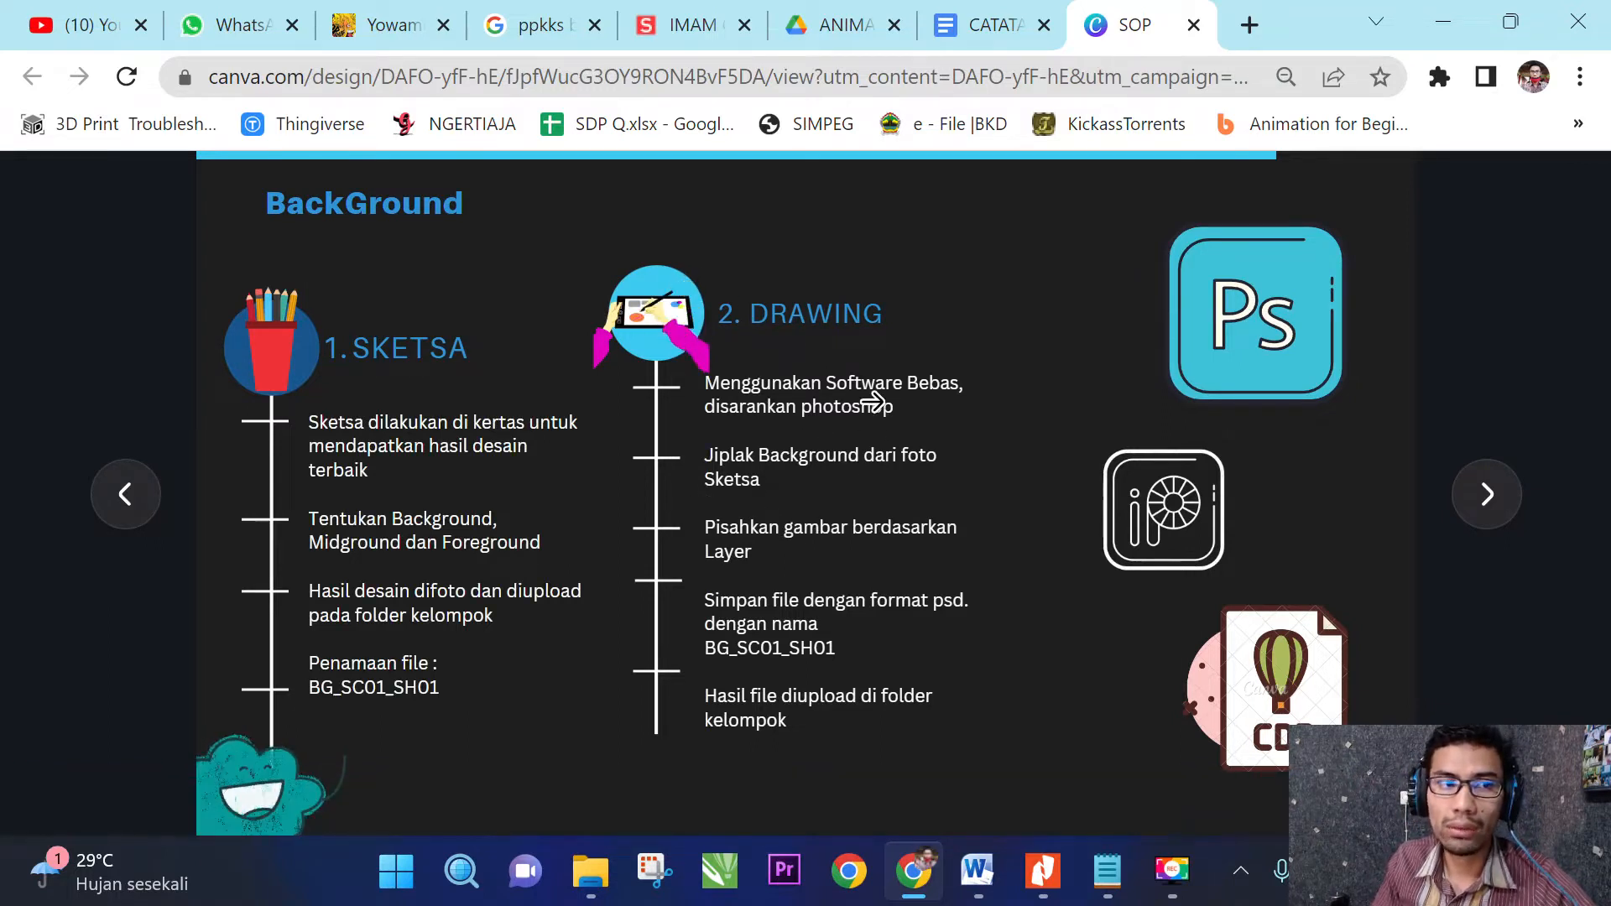
Switch to the Google Drive tab and open the gambar latar folder inside FILE LATIHAN.
click(832, 25)
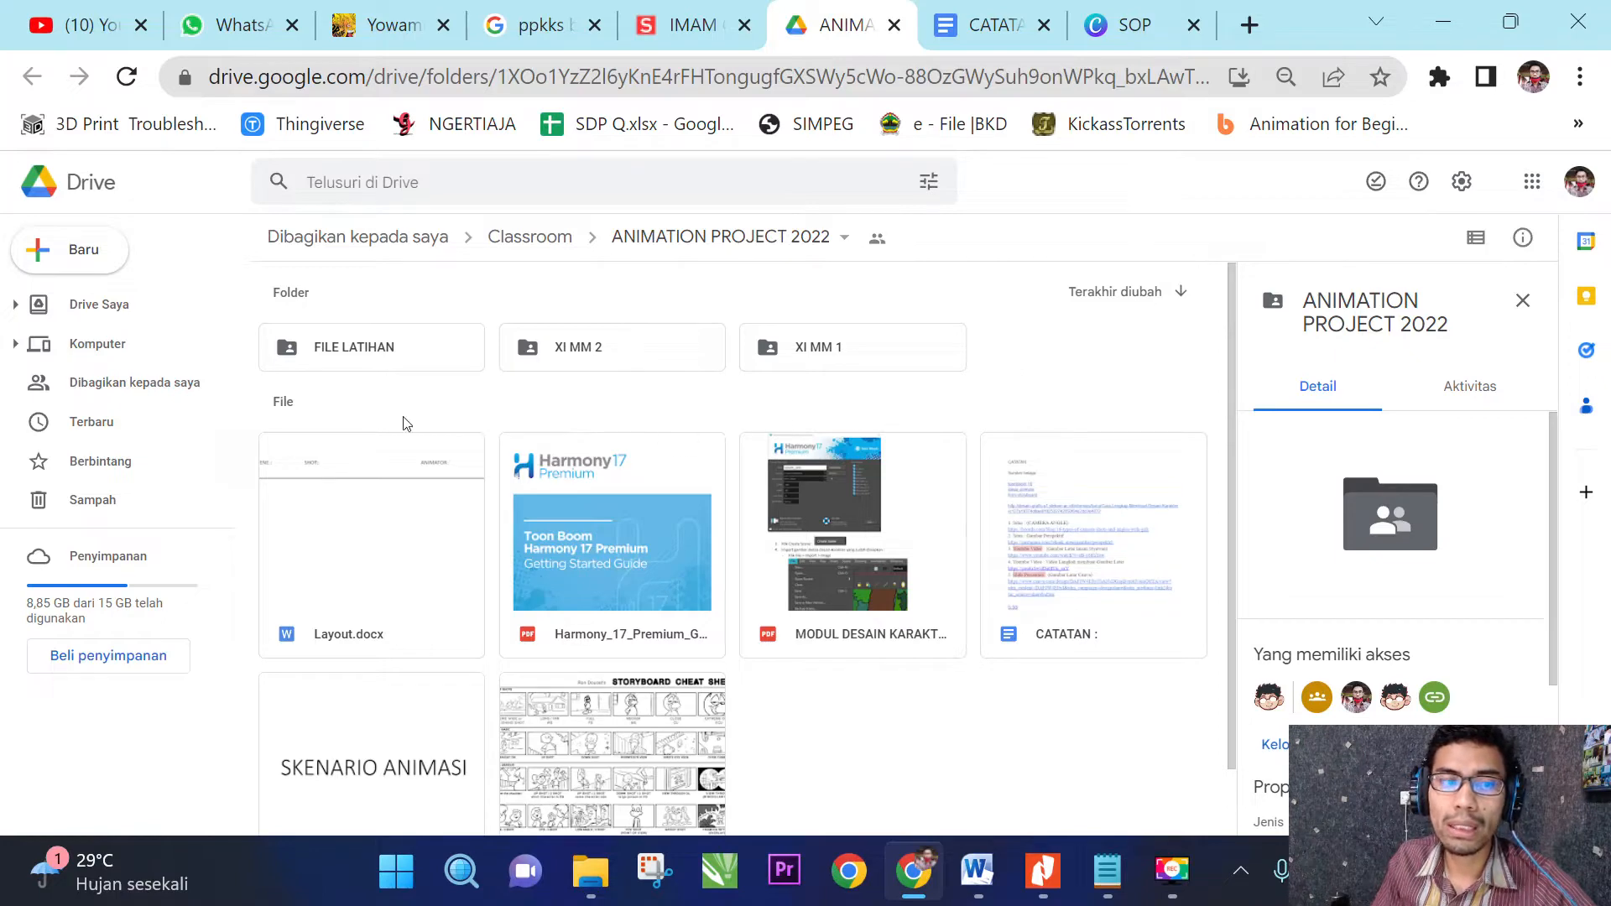
double_click(388, 358)
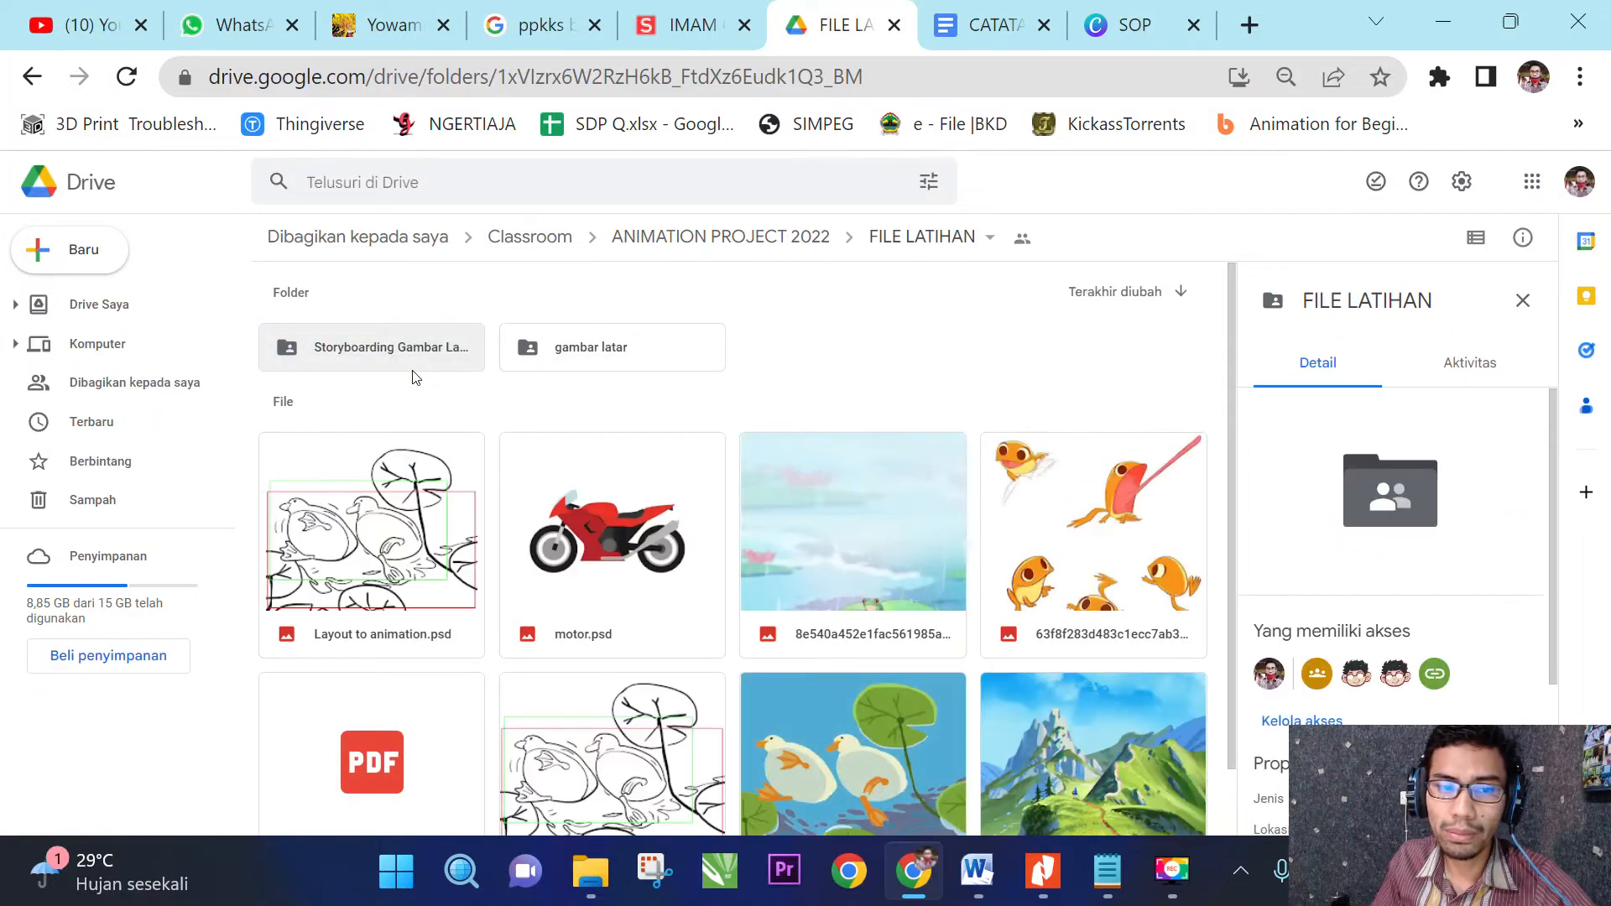
double_click(613, 352)
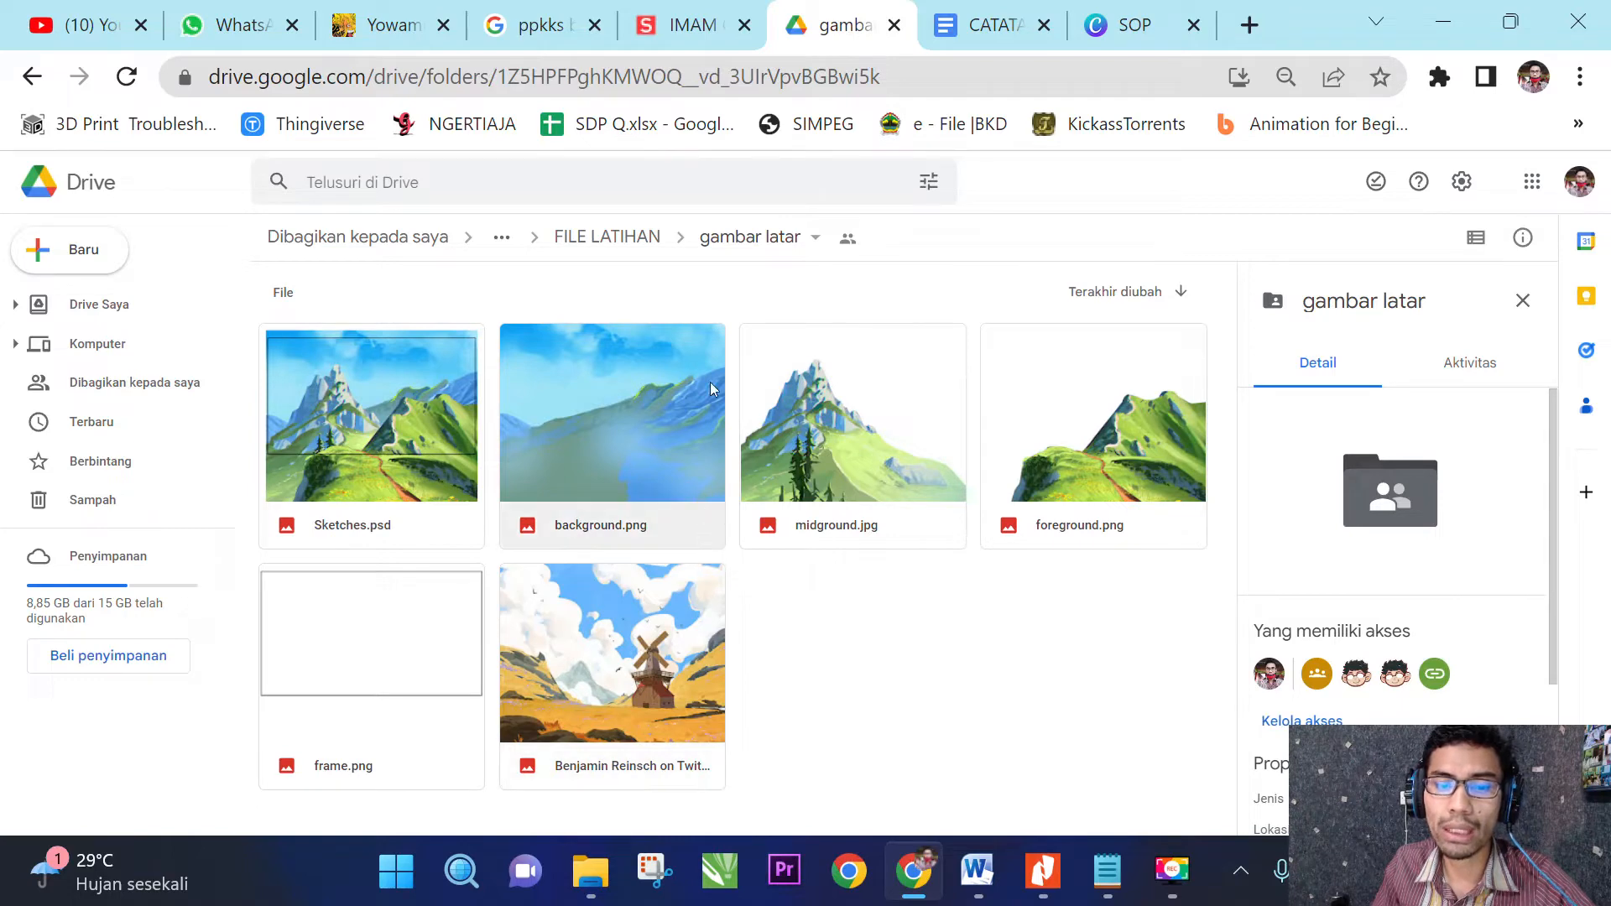
Check the file actions available for midground.jpg and return to the FILE LATIHAN folder.
right_click(839, 434)
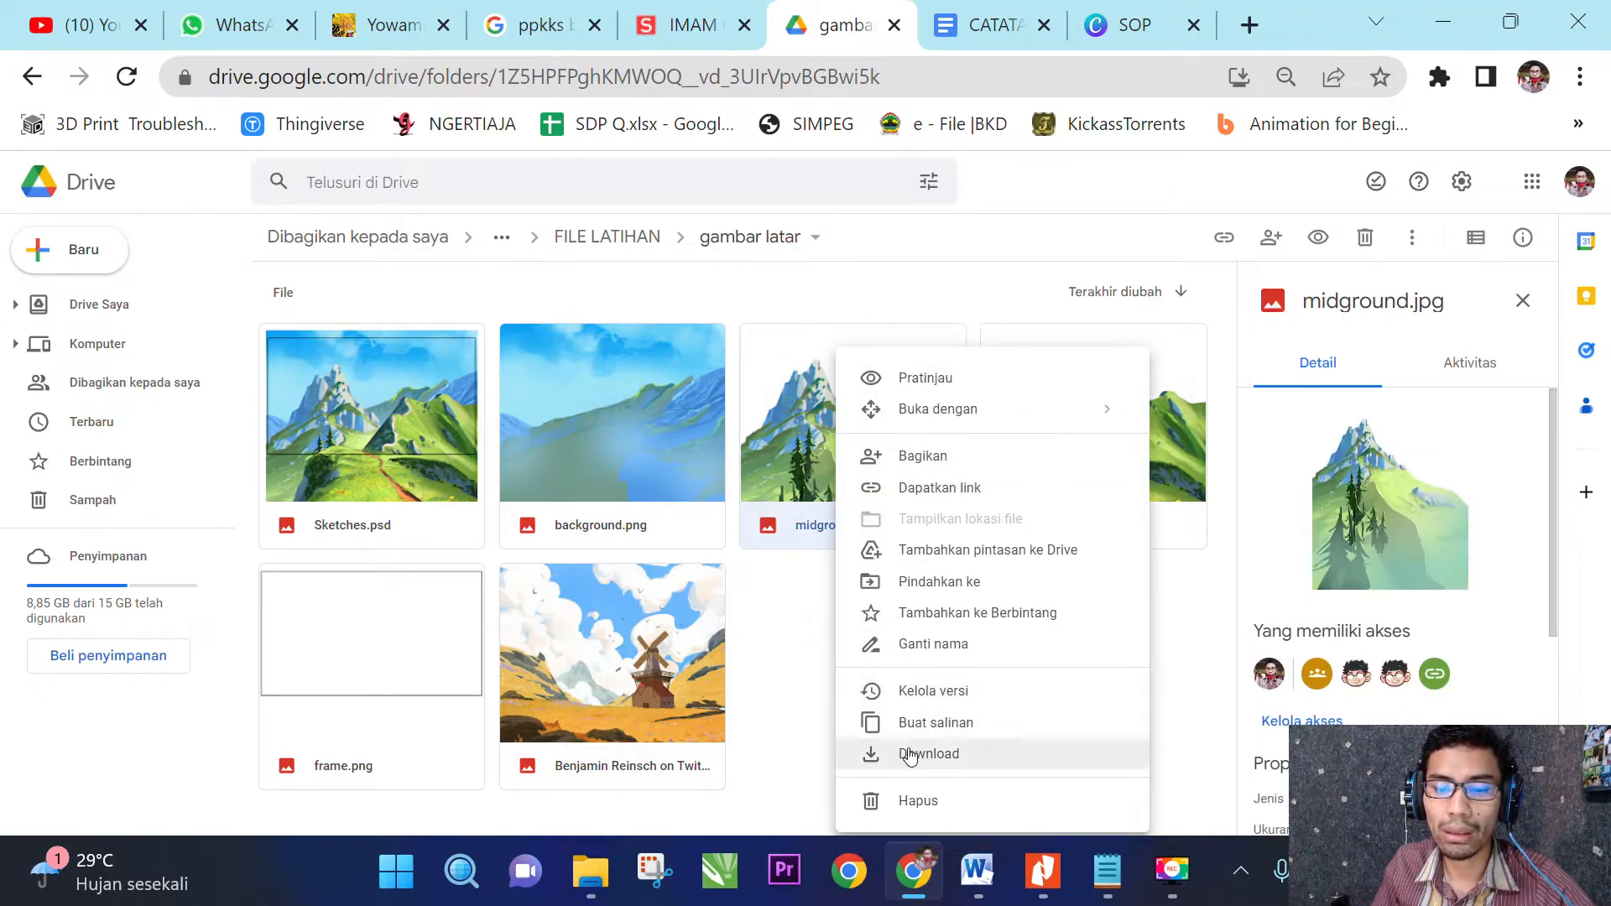
click(777, 618)
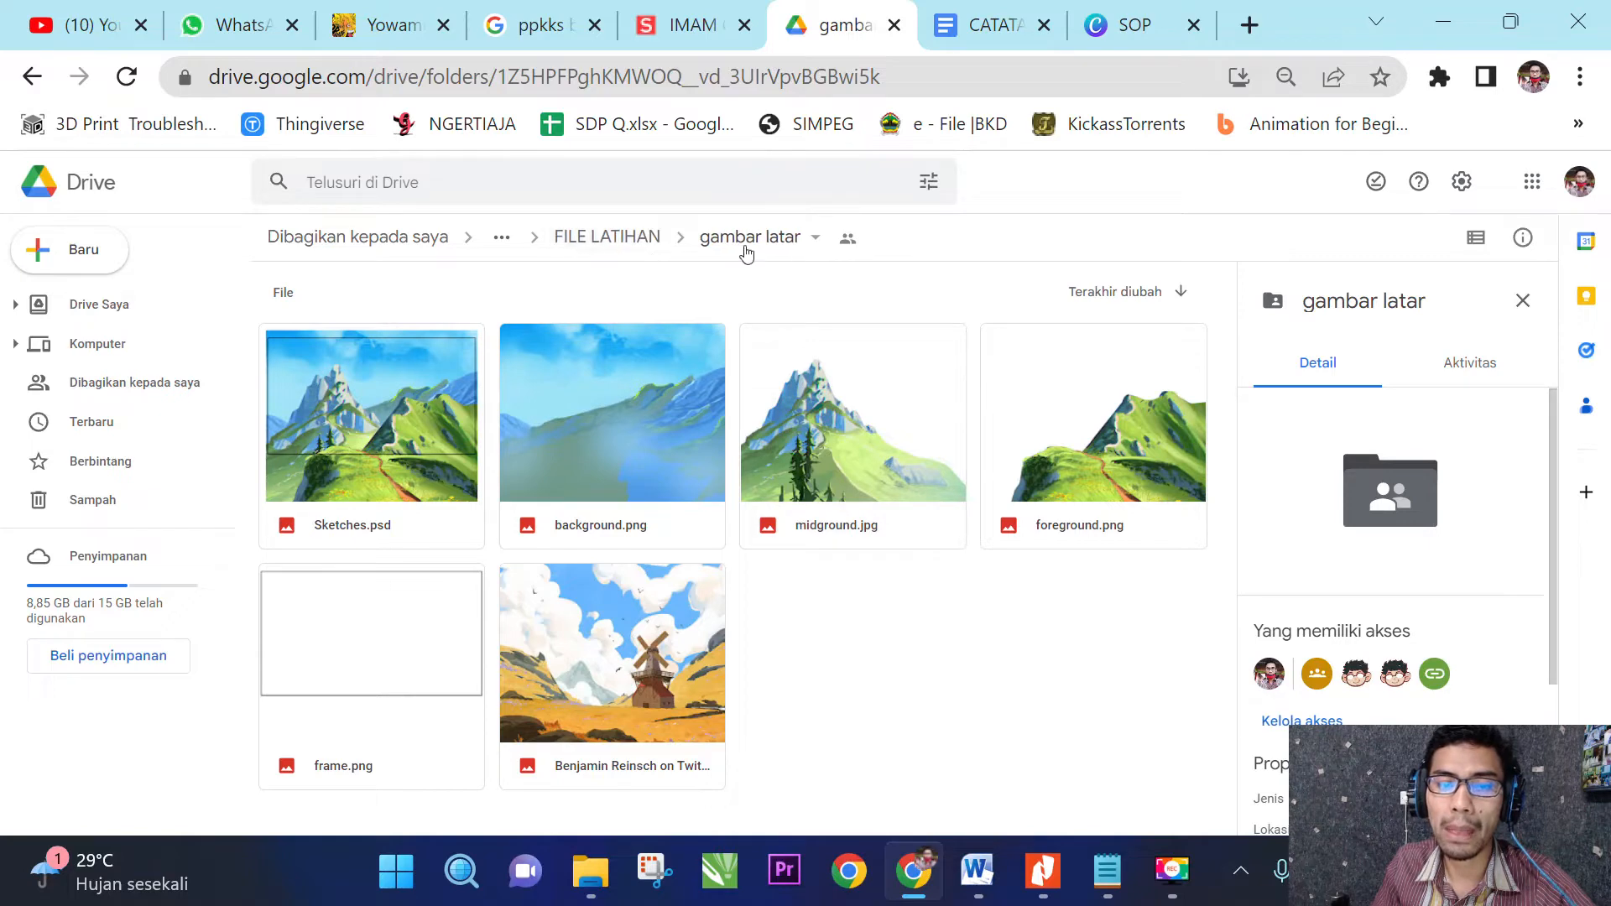
click(644, 241)
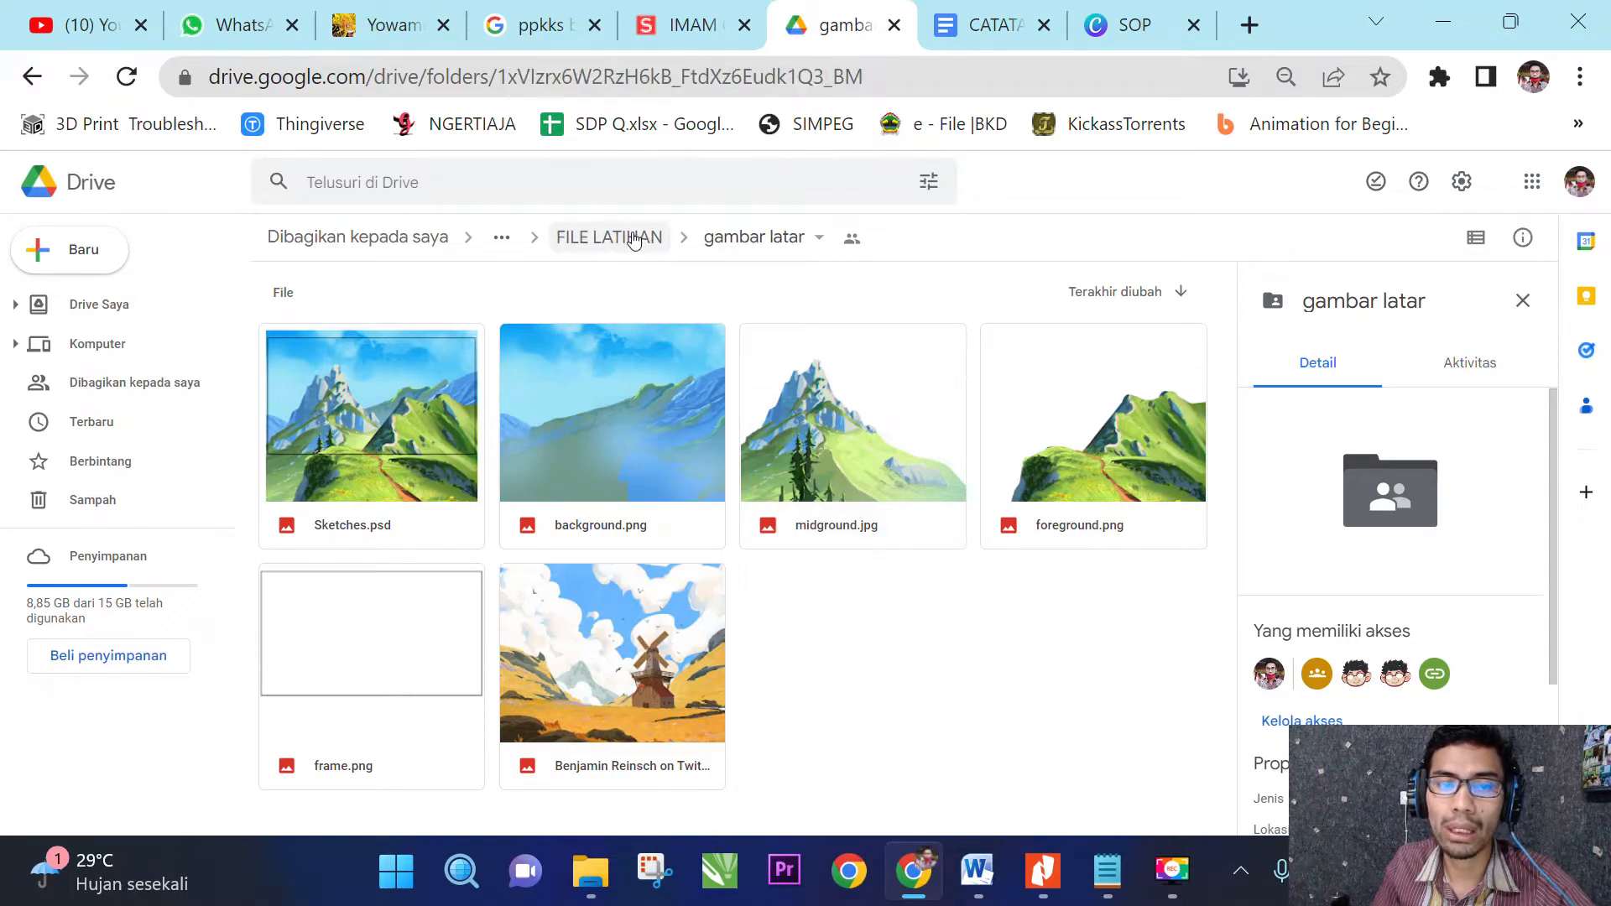
scroll(697, 495, down, 1)
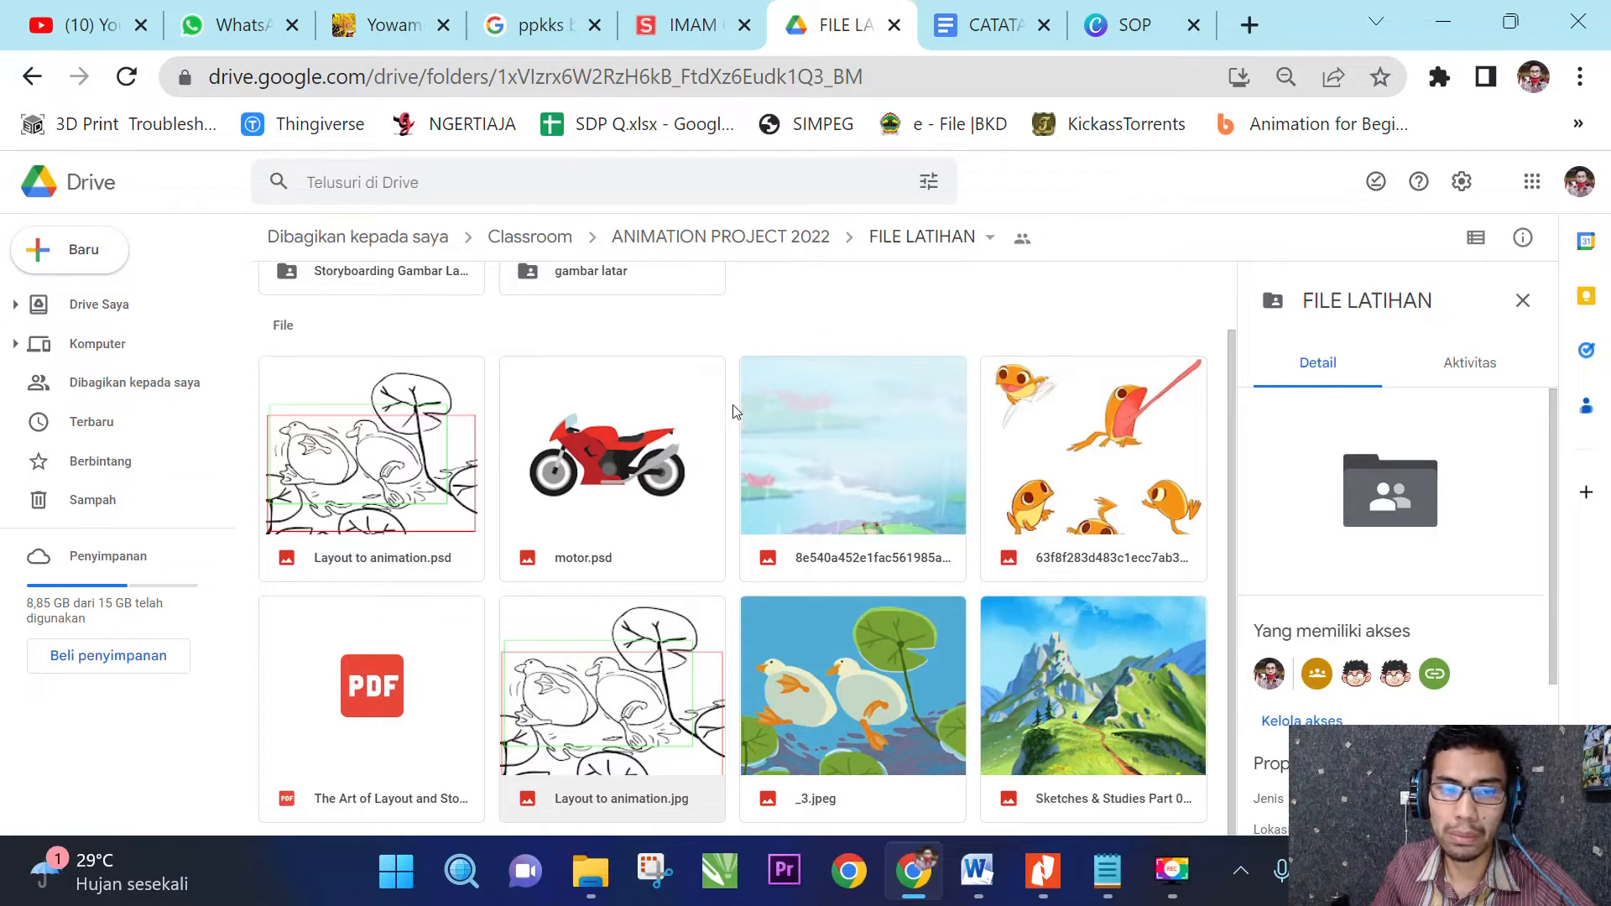
Switch to File Explorer and open the MATERI LATHAN PROJEK ANIMASI folder in Downloads.
click(1437, 25)
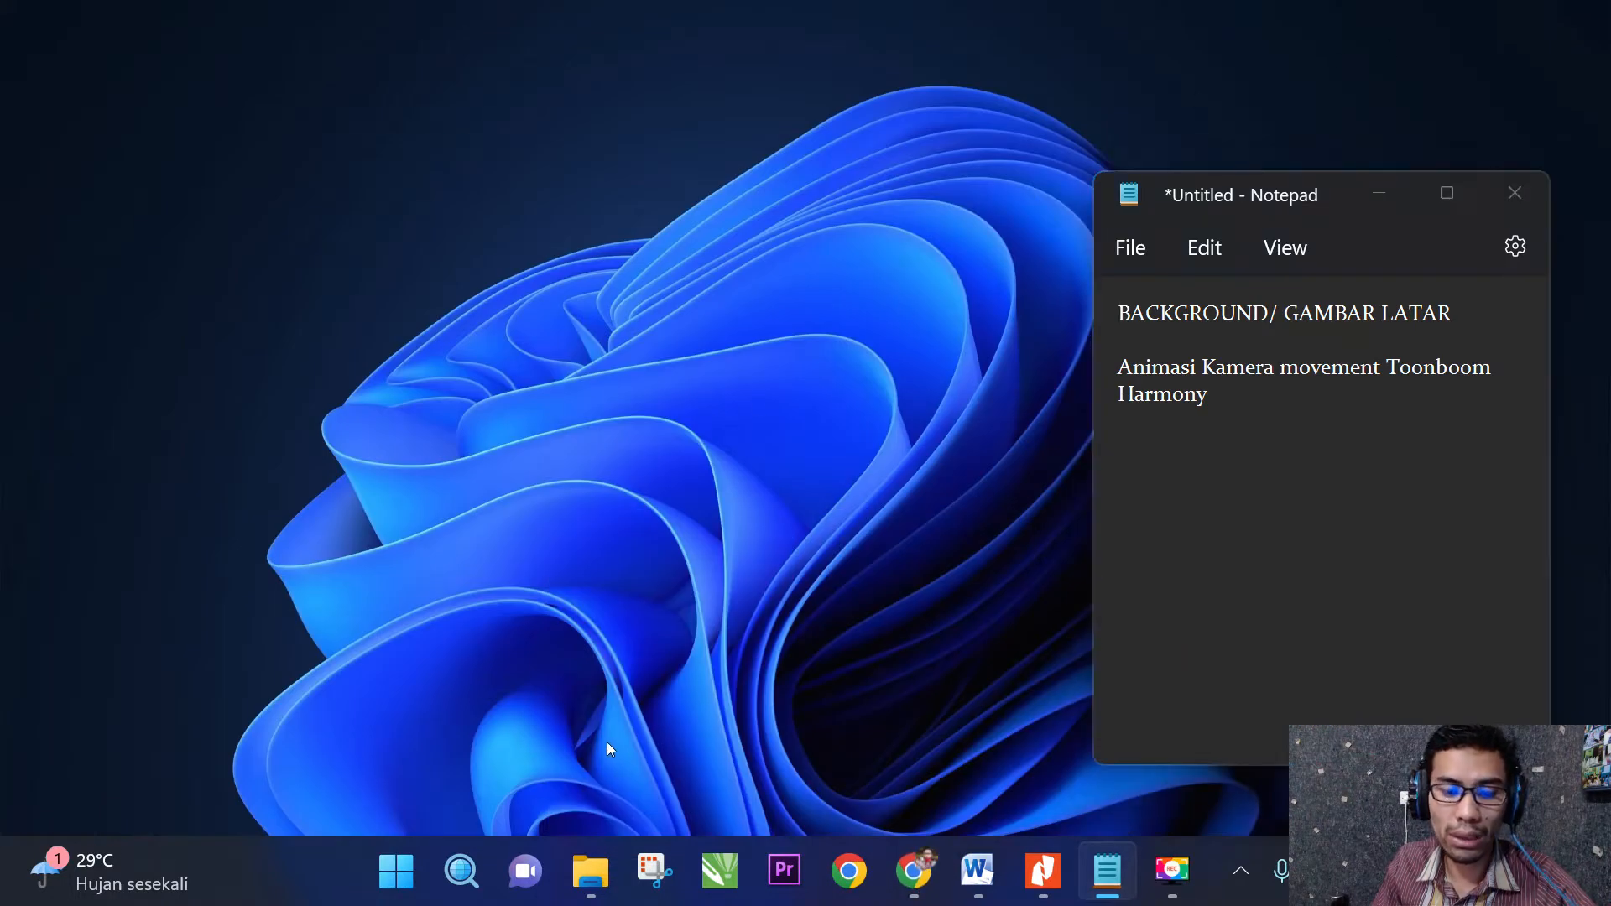
click(591, 871)
click(345, 763)
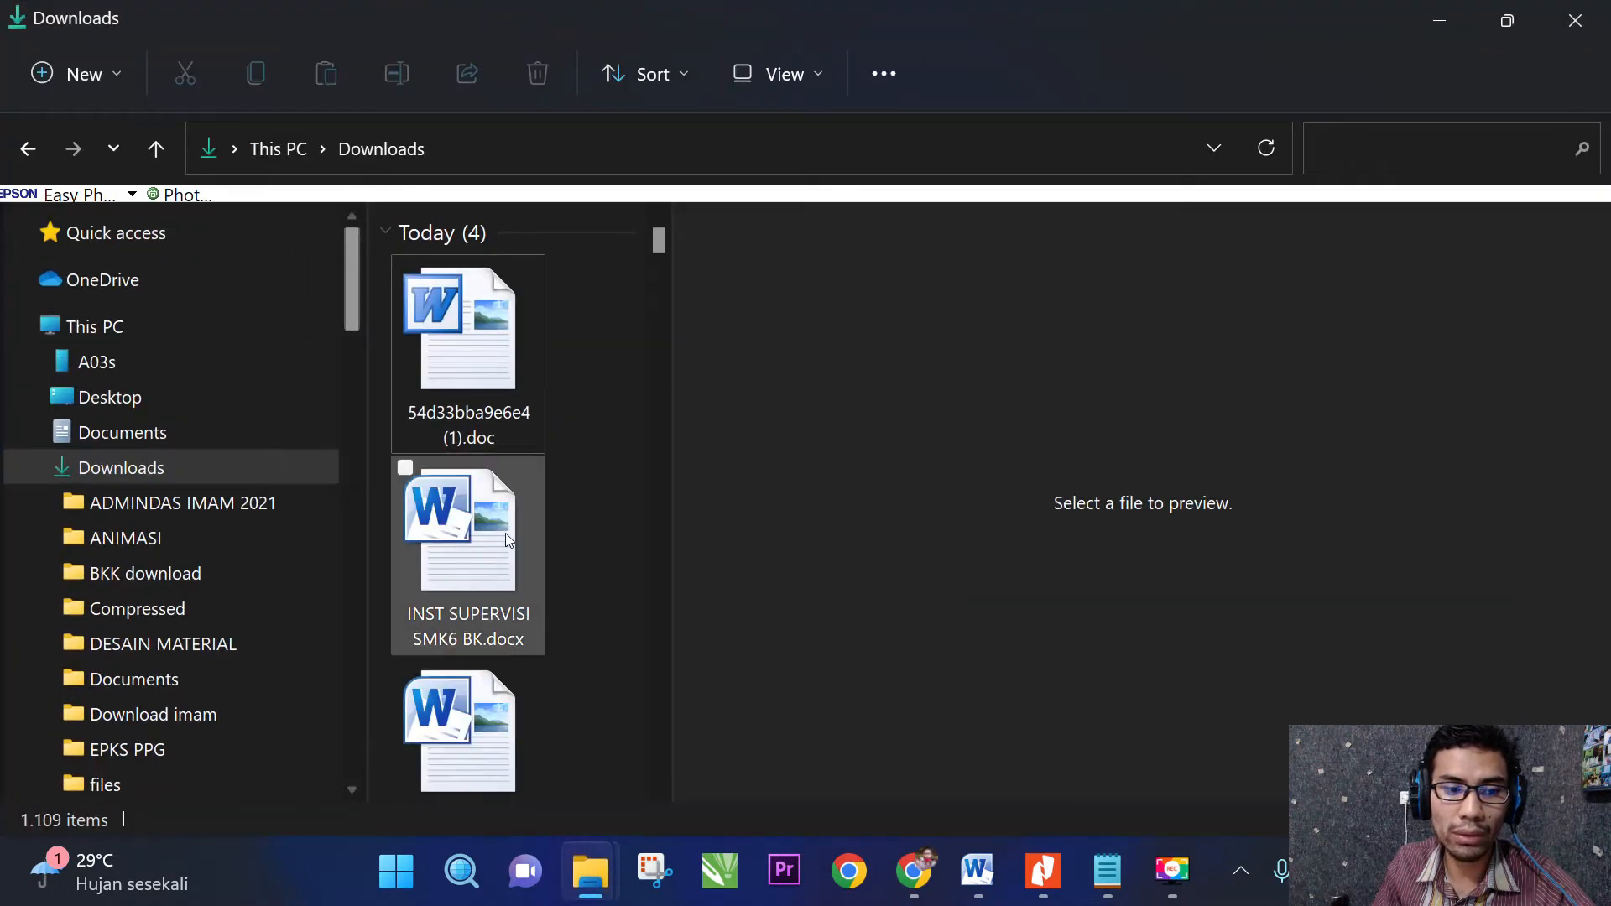
click(165, 470)
click(165, 539)
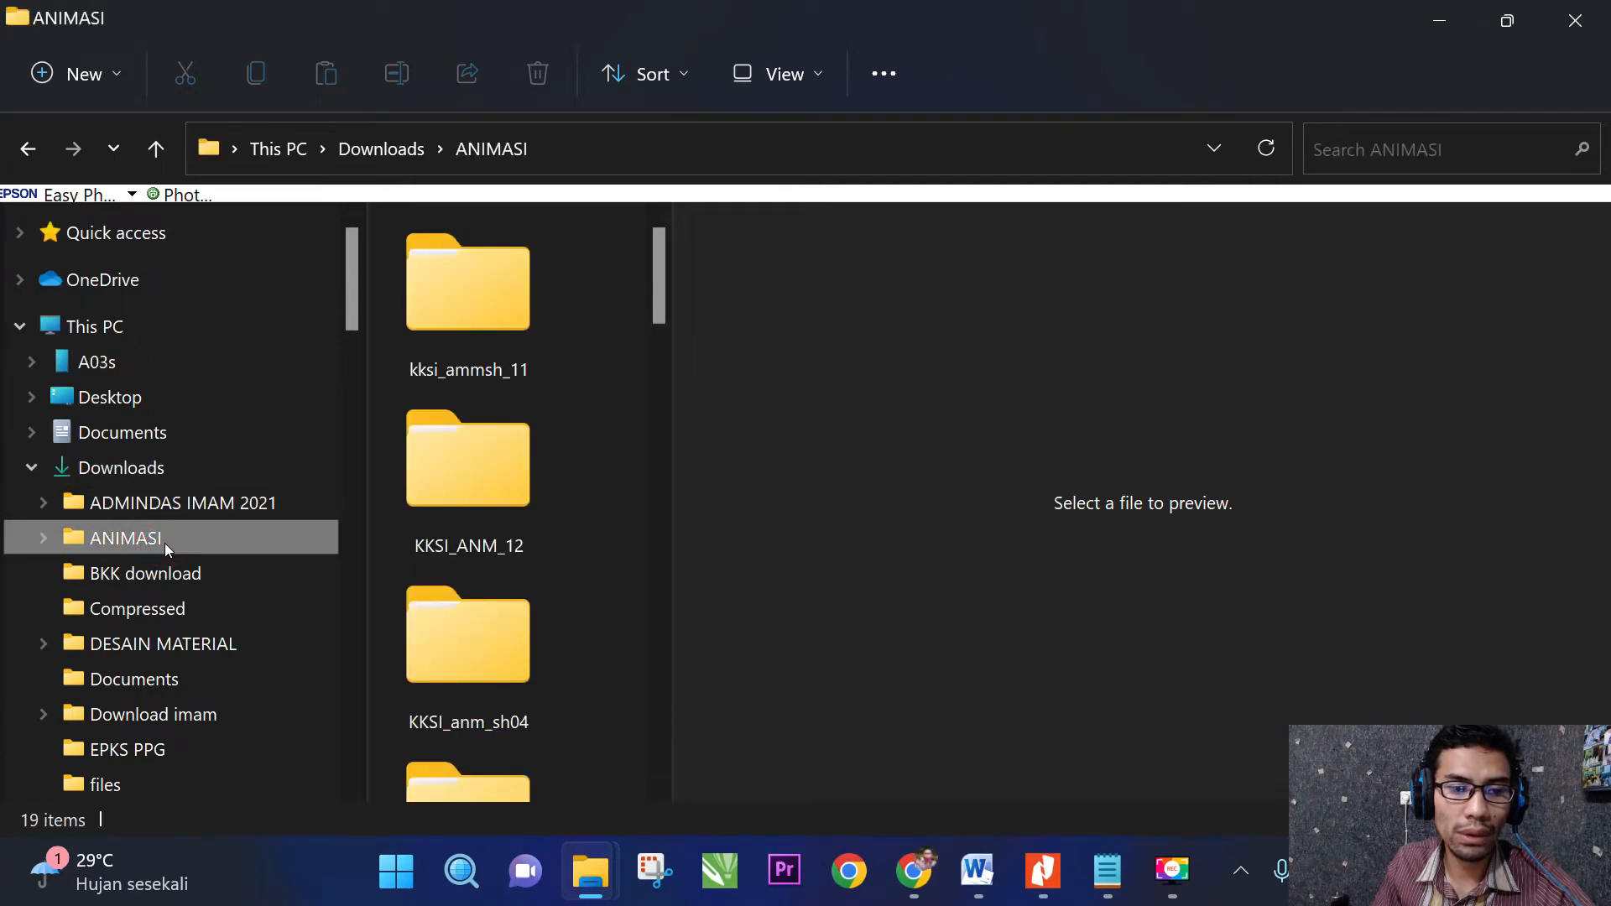
scroll(201, 625, down, 2)
scroll(203, 621, down, 4)
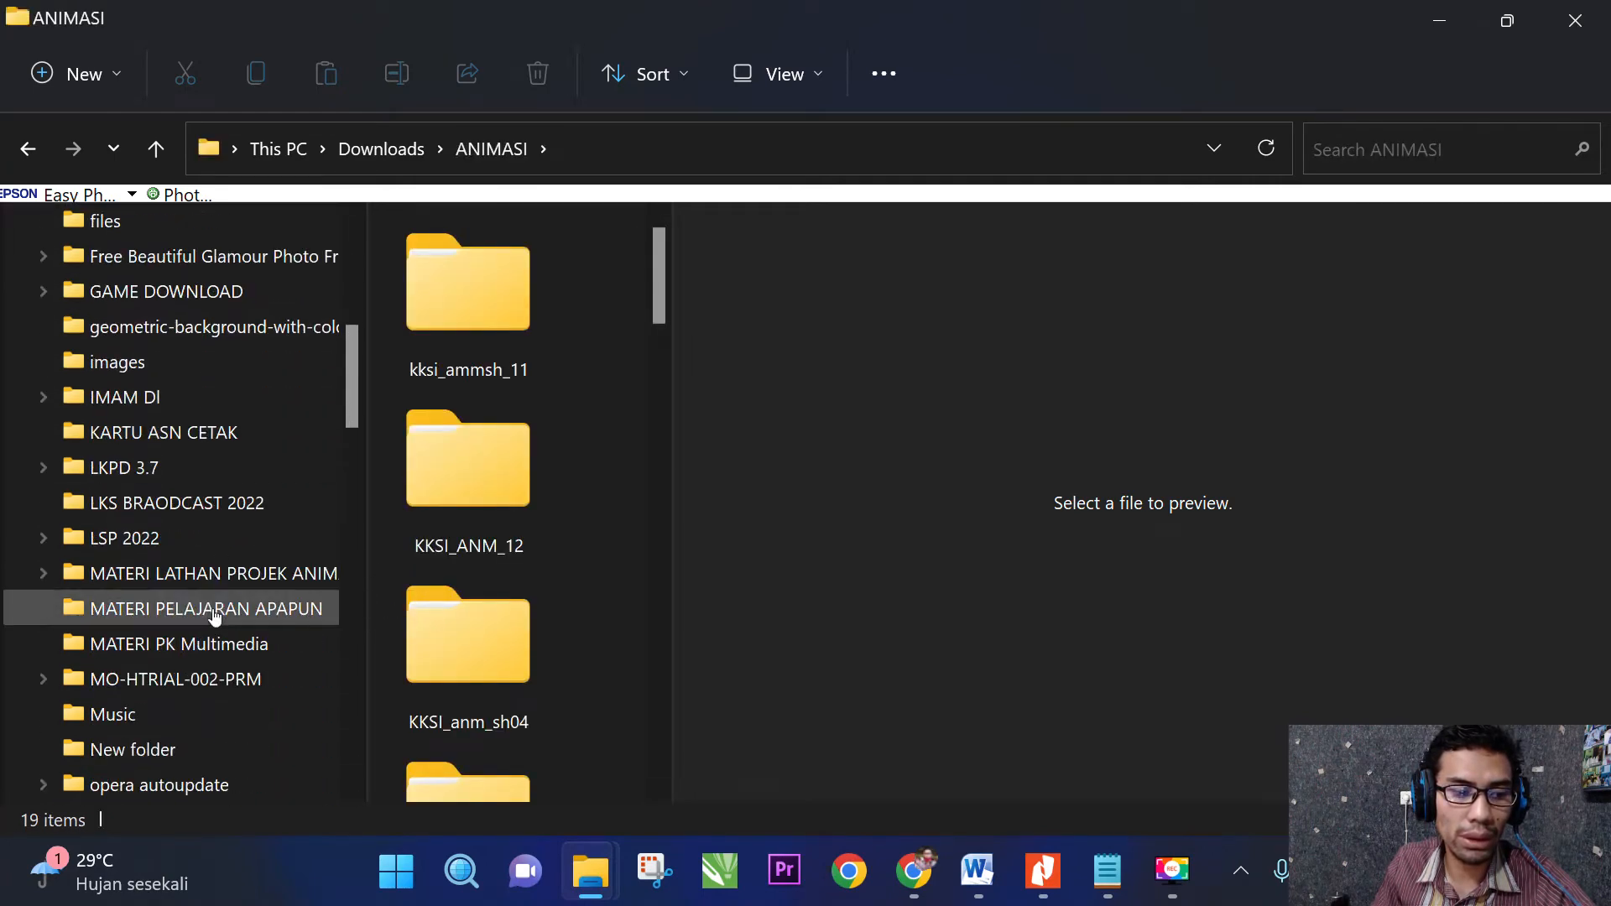
scroll(193, 537, down, 1)
click(217, 472)
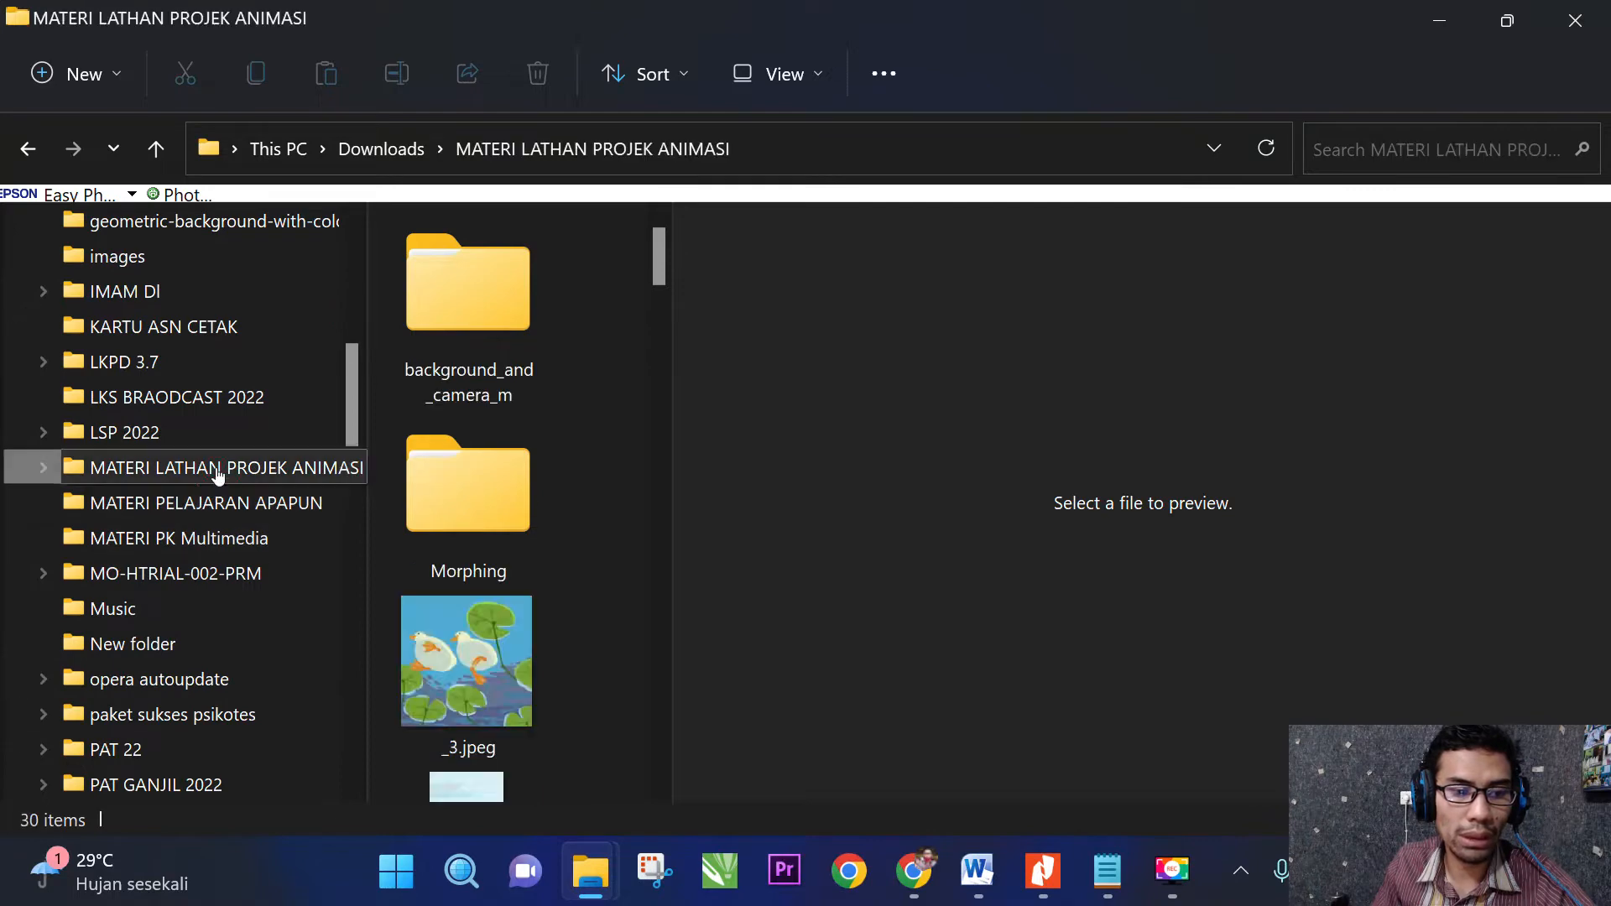
Widen the file list by narrowing the preview area and look over the folder's files.
drag(674, 392, 1204, 392)
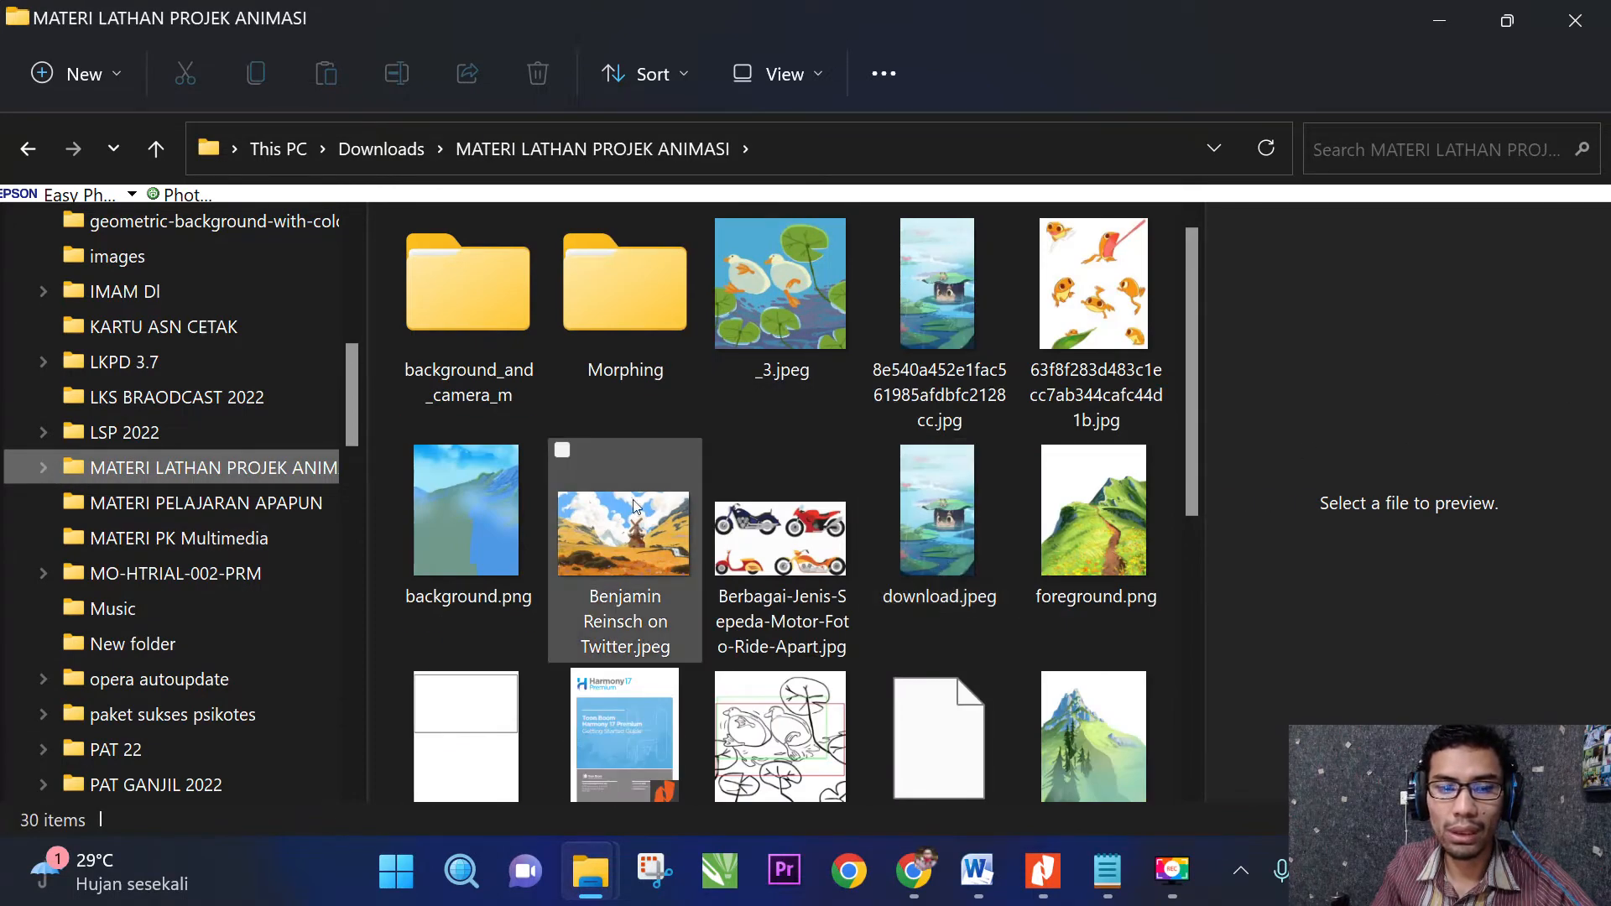
scroll(628, 510, down, 1)
scroll(627, 510, up, 1)
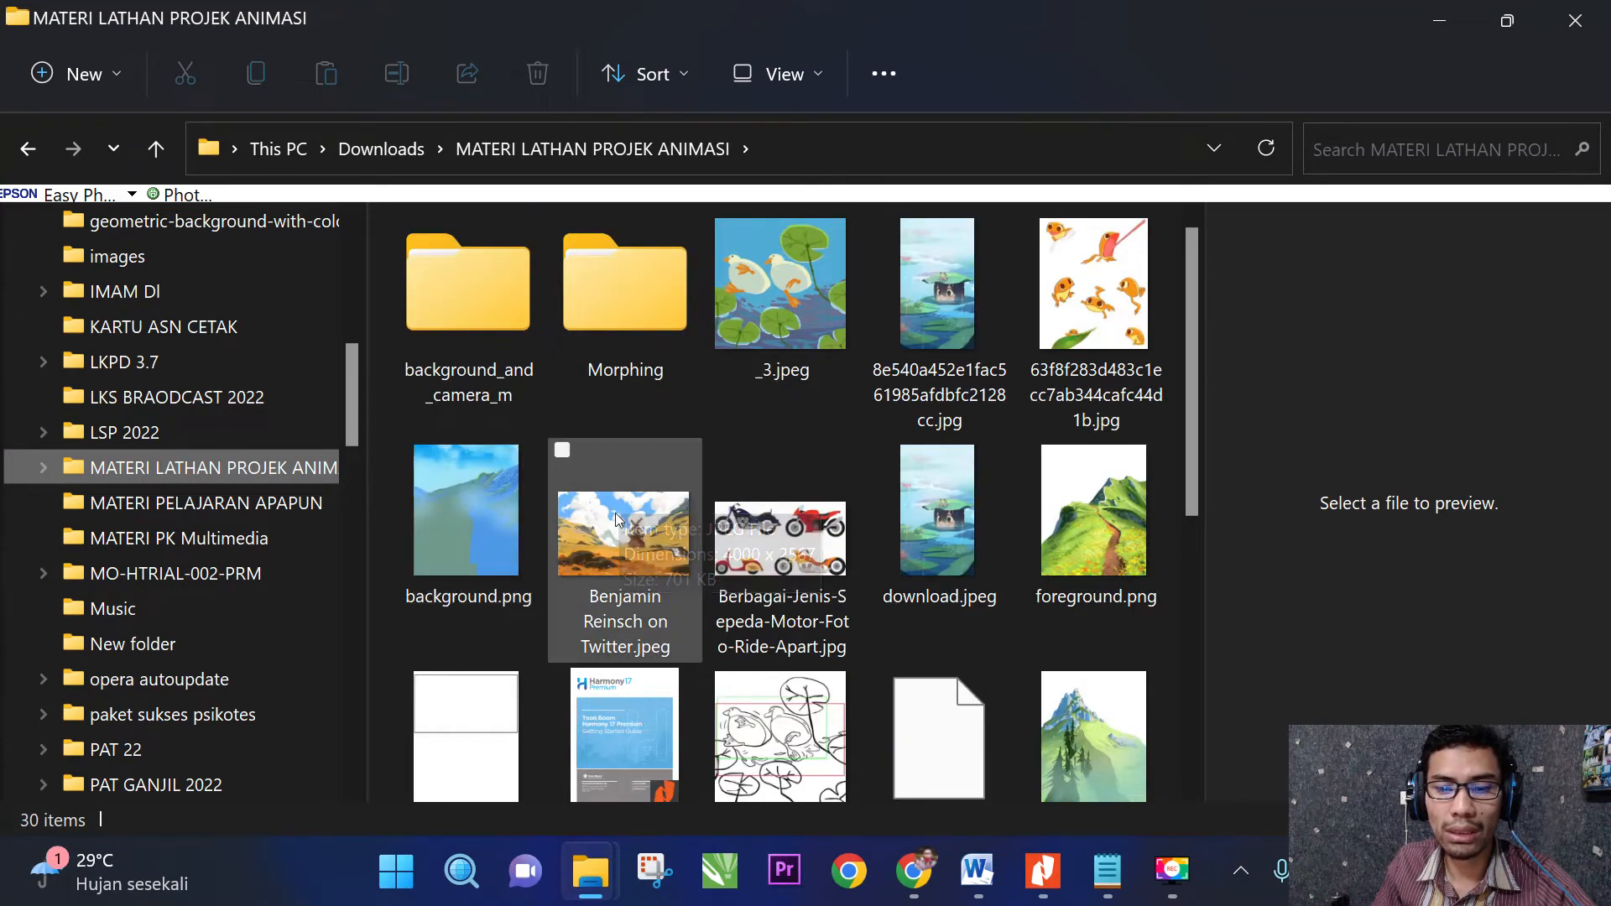
scroll(630, 512, down, 1)
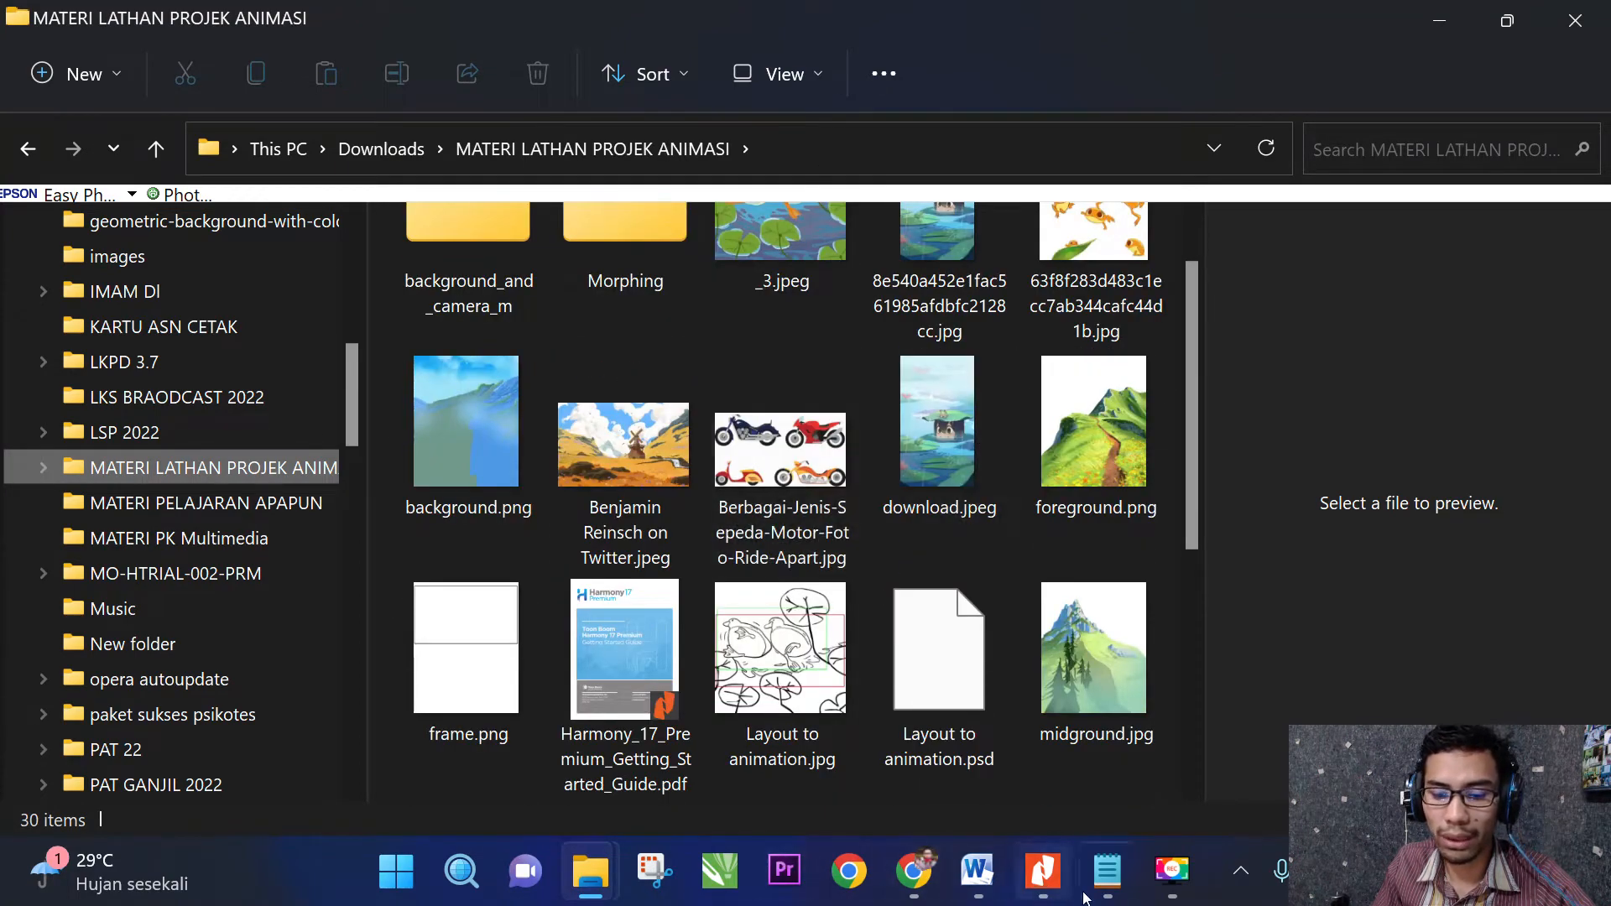
Switch to Google Drive in Chrome, review the files in the gambar latar folder, and return to File Explorer.
click(923, 877)
scroll(641, 461, up, 1)
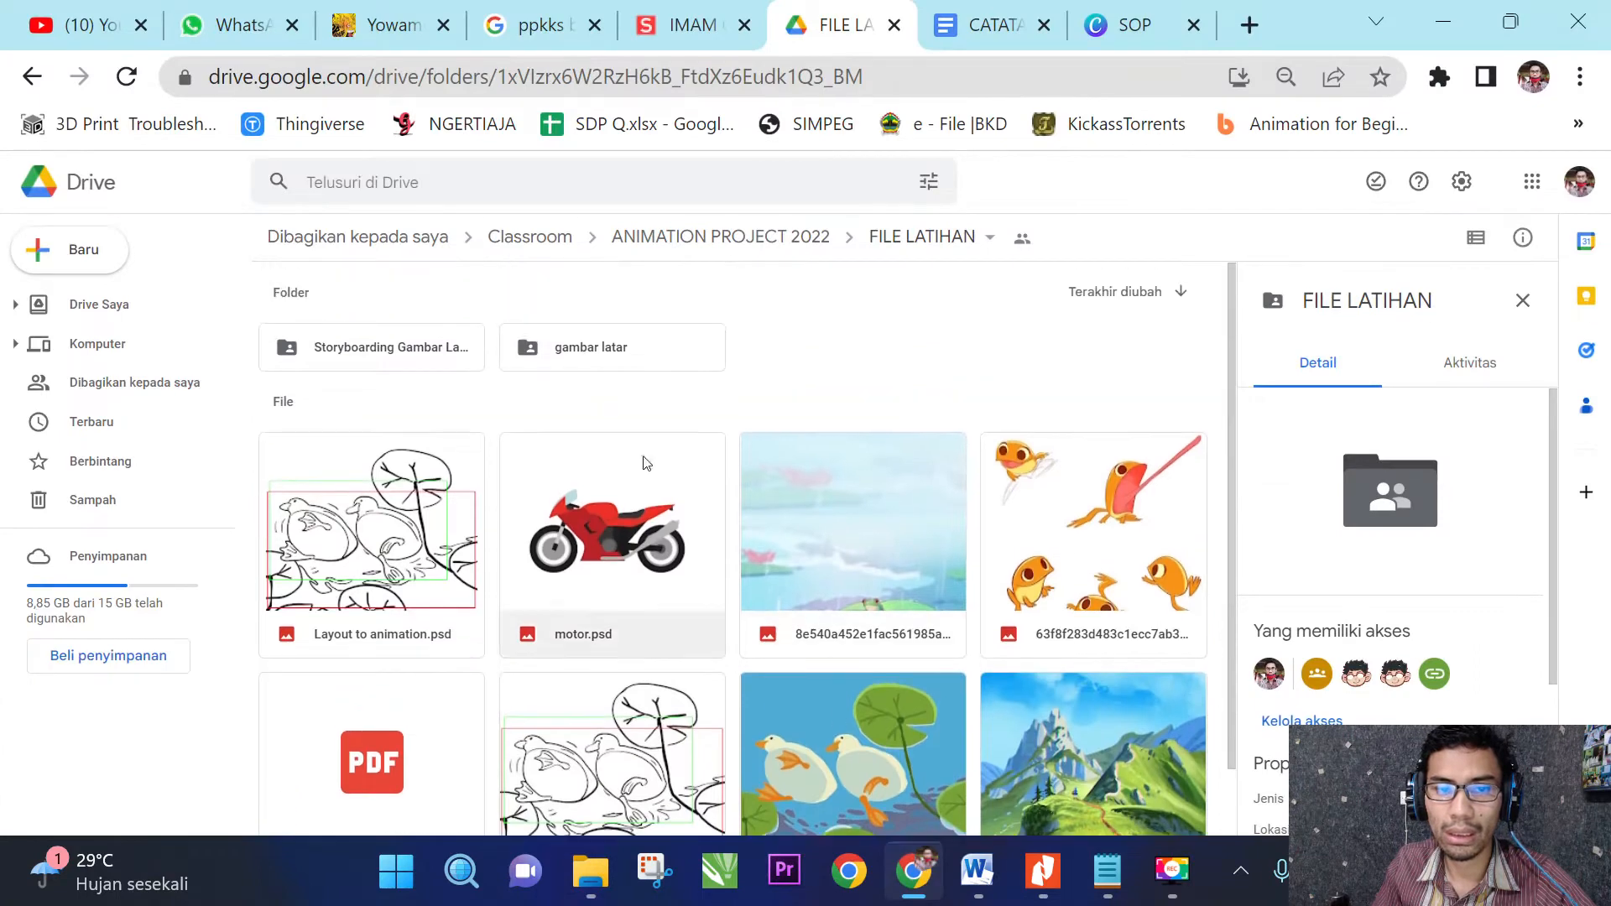
double_click(576, 349)
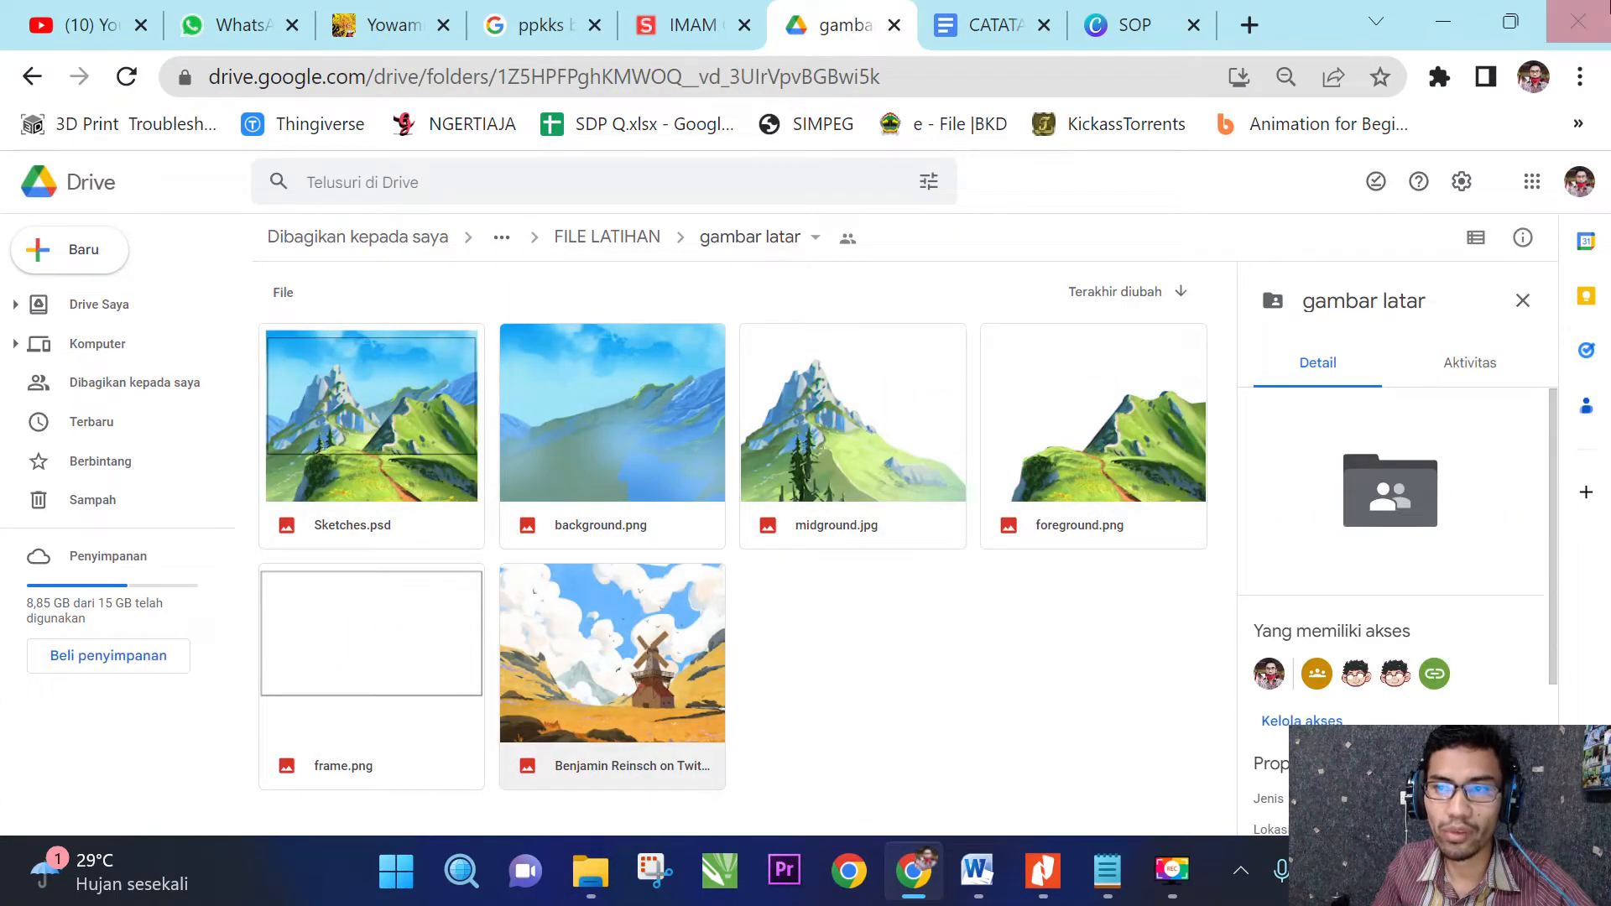
click(1443, 22)
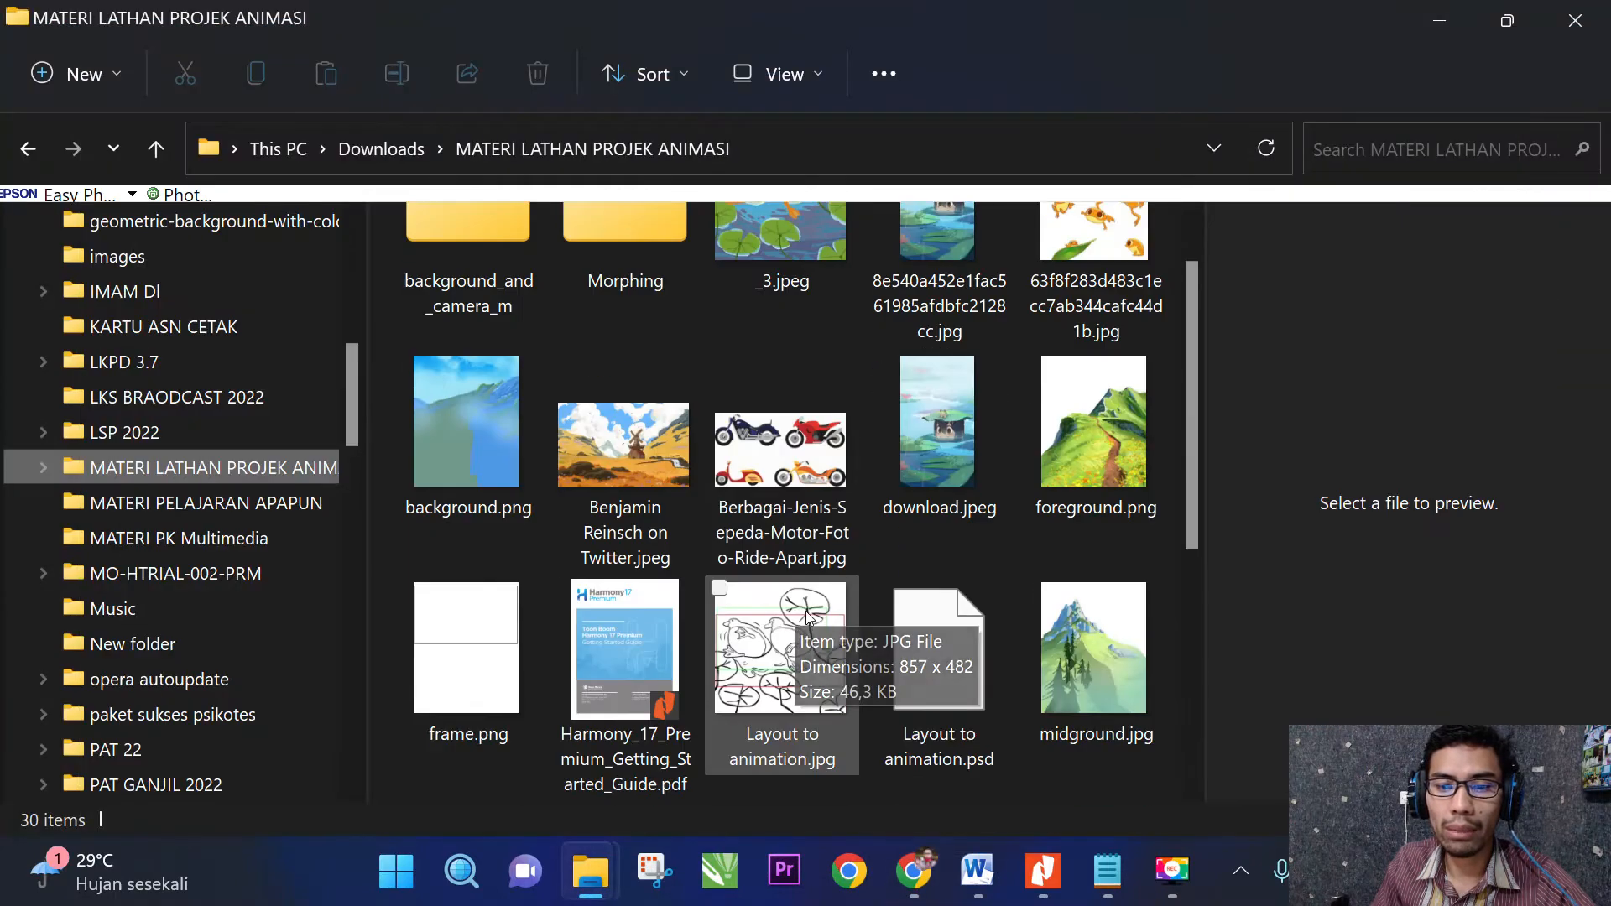
Look through the local folder for the background exercise files and locate Sketches.psd.
scroll(843, 605, down, 3)
scroll(844, 604, up, 4)
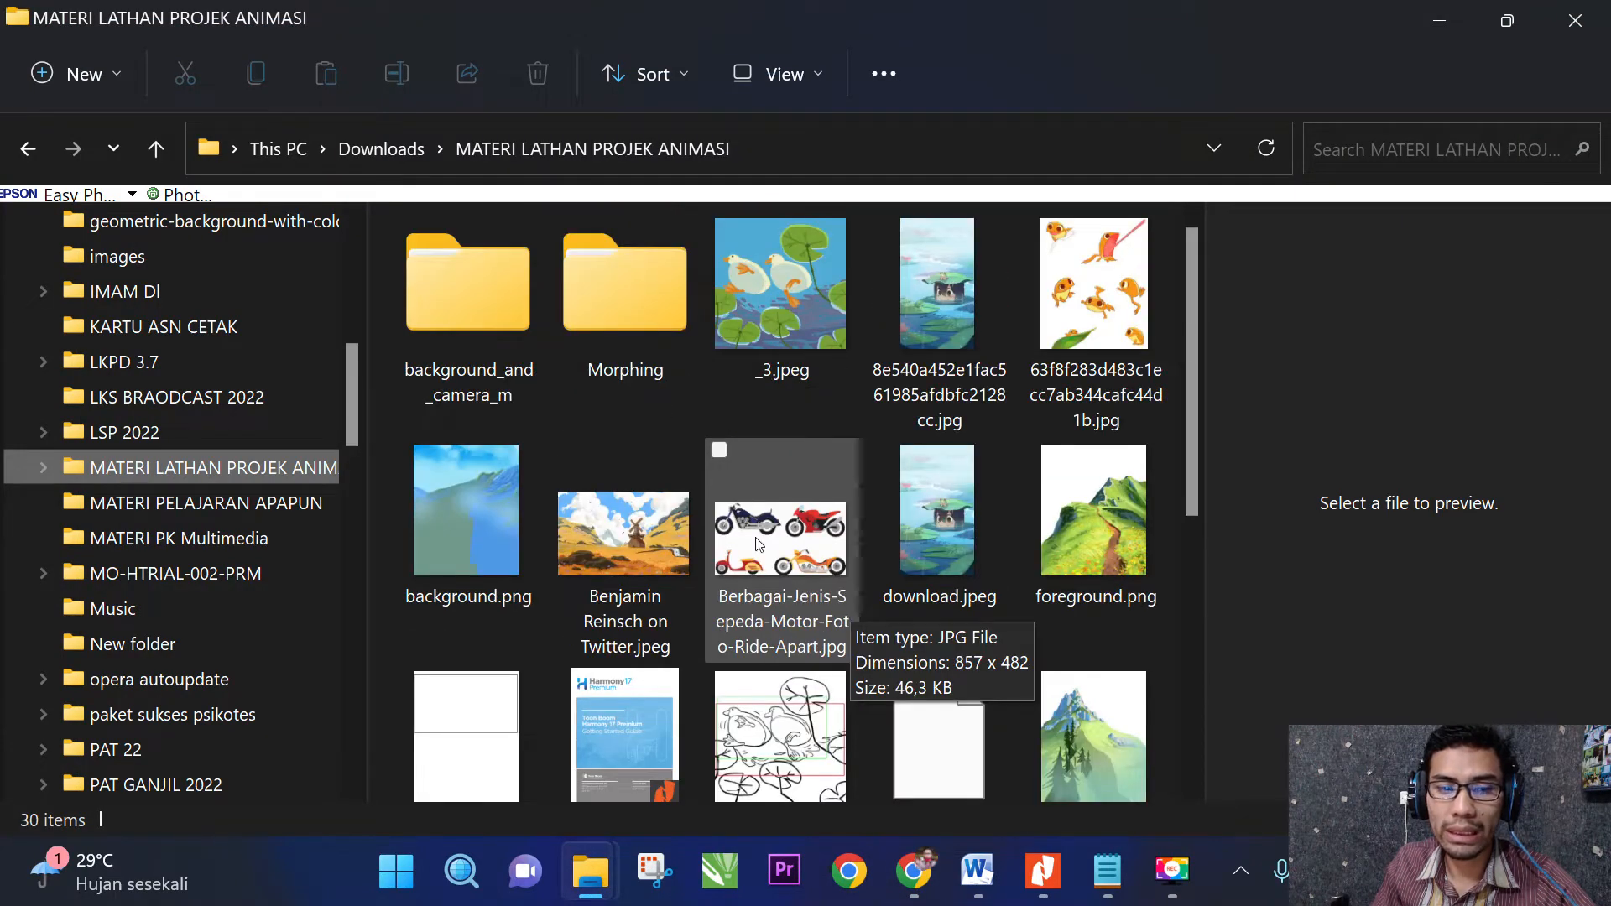
scroll(1047, 671, down, 3)
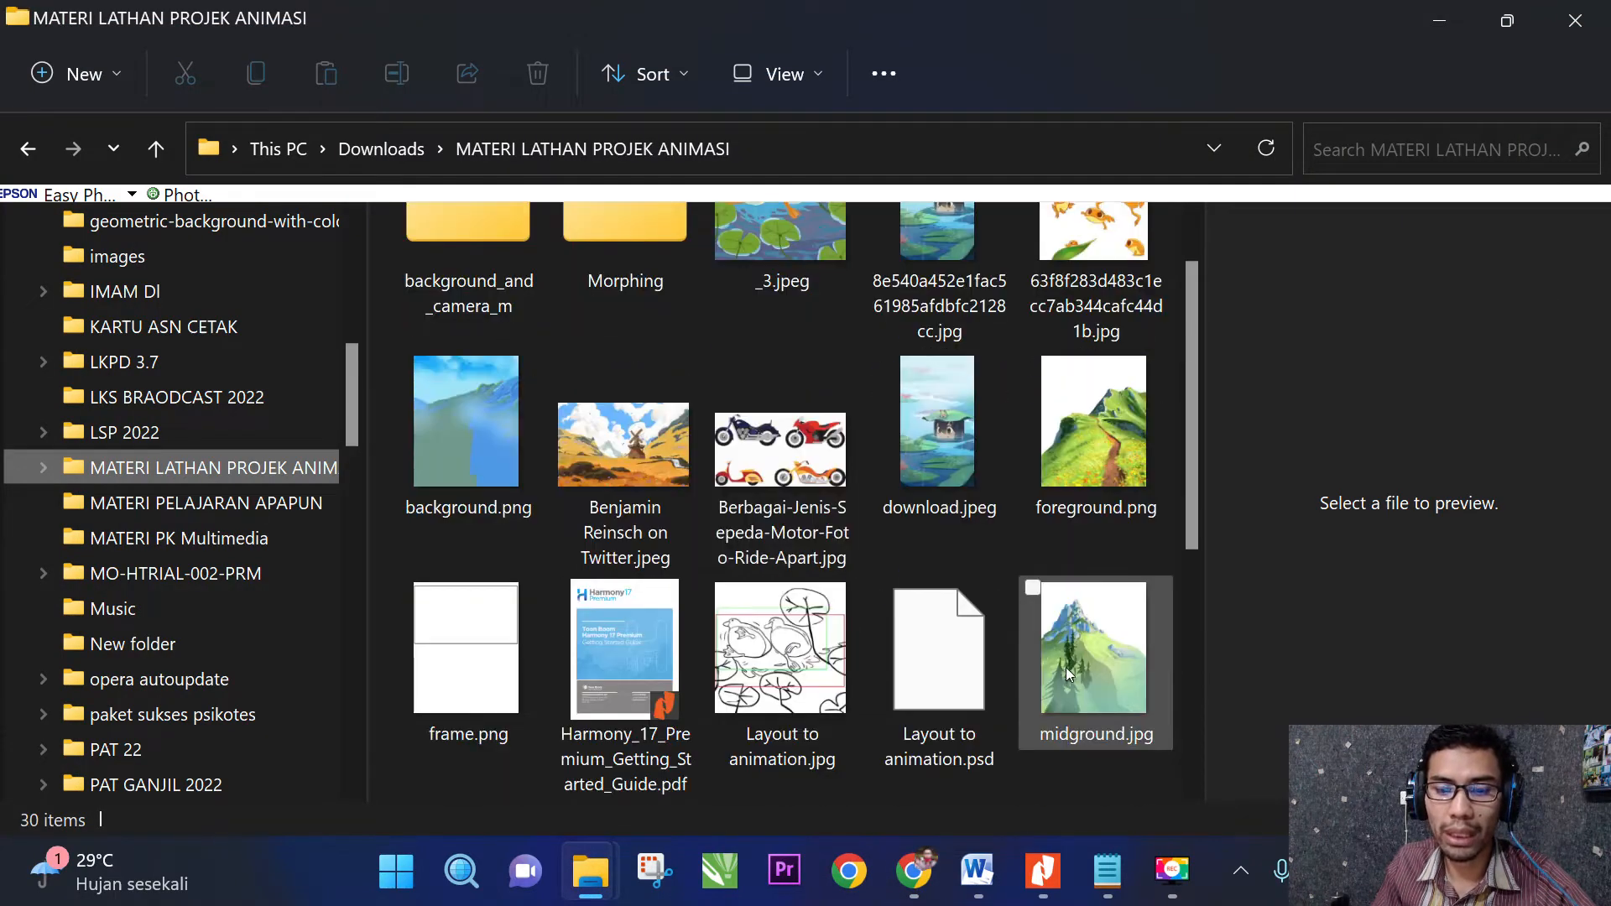
scroll(835, 712, down, 3)
scroll(835, 712, down, 3)
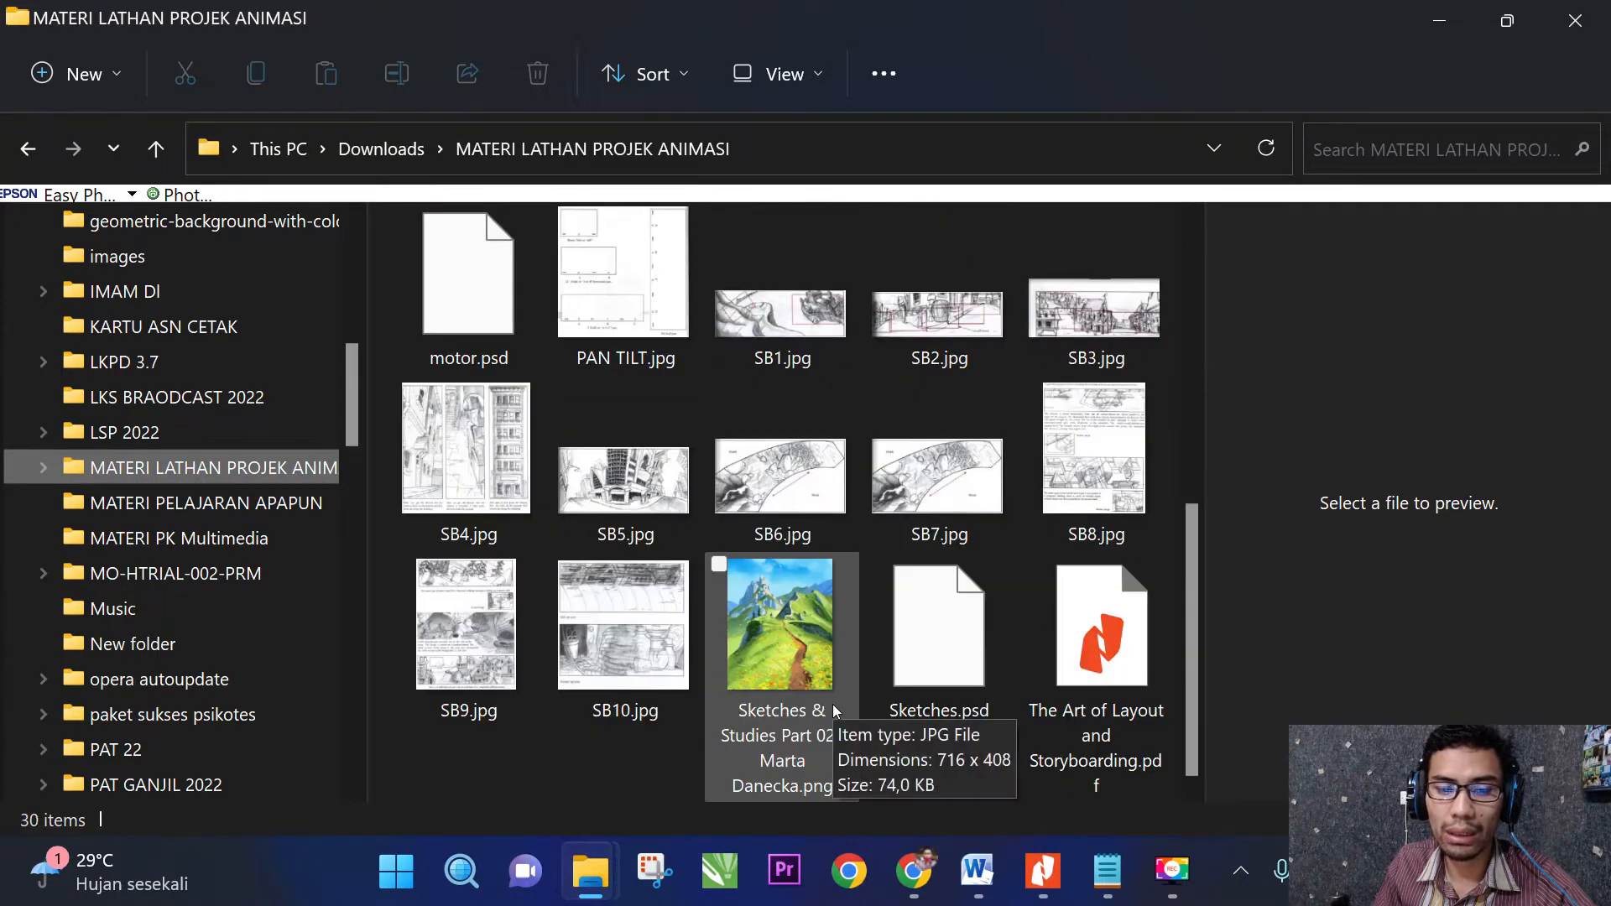
click(918, 635)
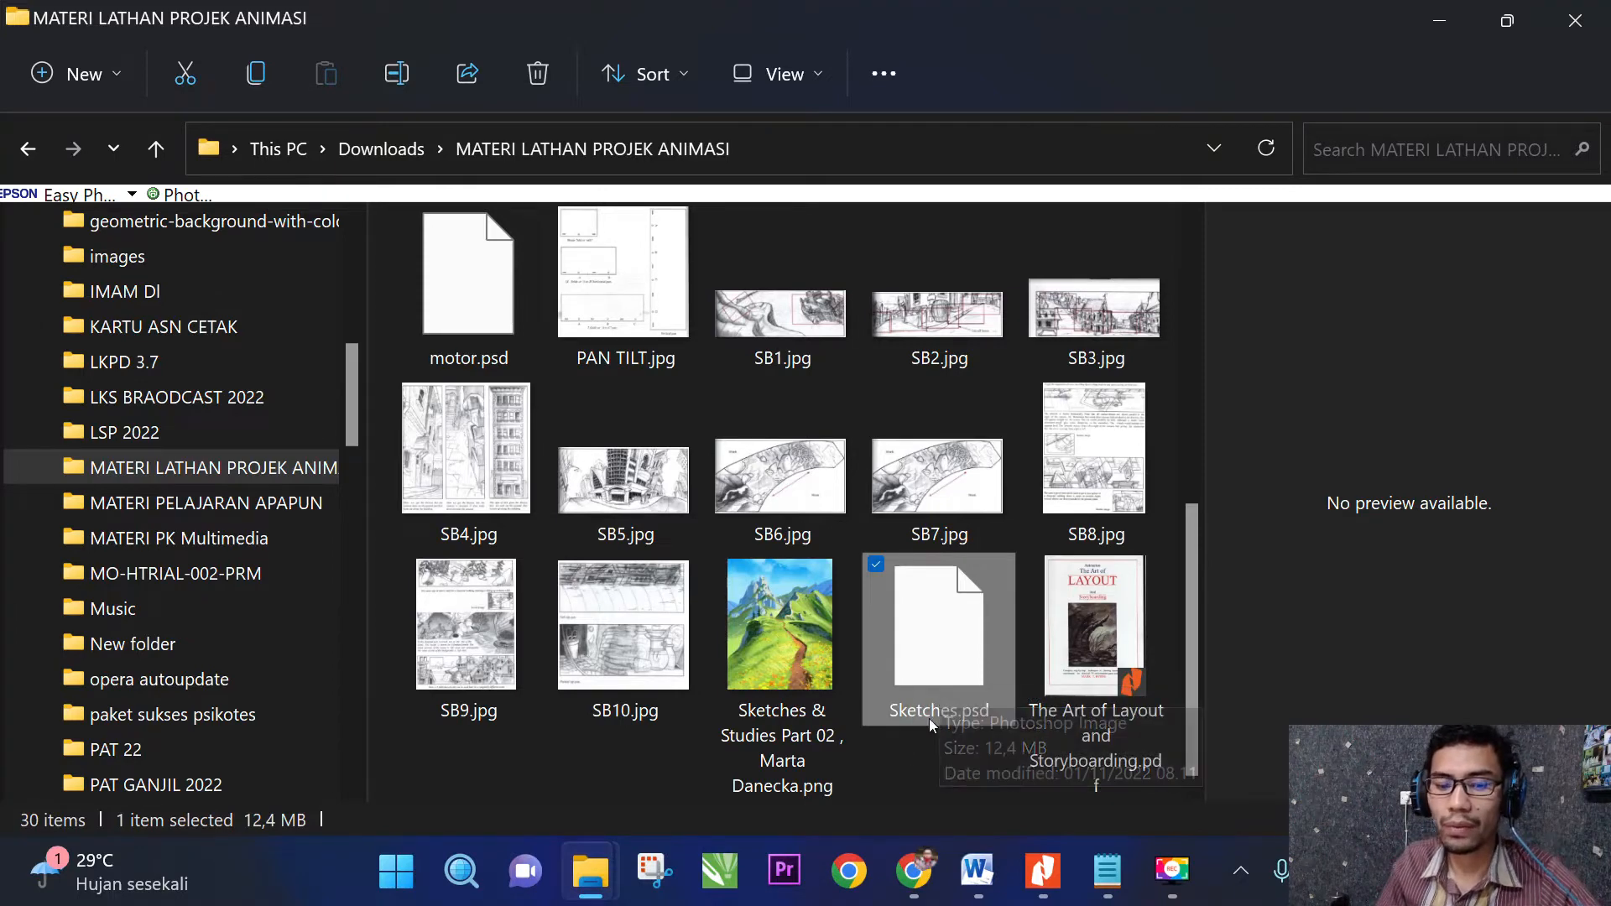
scroll(888, 724, up, 10)
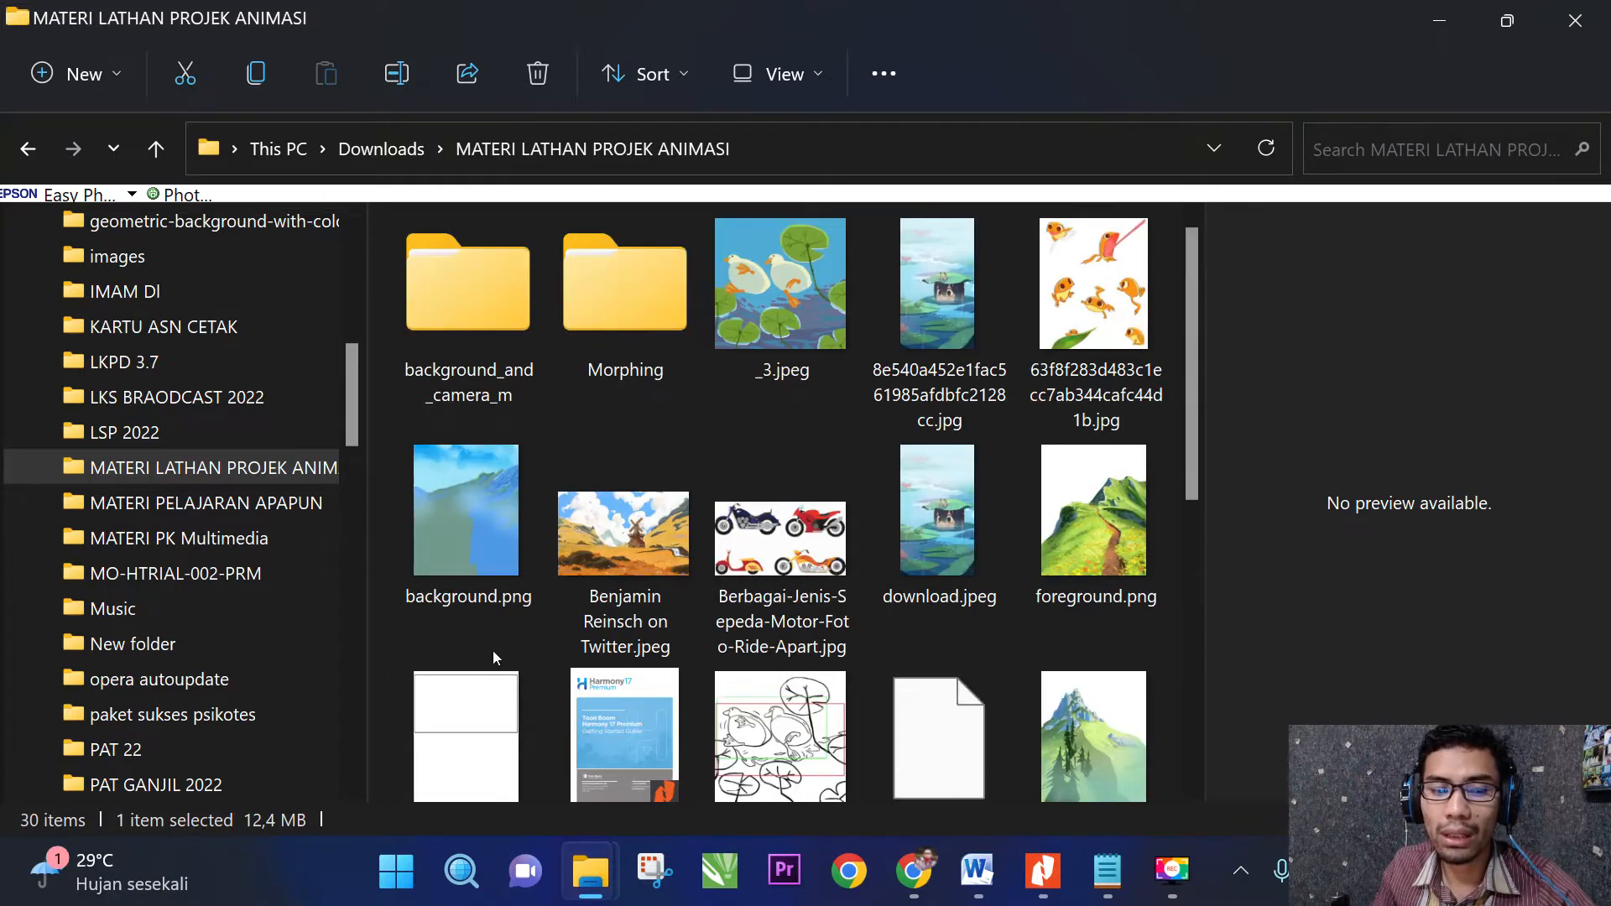
Preview background.png, foreground.png and midground.jpg in the MATERI LATHAN PROJEK ANIMASI folder.
click(476, 554)
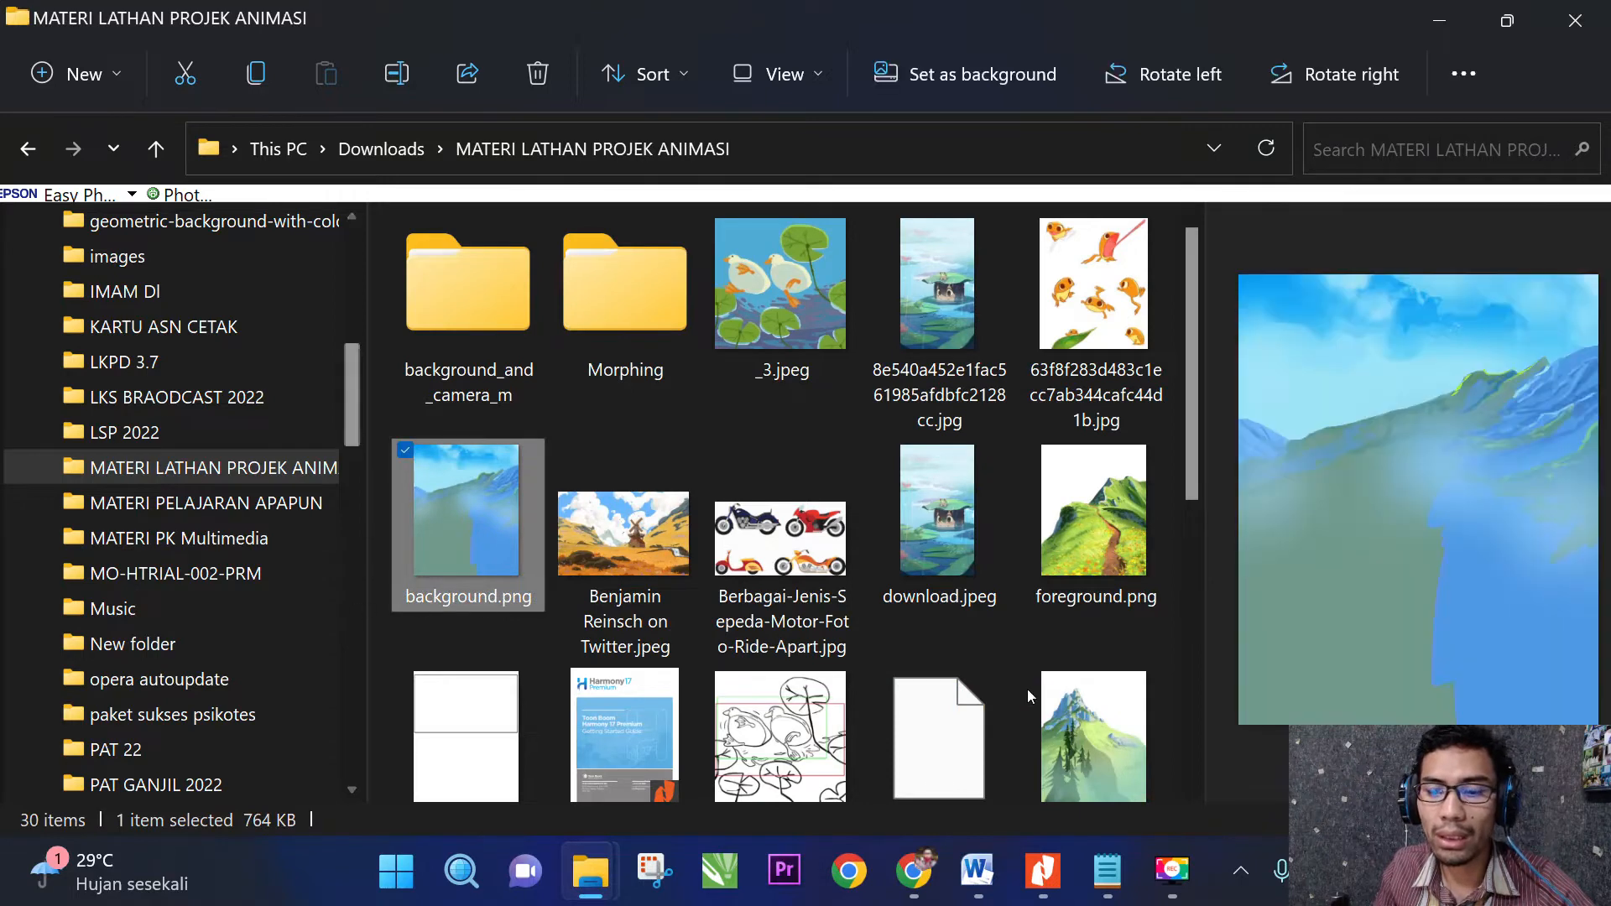
click(1079, 523)
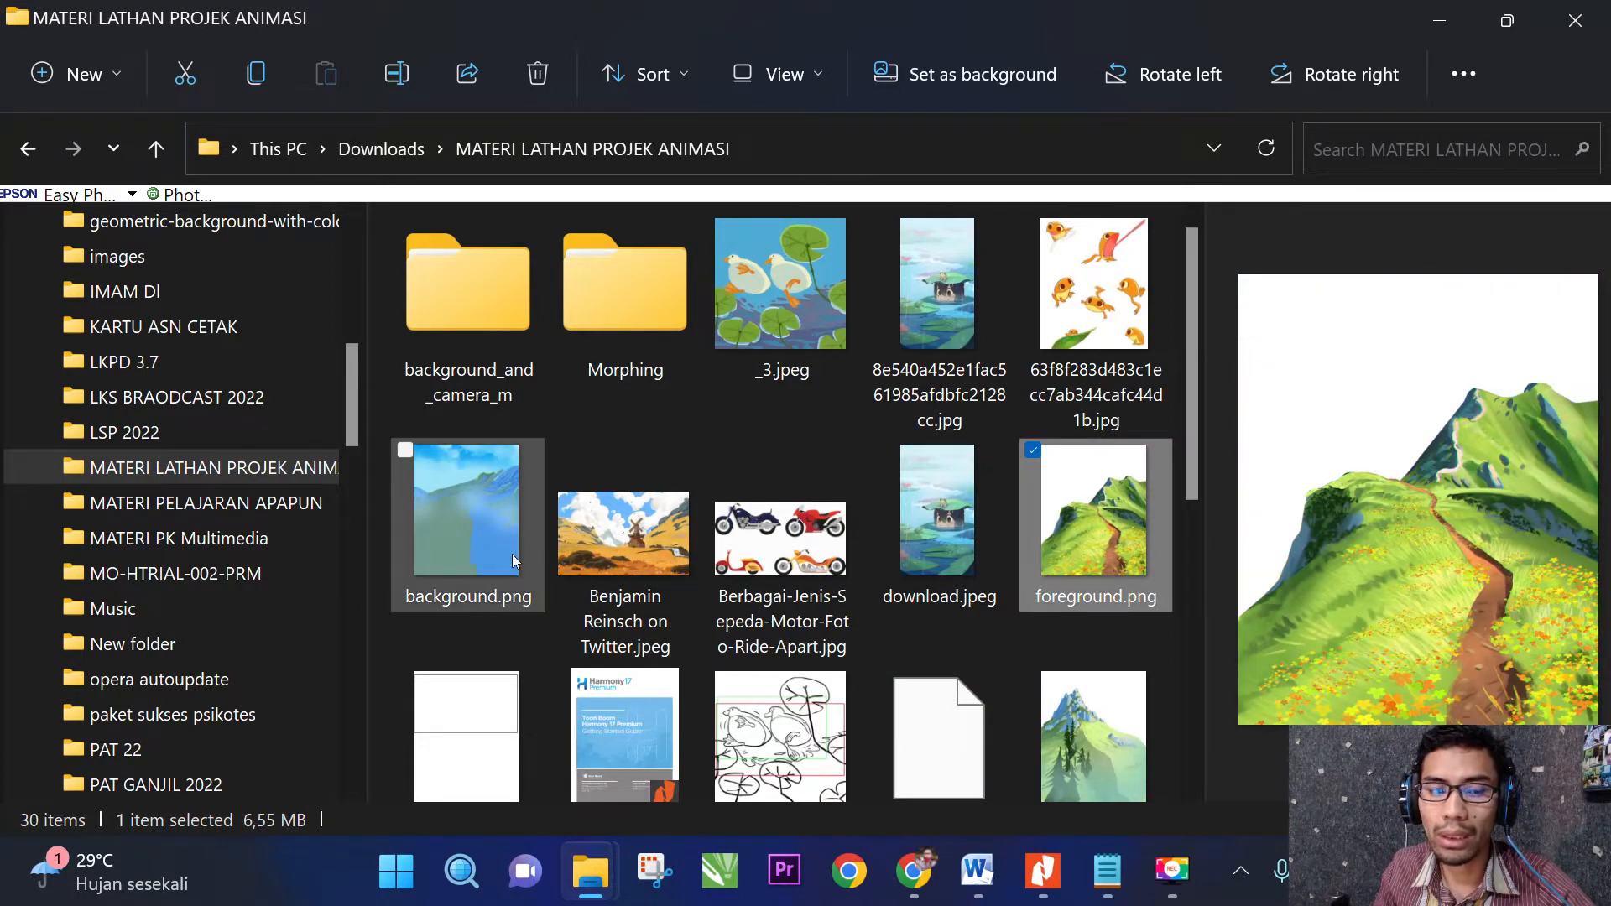
scroll(1039, 467, down, 1)
click(1085, 656)
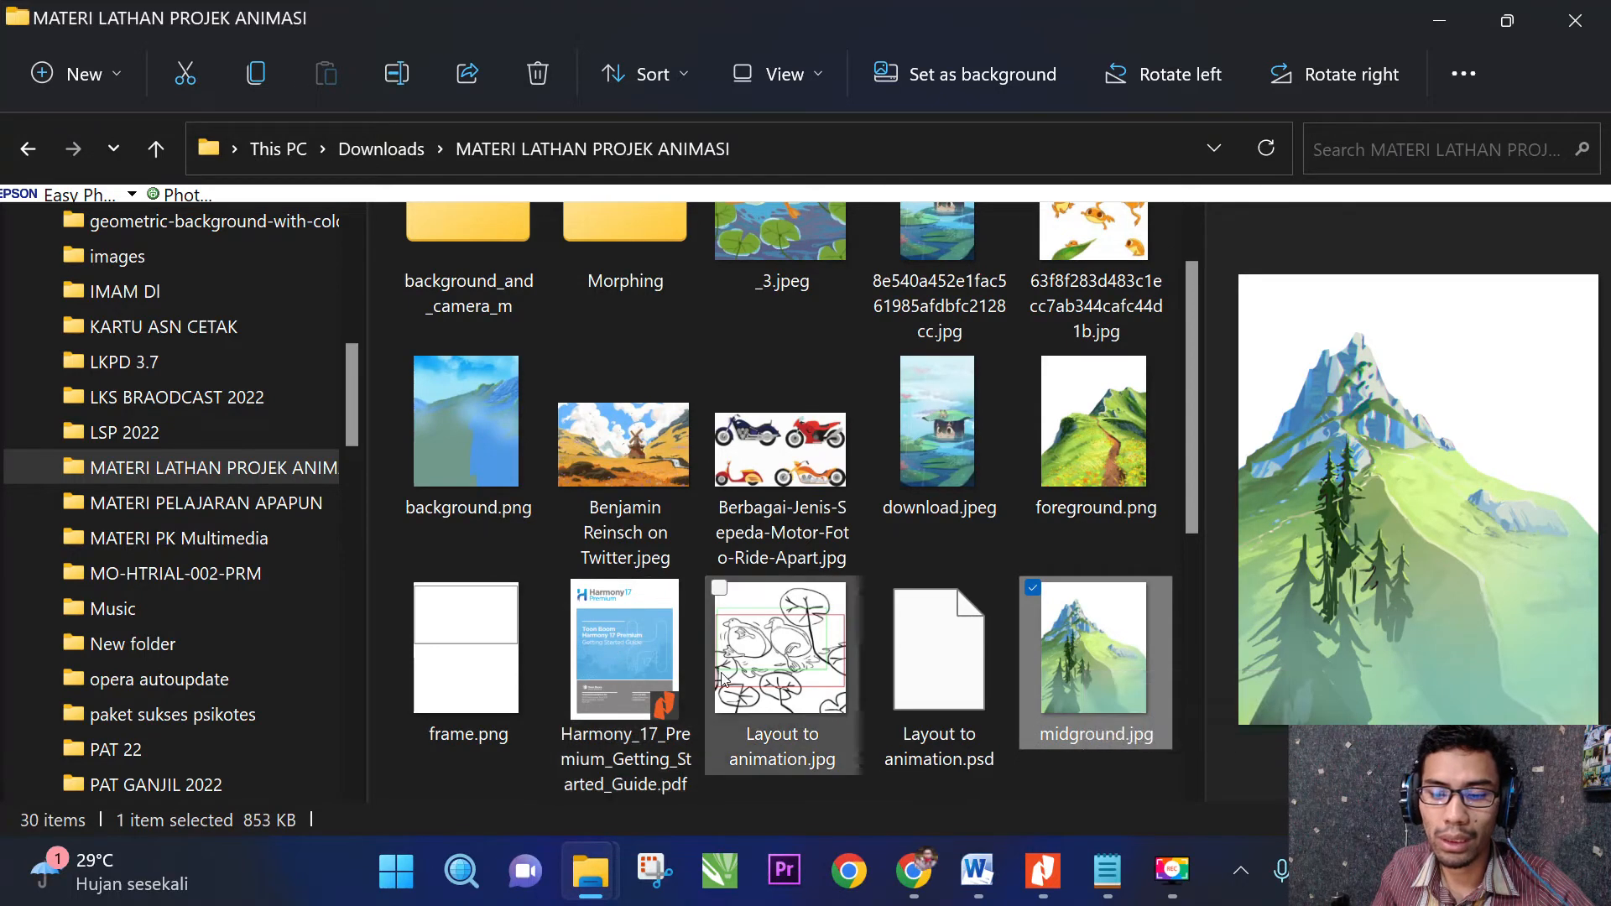
scroll(787, 685, down, 4)
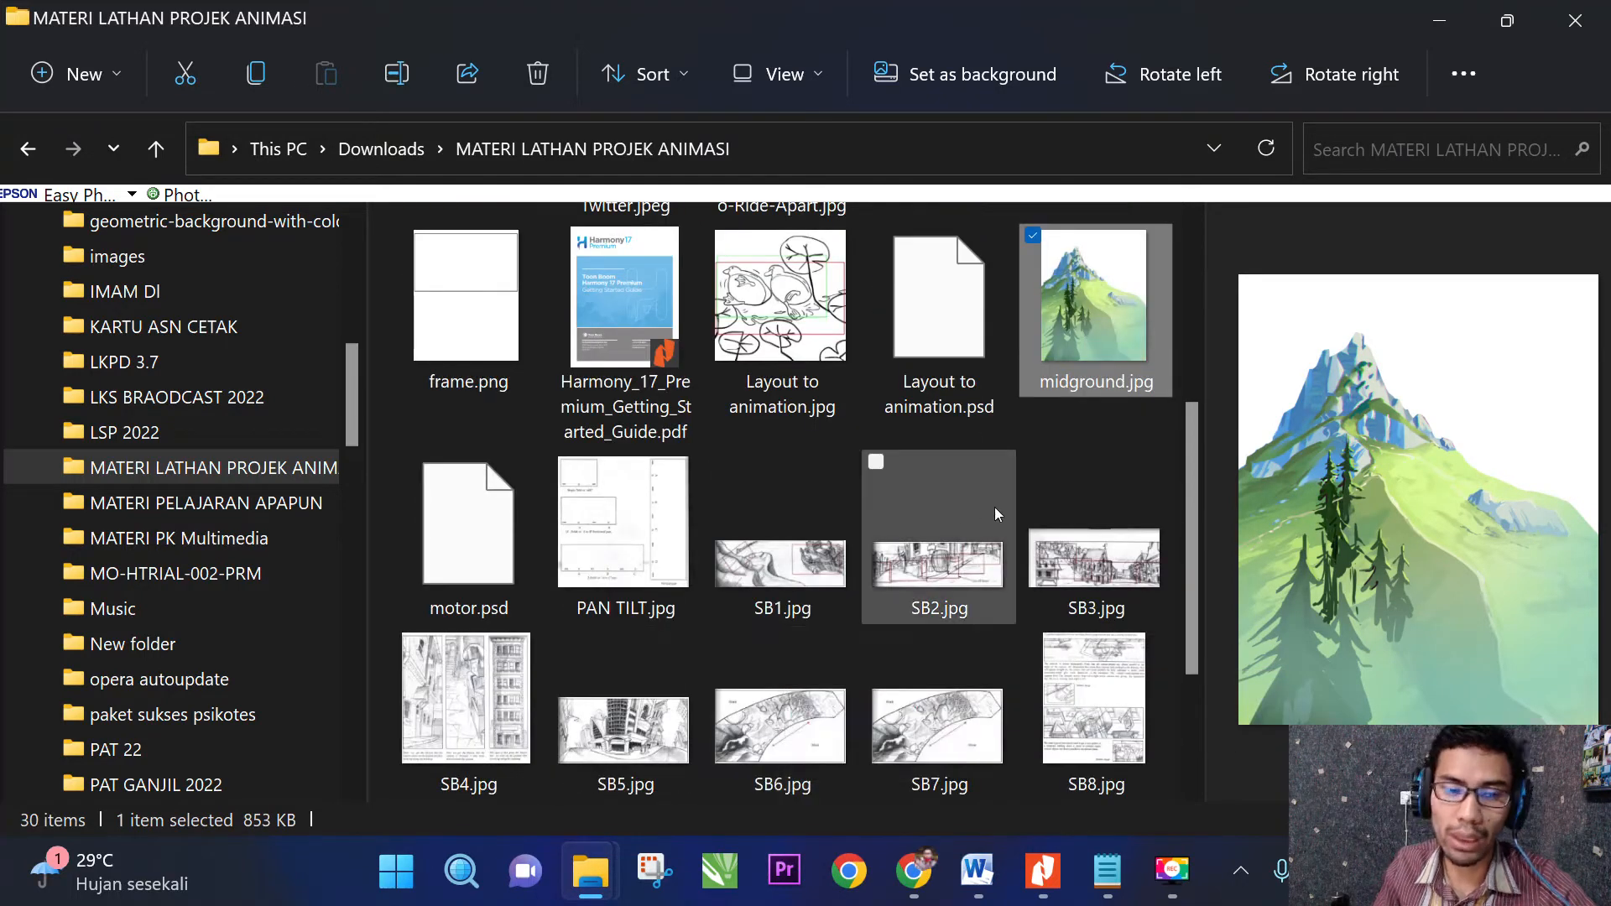
scroll(991, 529, down, 3)
scroll(889, 703, up, 8)
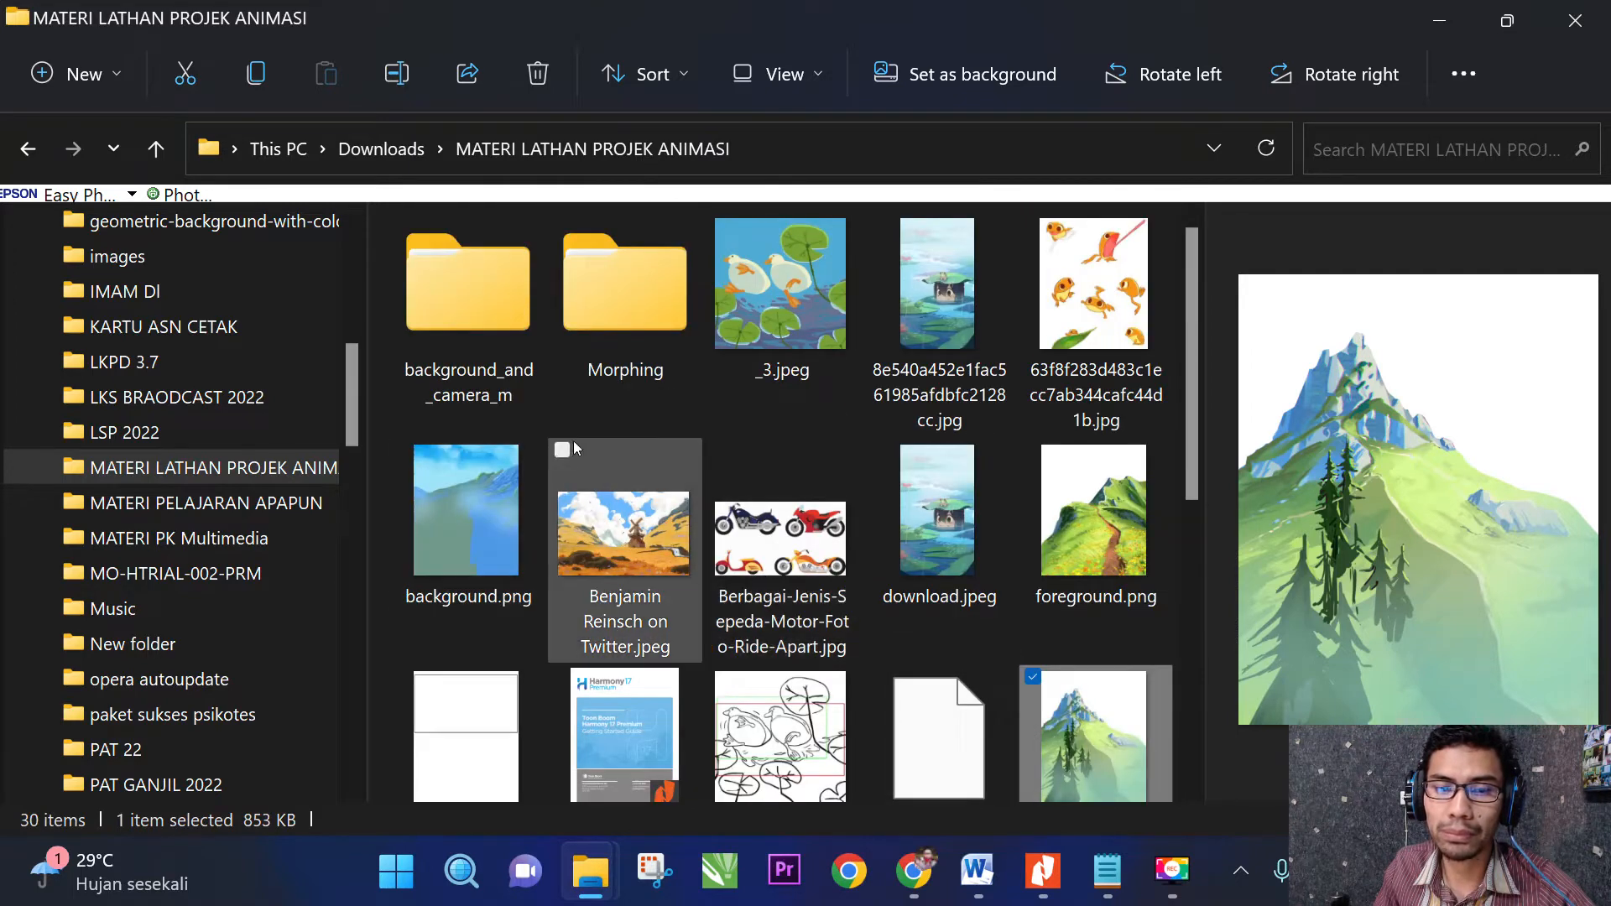
Preview the windmill landscape image and frame.png in the same folder.
click(658, 554)
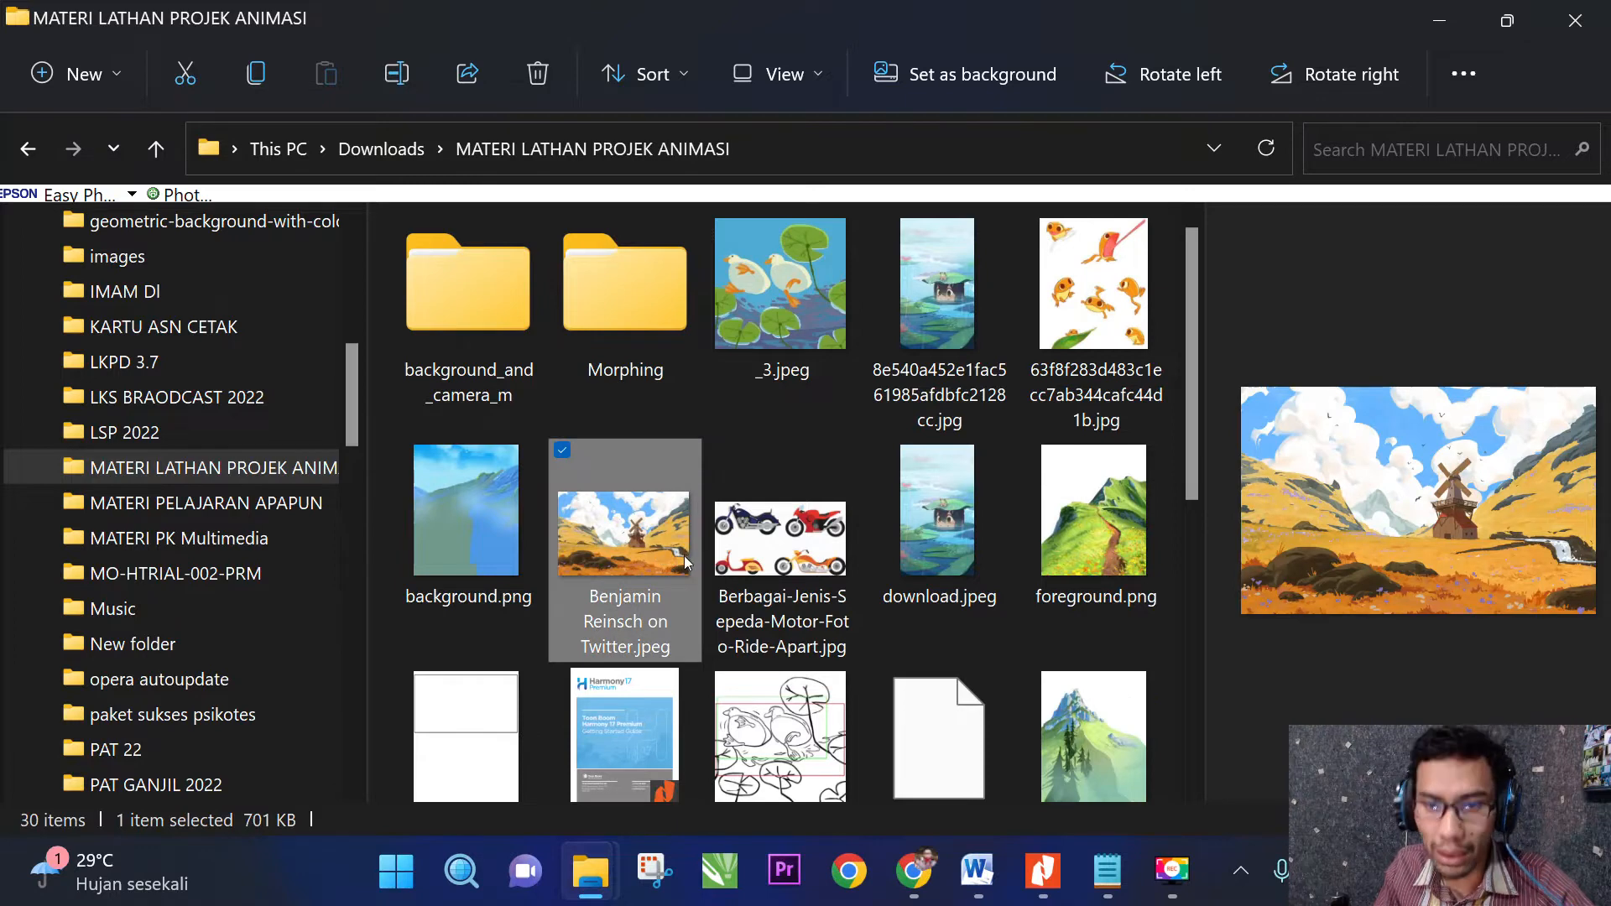
scroll(684, 556, down, 5)
scroll(537, 490, up, 2)
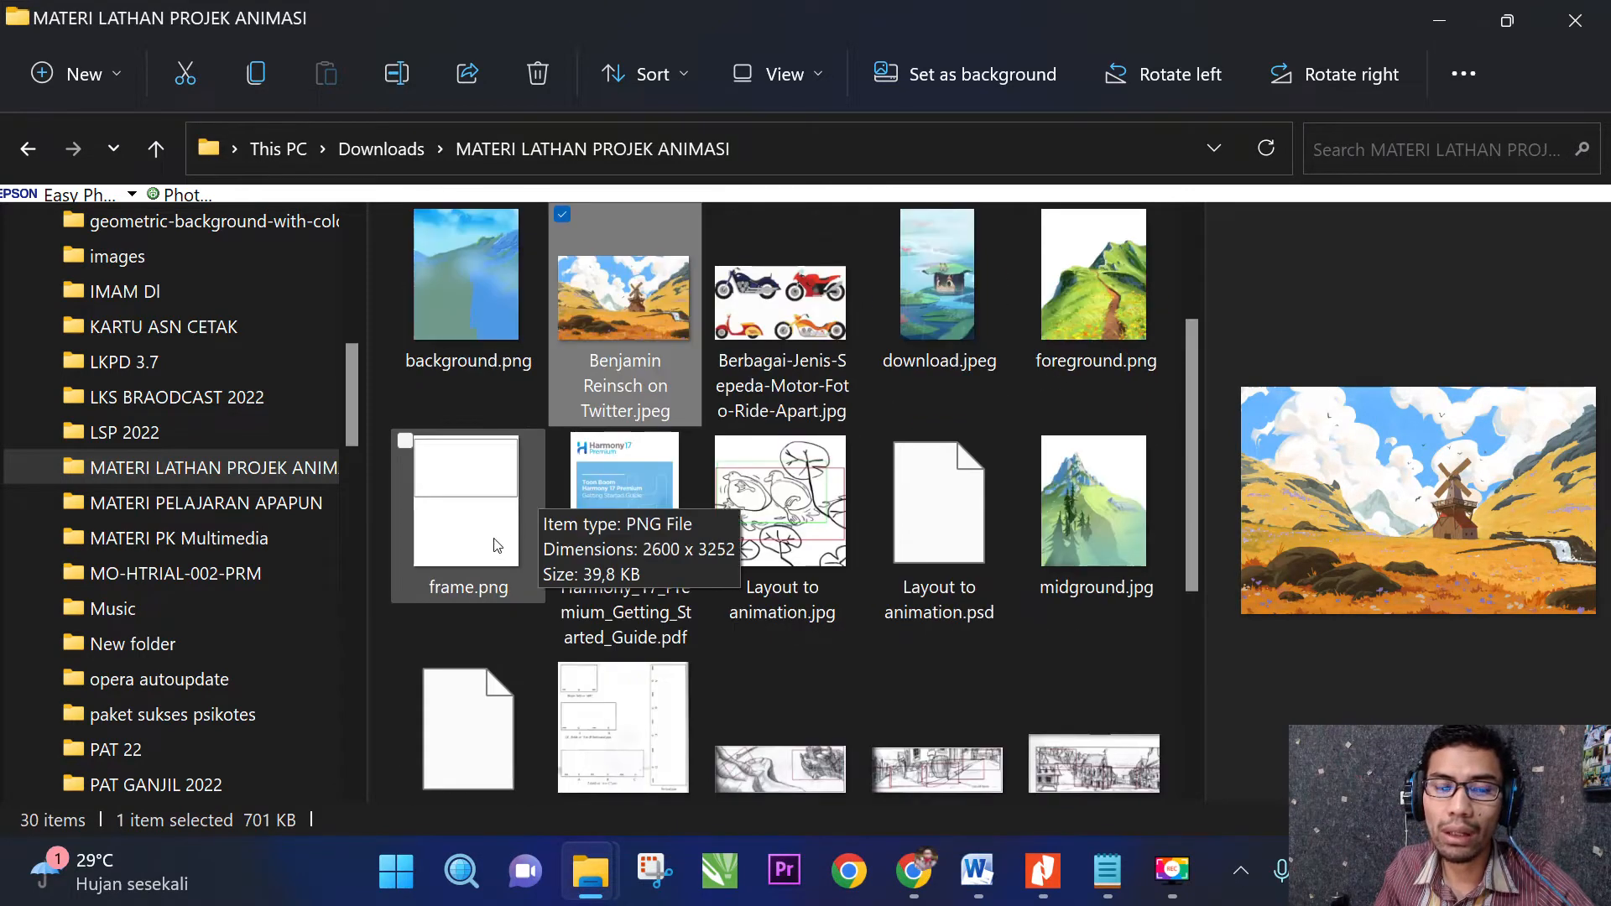
click(496, 545)
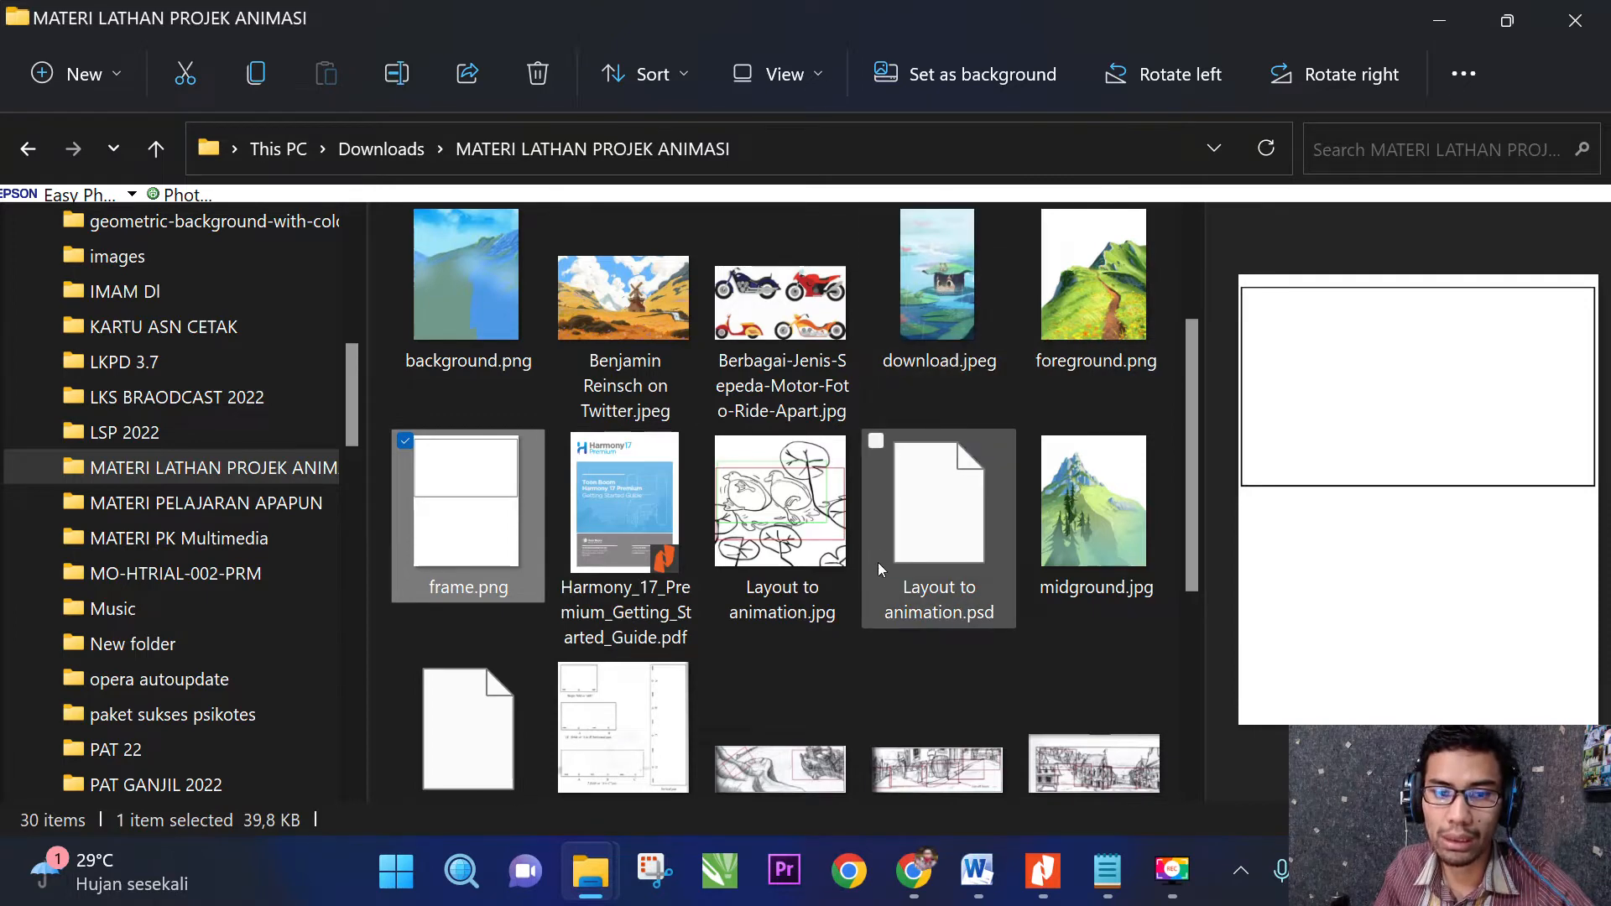
scroll(878, 563, up, 2)
scroll(869, 561, down, 1)
scroll(839, 537, up, 1)
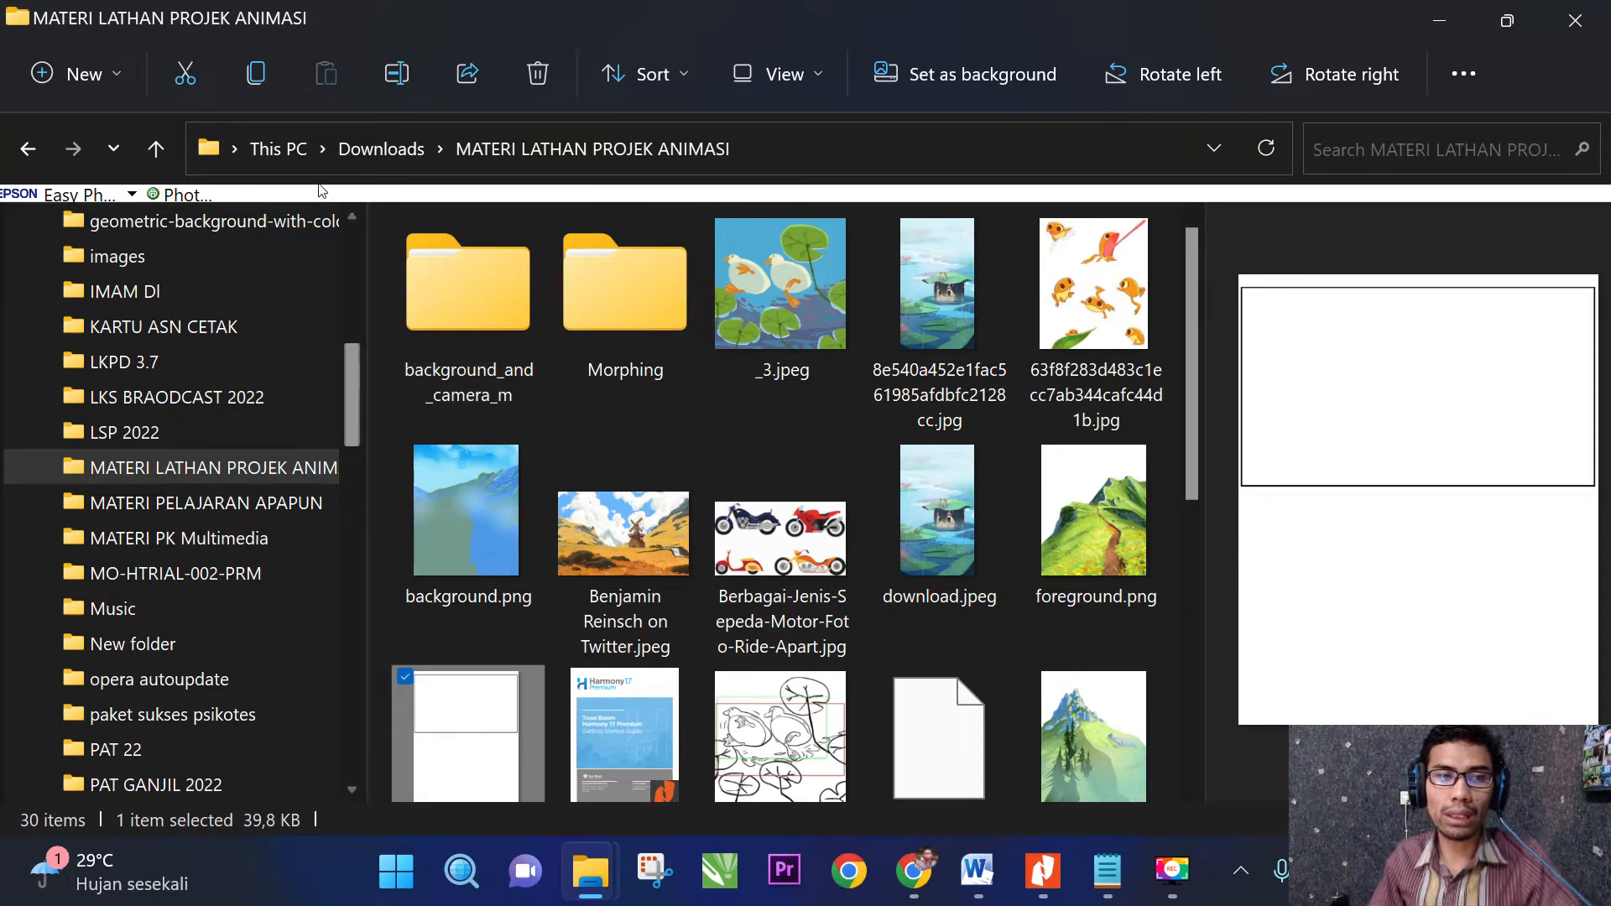
Create a folder named Gambar Latar inside MATERI LATHAN PROJEK ANIMASI and select background.png.
click(79, 74)
click(240, 67)
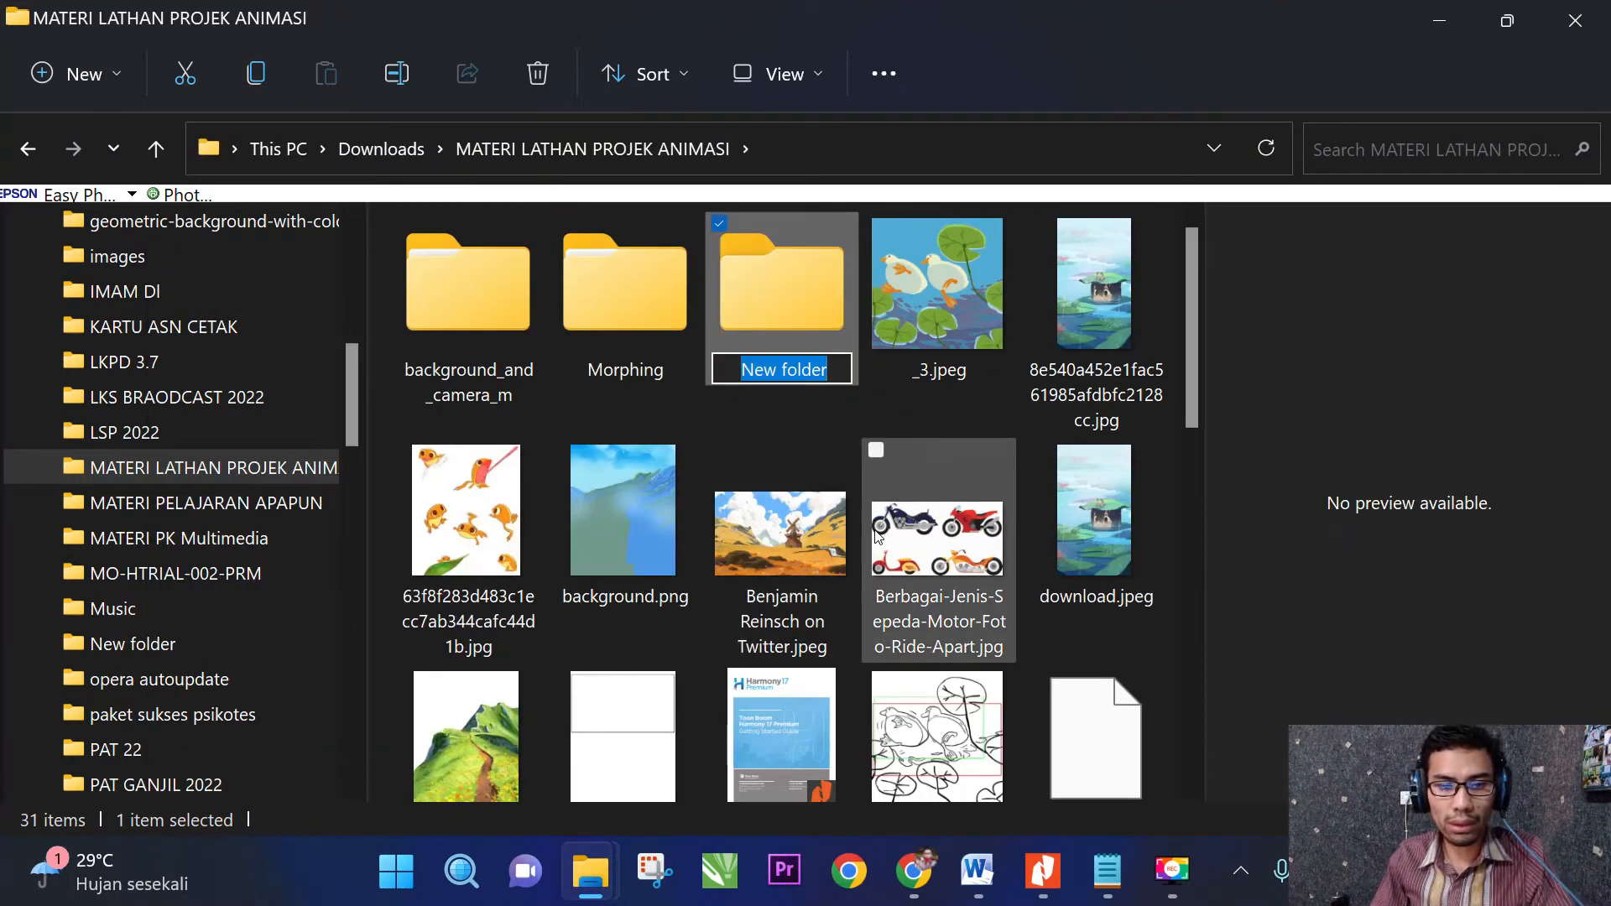
text(Gambar Latar)
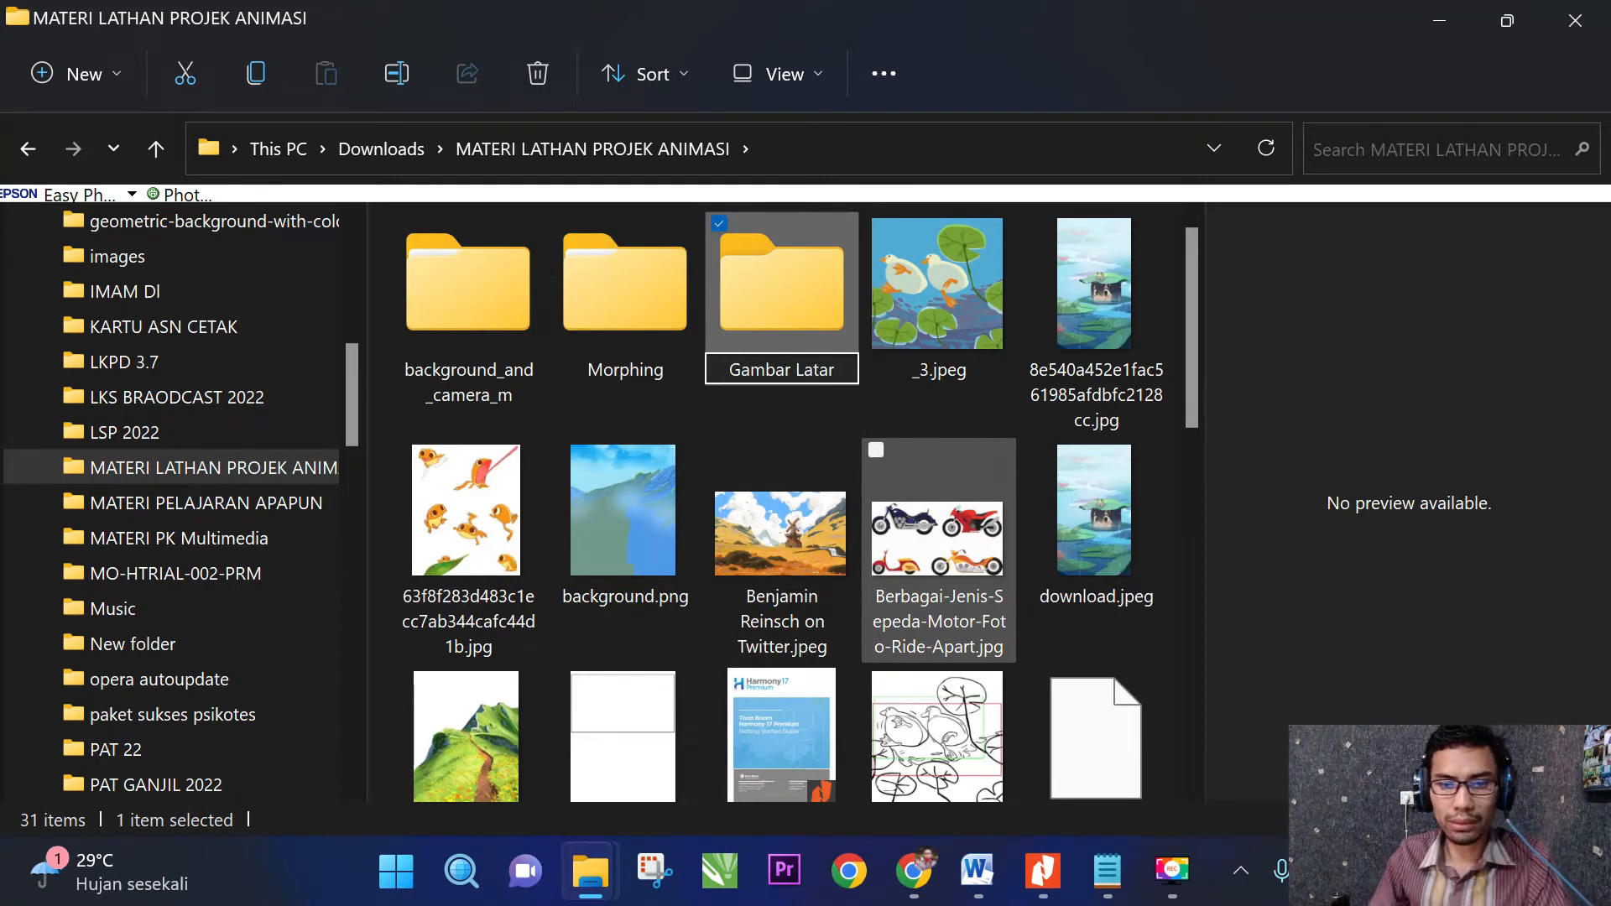
click(647, 480)
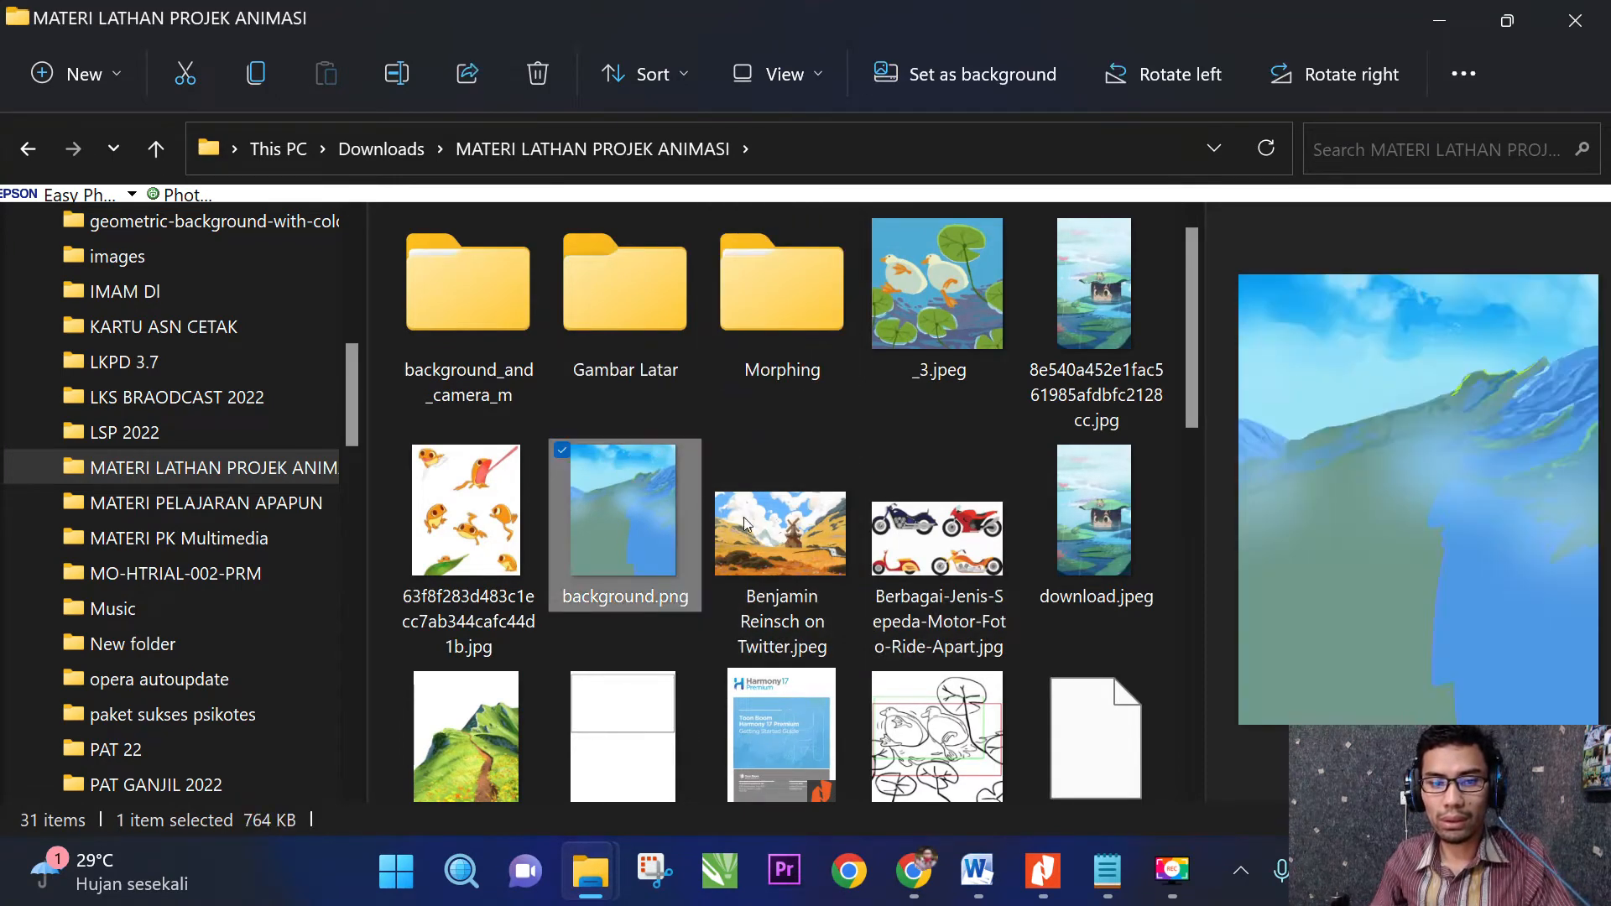
Add the windmill landscape image, frame.png and foreground.png to the selection with background.png and move all four into the Gambar Latar folder.
ctrl+click(784, 535)
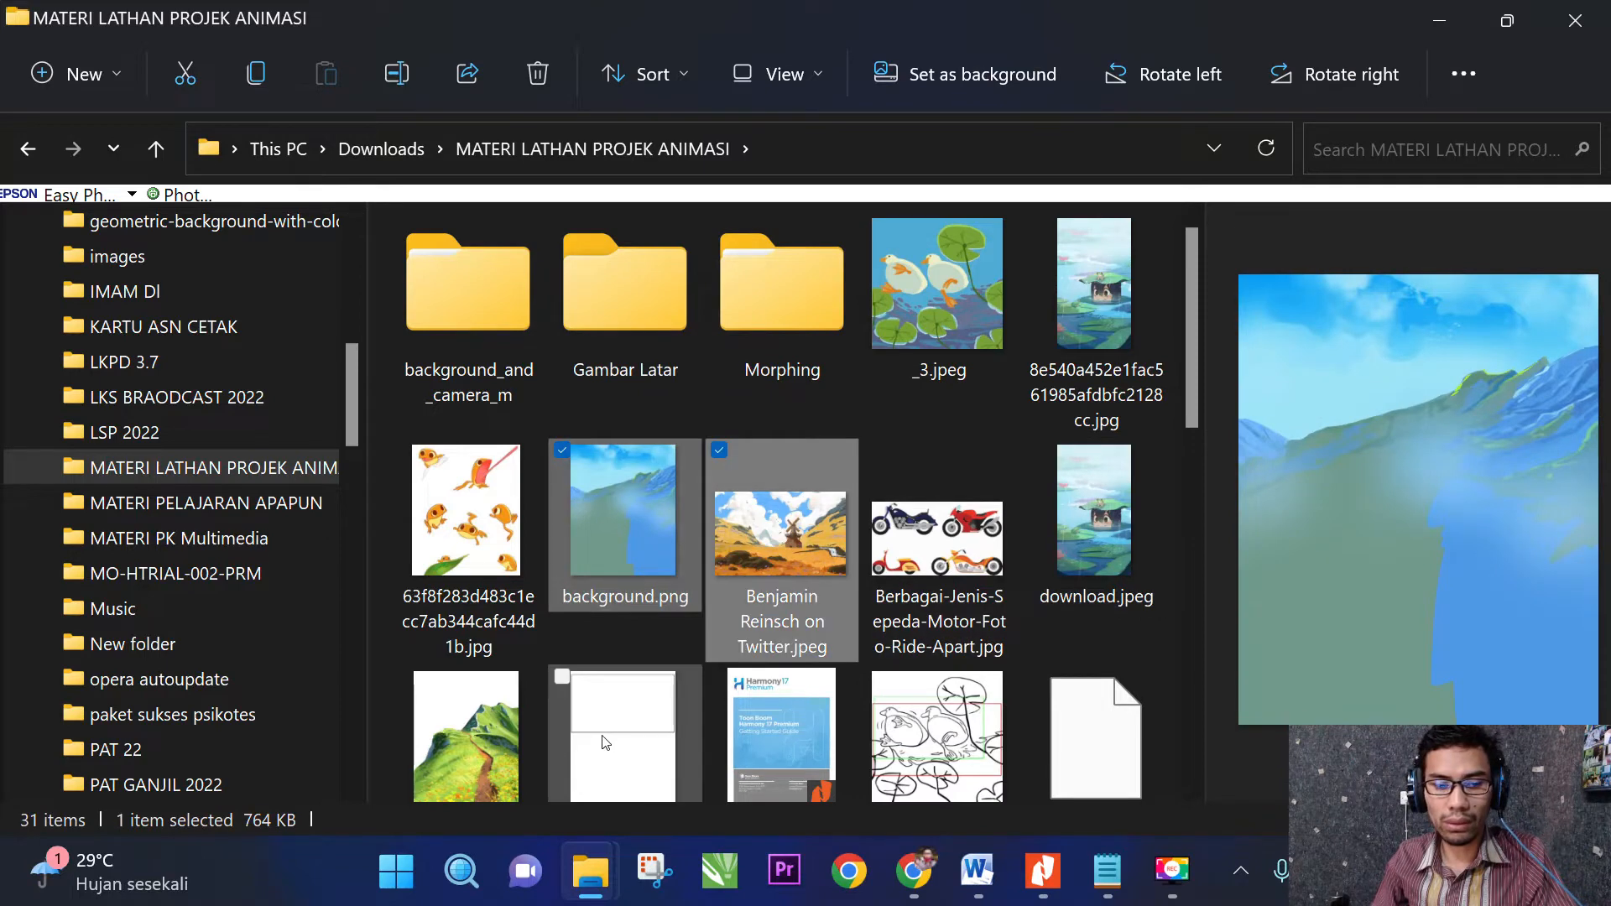
ctrl+click(604, 745)
ctrl+click(462, 678)
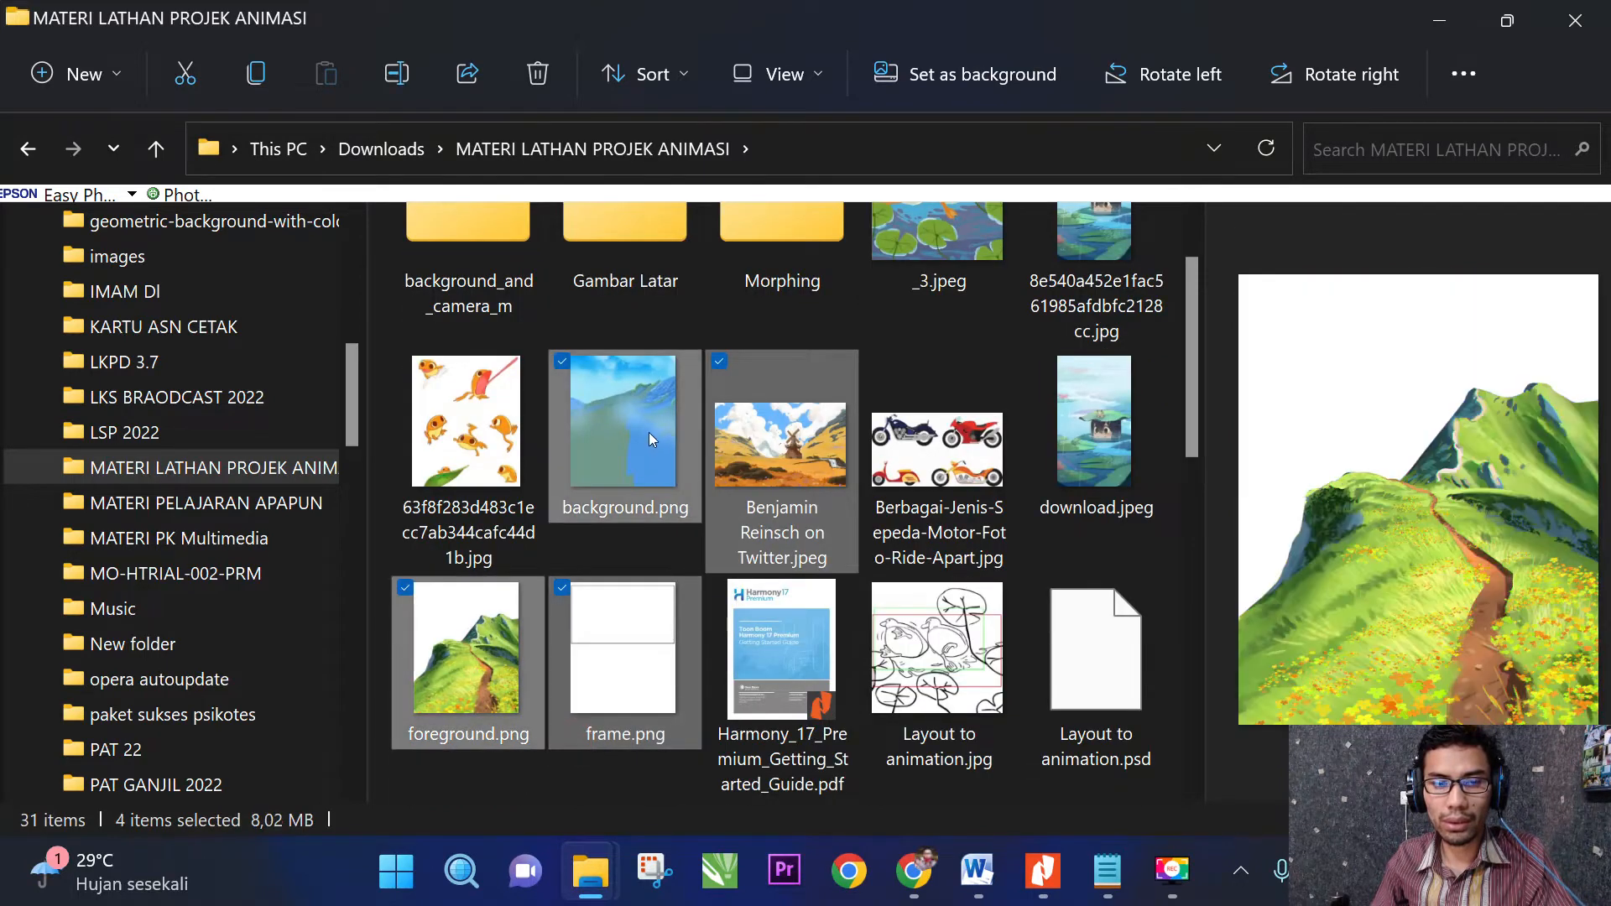
drag(649, 433, 635, 292)
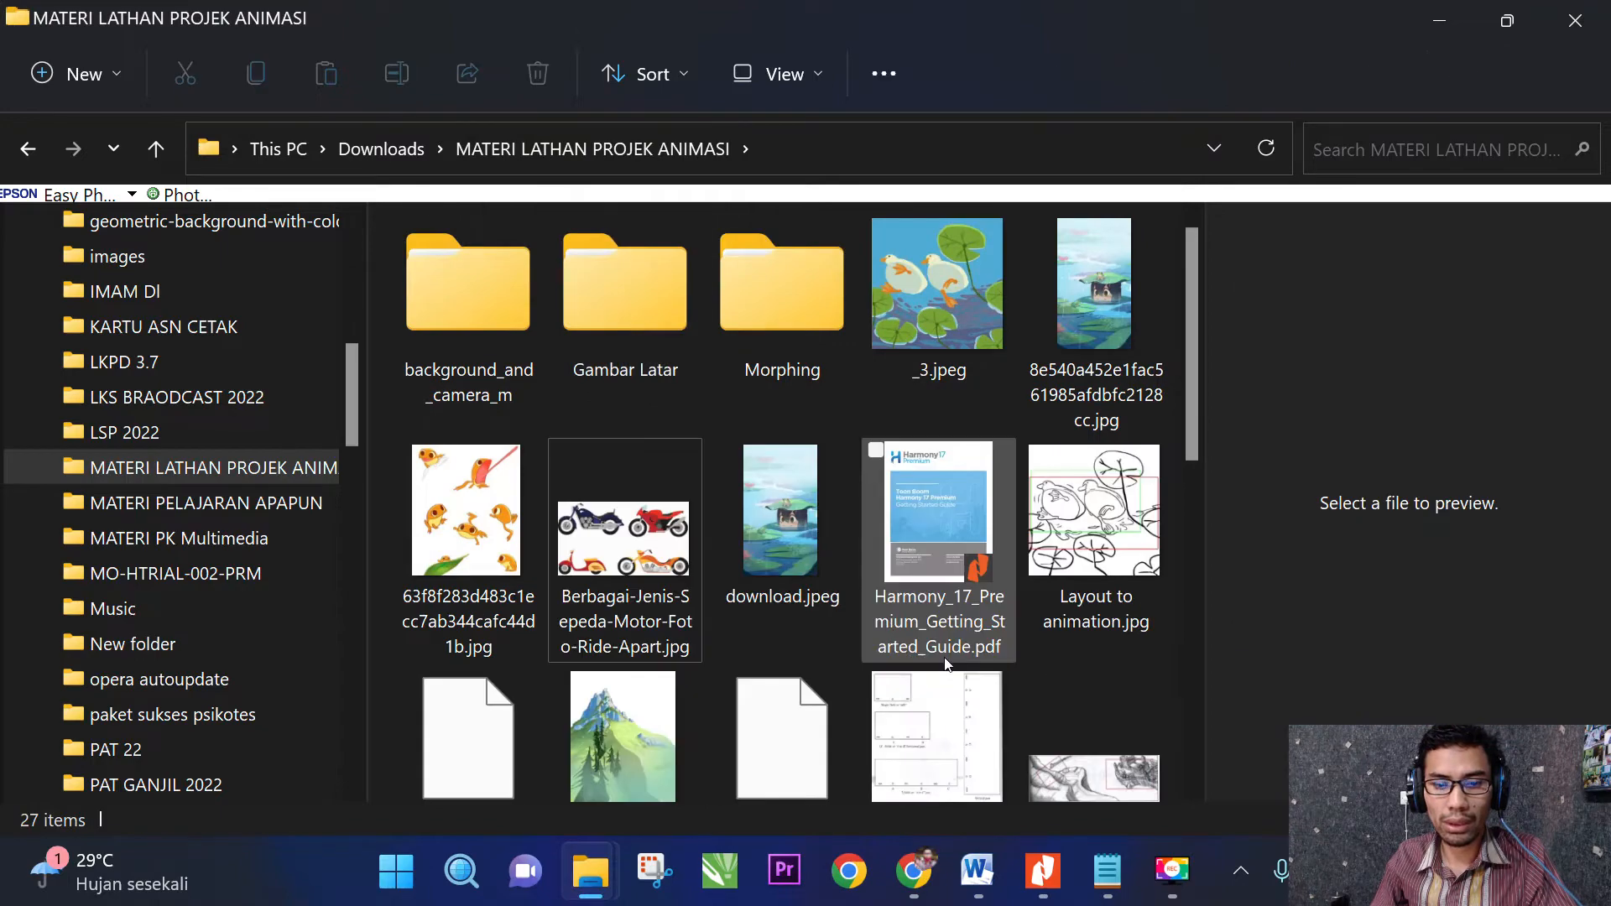
Move midground.jpg and Sketches.psd into the Gambar Latar folder and open that folder.
scroll(637, 664, down, 1)
click(637, 665)
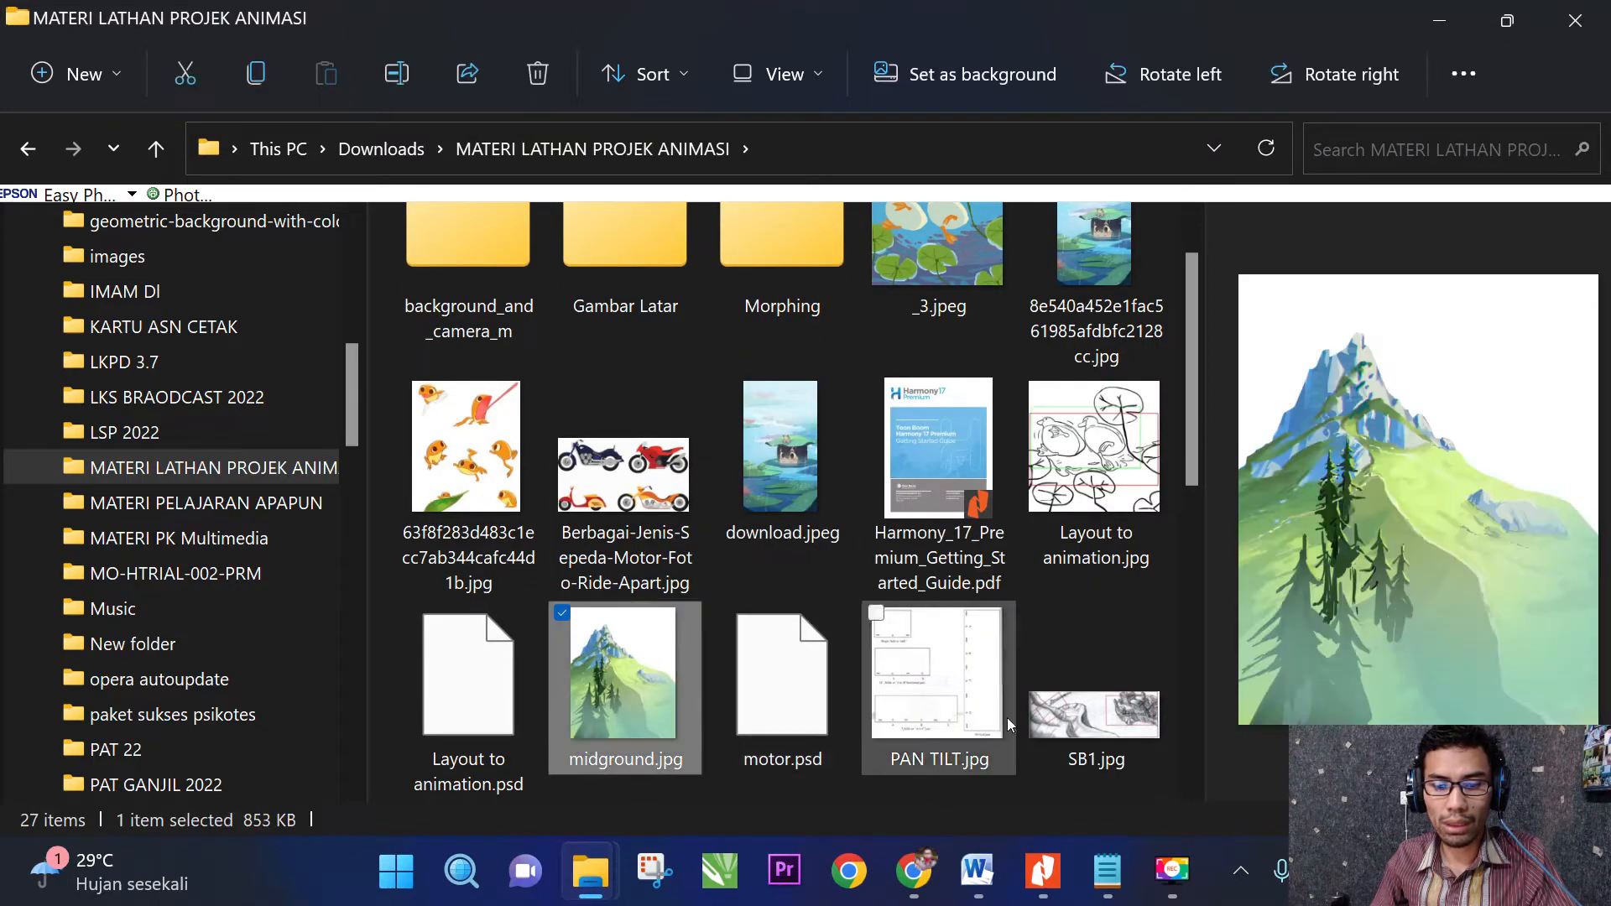
scroll(1019, 718, down, 4)
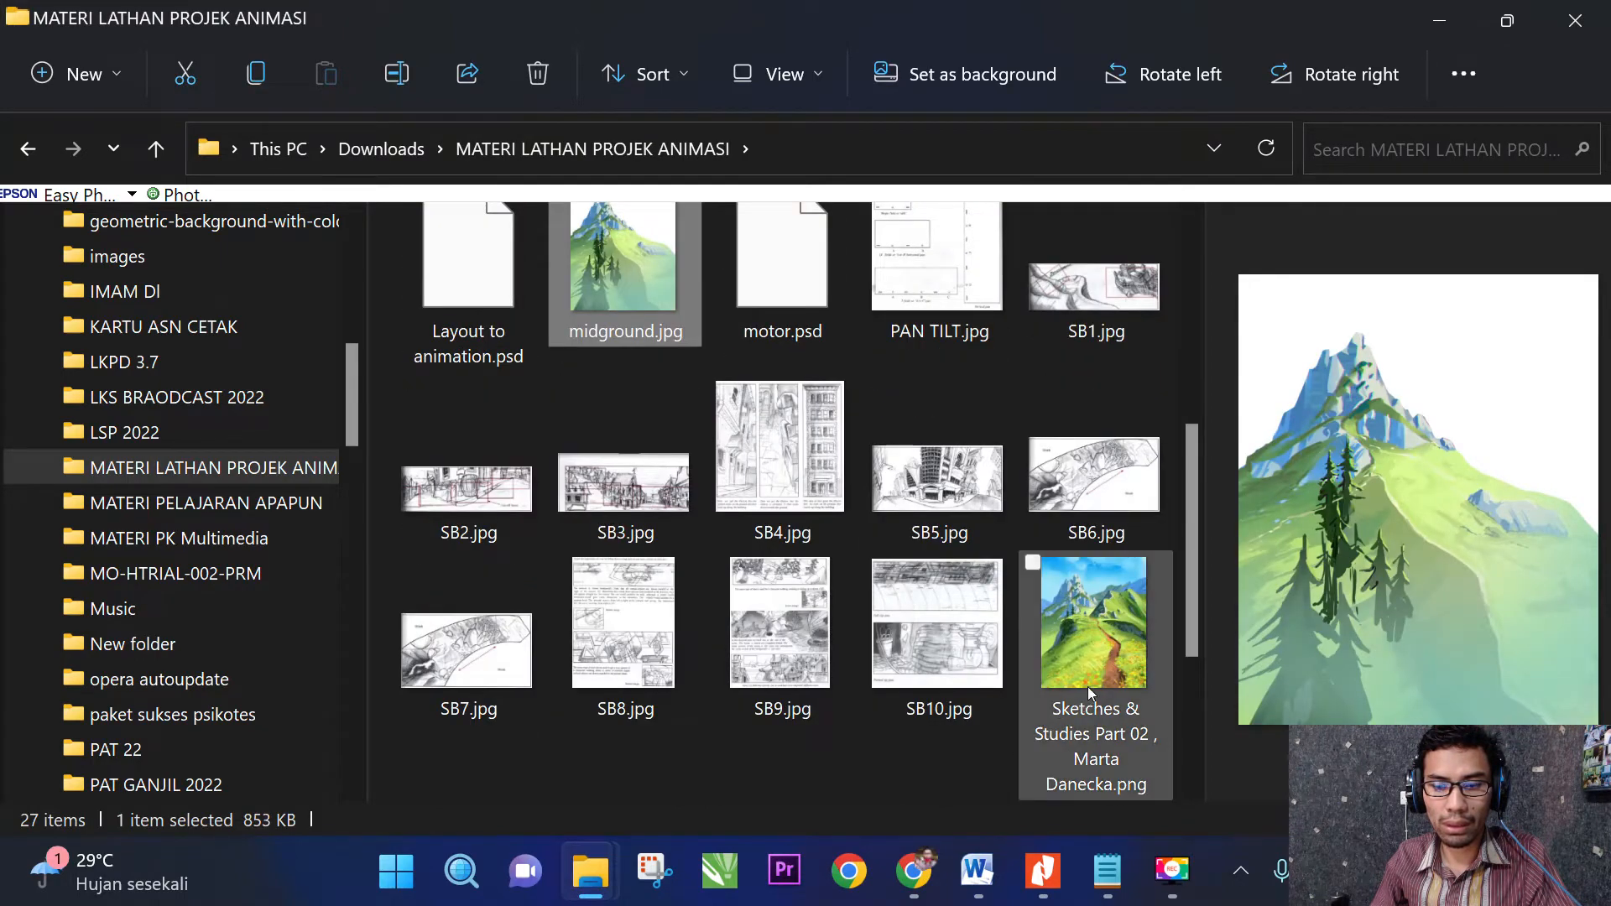
scroll(1087, 687, down, 3)
ctrl+click(467, 630)
scroll(844, 656, up, 6)
scroll(844, 656, up, 2)
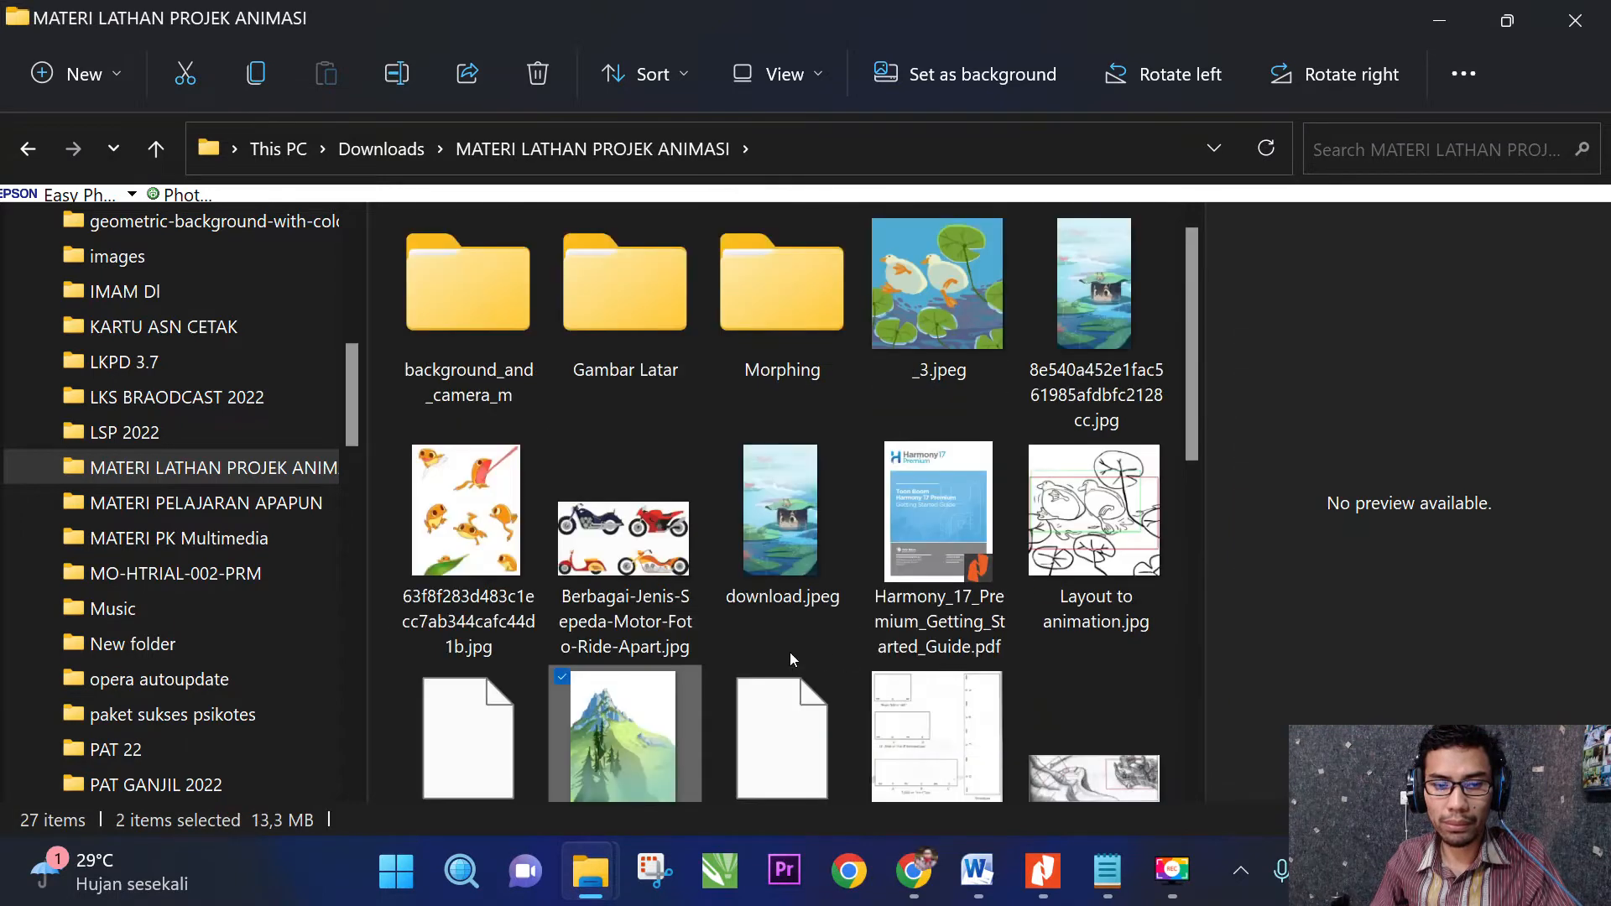
double_click(664, 336)
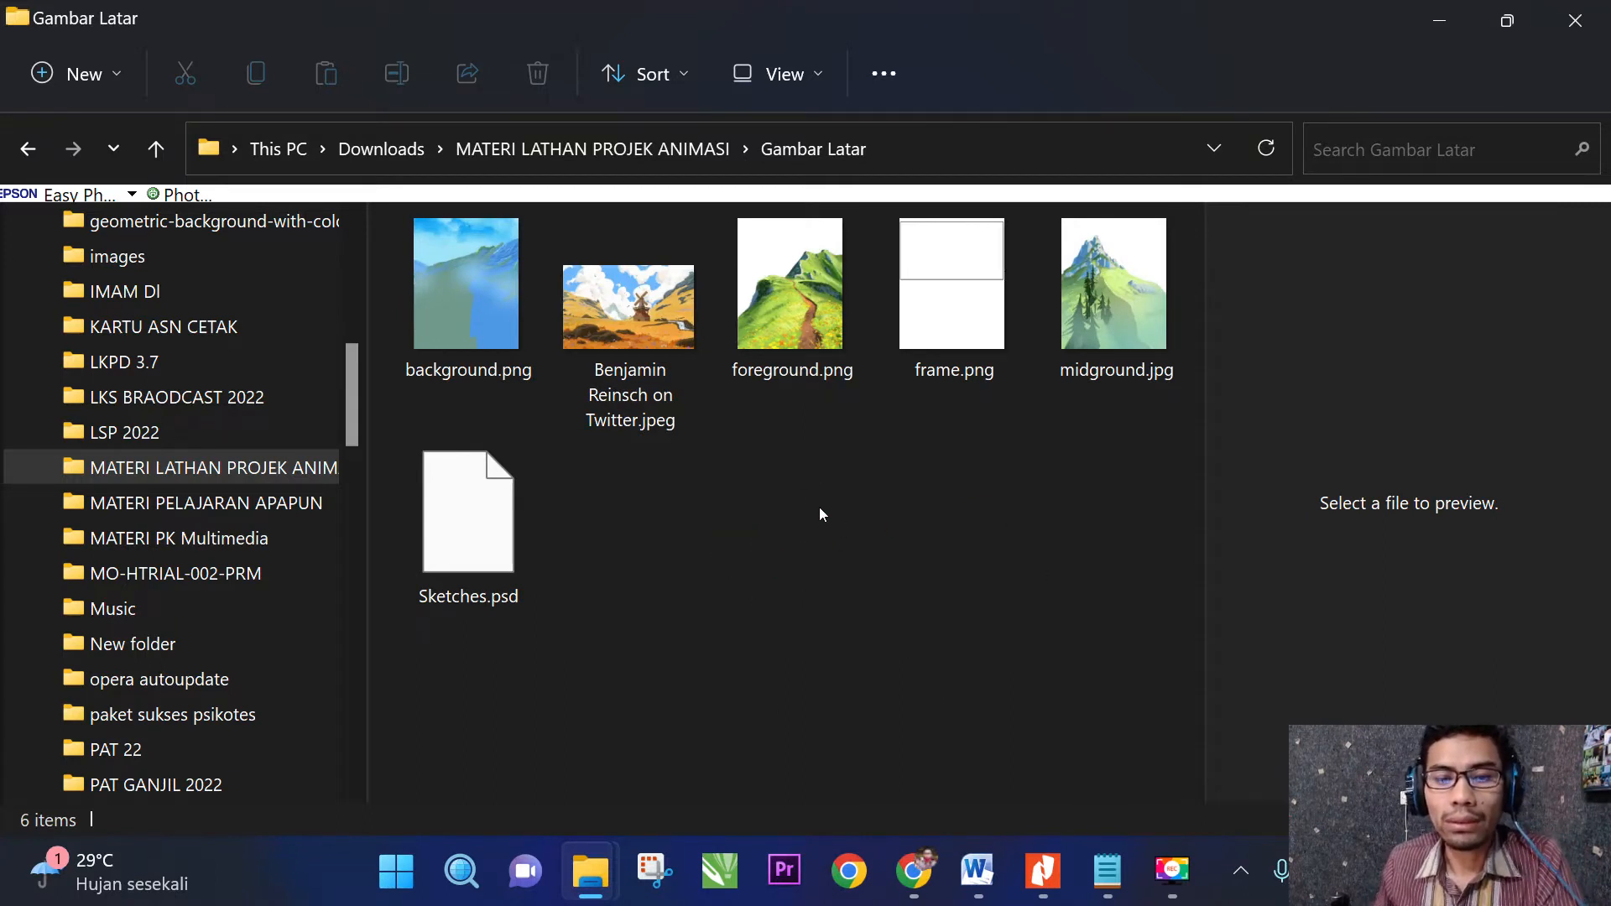
click(798, 556)
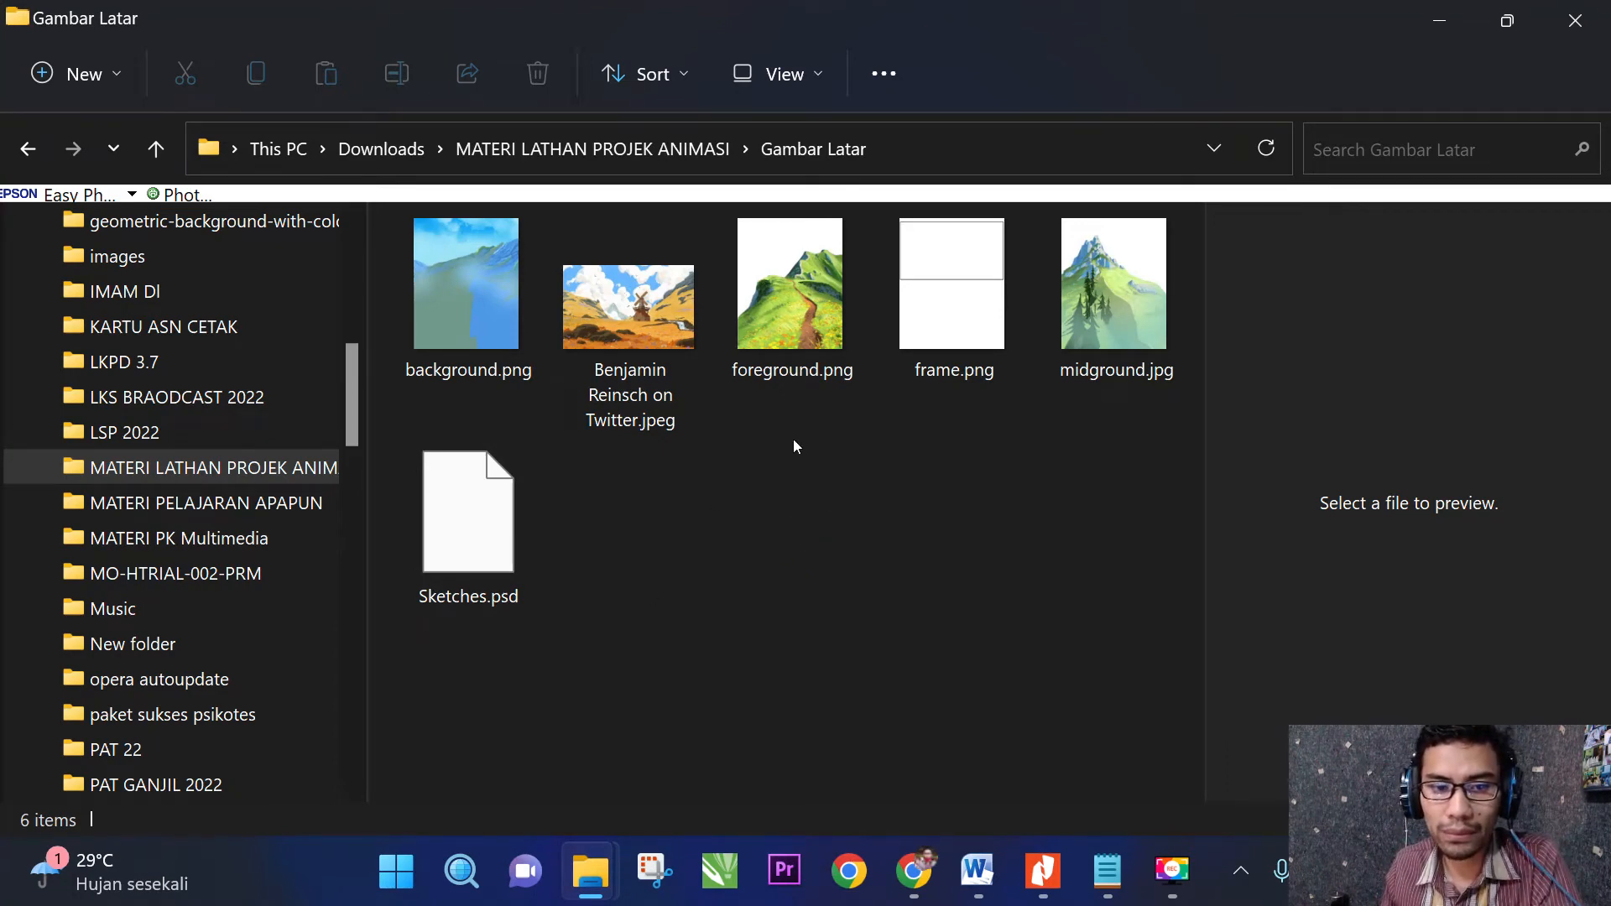
Preview the windmill landscape, foreground.png, midground.jpg and background.png inside the Gambar Latar folder.
click(643, 341)
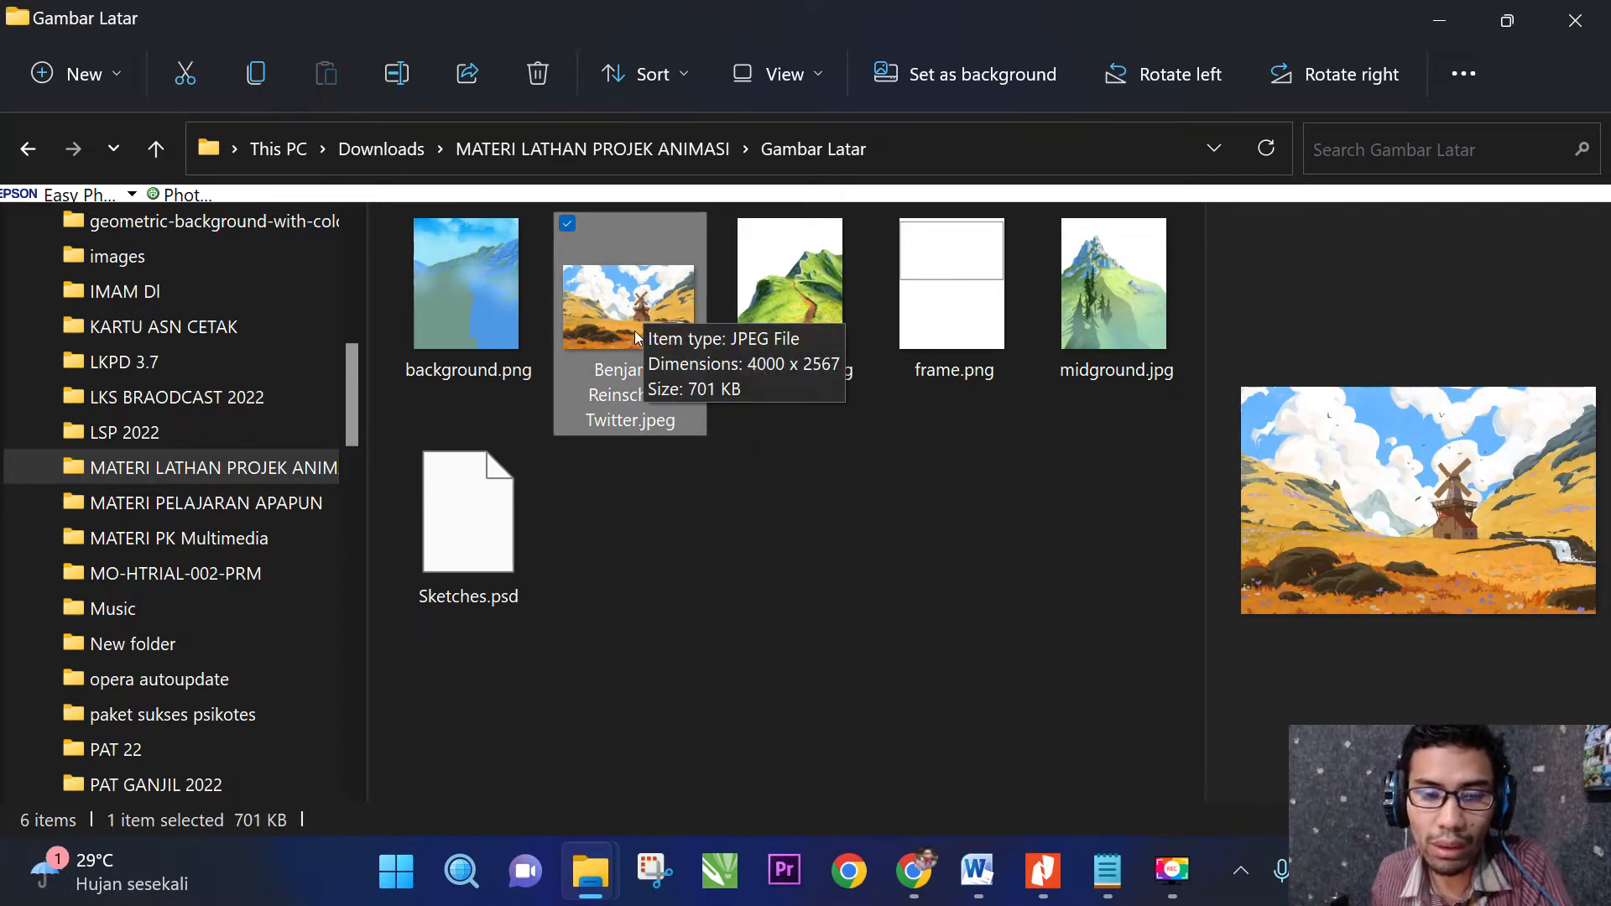
click(823, 444)
click(789, 327)
click(1092, 340)
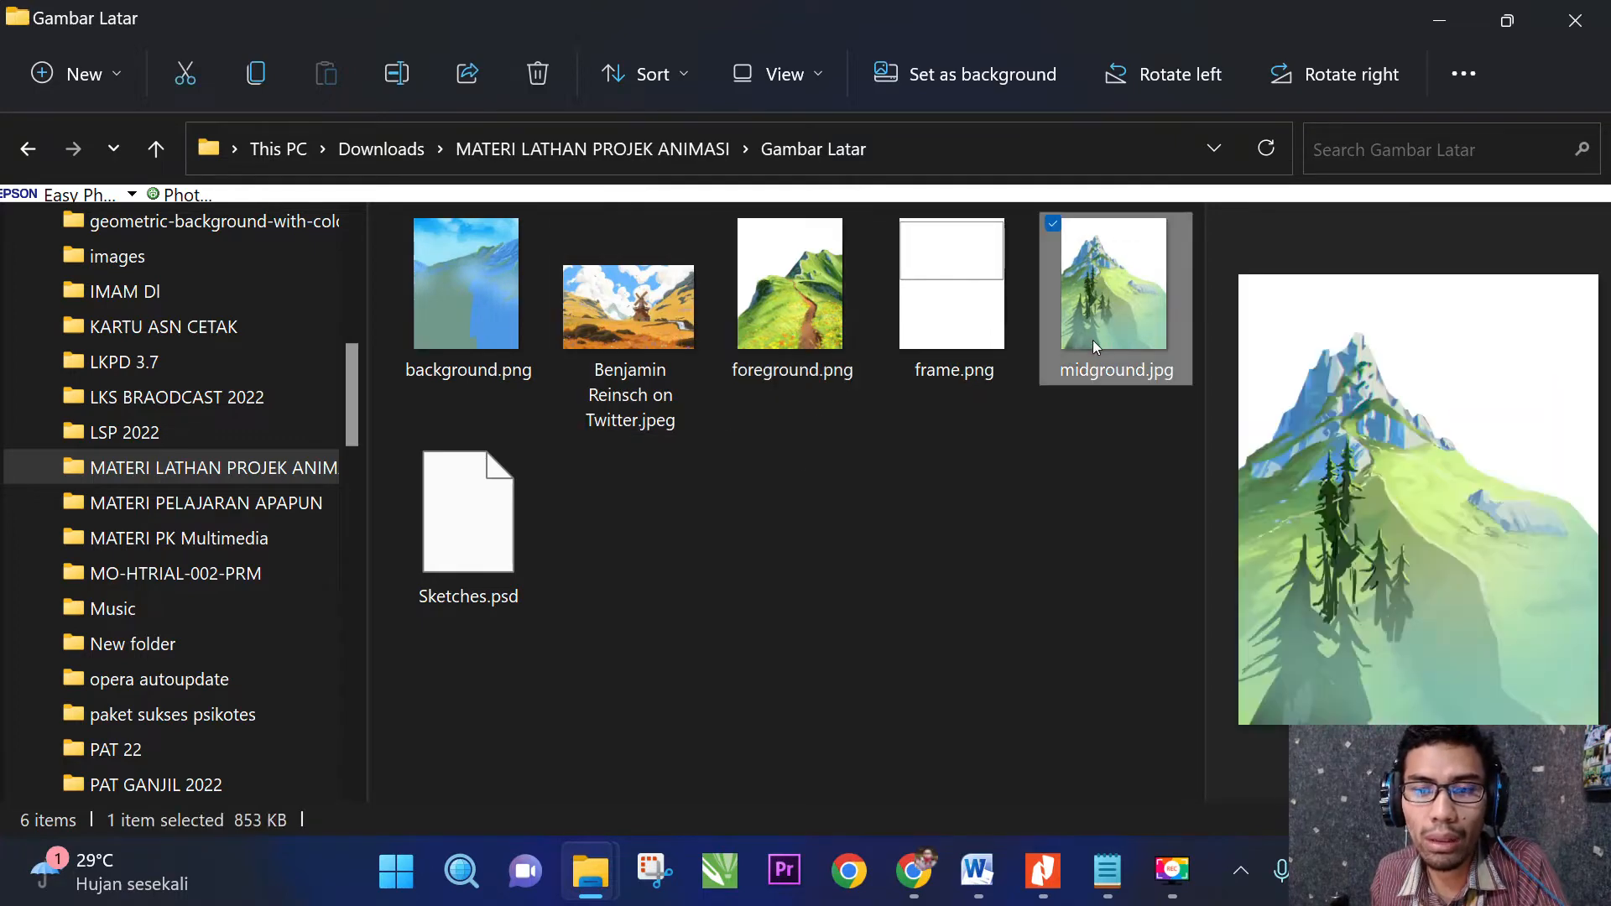
click(774, 323)
click(499, 336)
click(789, 336)
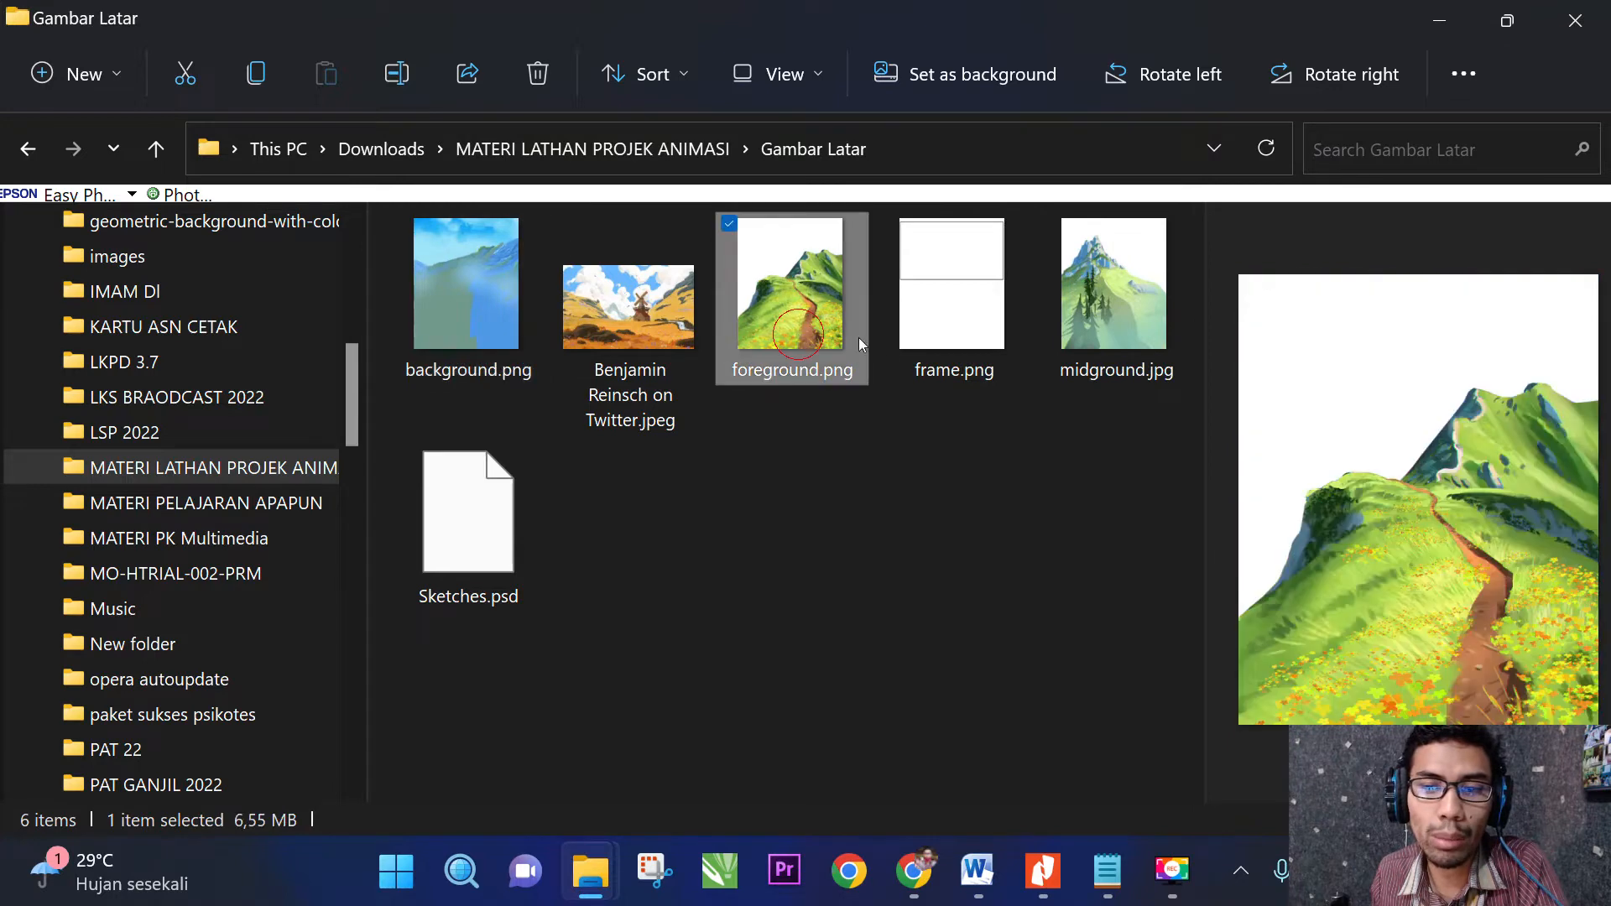
click(1111, 335)
click(767, 320)
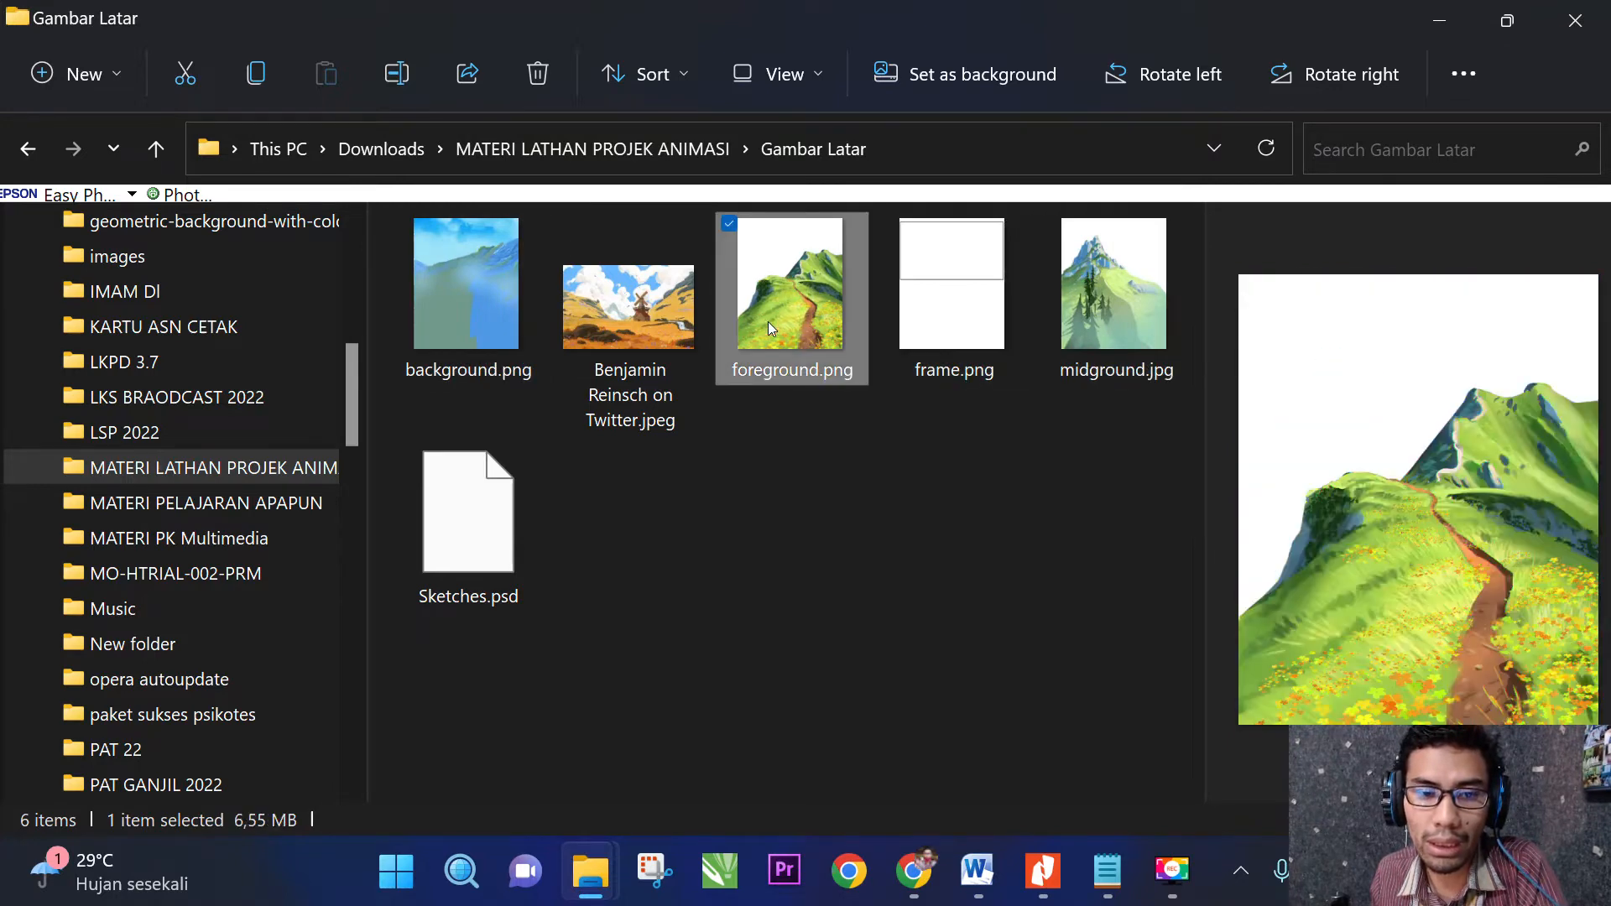
click(667, 345)
click(843, 544)
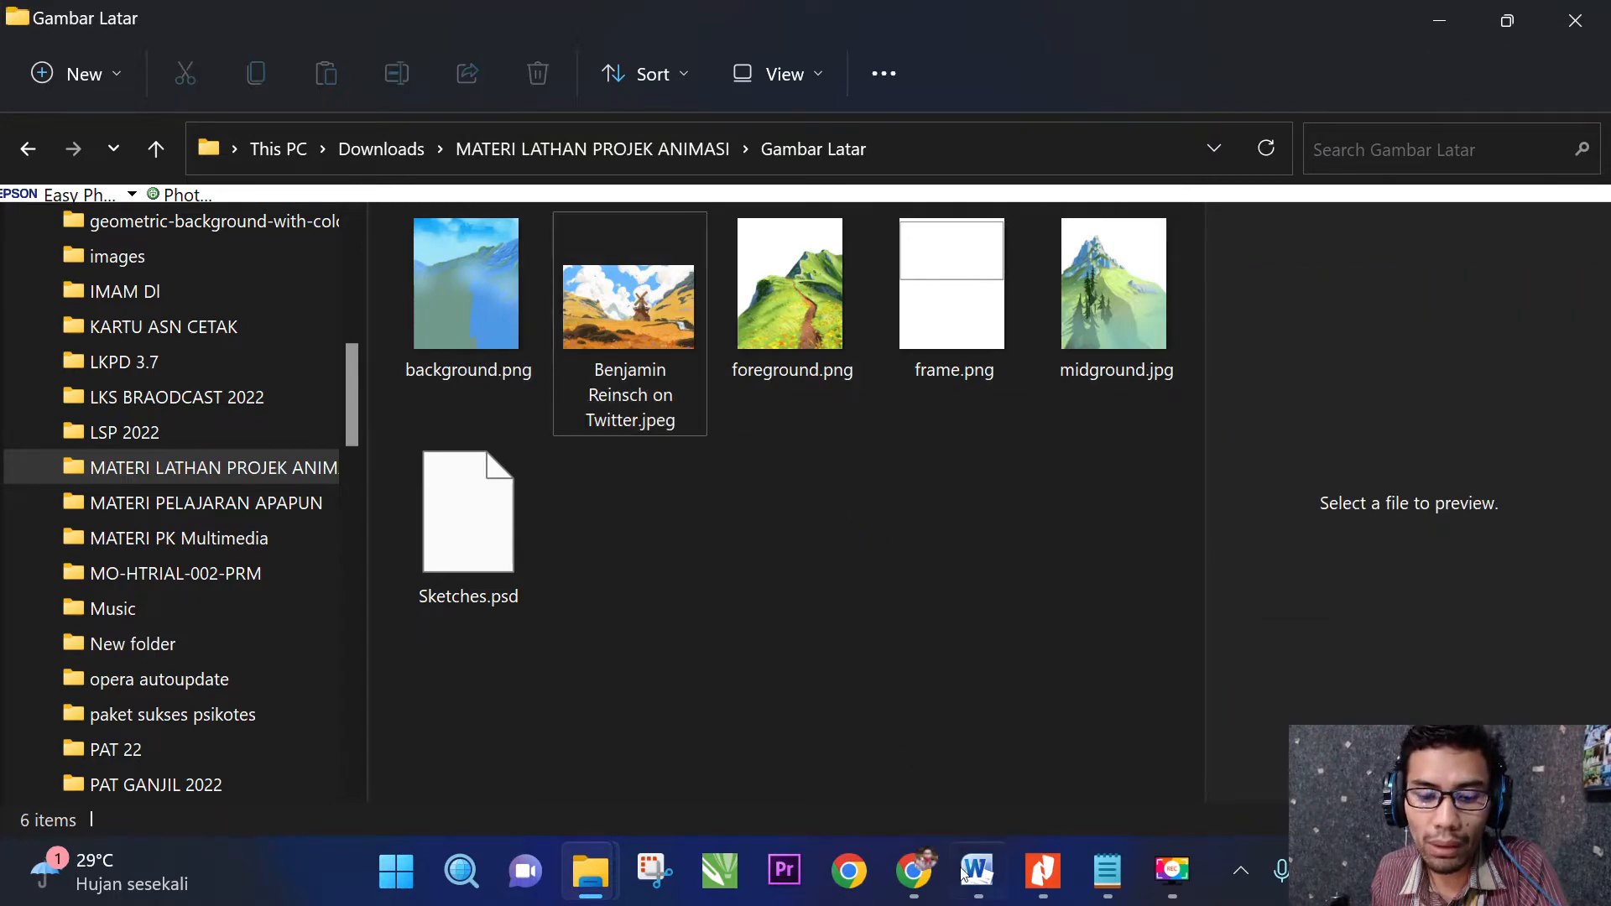
Switch to Google Drive in Chrome and look through the Storyboarding Gambar Latar folder under FILE LATIHAN.
click(922, 886)
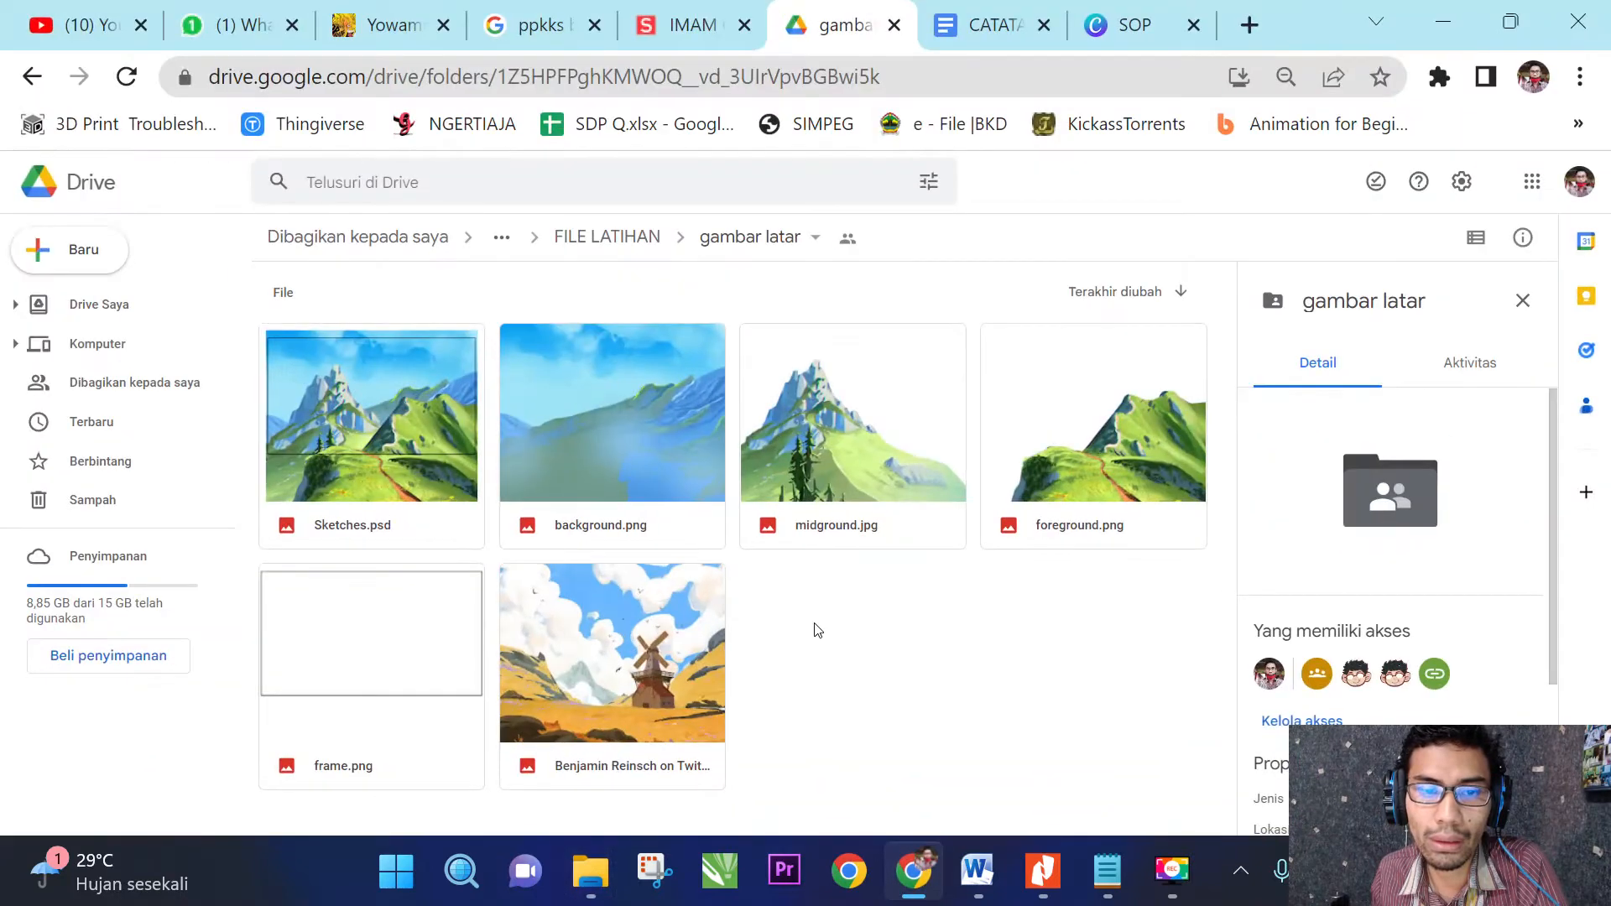
click(646, 245)
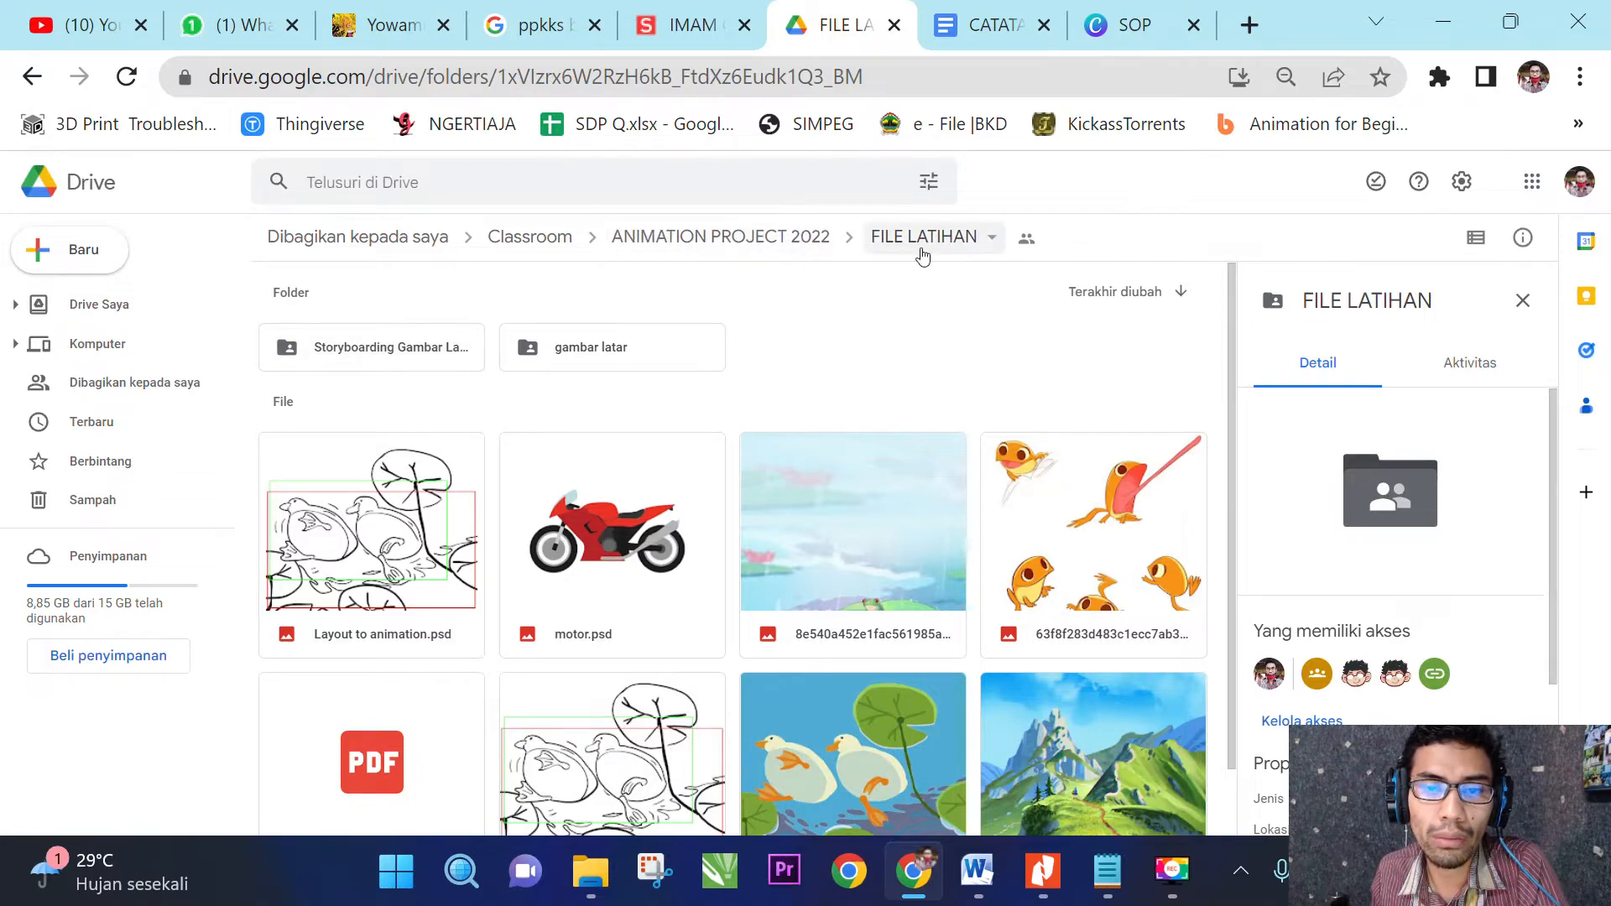
double_click(384, 353)
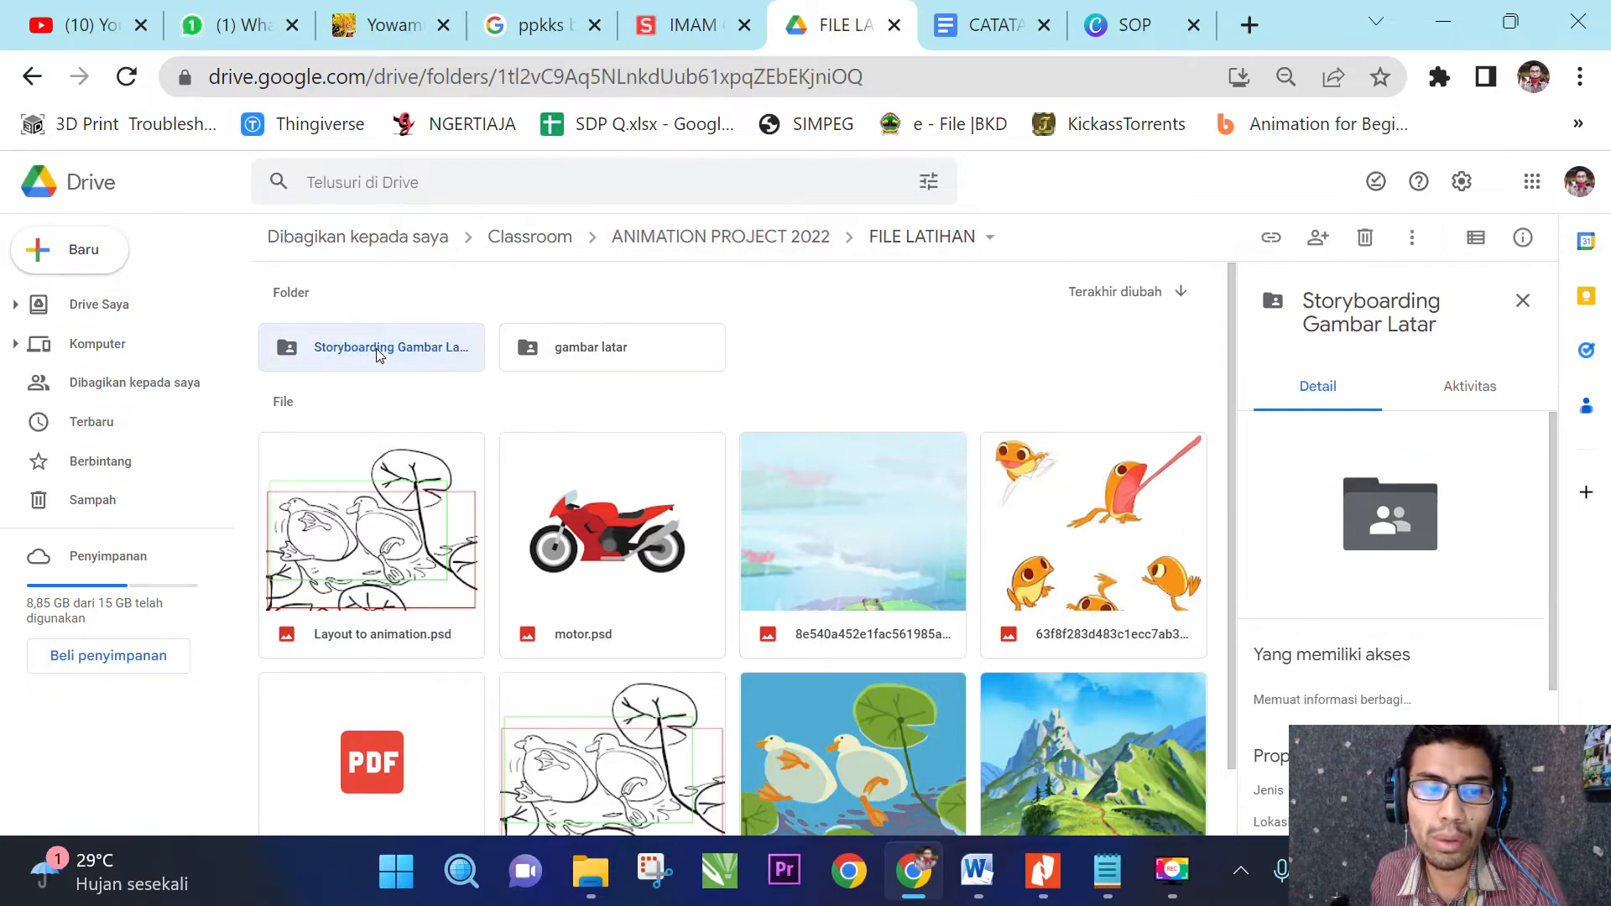
scroll(732, 554, down, 3)
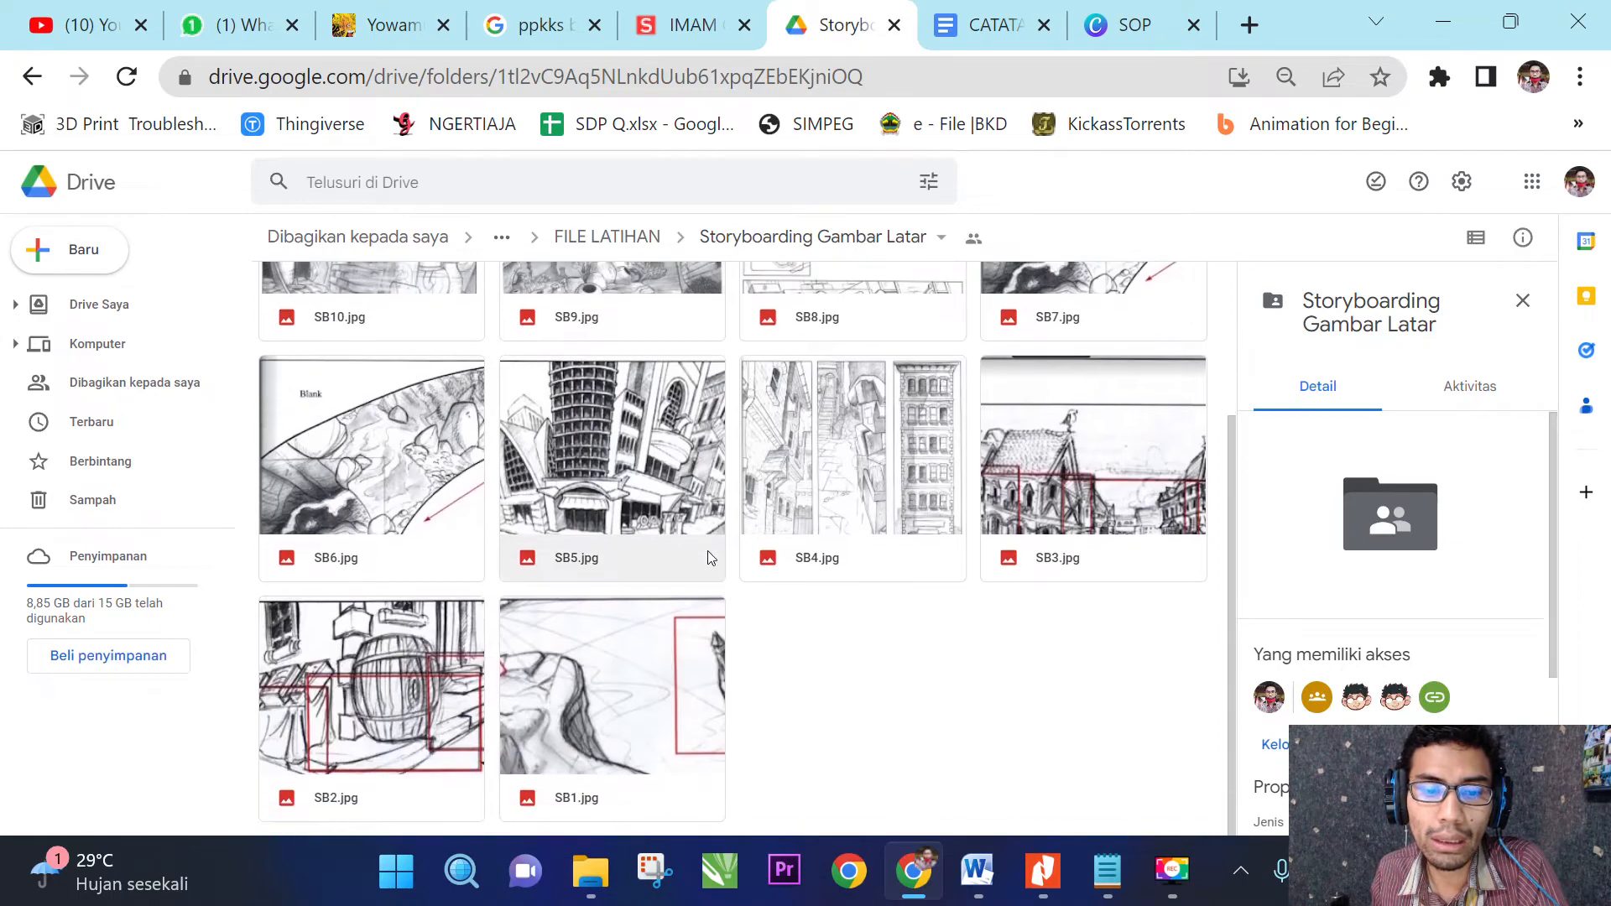
scroll(732, 554, up, 3)
scroll(752, 557, down, 2)
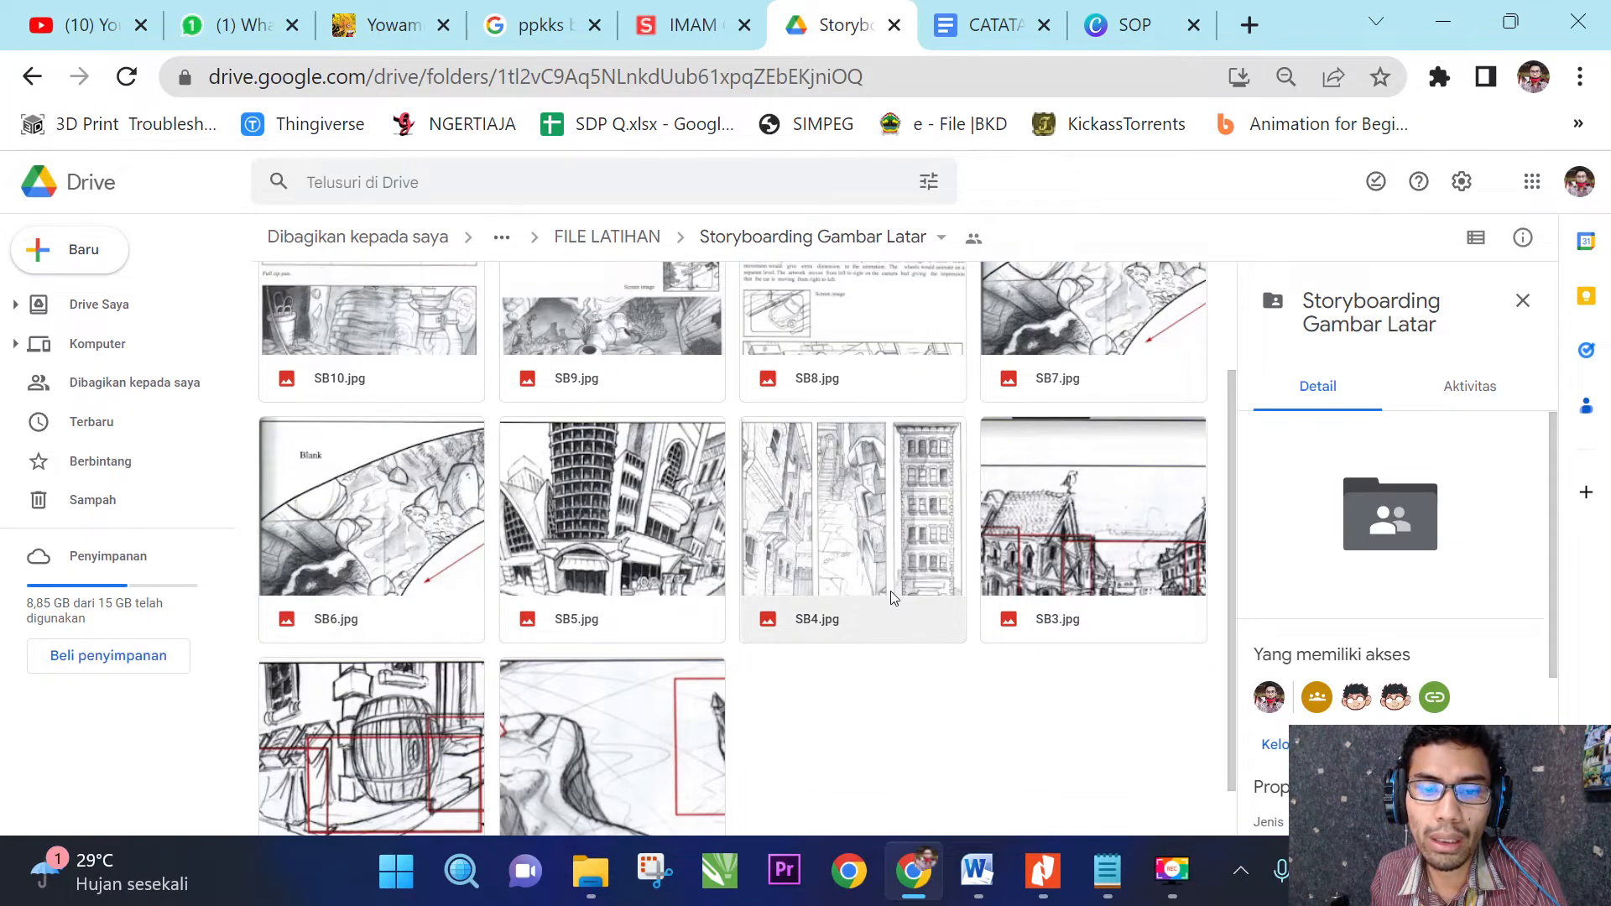
scroll(913, 614, down, 1)
scroll(913, 614, up, 2)
click(1444, 23)
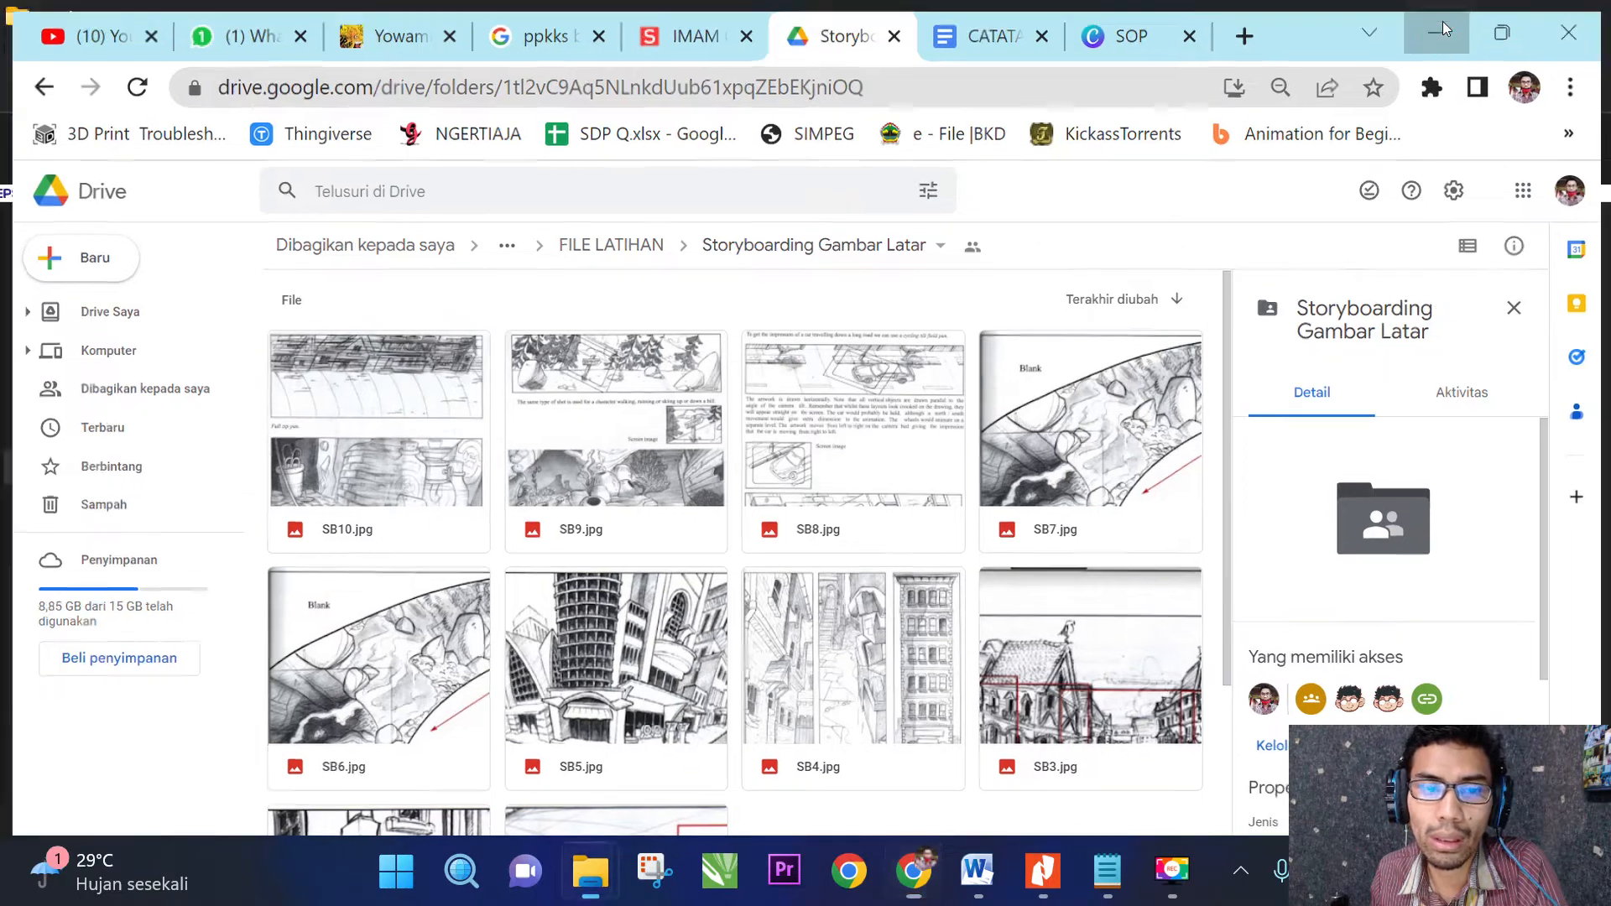
Check the contents of the local background_and_camera_m folder and return to MATERI LATHAN PROJEK ANIMASI.
click(682, 148)
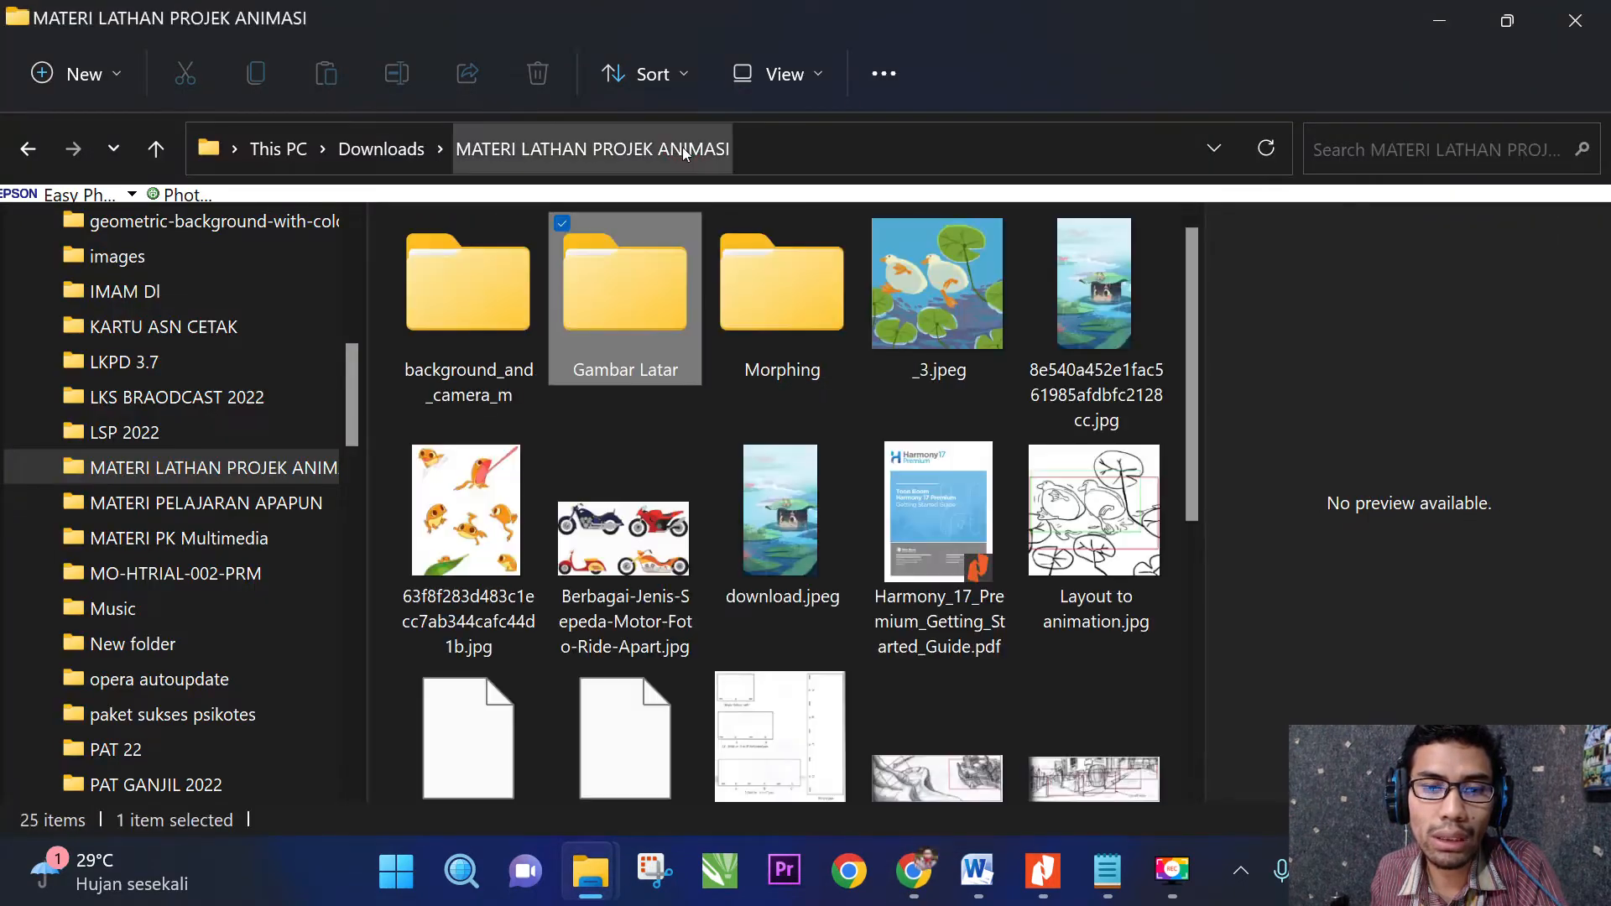
double_click(492, 319)
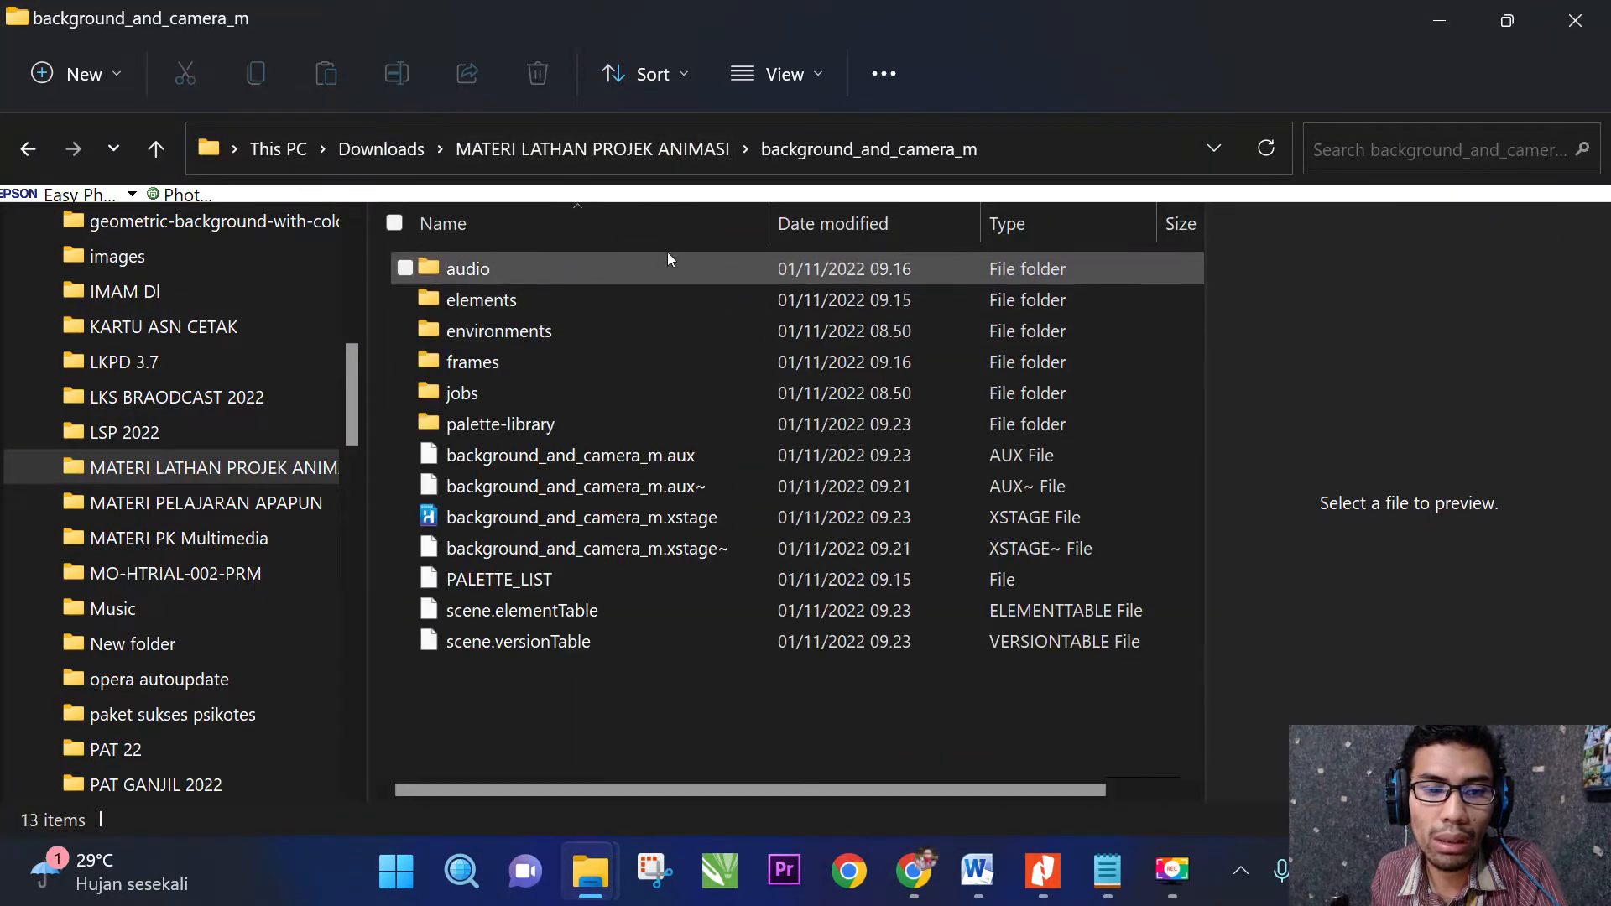
click(690, 149)
Find SB1.jpg in the local project folder and view the storyboard sketches from SB1.jpg through SB4.jpg.
scroll(933, 592, down, 3)
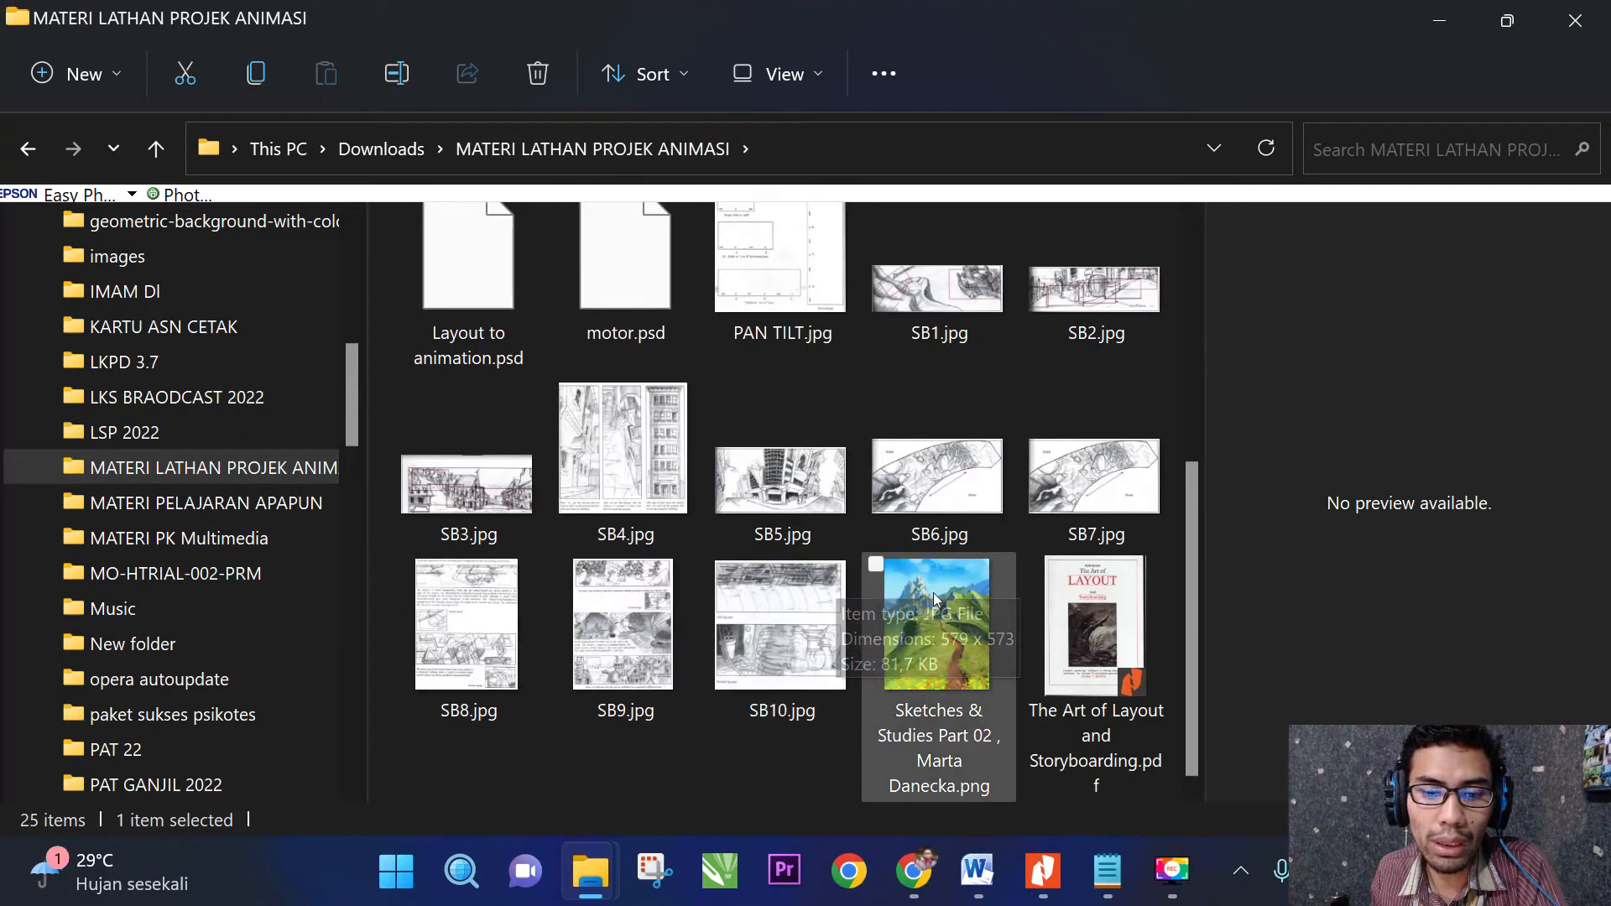
scroll(1006, 592, up, 2)
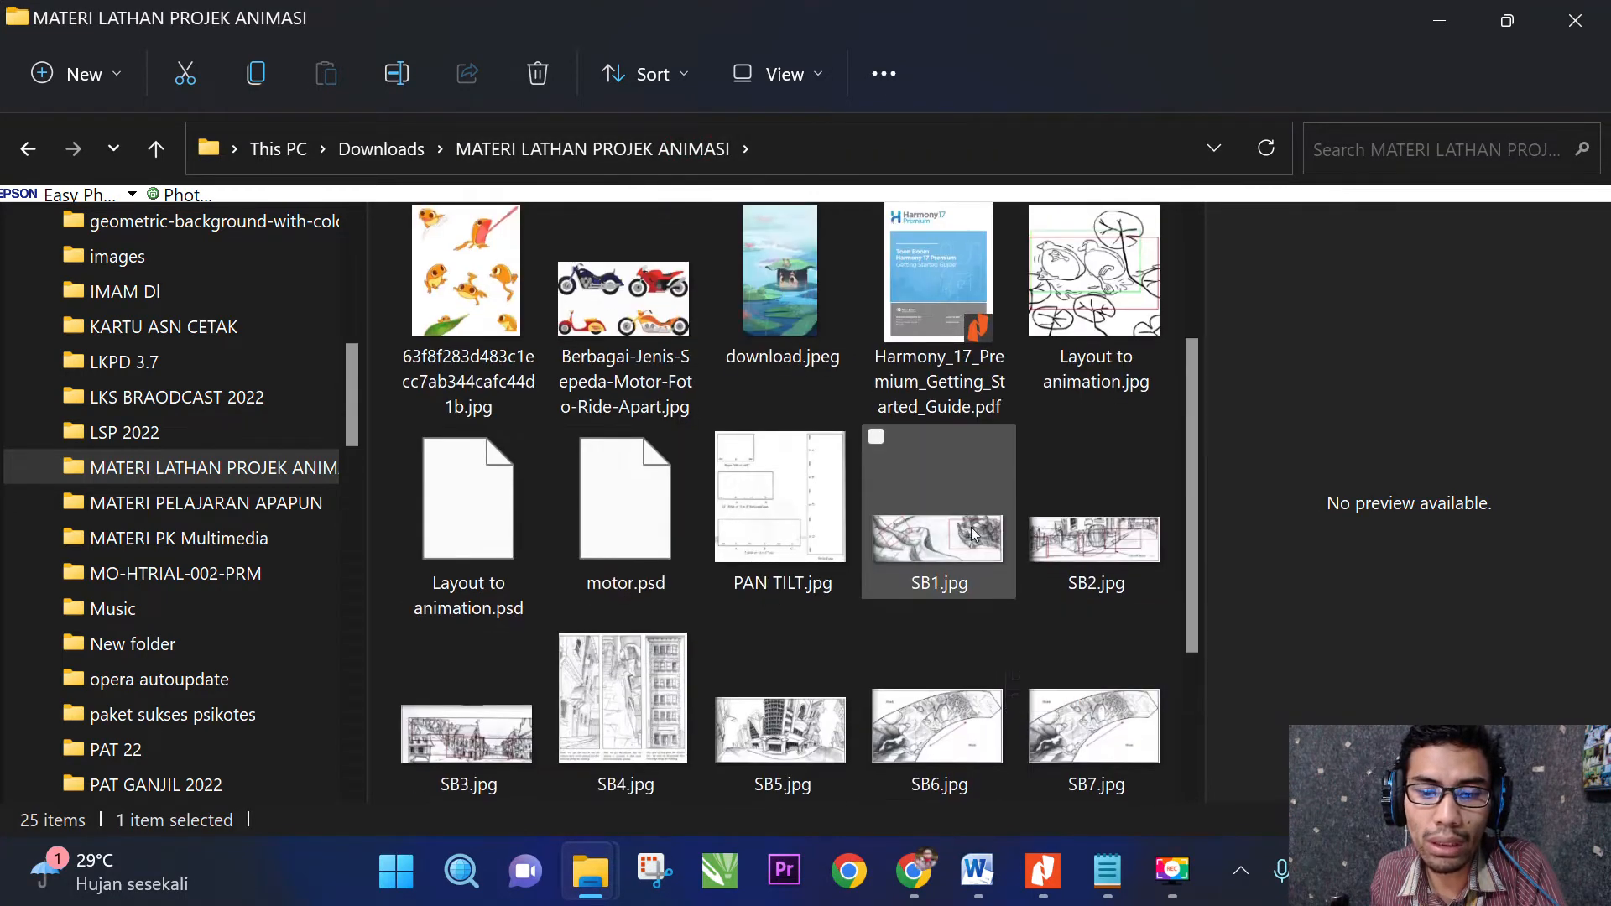
double_click(940, 544)
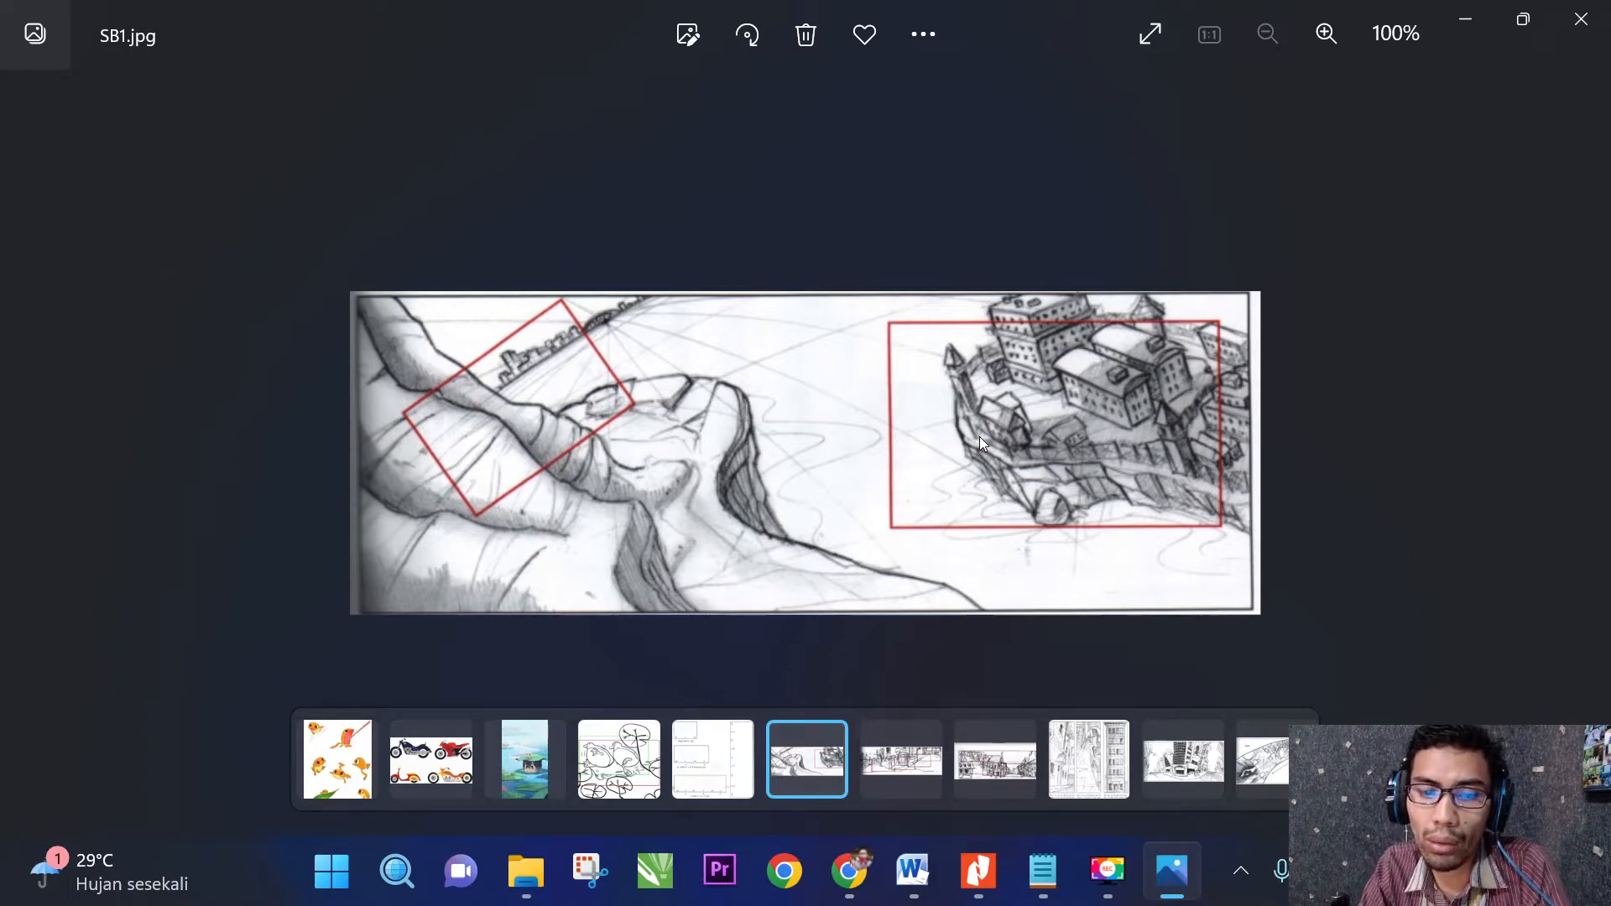
key(Right)
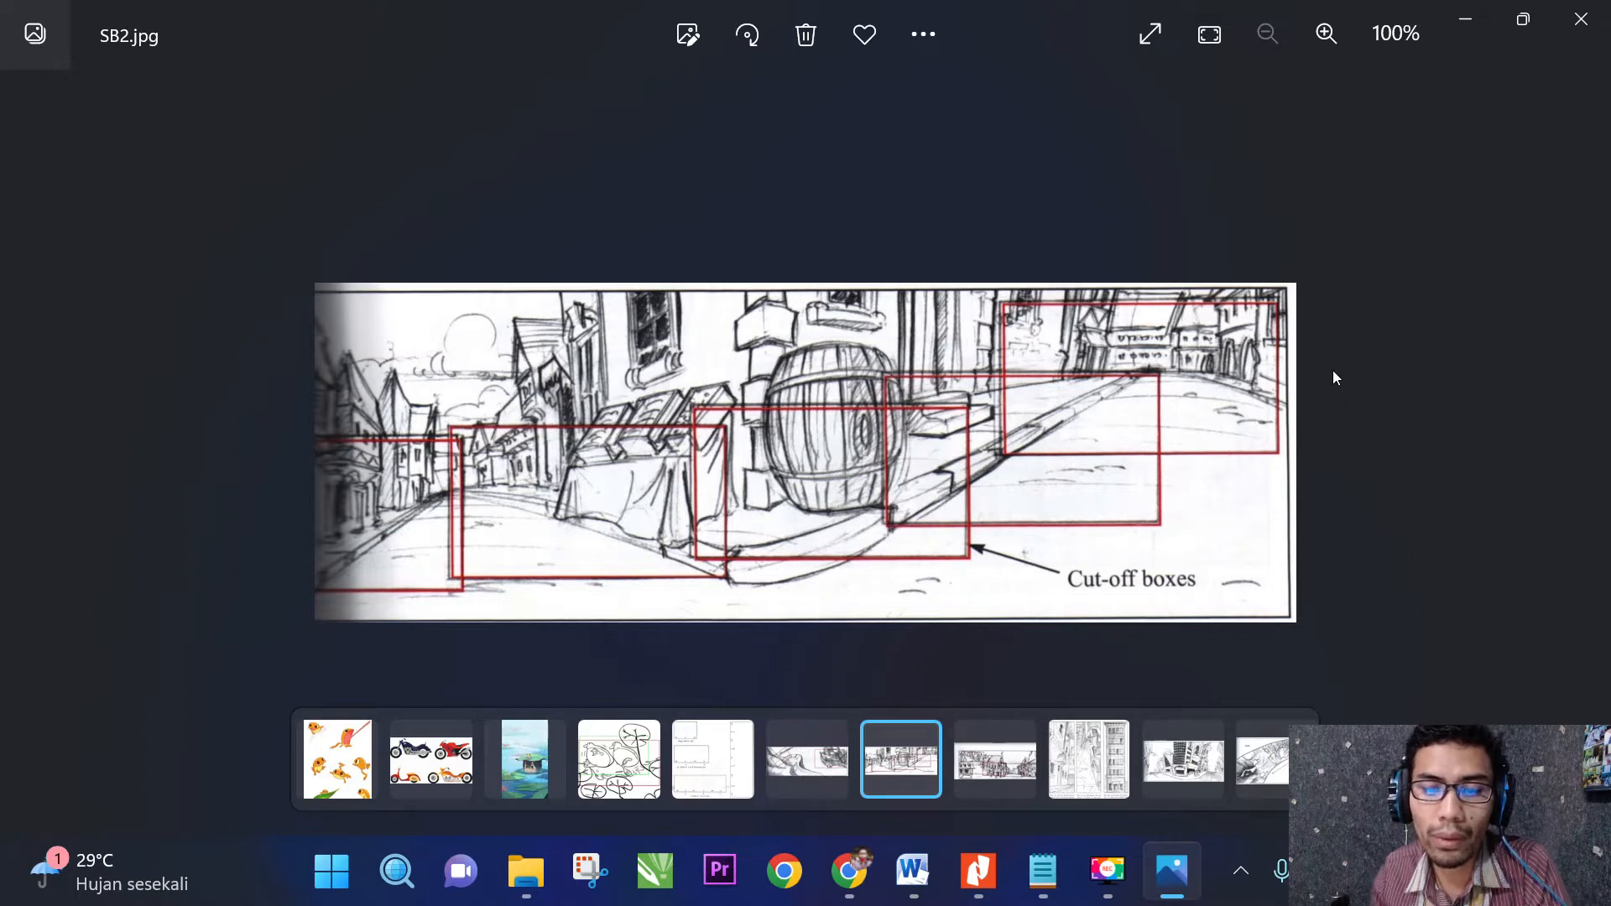
key(Right)
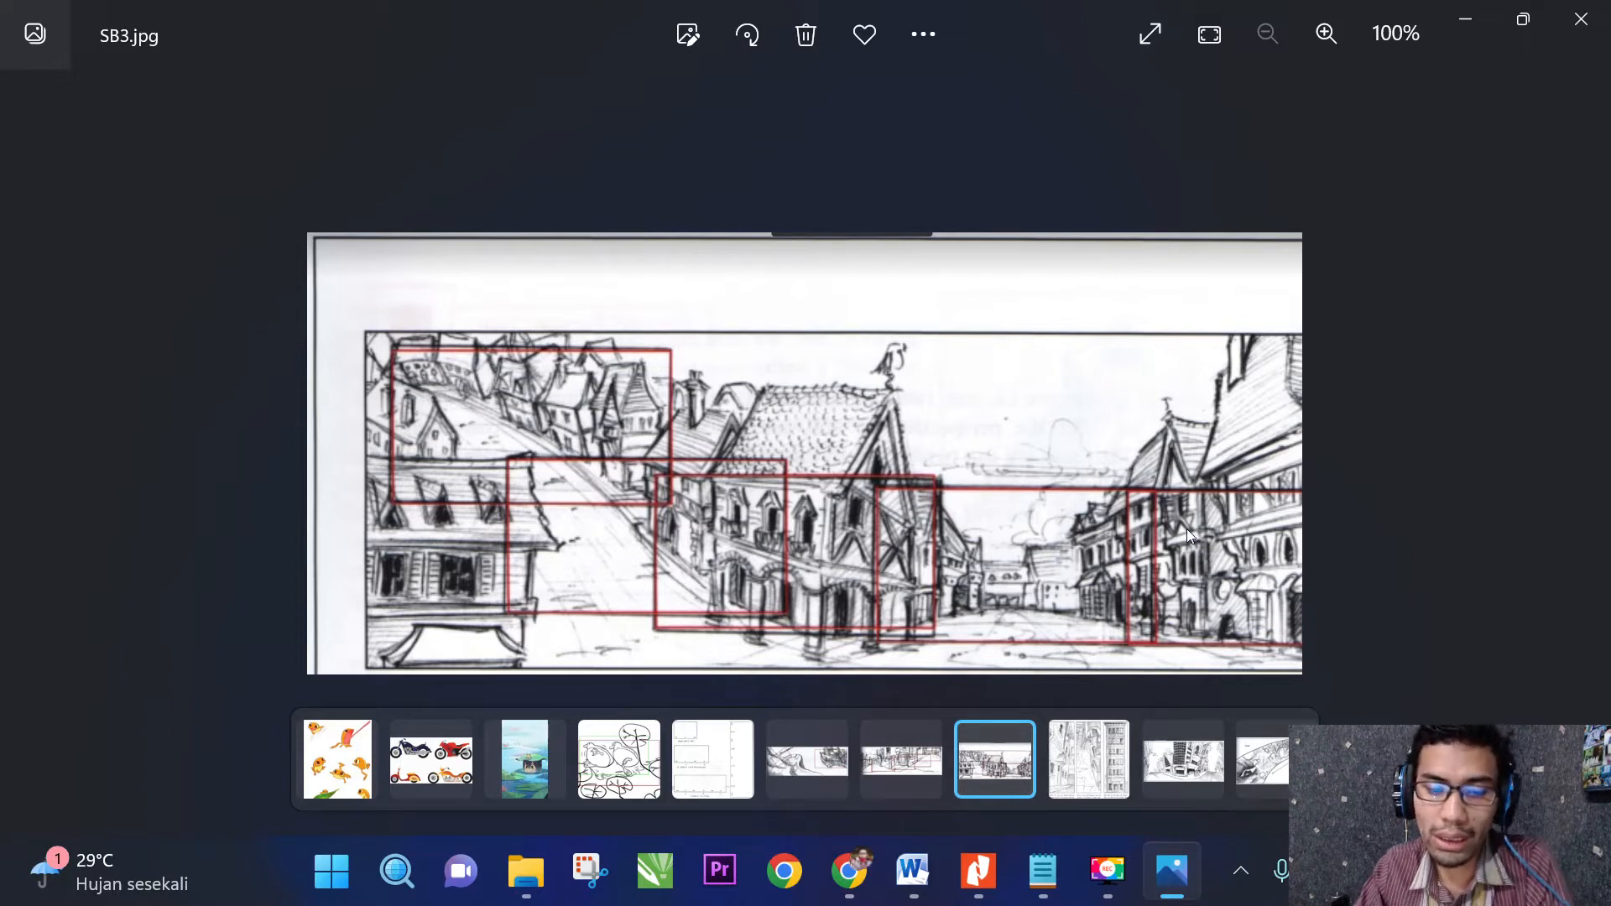
key(Right)
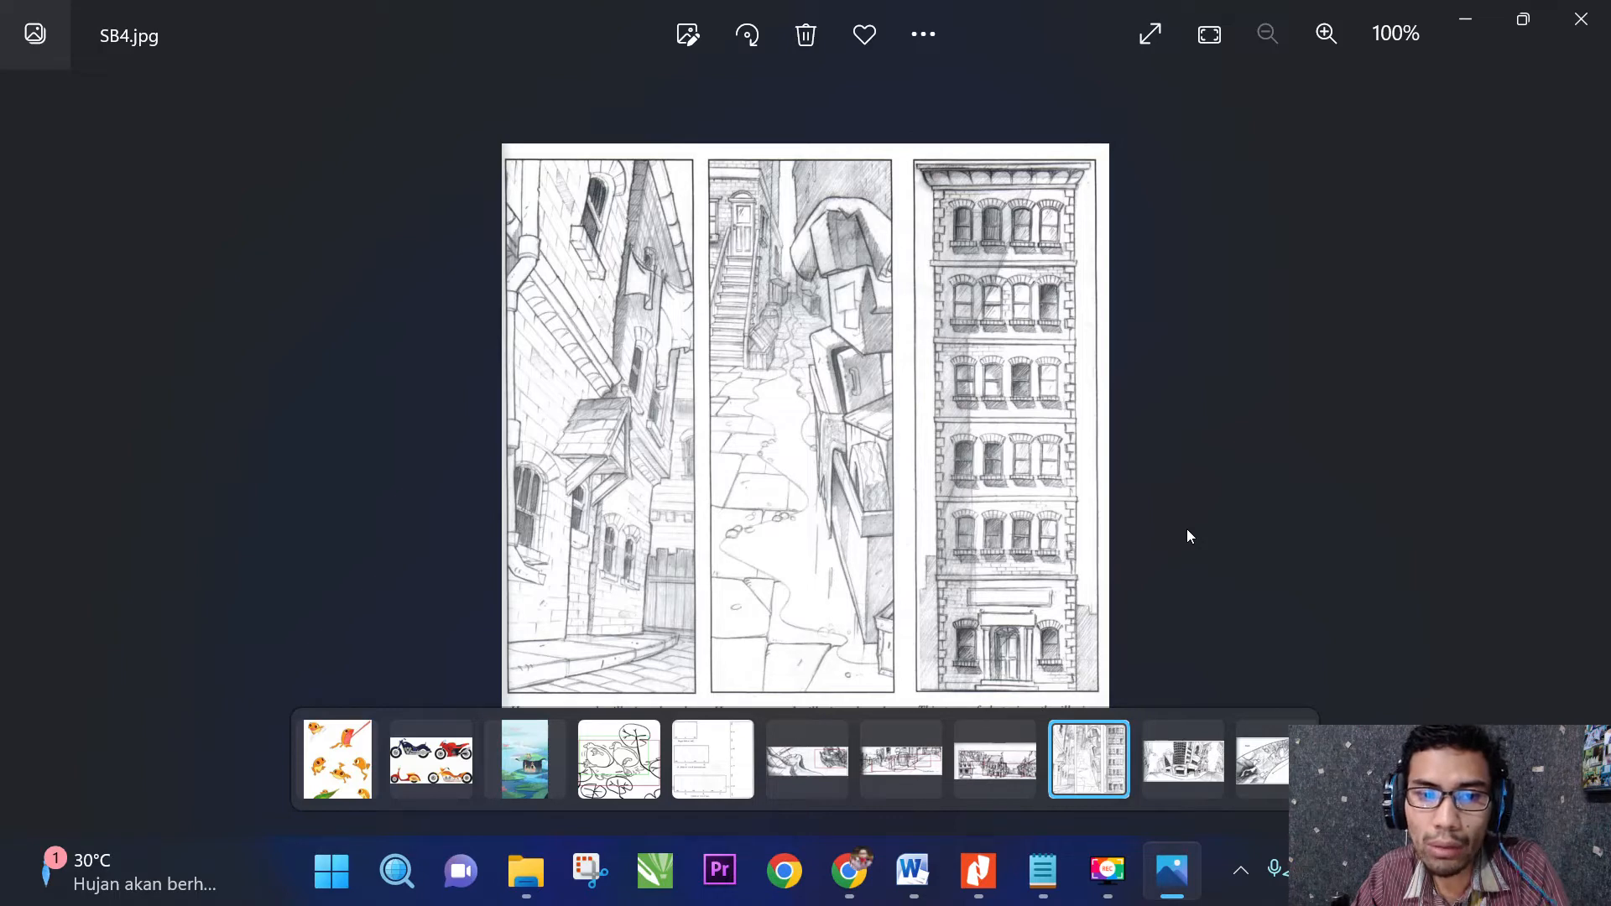
View the remaining storyboard sketches from SB5.jpg through SB10.jpg and close the image viewer.
key(Right)
key(Right)
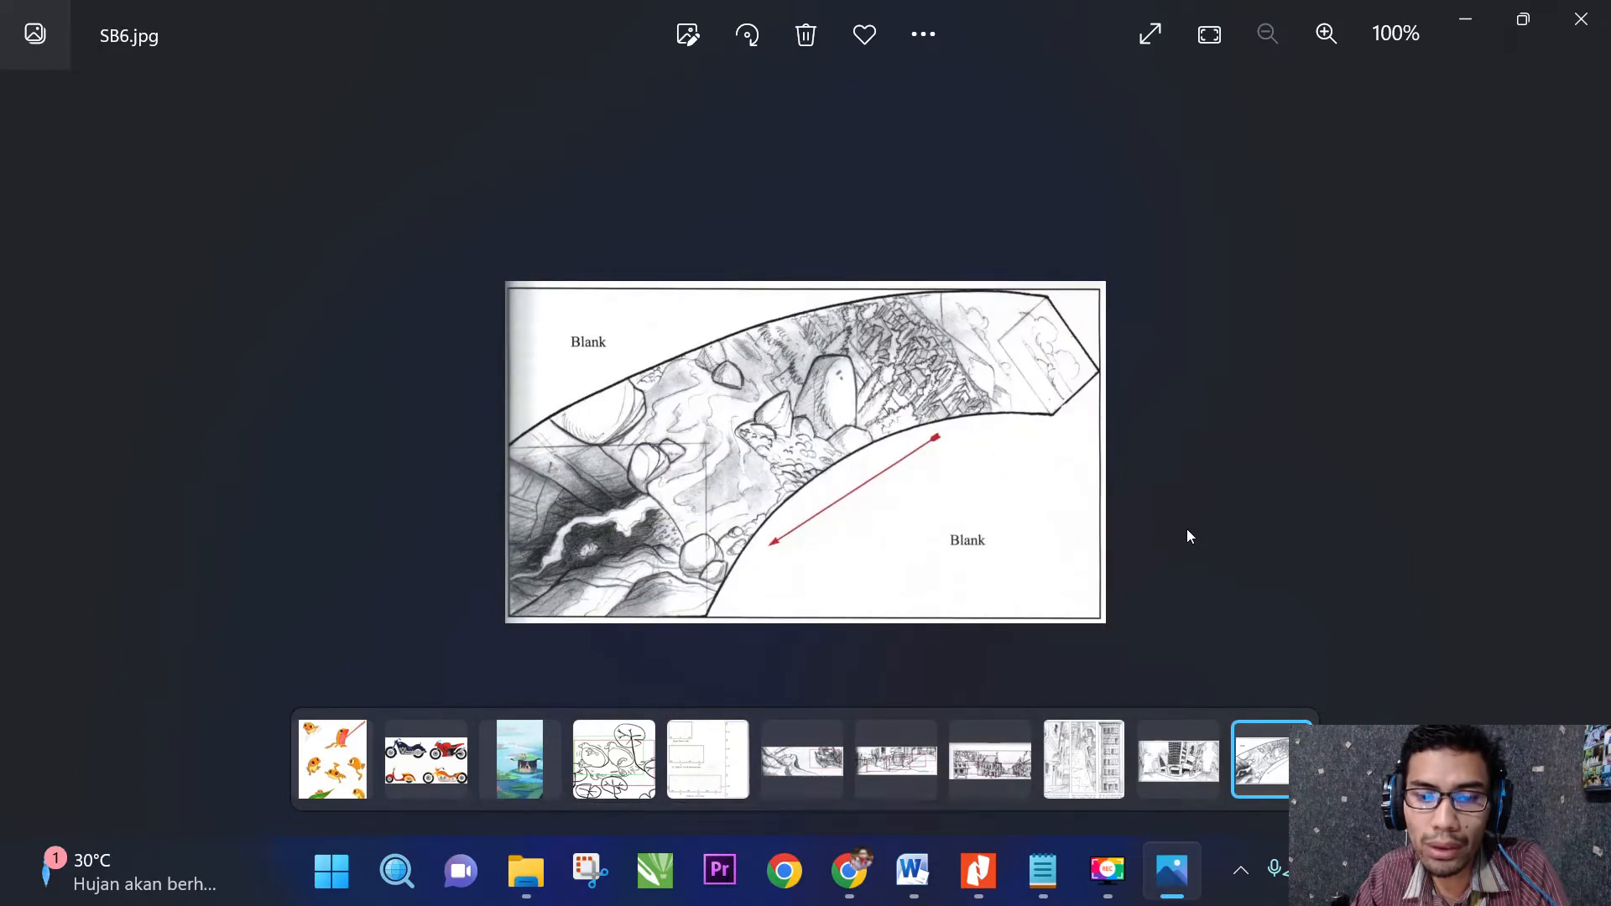
key(Right)
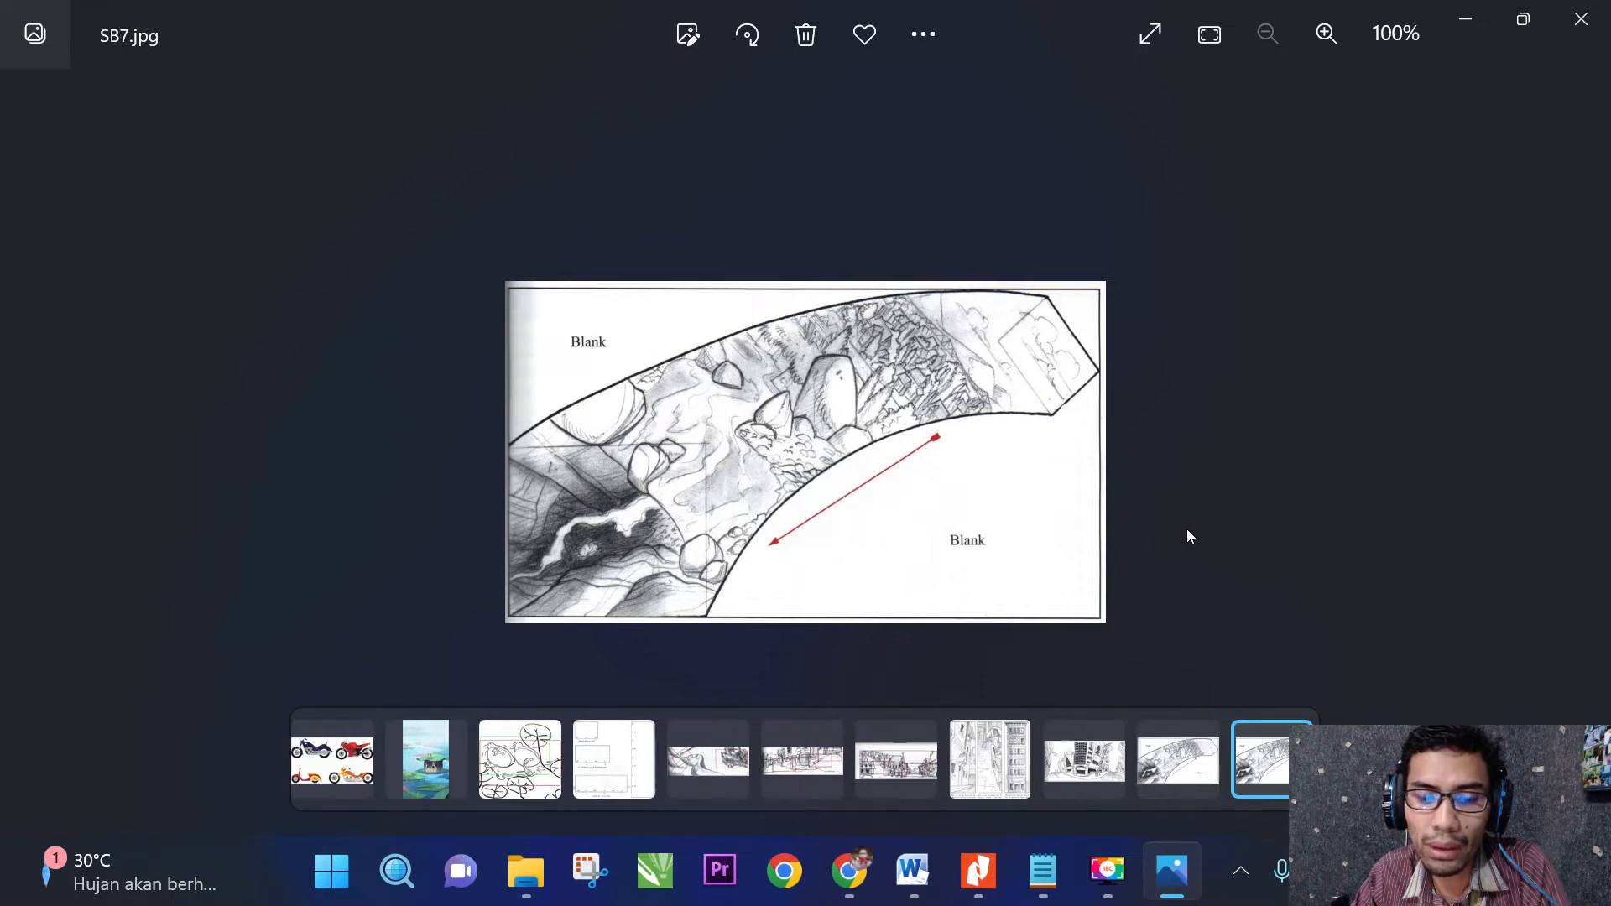
key(Right)
key(Left)
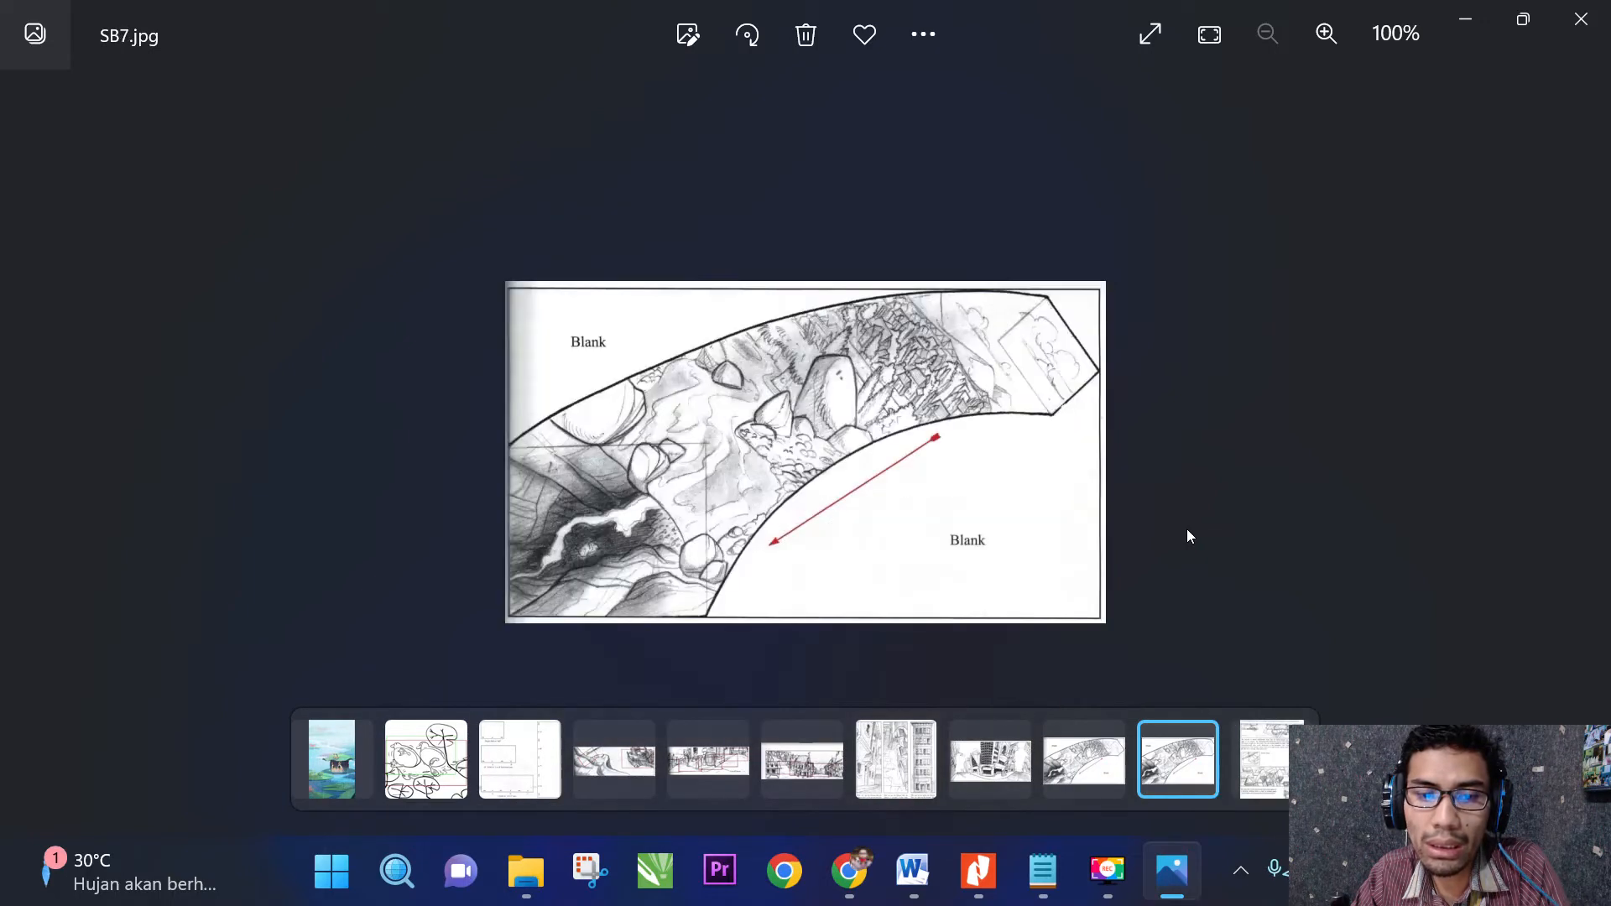
key(Right)
key(Right)
key(Right)
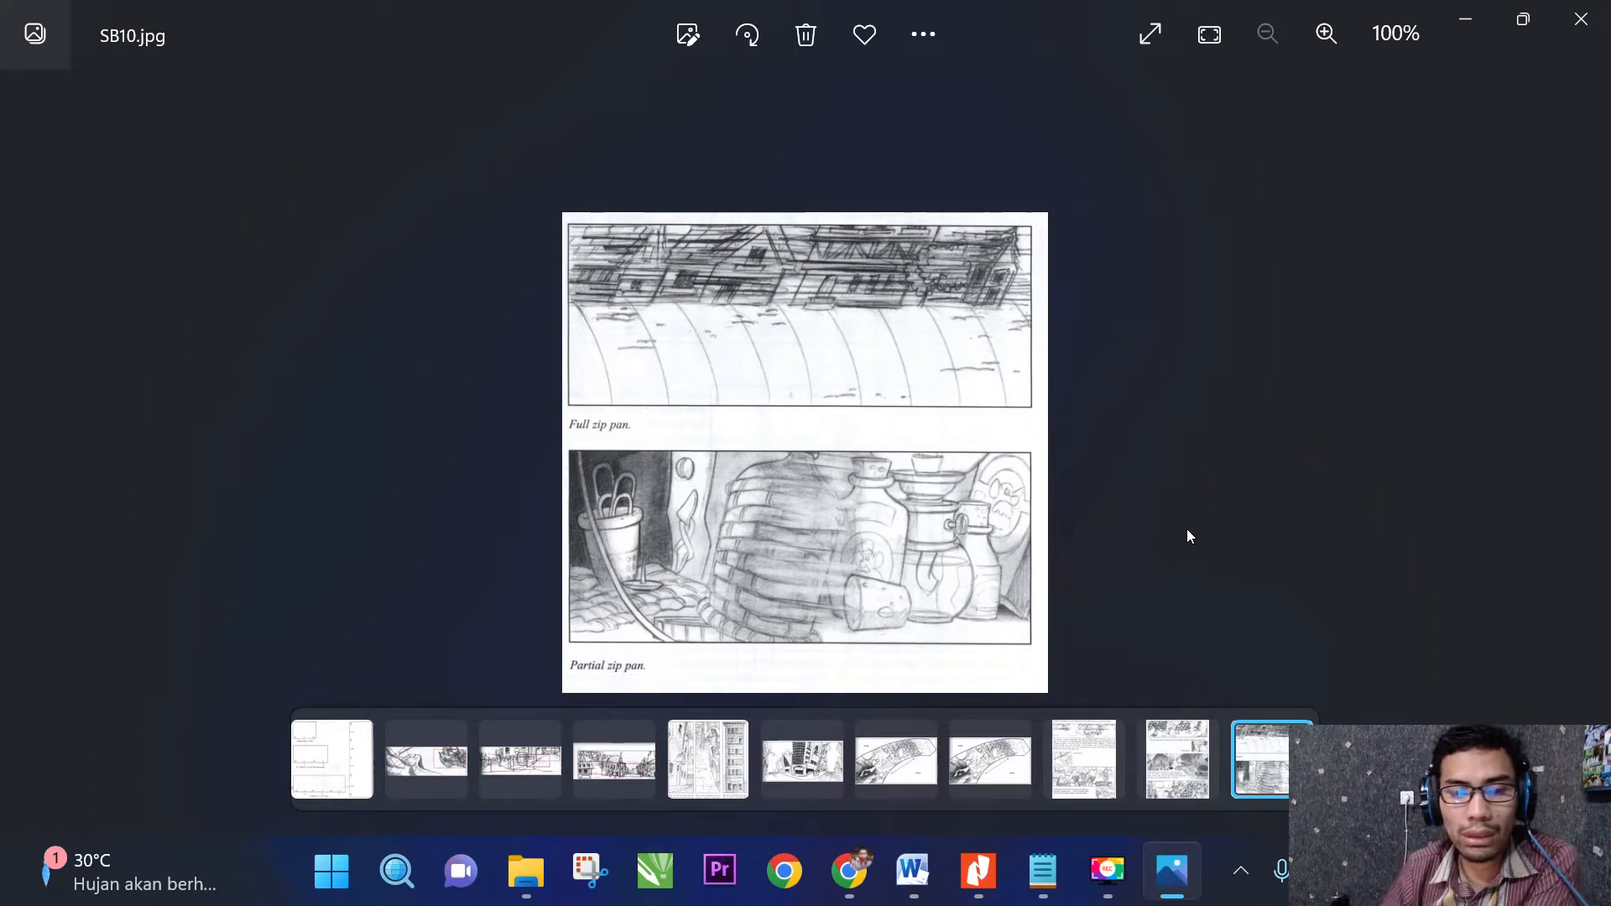
click(1581, 18)
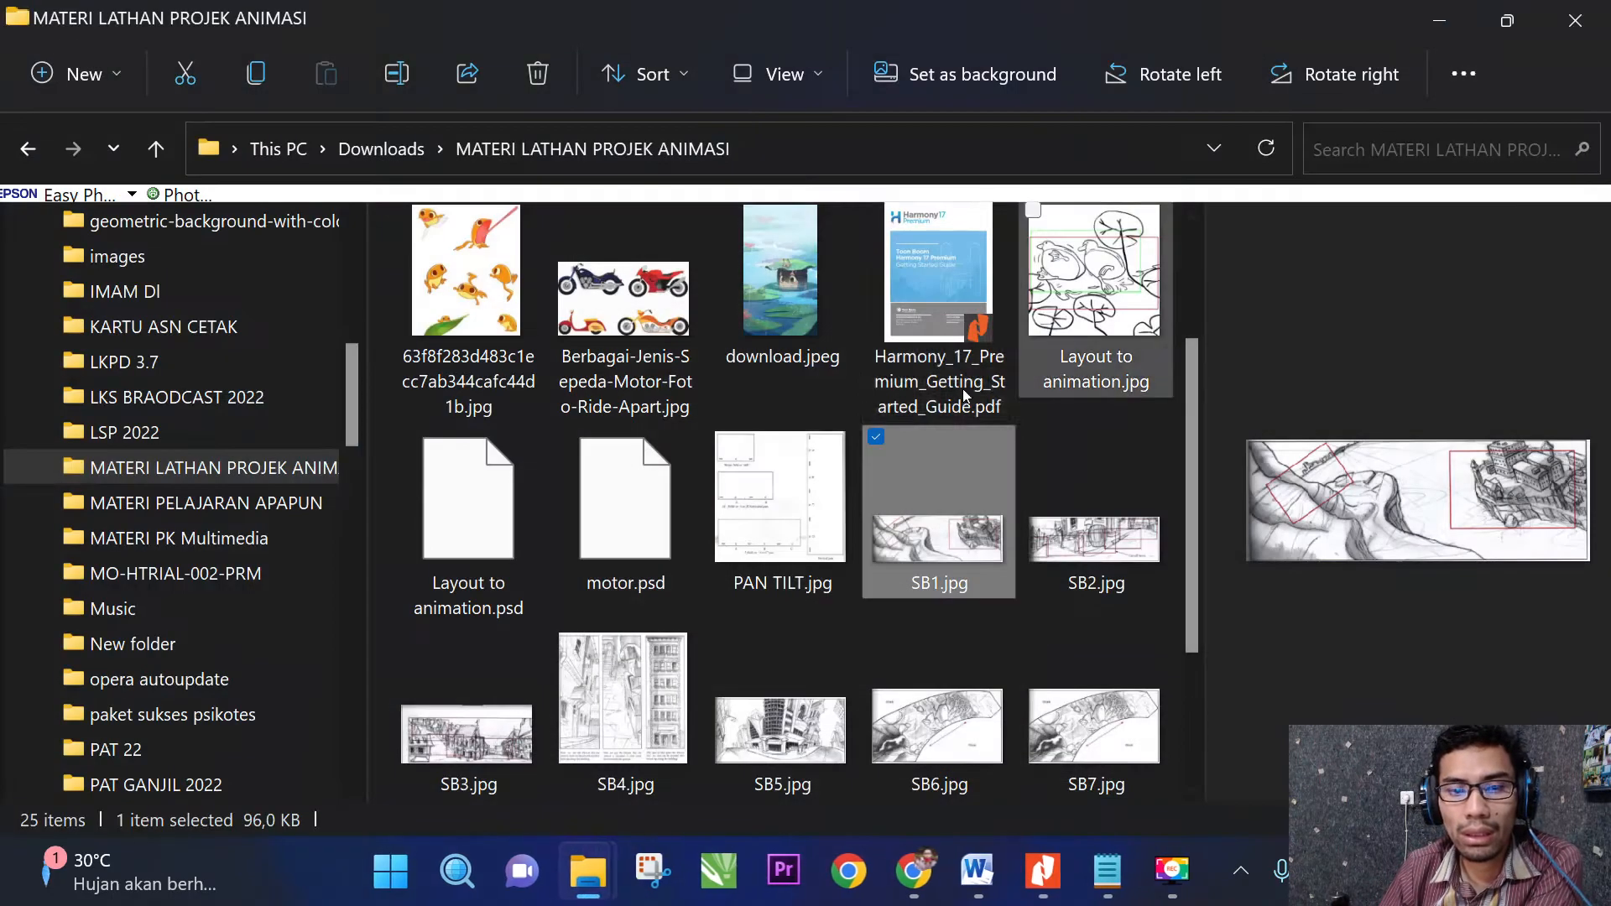
Go back to the FILE LATIHAN folder in Google Drive and return to the local MATERI LATHAN PROJEK ANIMASI folder in File Explorer.
click(913, 881)
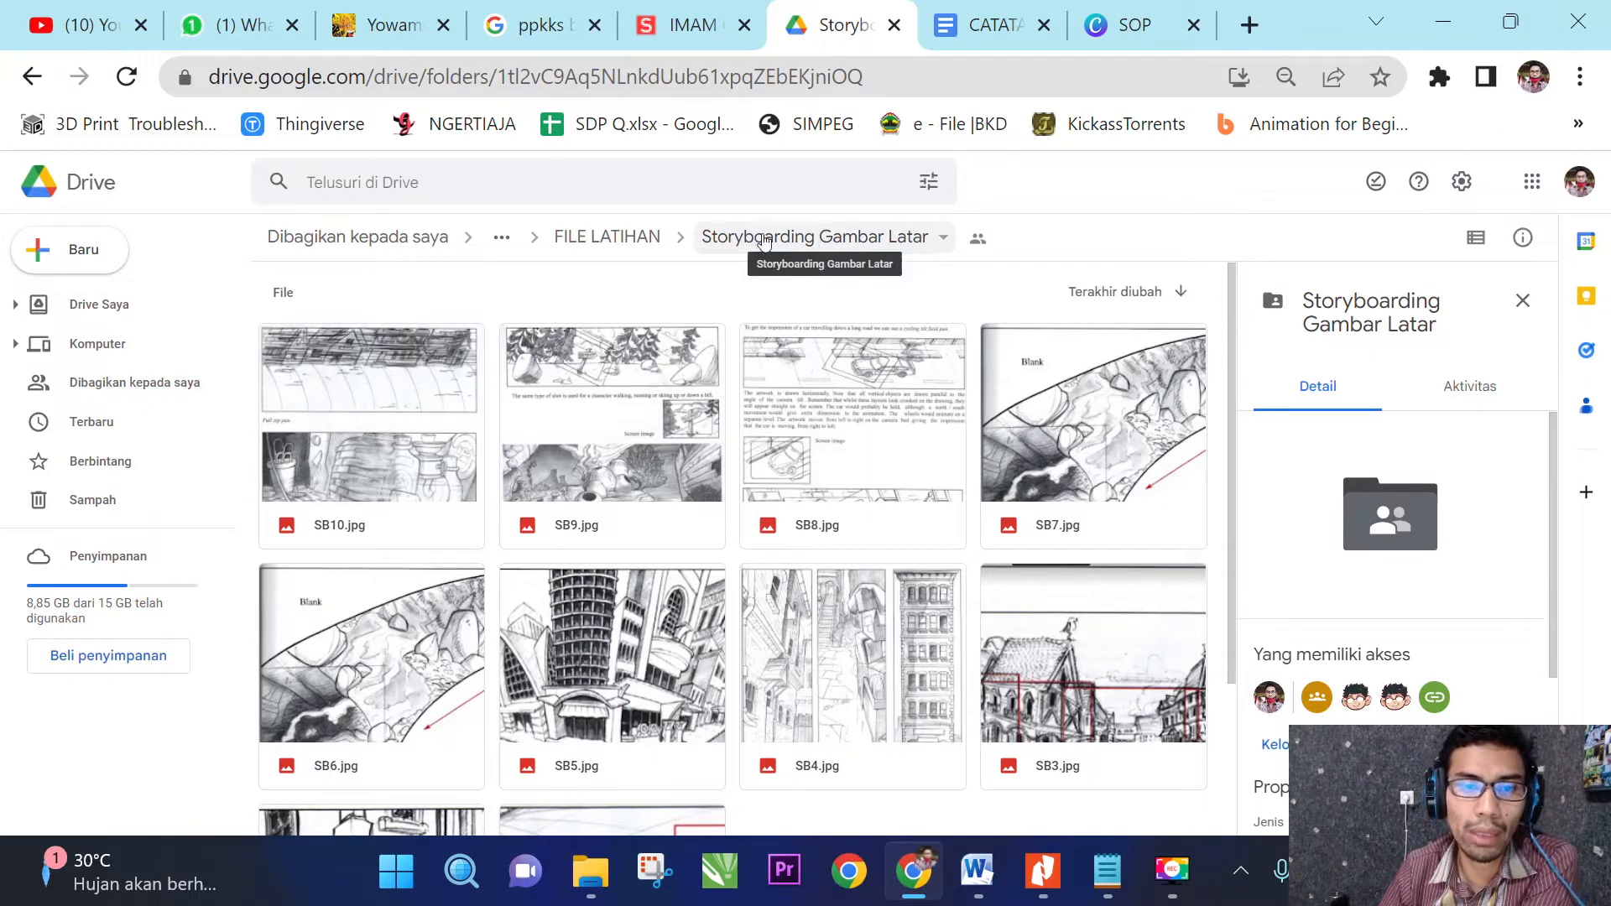
click(607, 237)
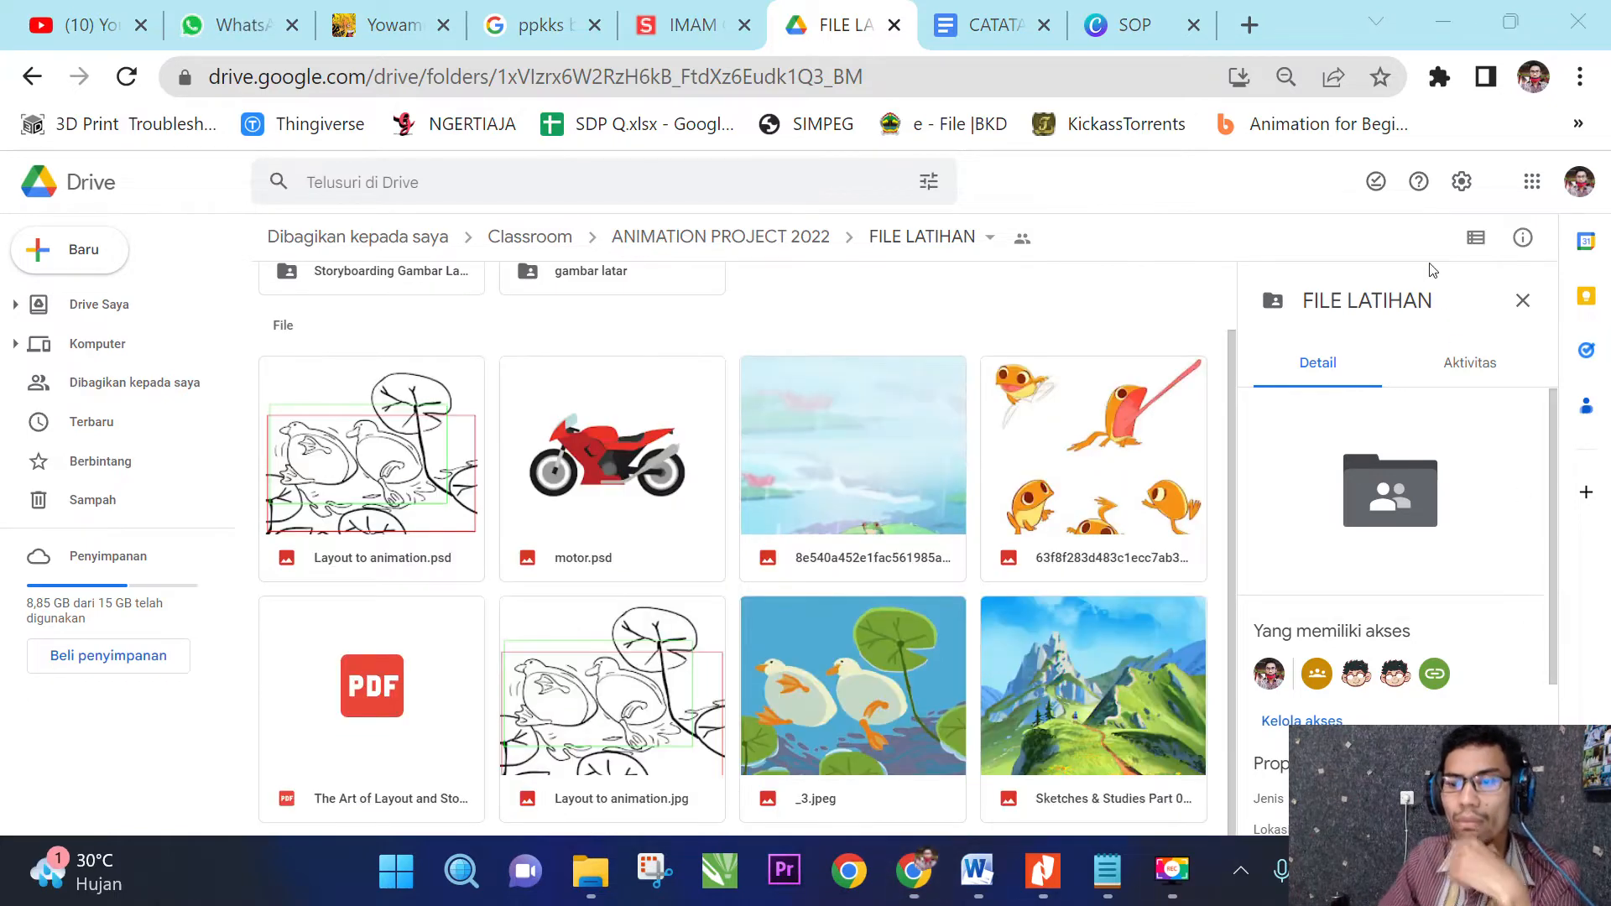
click(1443, 25)
scroll(767, 560, up, 3)
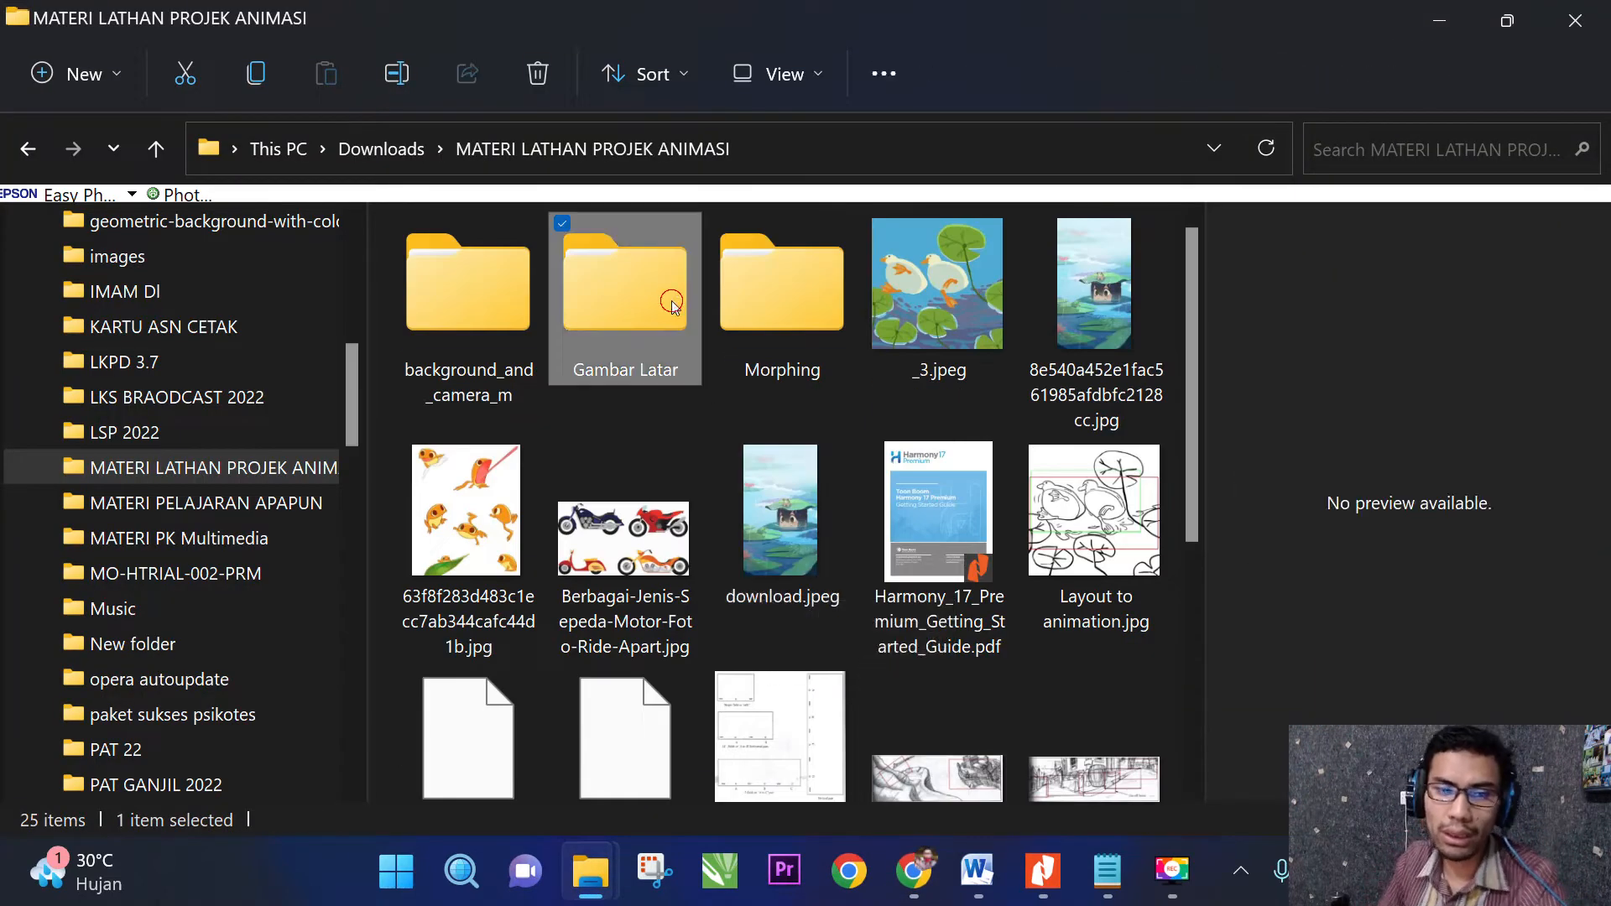
Open the local Gambar Latar folder and preview the background.png and foreground.png artwork.
double_click(688, 337)
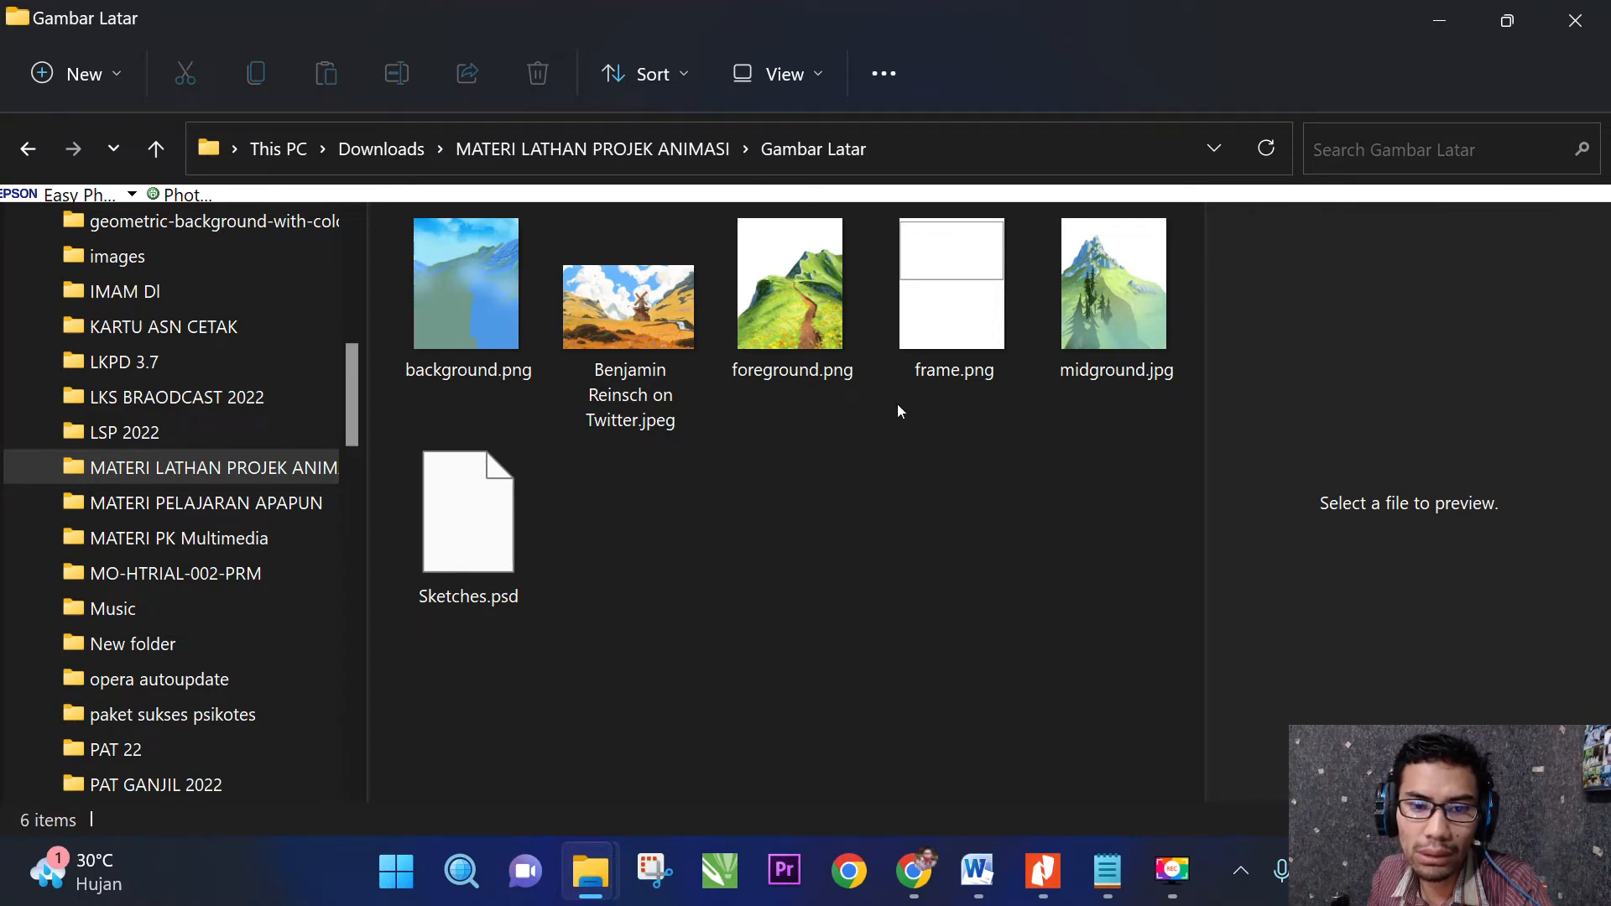
click(491, 349)
click(822, 345)
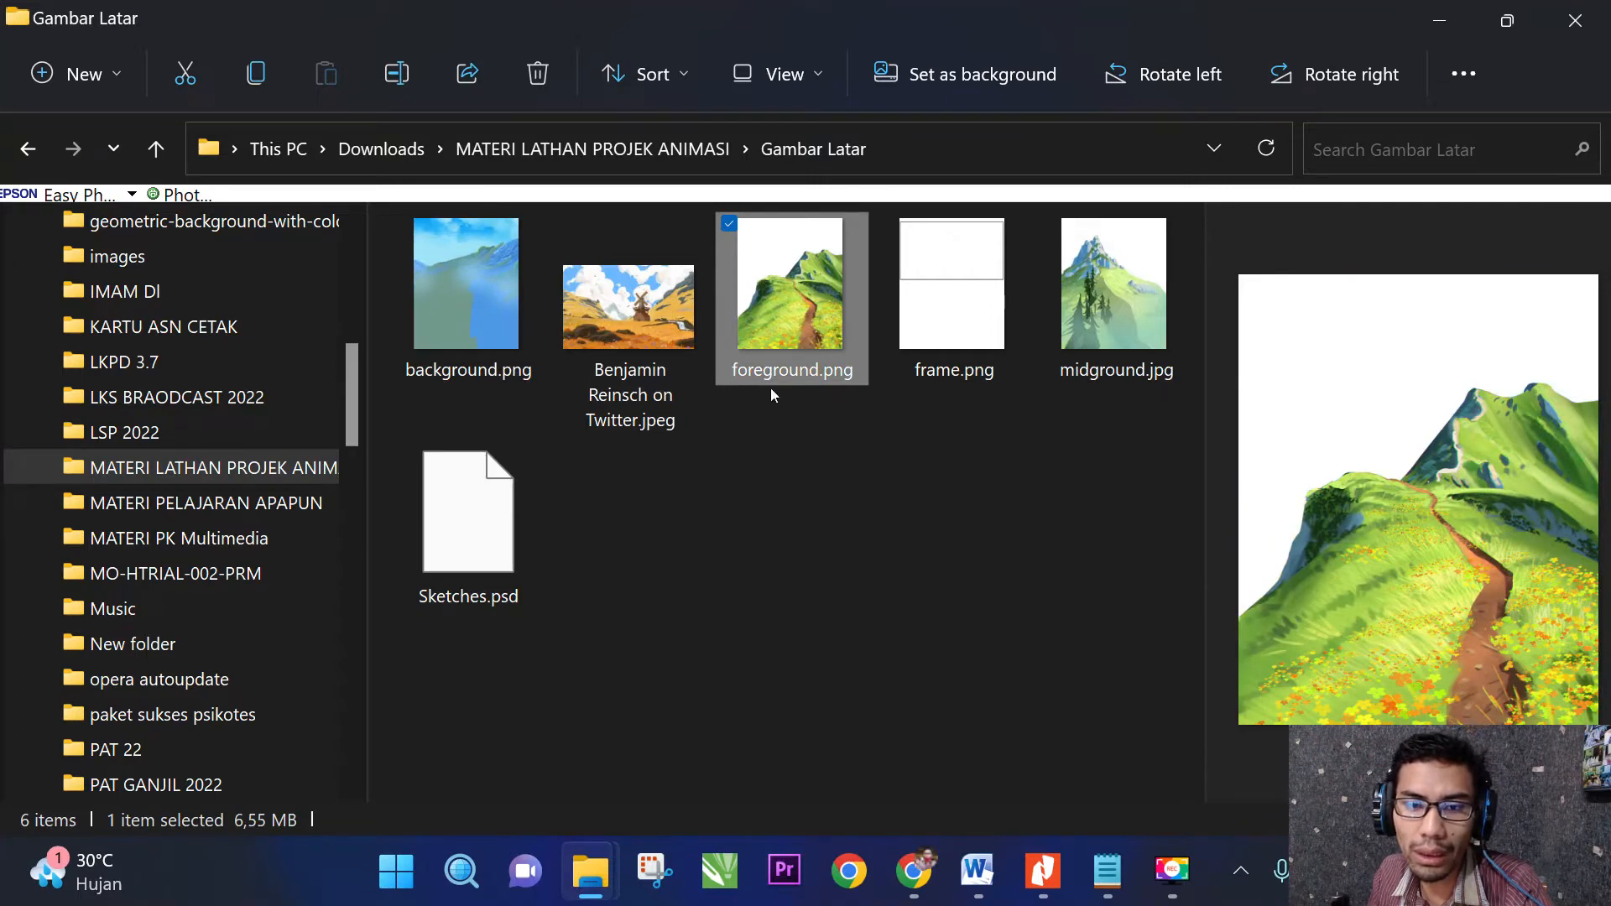
click(753, 464)
click(793, 326)
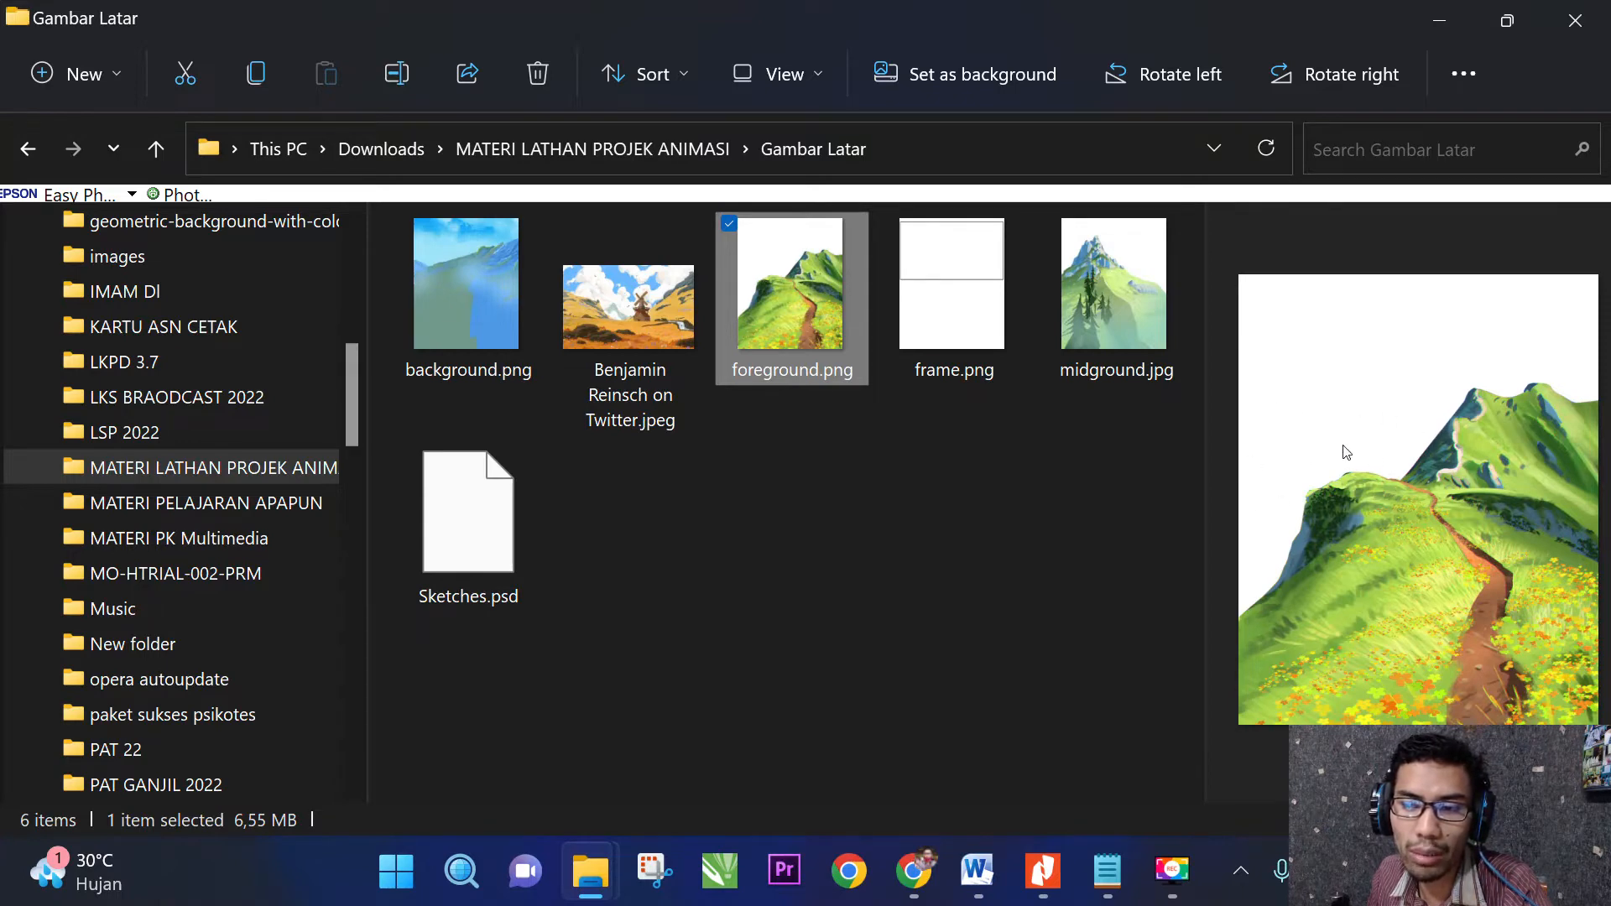
click(842, 470)
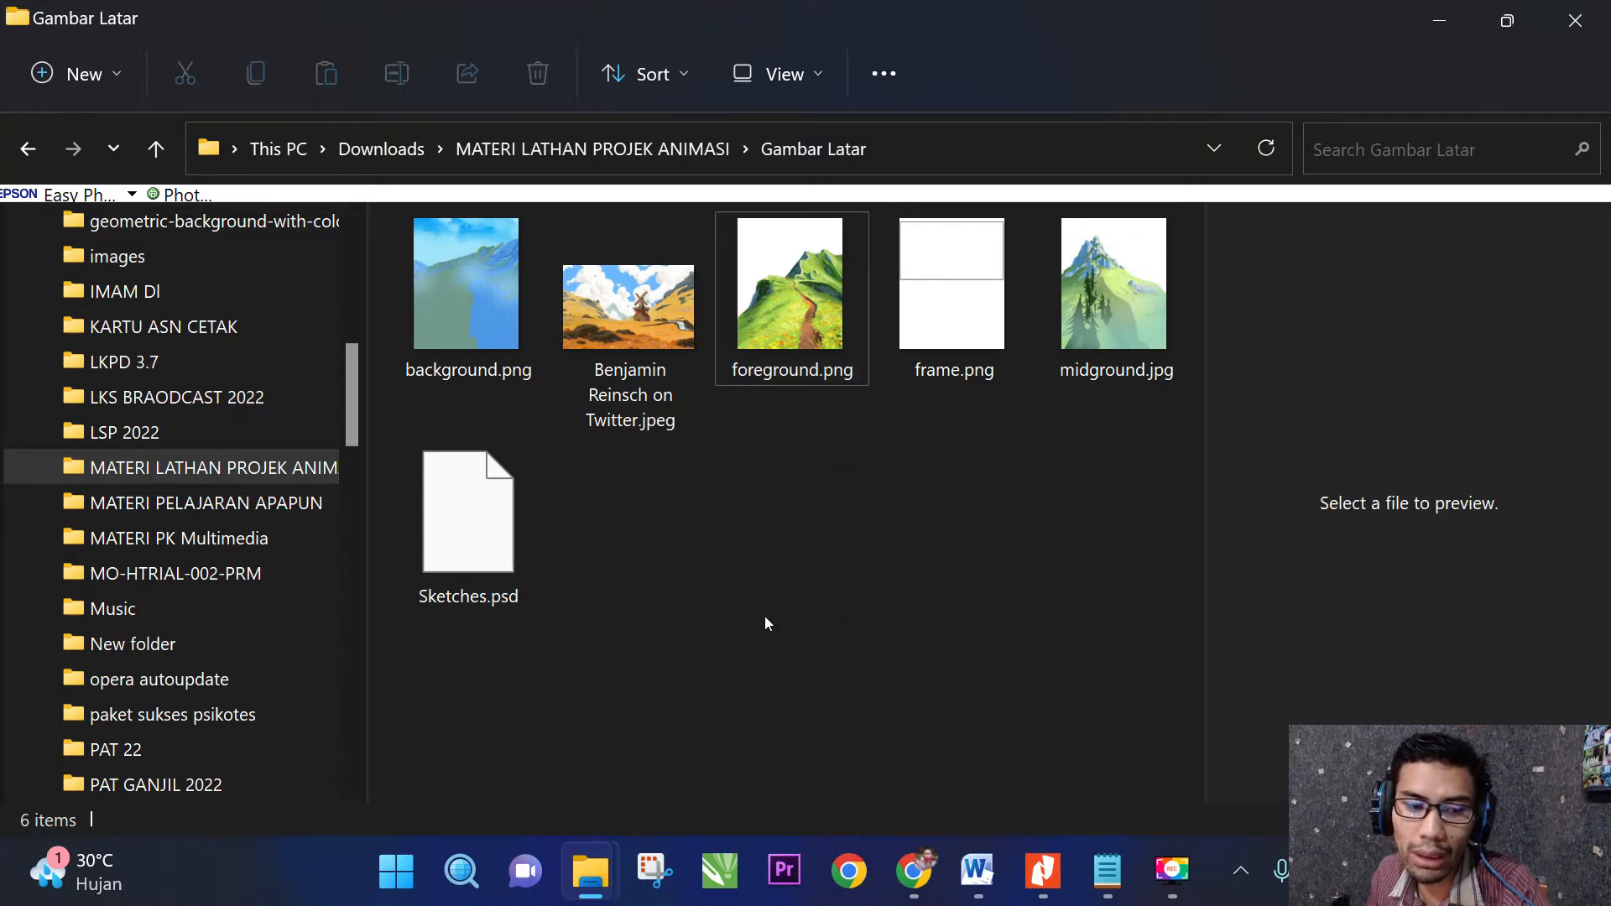
Open Sketches.psd from the Gambar Latar folder in Photoshop.
double_click(487, 516)
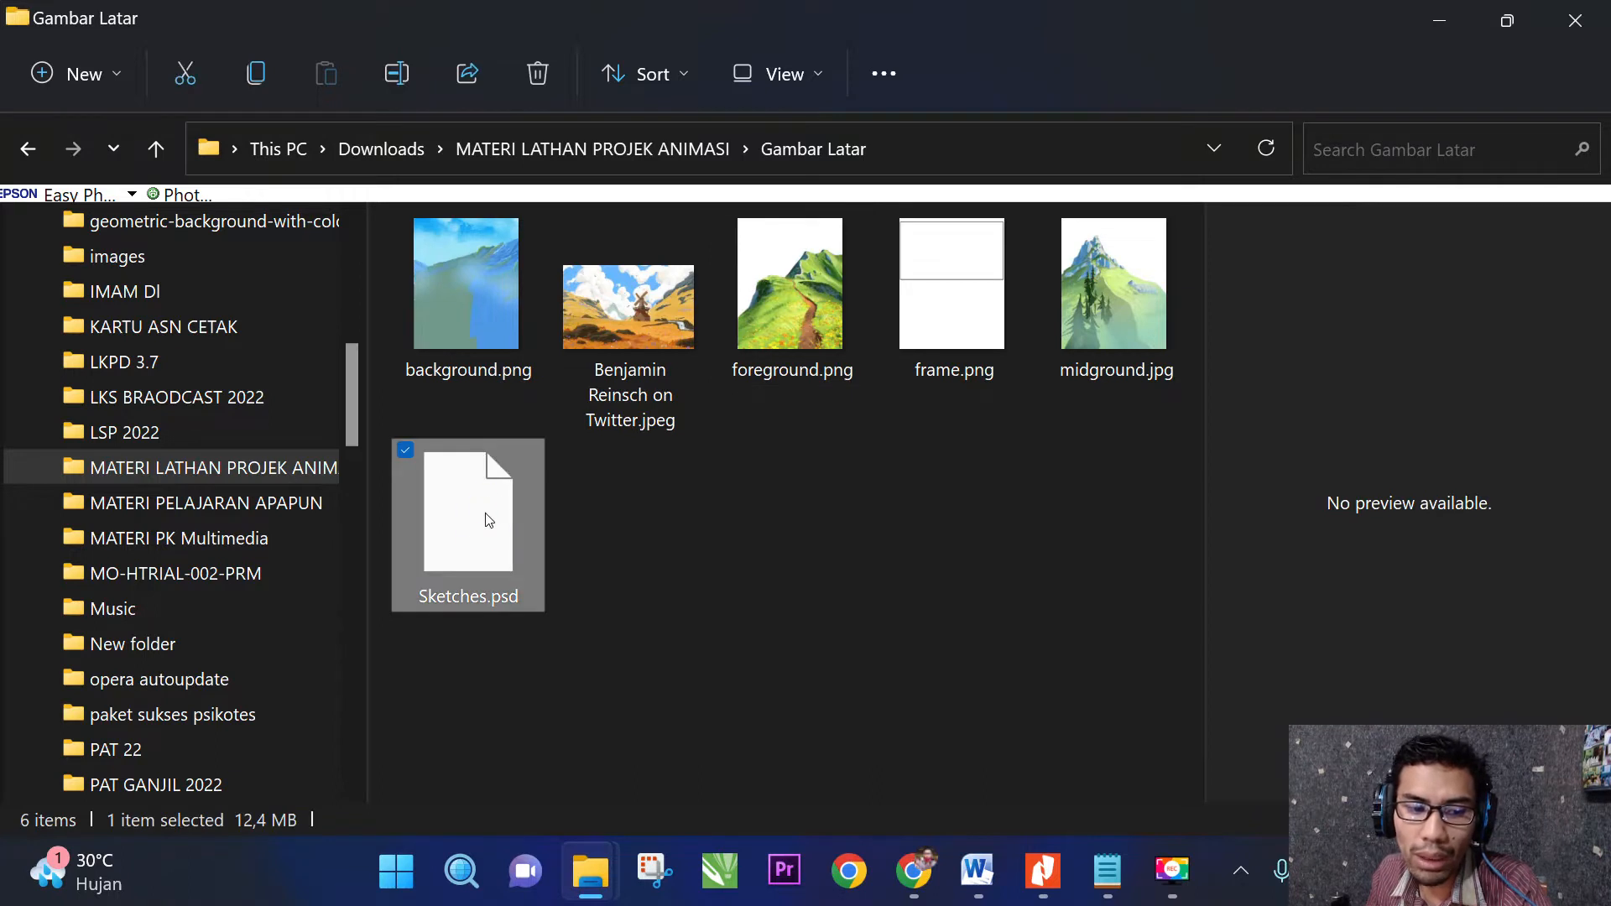
right_click(487, 516)
mouse_move(692, 282)
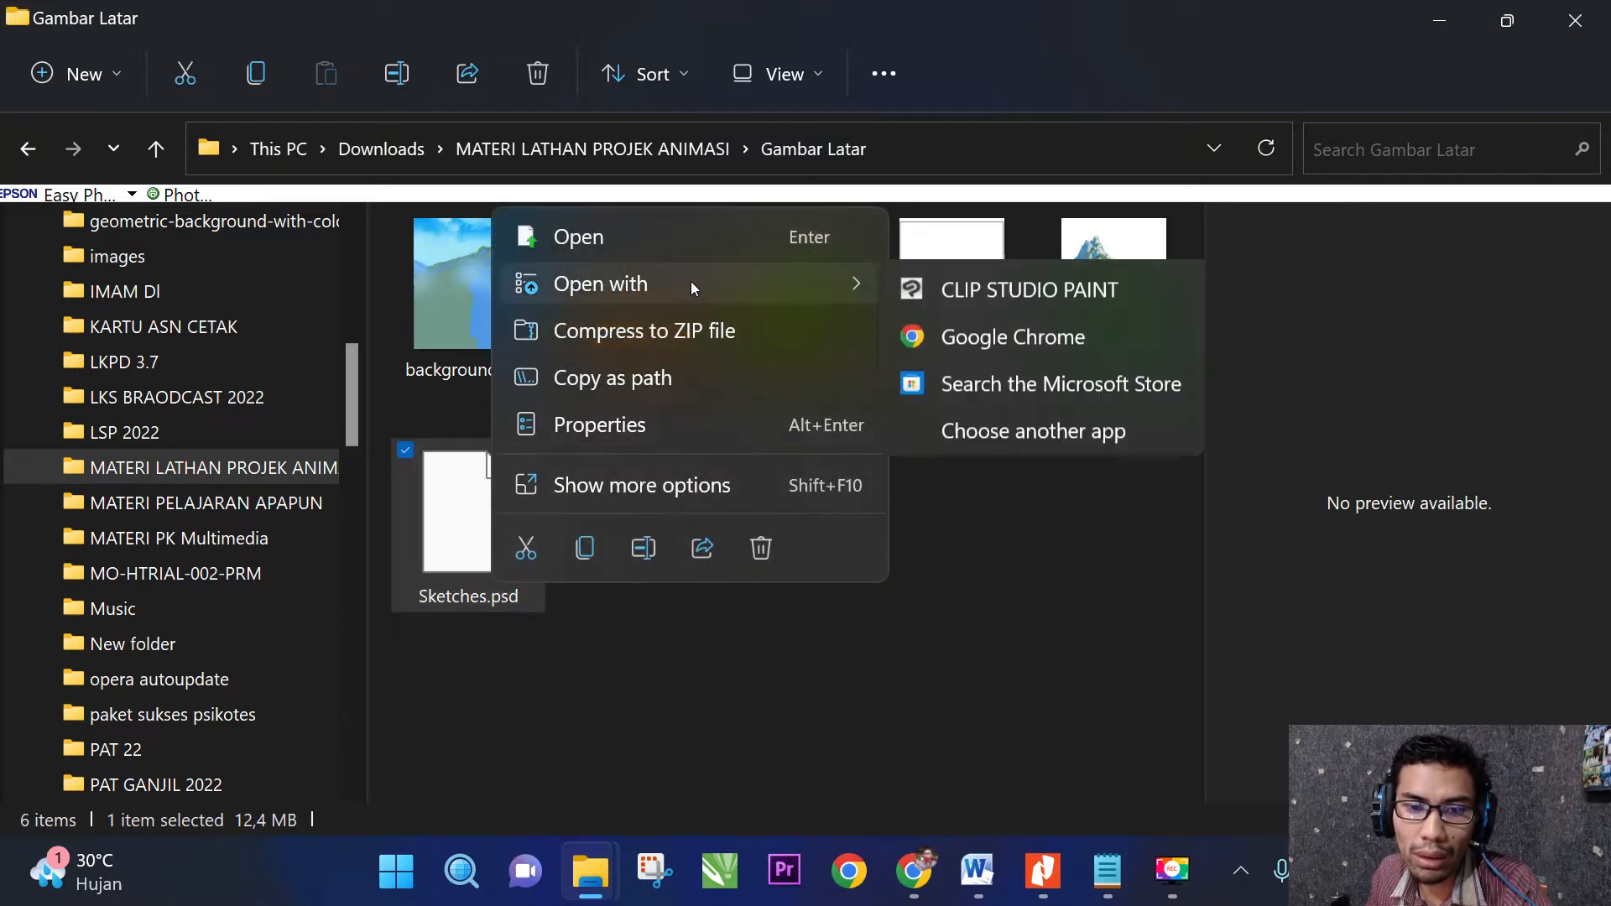
click(985, 293)
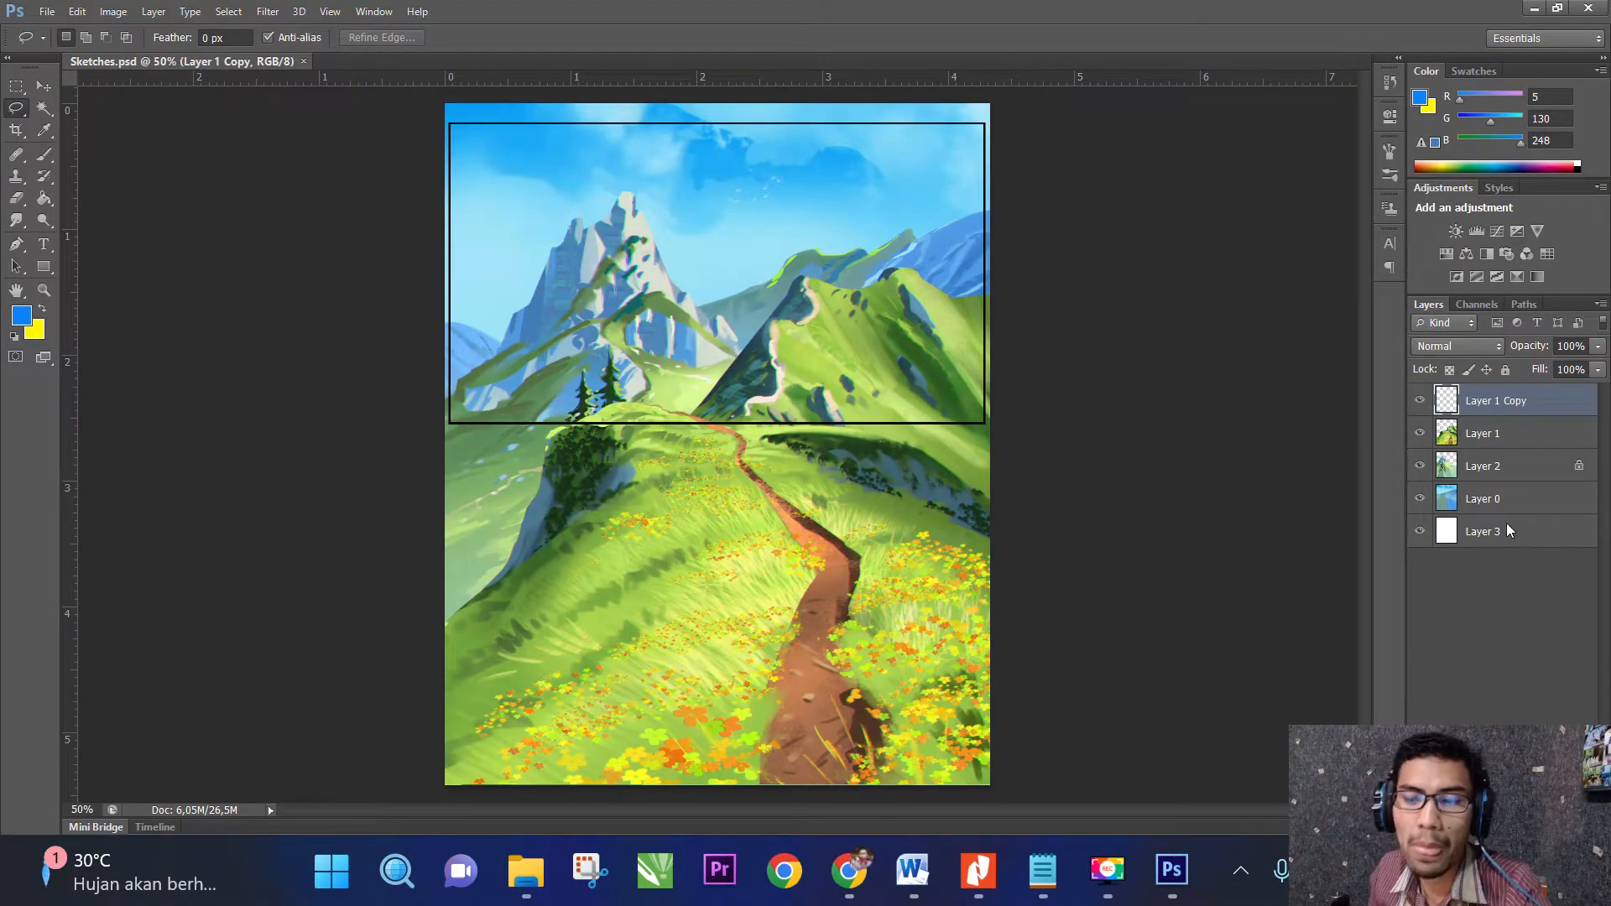
Go through the layers of Sketches.psd from Layer 1 Copy down to Layer 3 and back, leaving none selected.
click(1490, 399)
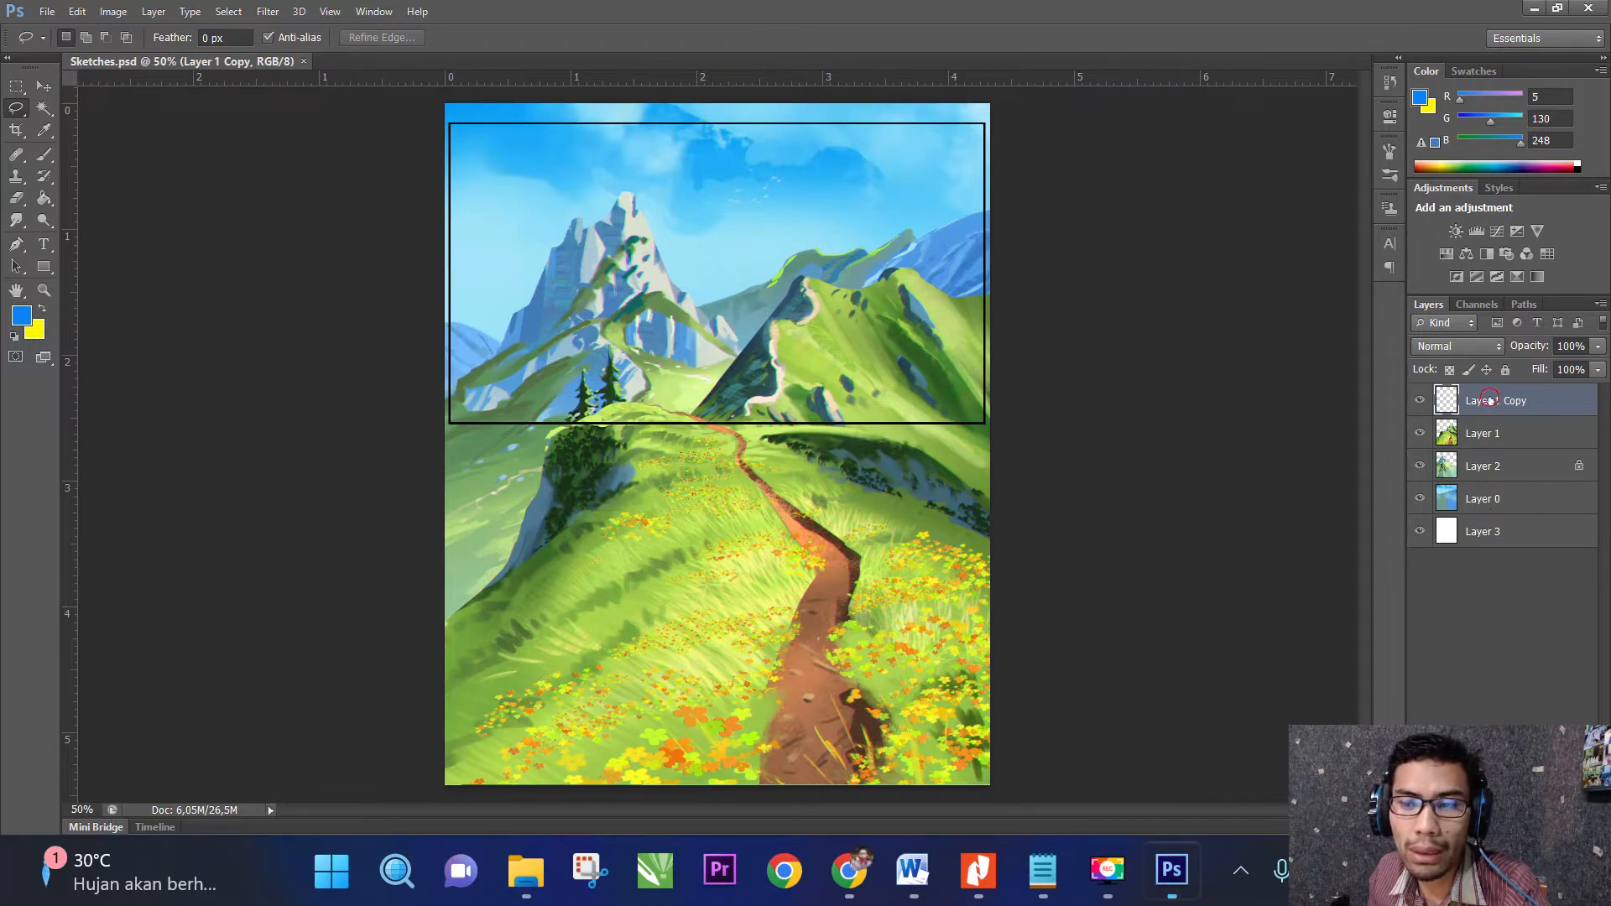
click(1491, 433)
click(1486, 466)
click(1483, 500)
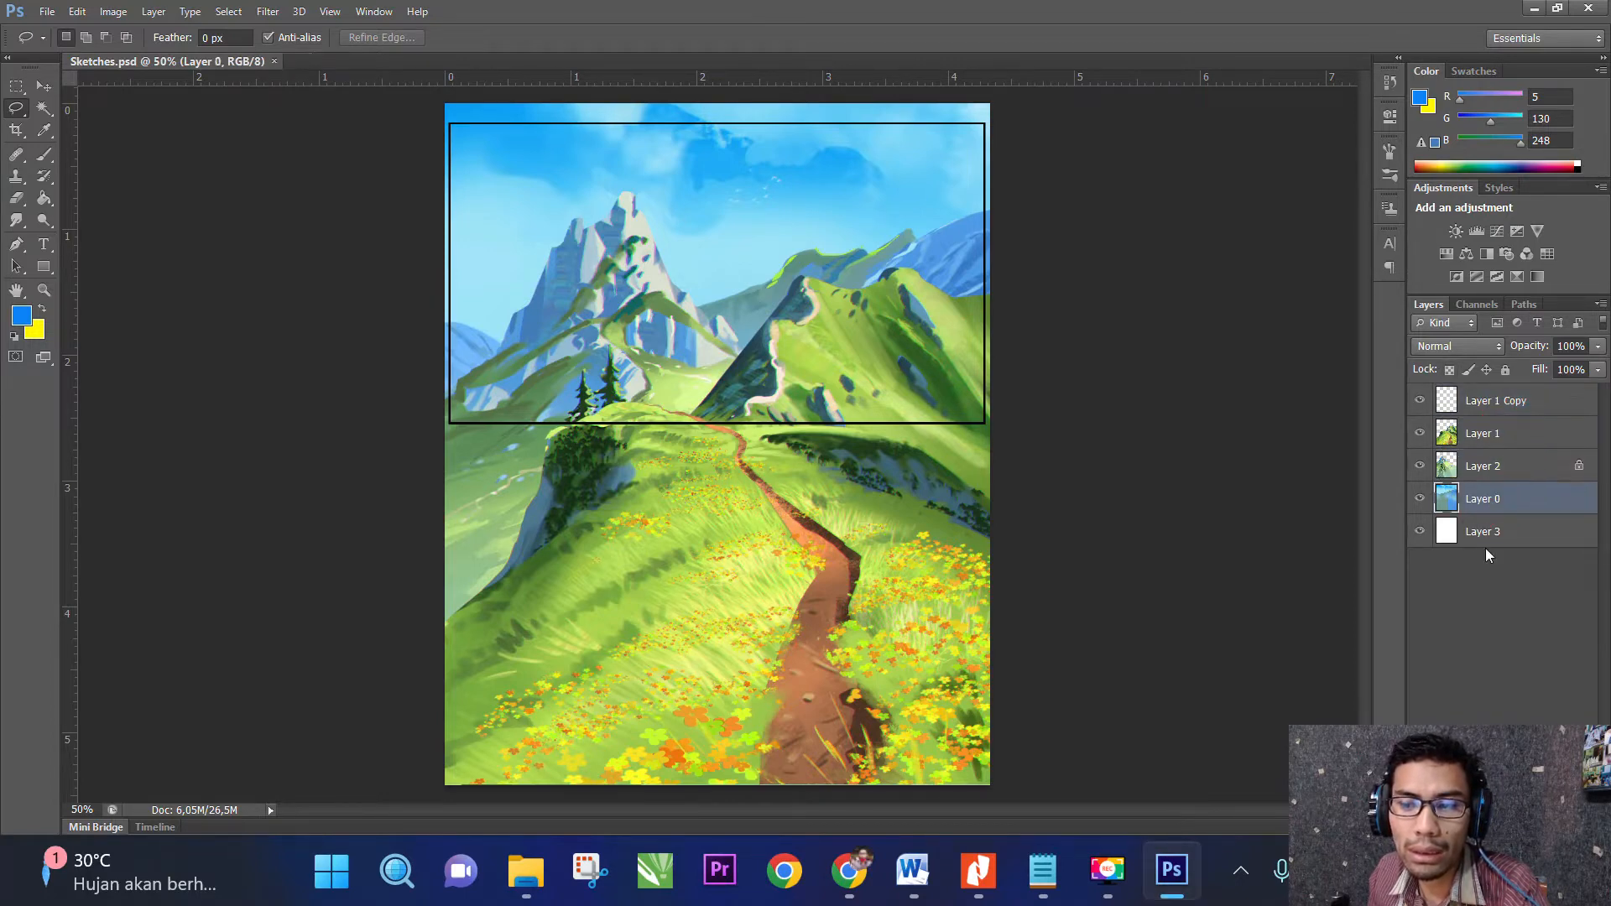
click(1486, 536)
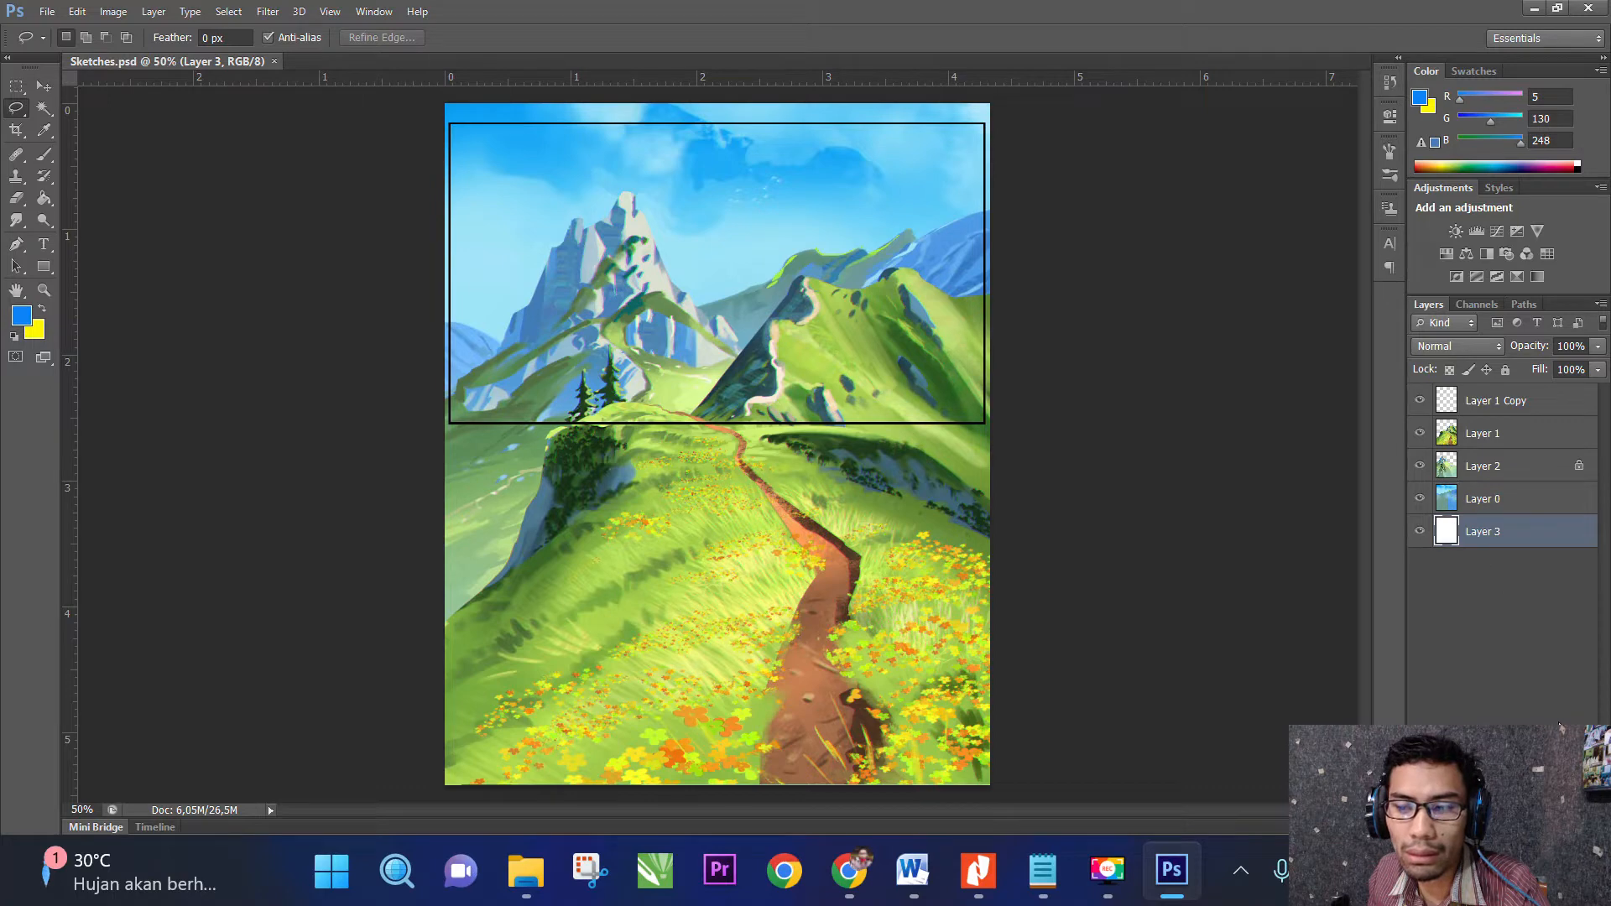
click(1491, 498)
click(1490, 465)
click(1490, 434)
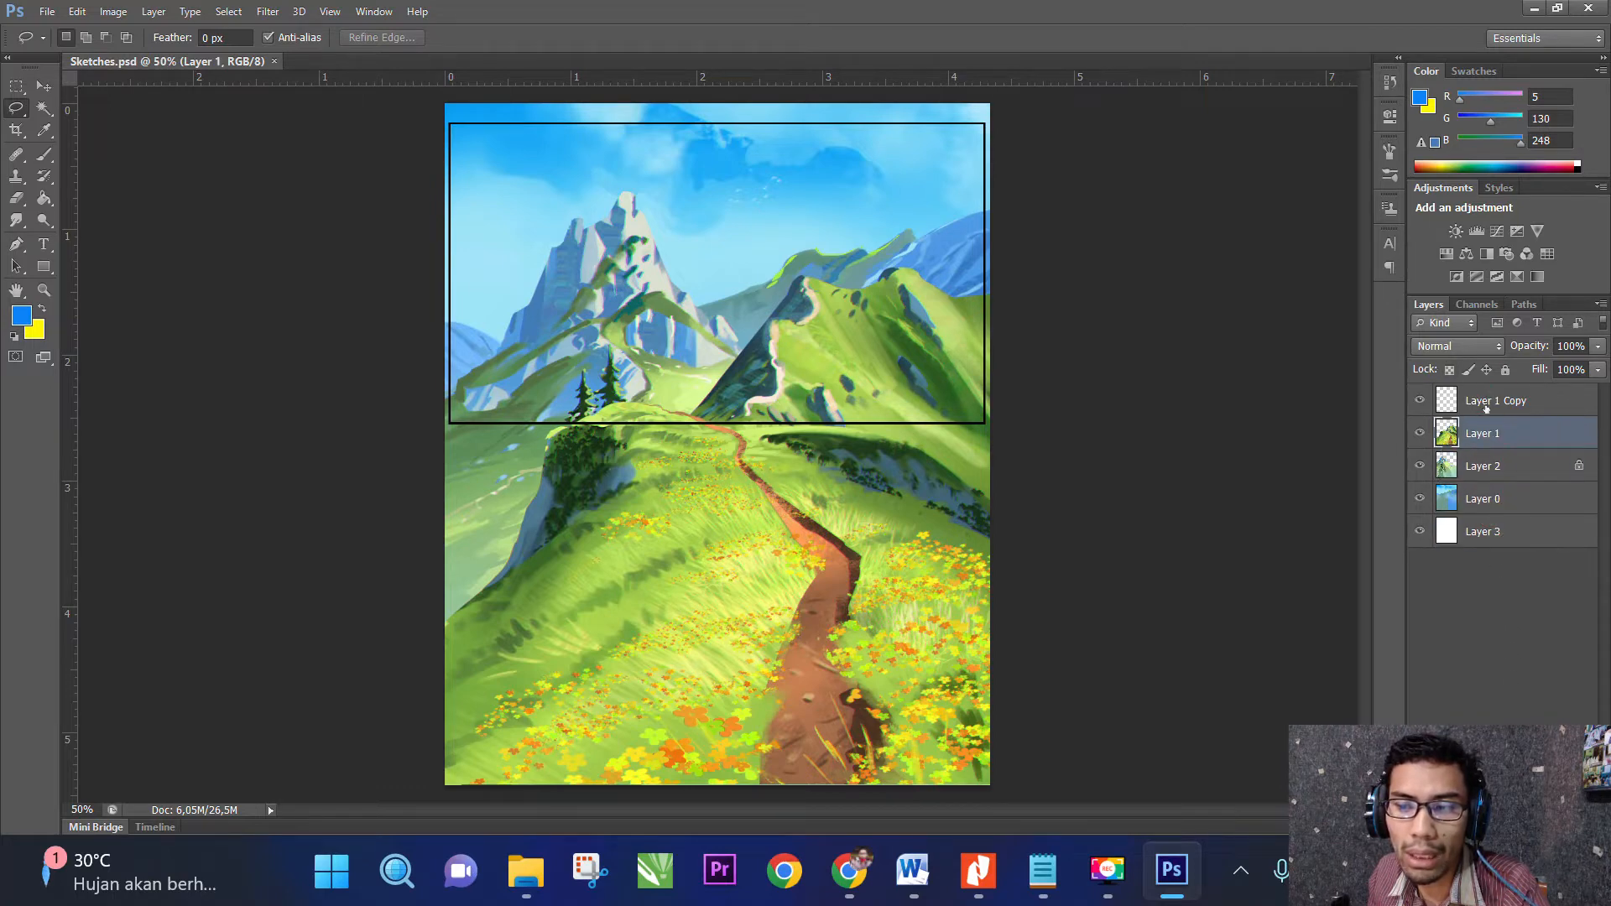
click(1488, 396)
click(1493, 659)
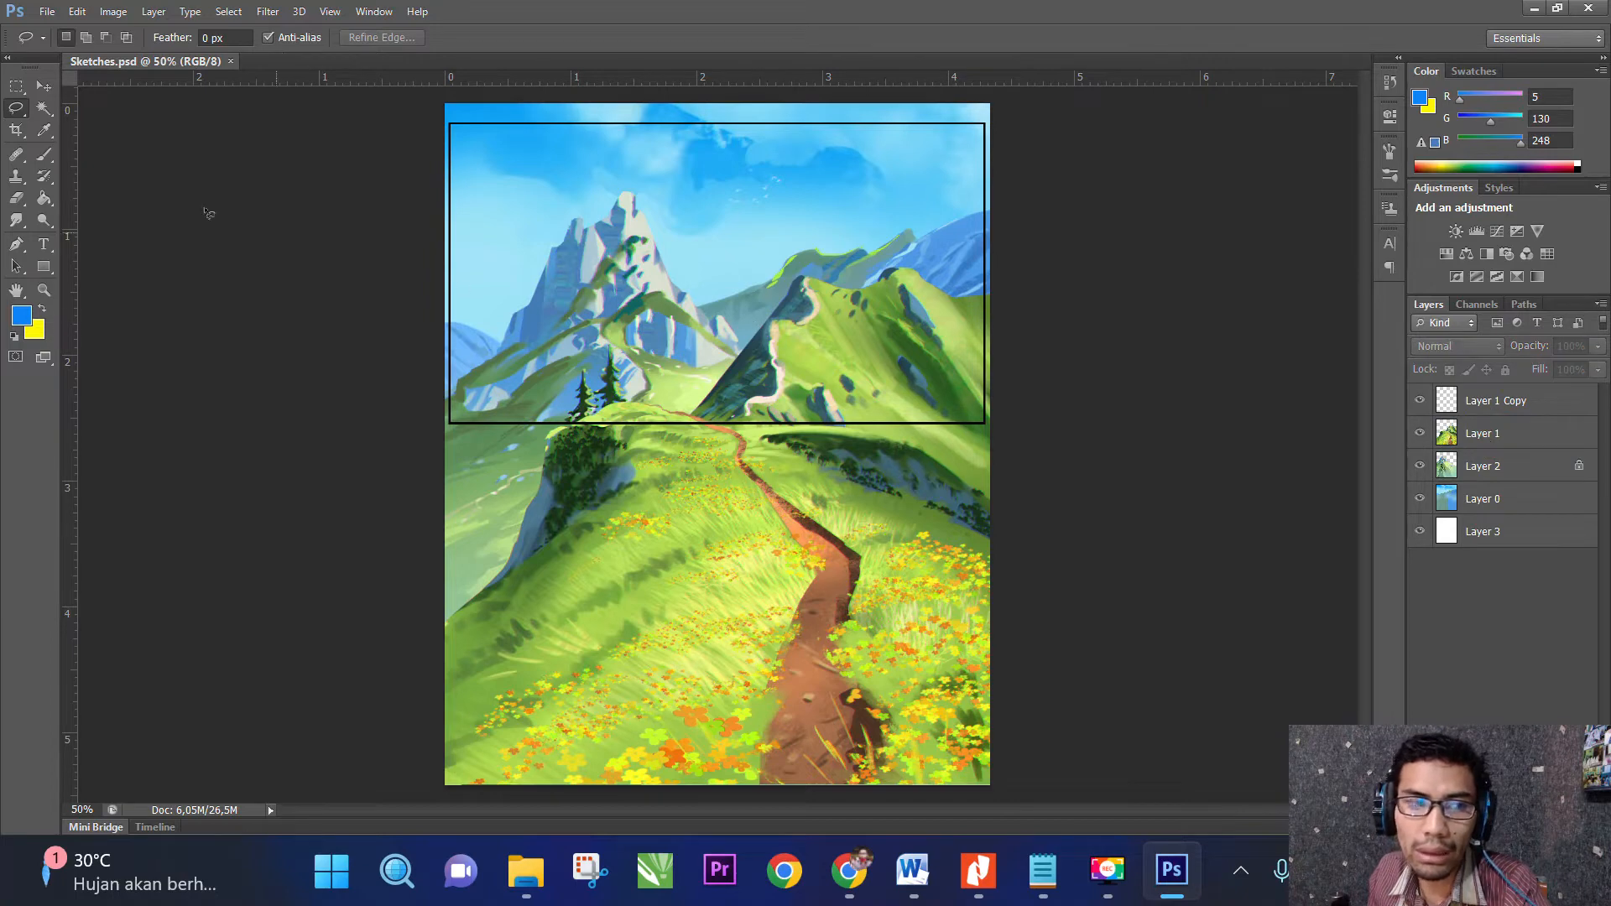
Activate the Move tool and toggle the visibility of Layer 1 Copy to check the camera frame rectangle.
click(43, 87)
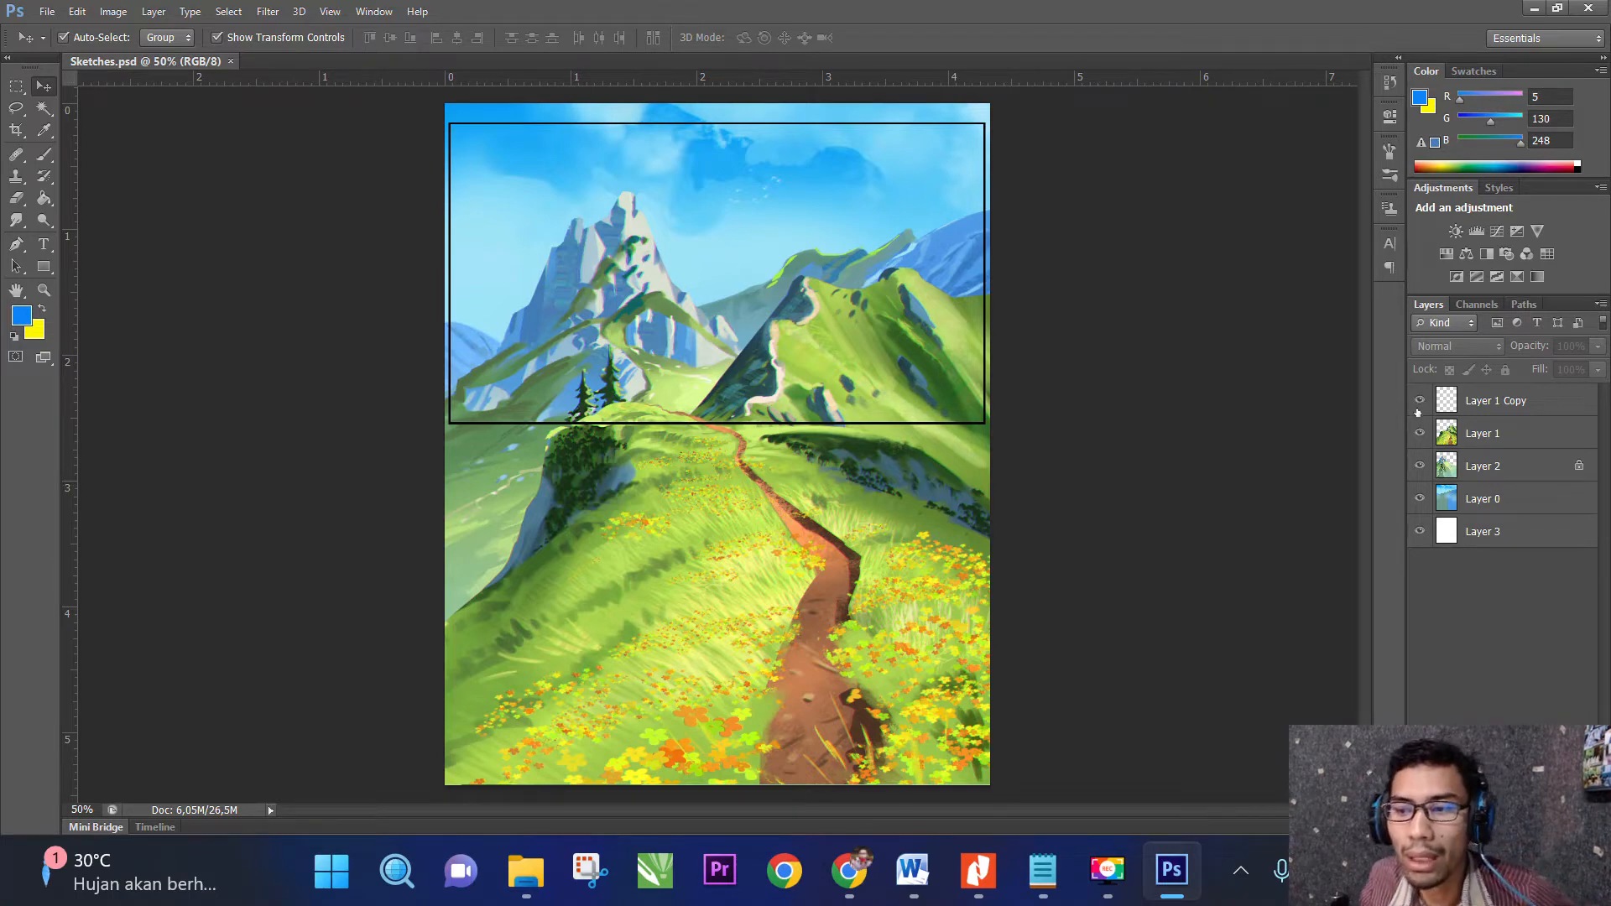
click(1420, 403)
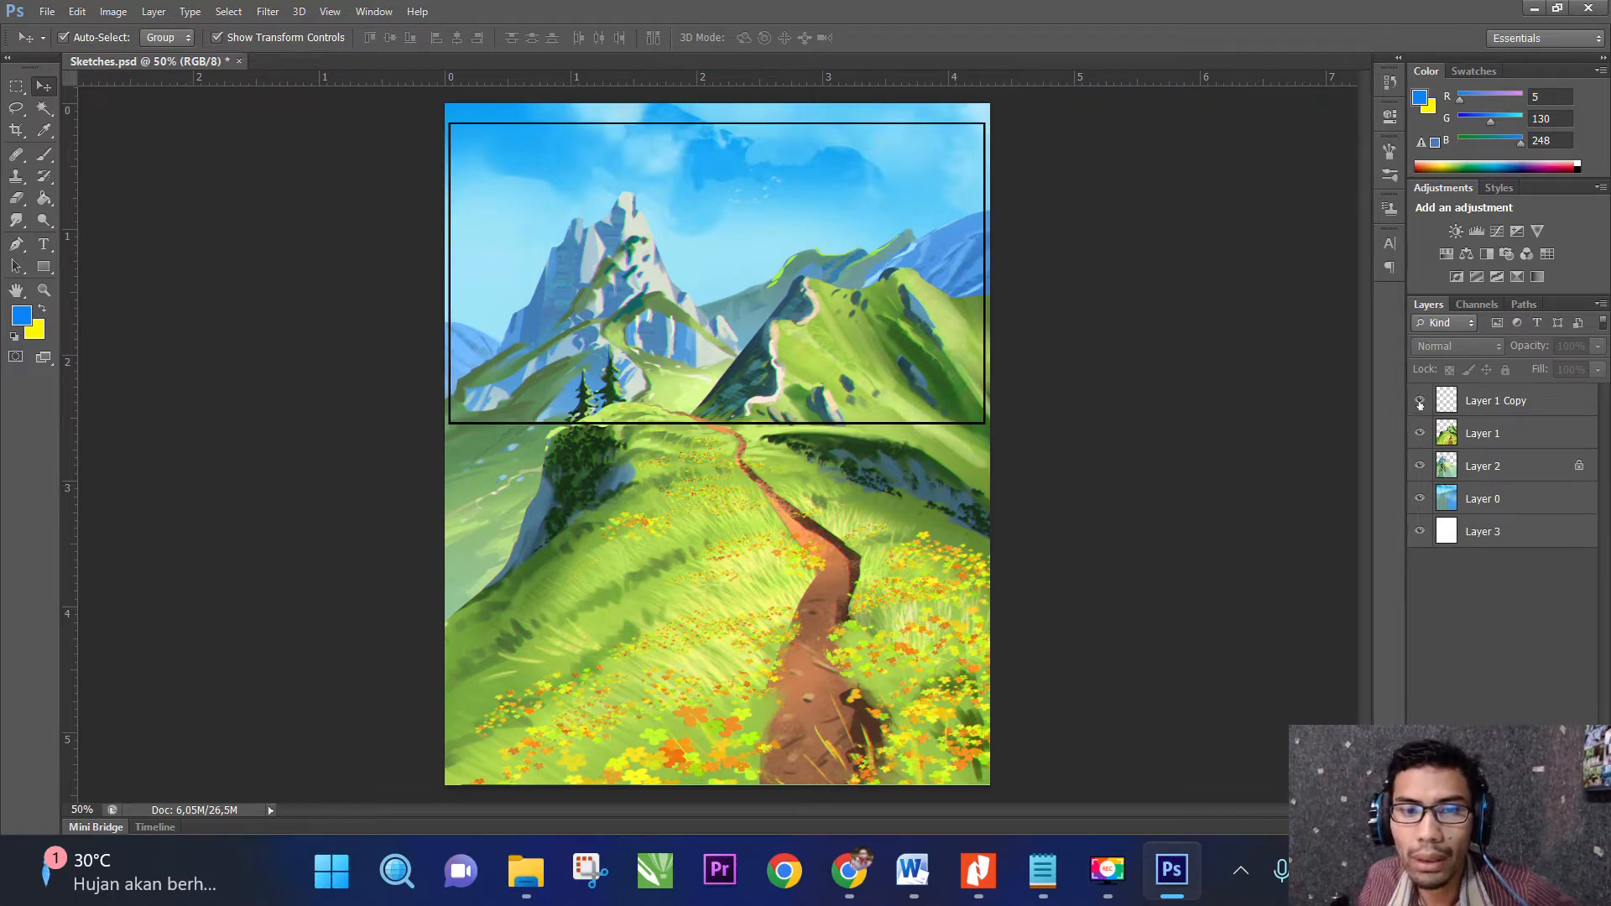
click(1420, 403)
click(1420, 403)
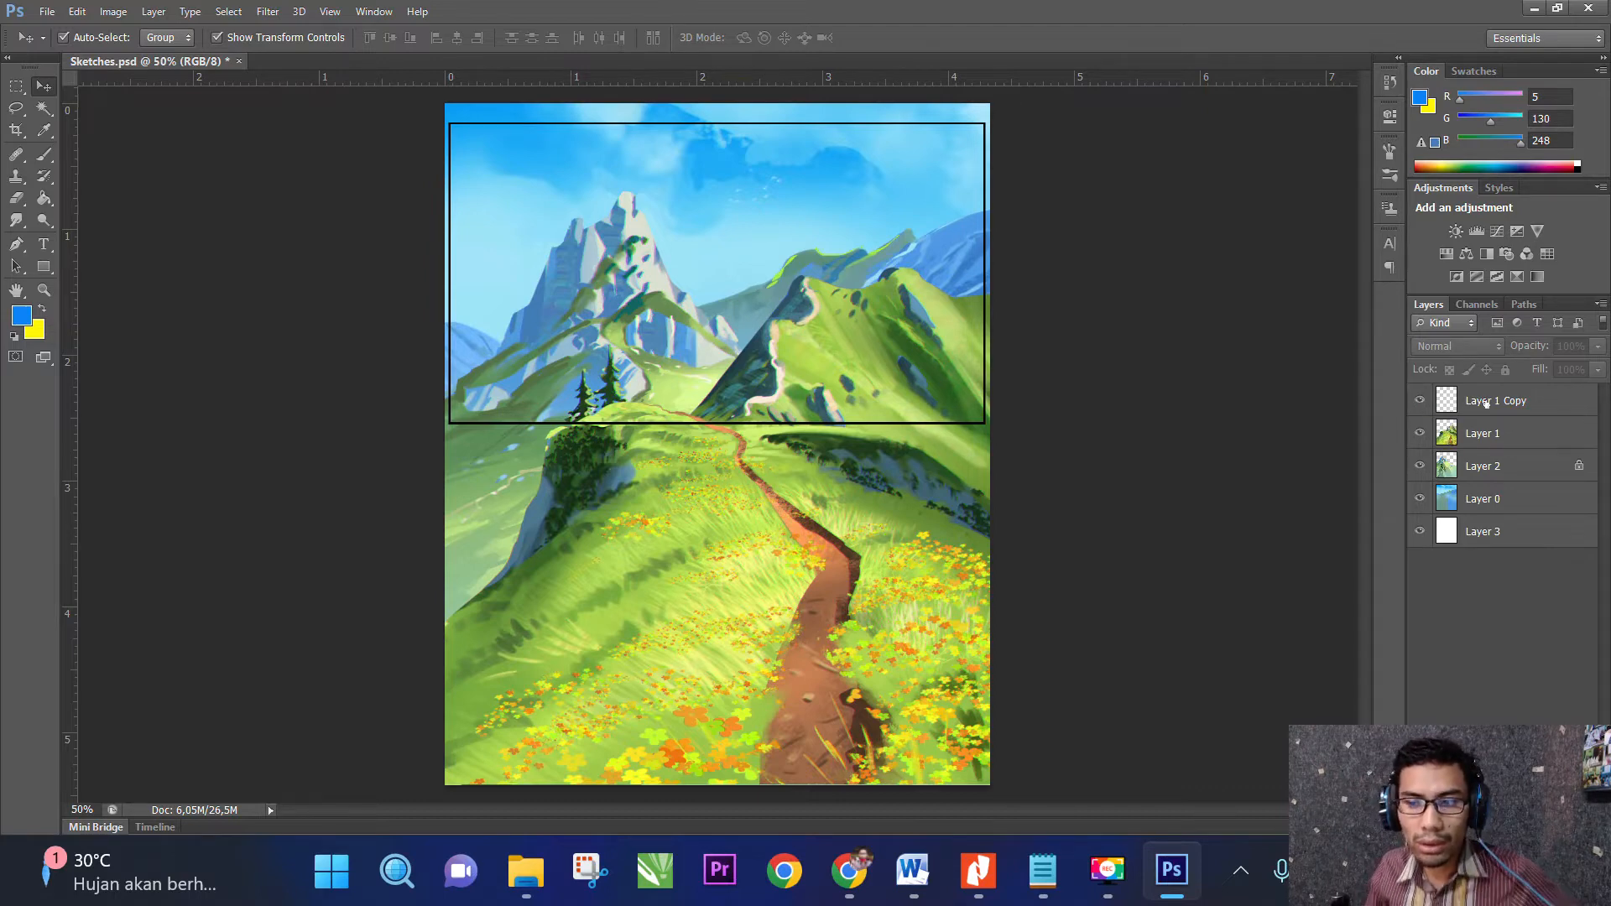
Duplicate Layer 1 Copy within Sketches.psd, keeping the suggested name Layer 1 Copy copy.
click(1486, 404)
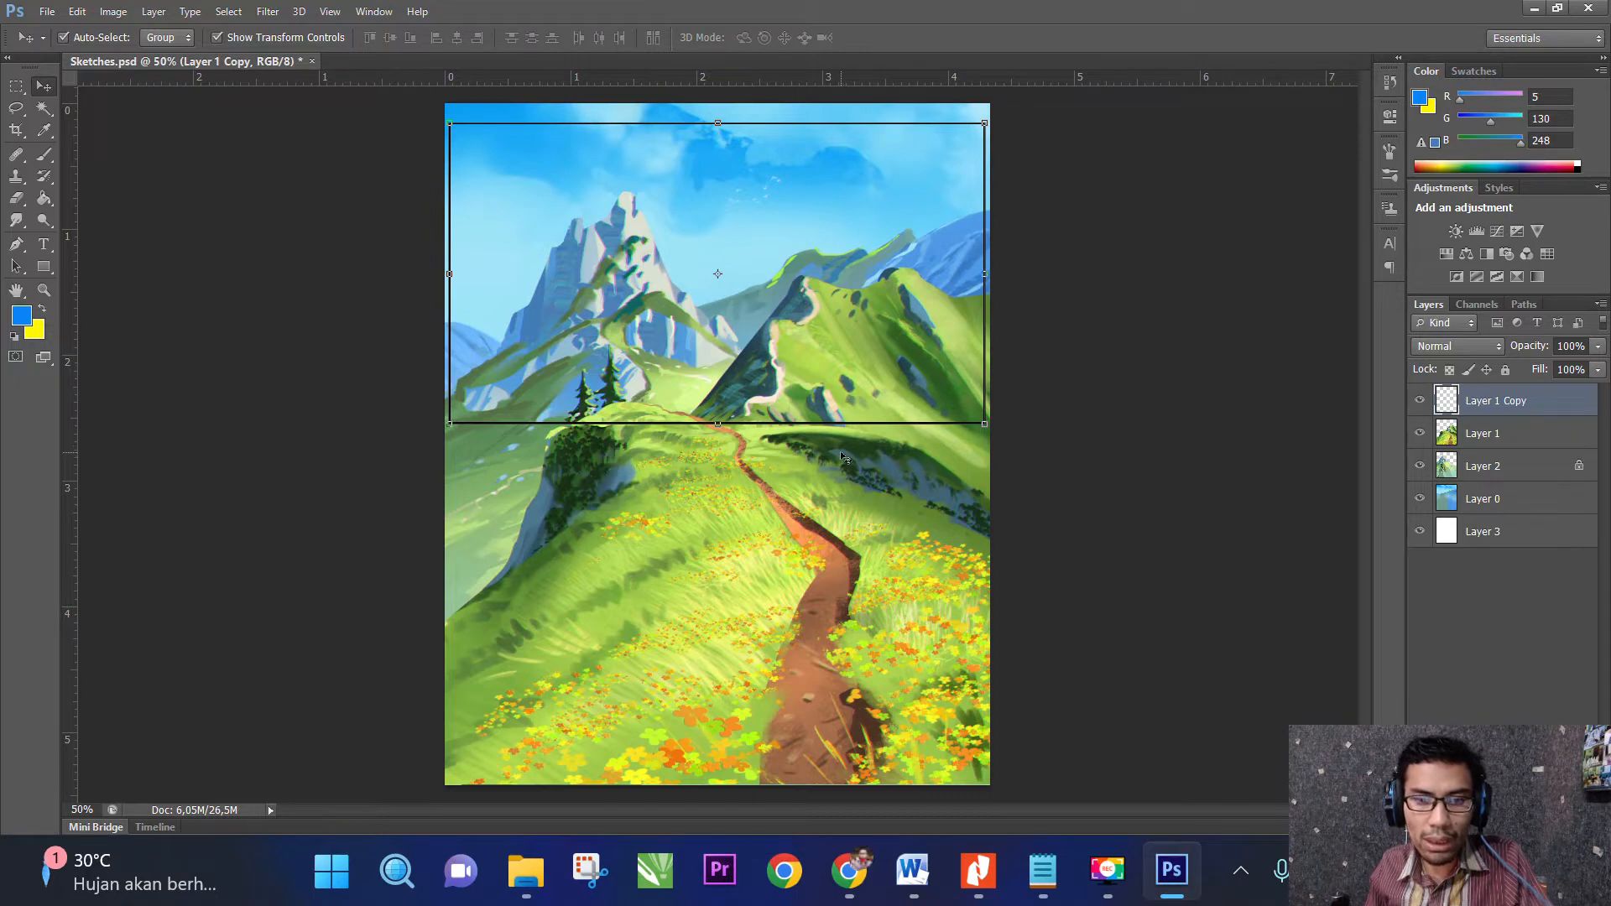
click(1513, 403)
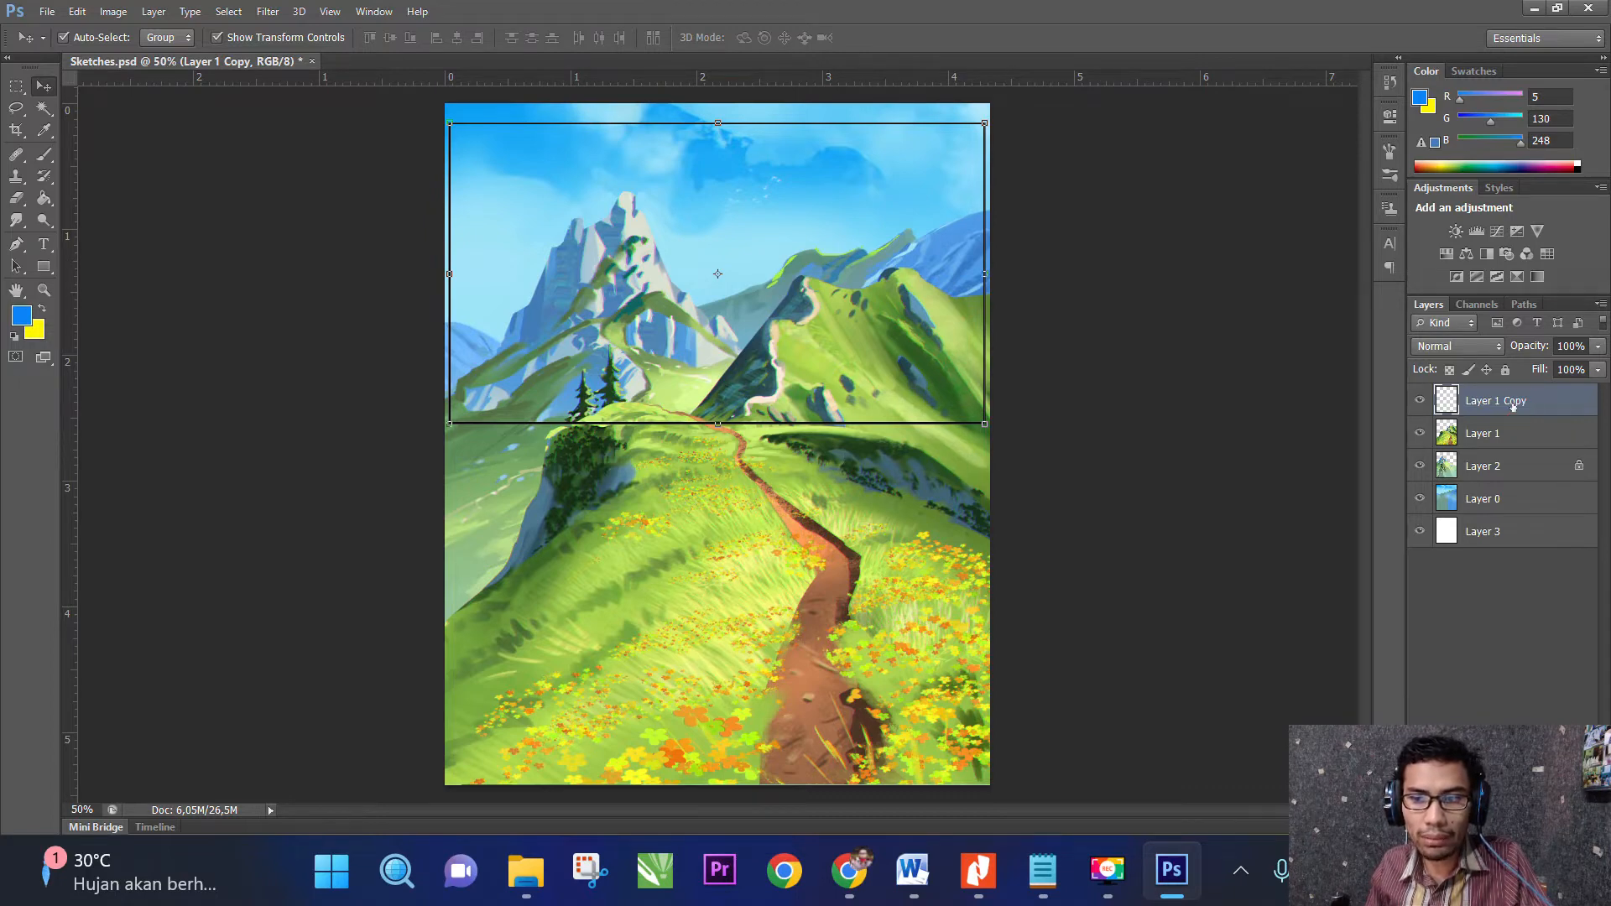
right_click(1513, 403)
click(1019, 169)
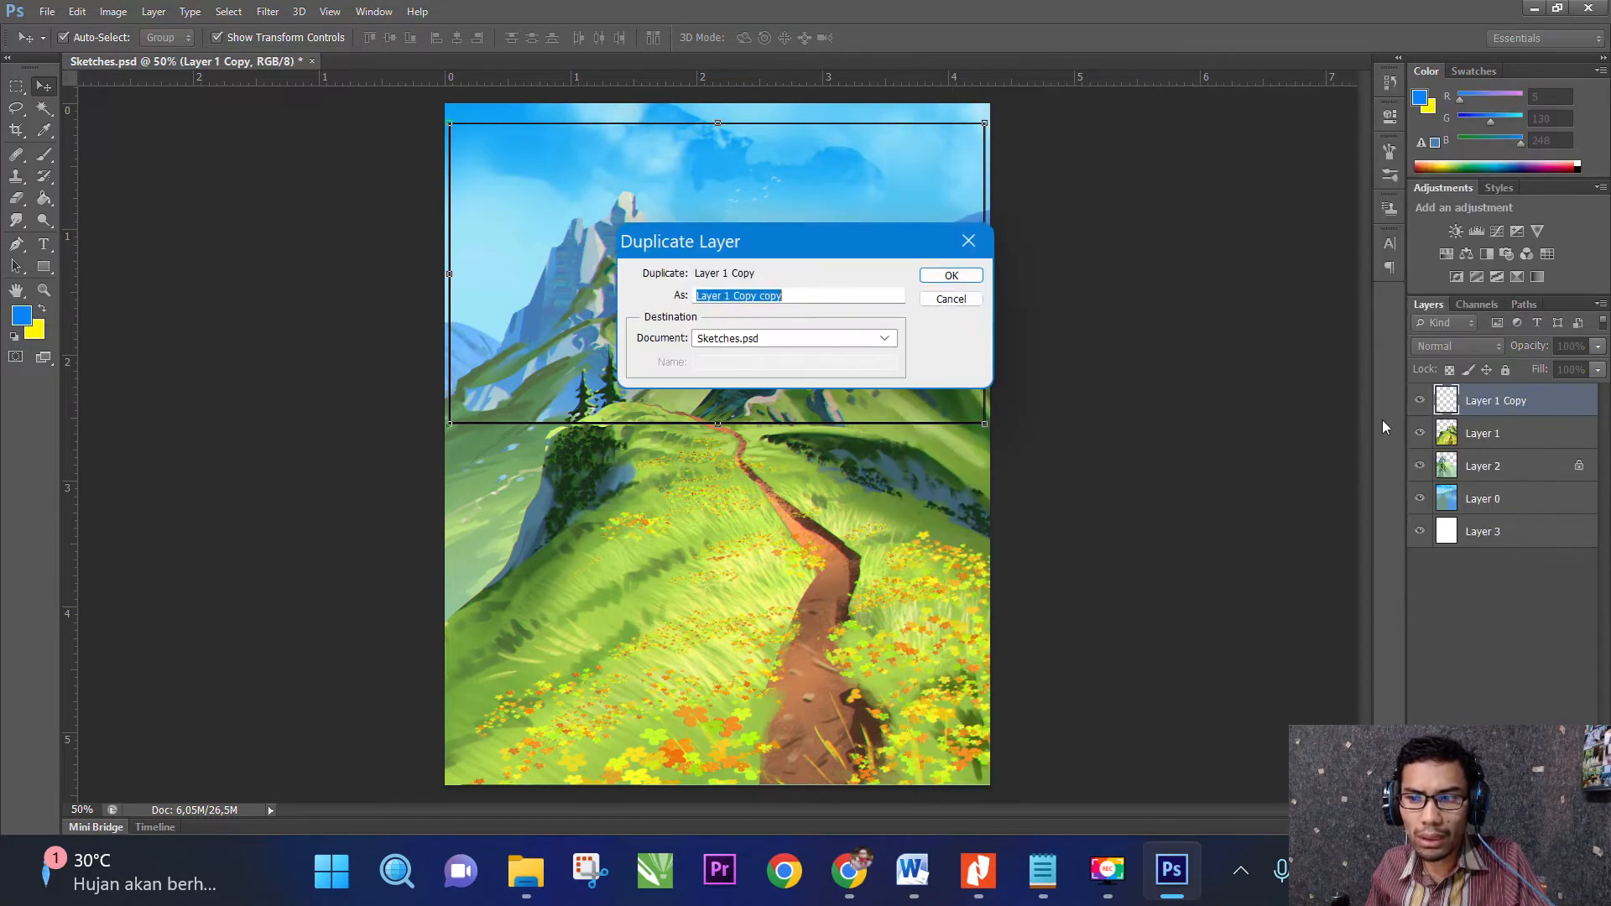
click(950, 275)
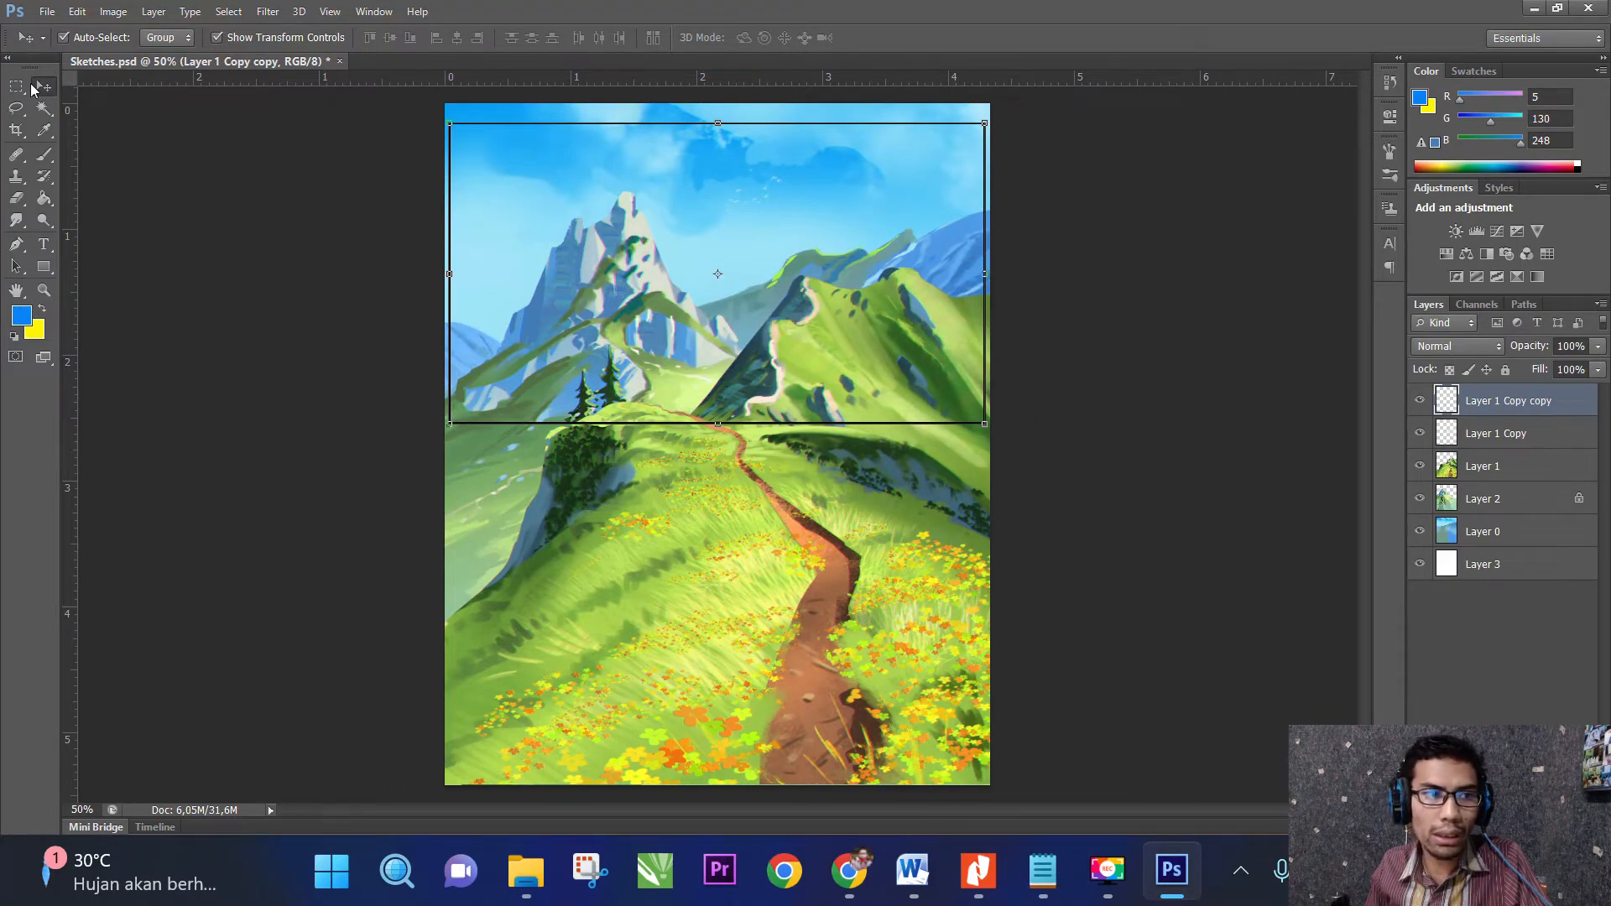
click(844, 319)
drag(844, 319, 845, 365)
key(ctrl+z)
Move the duplicated frame on Layer 1 Copy copy straight down to the bottom of the illustration and deselect it.
click(1467, 404)
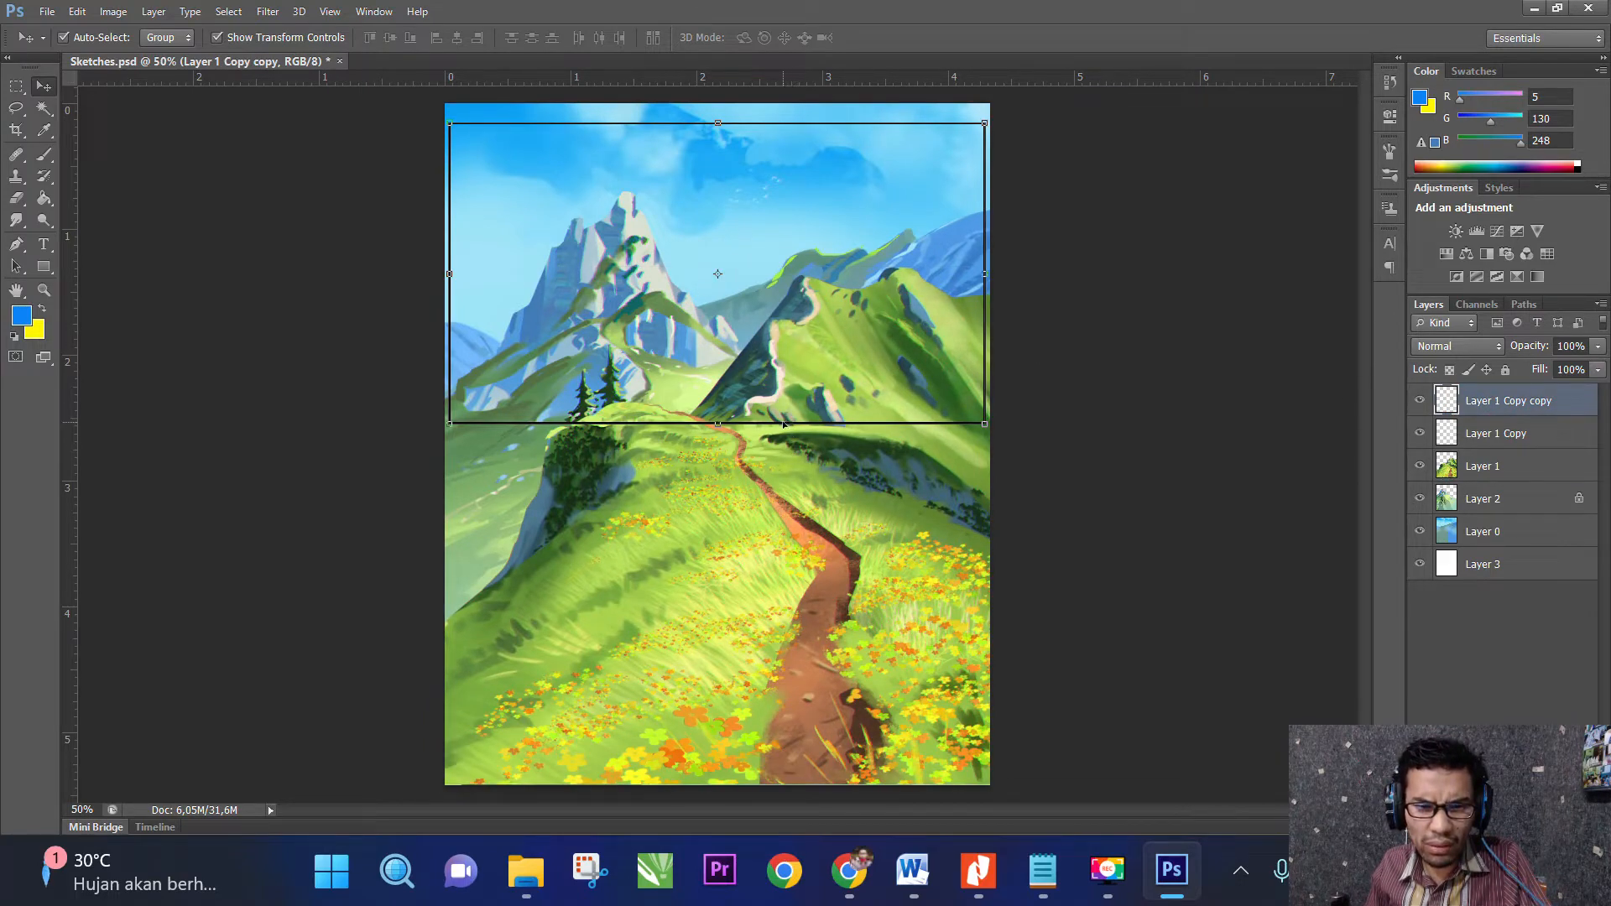
drag(783, 424, 782, 776)
click(1228, 412)
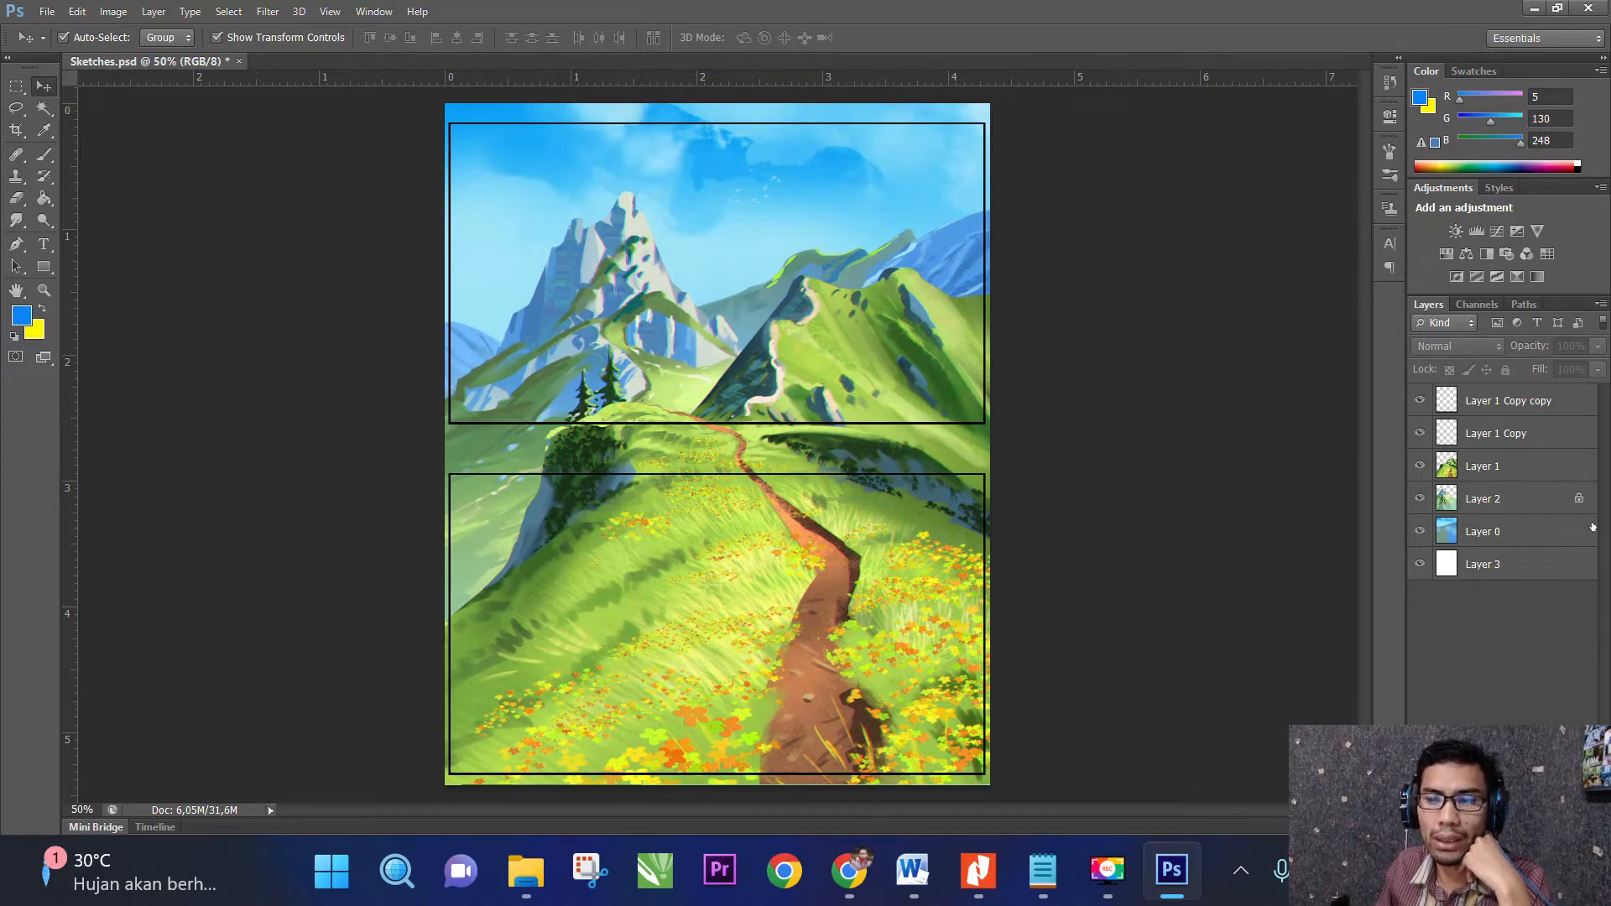
Select Layer 1 and toggle its visibility repeatedly to examine the foreground hill, leaving the layer shown.
click(1514, 466)
click(1420, 467)
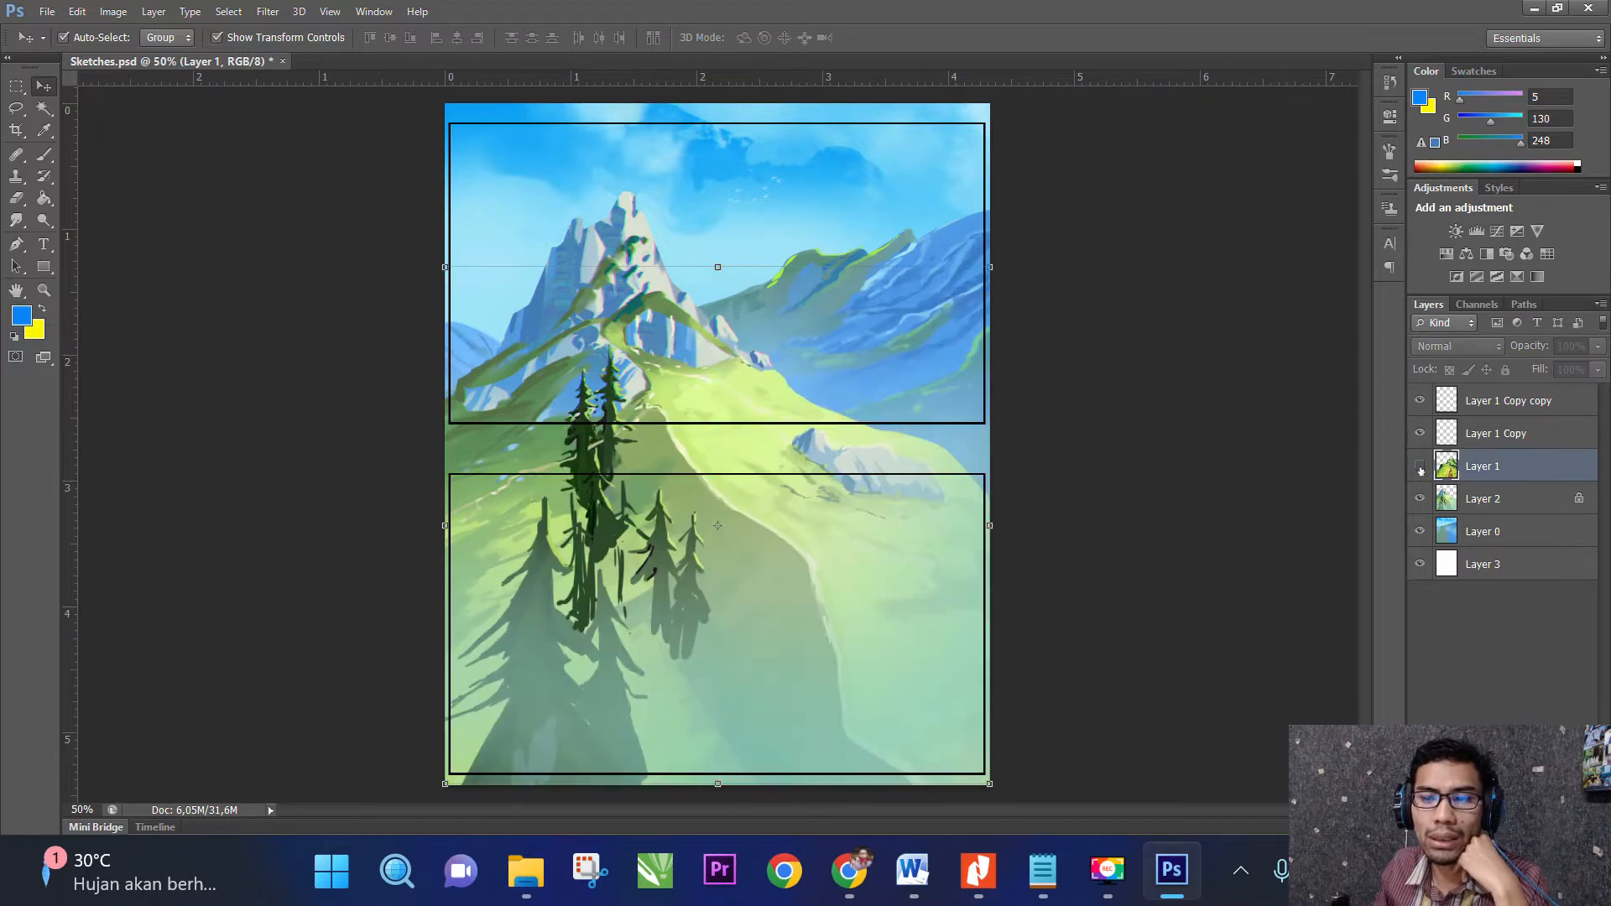
click(1420, 467)
click(1420, 467)
click(1420, 467)
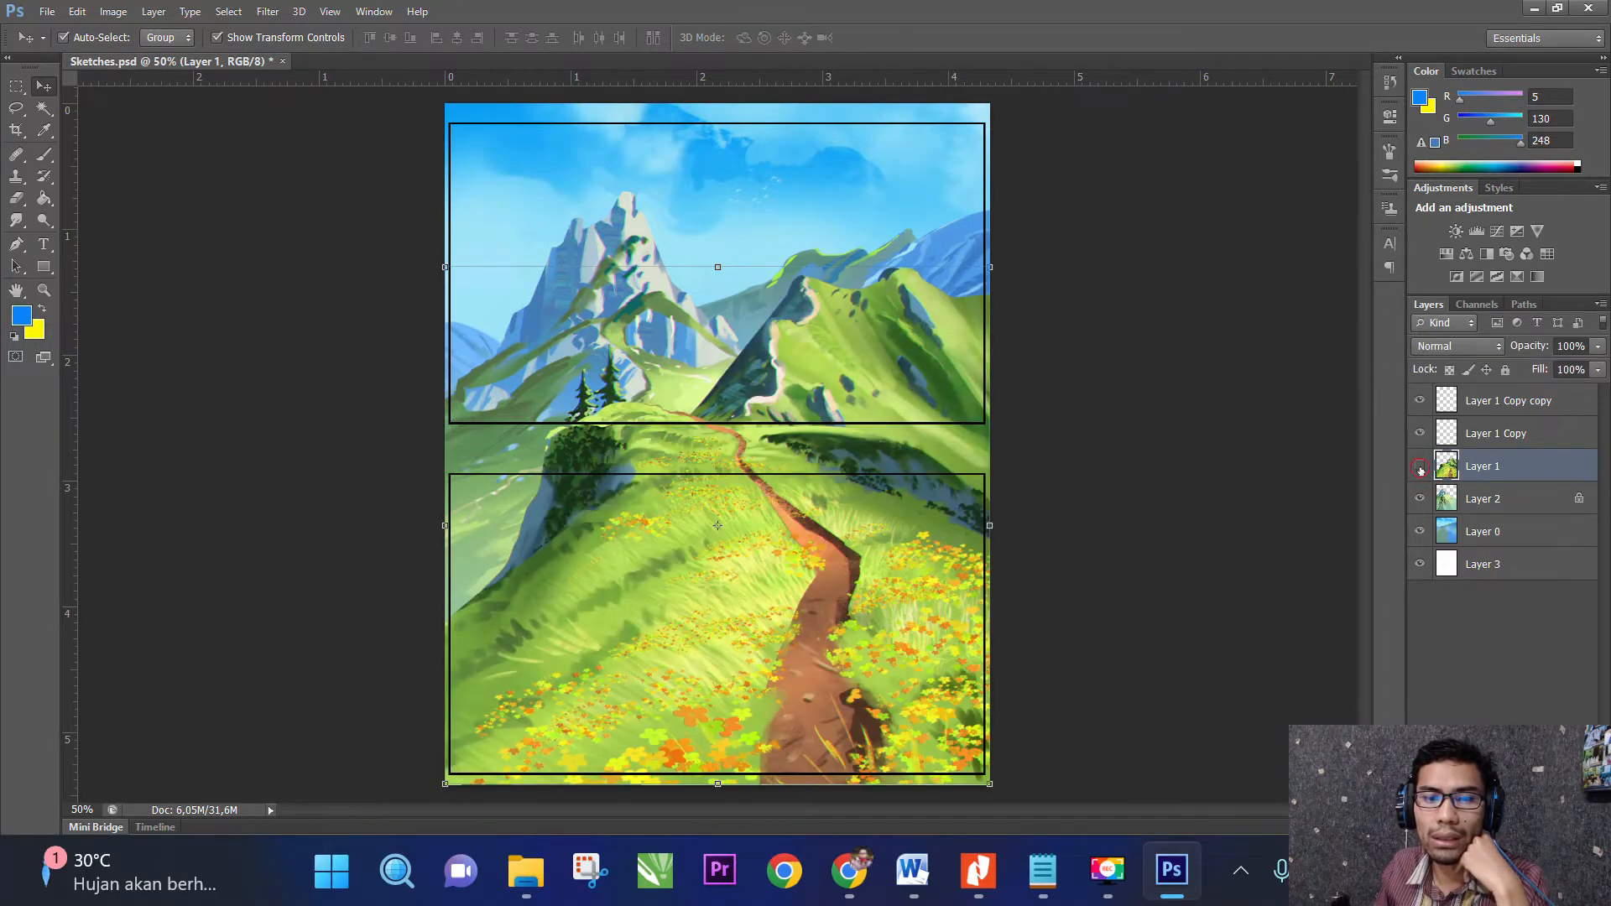
click(1420, 468)
click(1420, 467)
click(1420, 467)
click(1420, 467)
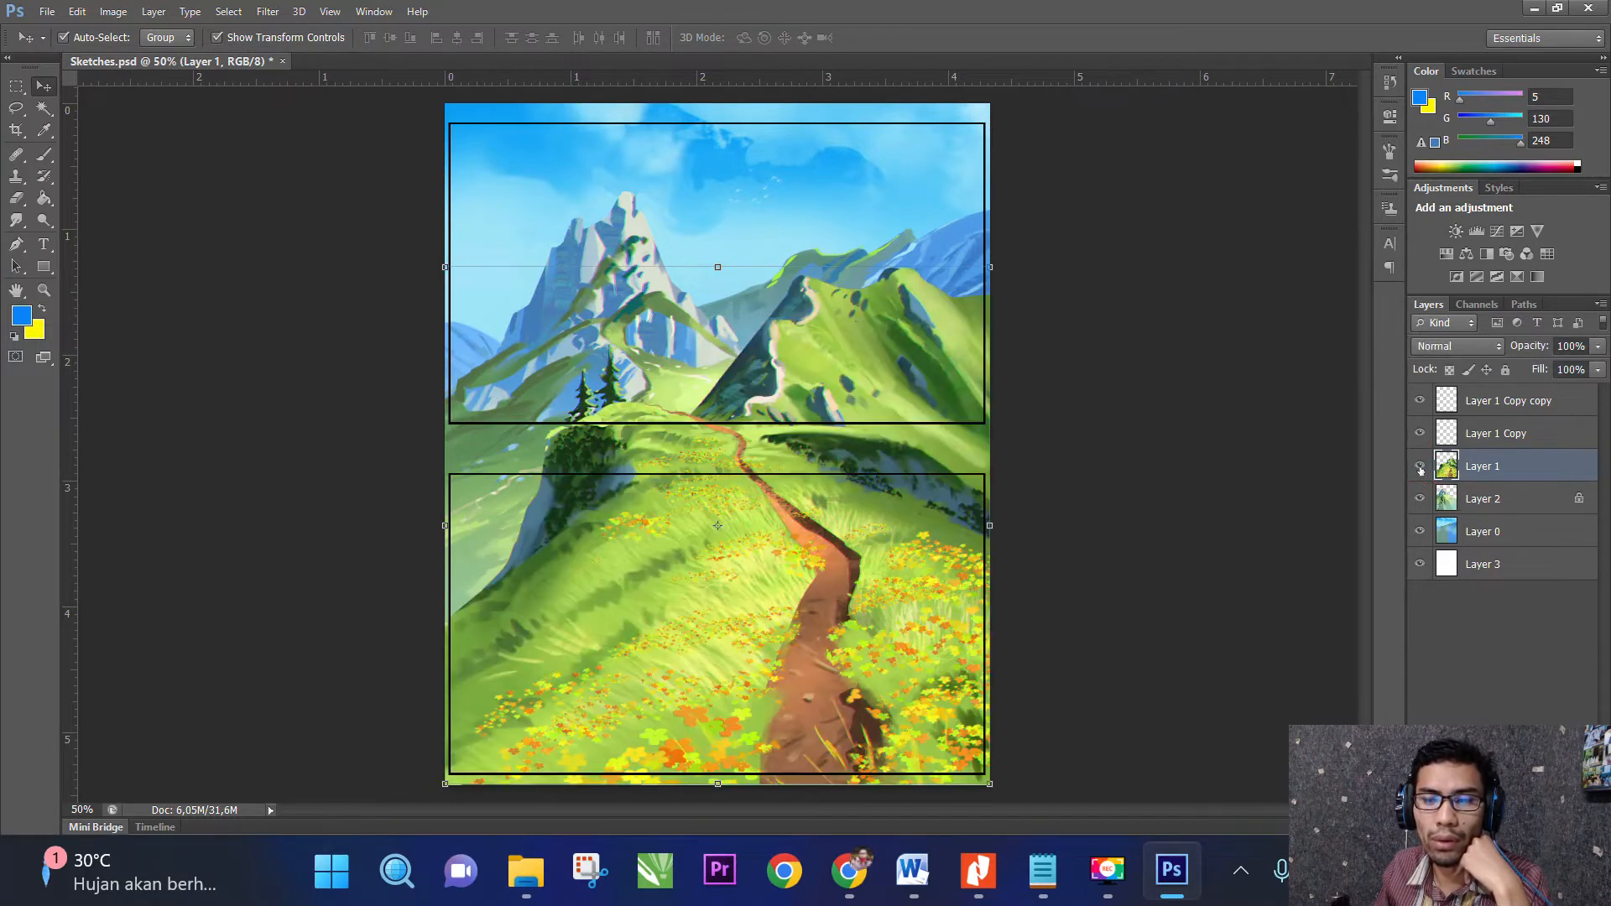
Hide Layer 2, Layer 0 and Layer 3 to isolate the foreground hill and the frames.
click(1420, 499)
click(1420, 531)
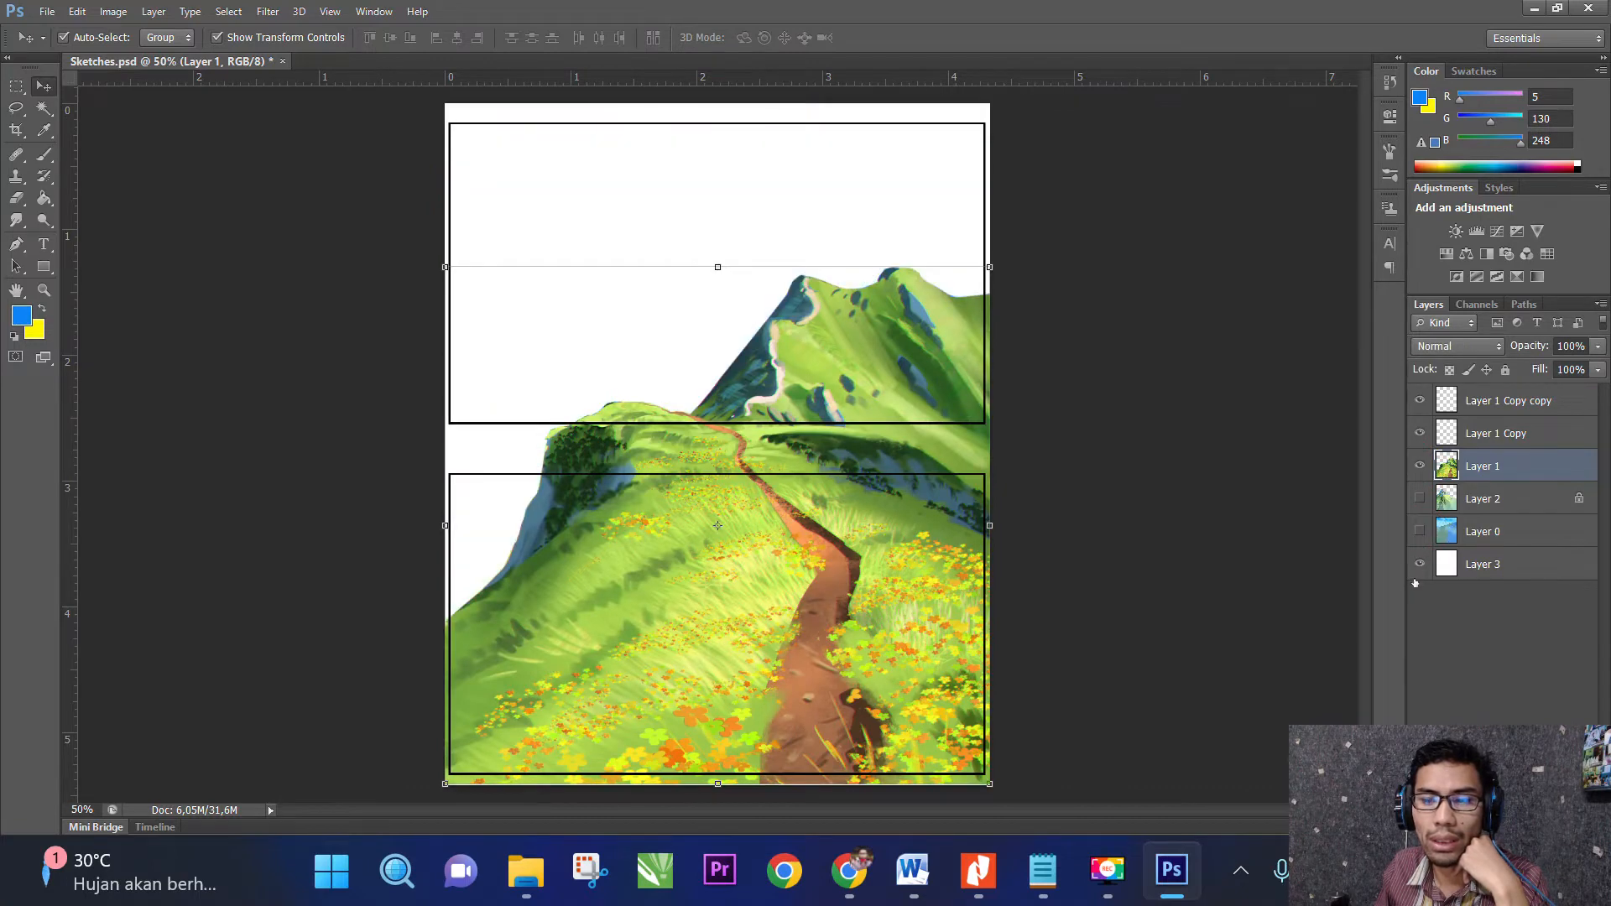
click(1419, 564)
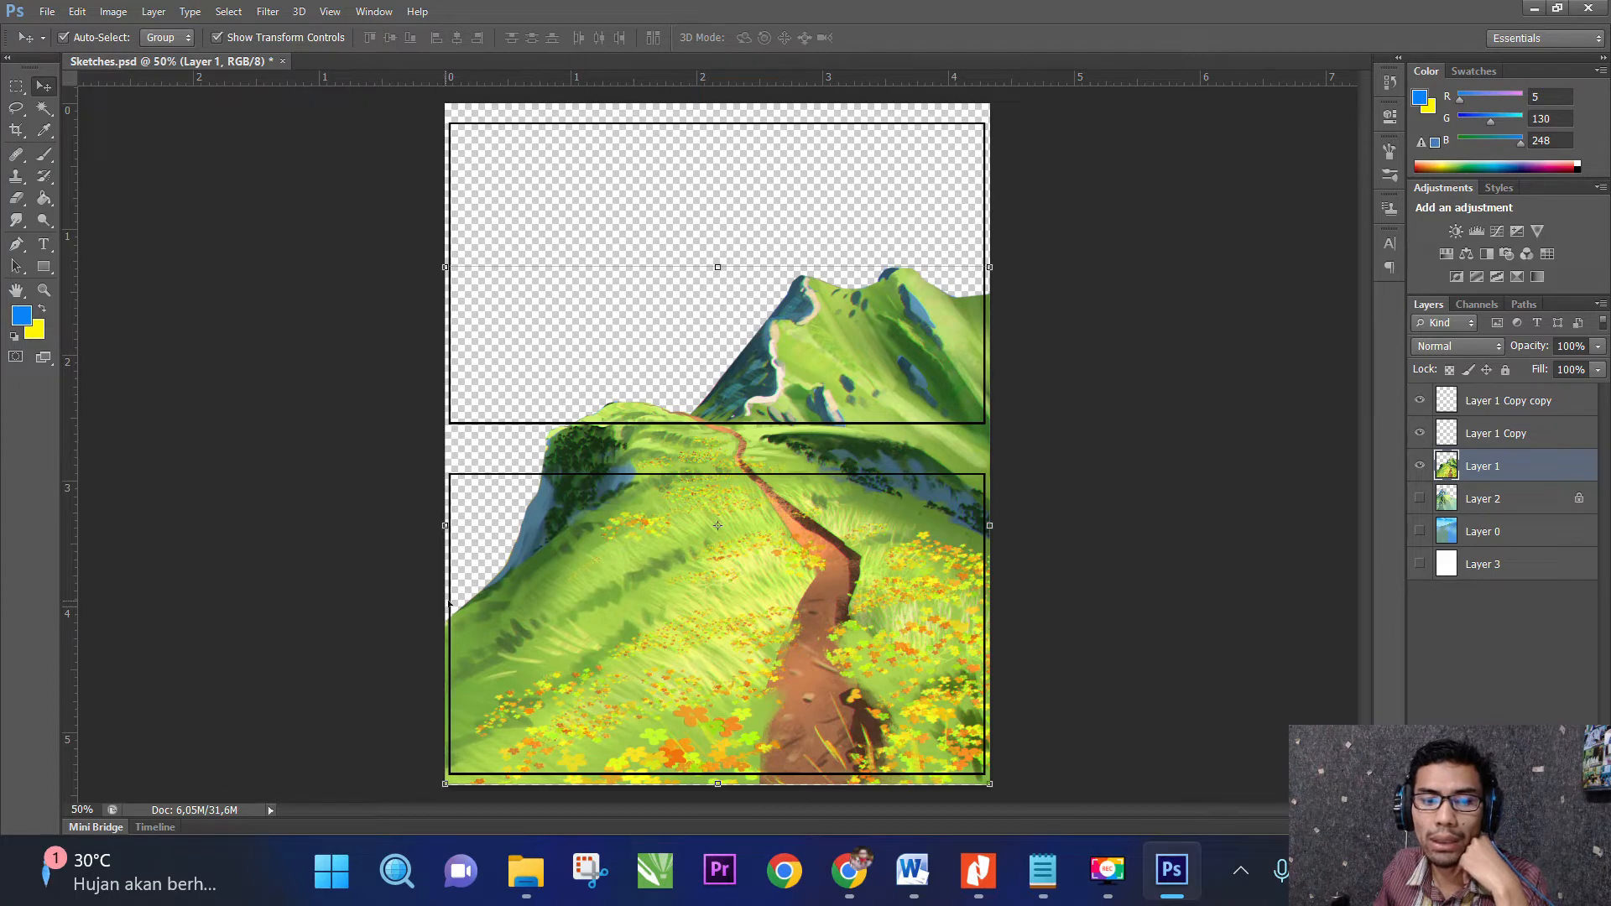
Show Layer 2 again, select it, and toggle its visibility to examine the midground mountain, leaving it shown.
click(1420, 499)
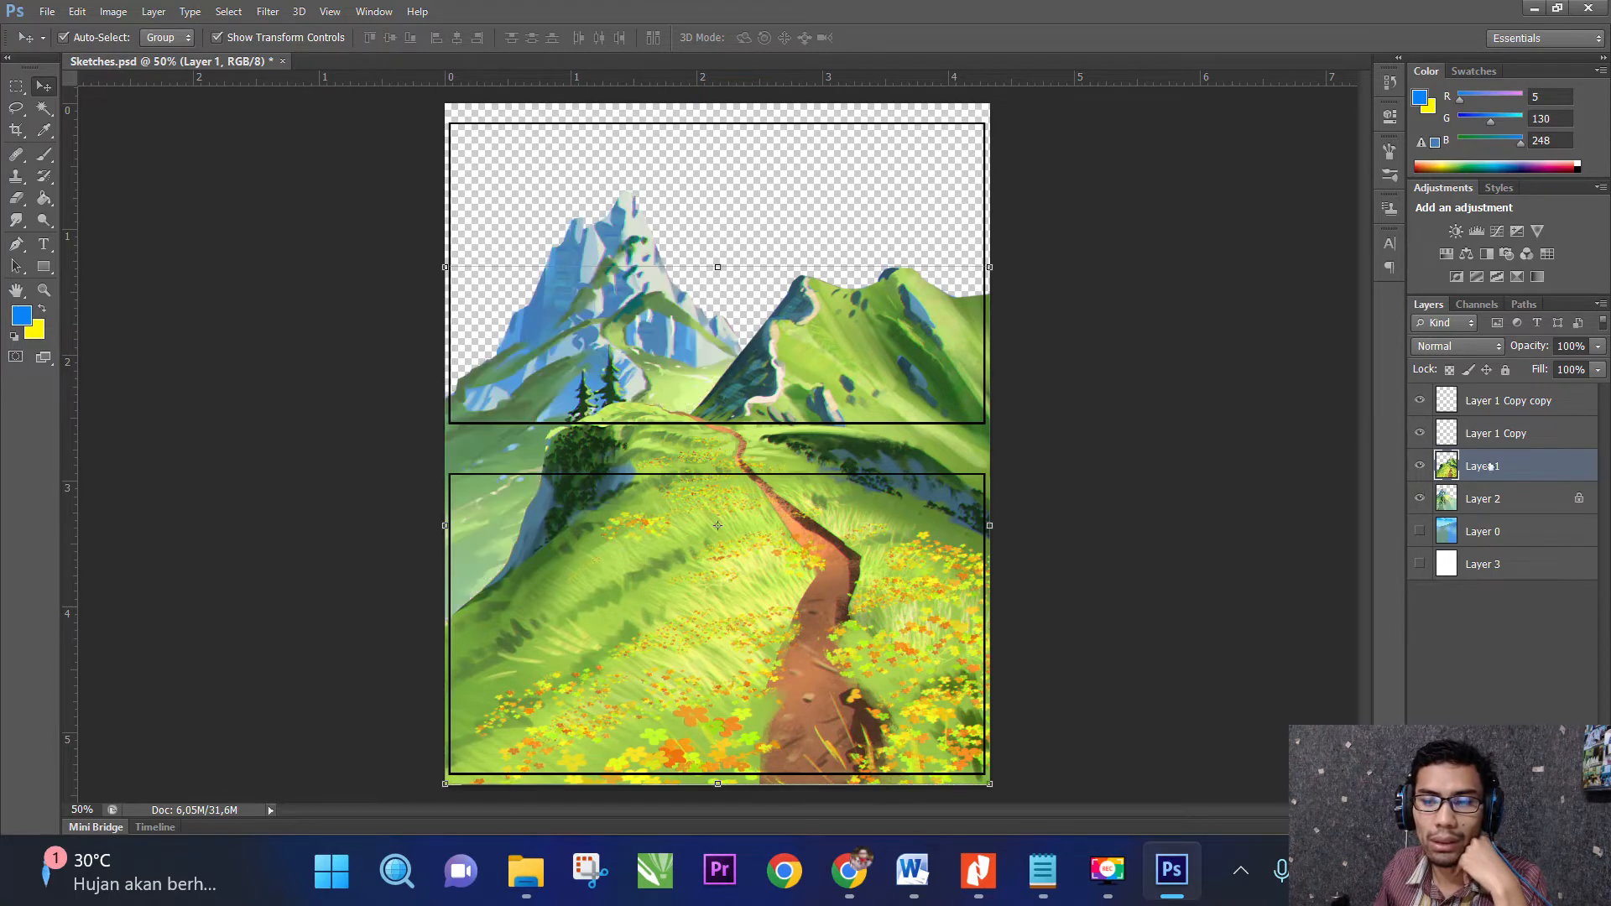
click(1492, 500)
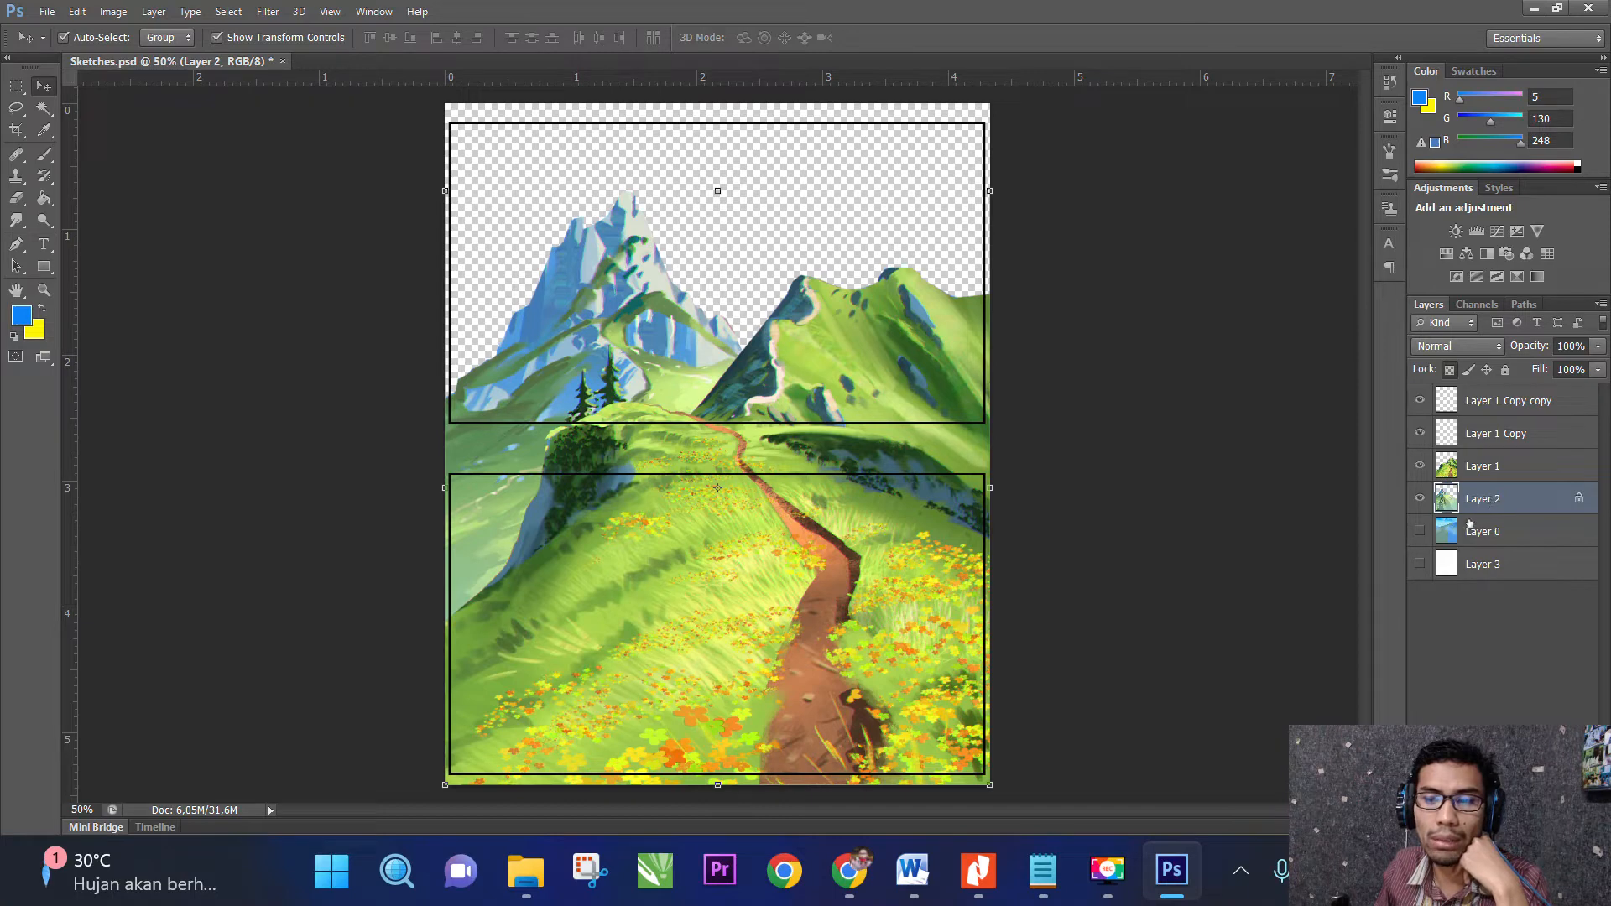
click(1420, 500)
click(1420, 499)
click(1420, 500)
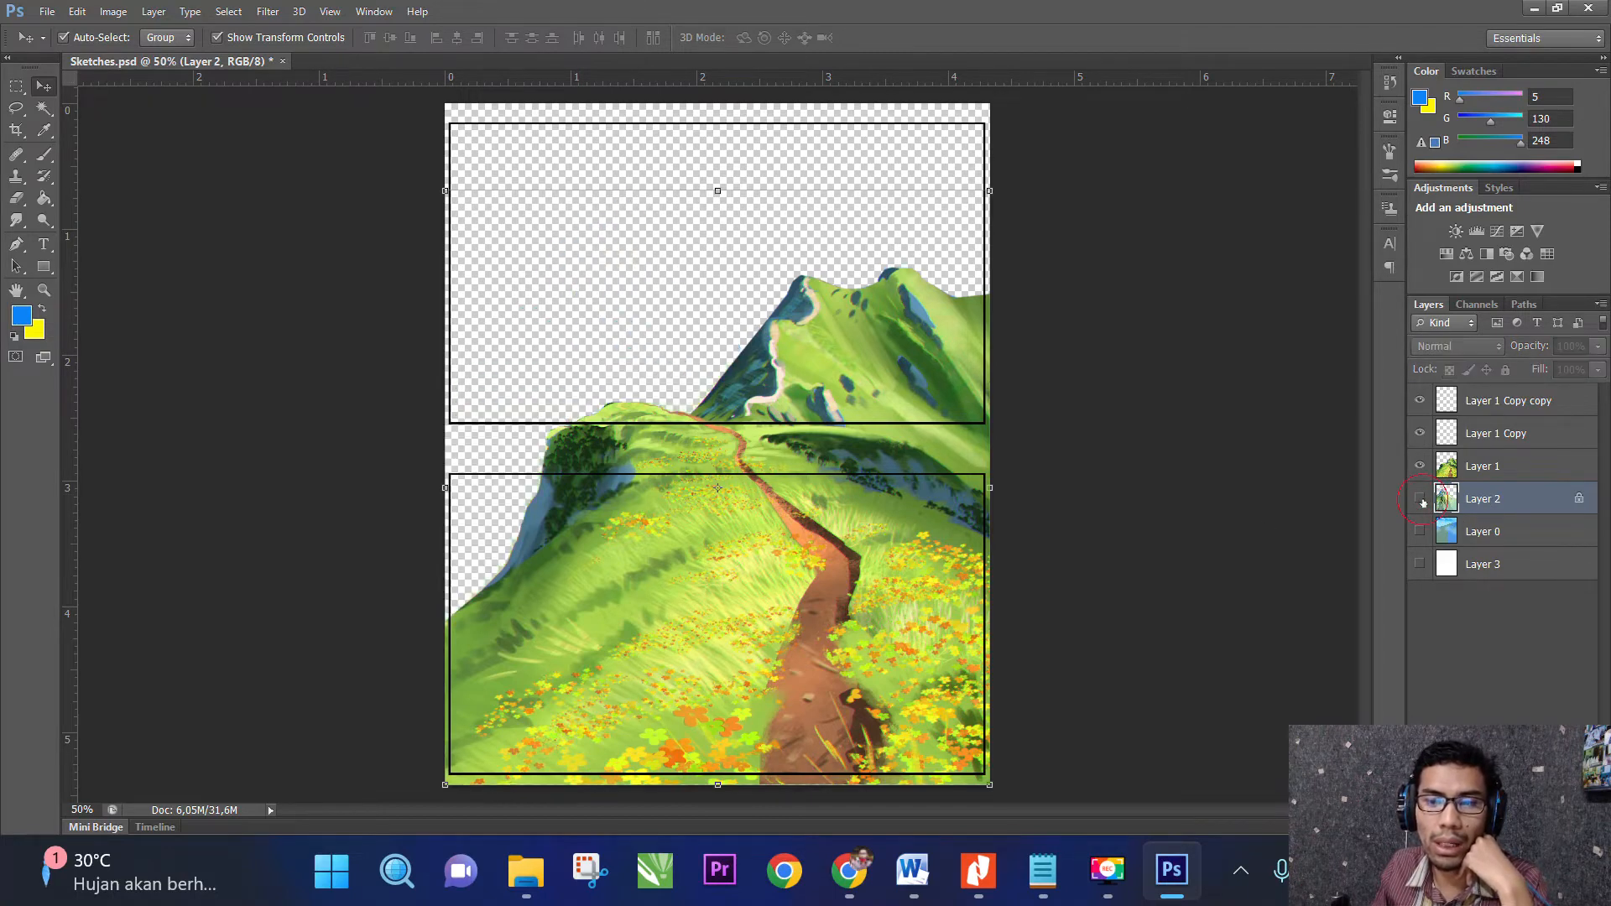
click(1420, 499)
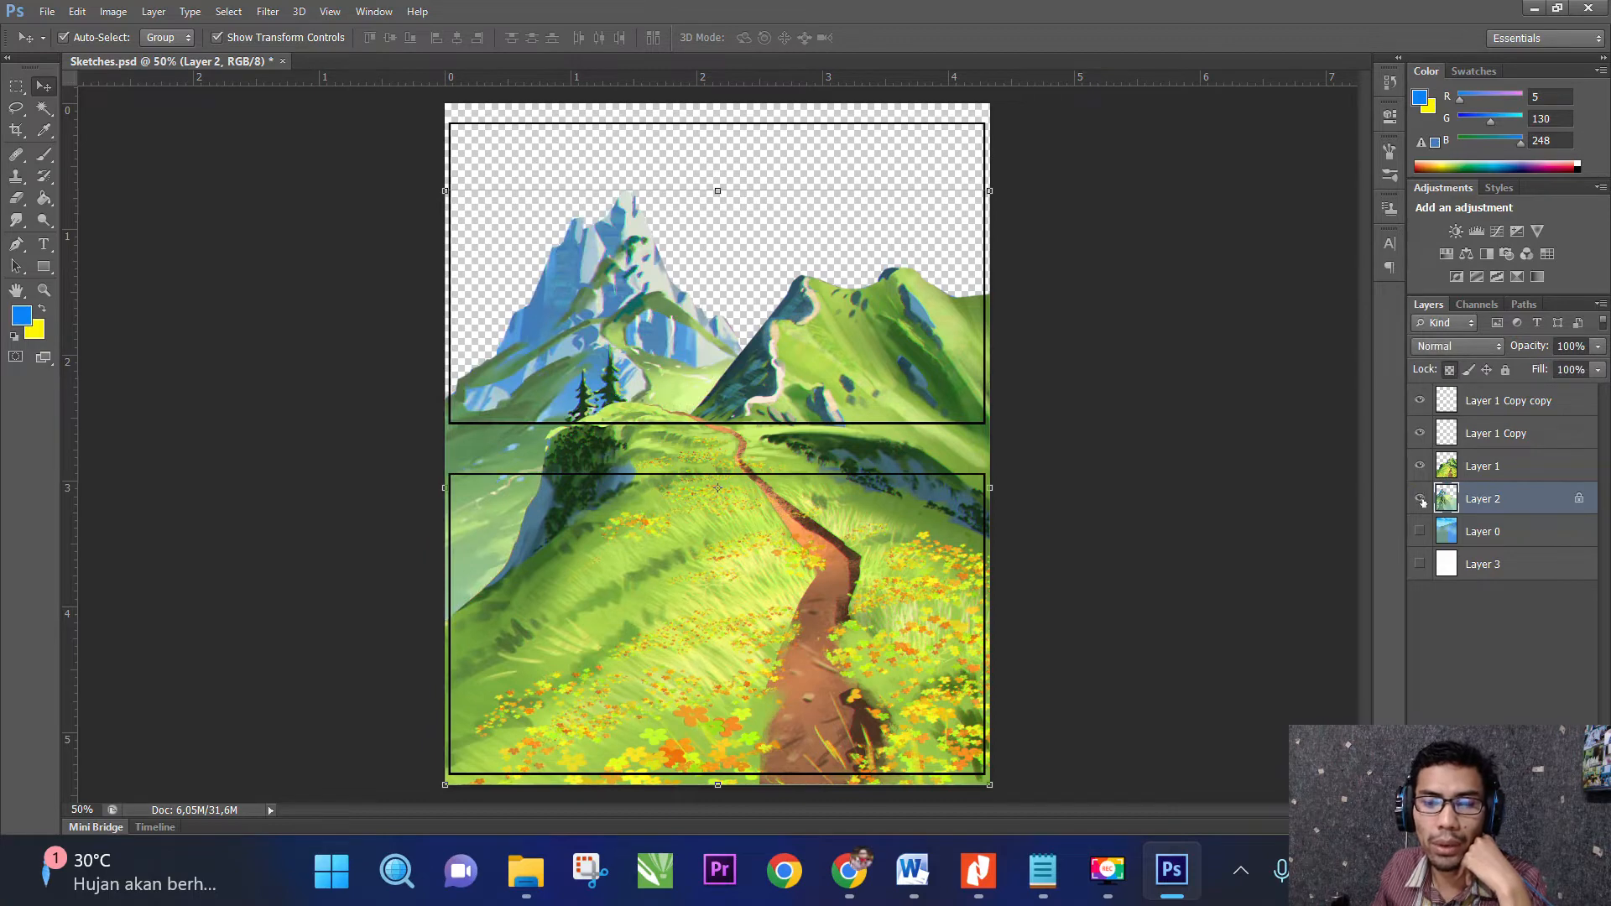
click(1420, 499)
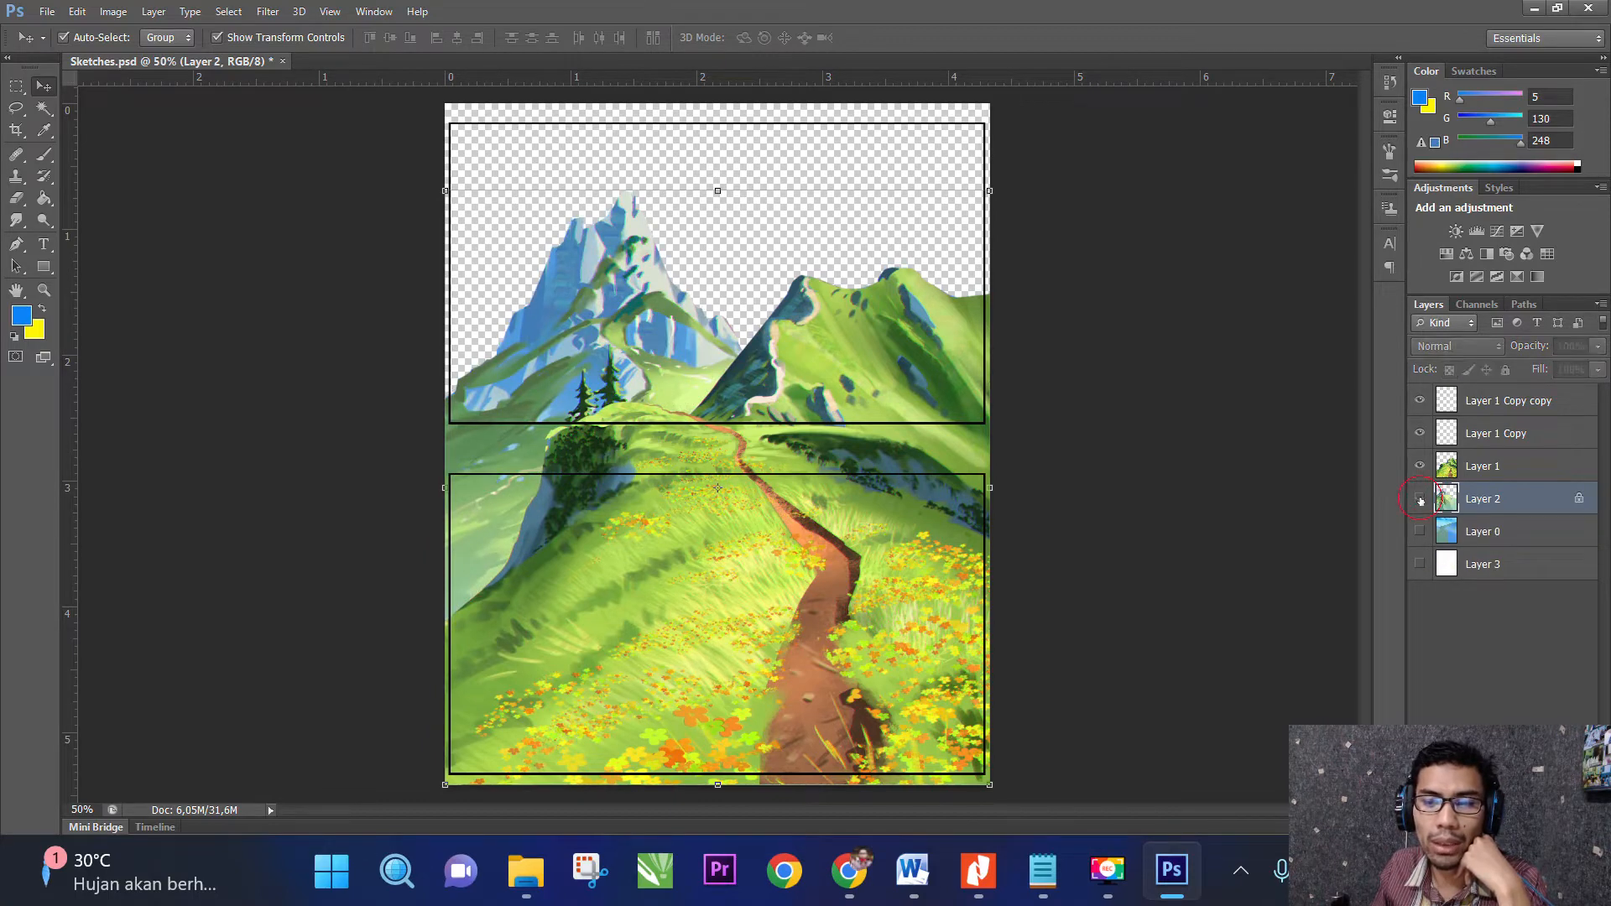
click(1420, 500)
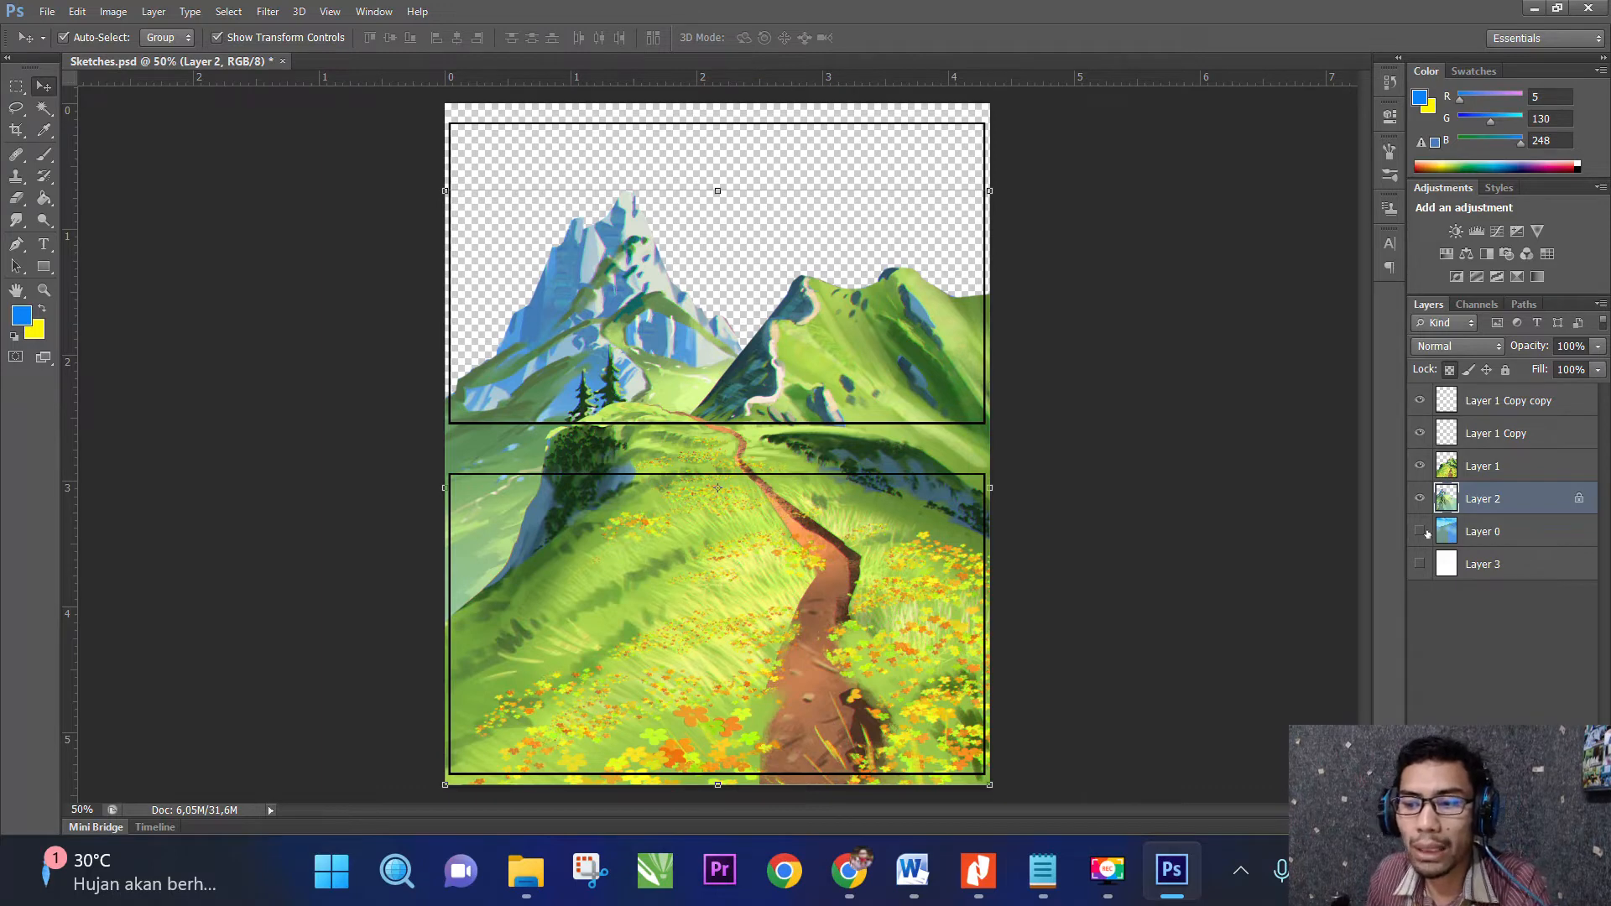
Select Layer 0 and toggle its visibility to examine the sky background, leaving the layer hidden.
click(1420, 531)
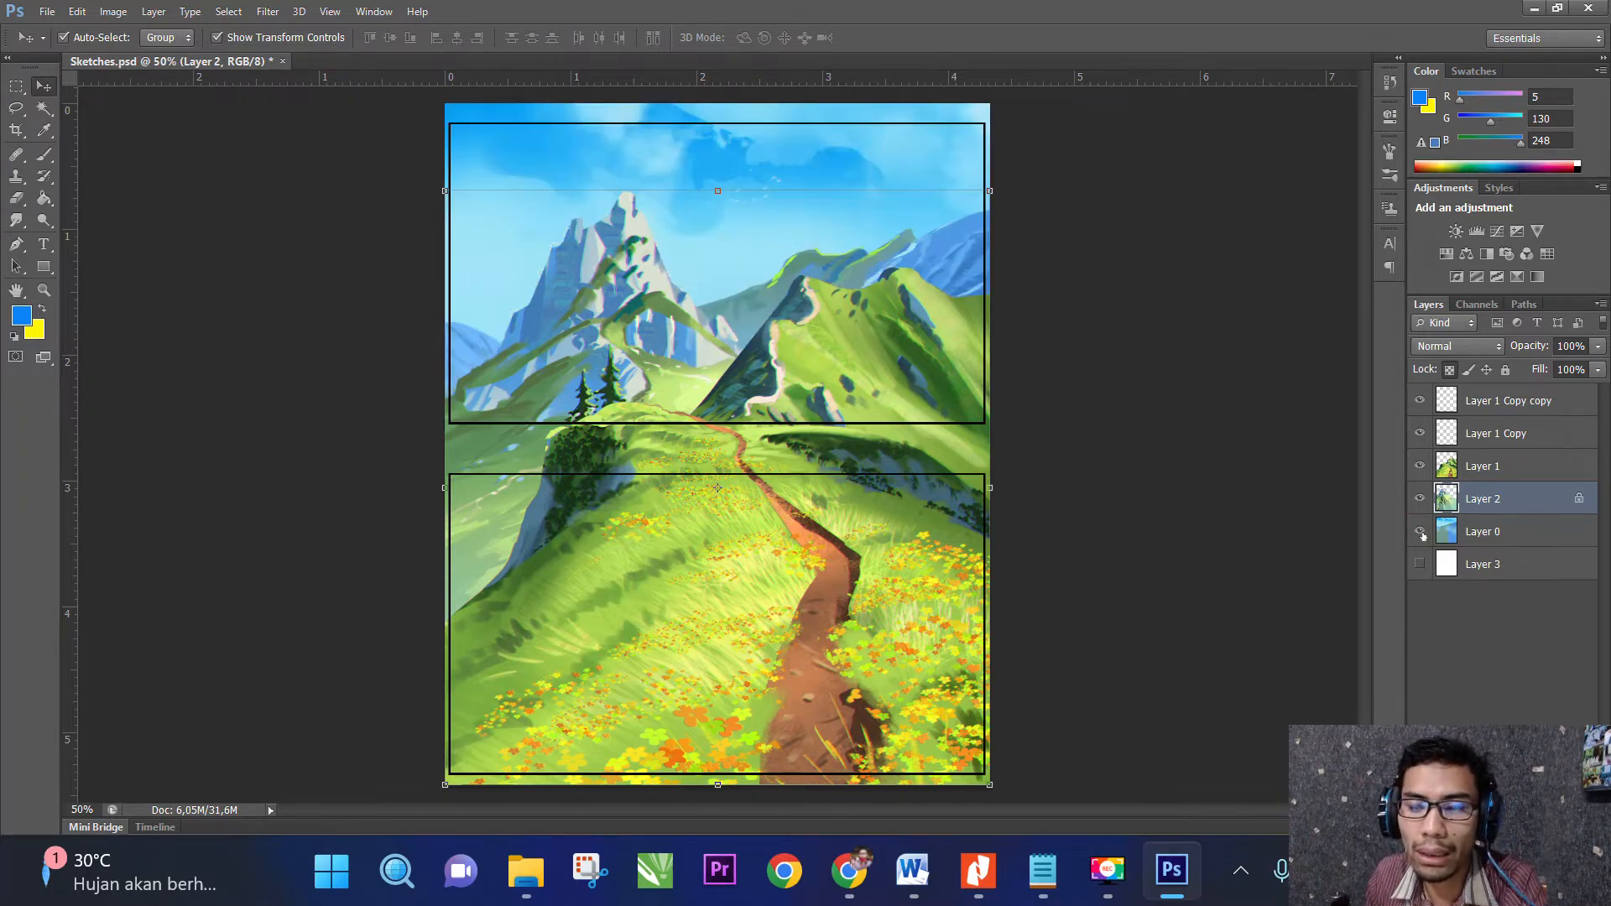
click(1420, 531)
click(1464, 533)
click(1418, 532)
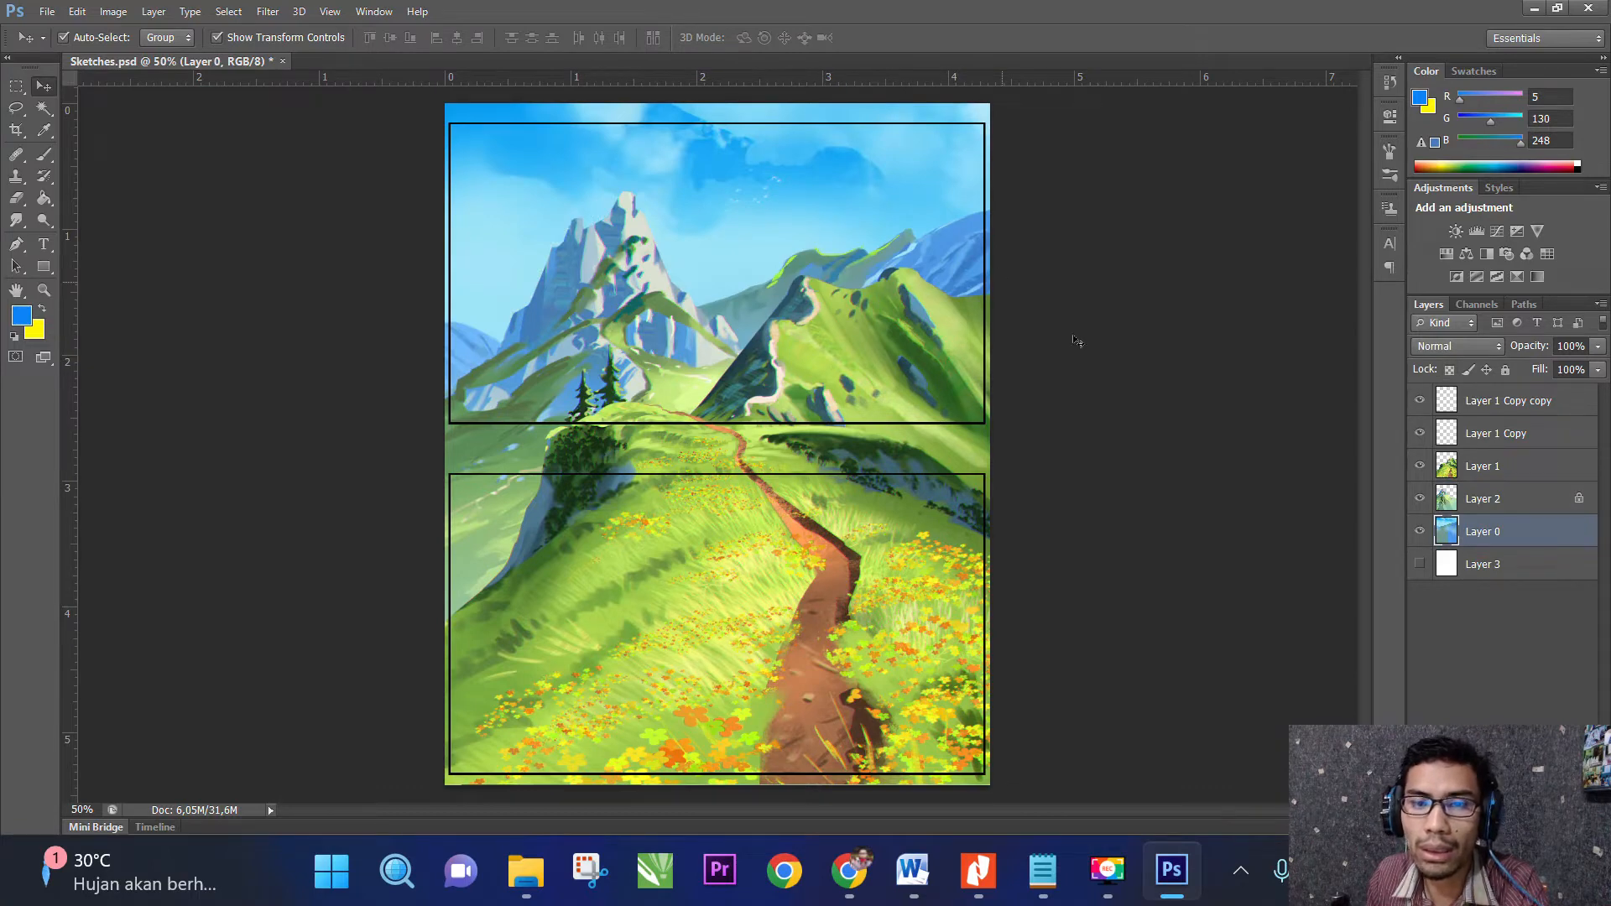
click(1420, 532)
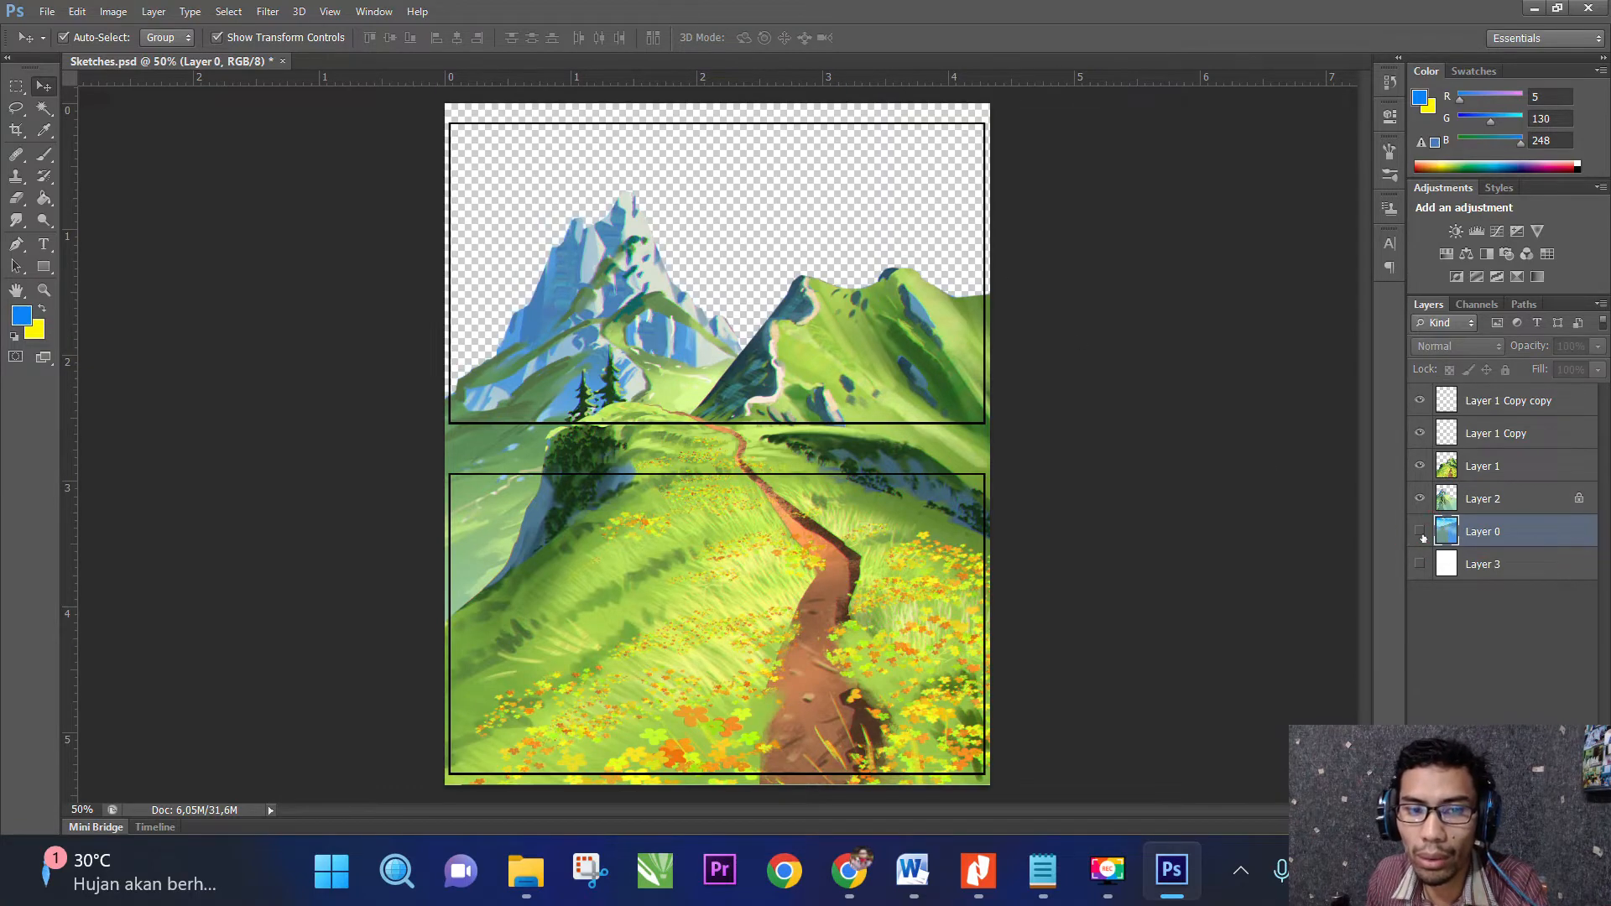
Show Layer 0 and briefly hide Layer 2 and Layer 1 to examine the sky background, leaving all three layers shown.
click(1420, 532)
click(1420, 499)
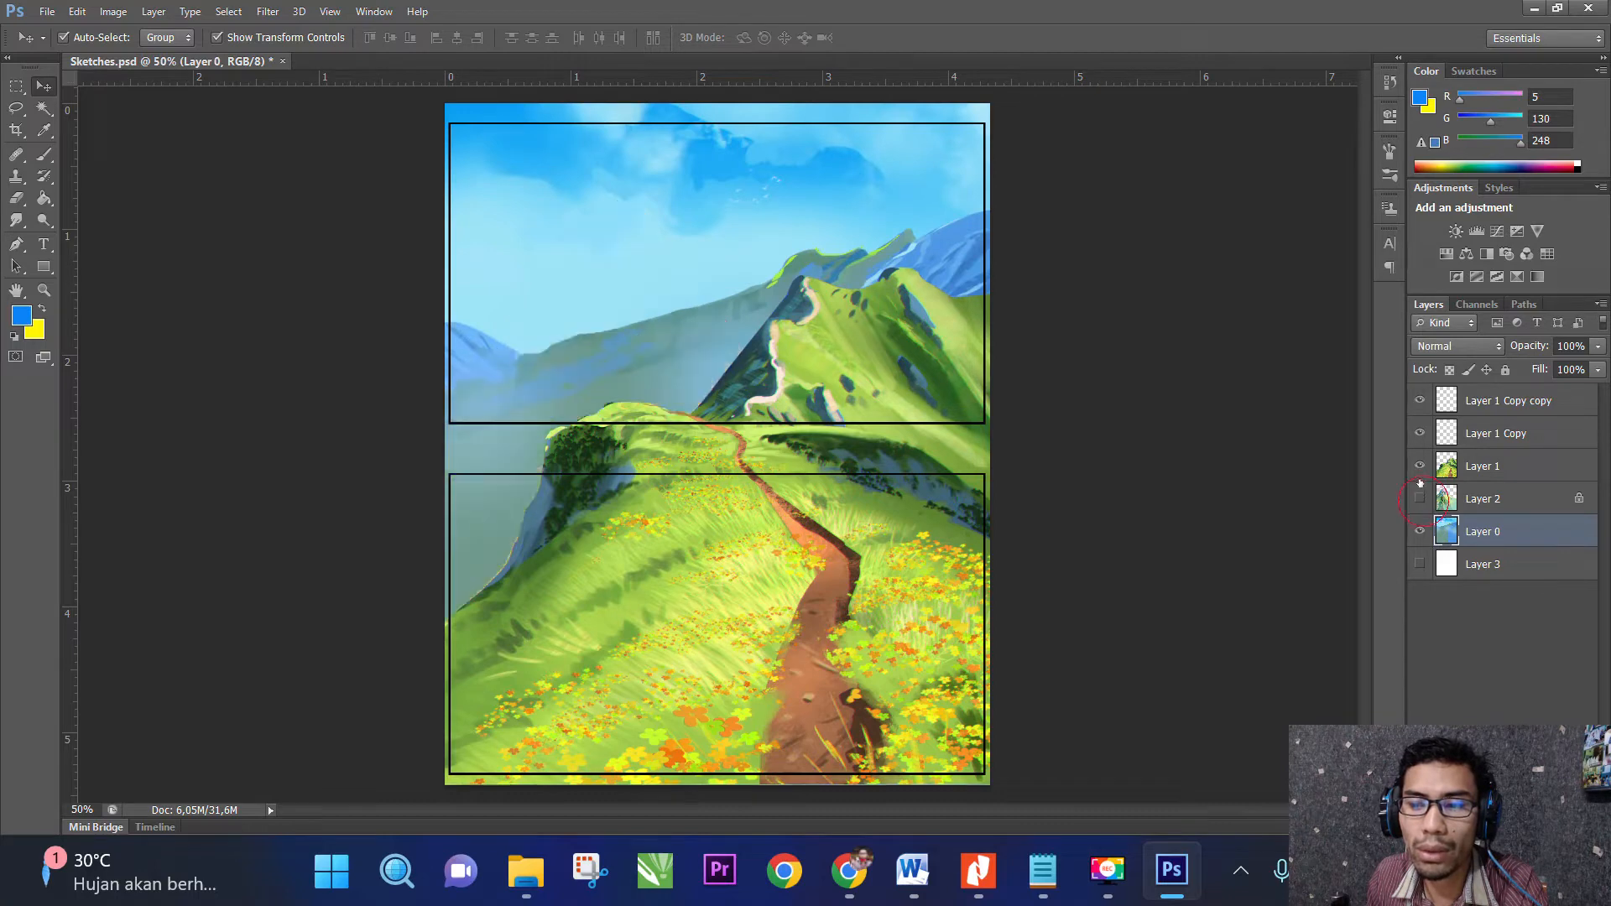
click(1420, 465)
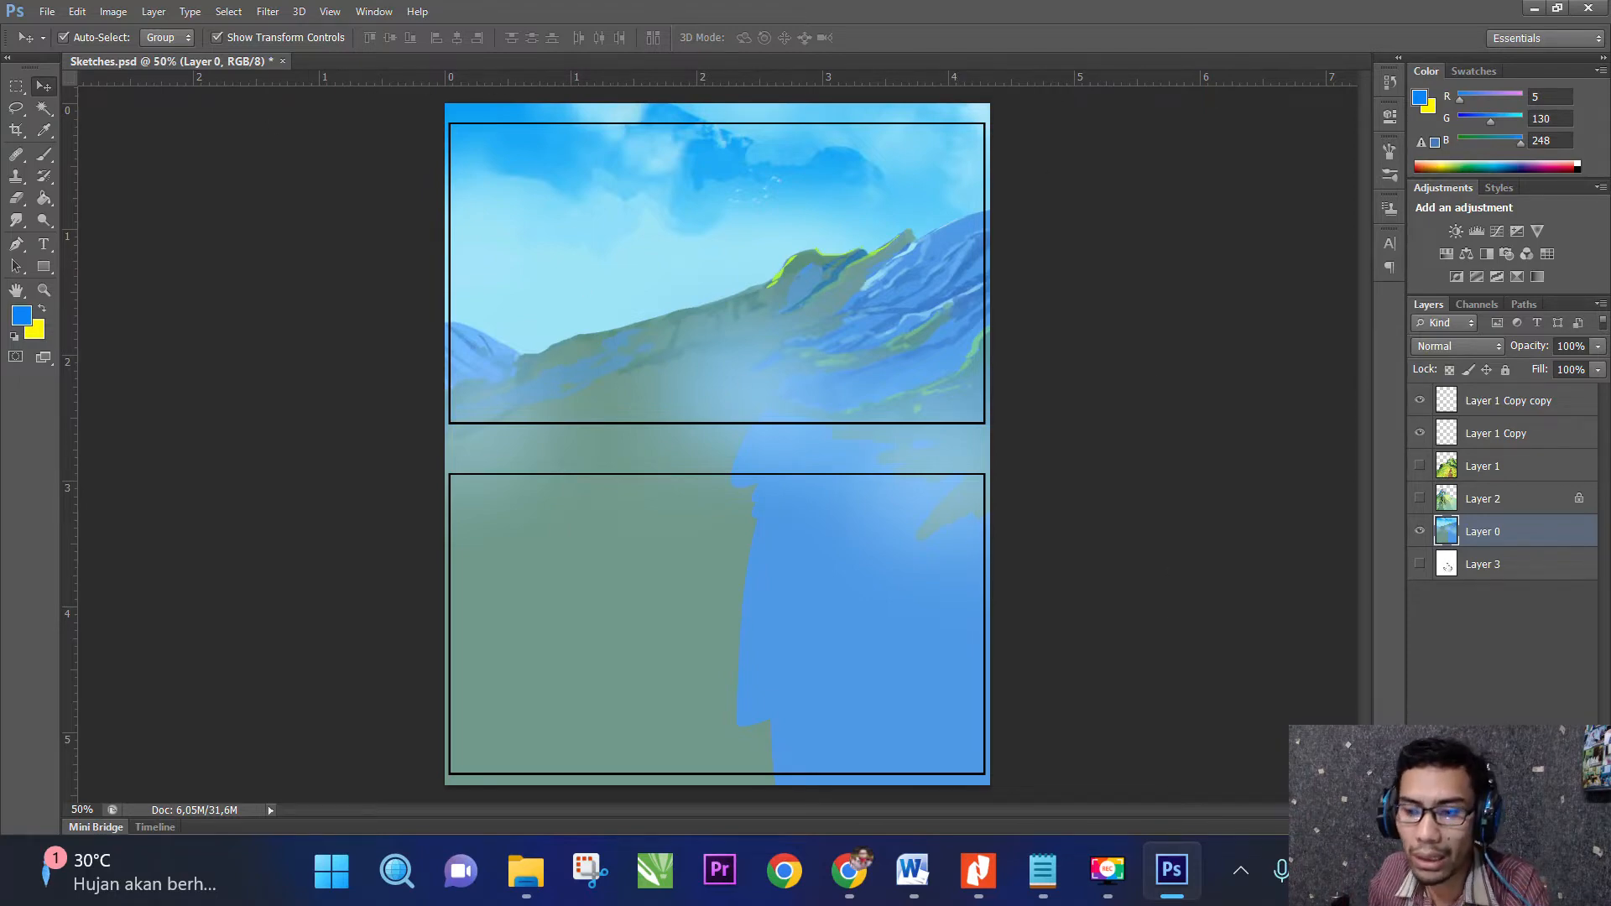
click(1419, 499)
click(1421, 466)
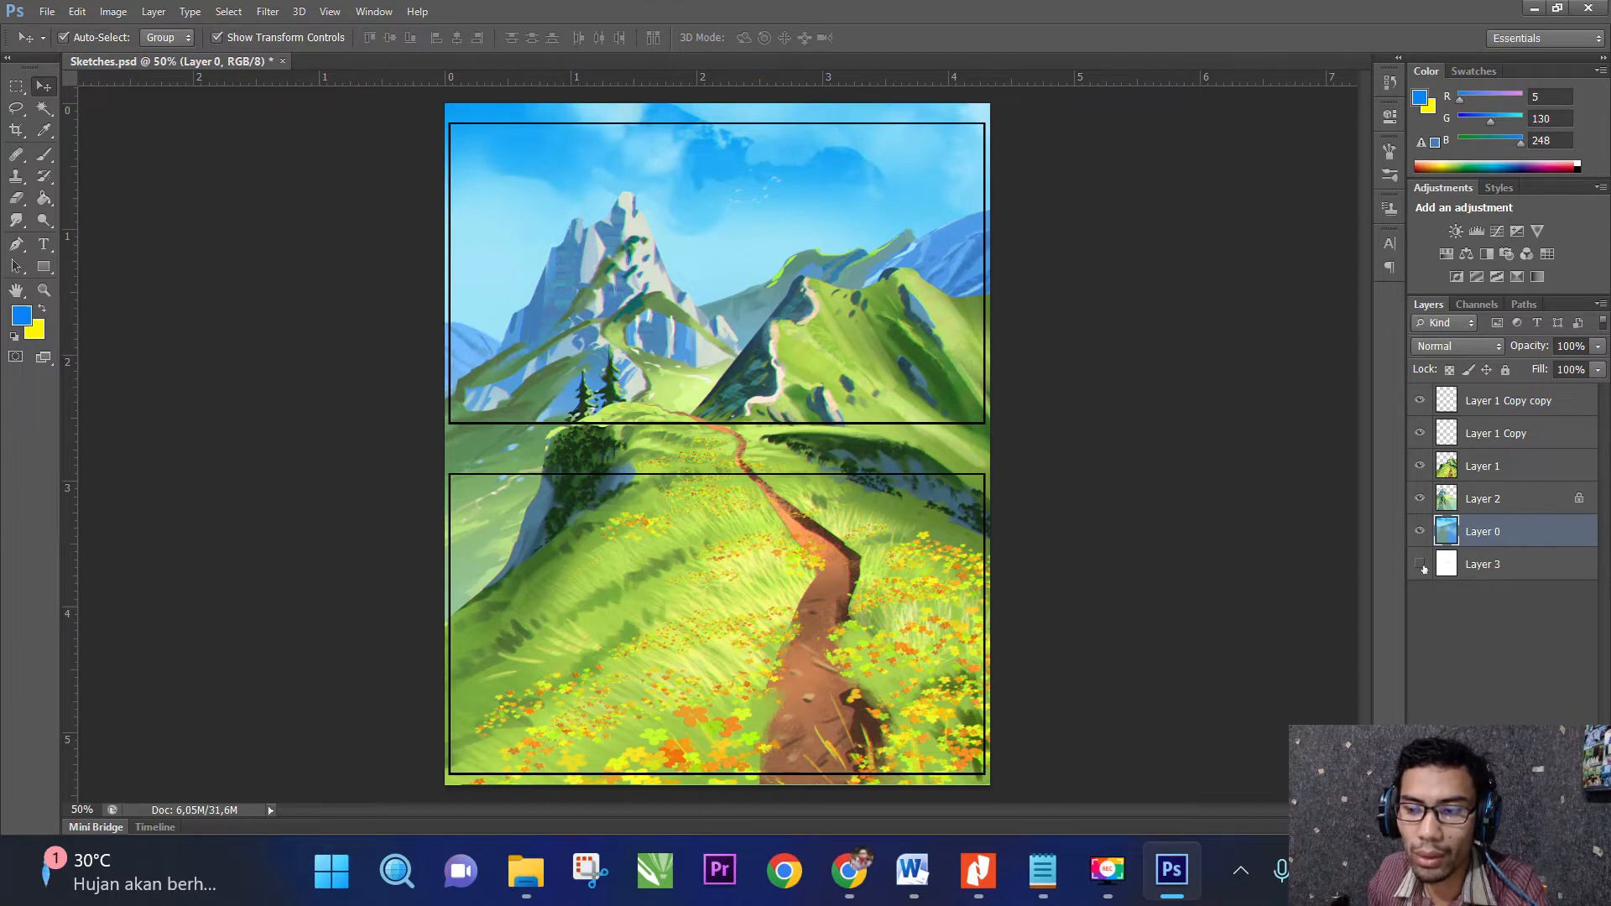
Select the hidden white Layer 3 beneath the artwork and clear the layer selection.
click(1448, 566)
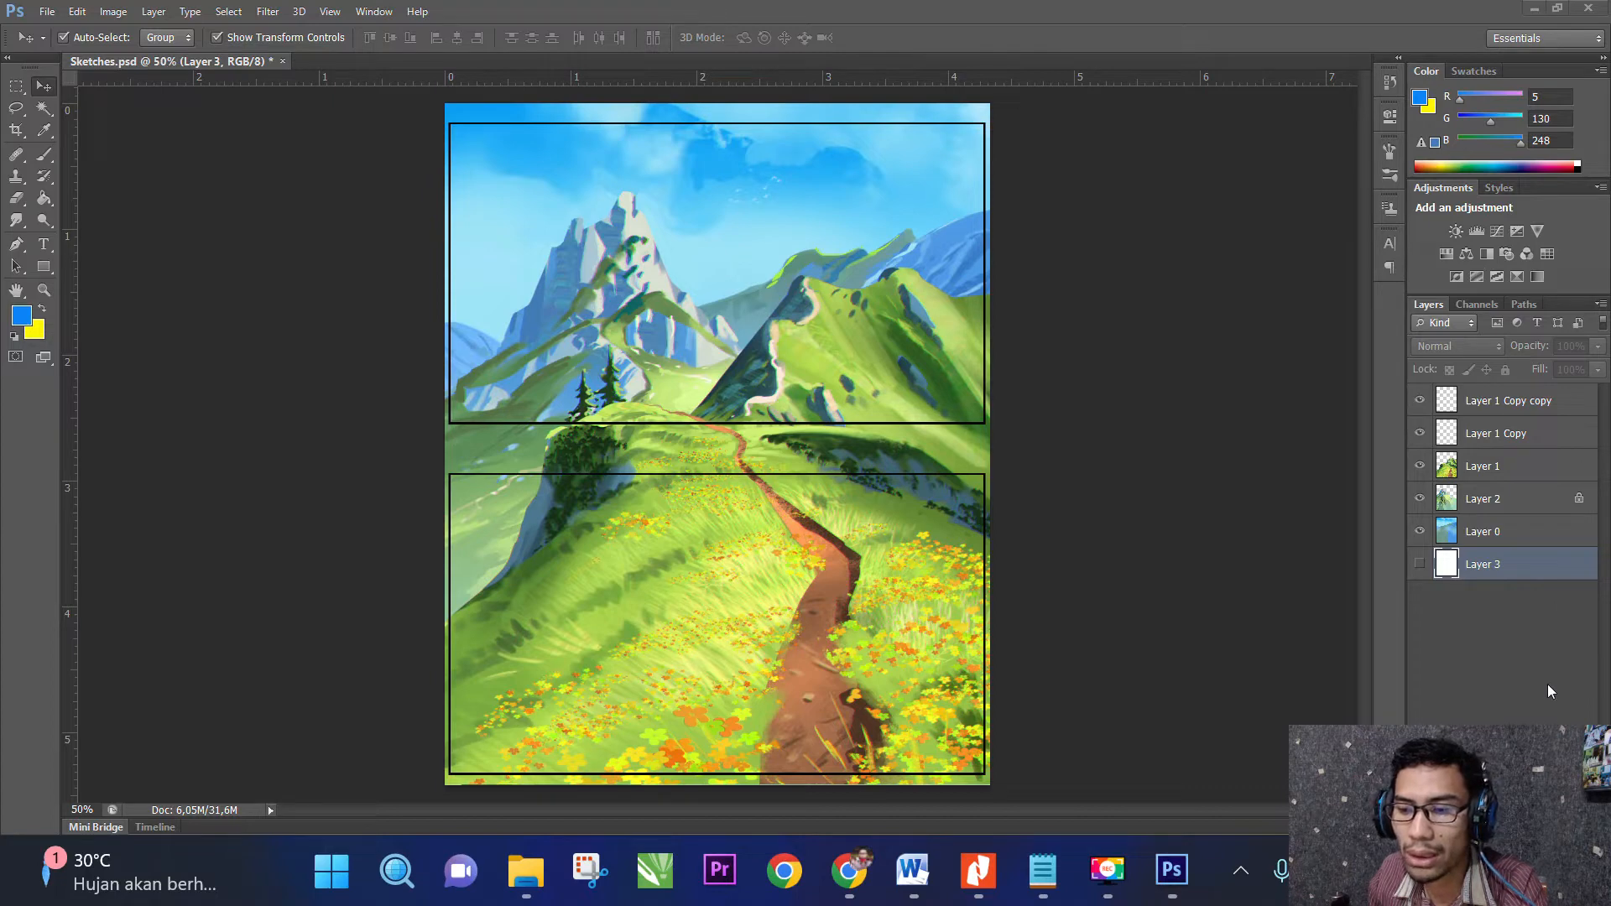
click(1484, 611)
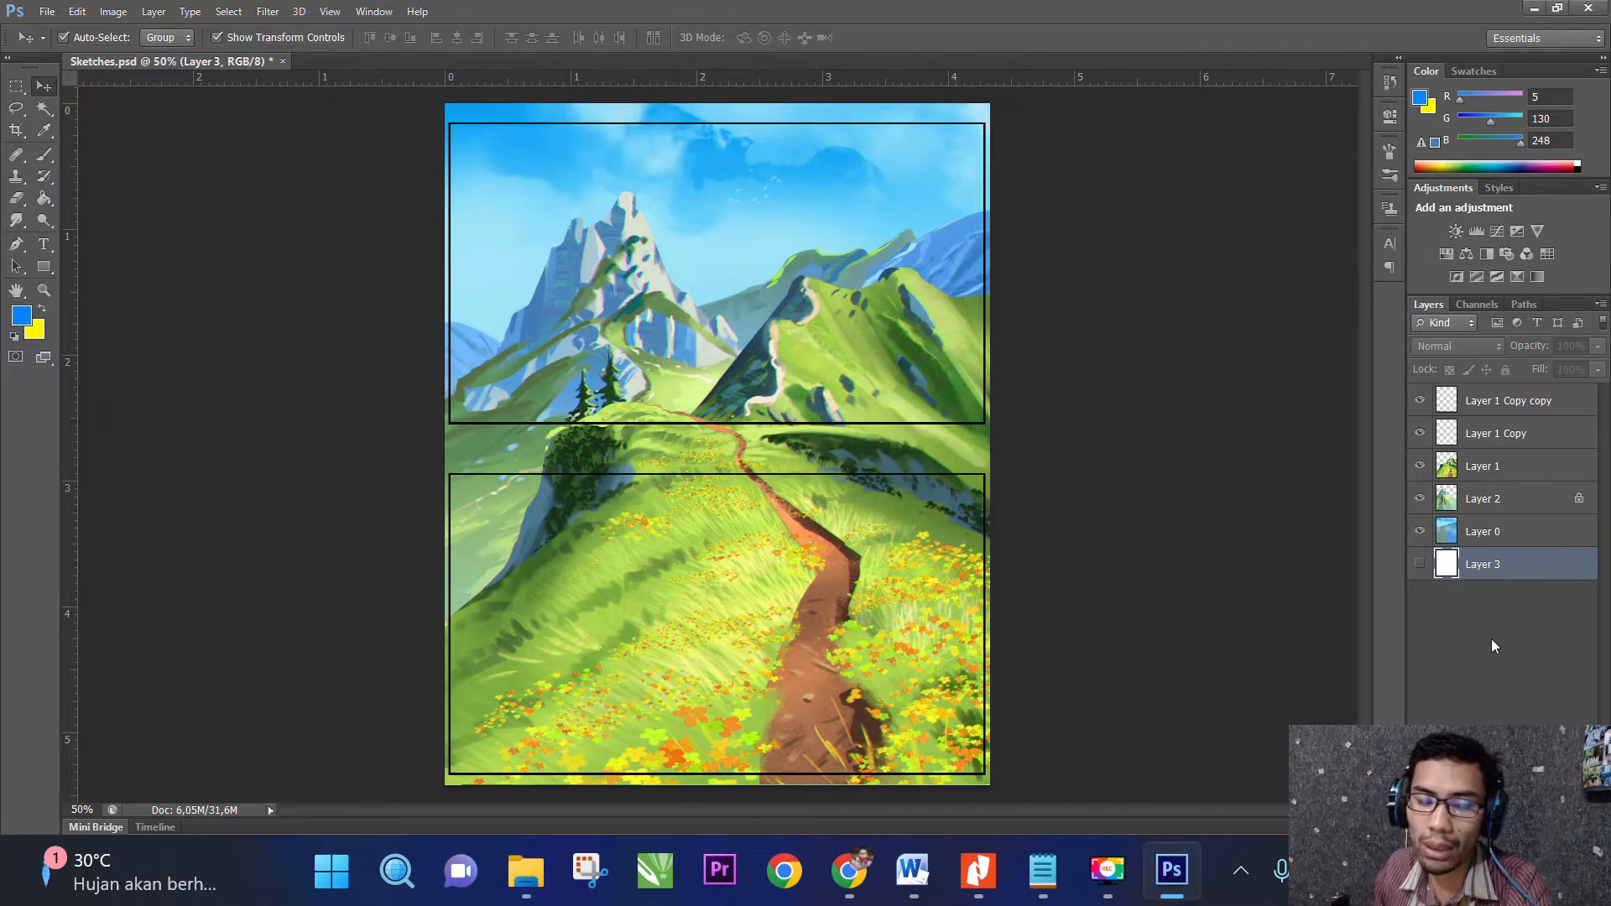
click(1492, 646)
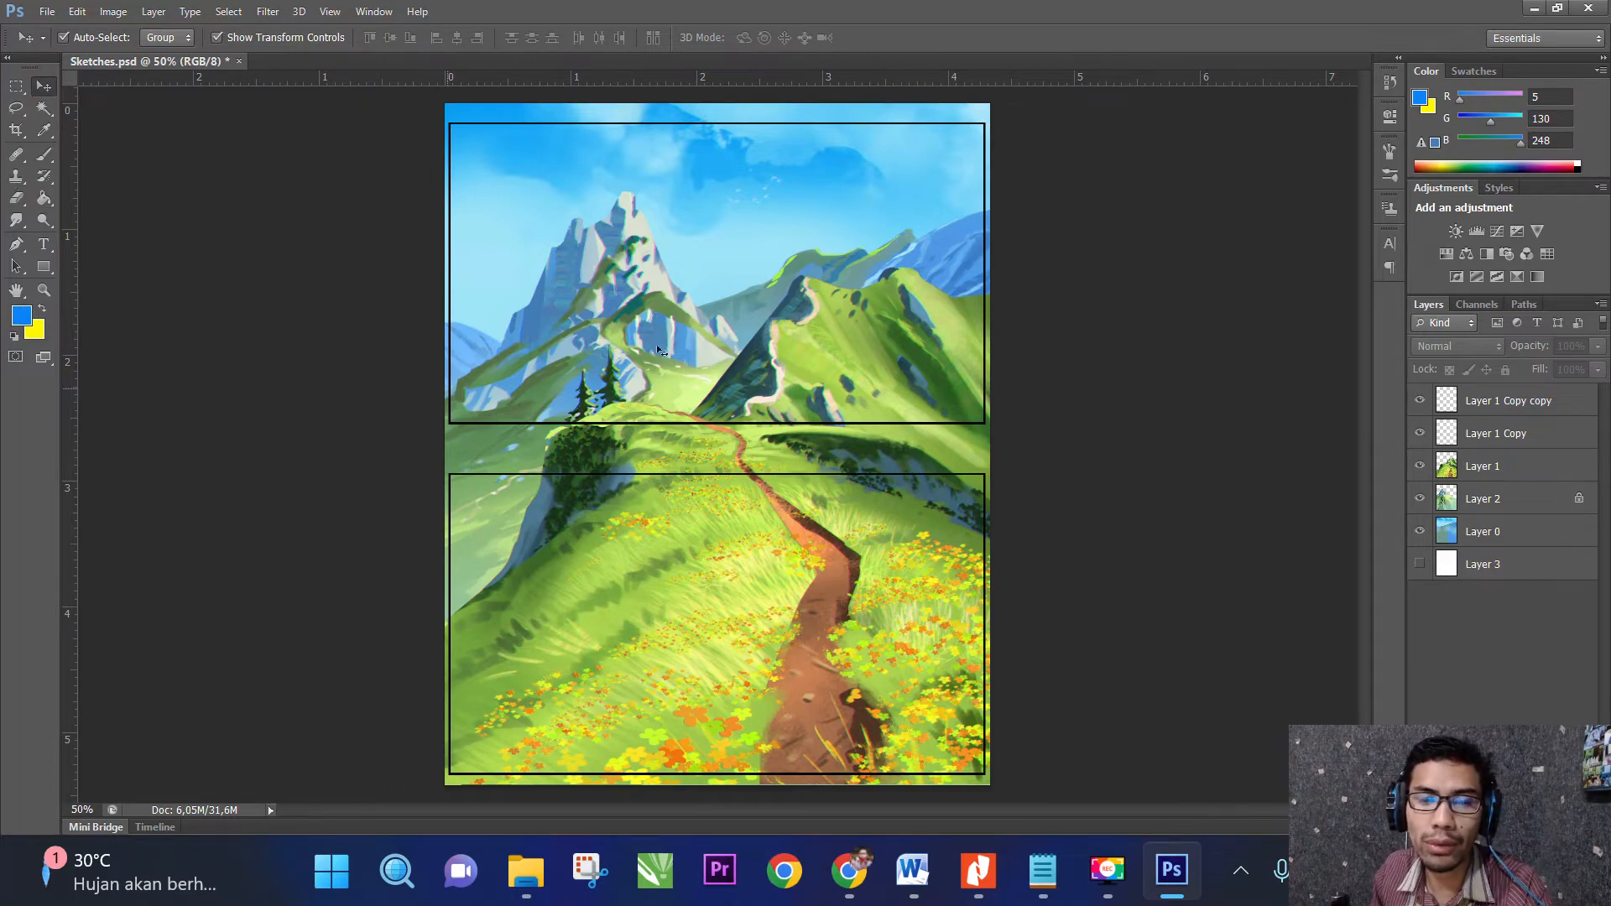
Go through the layer stack one layer at a time, down to Layer 3 and back up to Layer 1 Copy copy.
click(1502, 402)
click(1500, 433)
click(1498, 466)
click(1495, 498)
click(1493, 531)
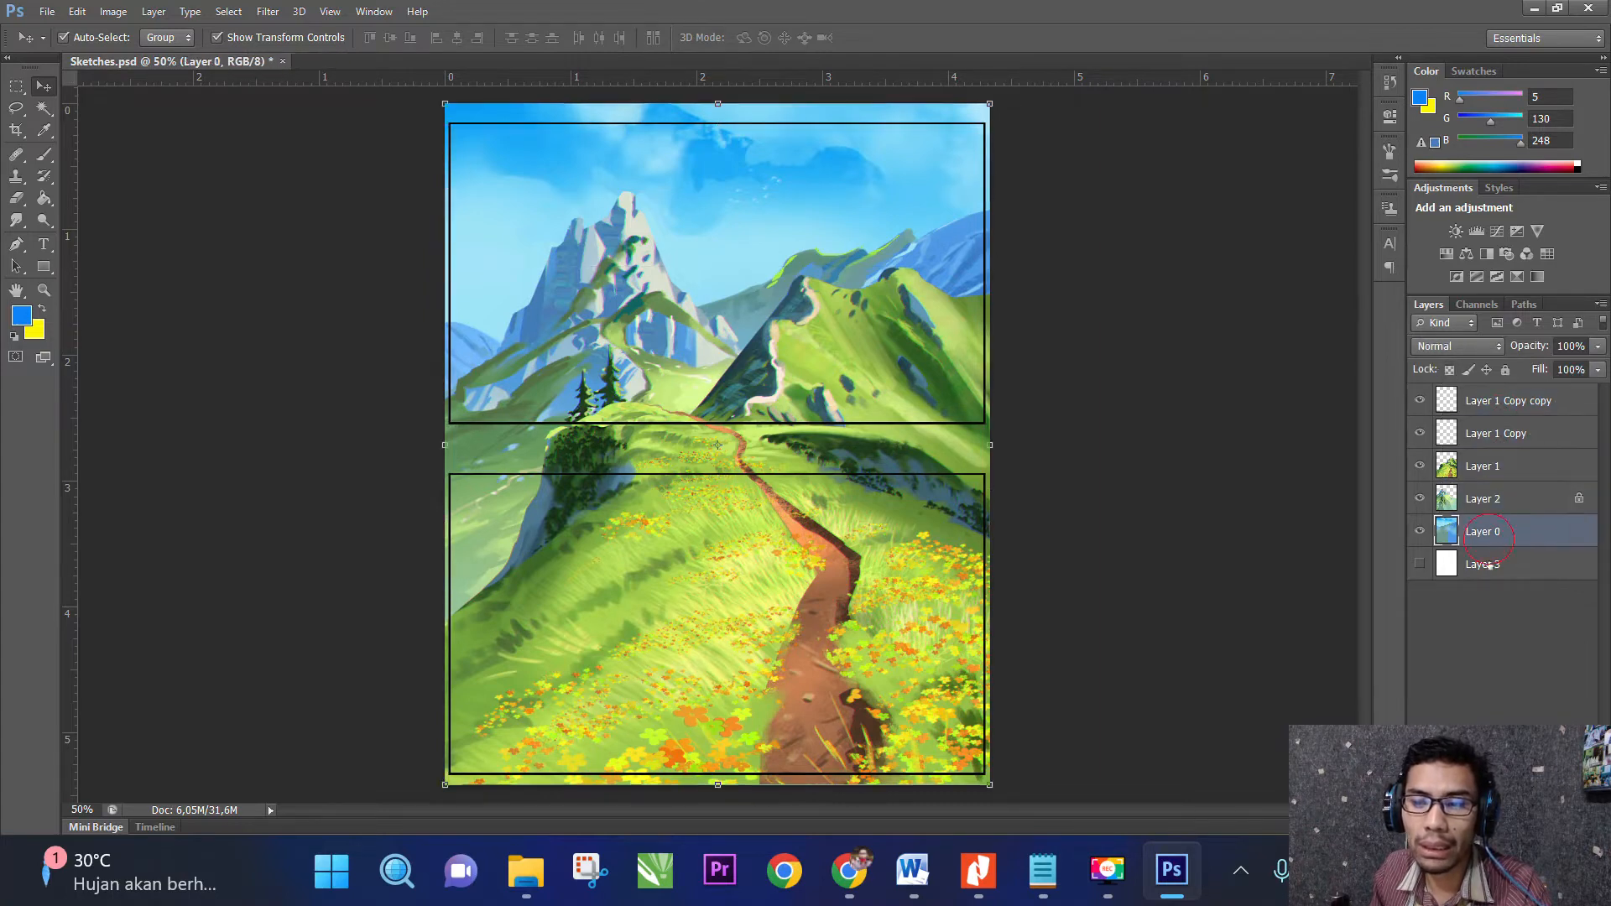
click(1491, 566)
click(1479, 500)
click(1482, 531)
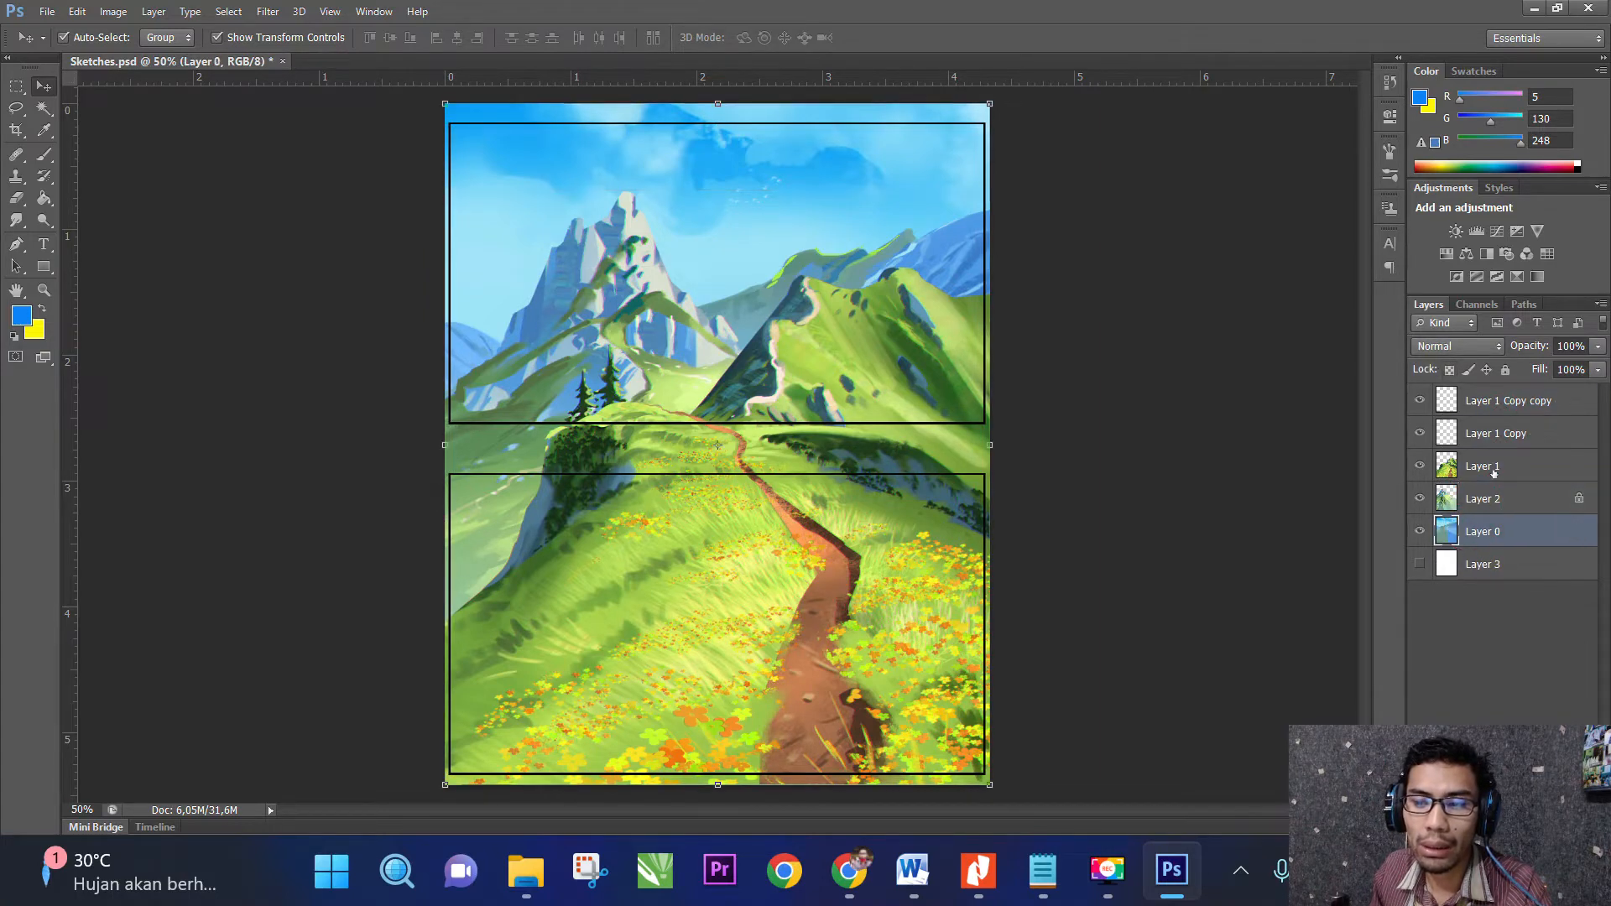
click(1489, 466)
click(1494, 498)
click(1498, 533)
click(1501, 566)
click(1503, 531)
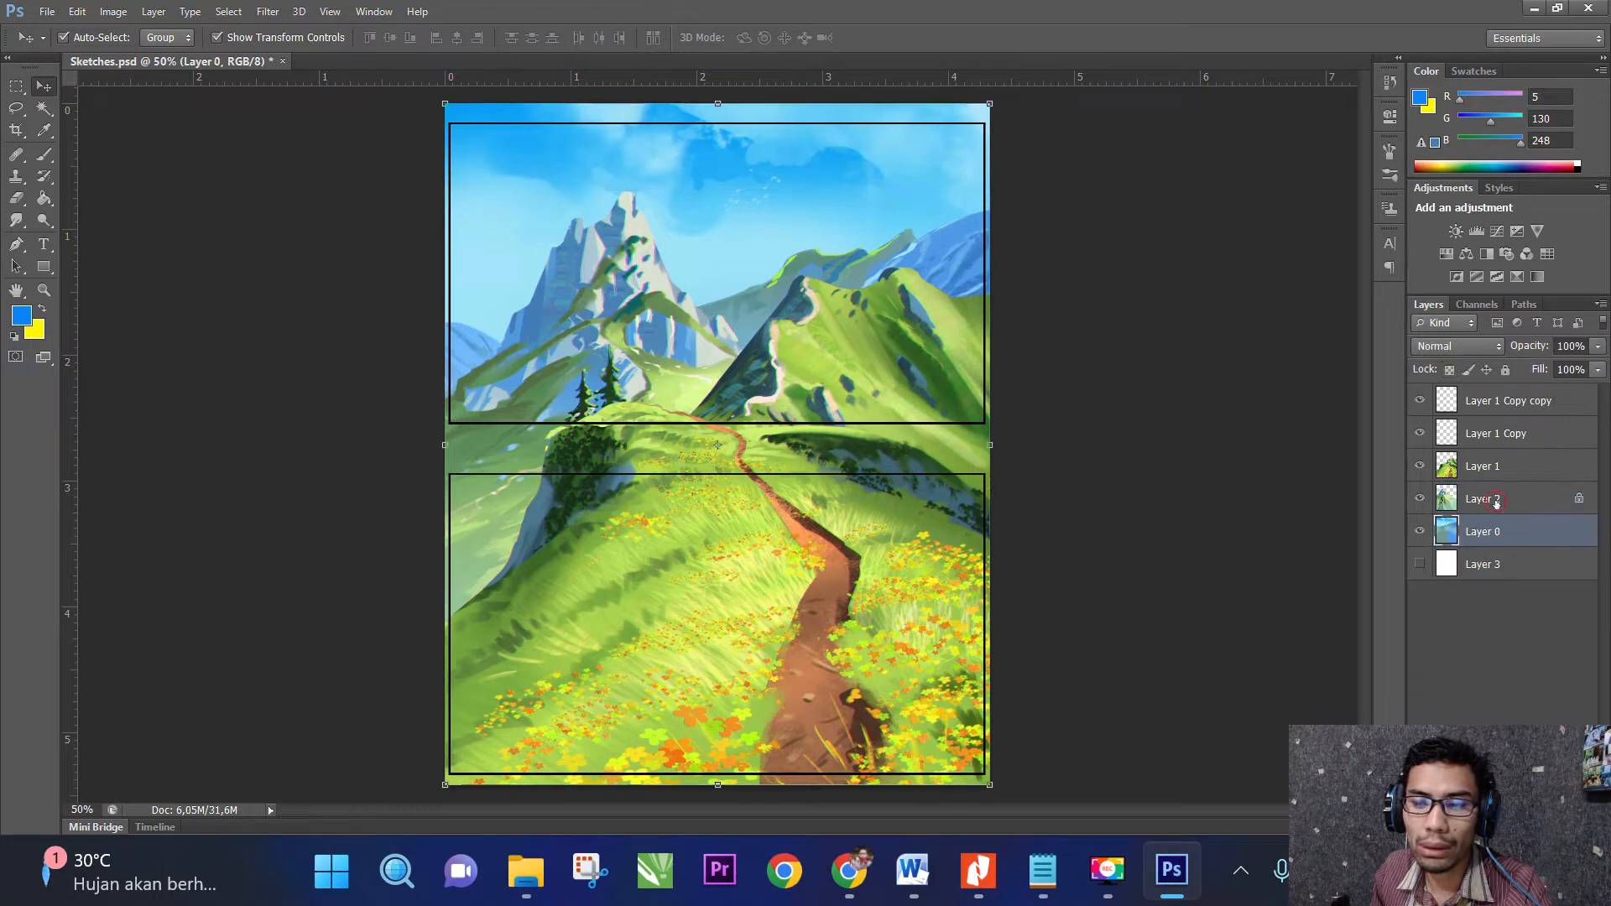
click(1502, 498)
click(1502, 465)
click(1500, 433)
click(1500, 406)
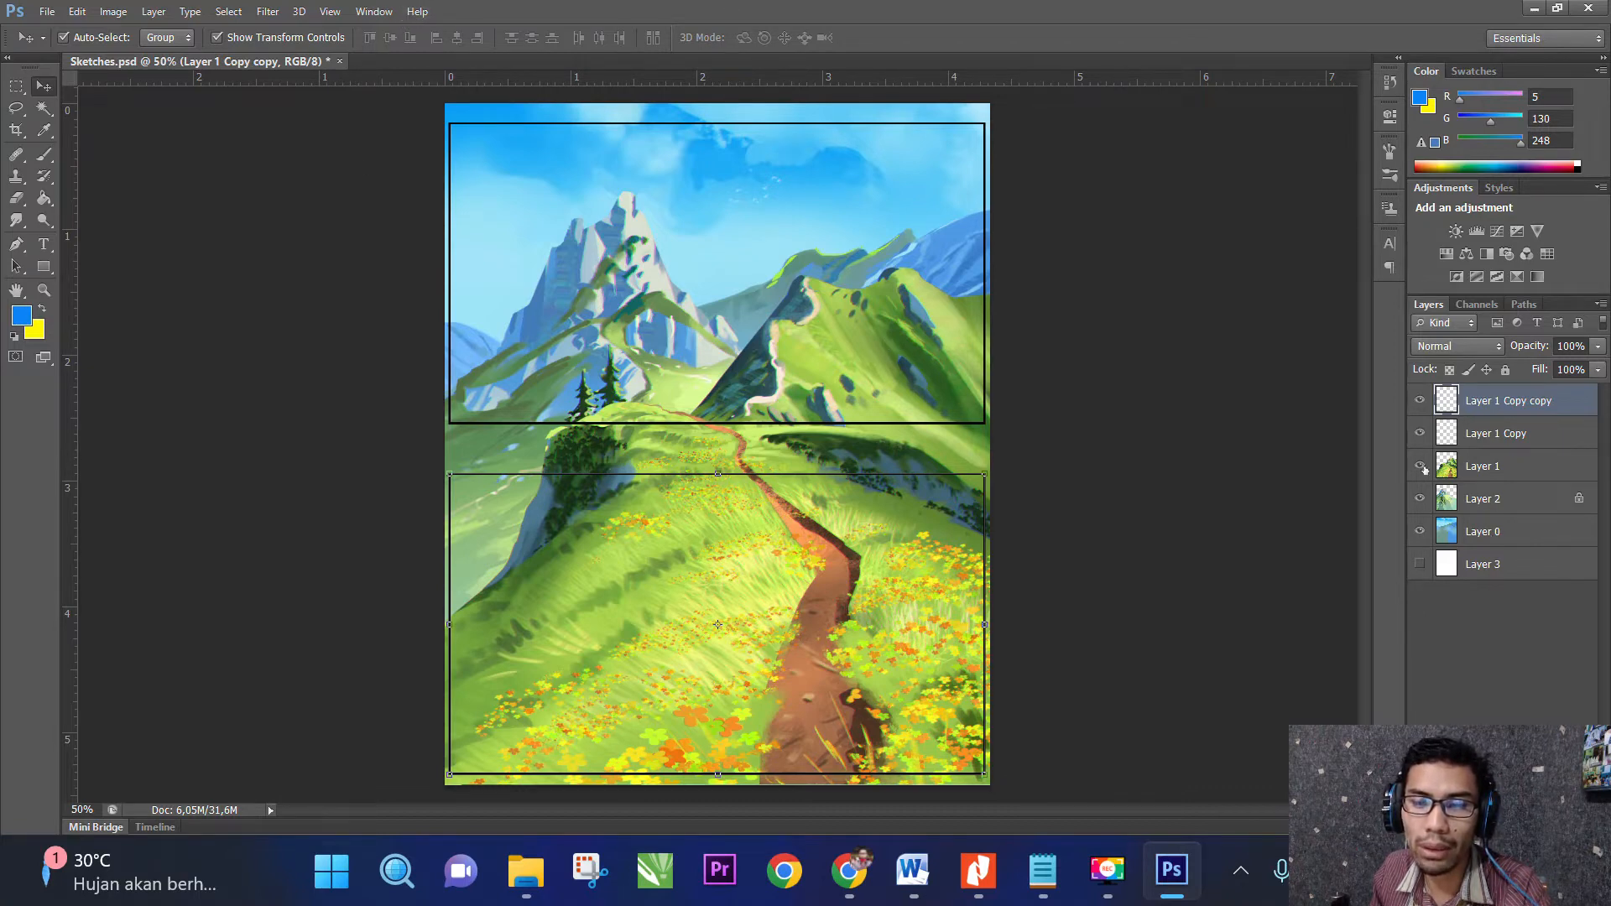
Hide Layer 1 and Layer 2 to view the background alone with the frames, and show both layers again.
click(1420, 466)
click(1420, 499)
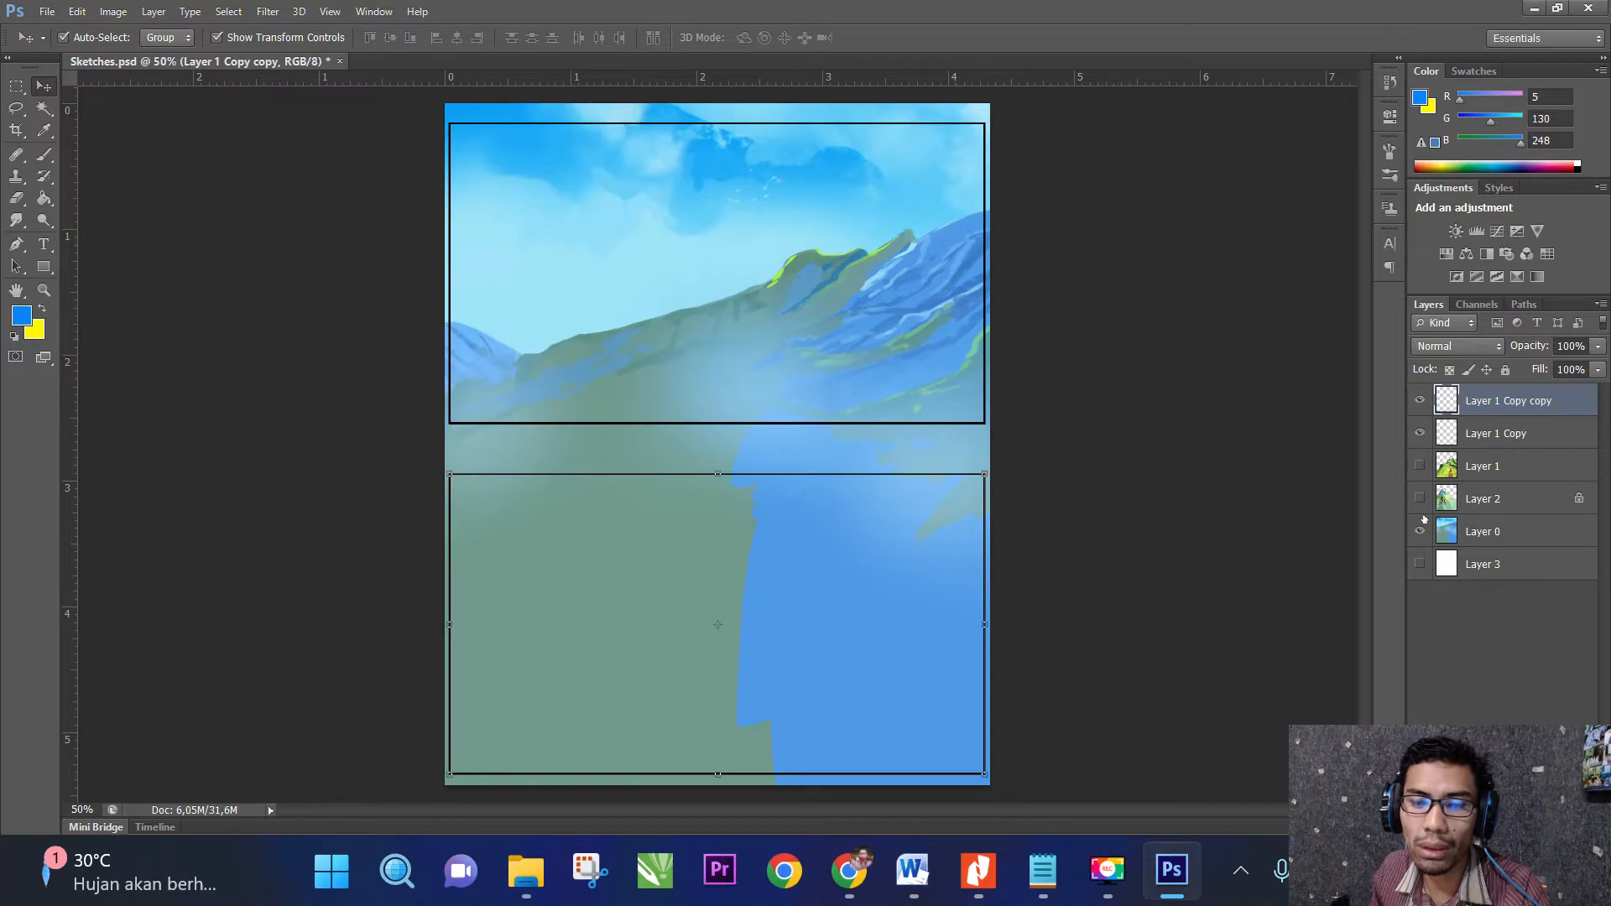
click(1420, 499)
click(1421, 467)
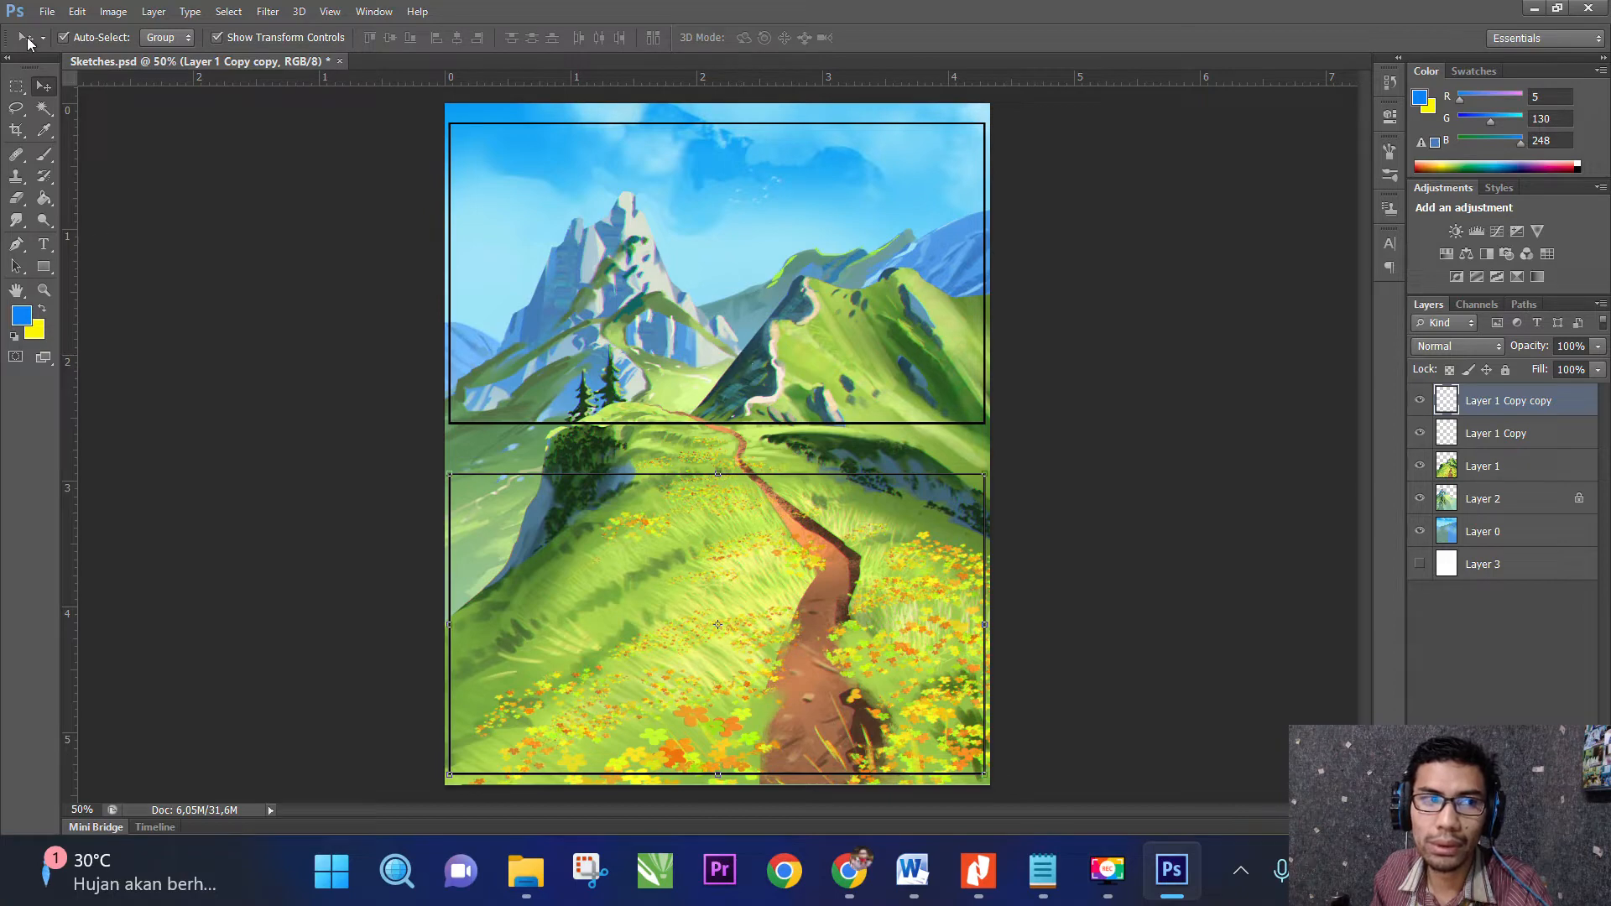
Save Sketches.psd, close Photoshop, and minimize the Gambar Latar folder window.
click(47, 12)
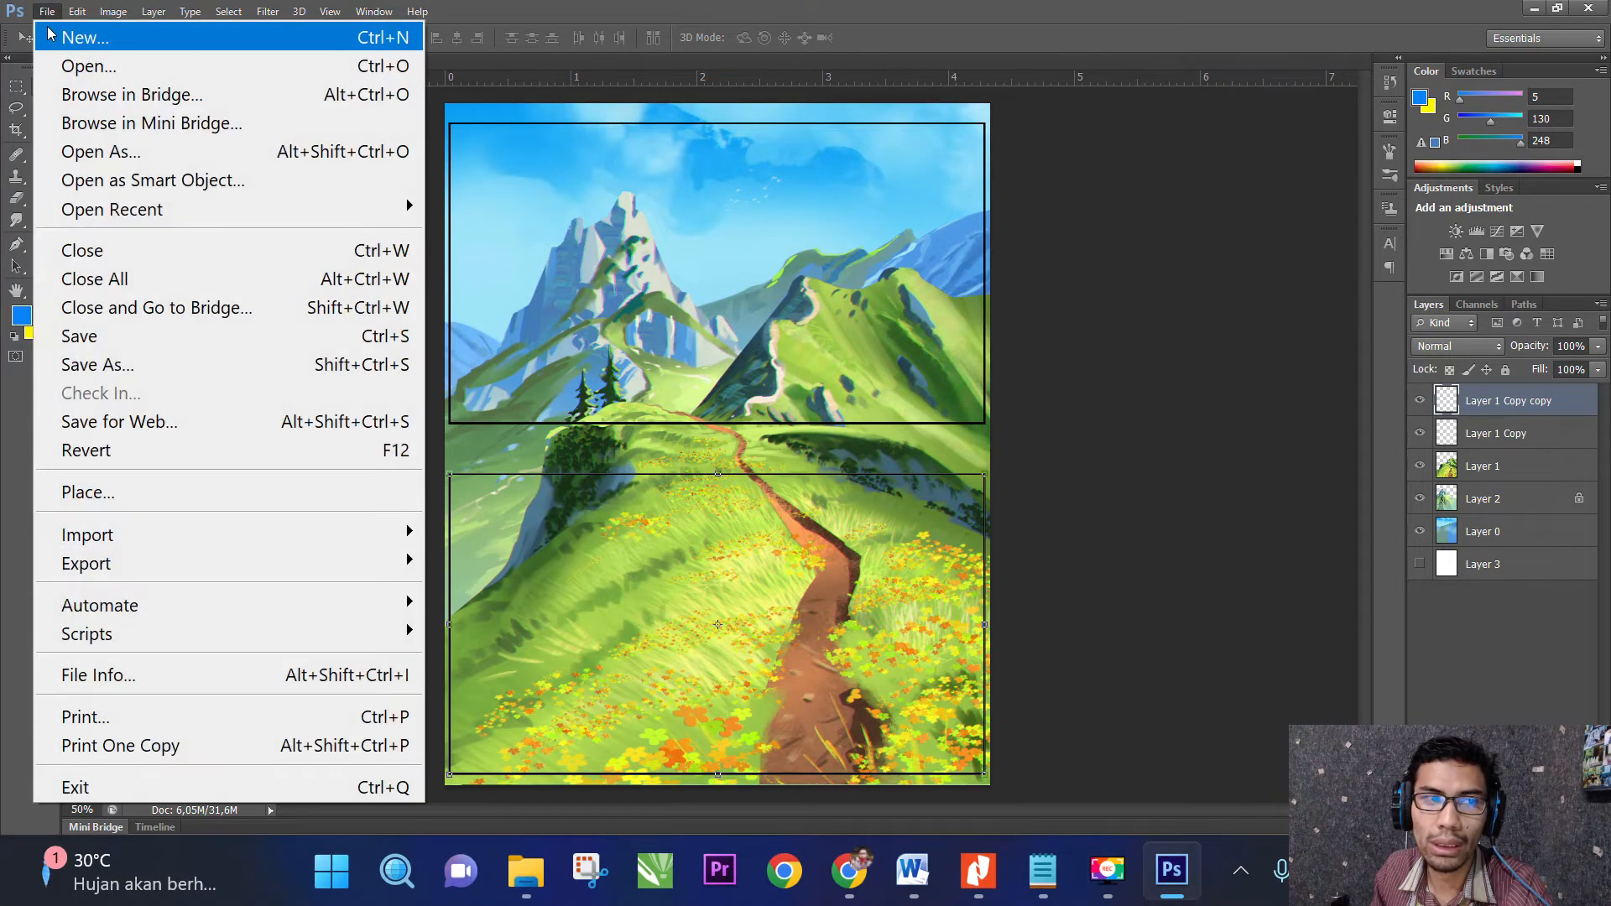
click(111, 336)
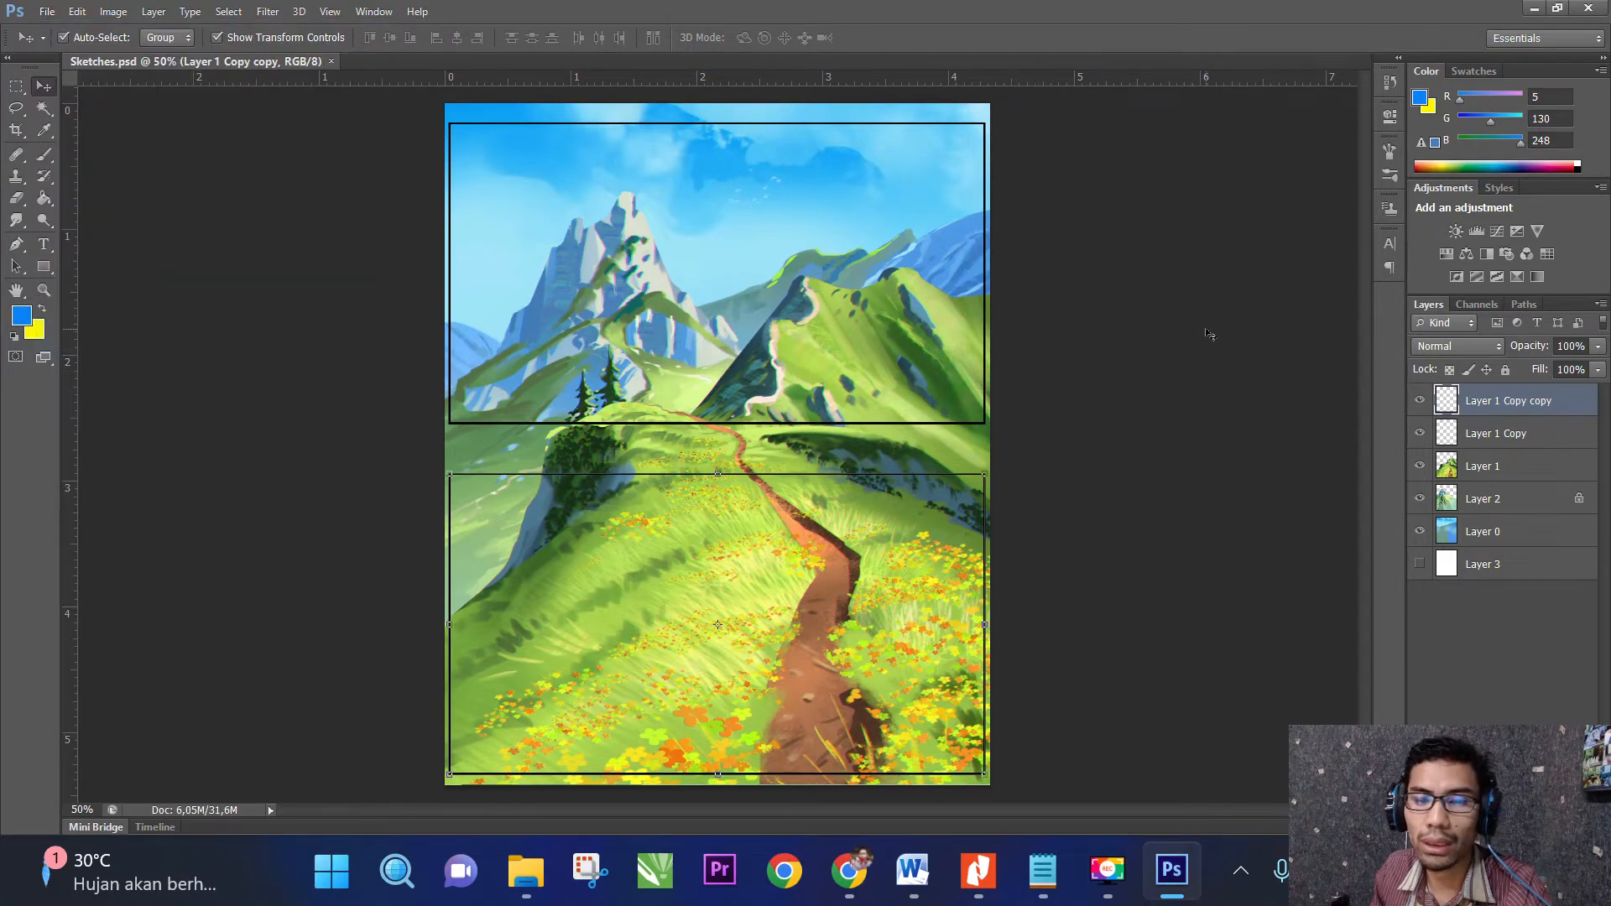
click(1588, 10)
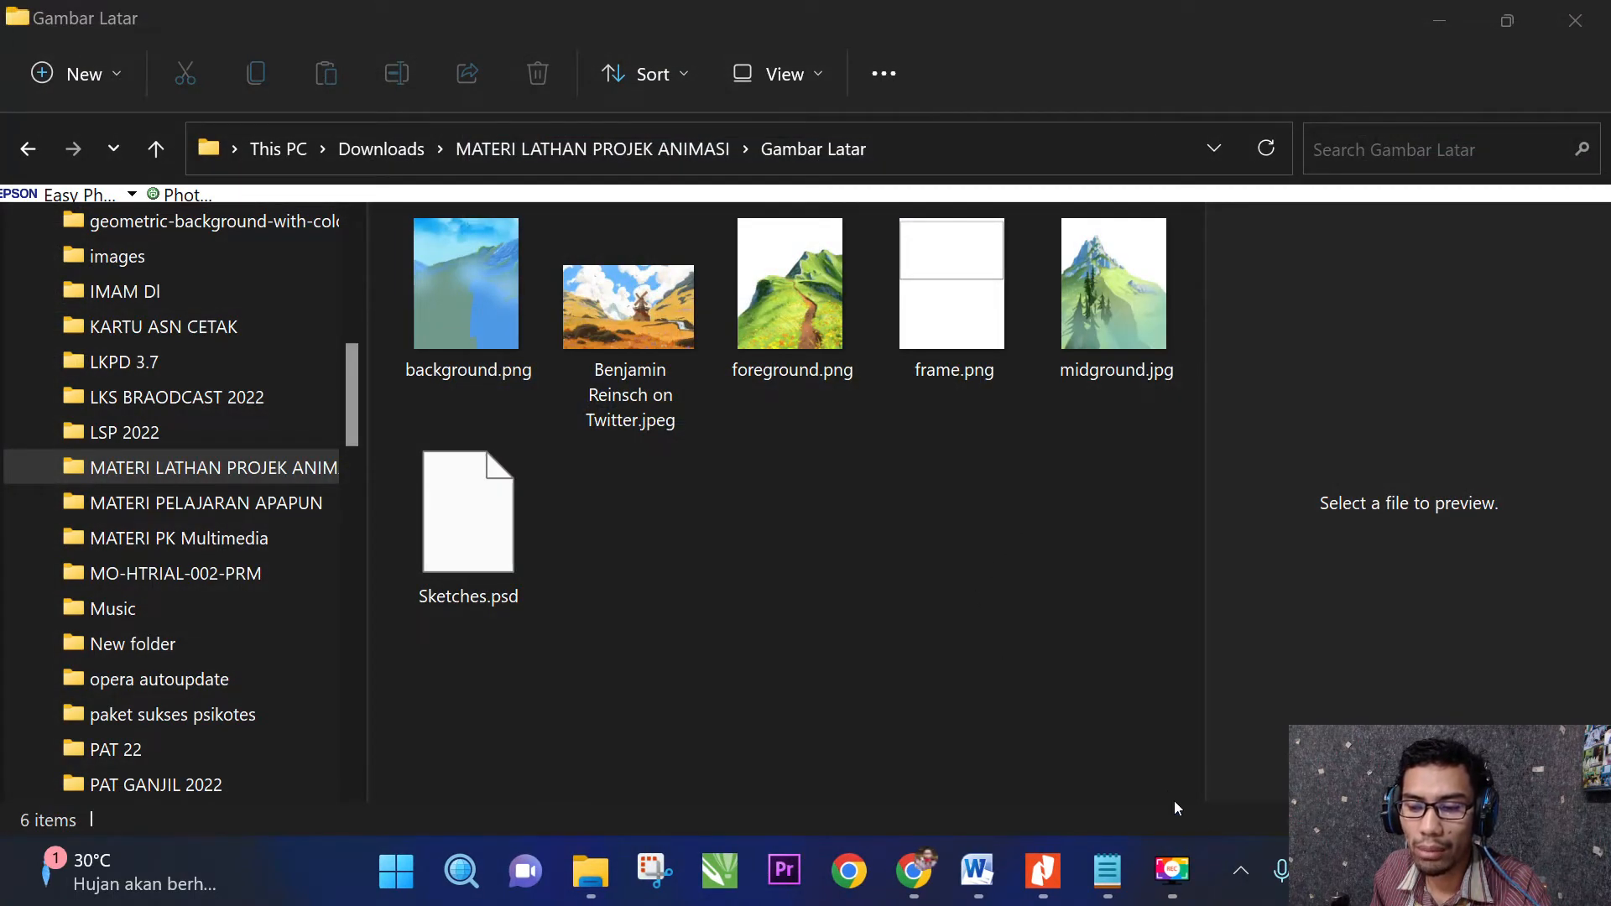
click(1441, 20)
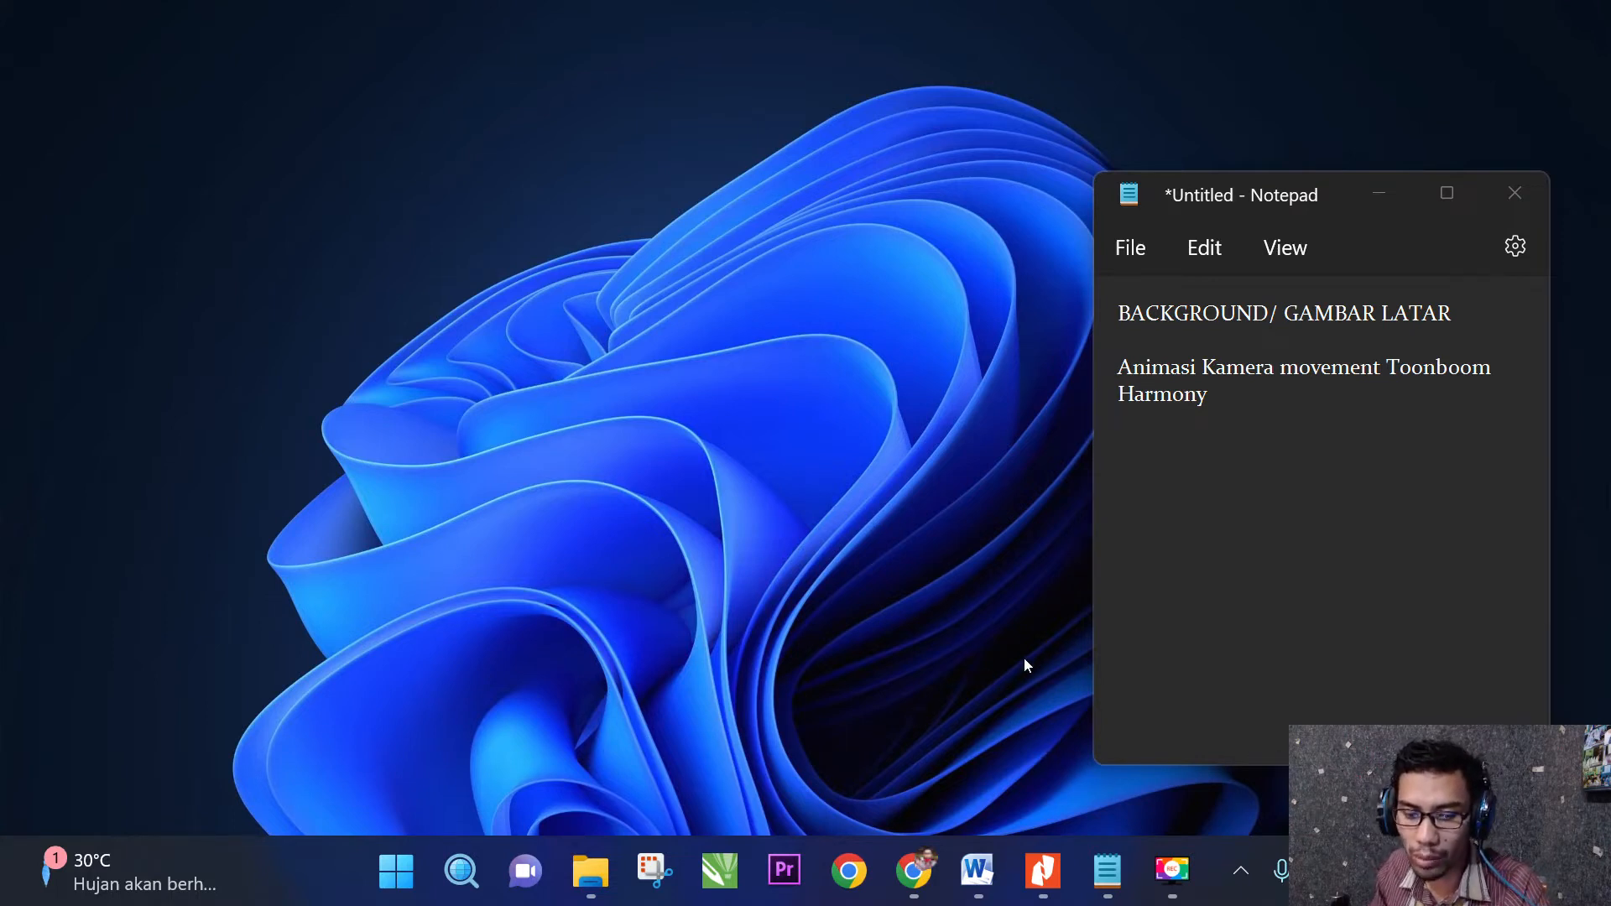
mouse_move(914, 870)
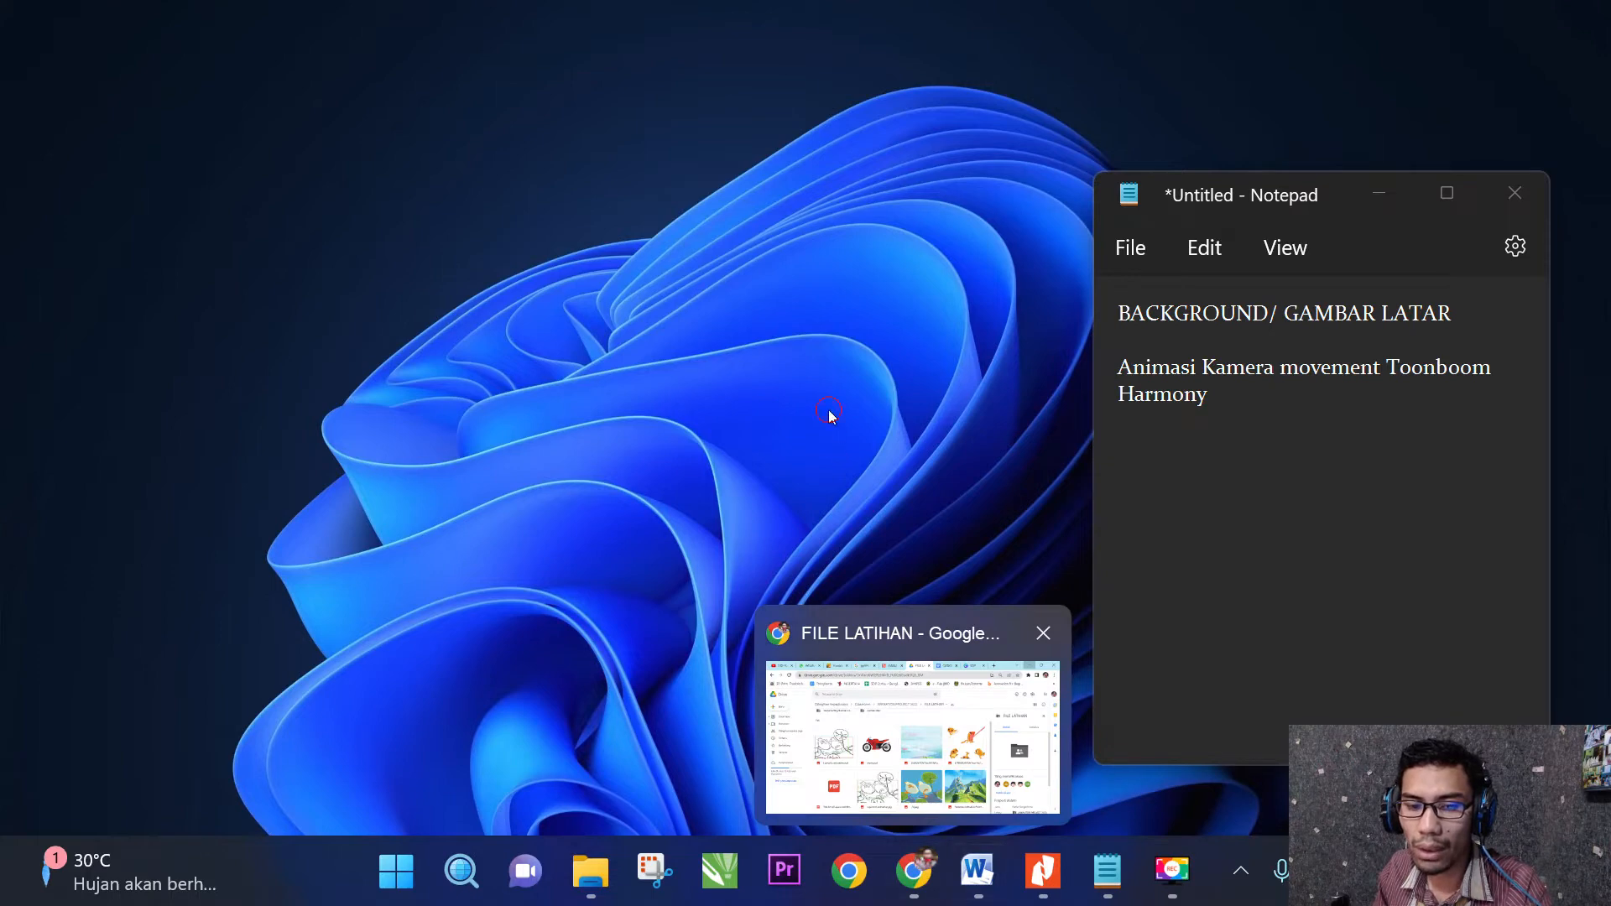
right_click(842, 363)
click(913, 417)
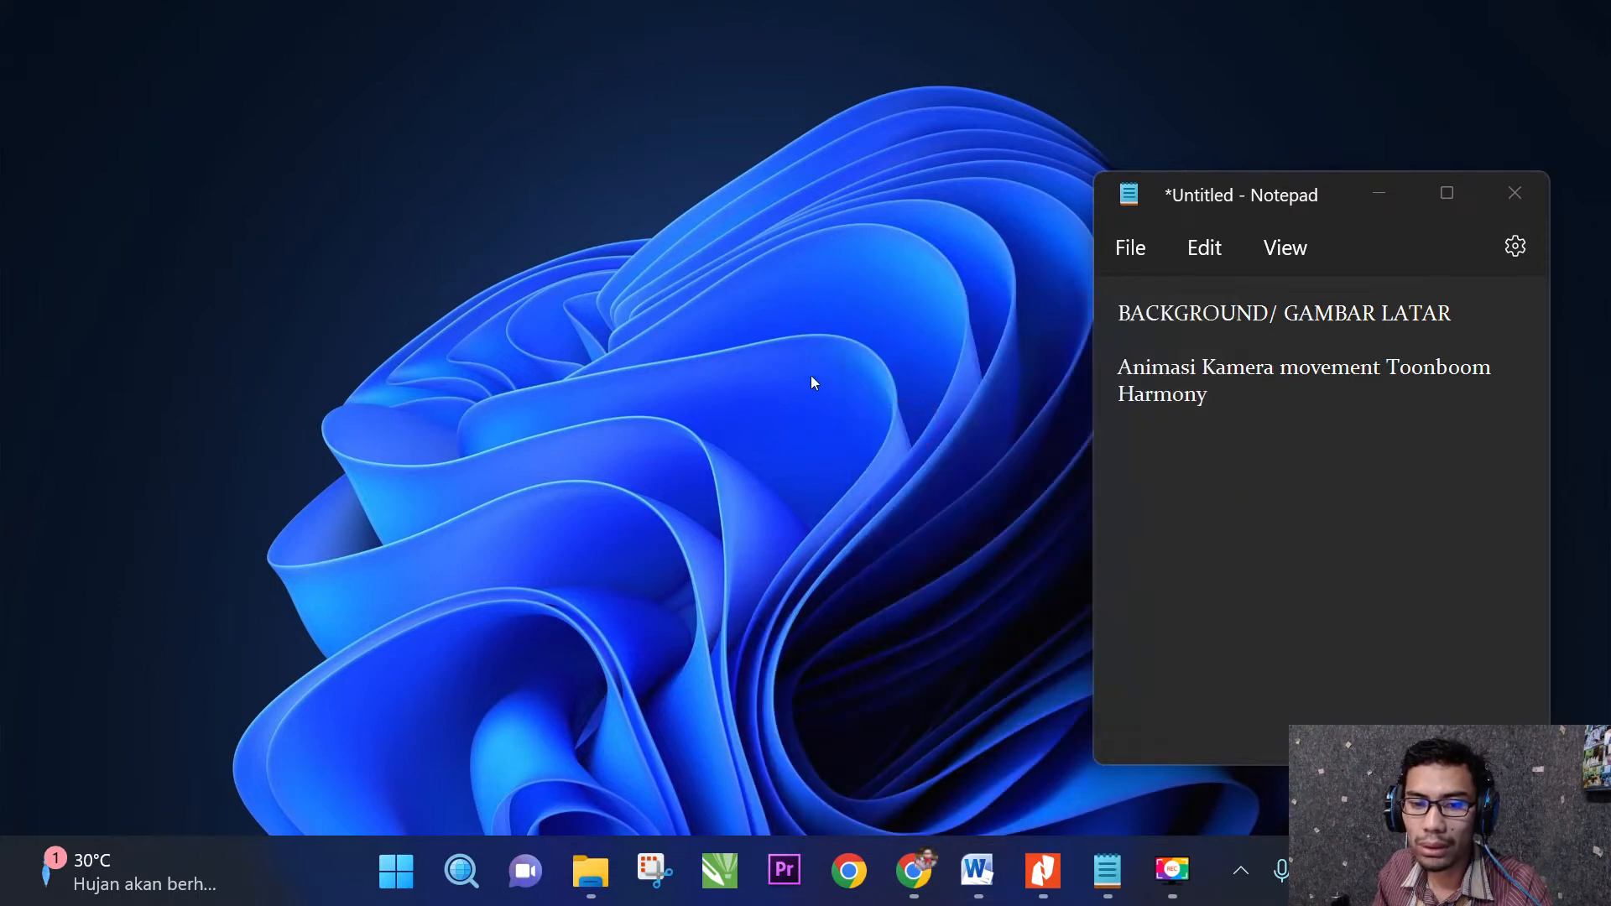
right_click(812, 374)
click(894, 423)
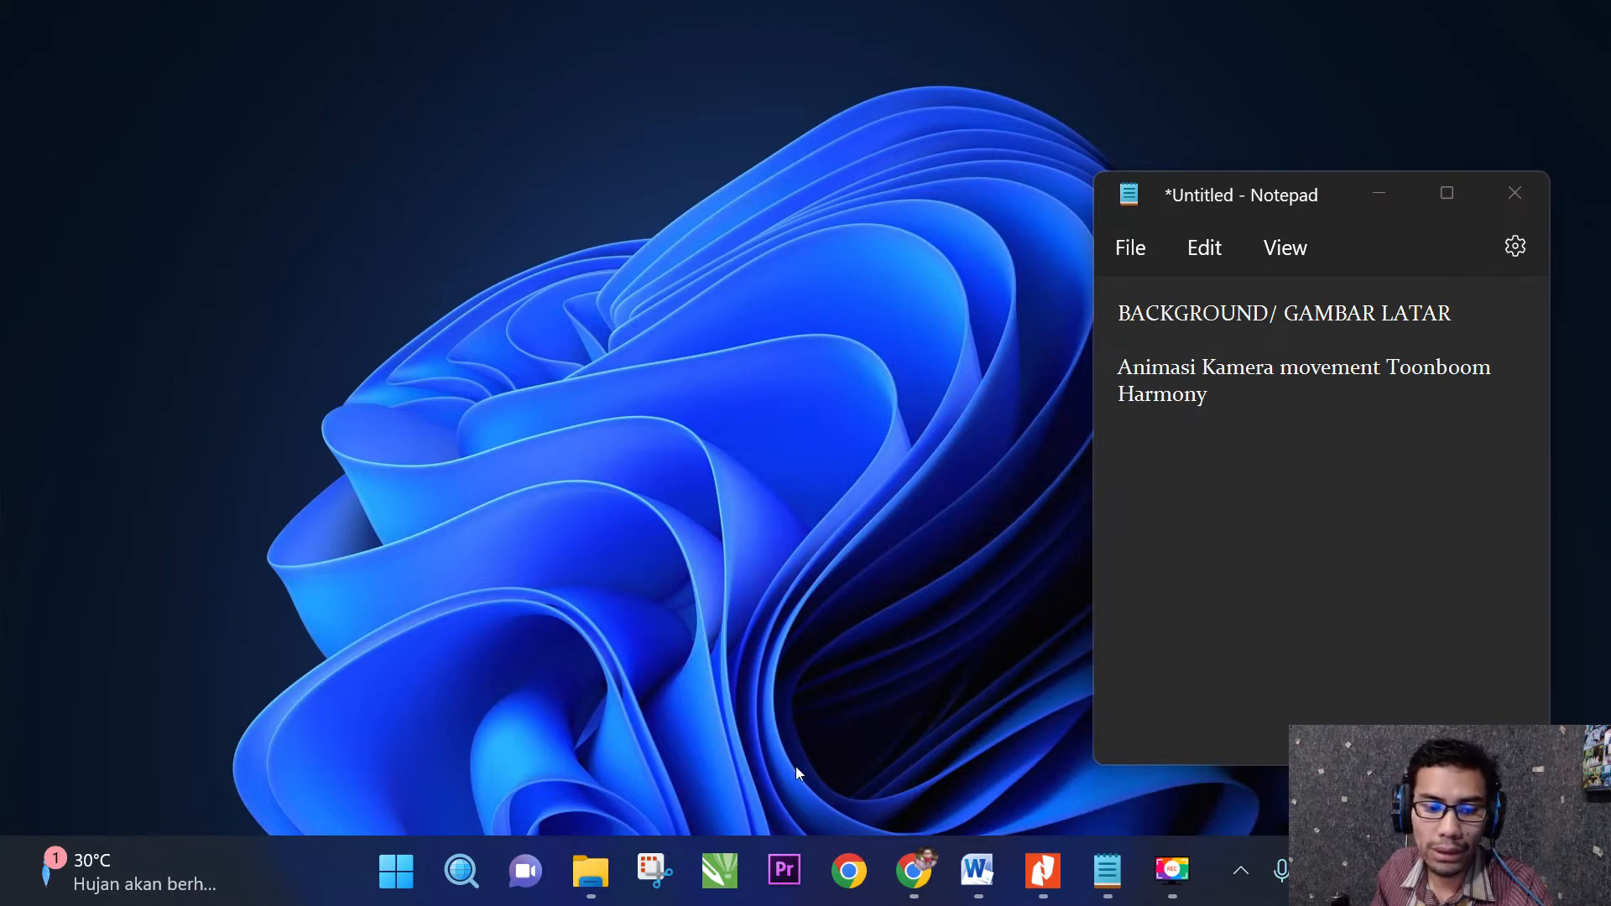
Search the computer for "harmony" and launch Harmony Premium.
click(379, 879)
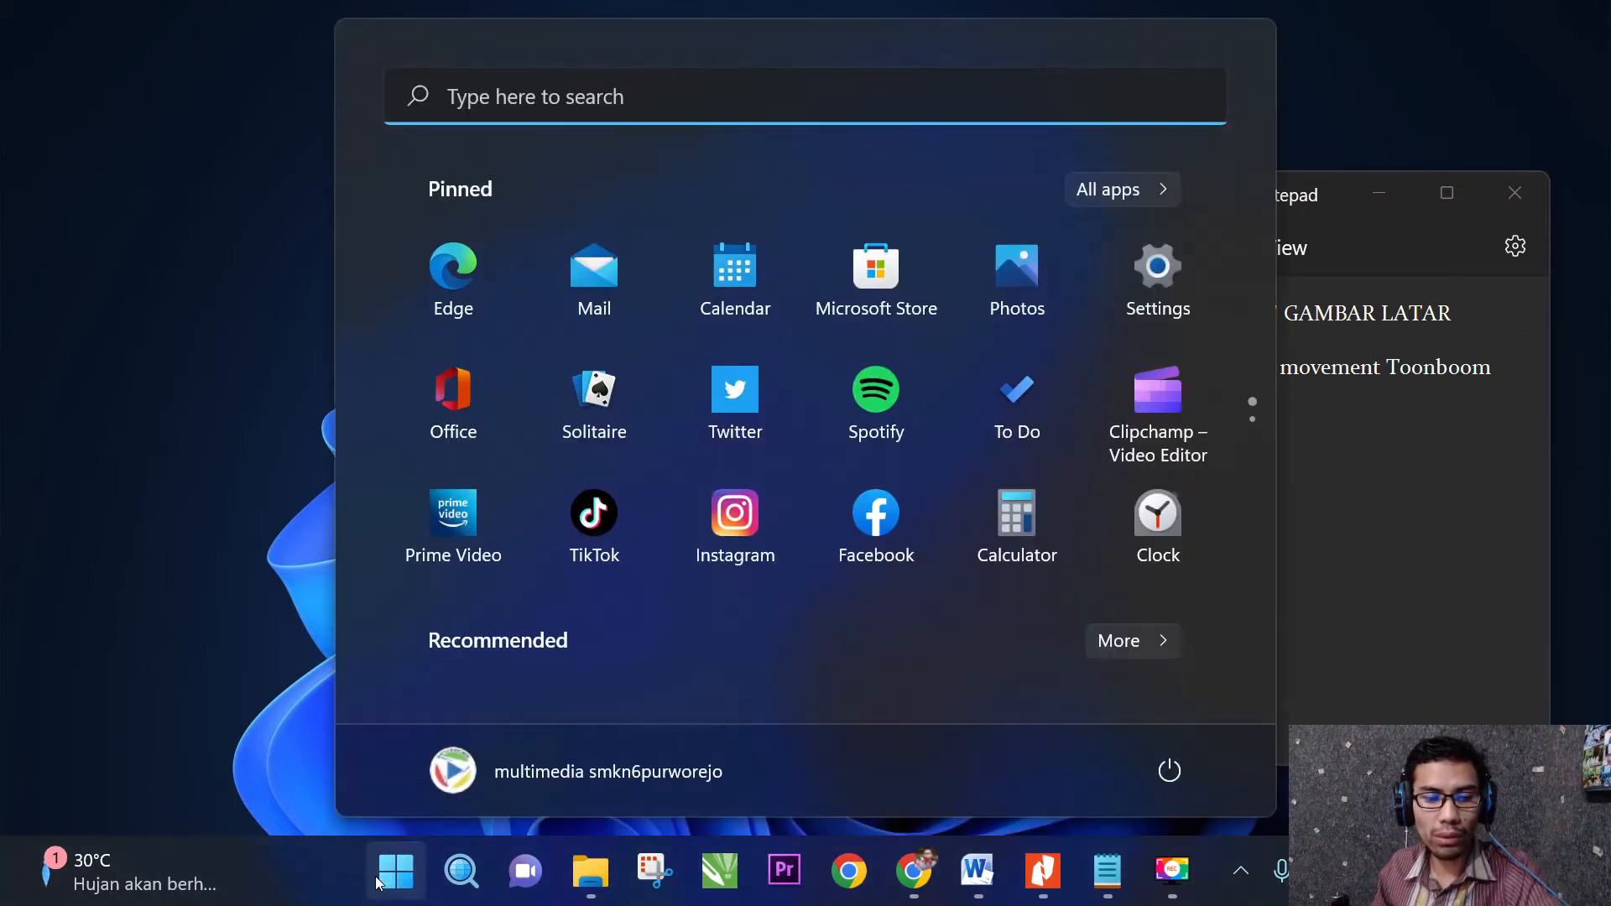
click(510, 104)
text(h)
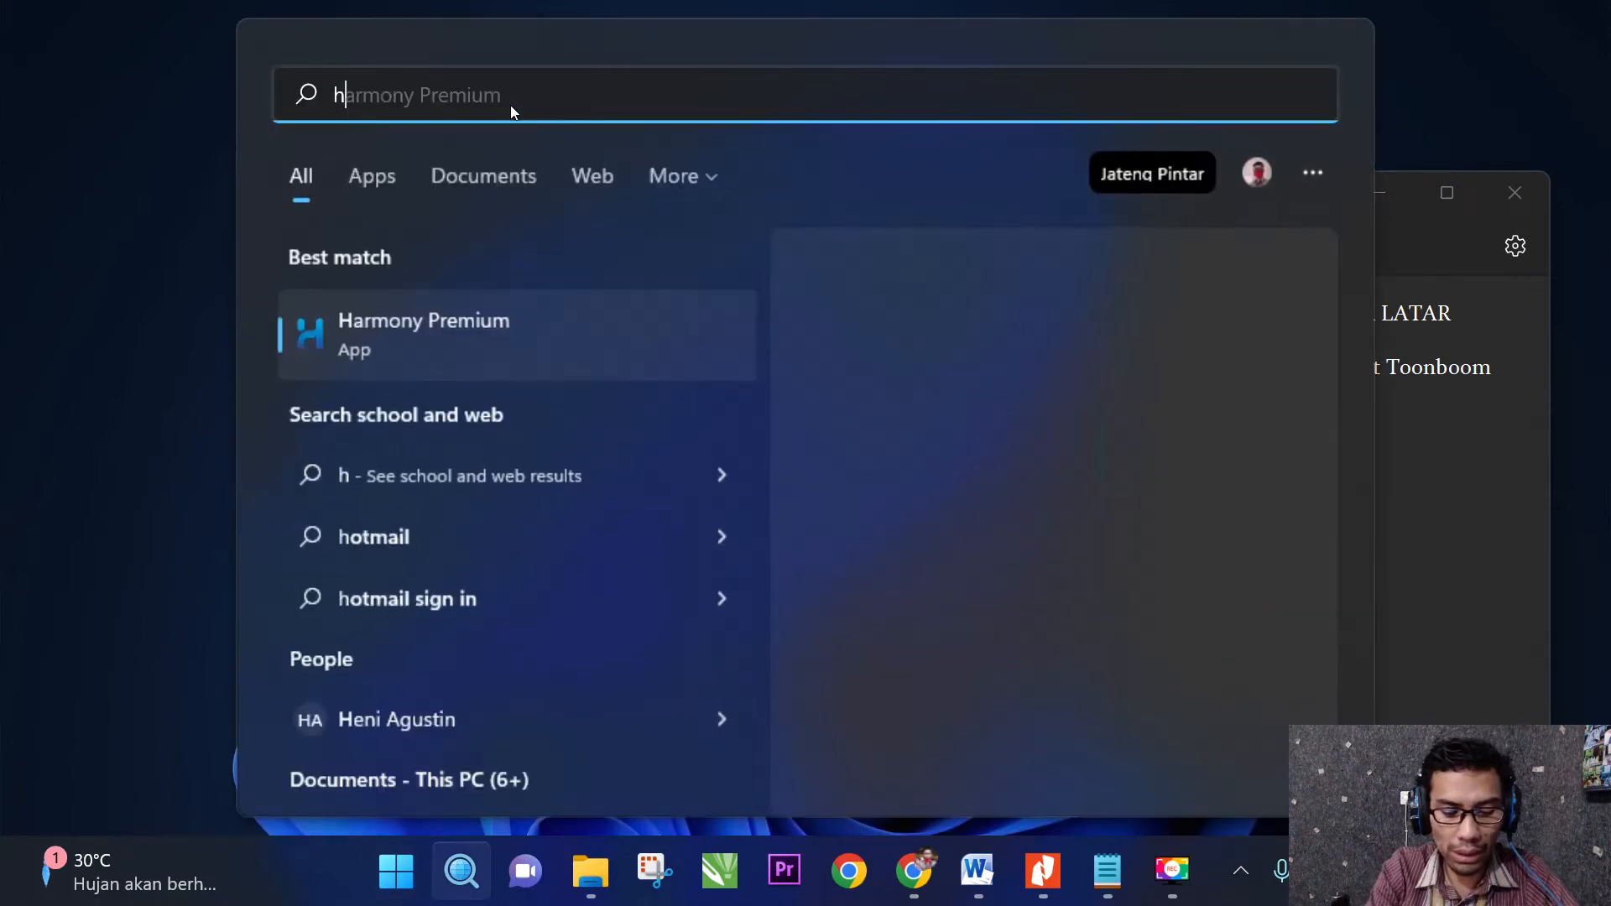
text(armony)
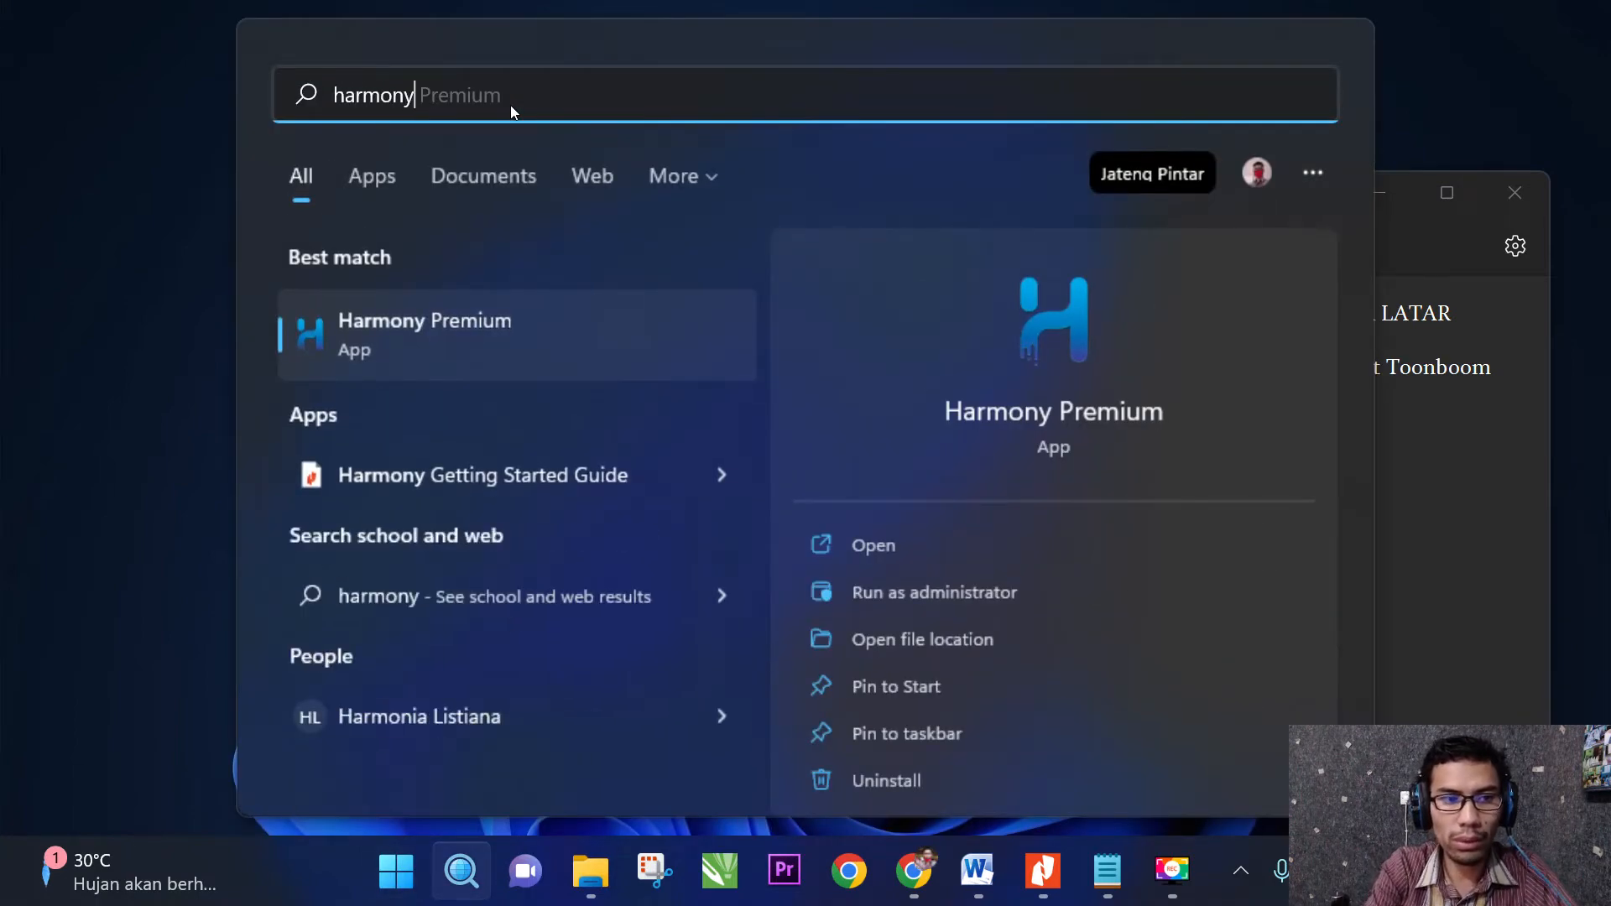
click(491, 326)
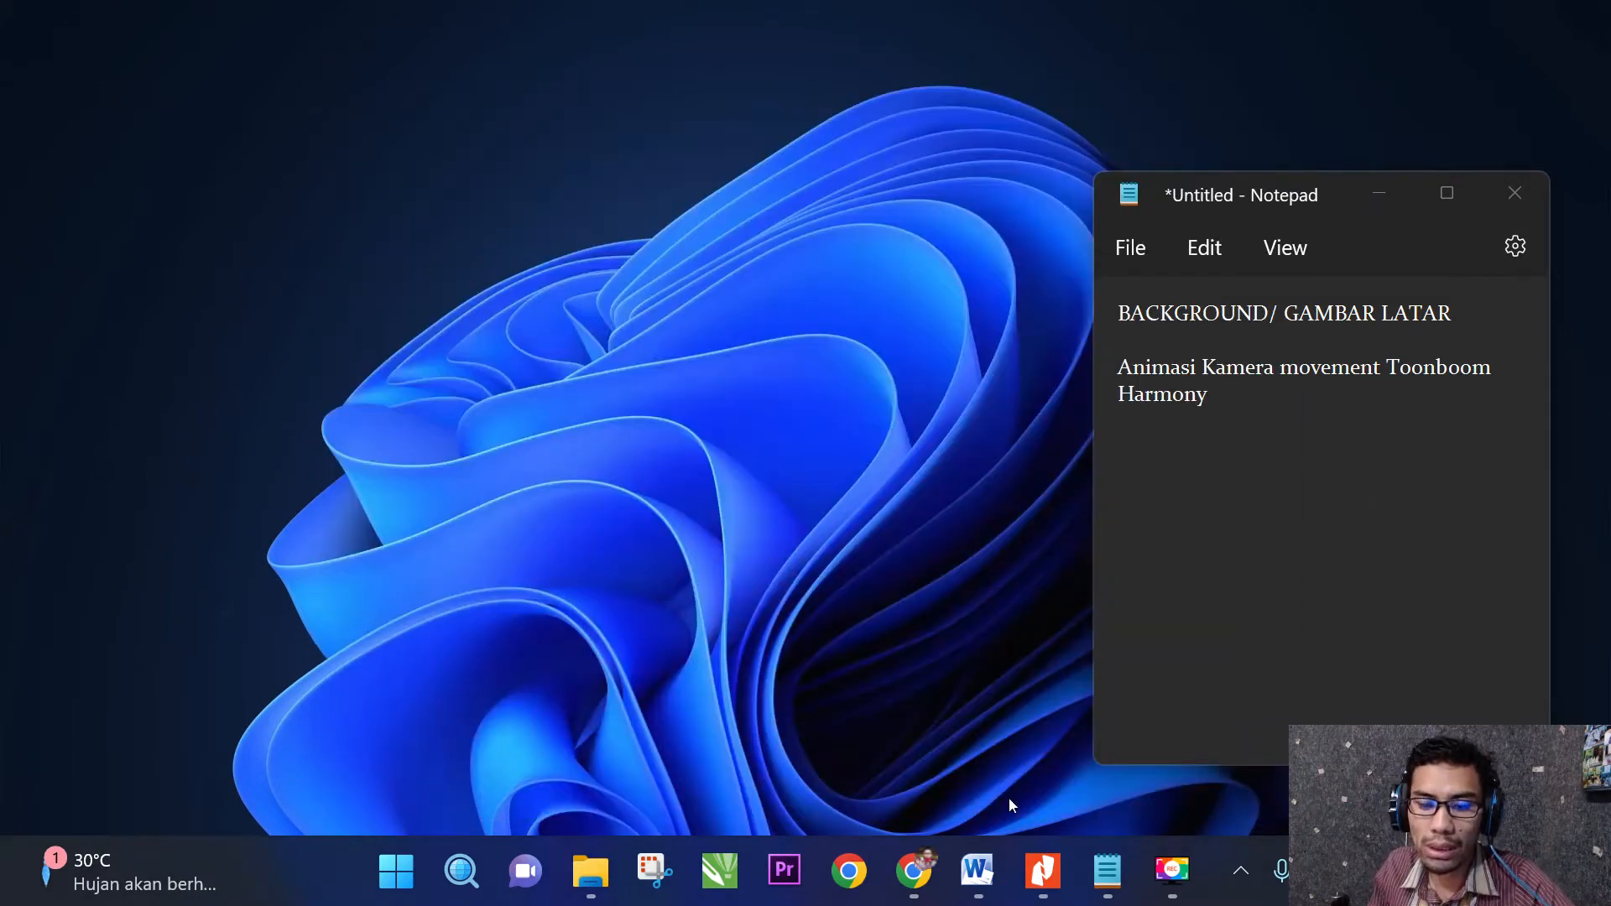
Bring back the Gambar Latar folder and preview background.png, foreground.png and midground.jpg.
mouse_move(913, 877)
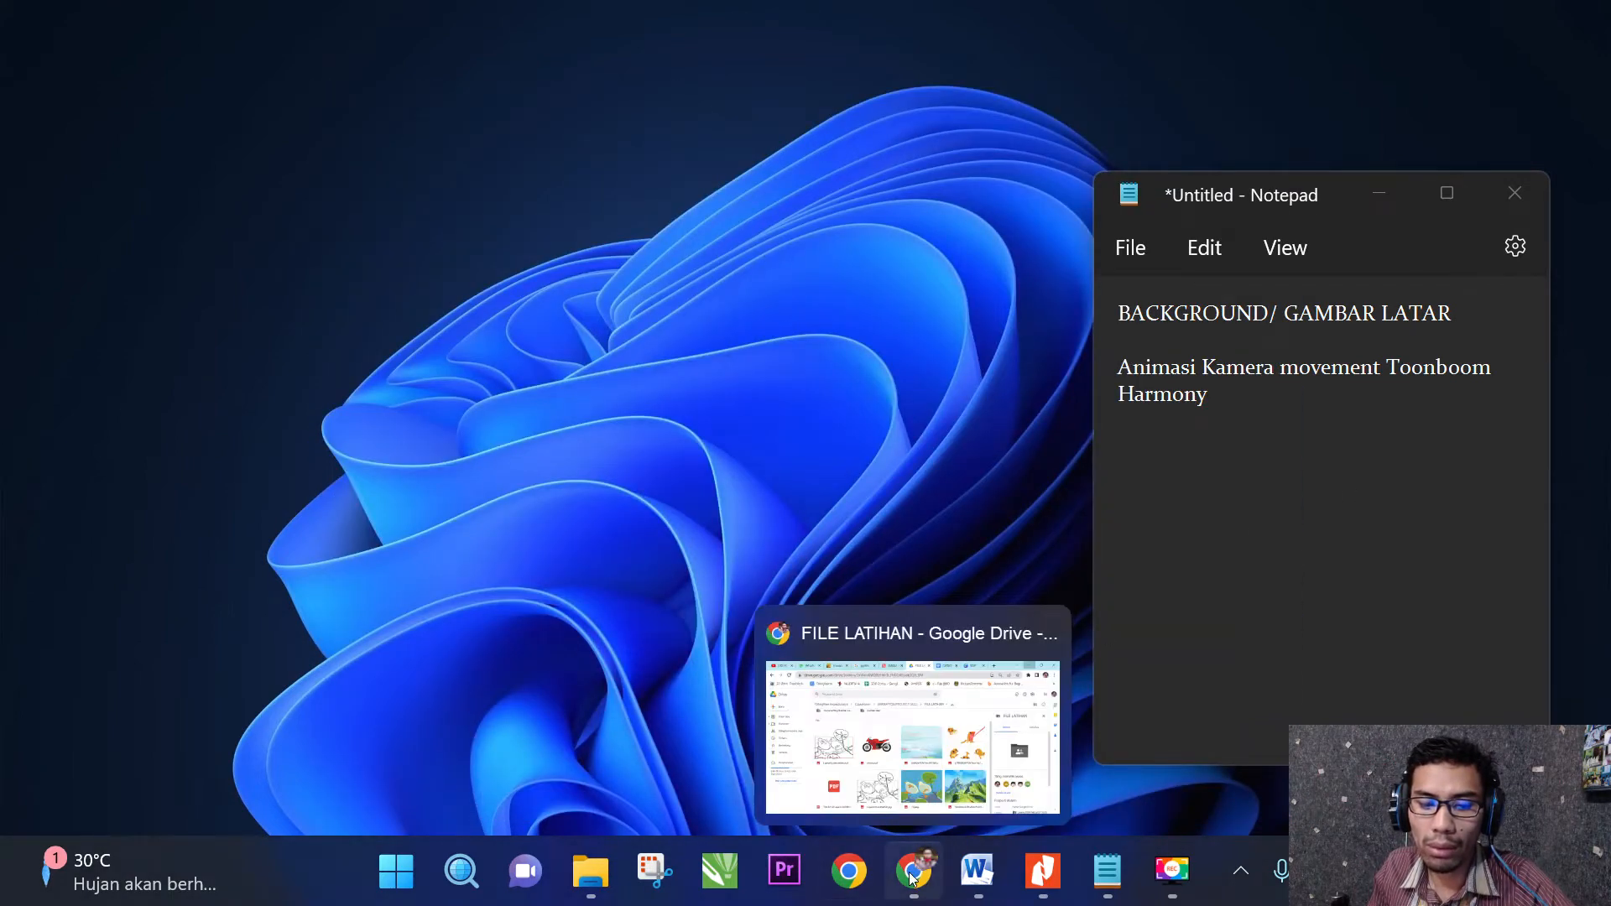
mouse_move(600, 894)
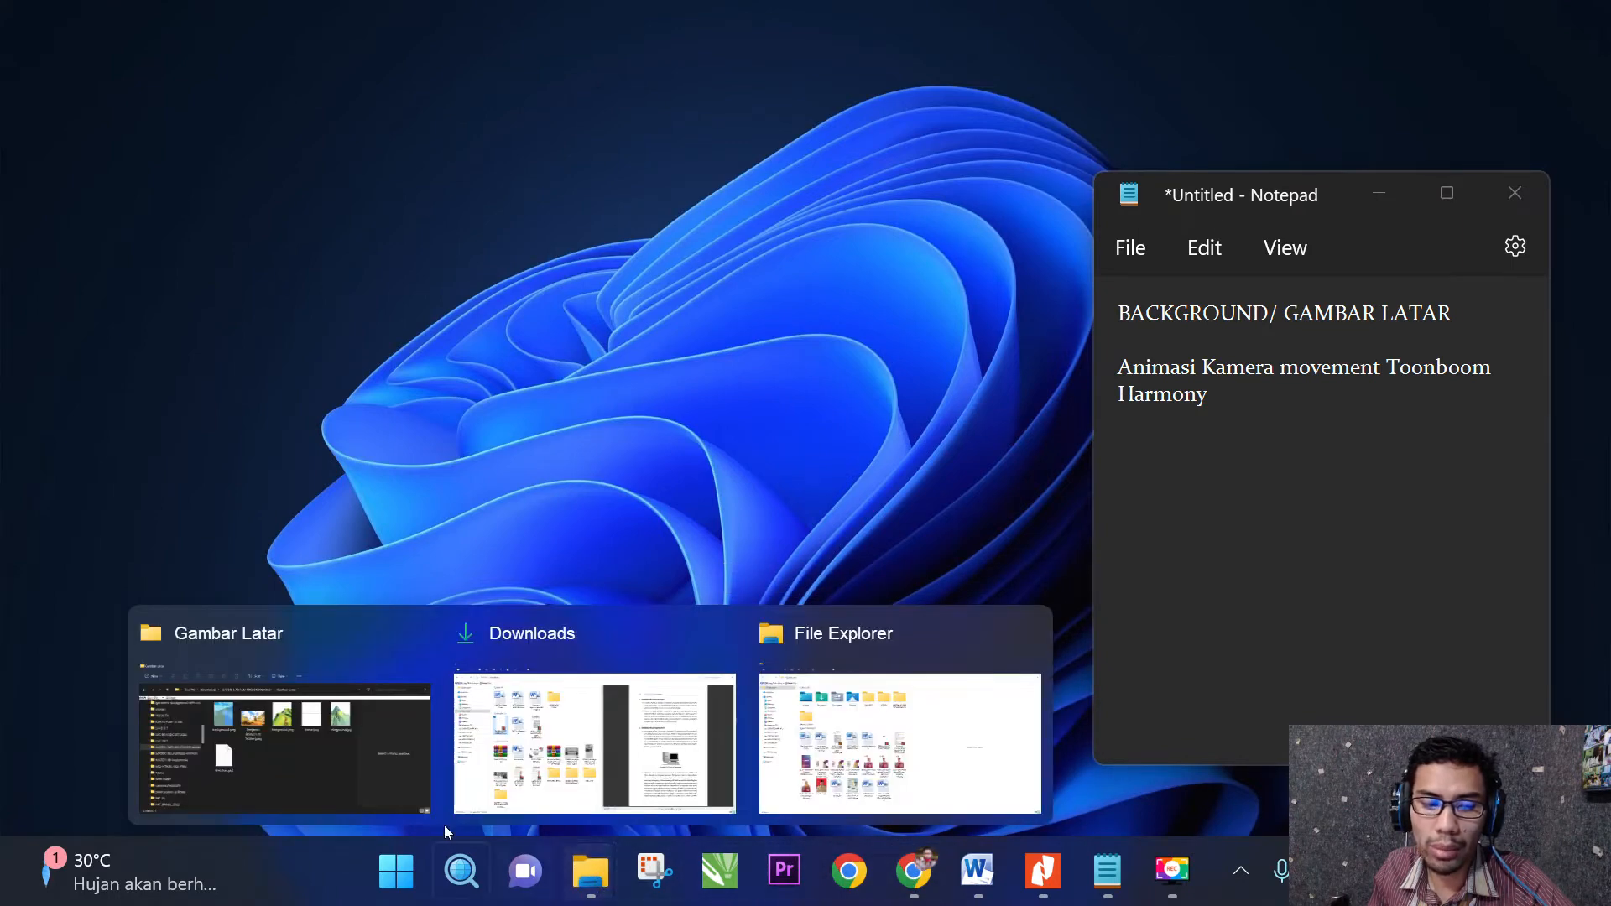
click(353, 738)
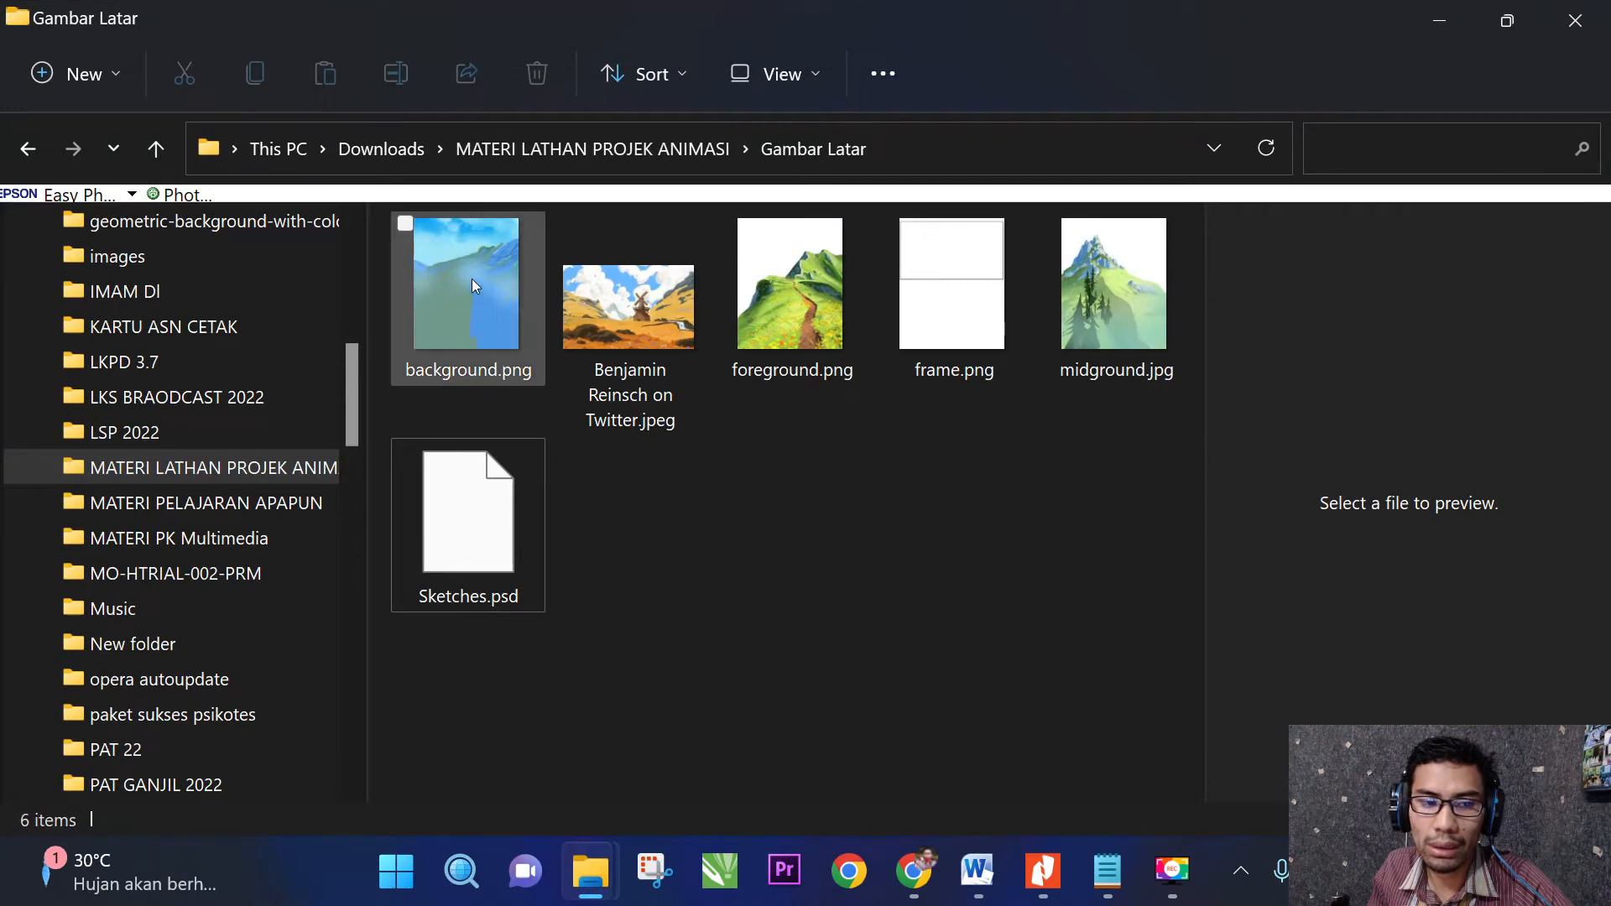
click(471, 285)
click(823, 302)
click(1149, 302)
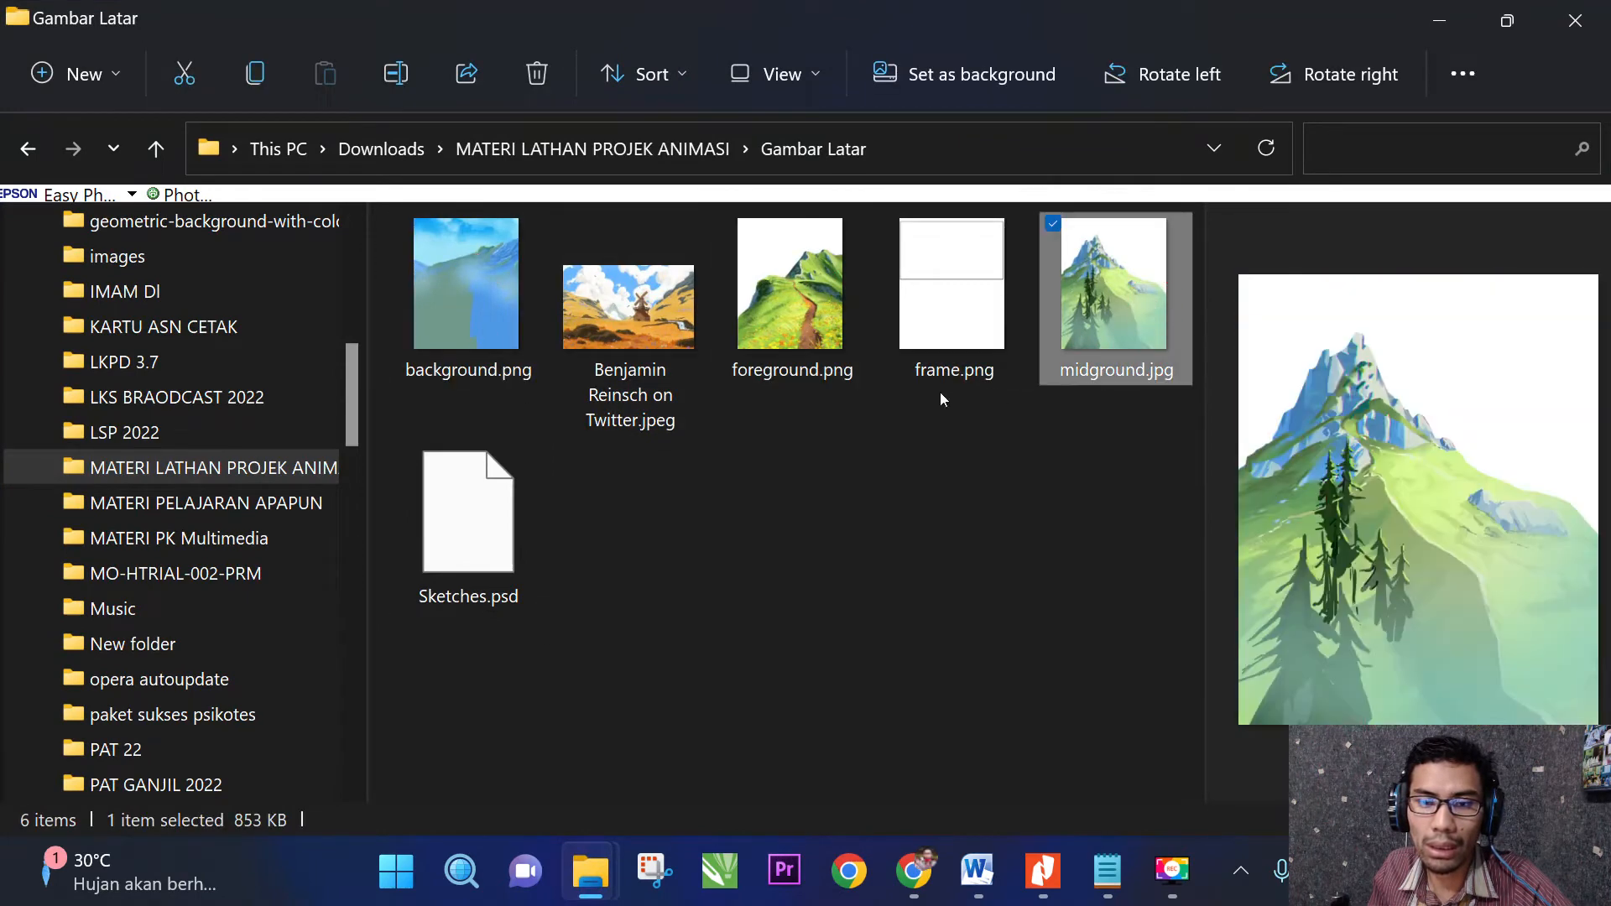
click(793, 319)
click(502, 382)
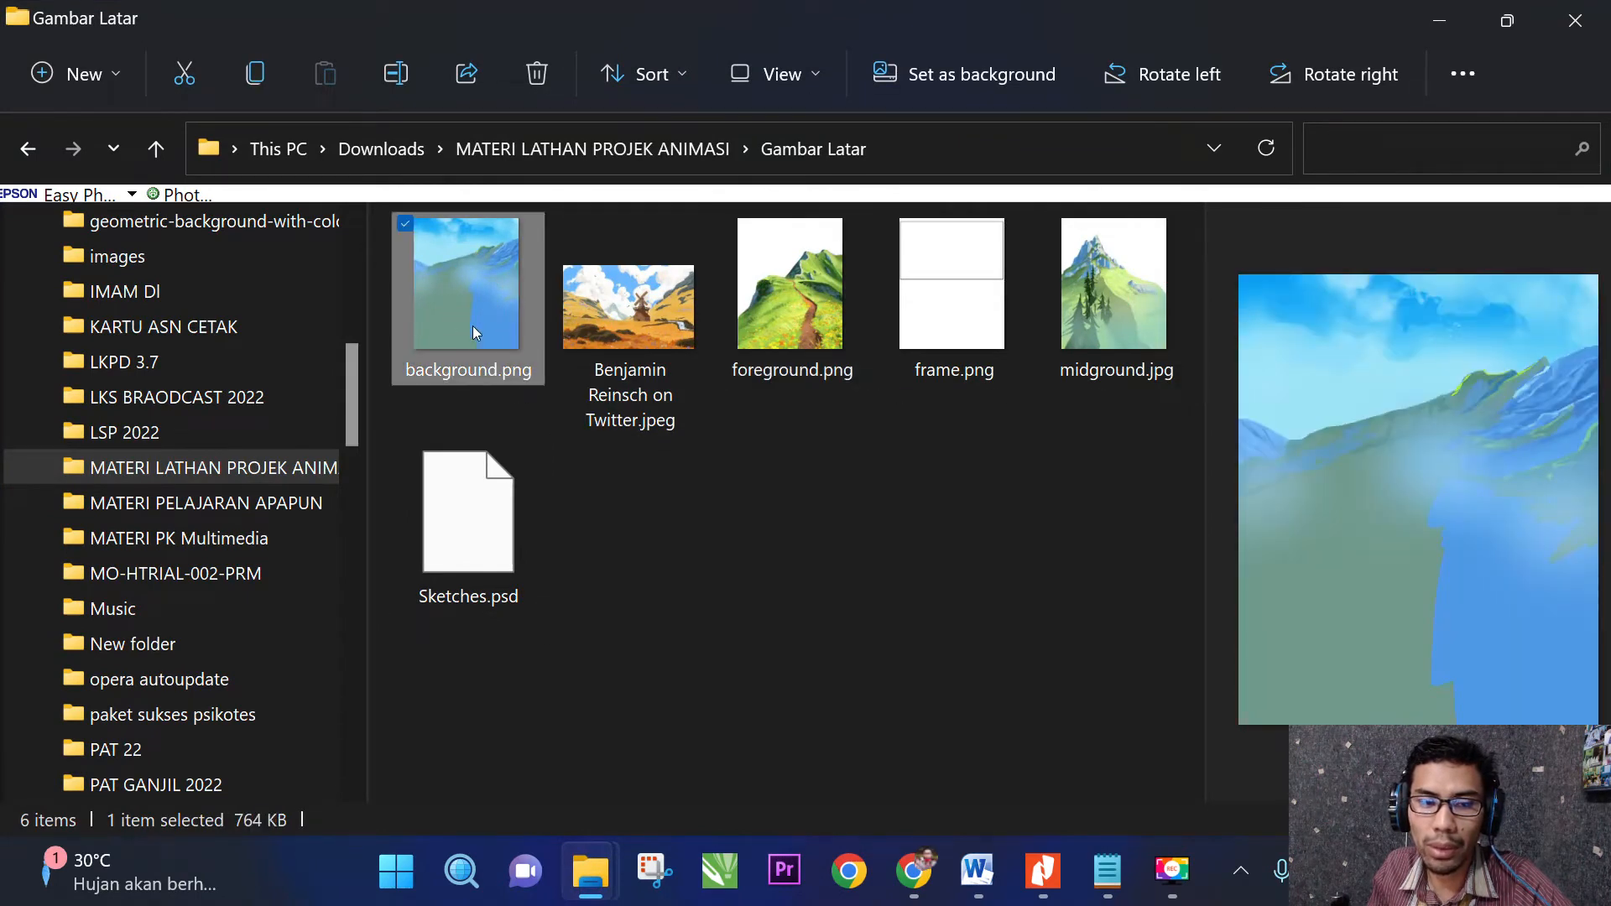
click(793, 323)
click(1122, 319)
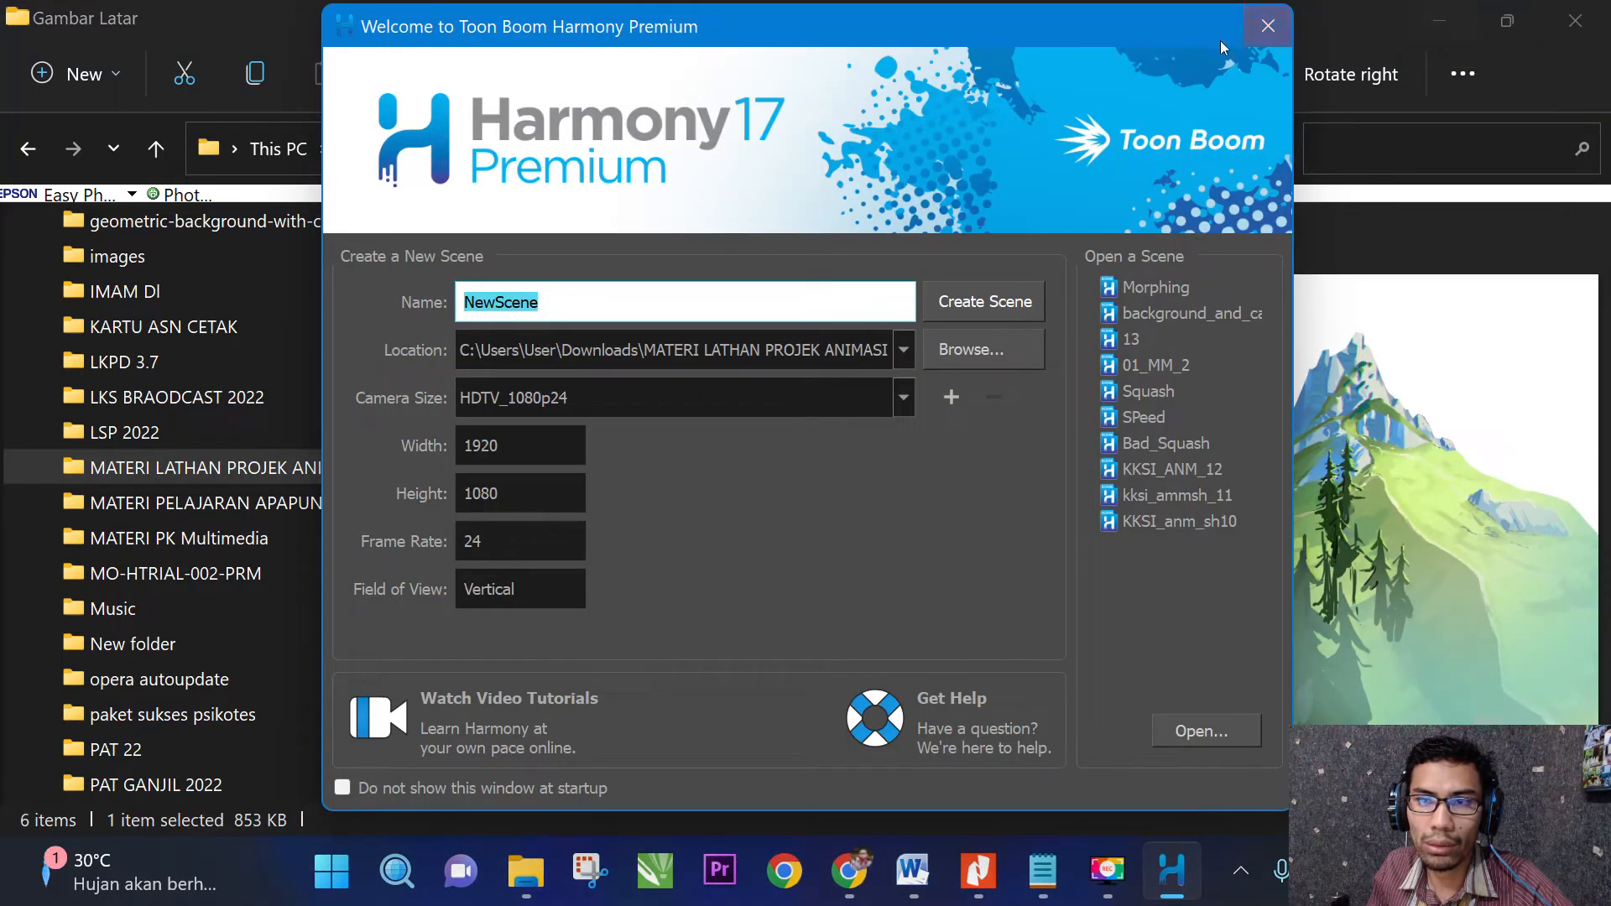
Clear the folder window from behind the repositioned Harmony welcome window and name the new scene Camera_Movement.
drag(1130, 36, 830, 43)
click(1440, 20)
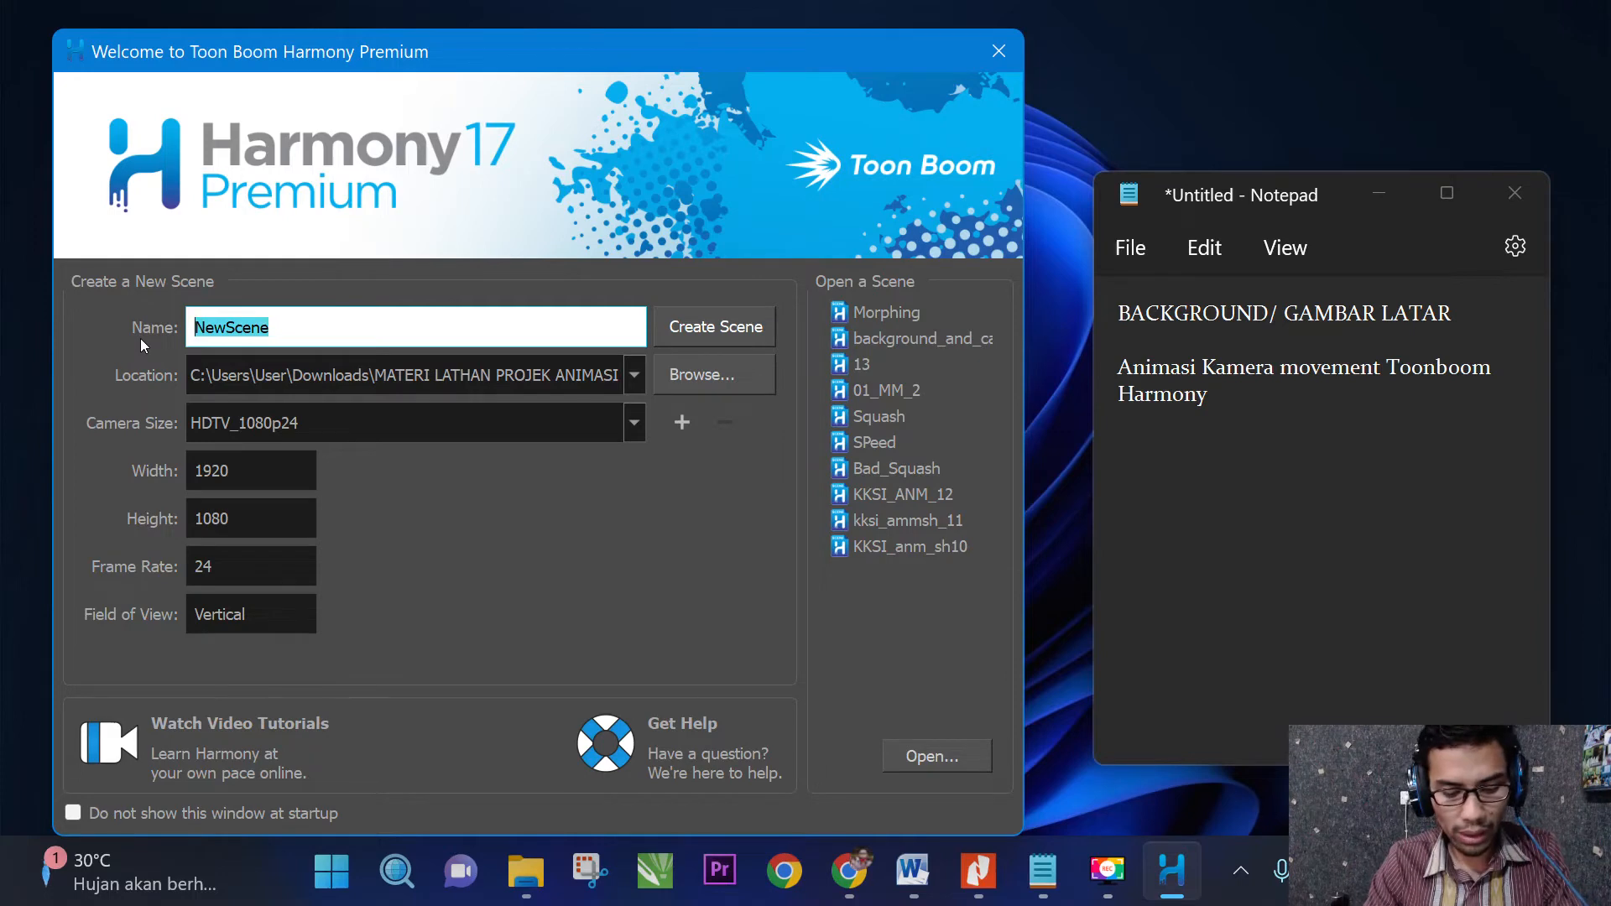
text(Came)
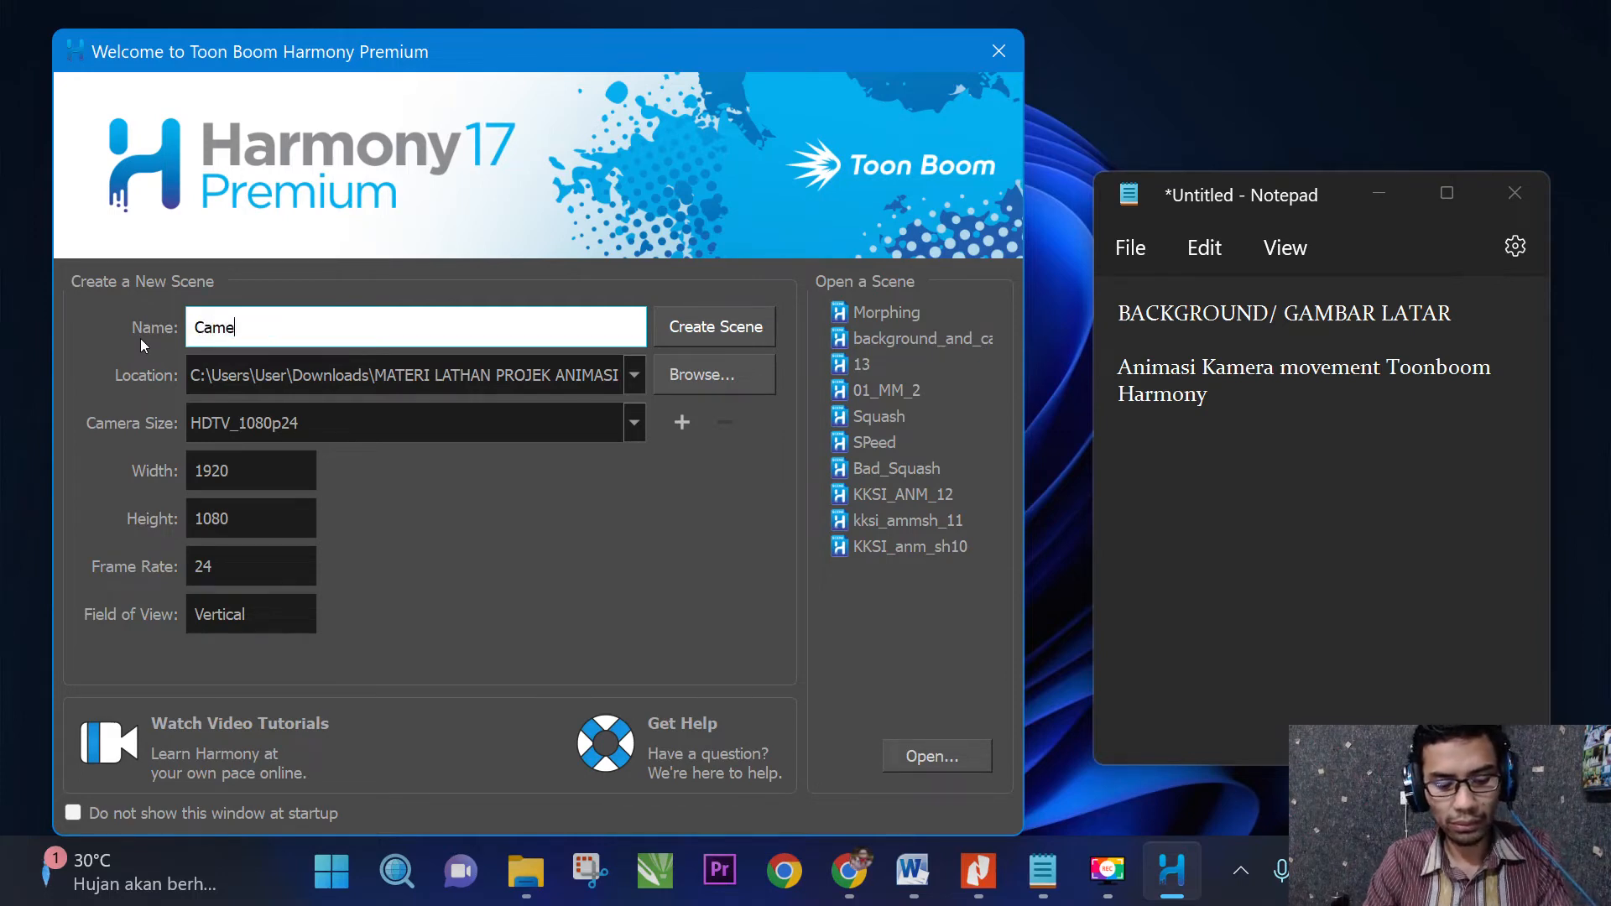
text(ra_Movement)
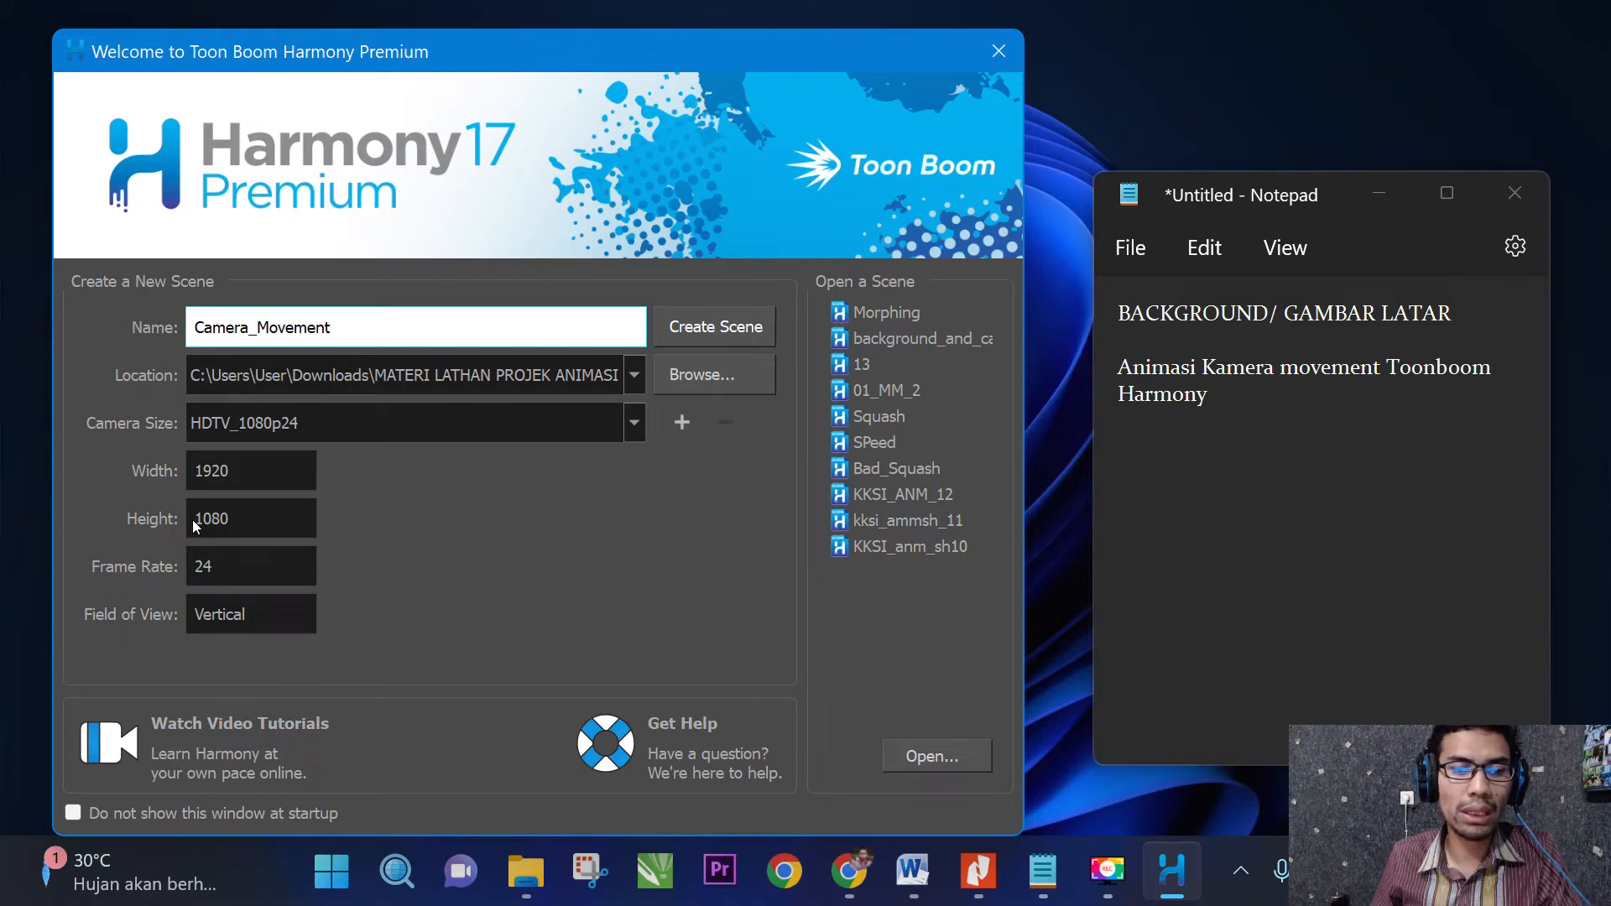
Set the new scene's camera size to HDTV_720p24 and look through the other available presets.
click(316, 423)
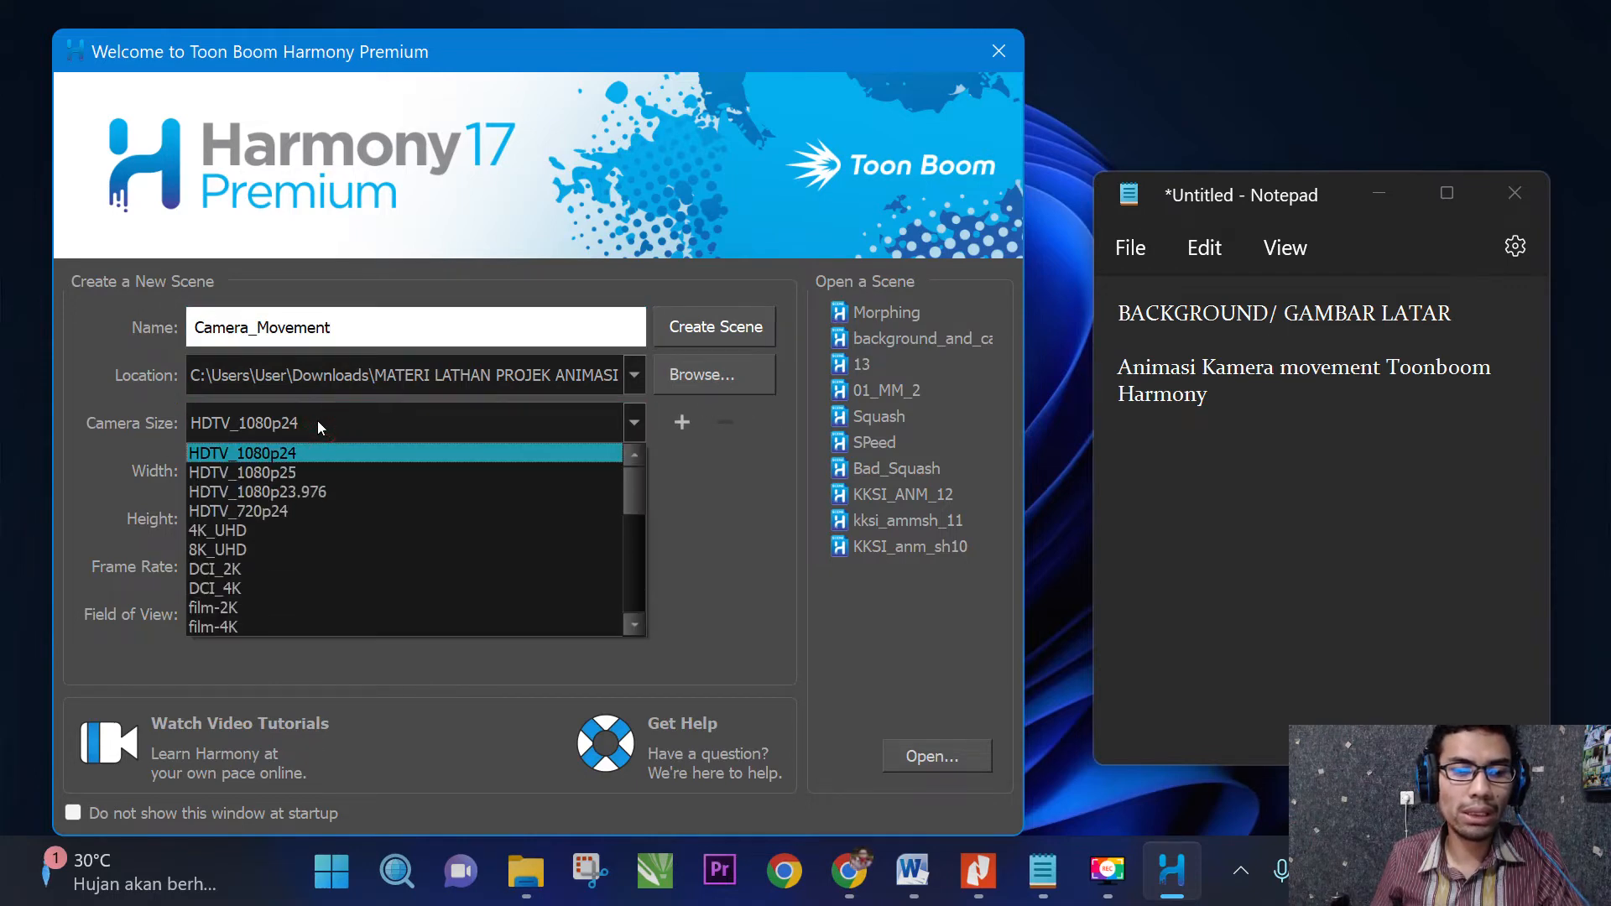
click(316, 512)
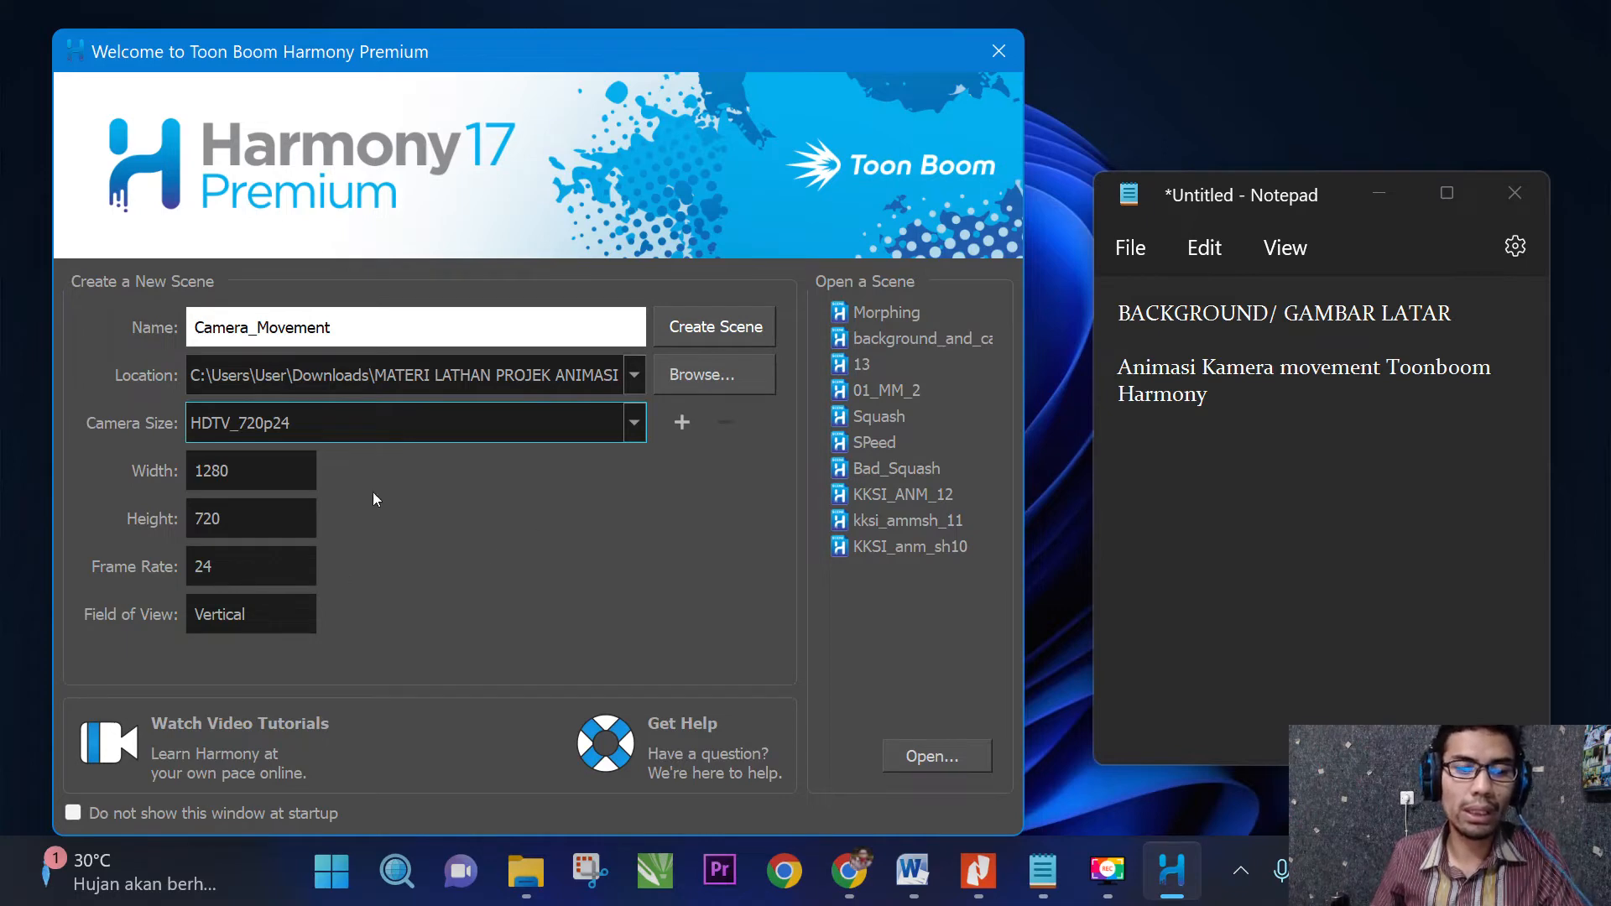
click(268, 431)
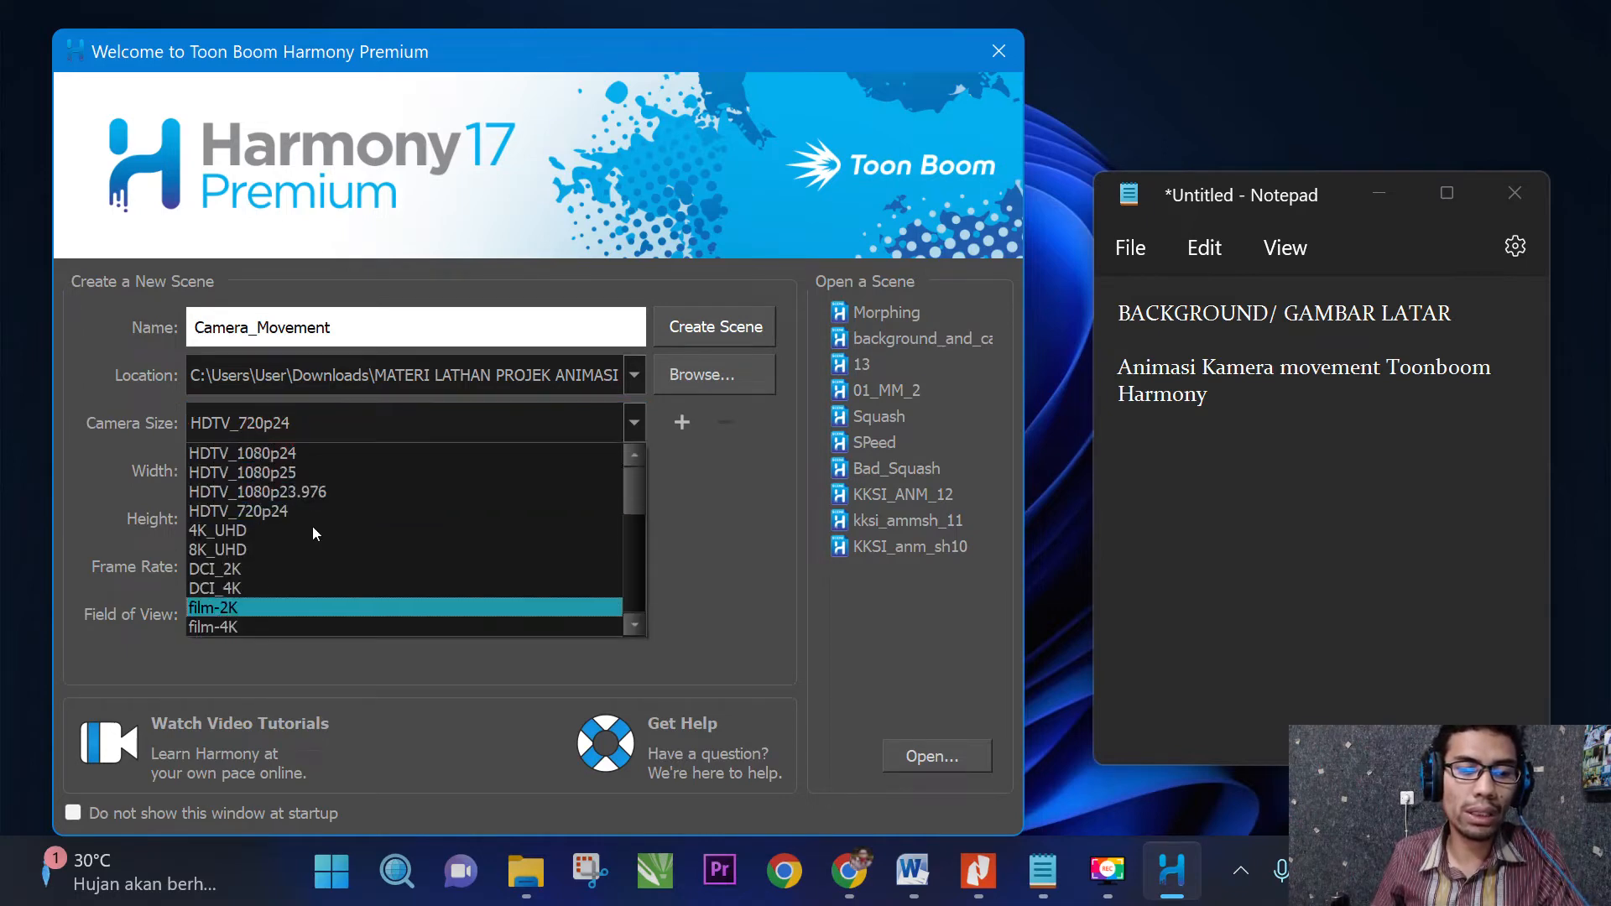
click(697, 557)
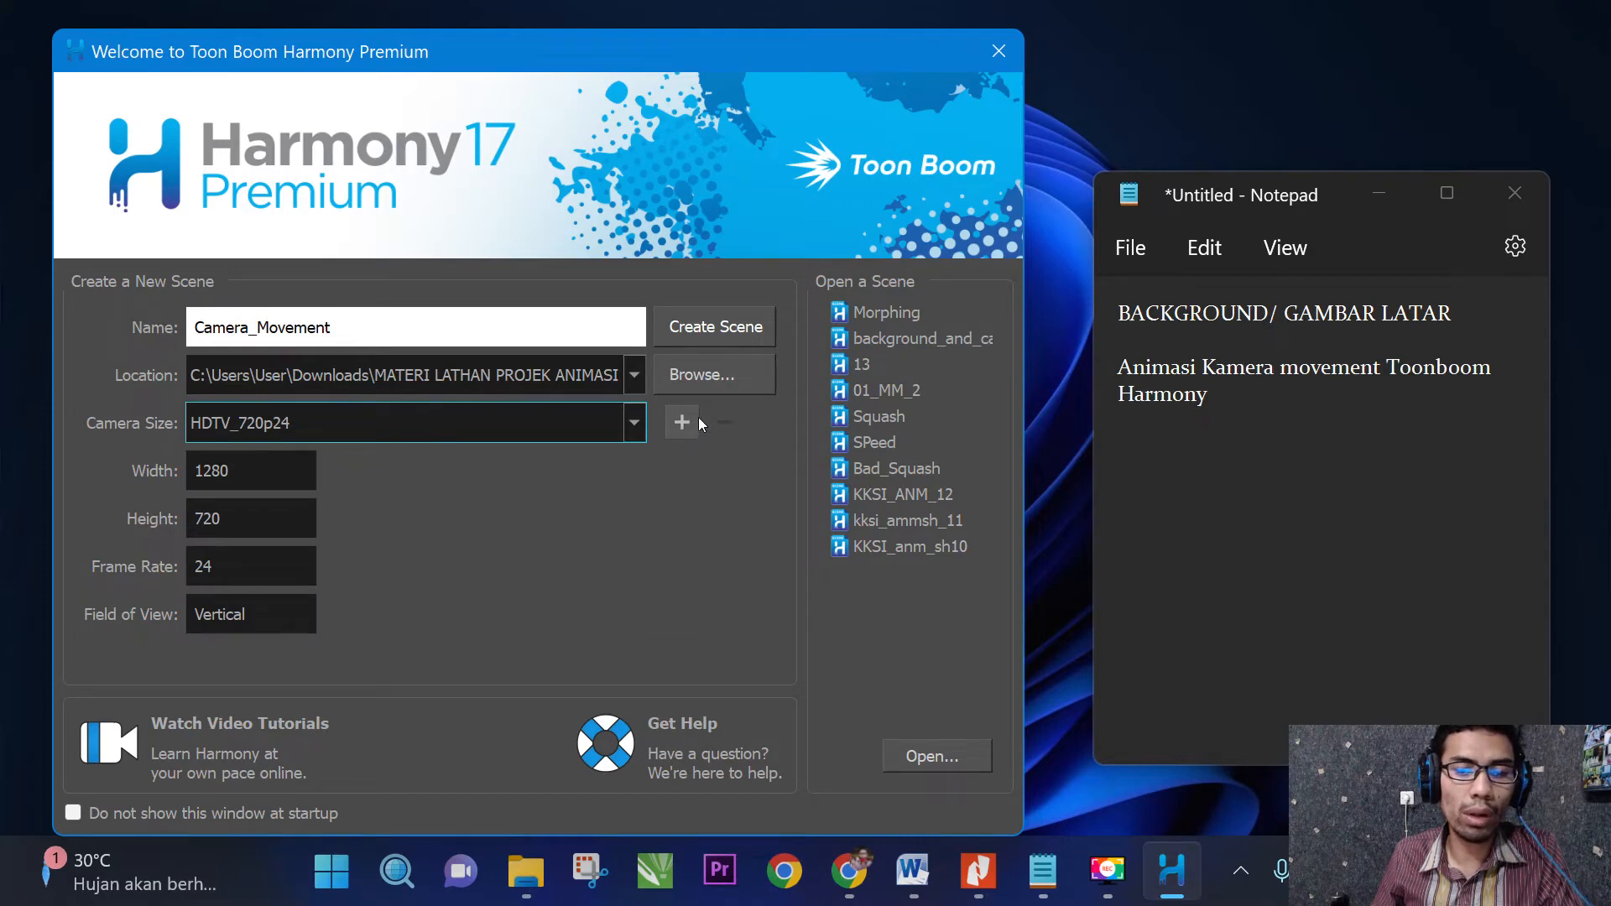
Create a custom resolution preset named Projek_Animasi with 1280 x 720 pixels, vertical fit and 24 fps.
click(684, 427)
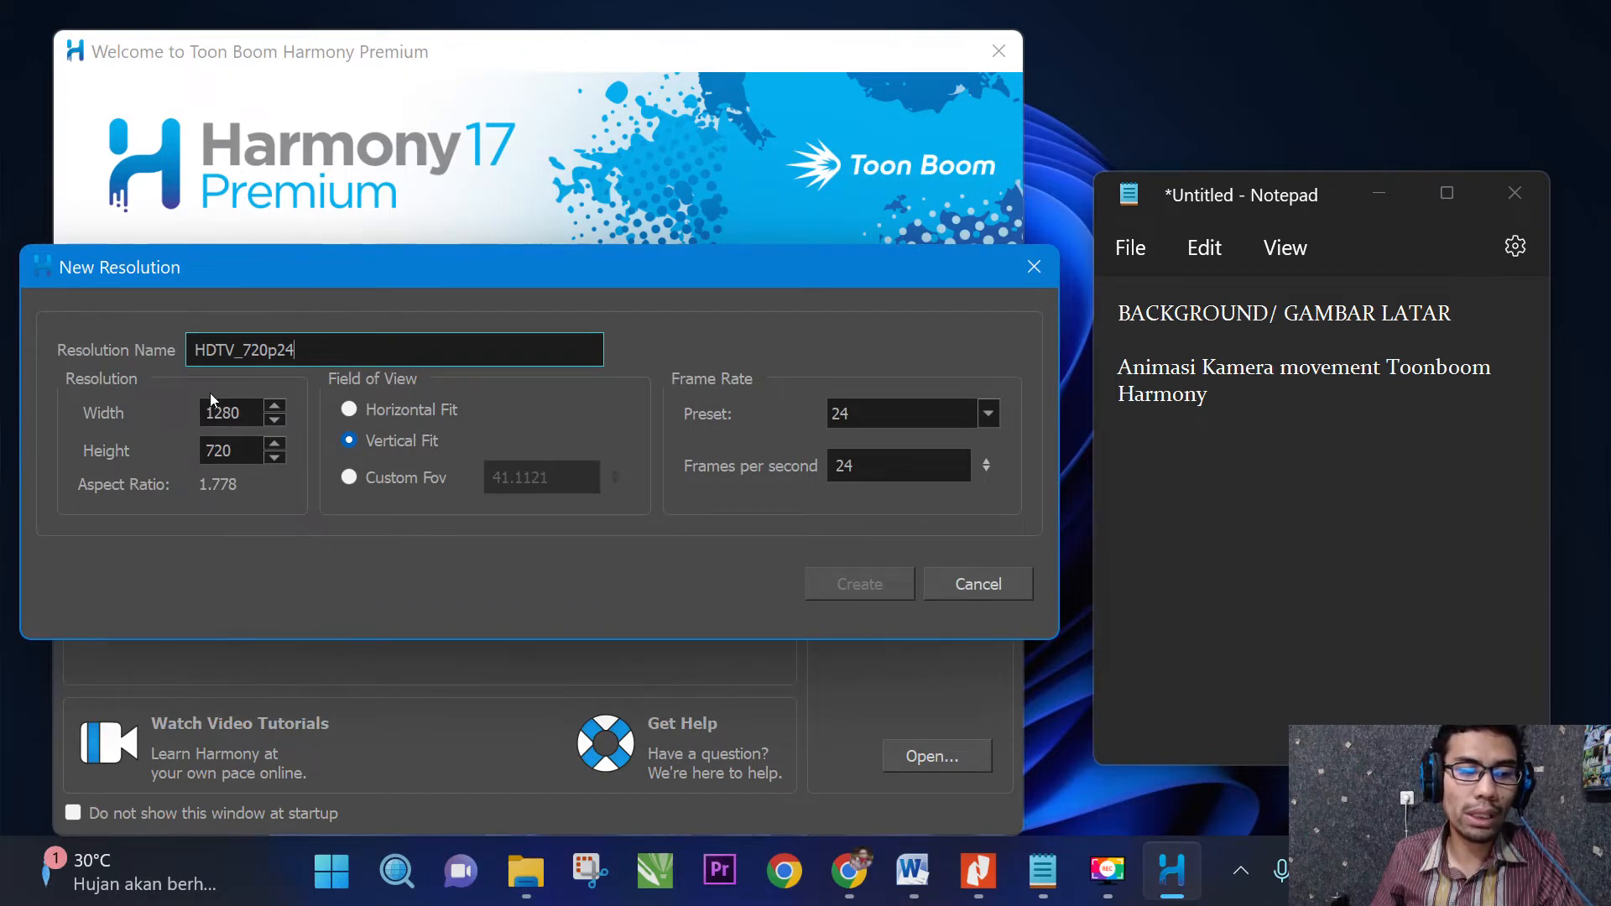
drag(323, 357, 191, 361)
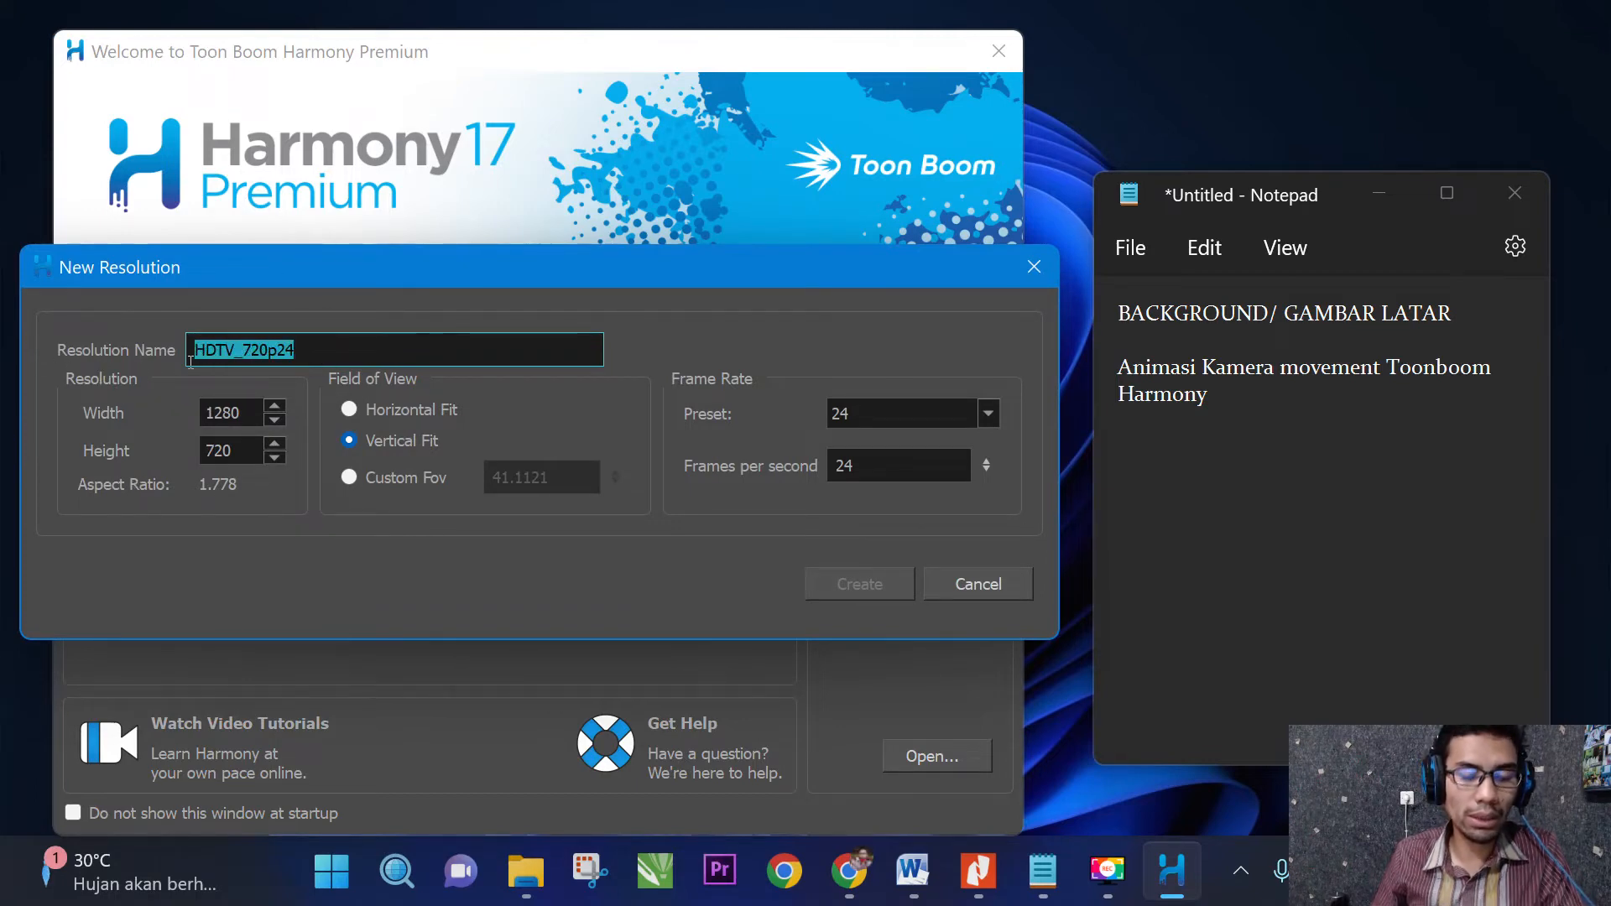
text(Pro)
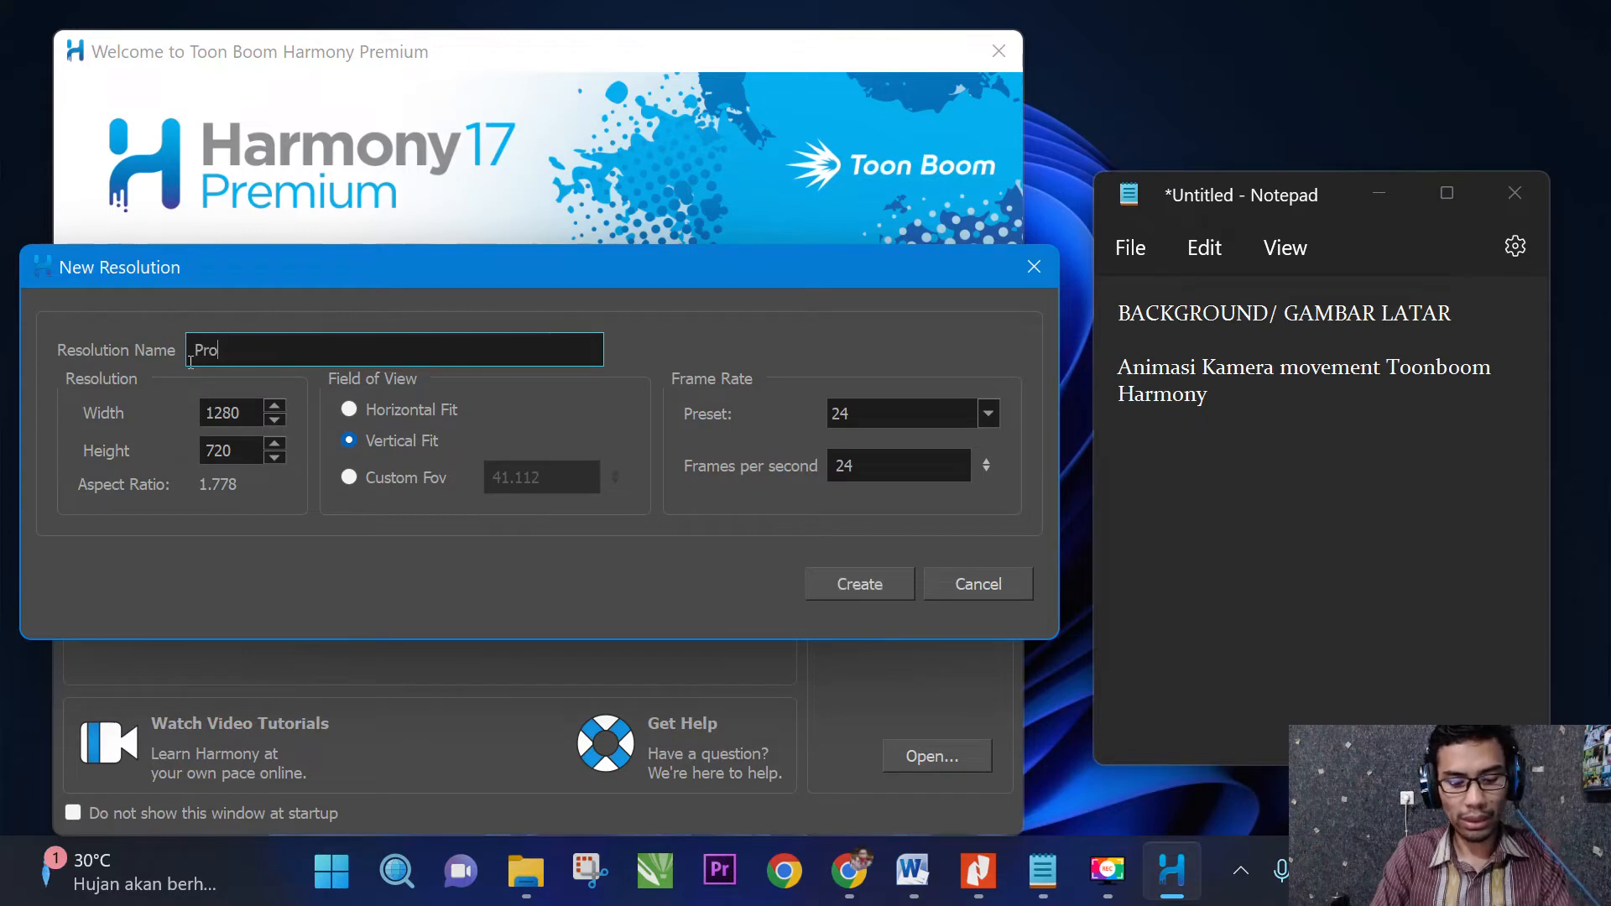
text(jek_Animasi)
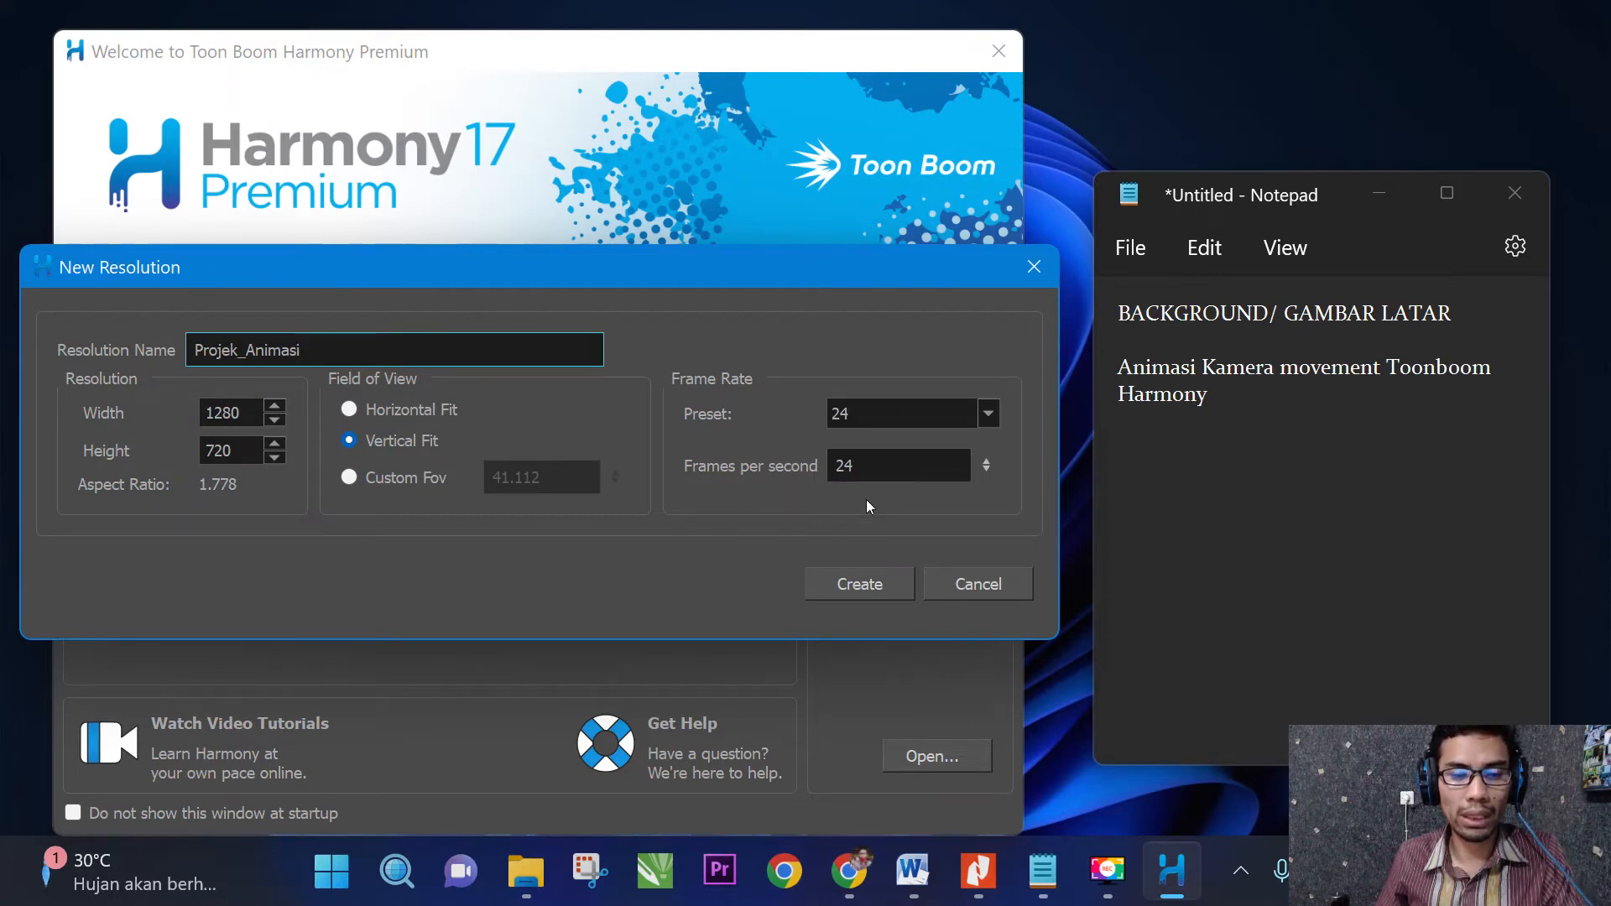
click(878, 590)
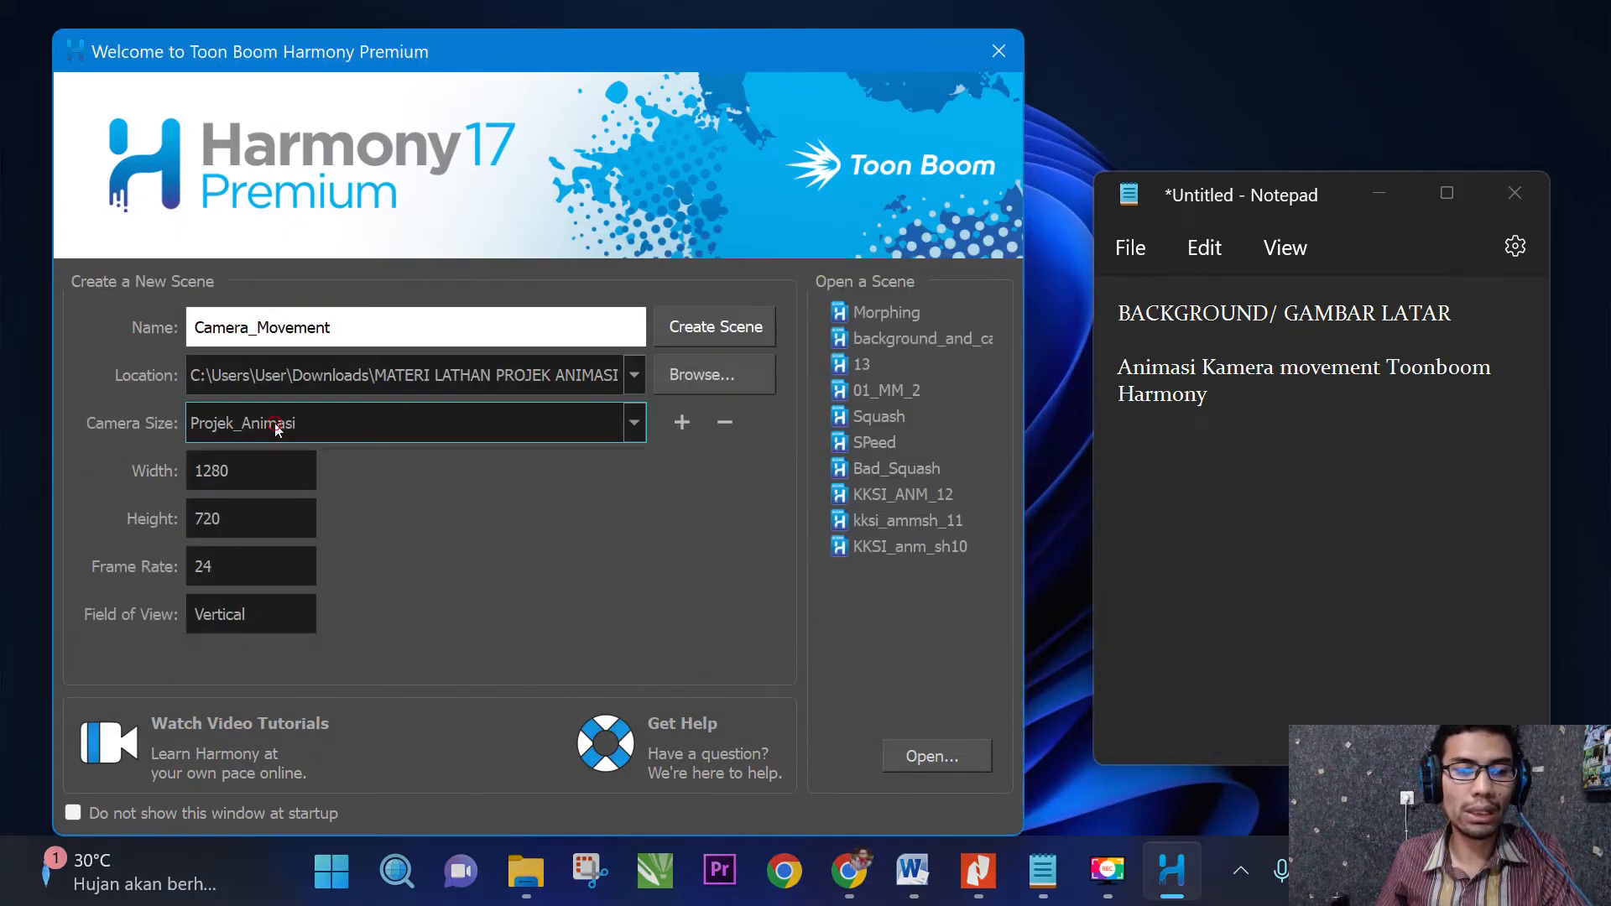
Choose Projek_Animasi as the camera size and create the Camera_Movement scene.
click(277, 429)
scroll(265, 609, down, 3)
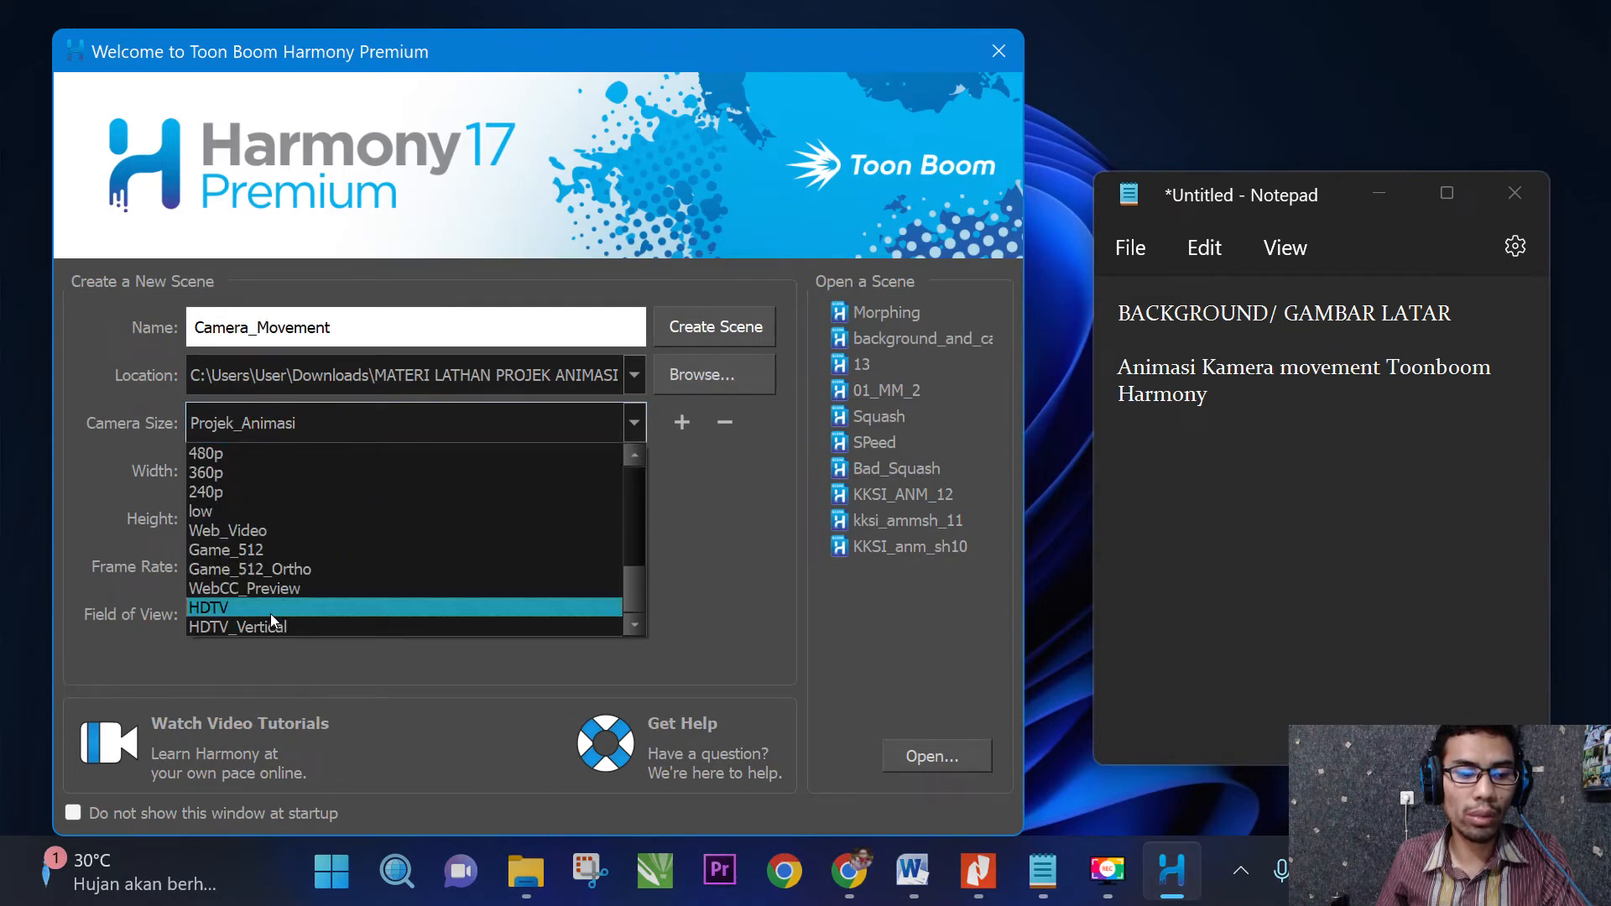
scroll(271, 621, down, 5)
click(245, 448)
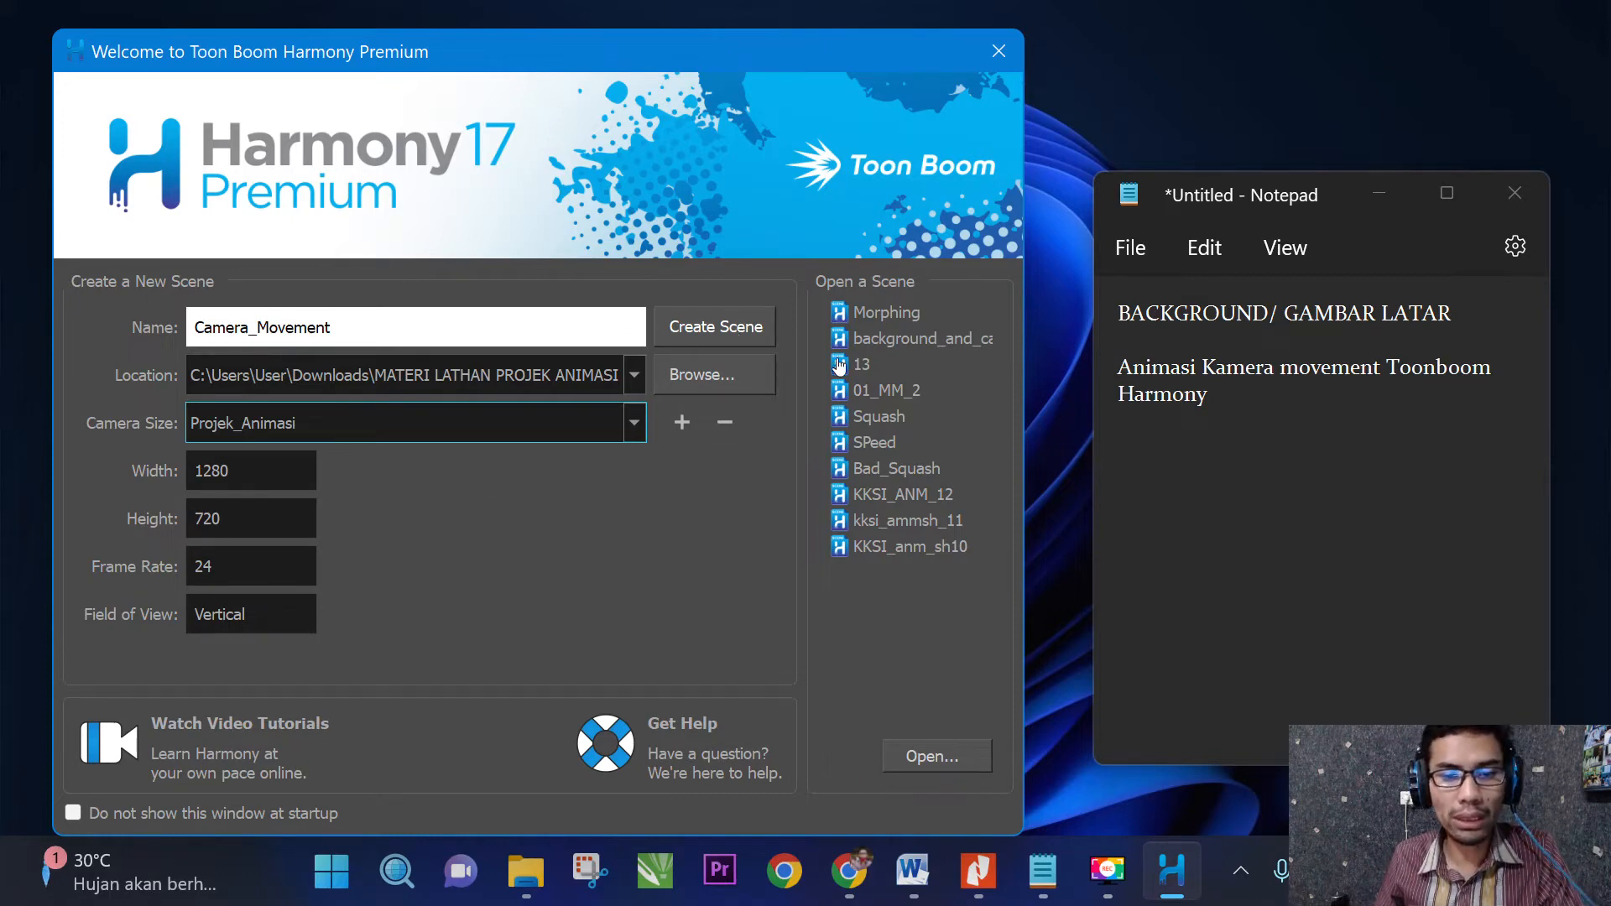
click(713, 333)
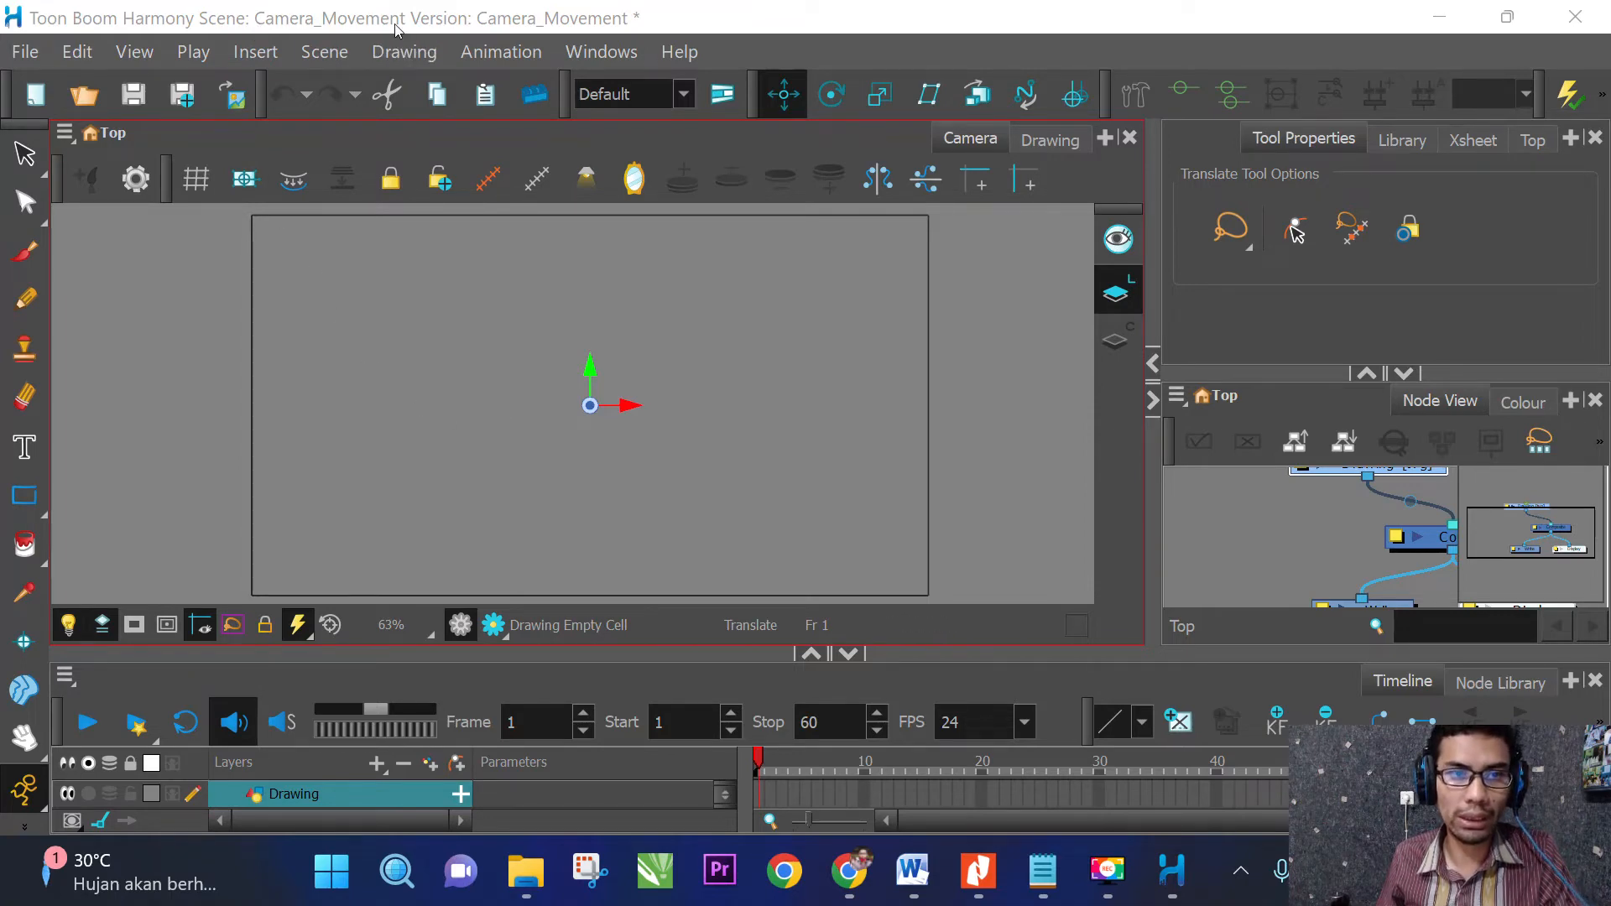
Zoom out the camera view and enlarge the timeline area slightly upward.
scroll(372, 449, down, 1)
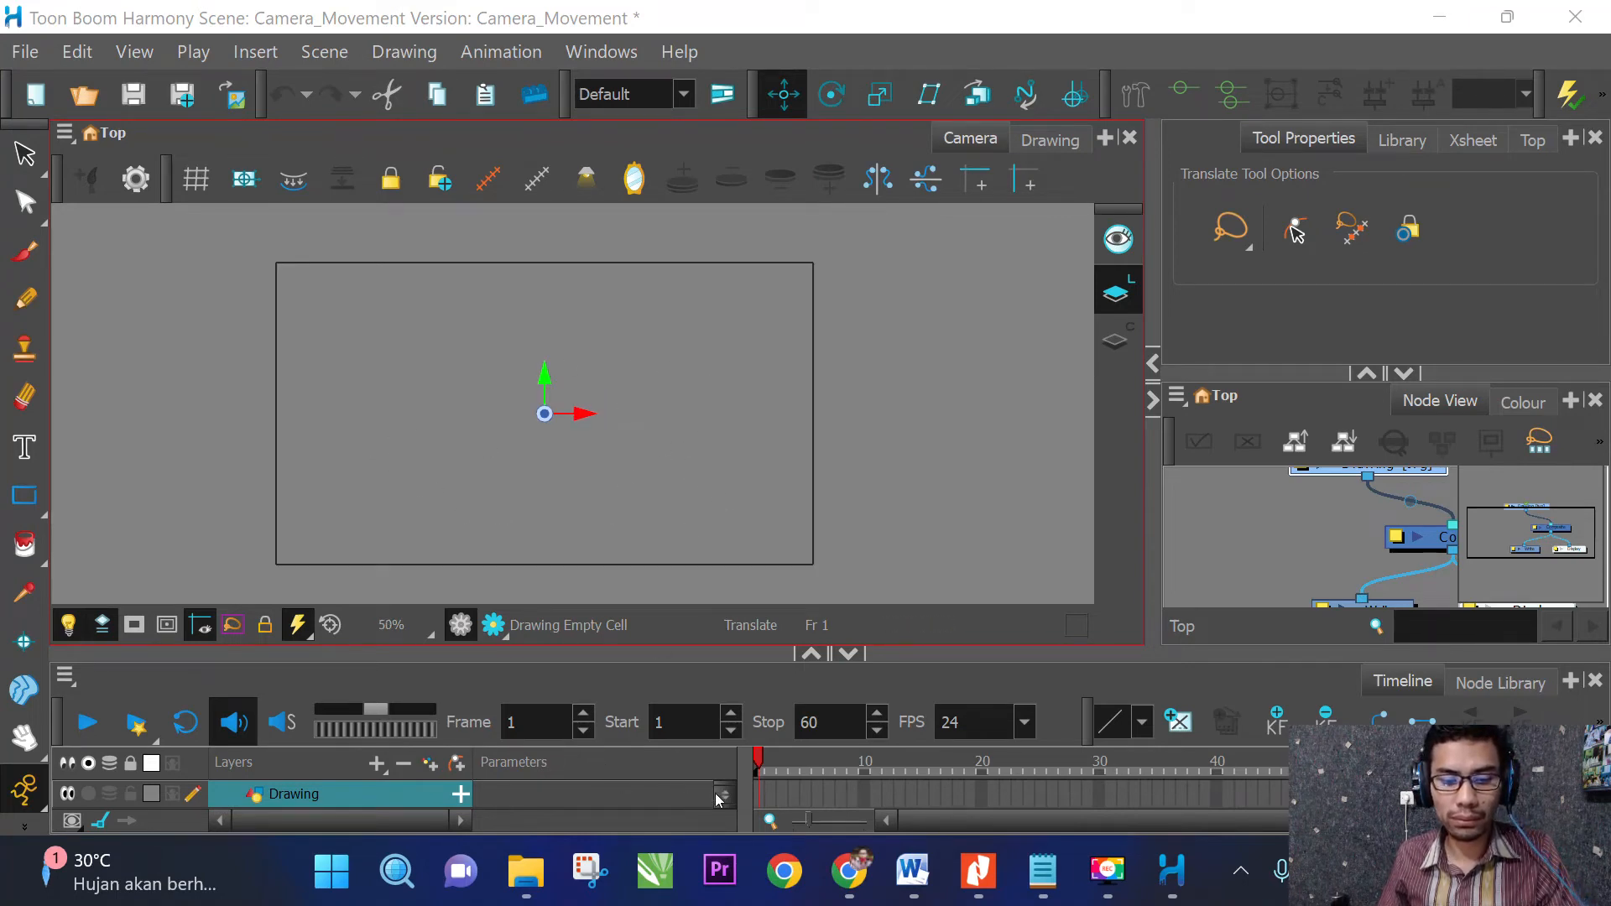
click(552, 763)
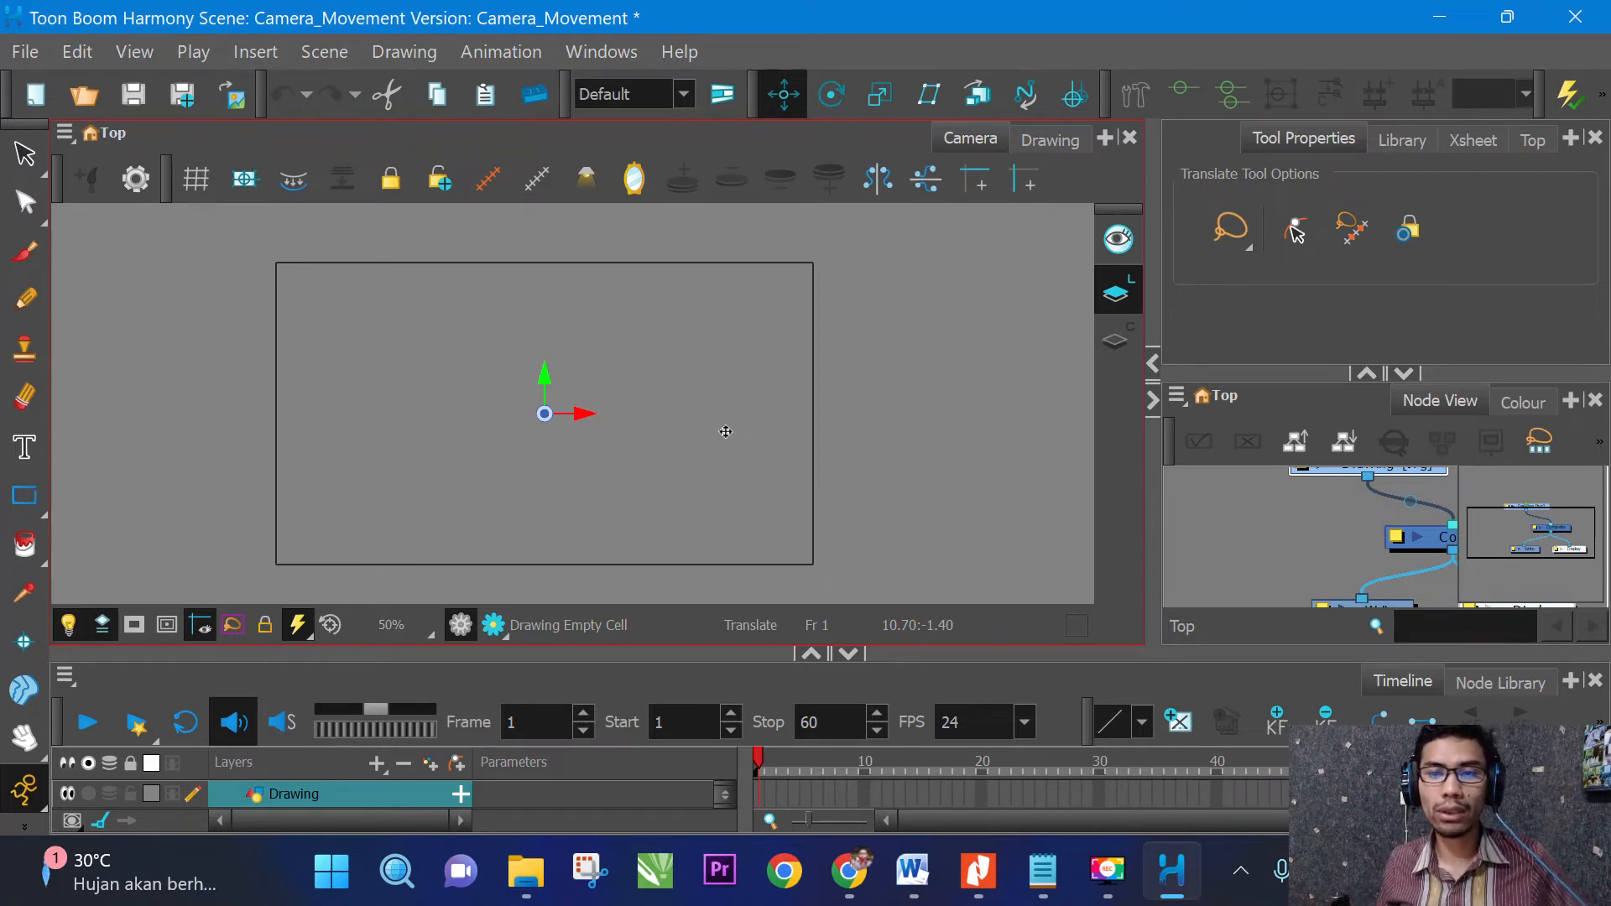
scroll(740, 439, down, 1)
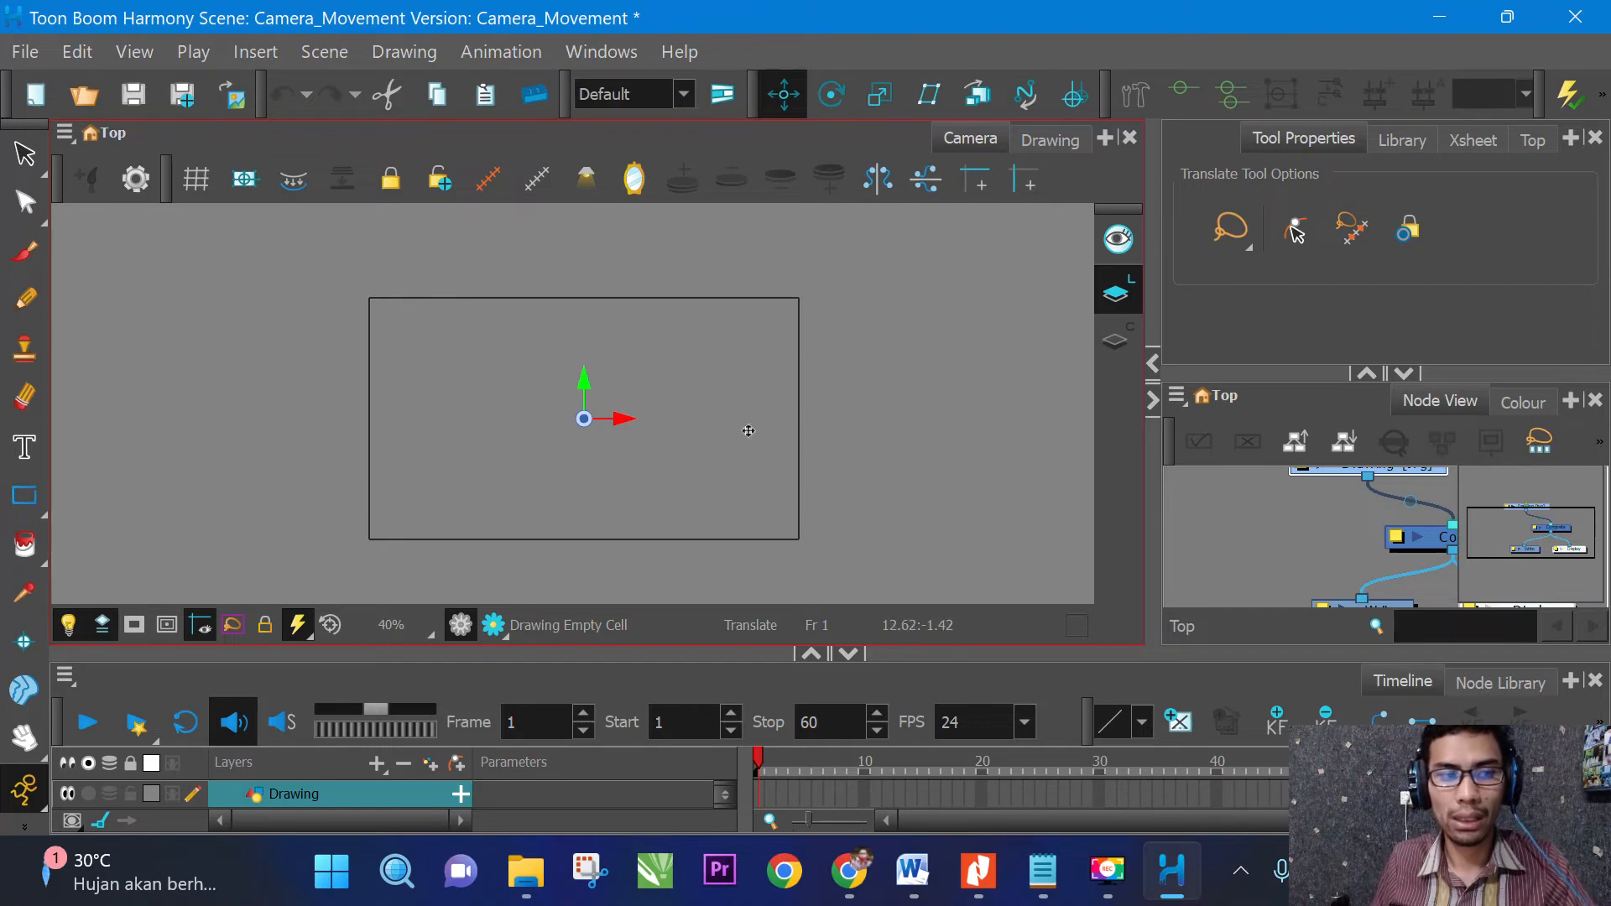
scroll(746, 437, down, 1)
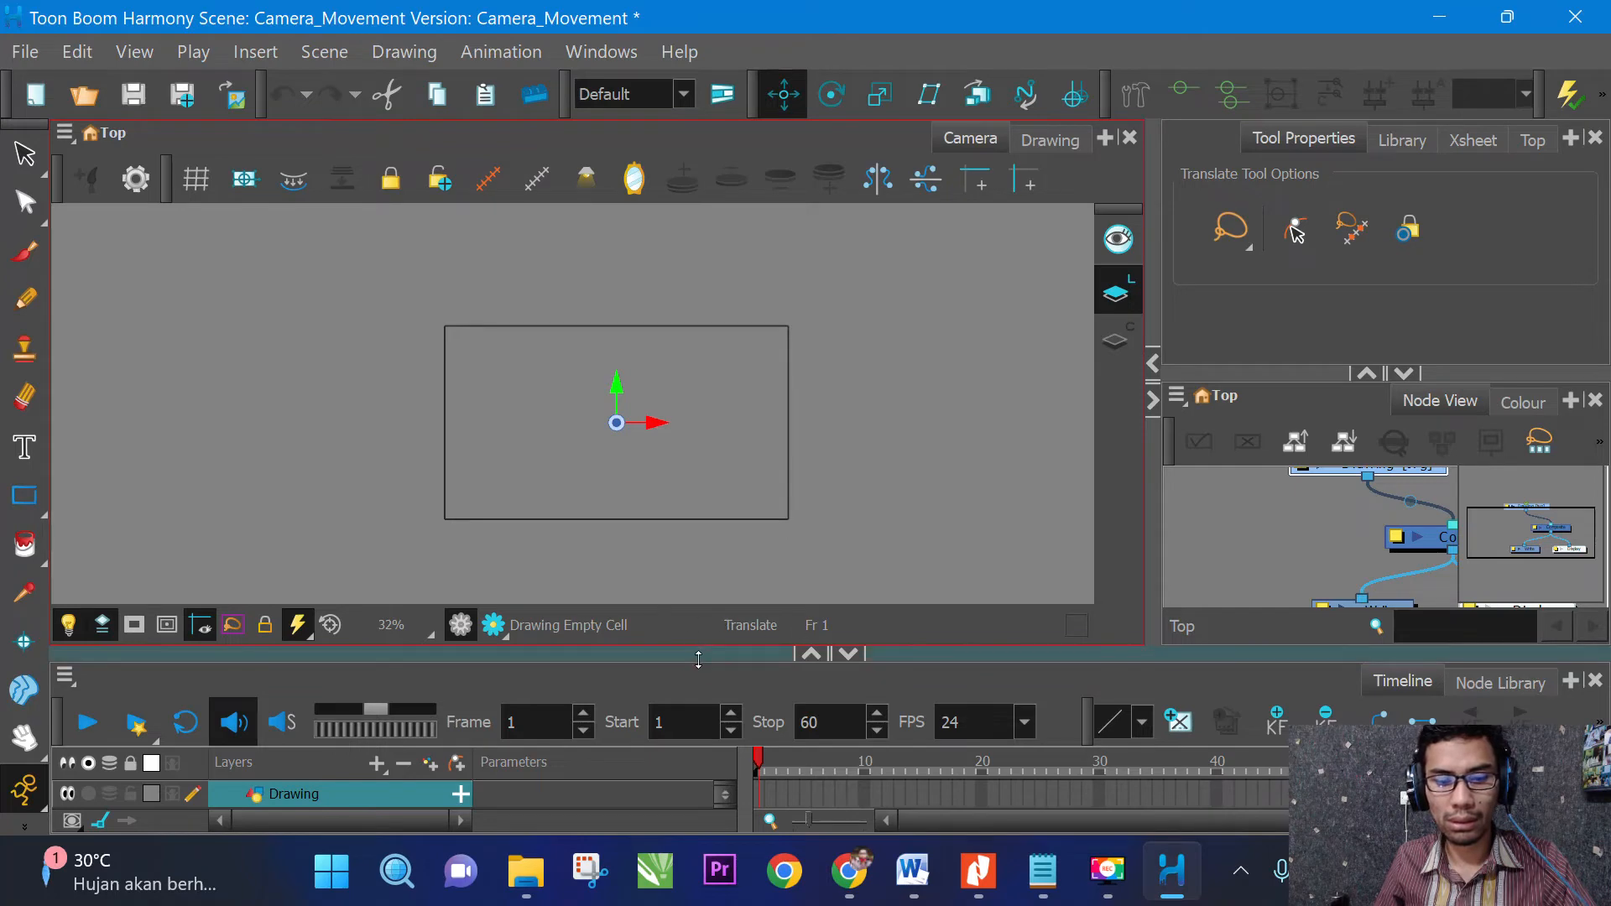
drag(696, 655, 696, 631)
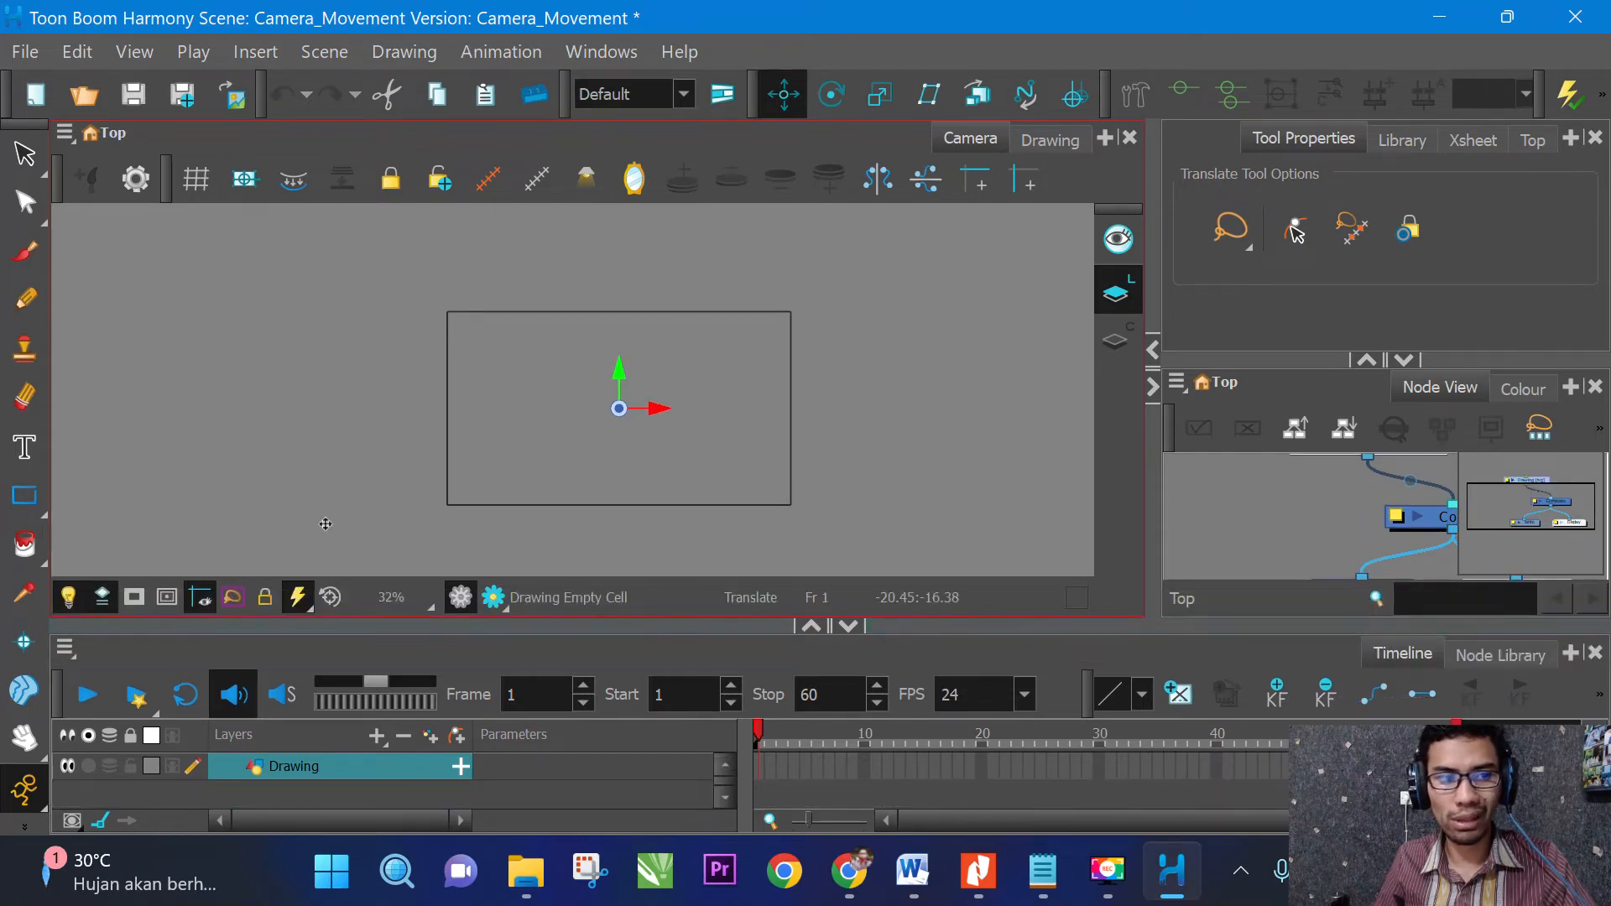
Start an image import and choose background.png from the Gambar Latar folder as the source file.
click(25, 52)
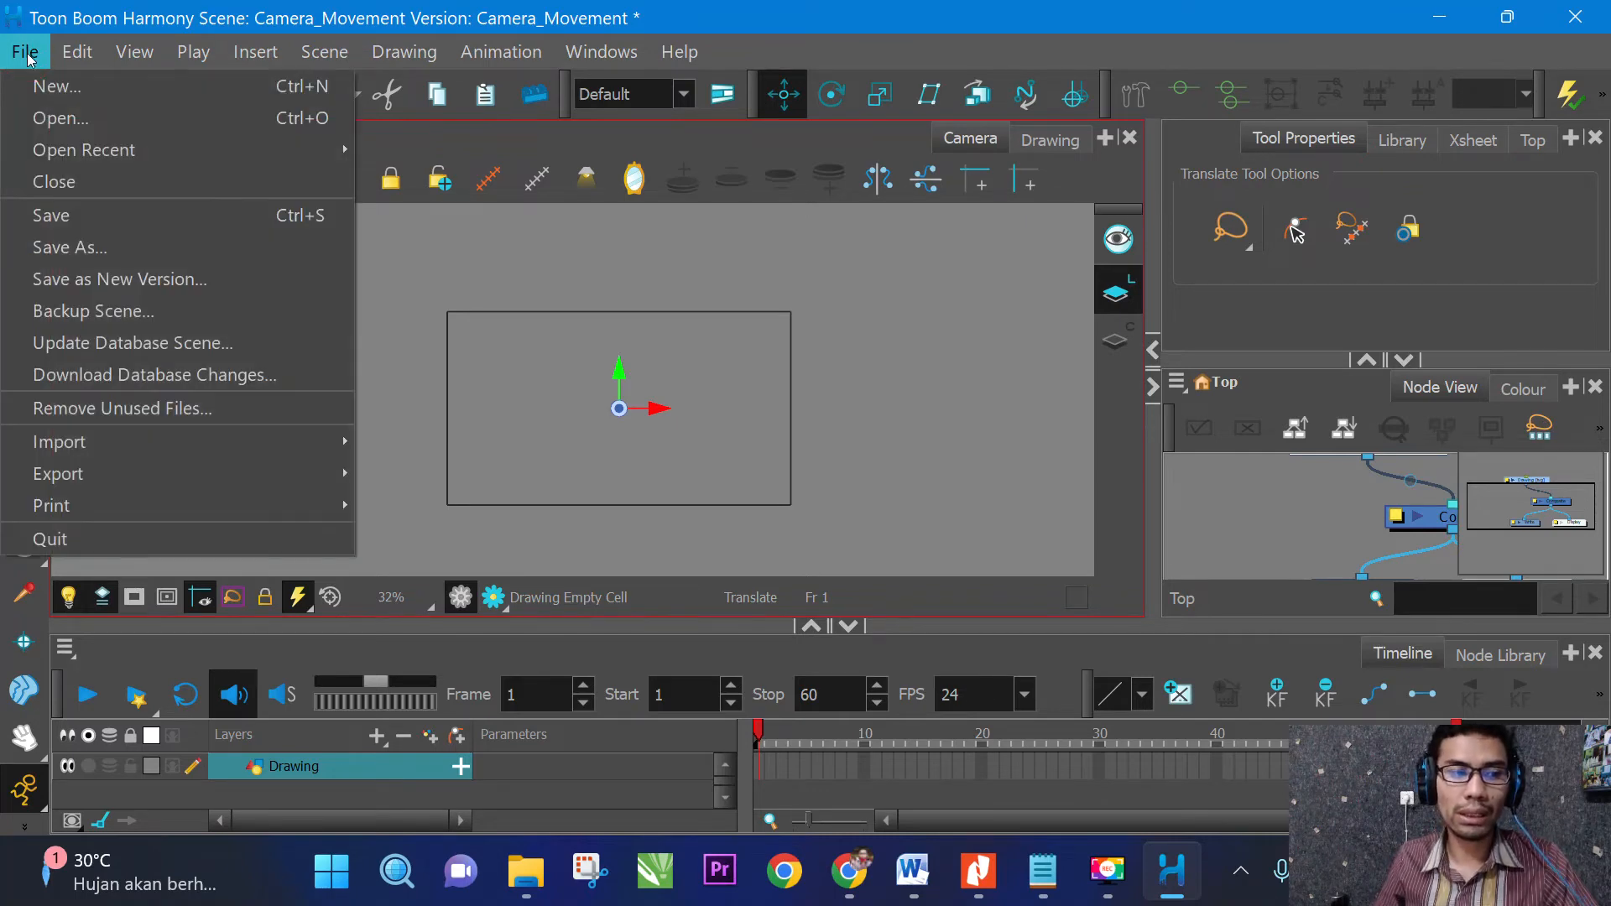
mouse_move(134, 443)
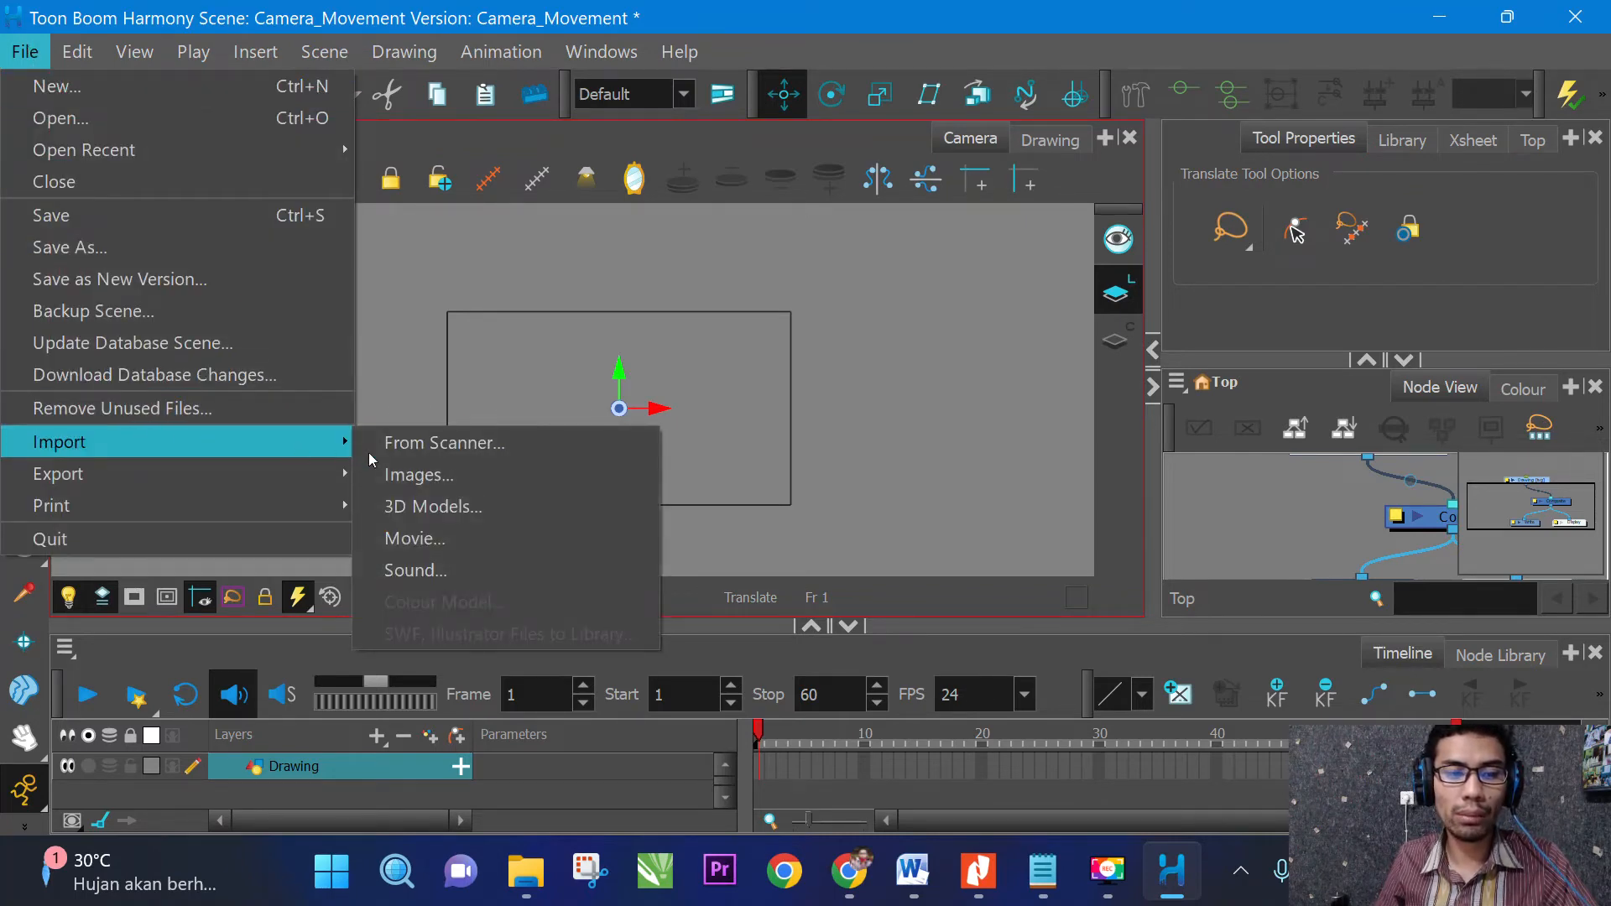
click(456, 475)
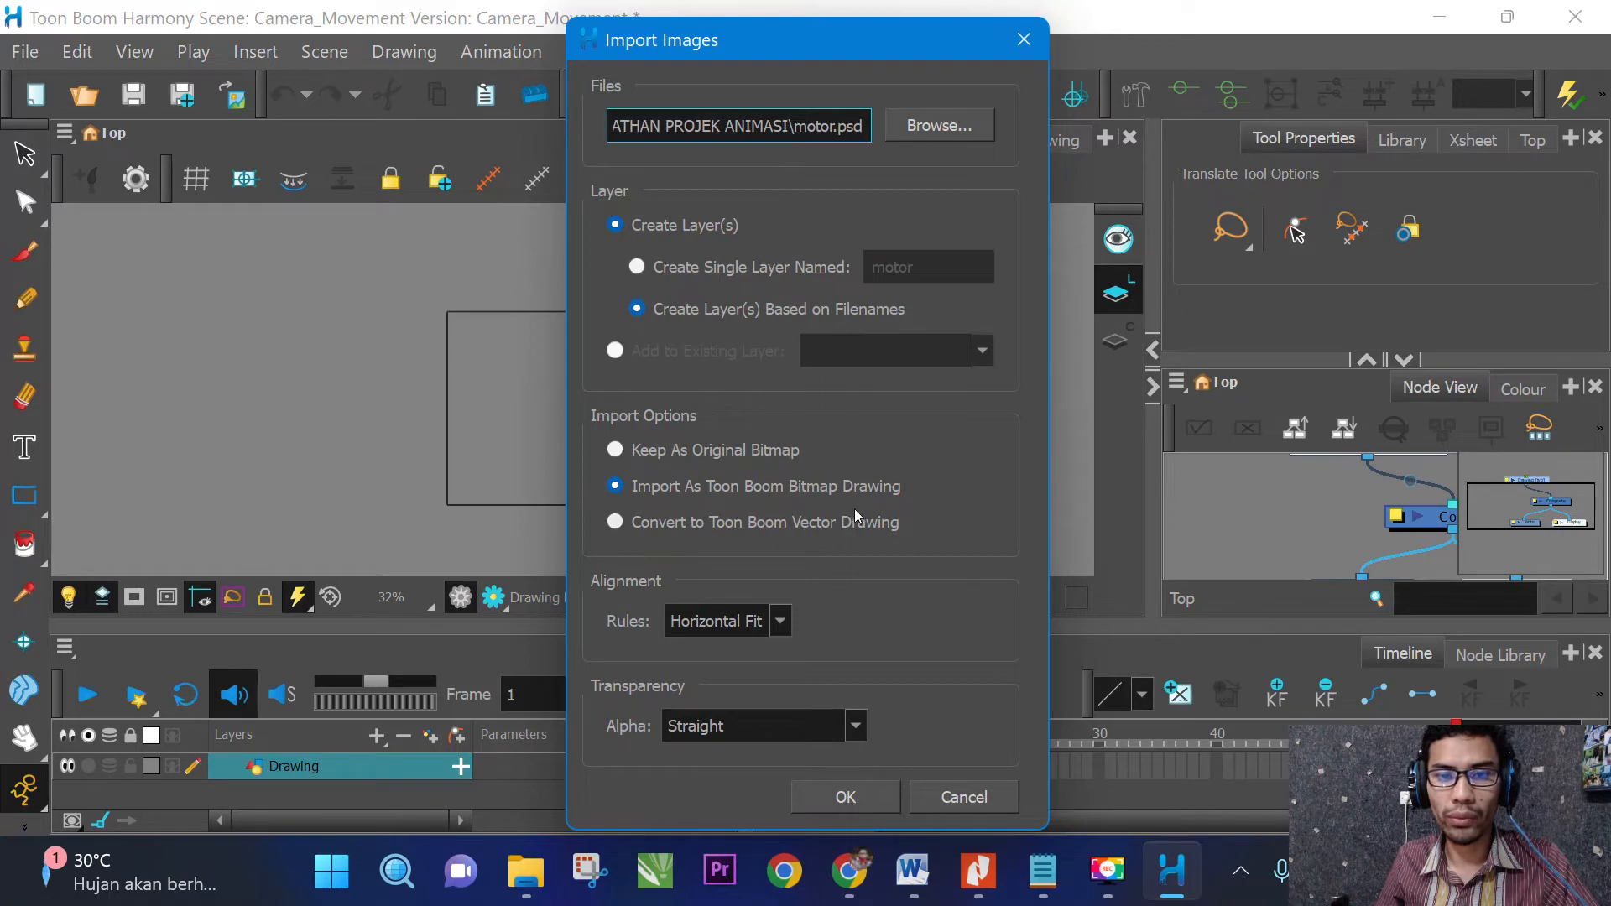
click(934, 126)
scroll(588, 437, down, 3)
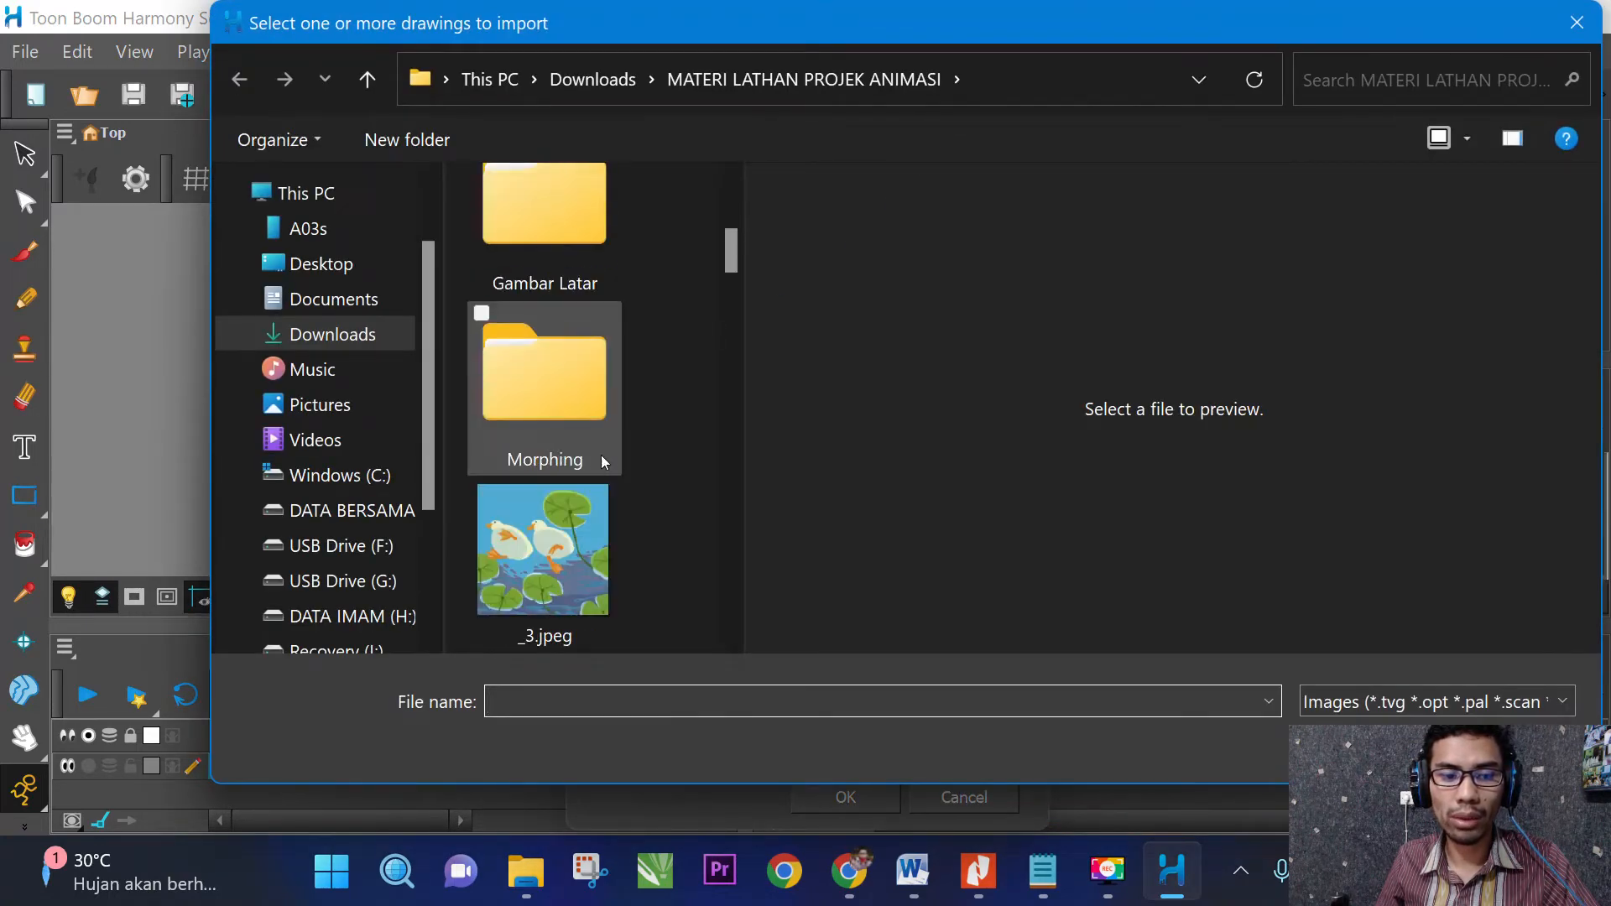
scroll(612, 457, up, 3)
scroll(612, 457, down, 1)
click(572, 382)
double_click(571, 382)
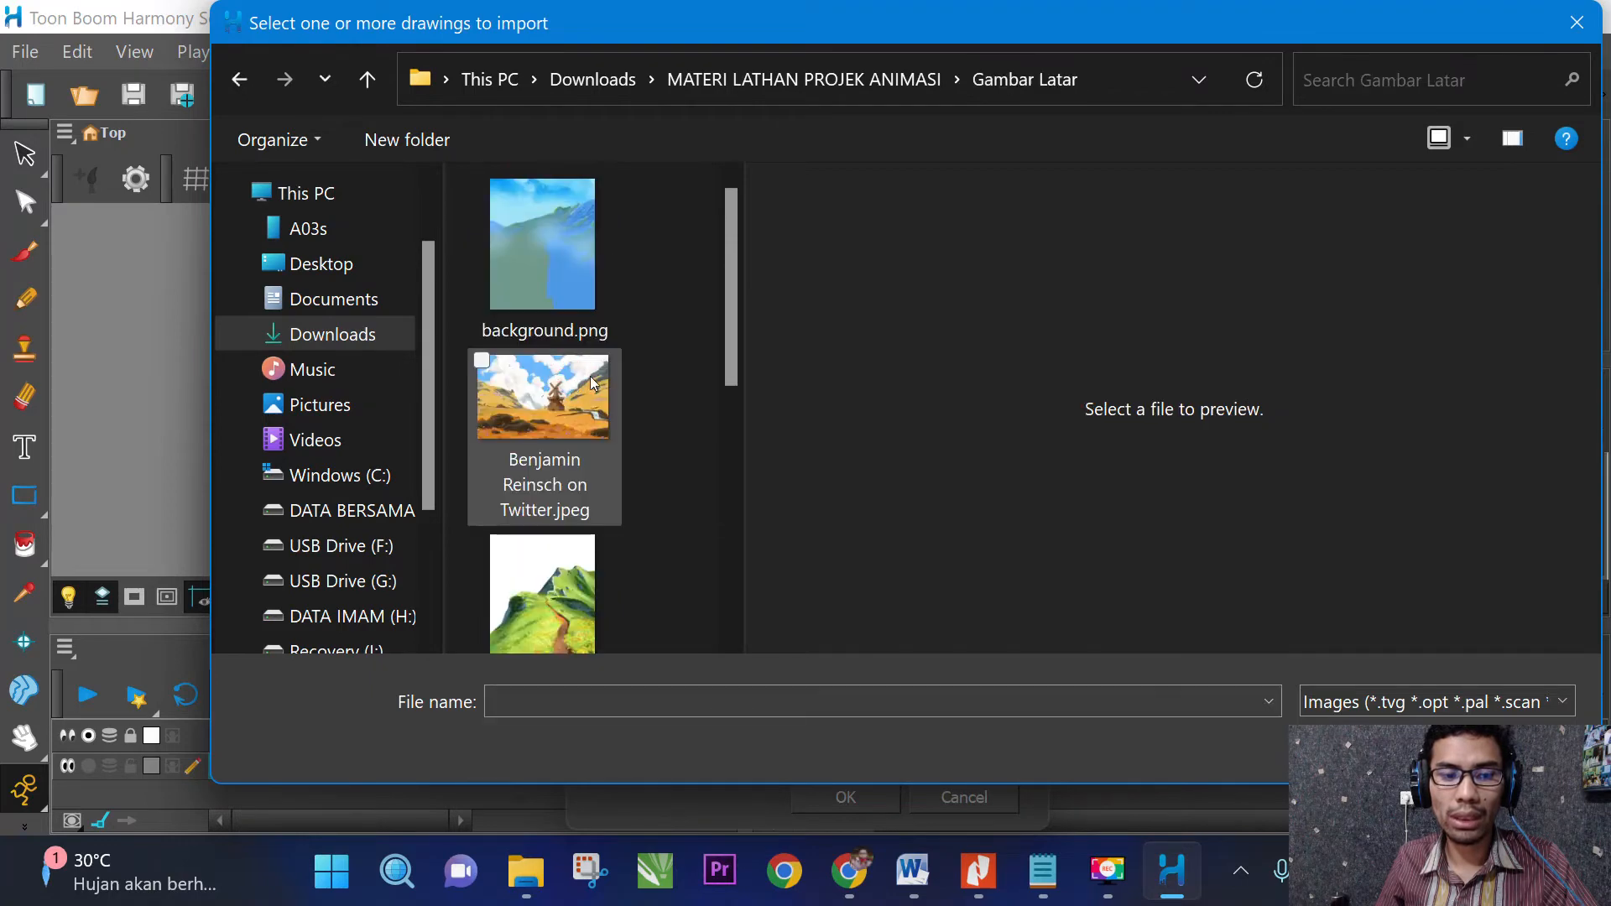
click(564, 248)
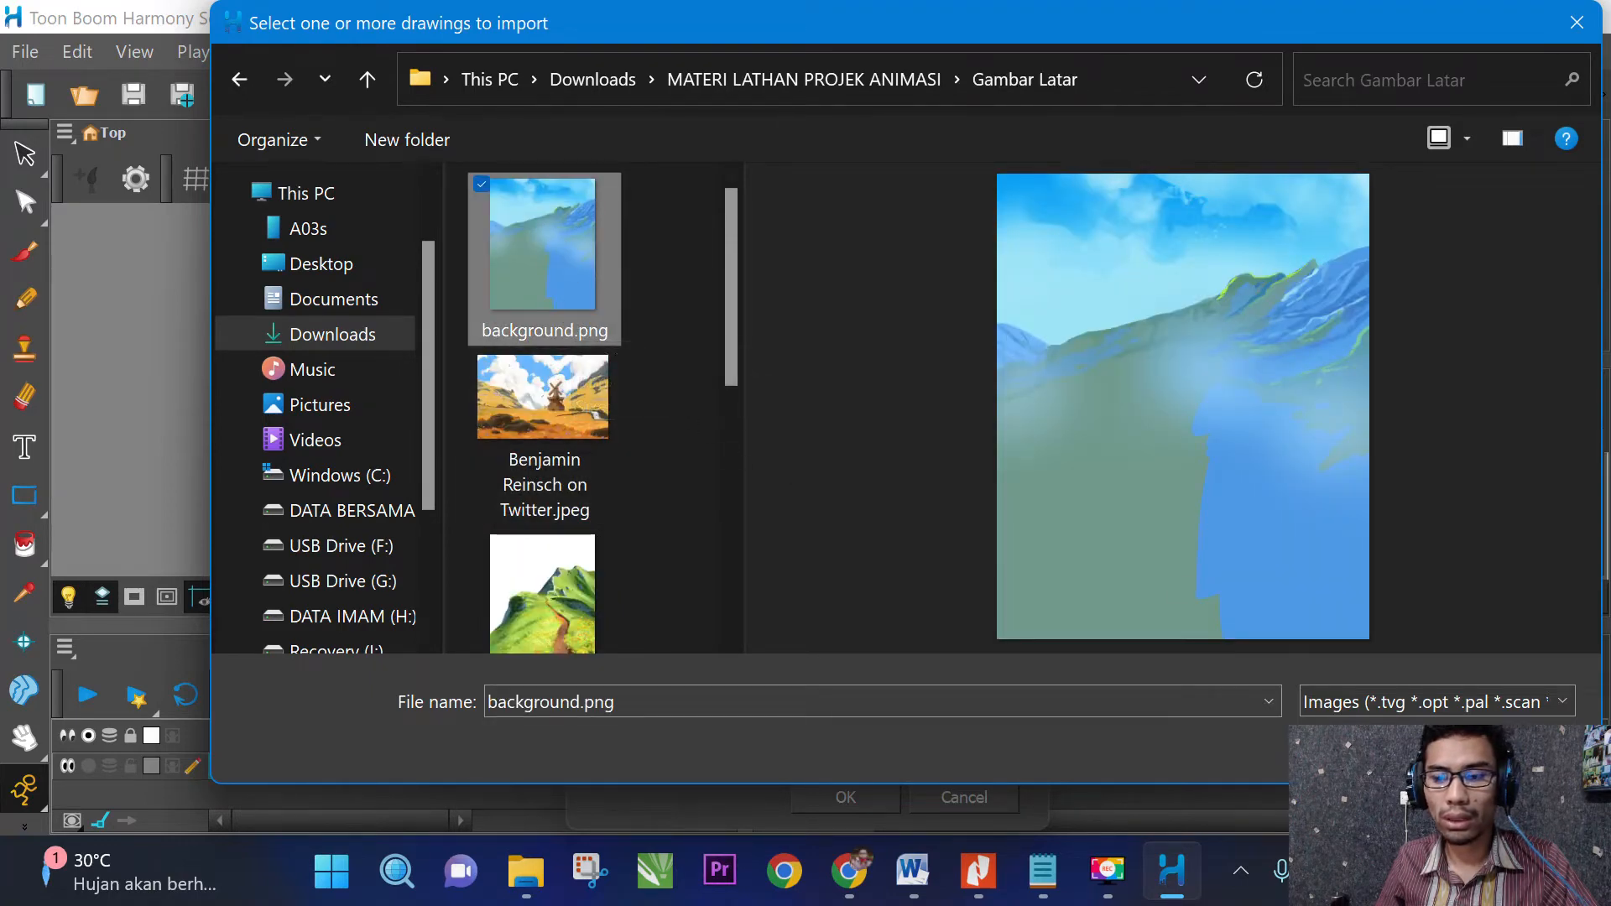
click(1376, 752)
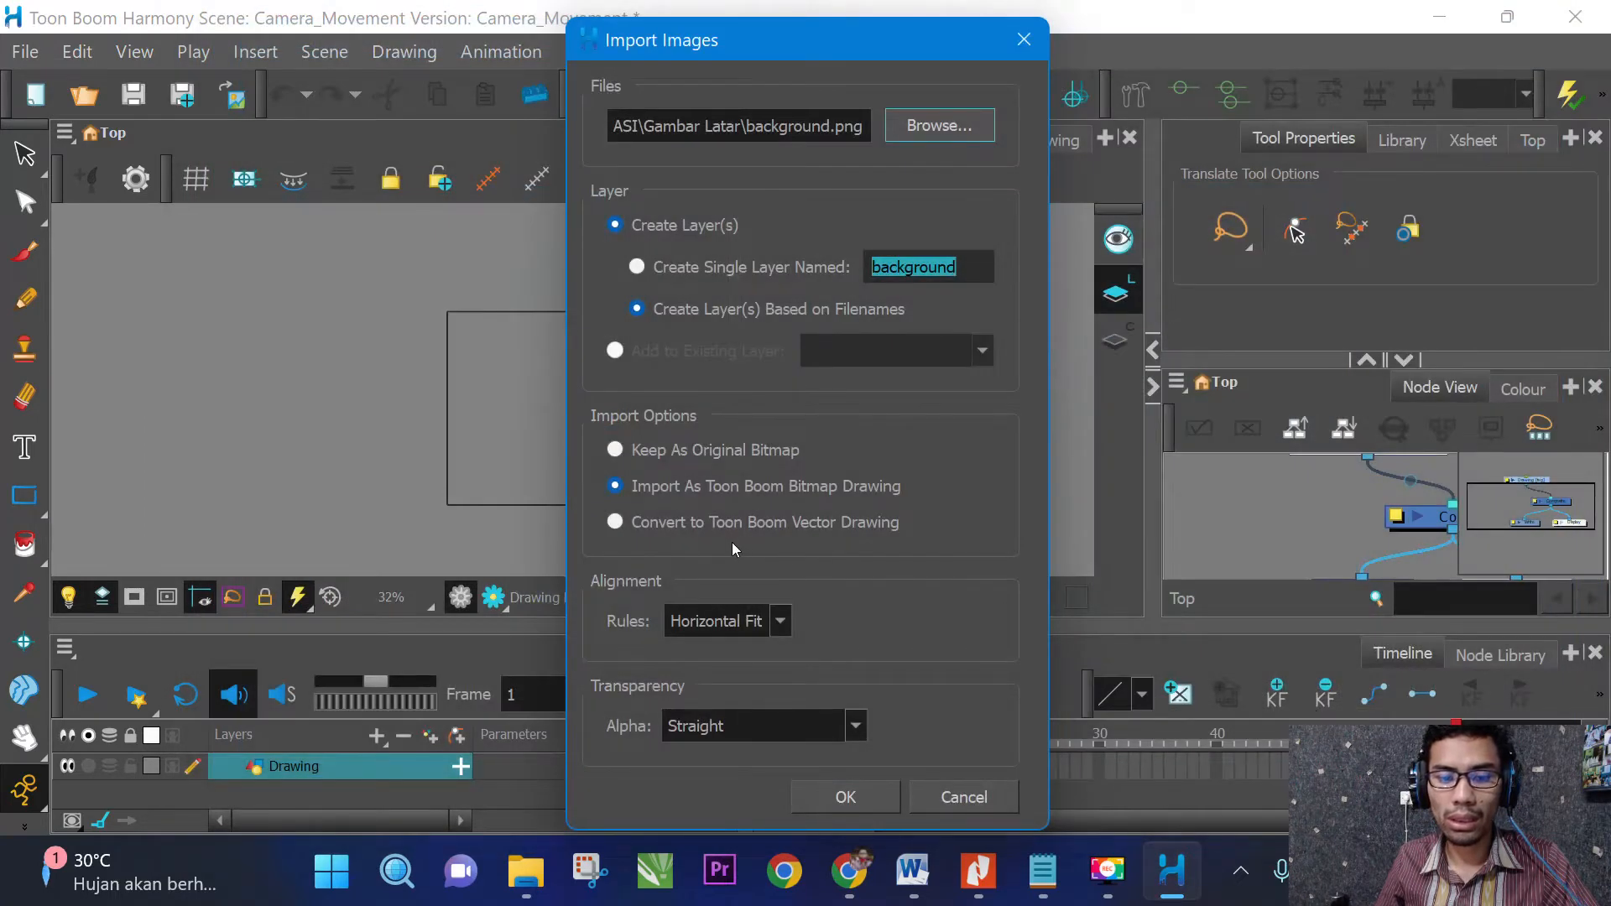
Import background.png as a Toon Boom bitmap drawing on its own layer with Horizontal Fit alignment.
click(761, 628)
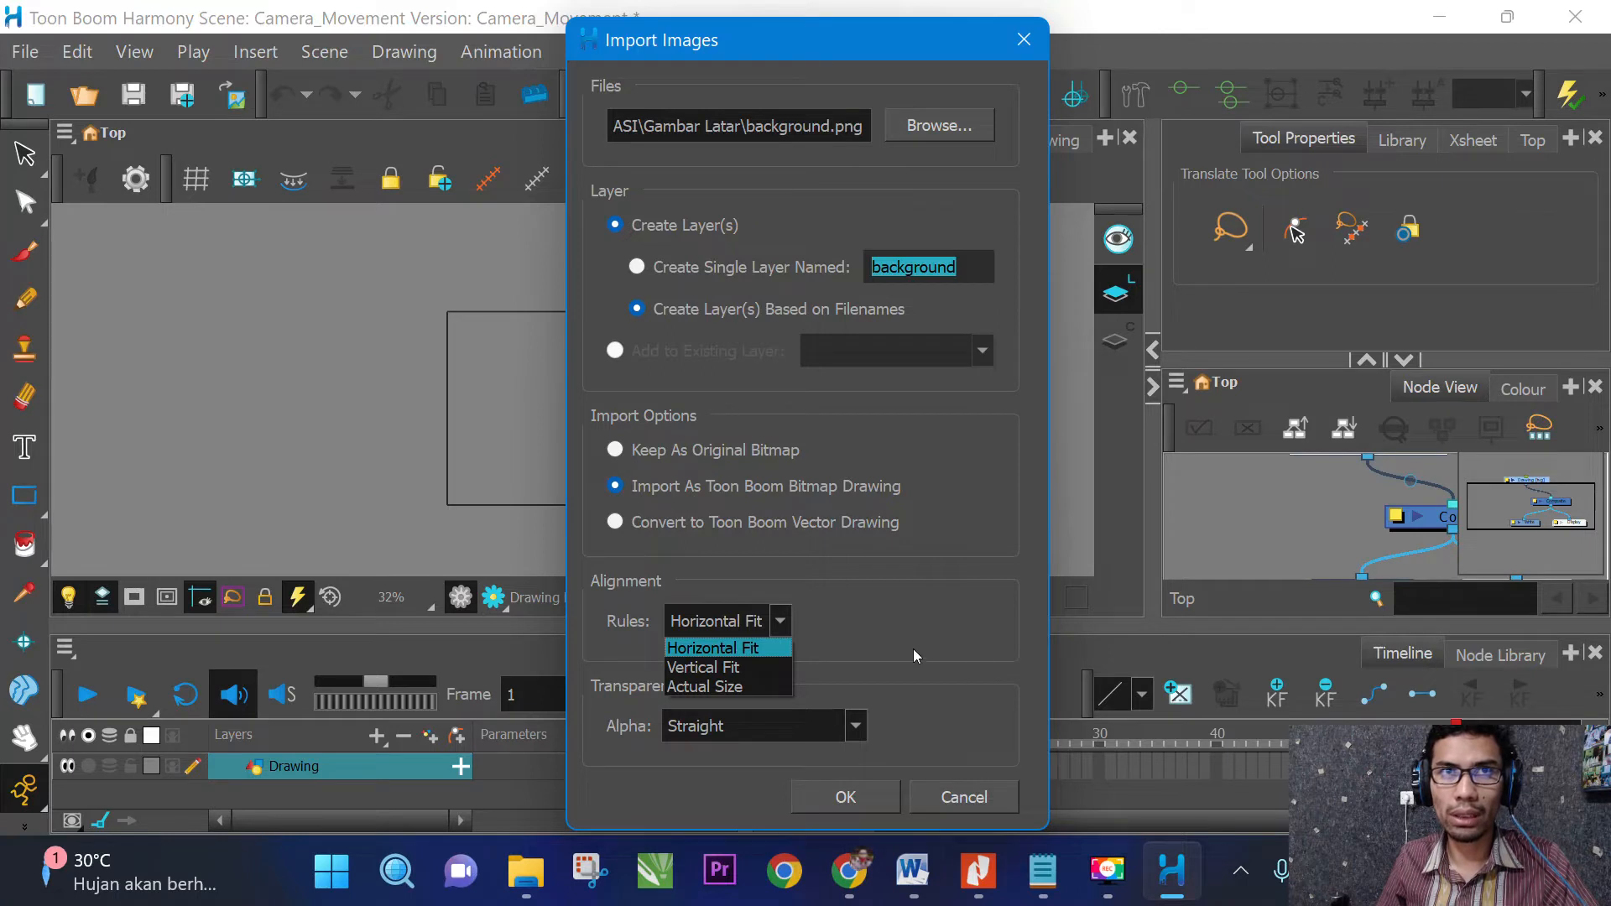
click(737, 648)
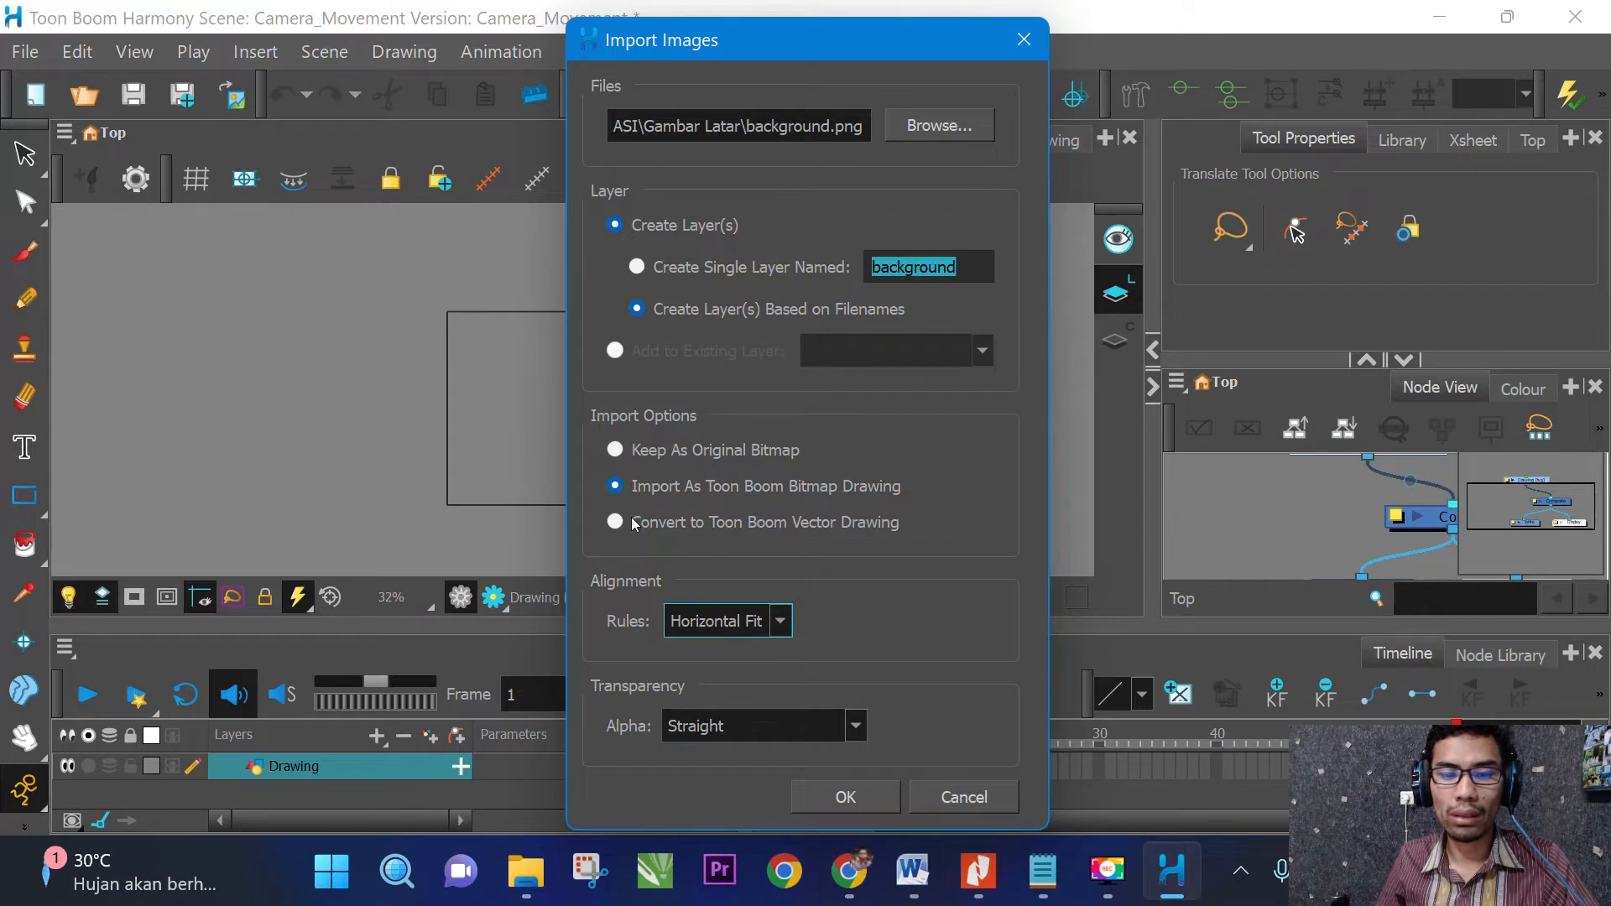
click(838, 799)
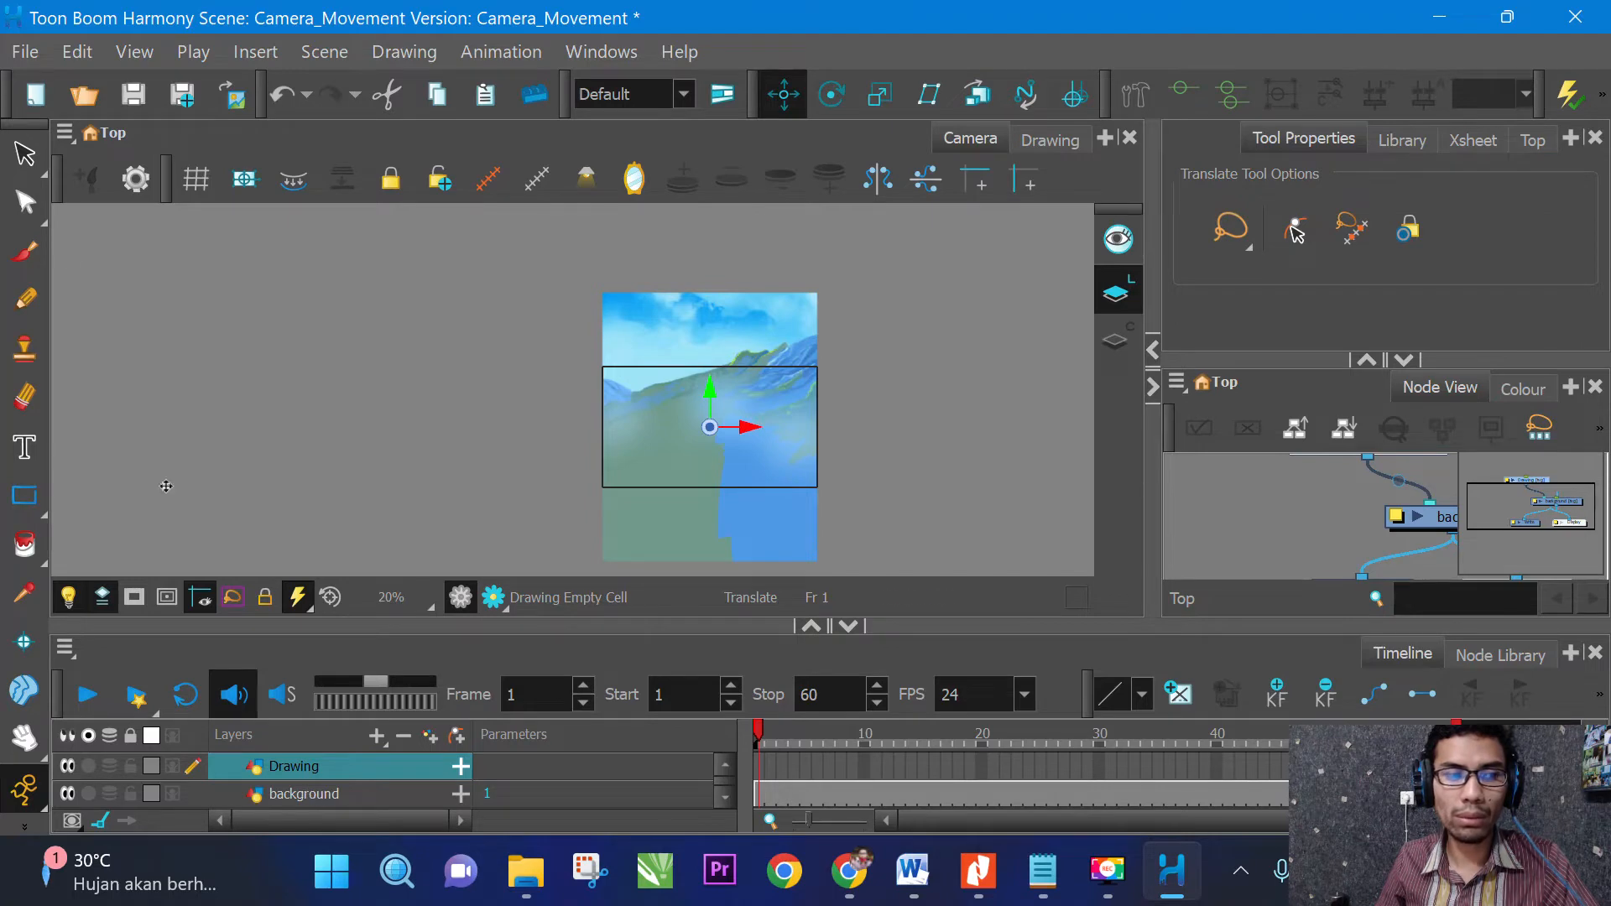
Import midground.jpg from the Gambar Latar folder as a bitmap drawing on its own layer with Horizontal Fit alignment.
click(25, 51)
mouse_move(59, 441)
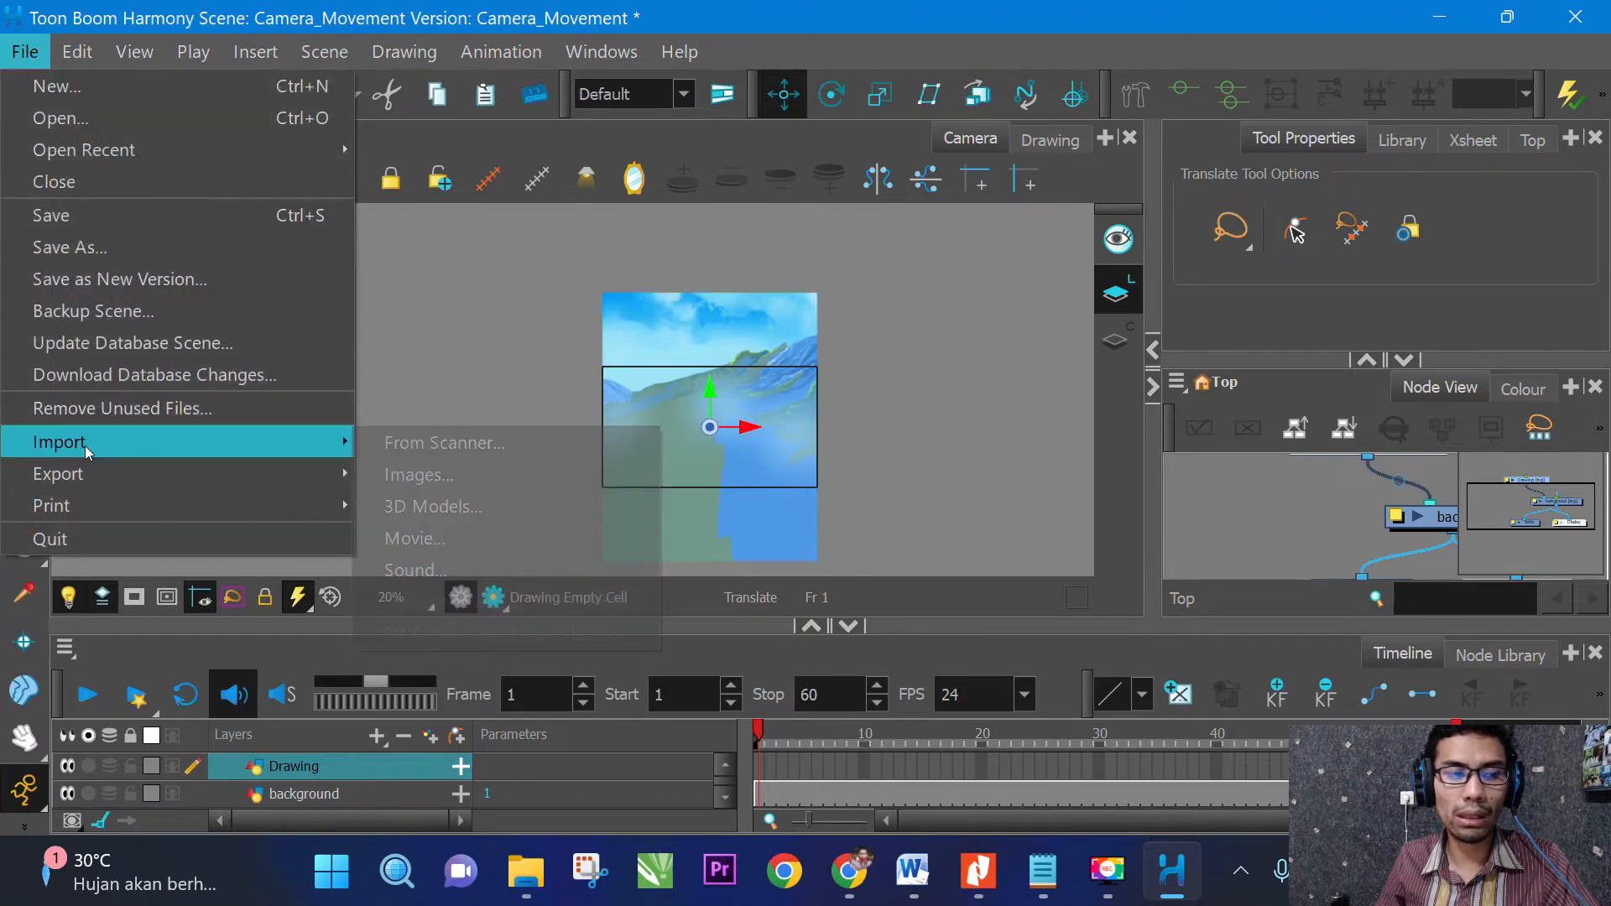
click(439, 471)
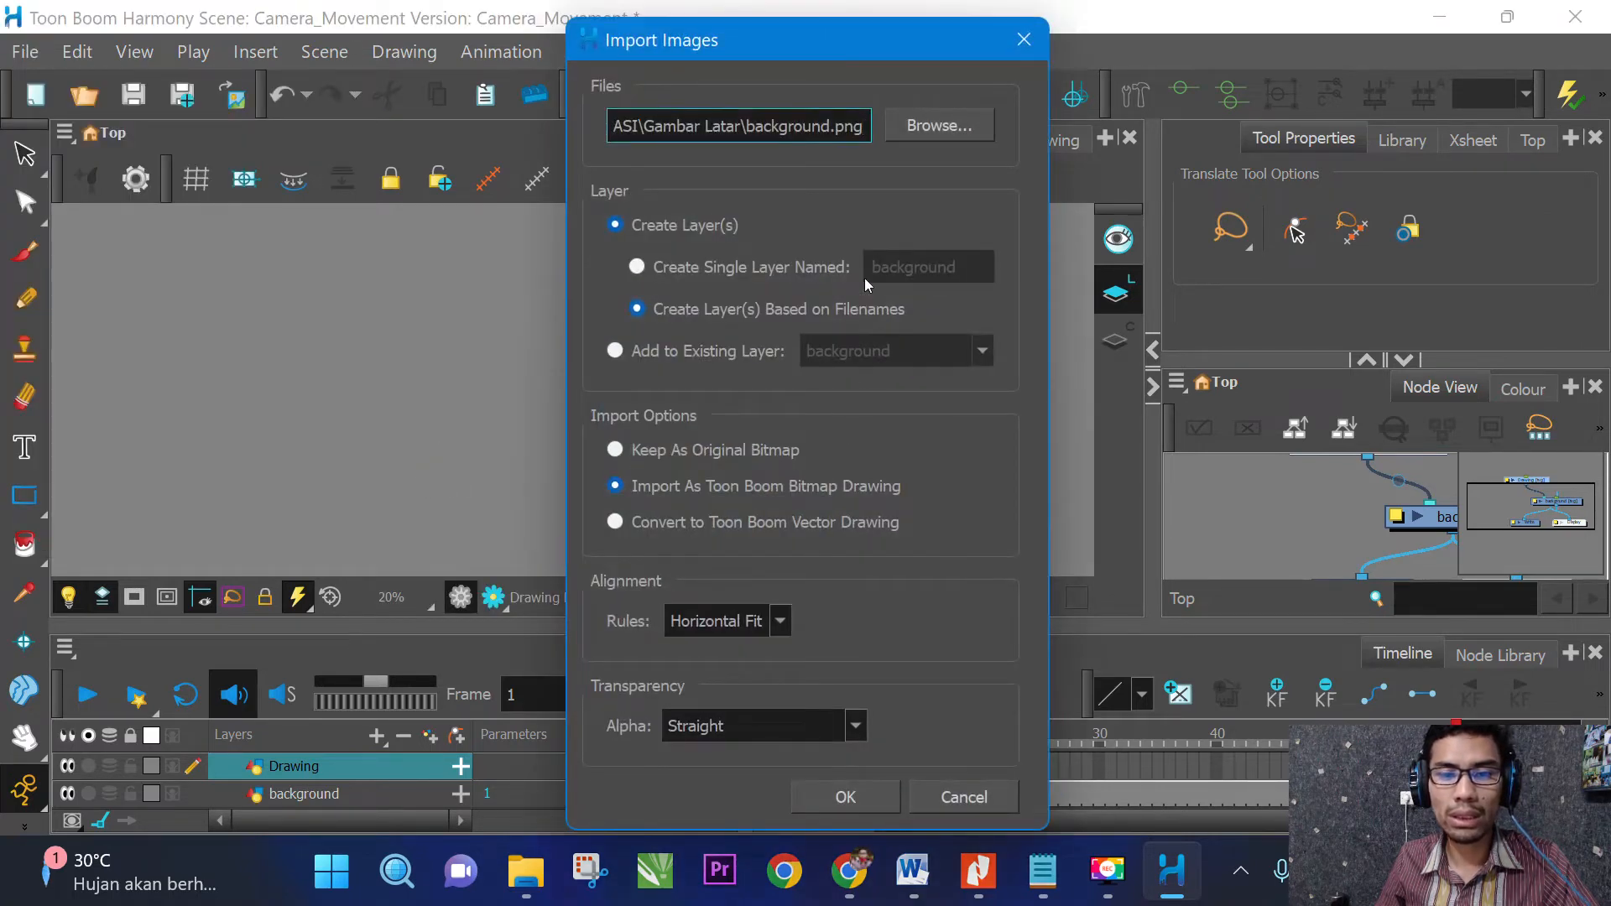
click(940, 125)
scroll(641, 419, down, 6)
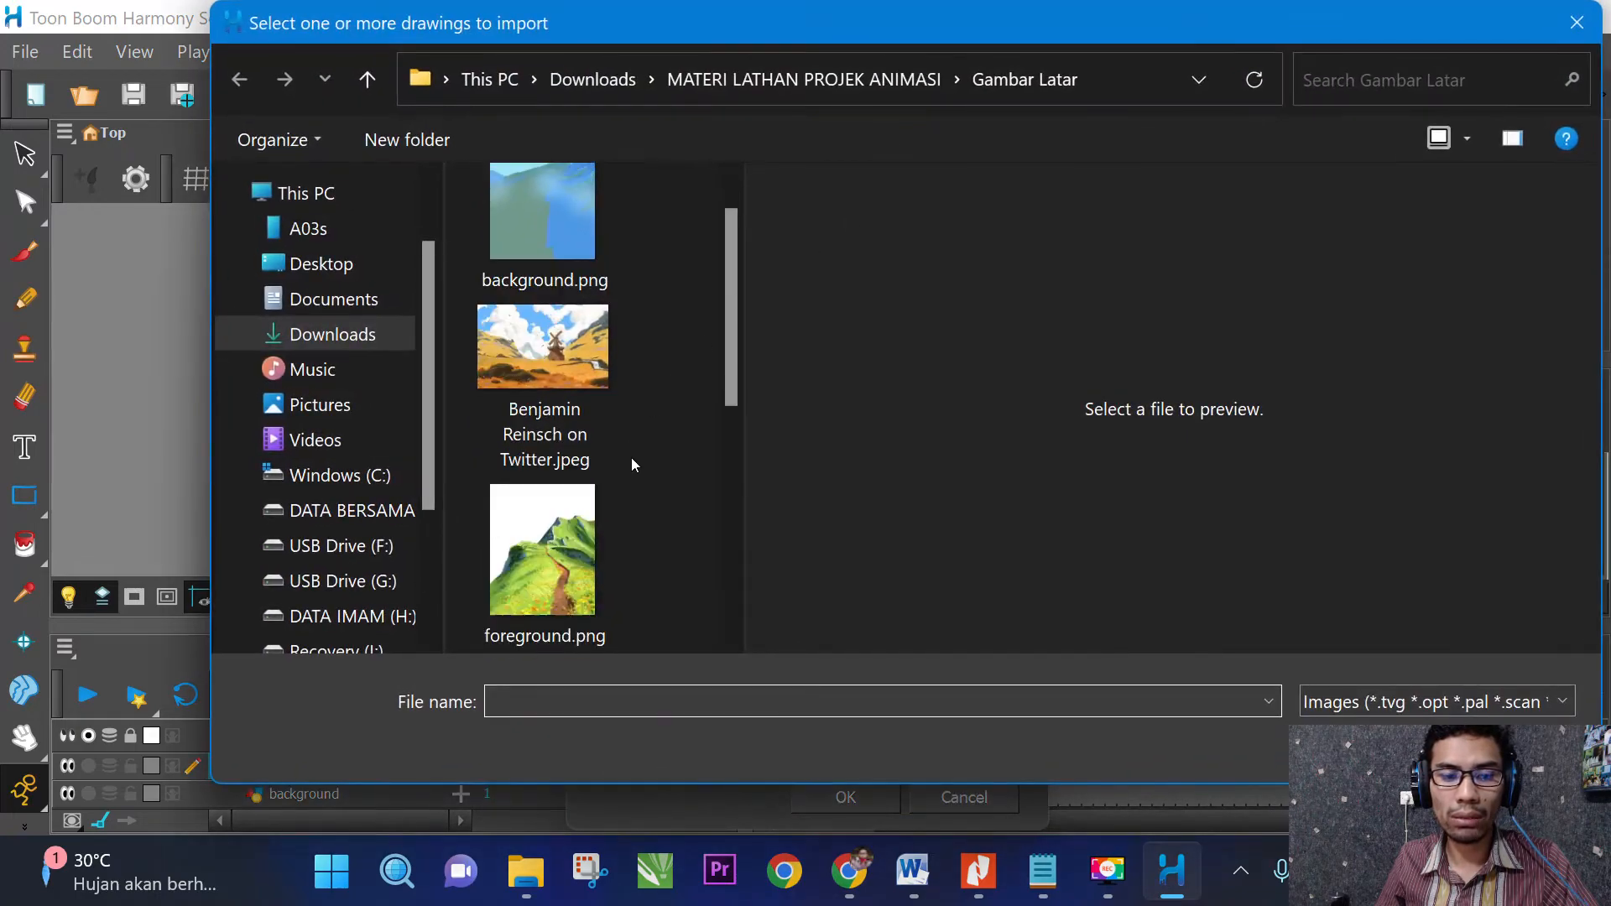
double_click(556, 405)
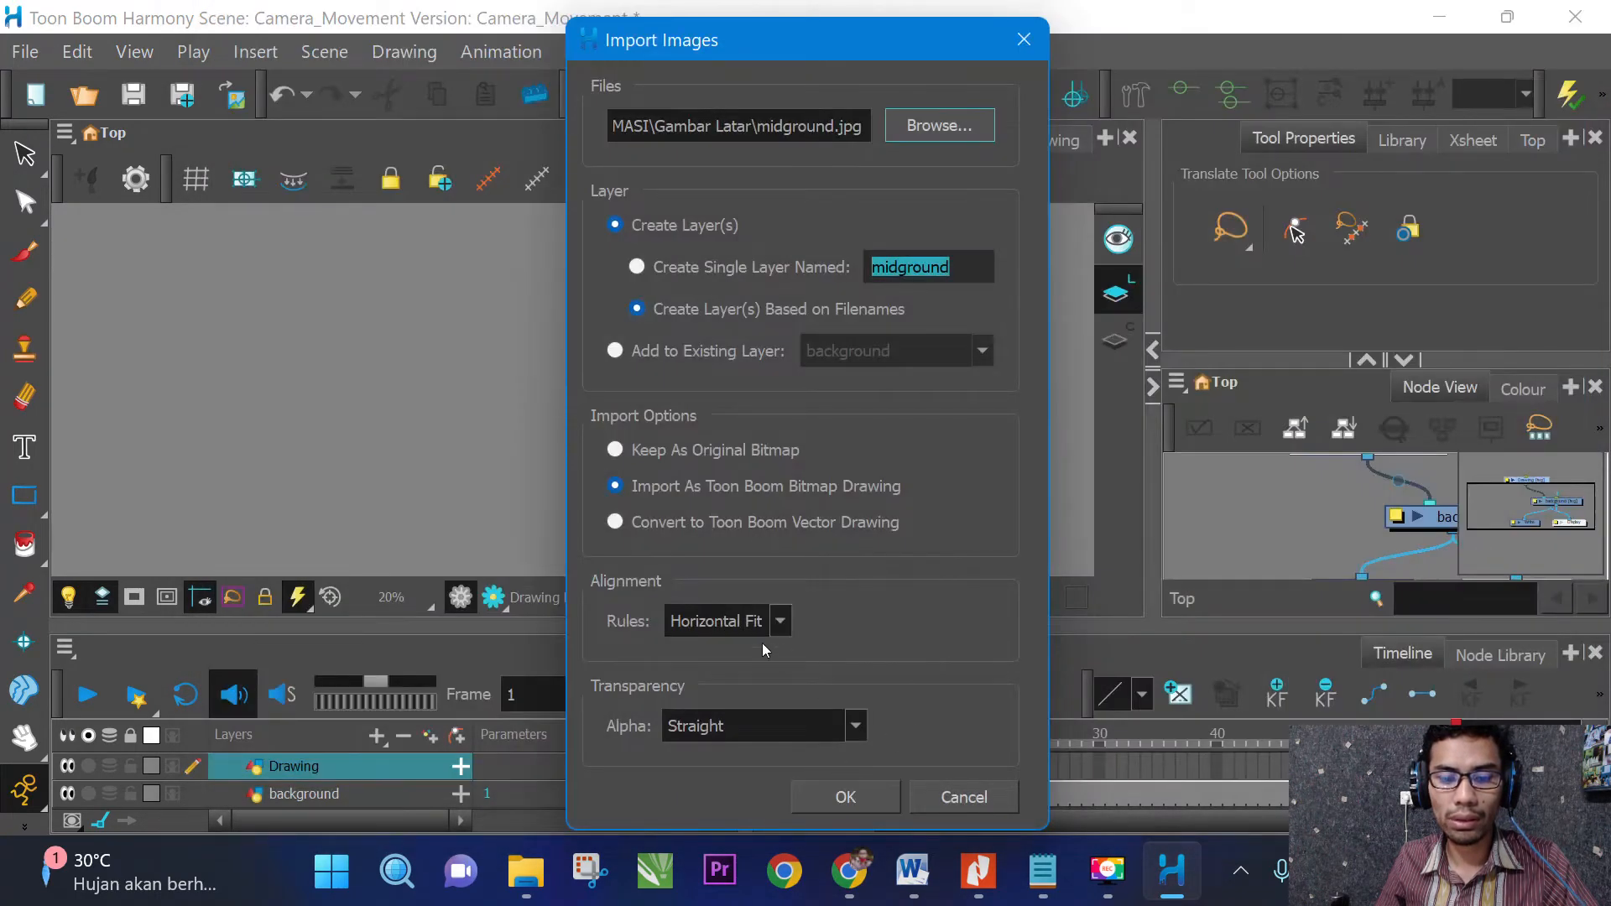
click(854, 791)
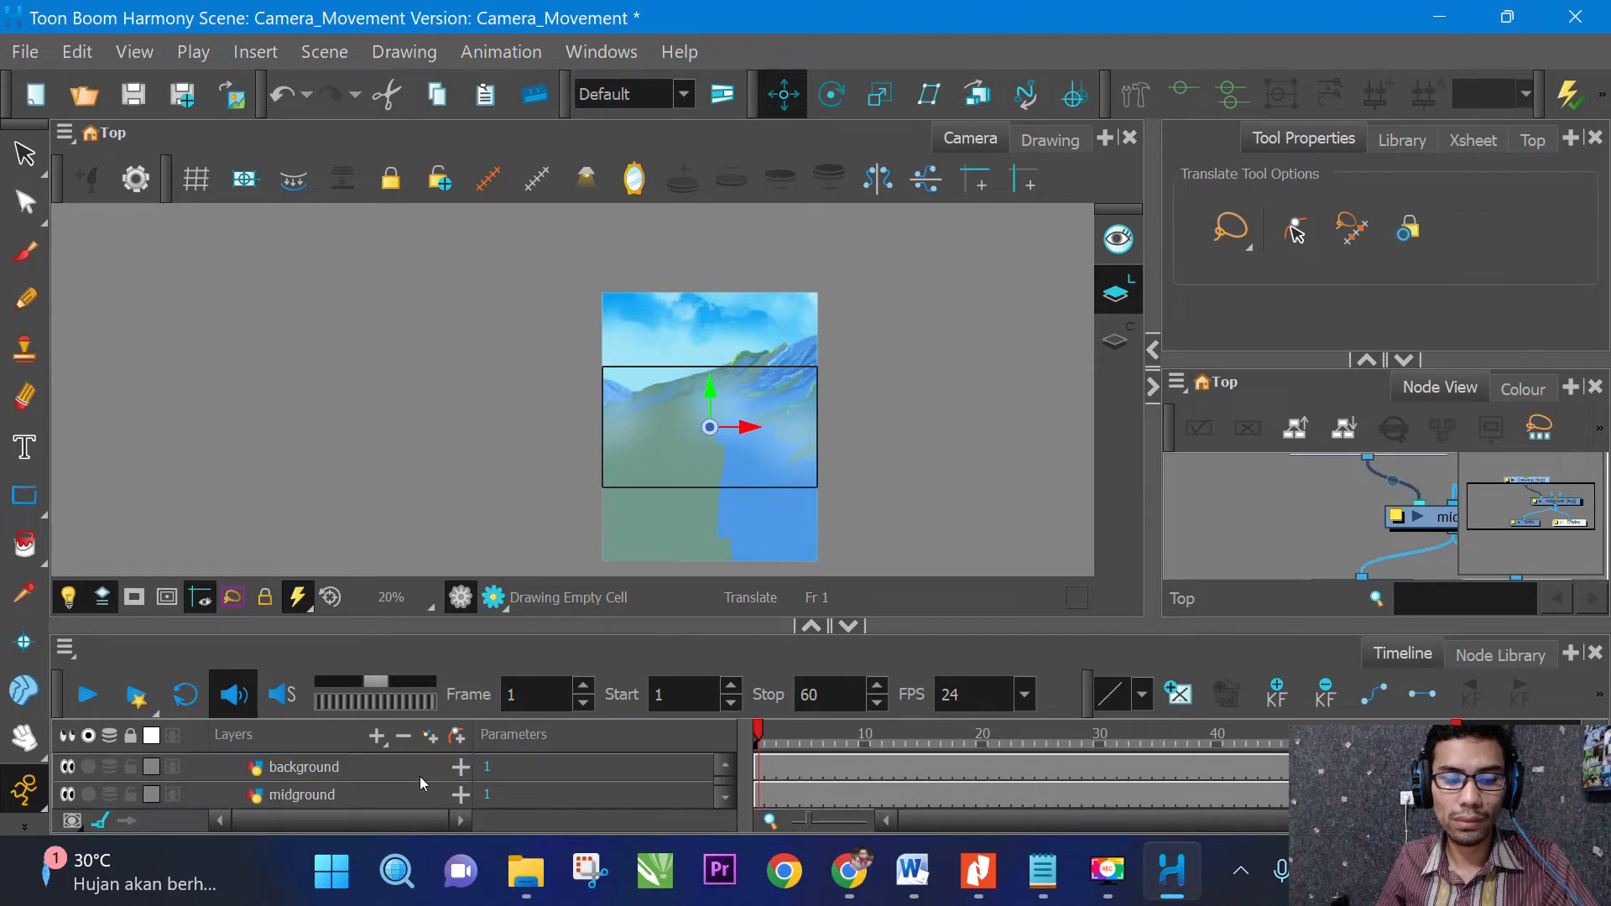
Import foreground.png from the Gambar Latar folder as a Toon Boom bitmap drawing on its own layer with Horizontal Fit alignment.
scroll(413, 793, down, 1)
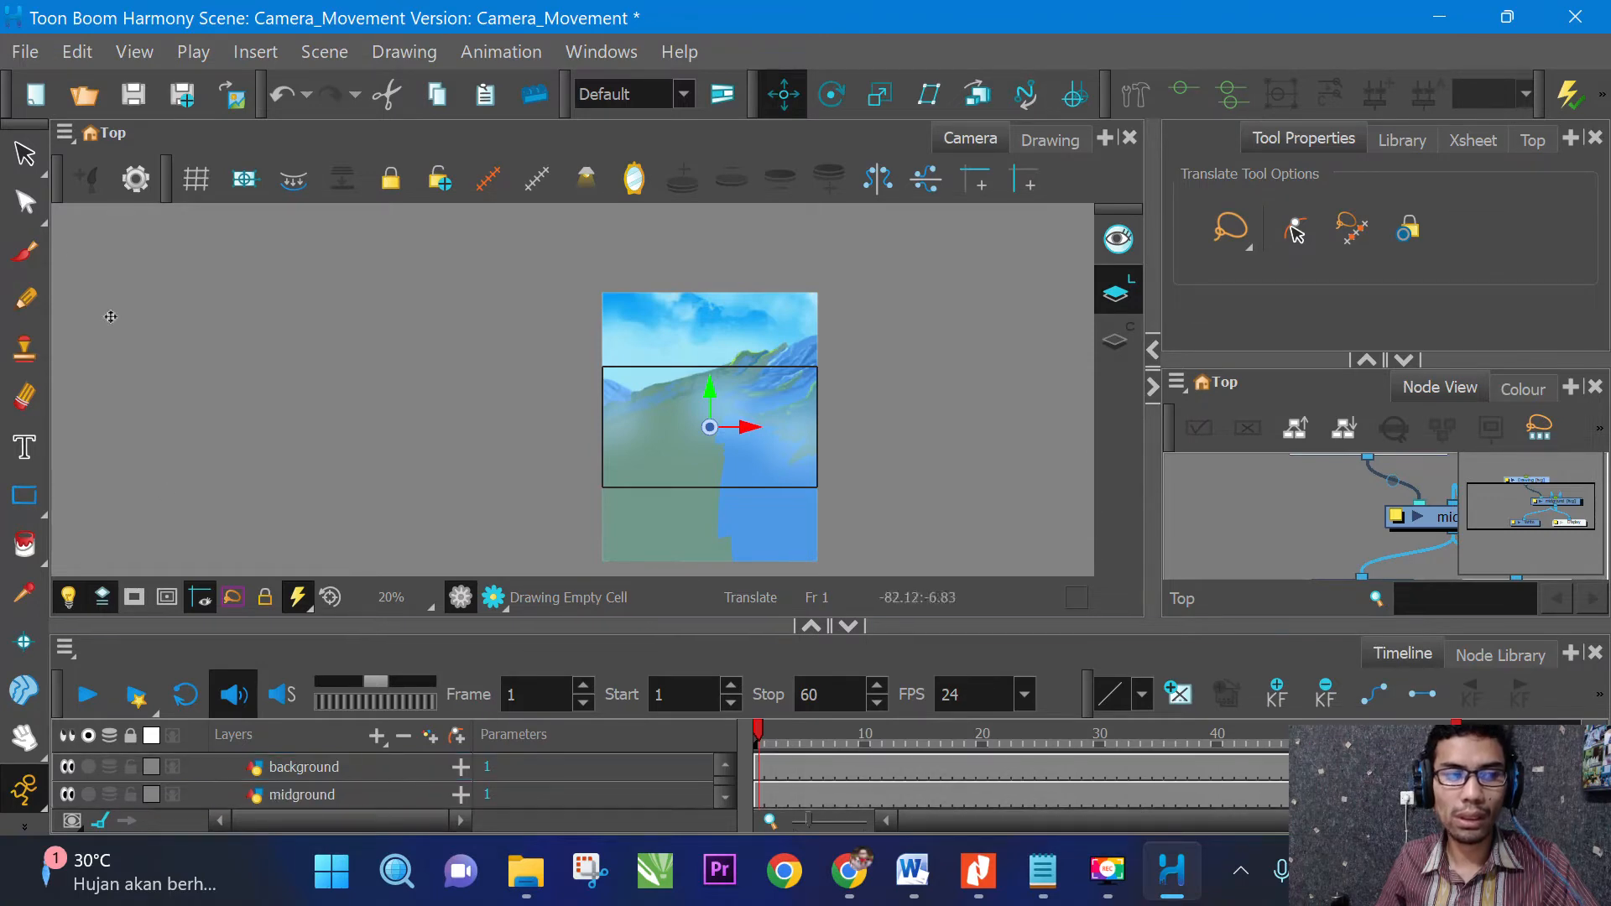
click(24, 55)
mouse_move(154, 446)
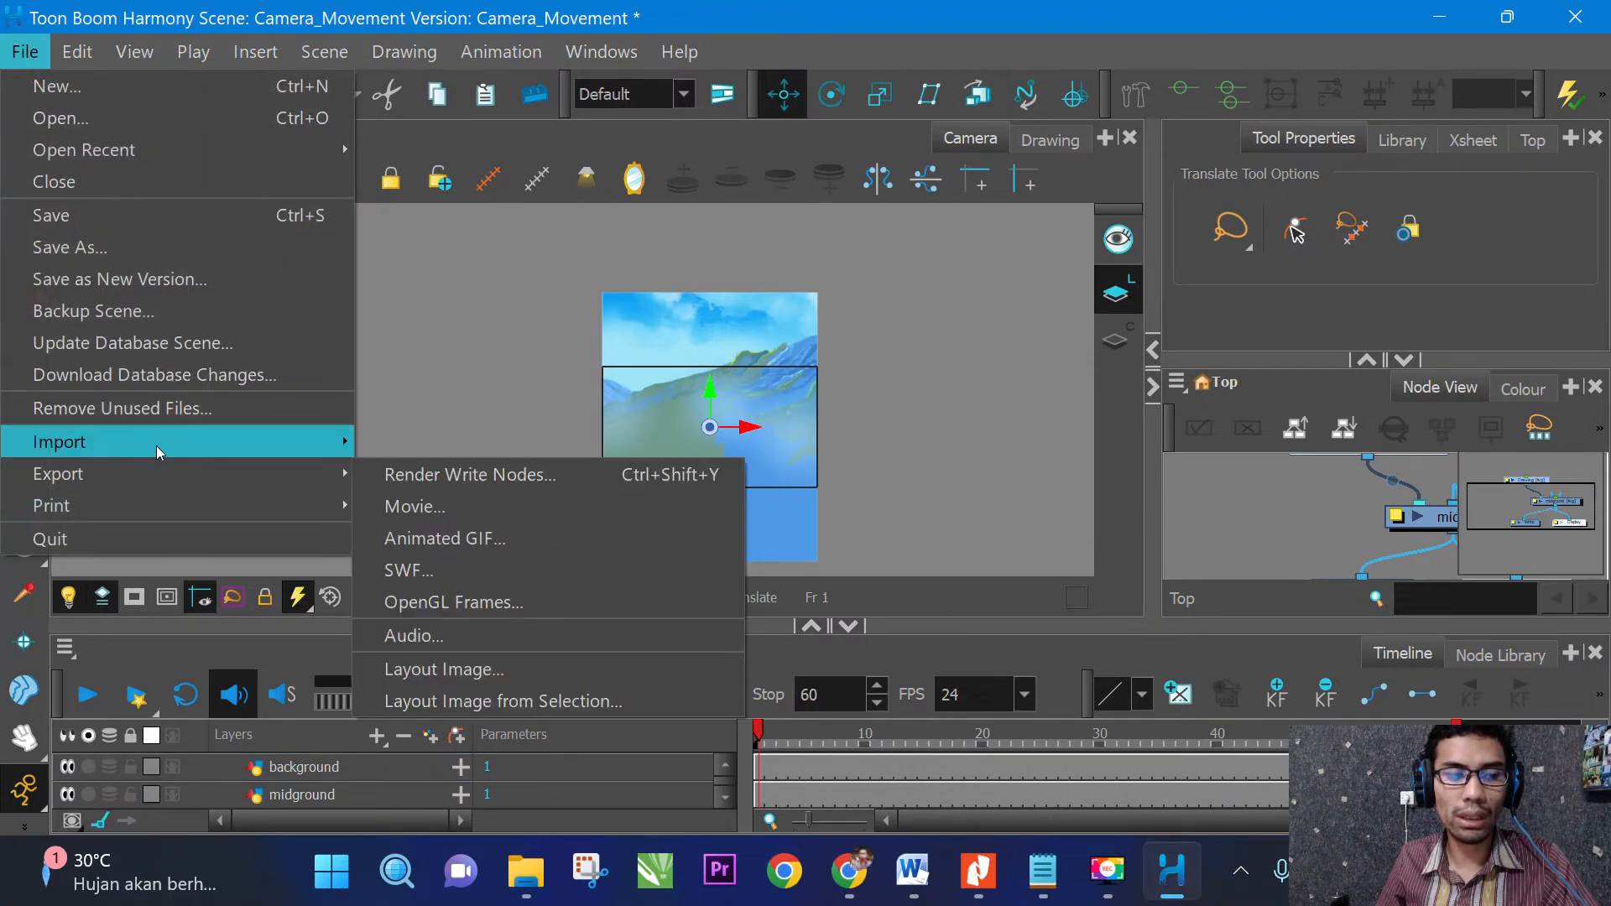
click(428, 476)
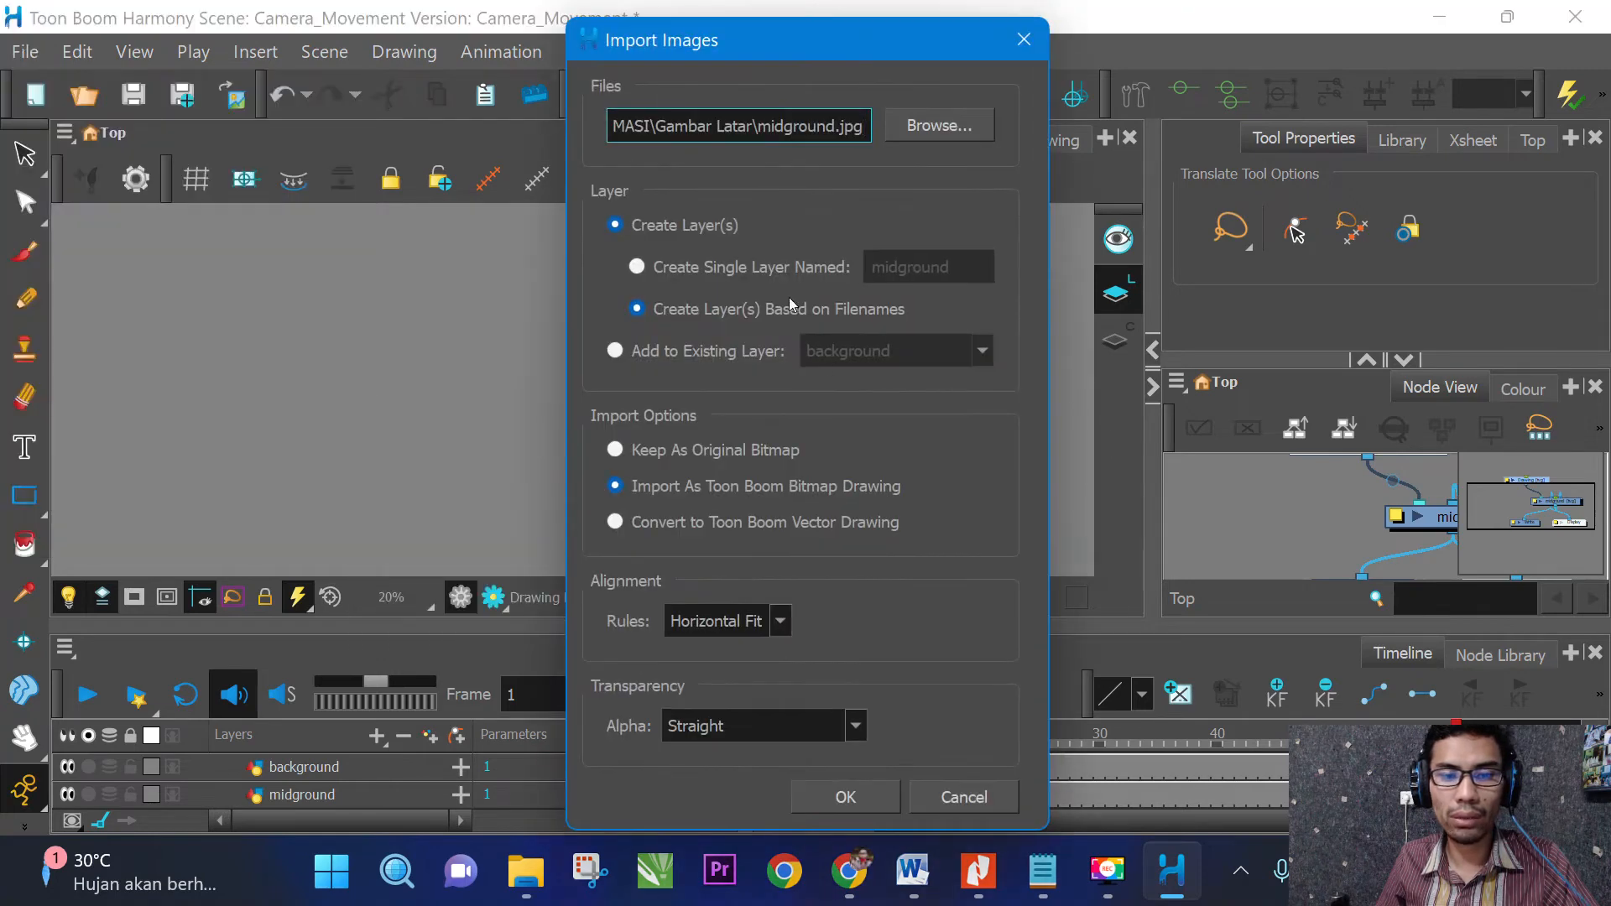
click(940, 125)
scroll(612, 471, down, 1)
click(542, 550)
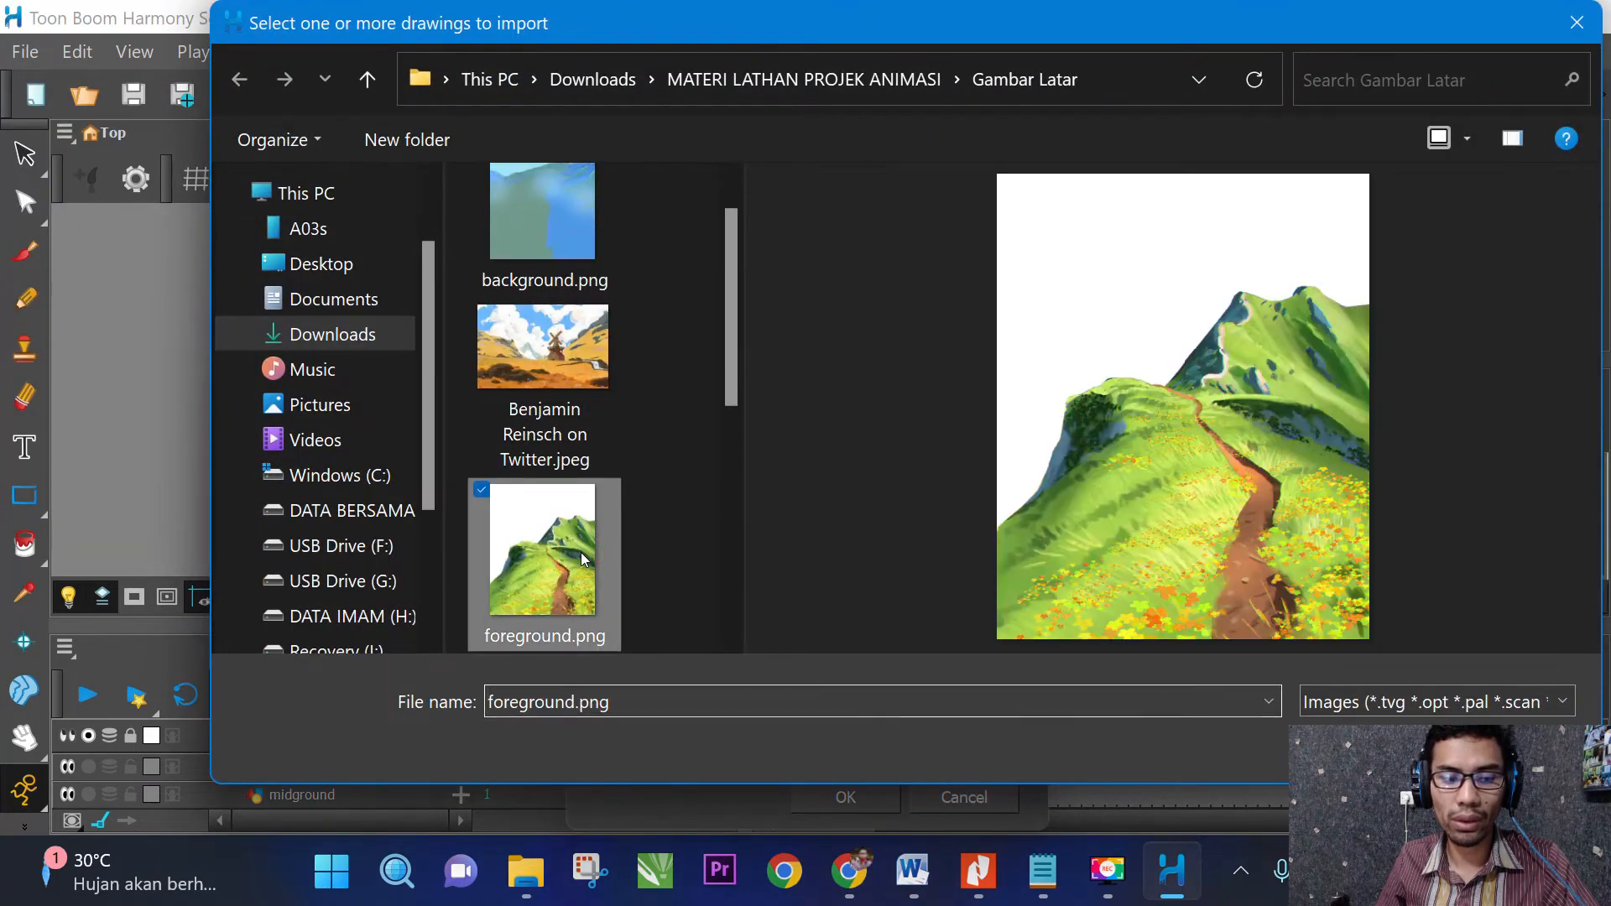
key(Return)
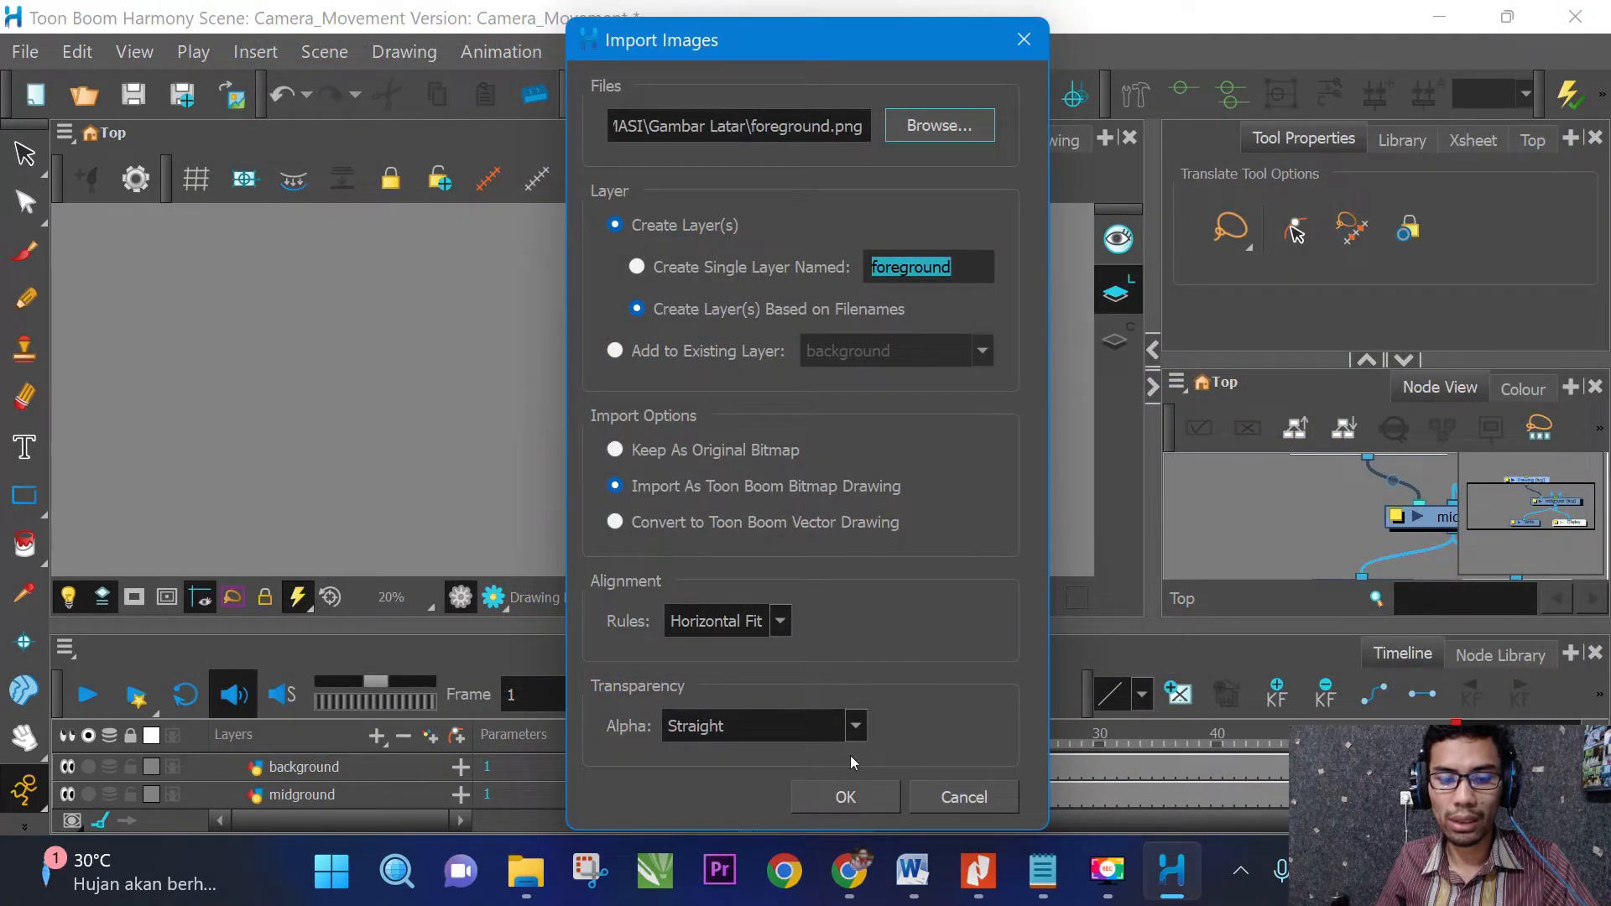
click(846, 793)
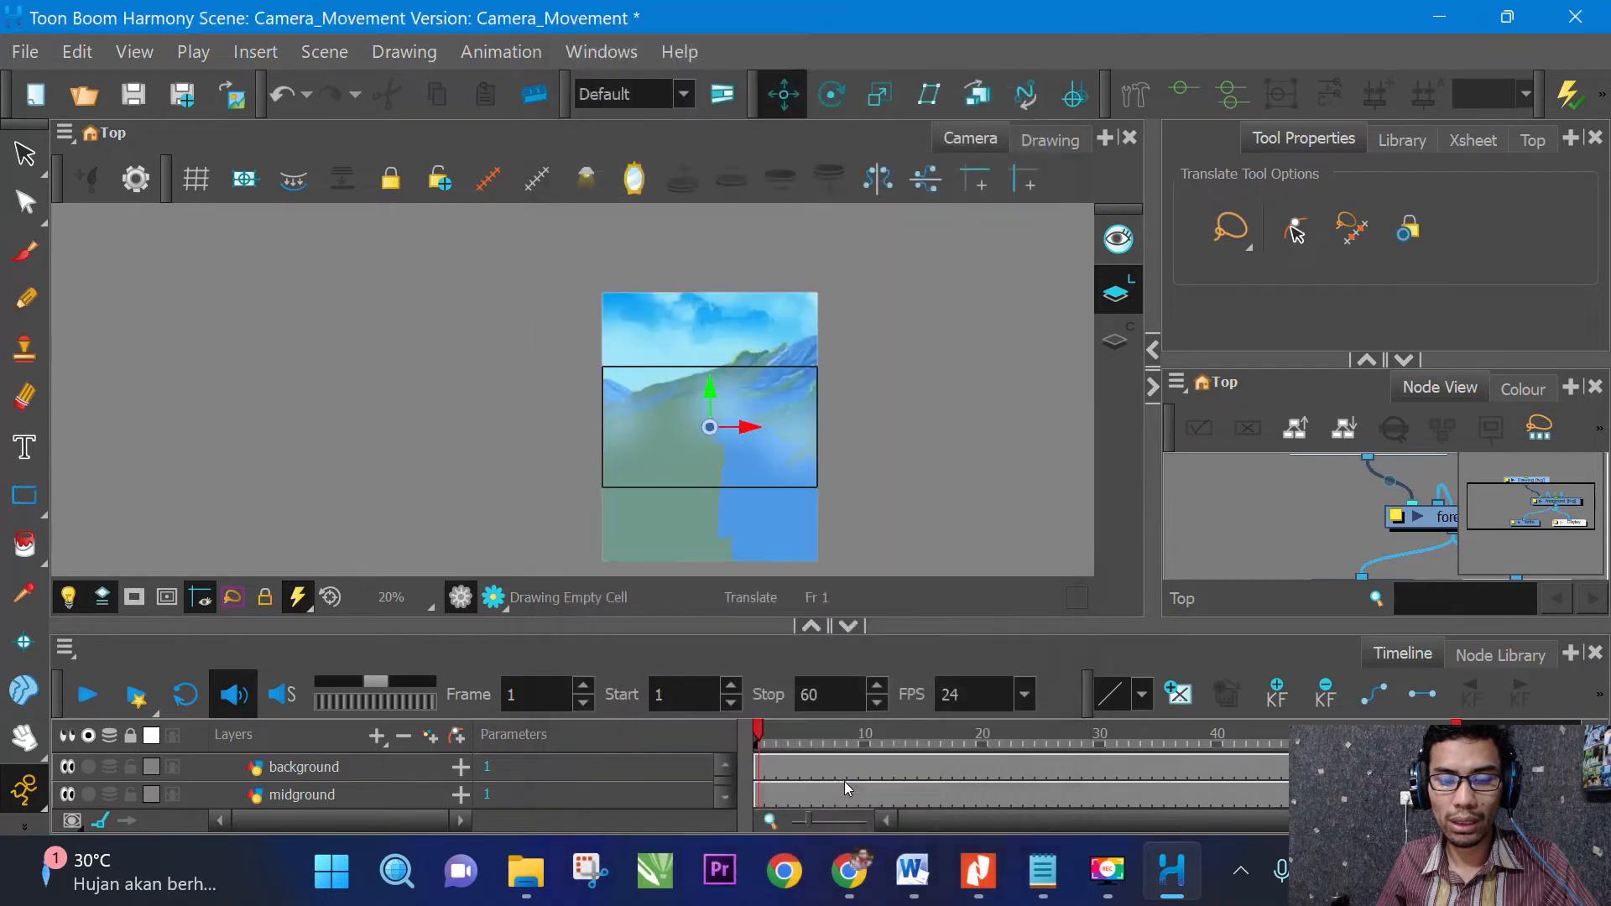
Enlarge the timeline area and reorder the image layers so foreground is above midground and background is at the bottom.
scroll(893, 489, down, 1)
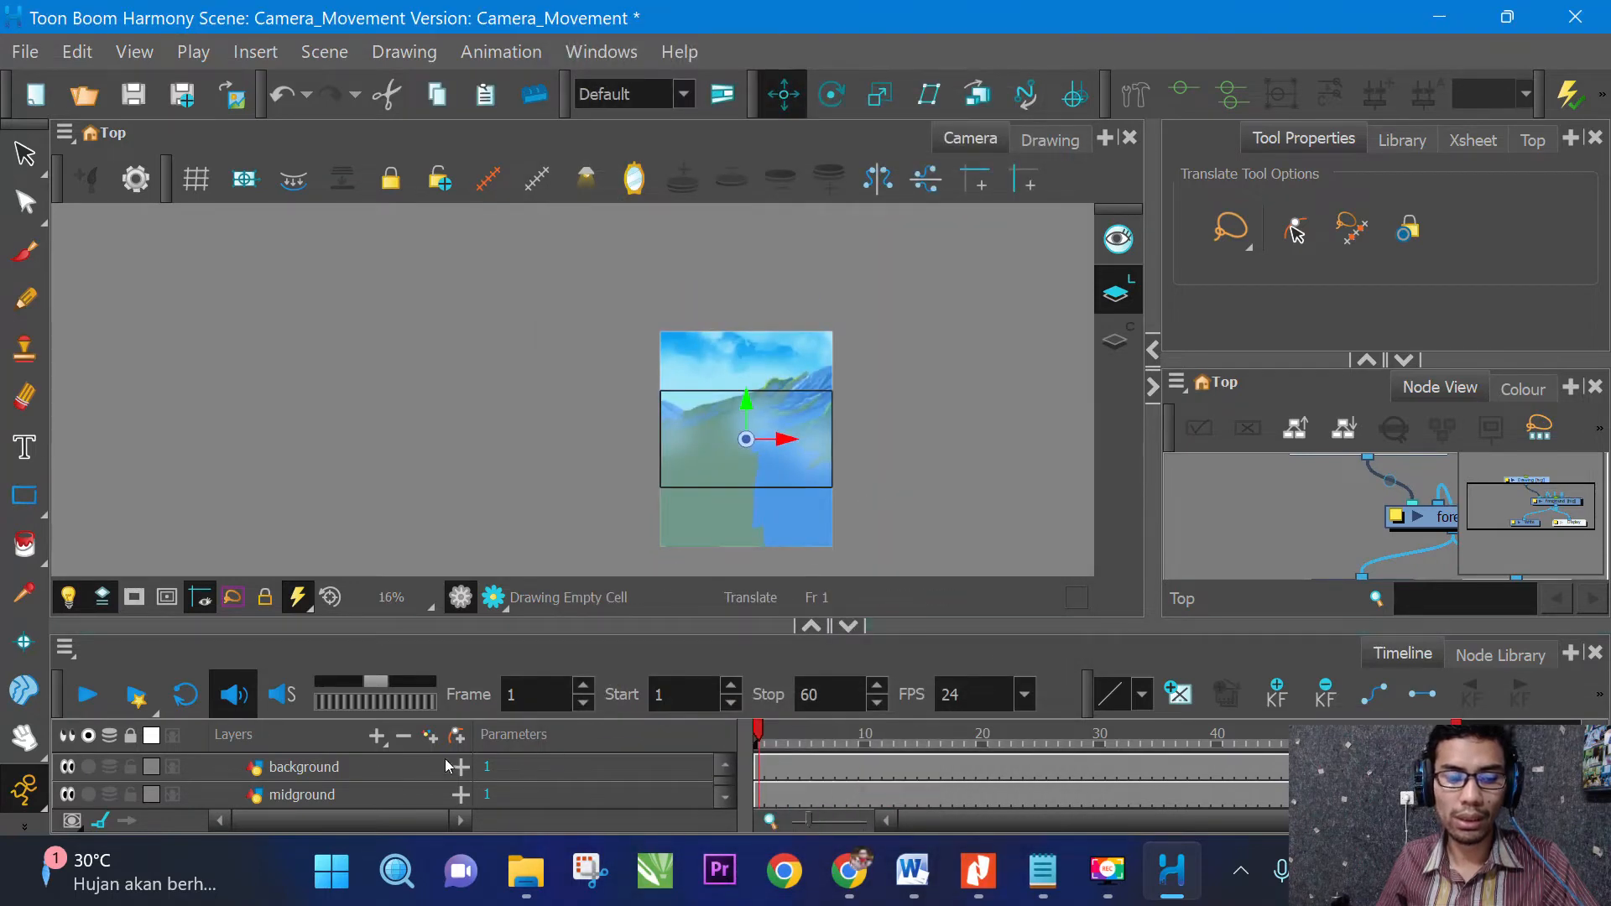
drag(559, 615, 559, 405)
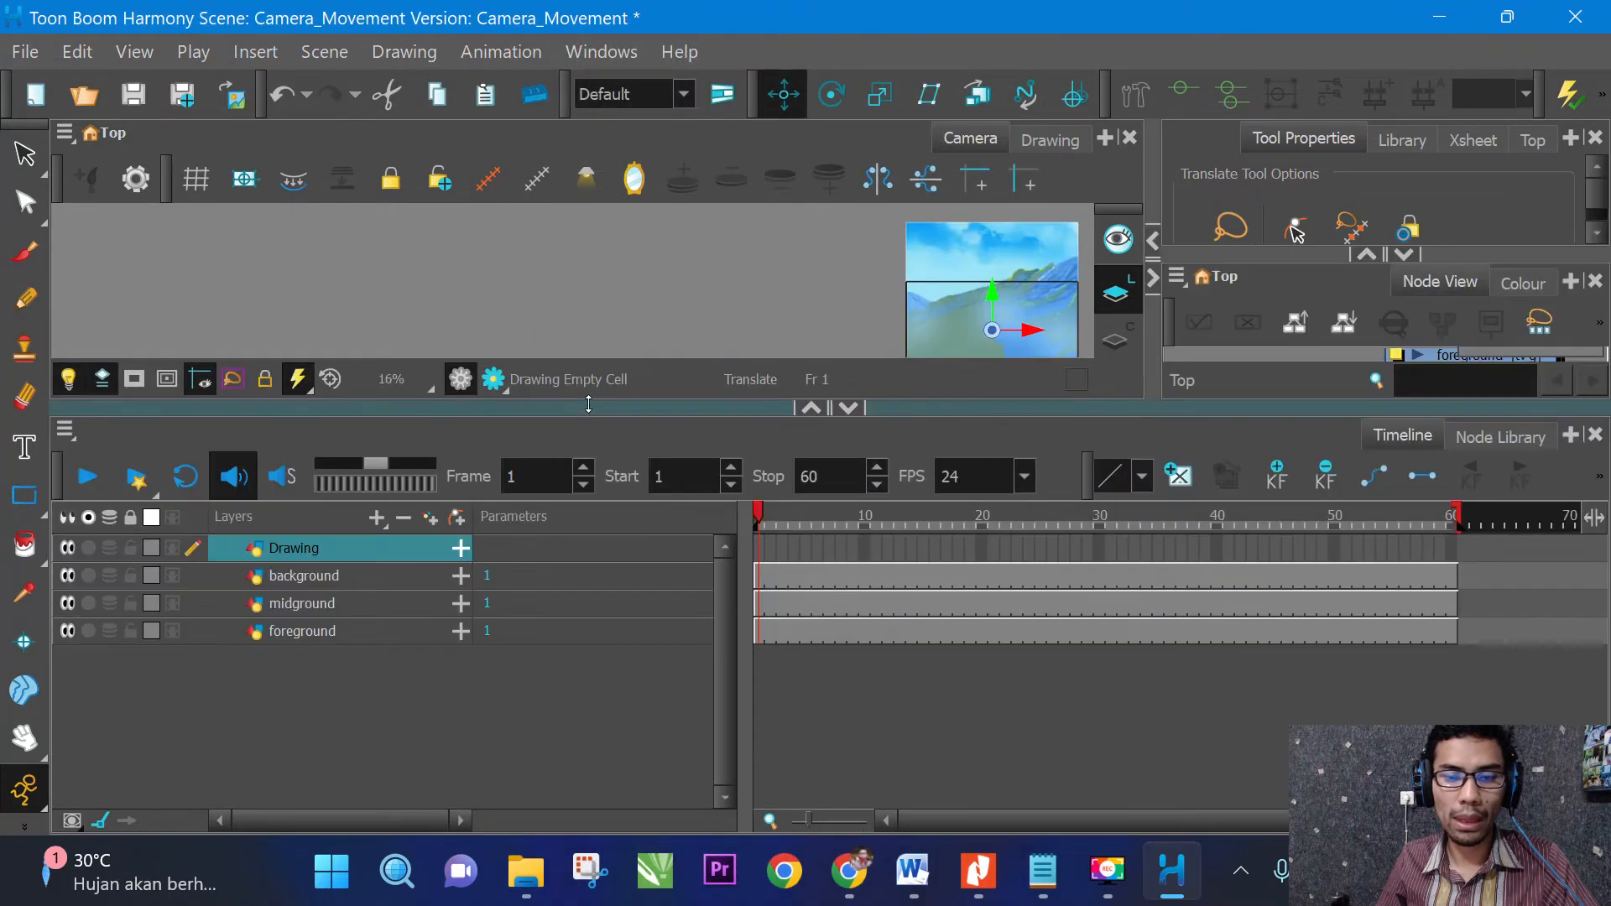
click(324, 692)
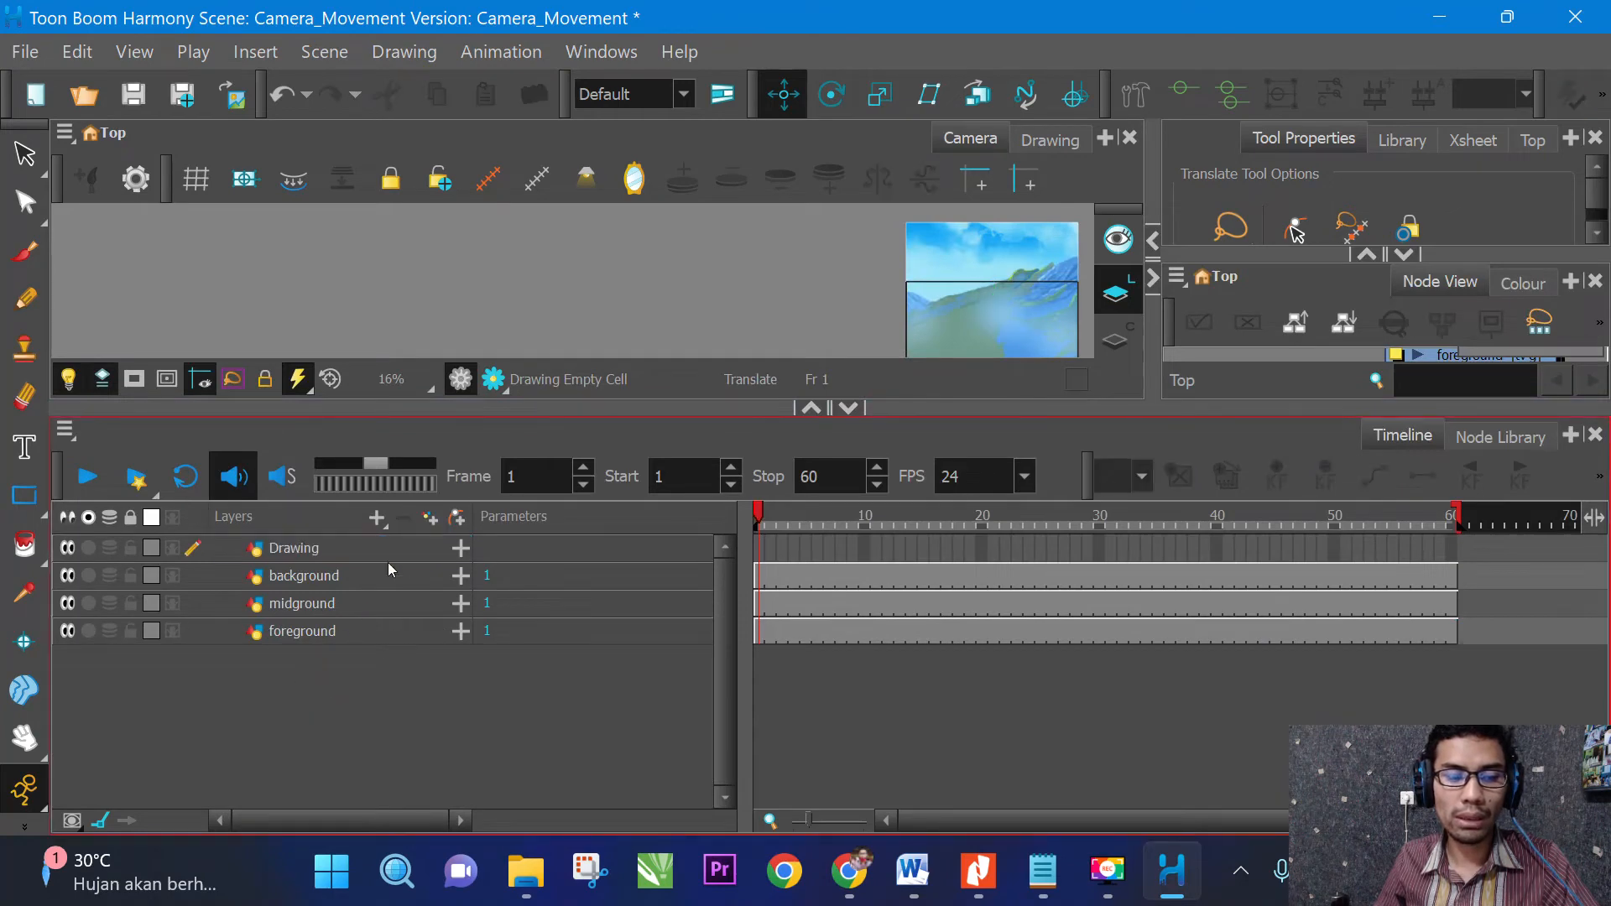
click(339, 633)
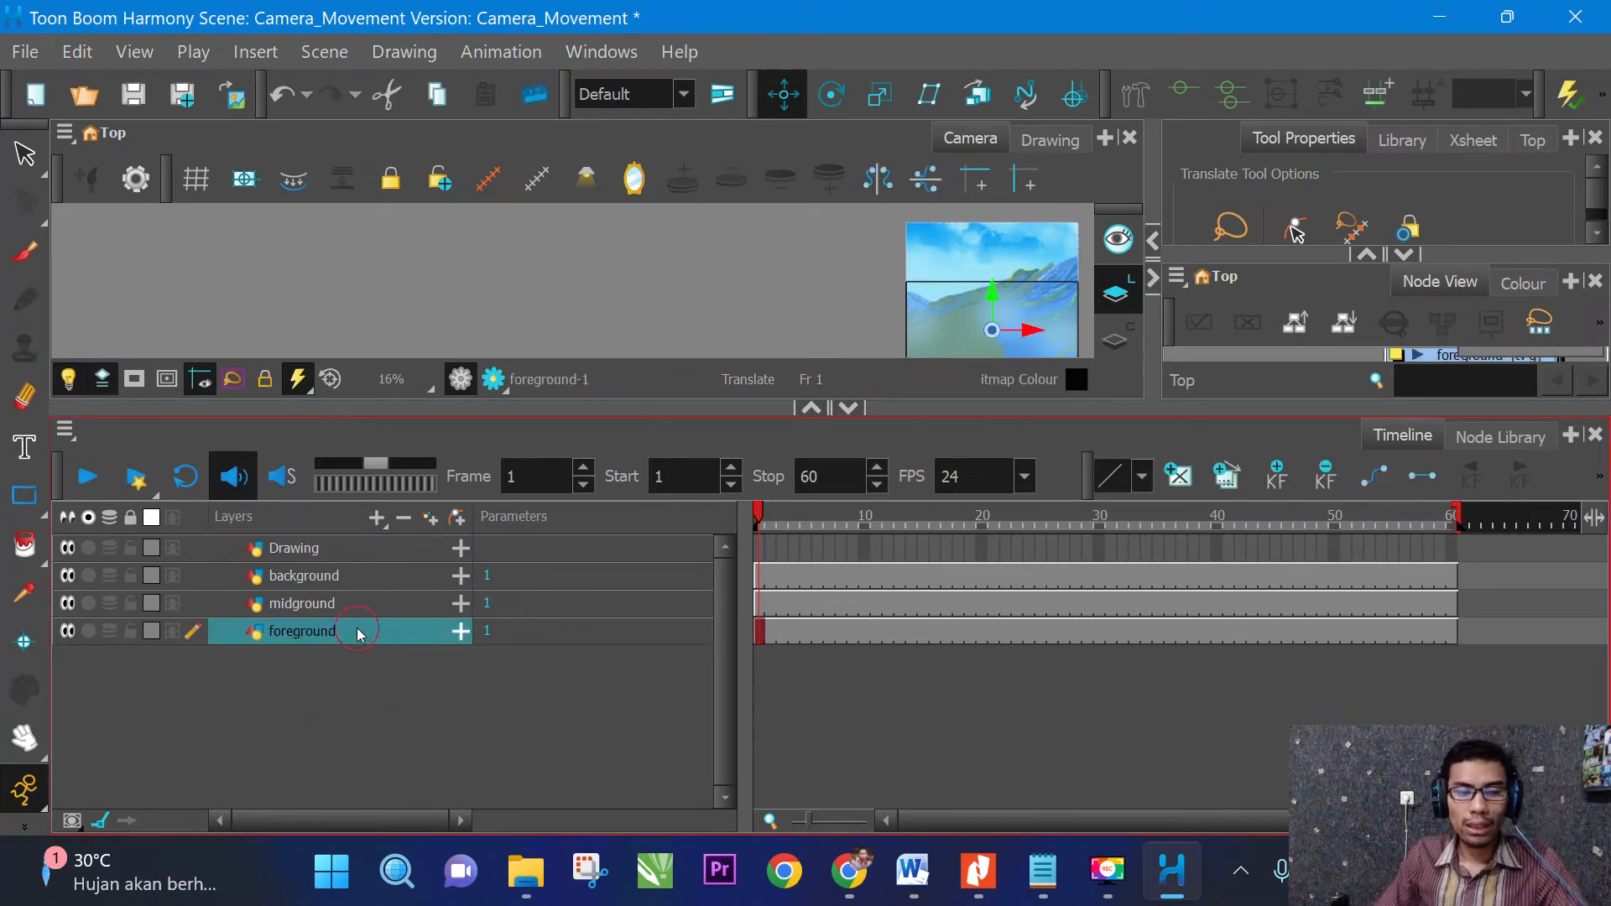
click(337, 578)
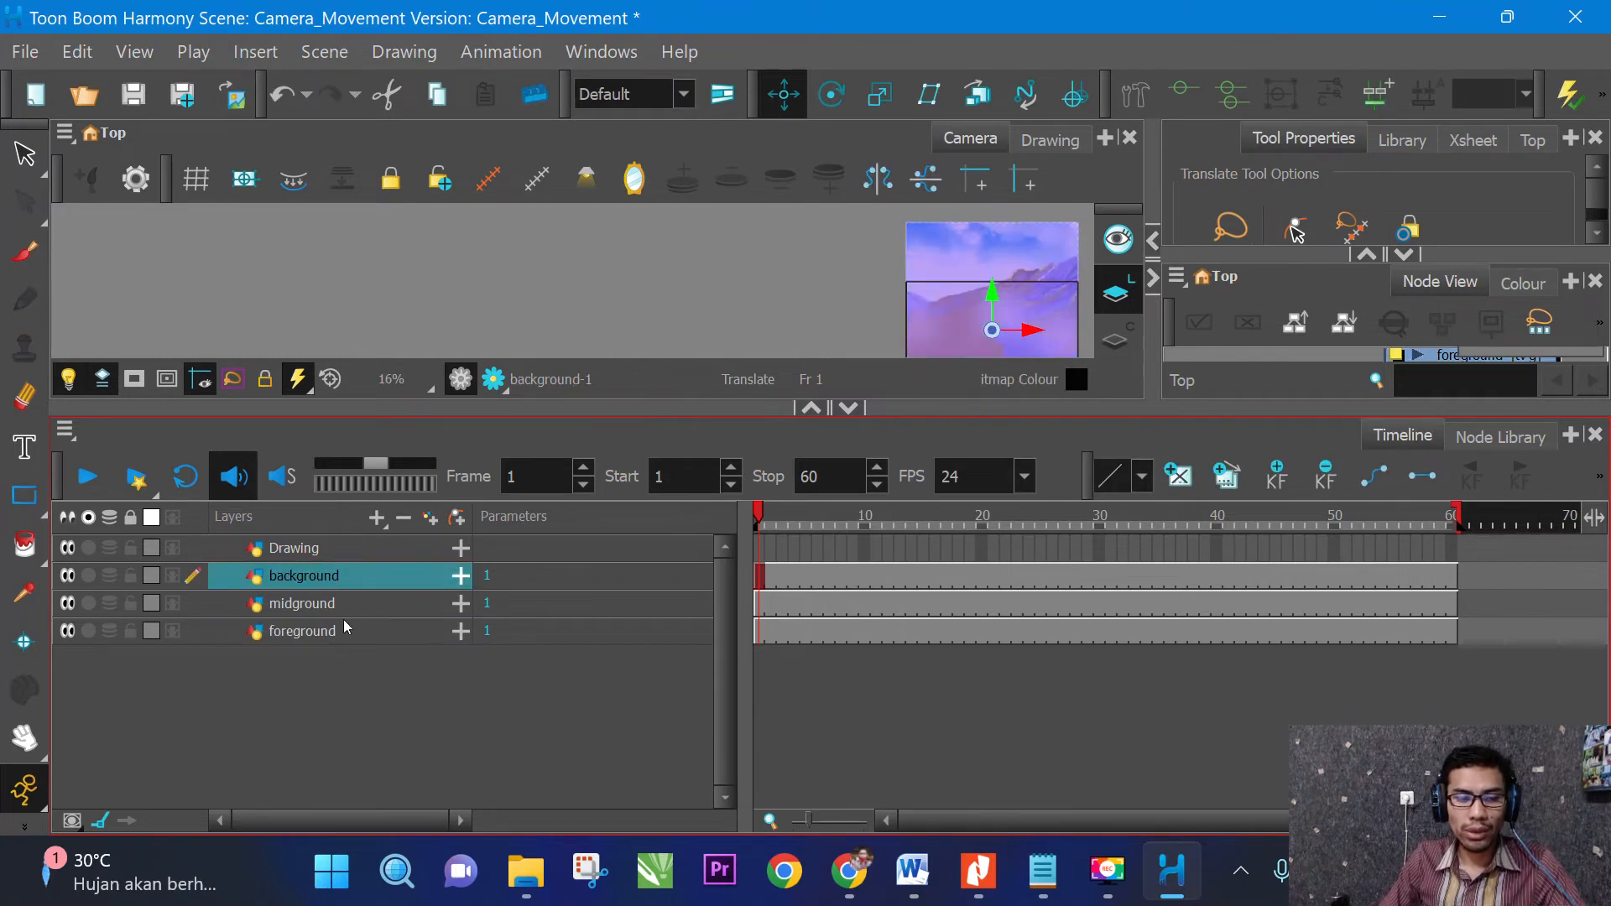
mouse_move(361, 585)
mouse_down()
mouse_move(366, 650)
mouse_move(338, 570)
mouse_up()
click(459, 678)
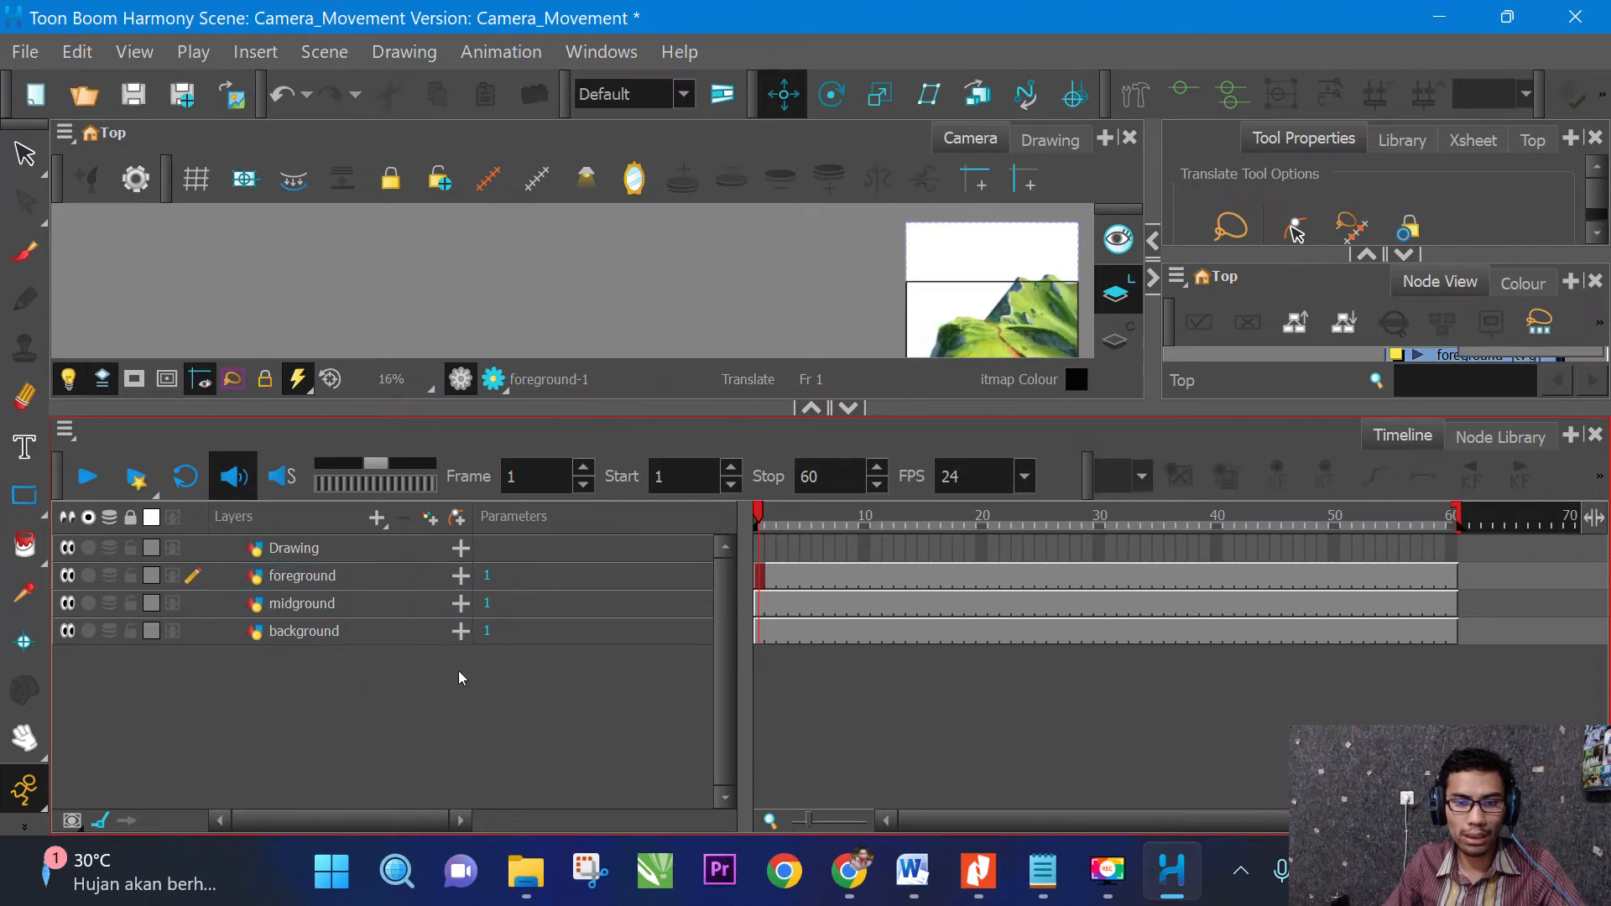
Review the stacking order of the foreground, midground and background layers by selecting each one in the timeline.
click(339, 577)
click(335, 631)
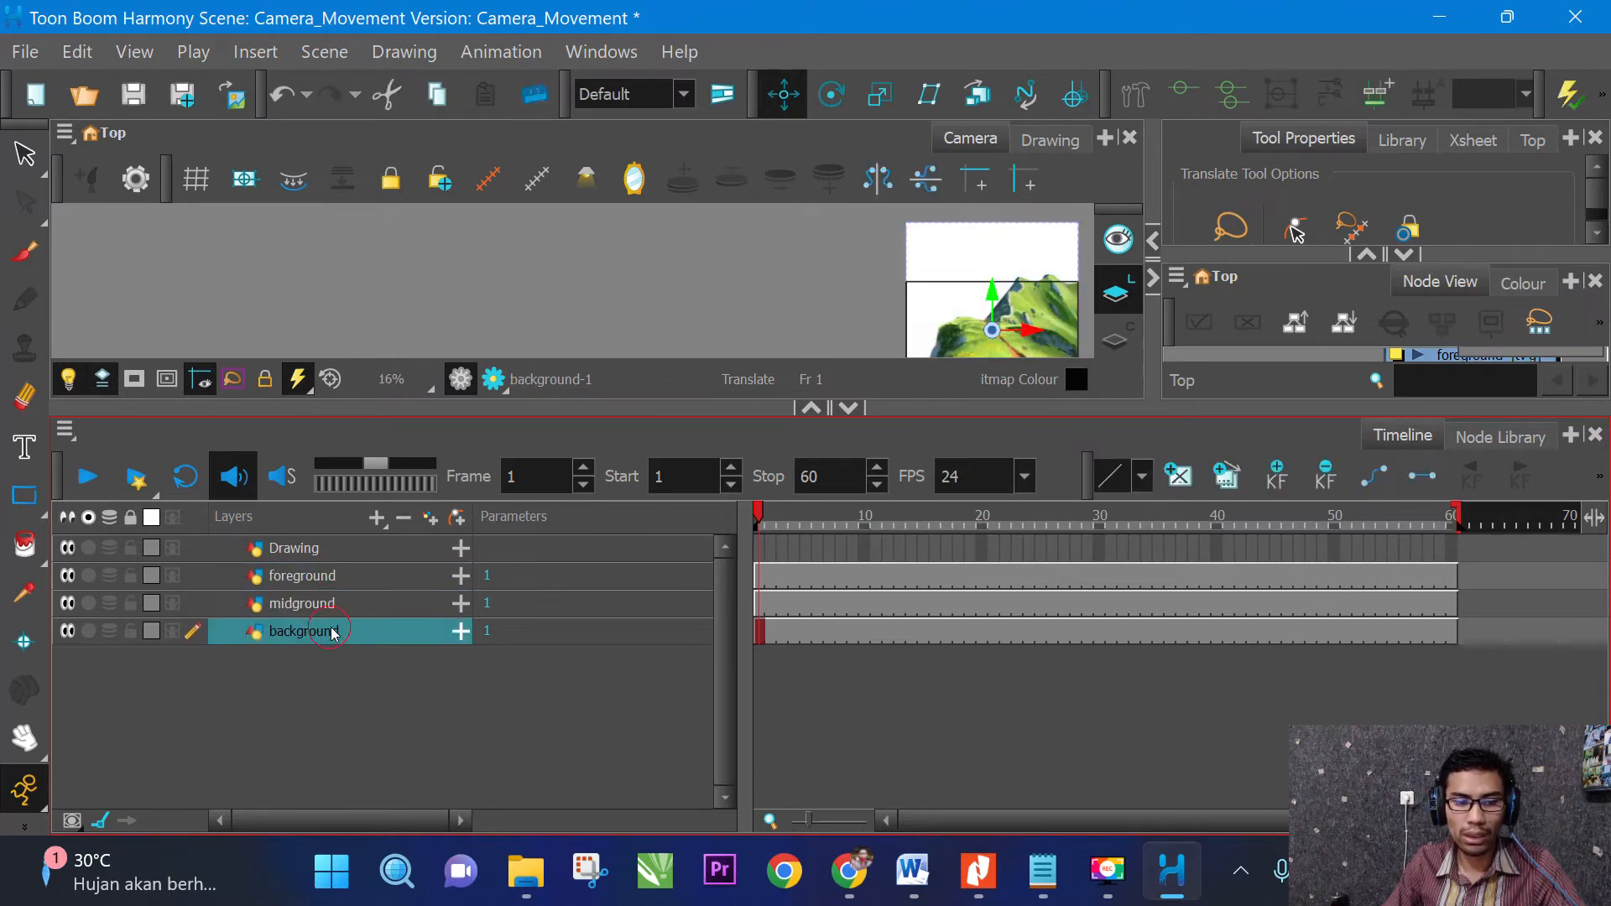
click(336, 604)
click(344, 577)
click(340, 606)
click(341, 574)
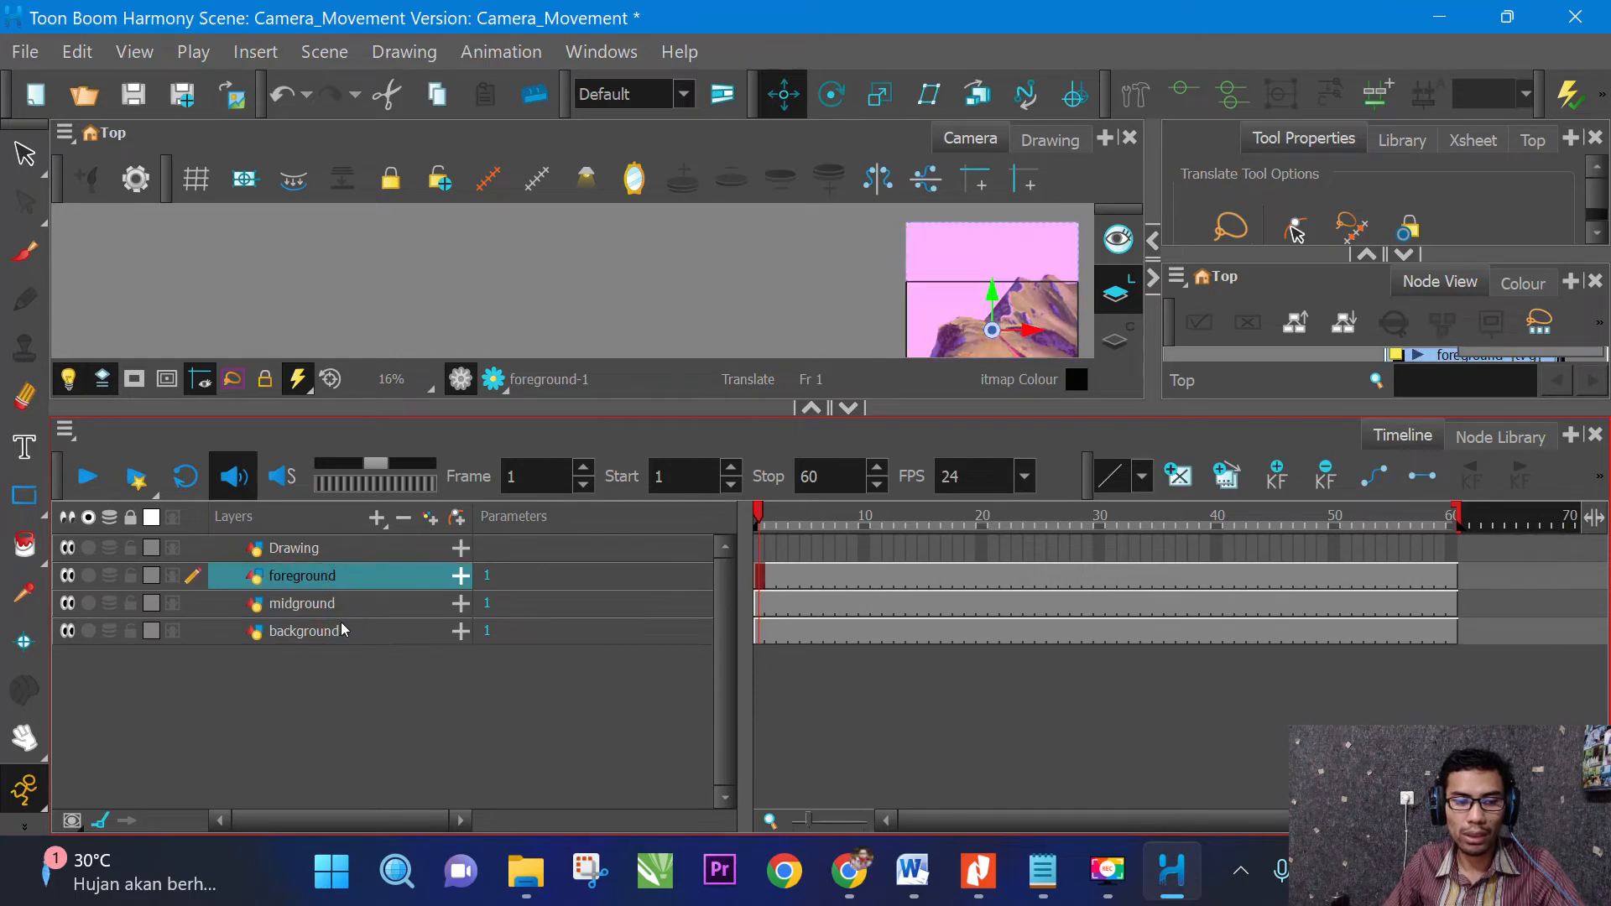
click(338, 576)
click(344, 604)
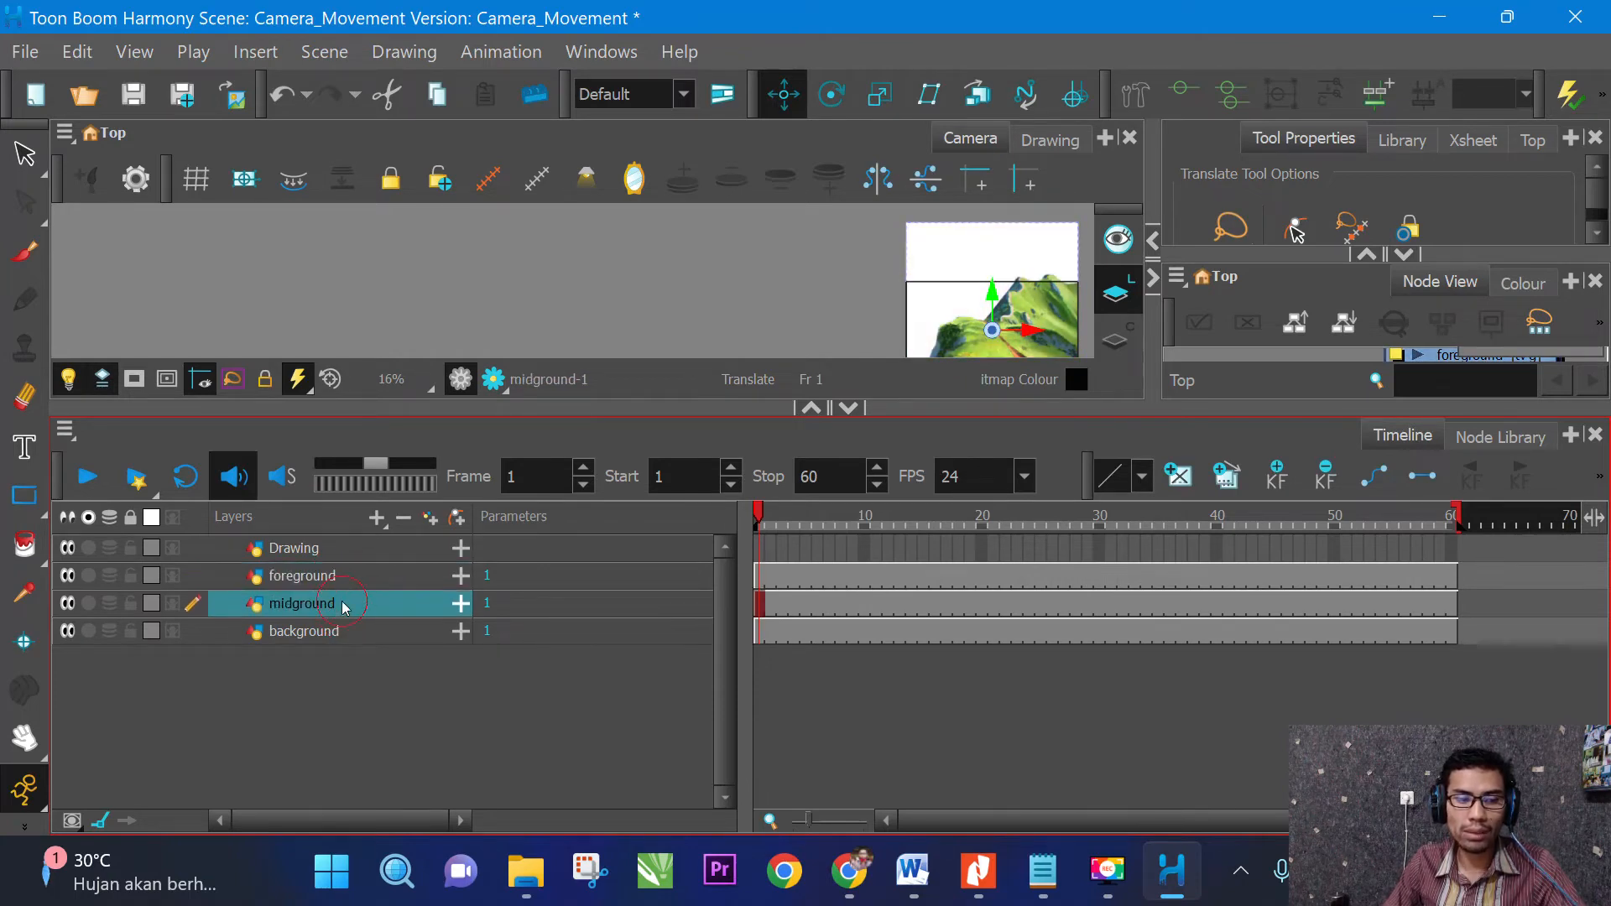
click(344, 634)
click(358, 685)
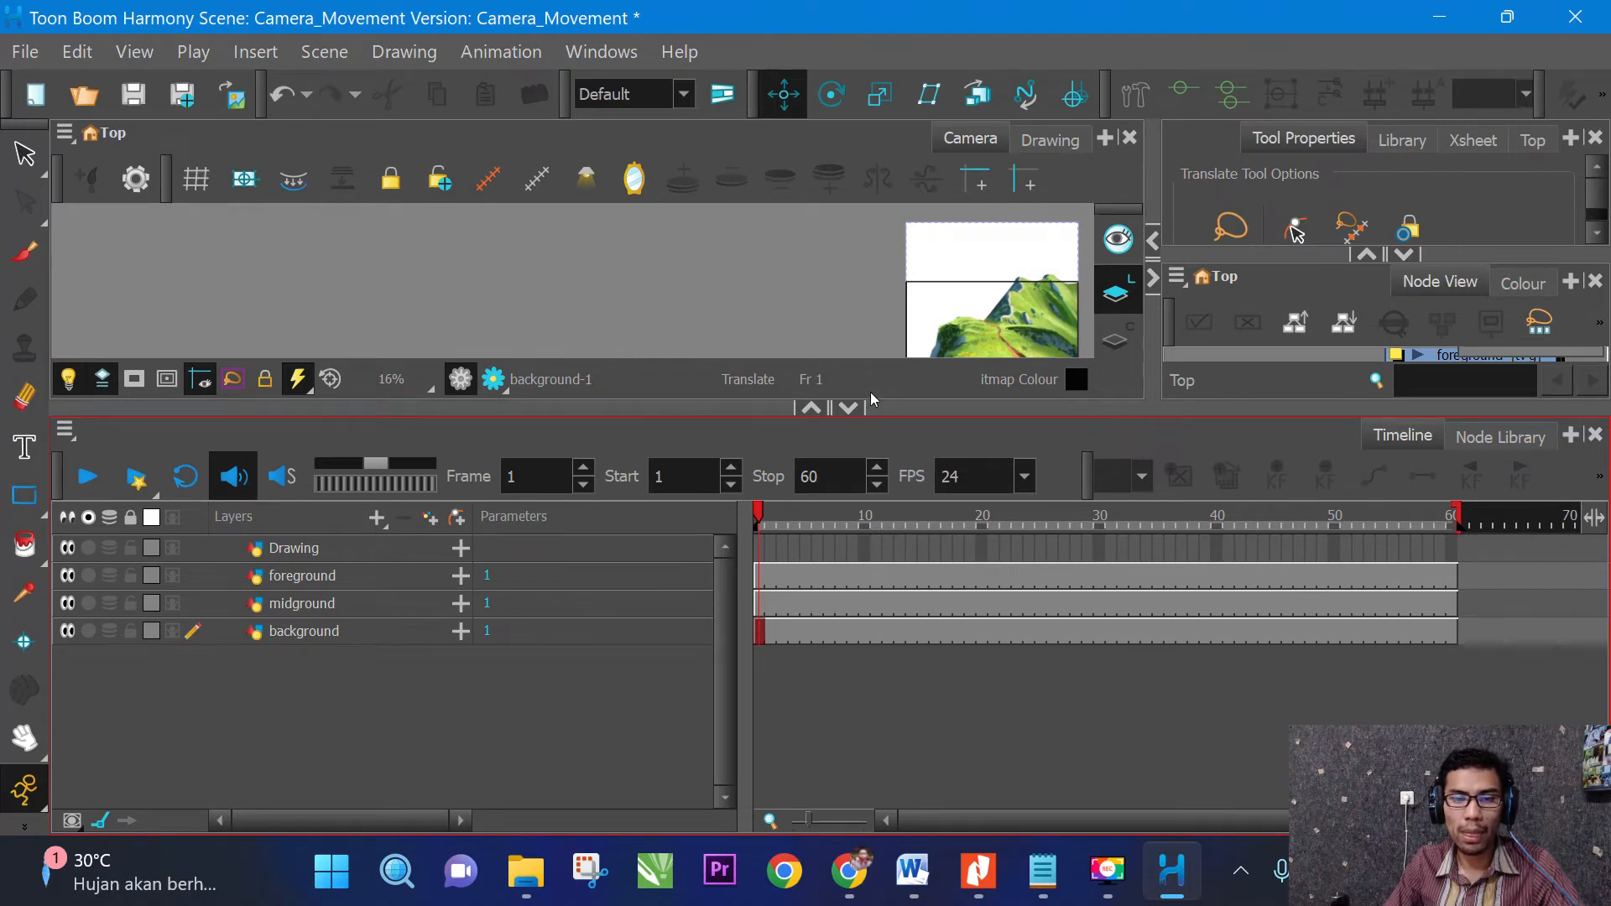
Enlarge the camera view and examine the foreground layer's artwork, including the area around the mountain.
drag(871, 410, 864, 645)
scroll(854, 501, up, 2)
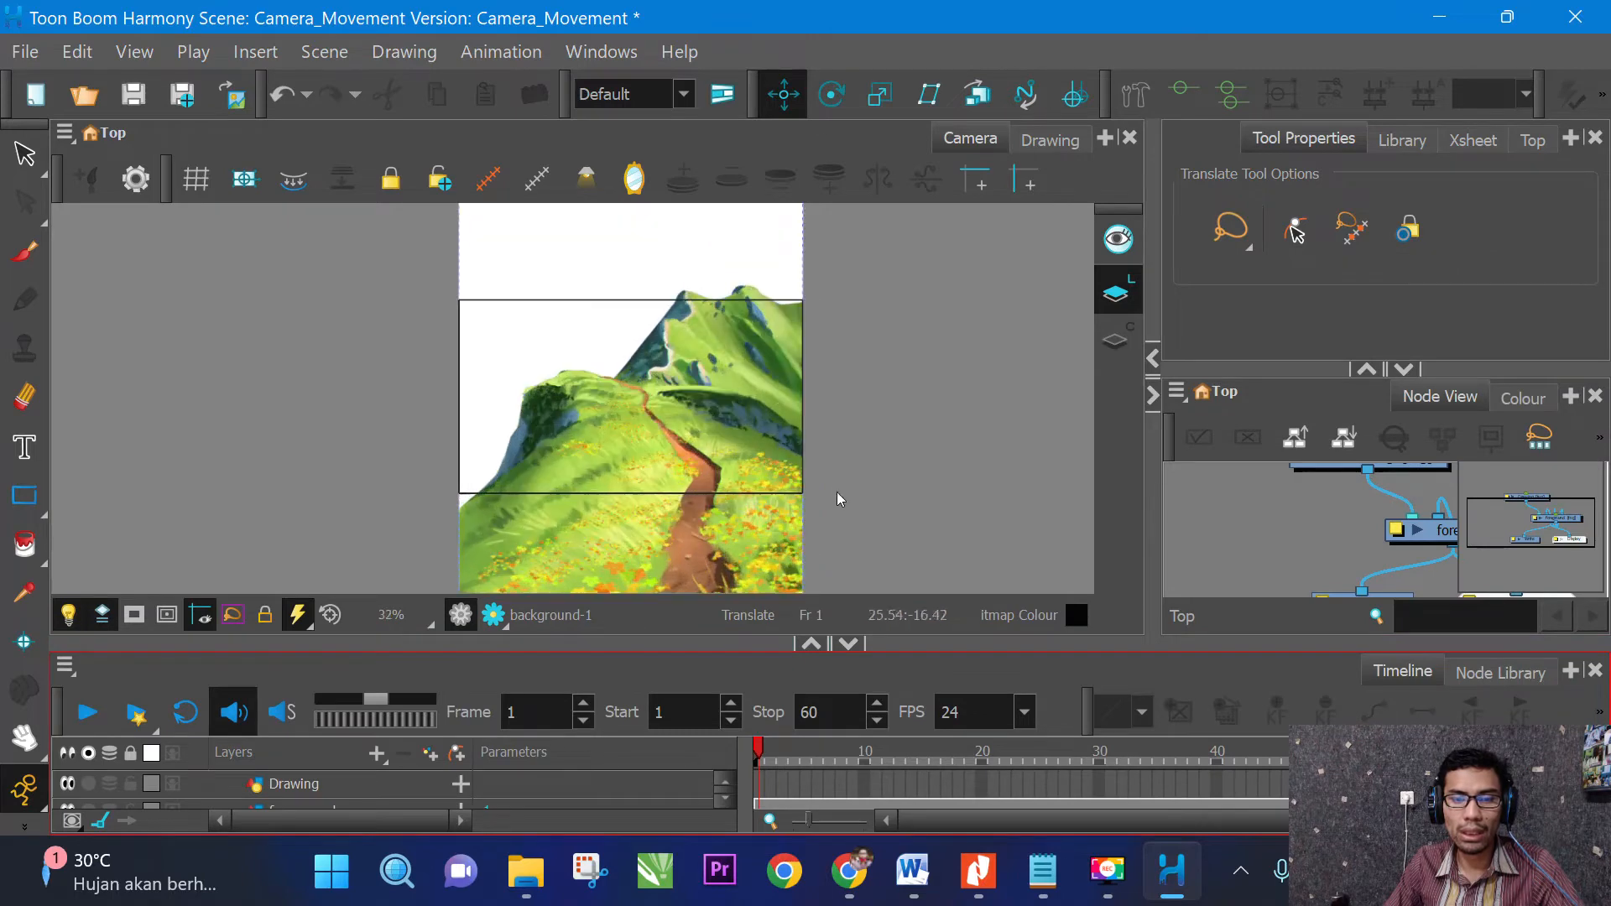
scroll(759, 433, up, 2)
scroll(682, 408, down, 4)
scroll(663, 388, up, 1)
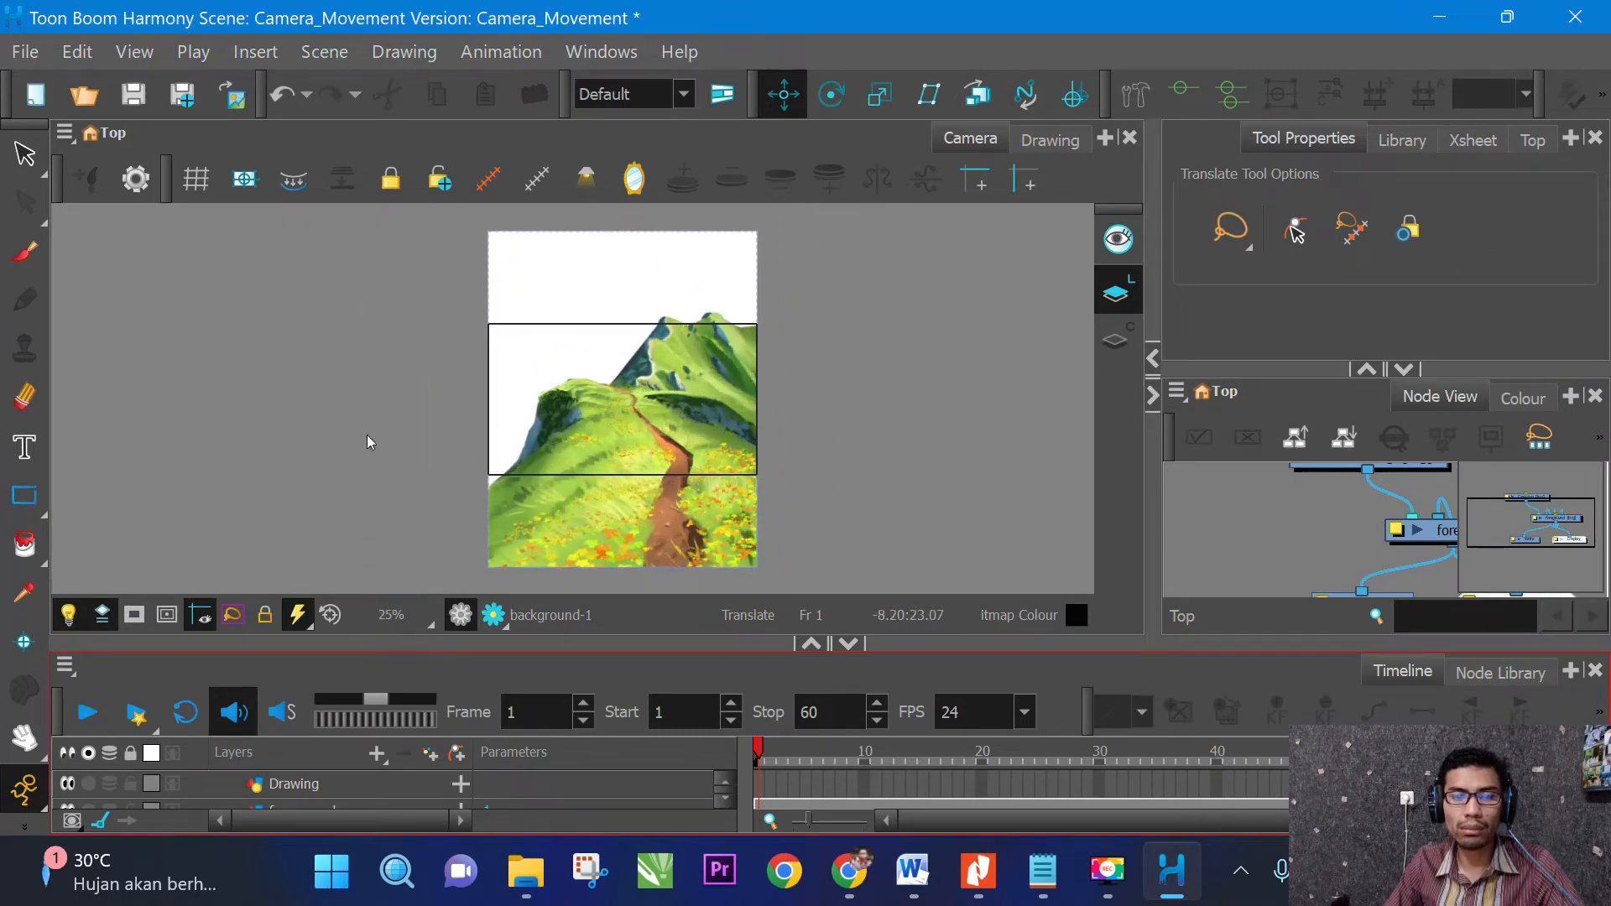
scroll(612, 331, down, 1)
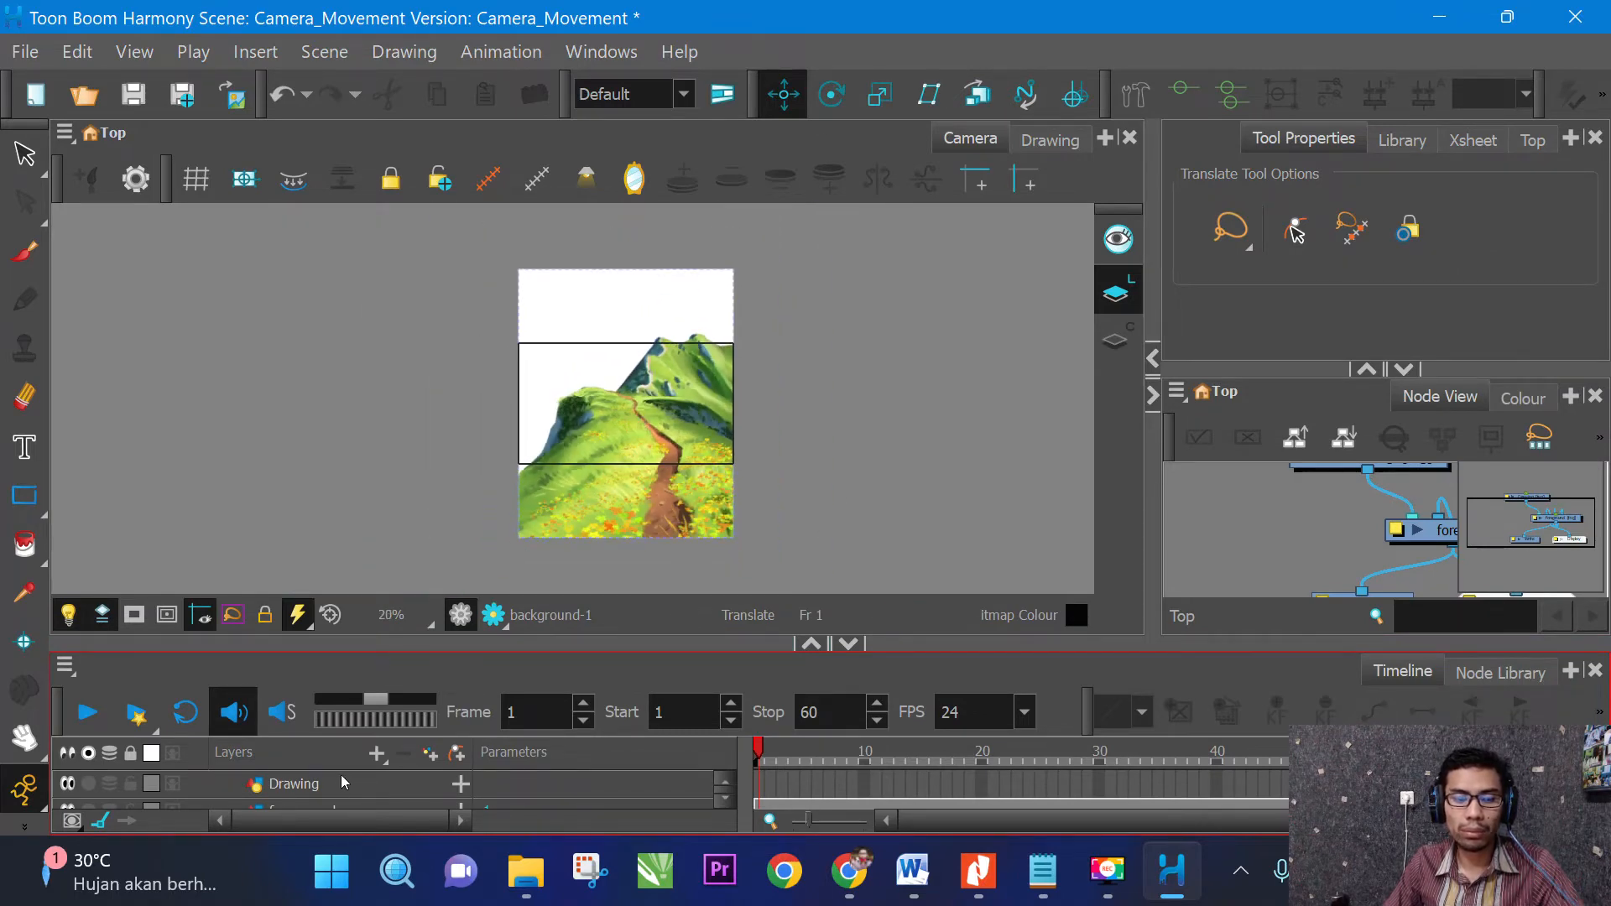
scroll(341, 784, down, 2)
scroll(344, 792, up, 1)
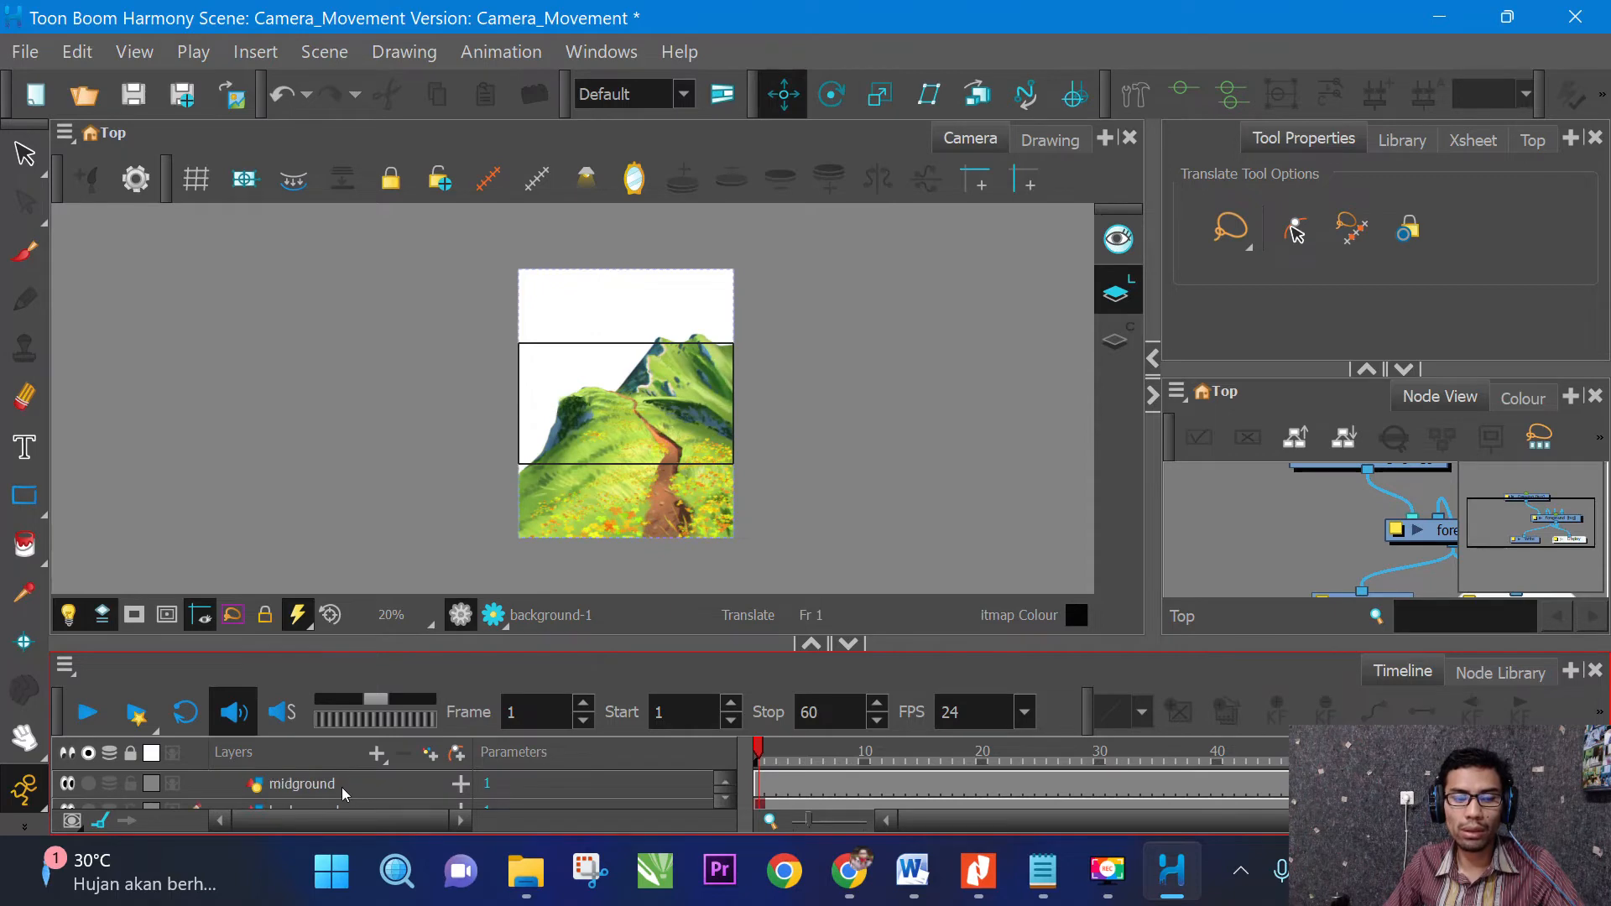
scroll(343, 794, down, 1)
scroll(352, 796, up, 1)
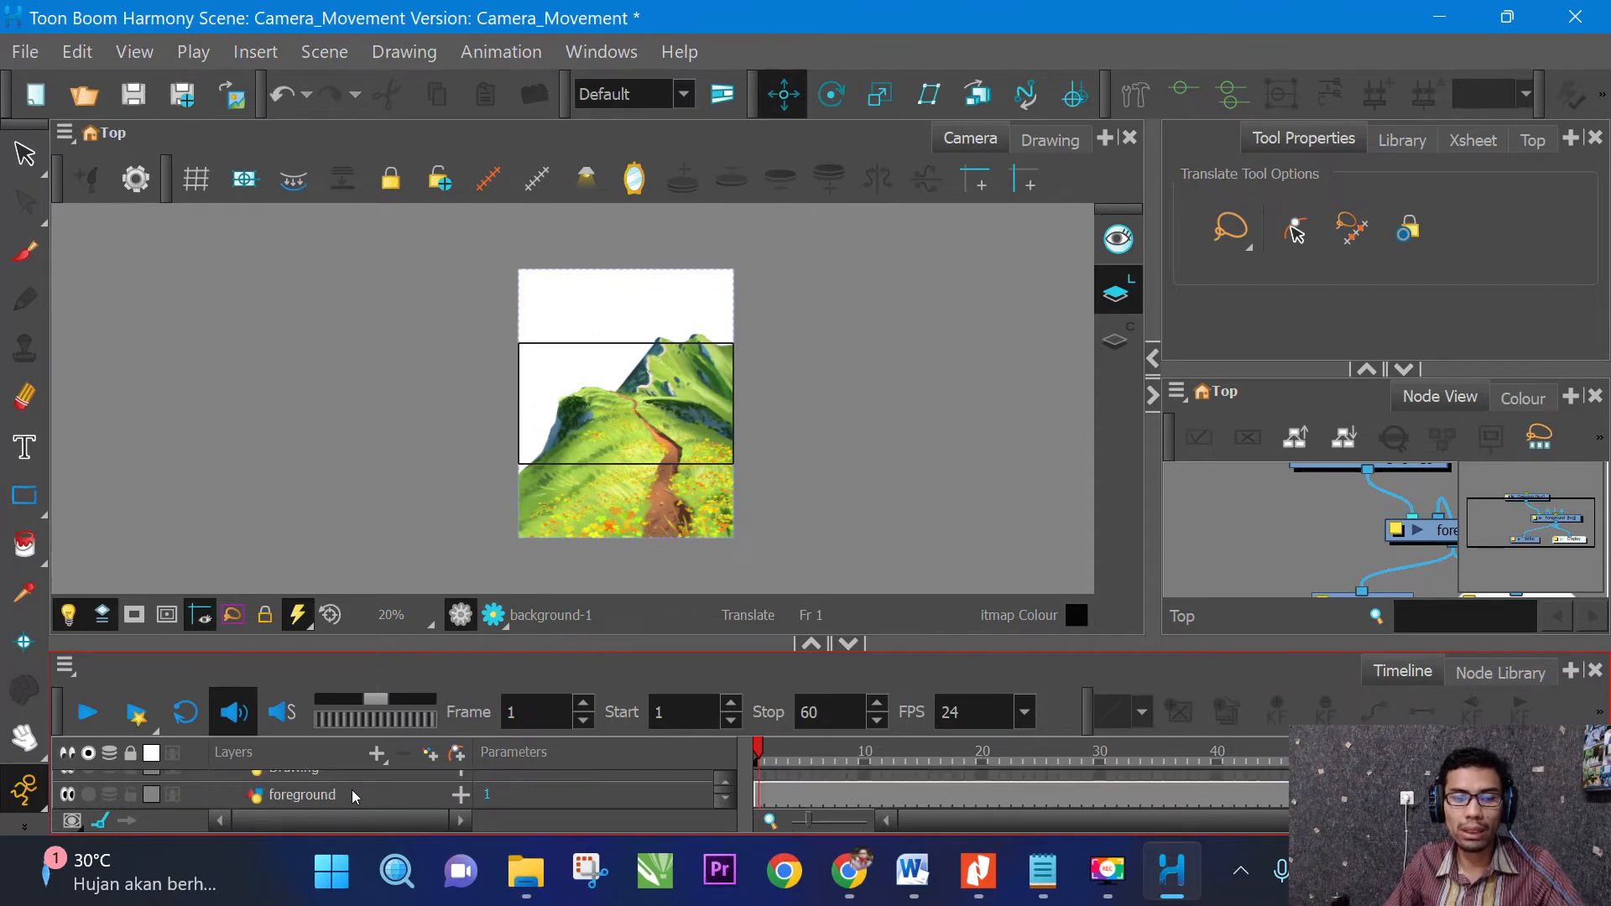
click(352, 797)
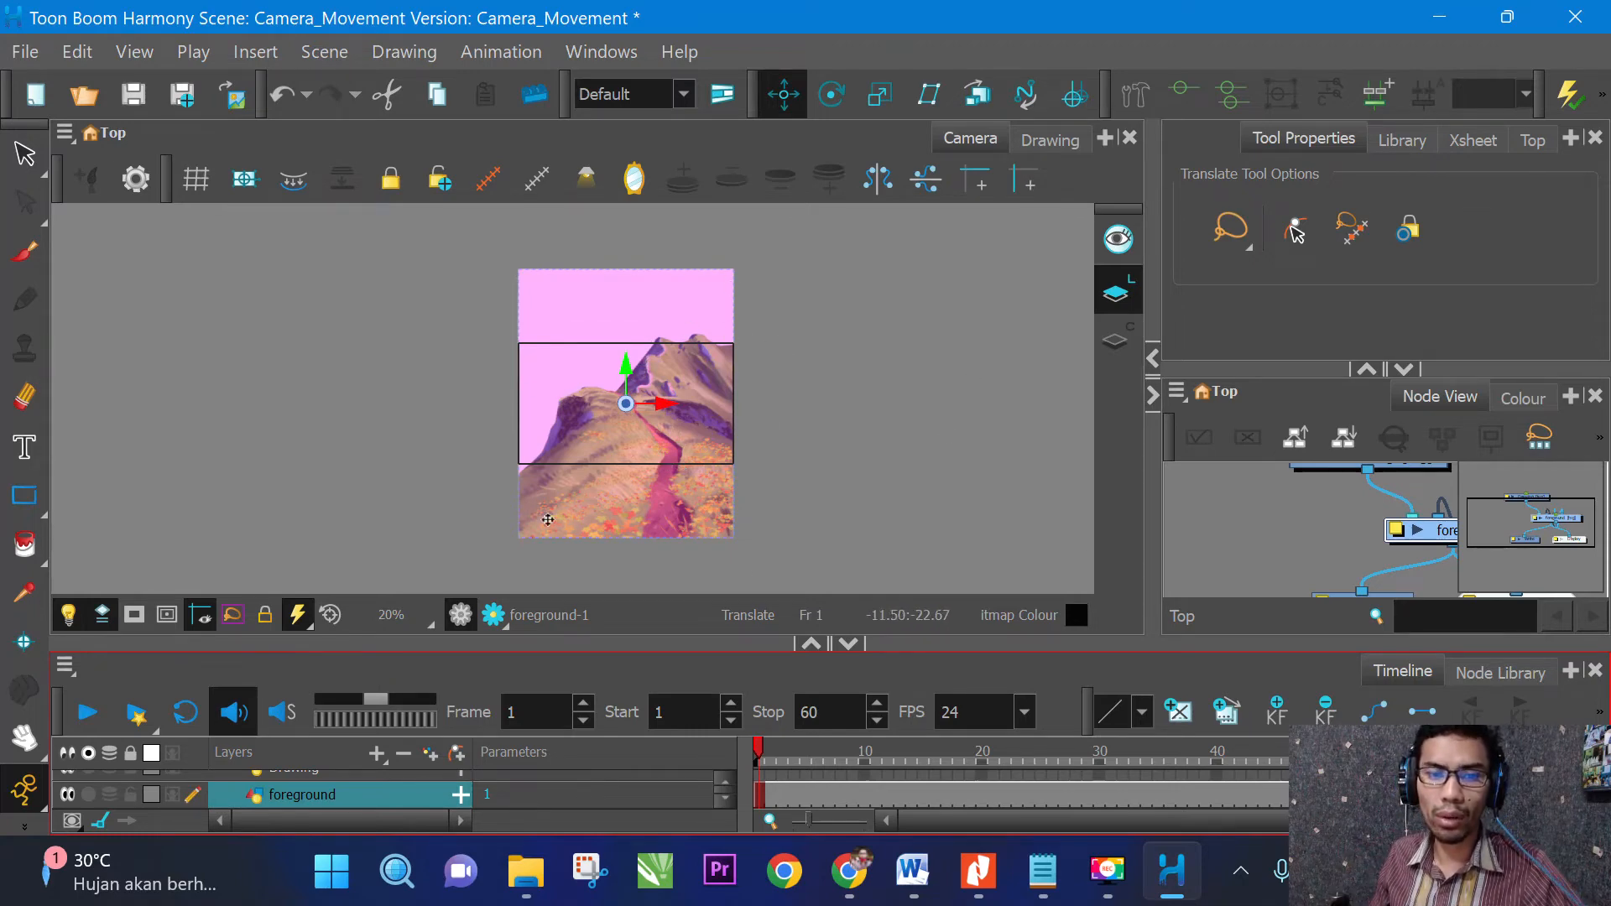
scroll(702, 295, up, 5)
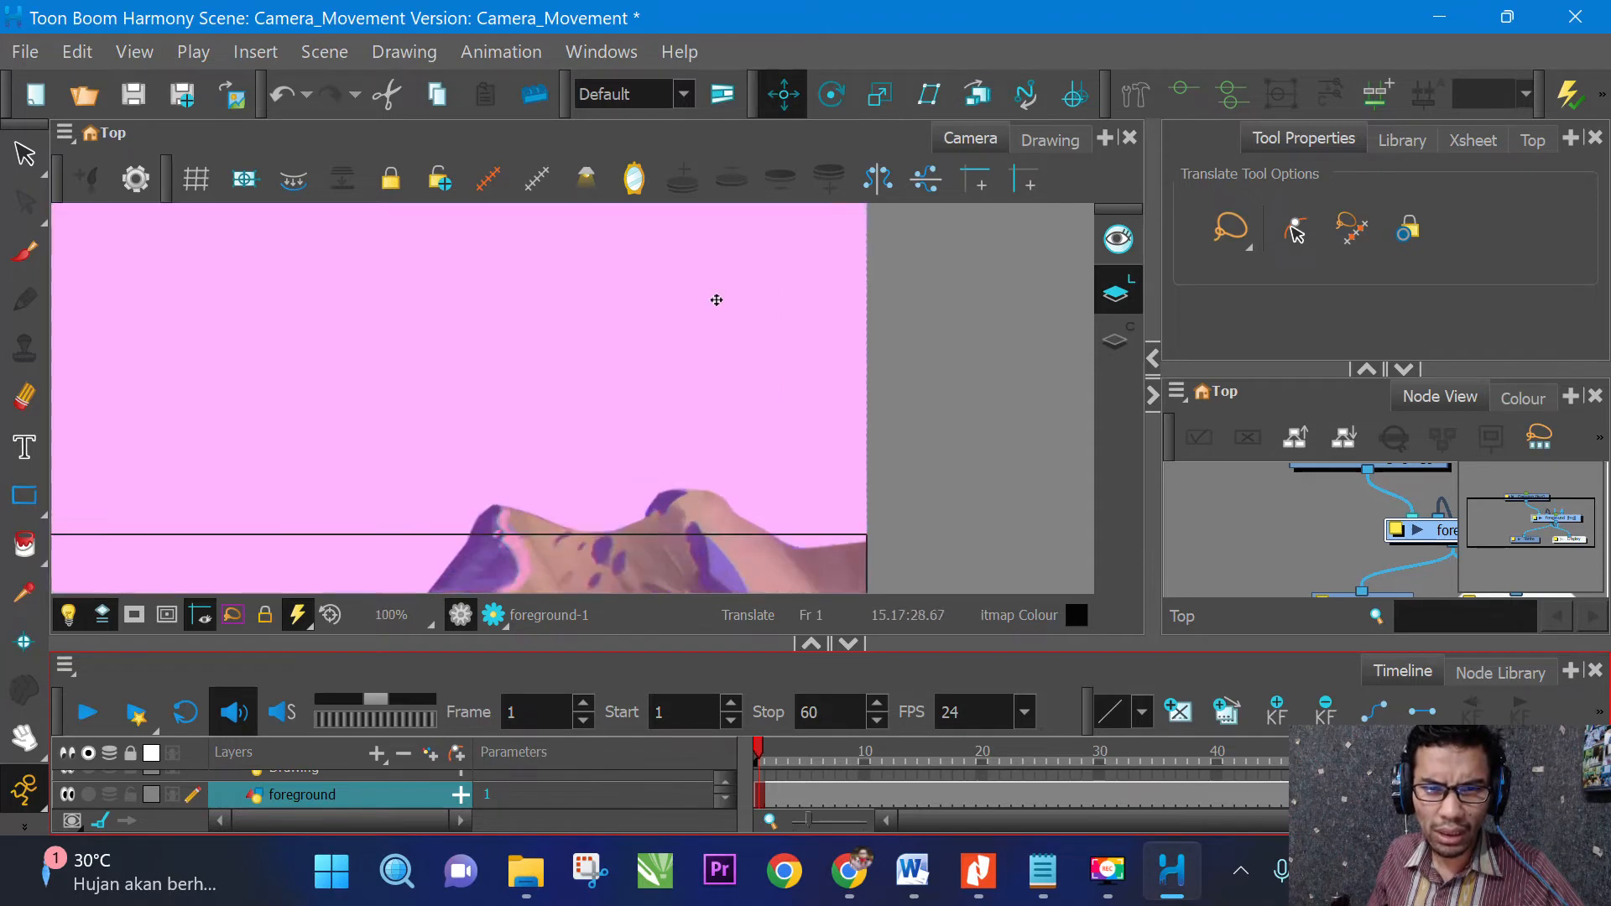
scroll(716, 300, down, 6)
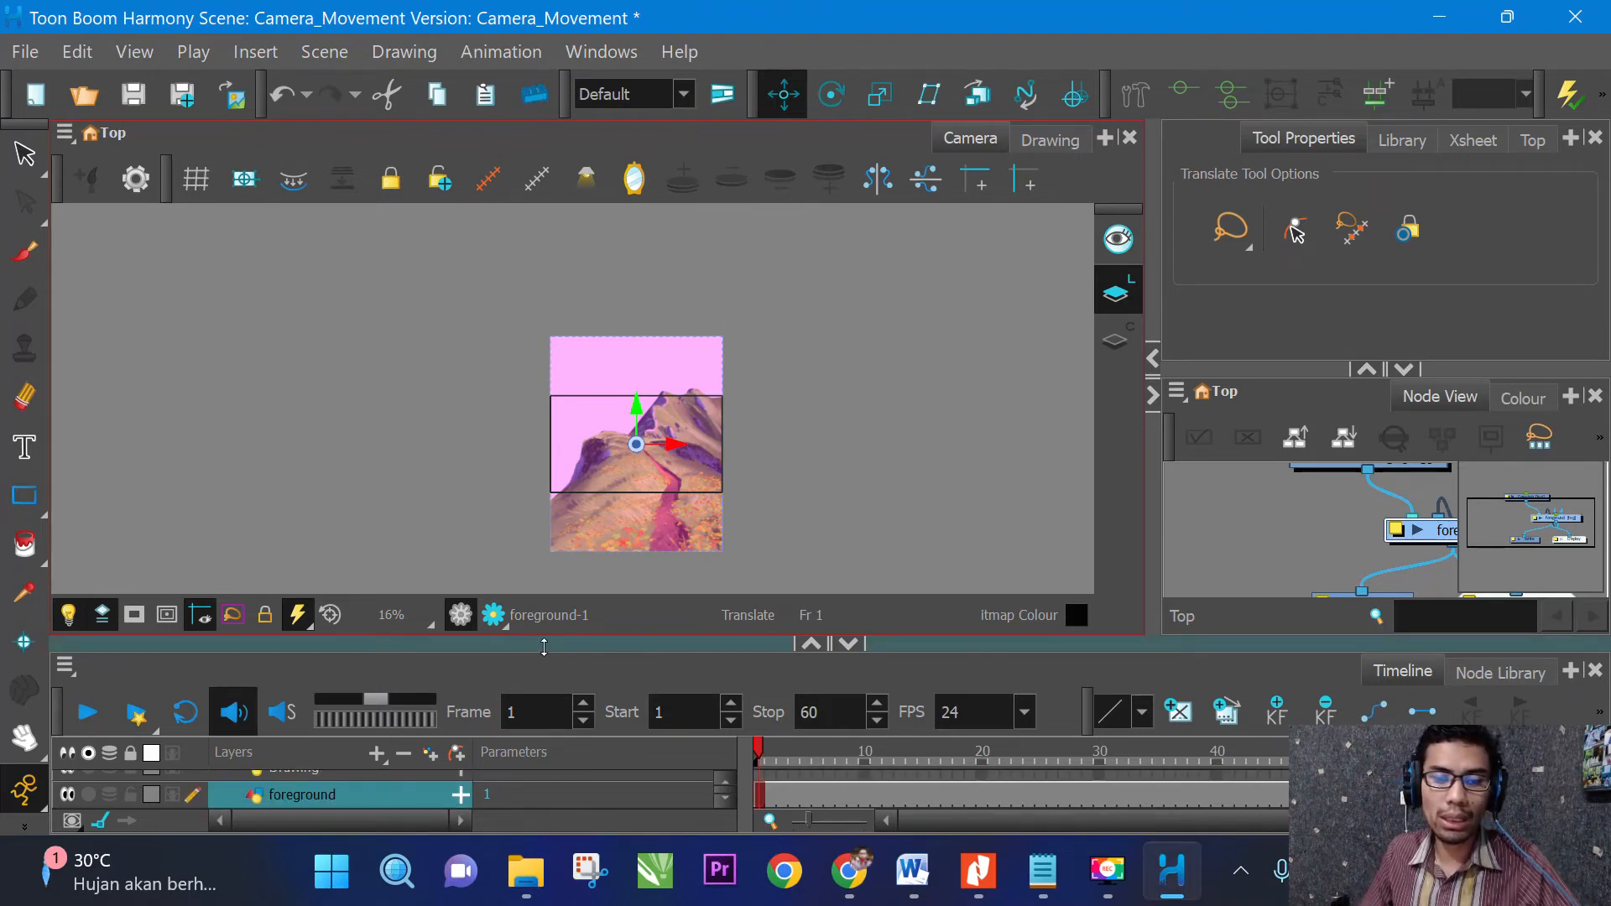
Delete the foreground, midground and background layers from the timeline, then enlarge the camera view again.
drag(544, 645, 557, 479)
drag(329, 747, 344, 651)
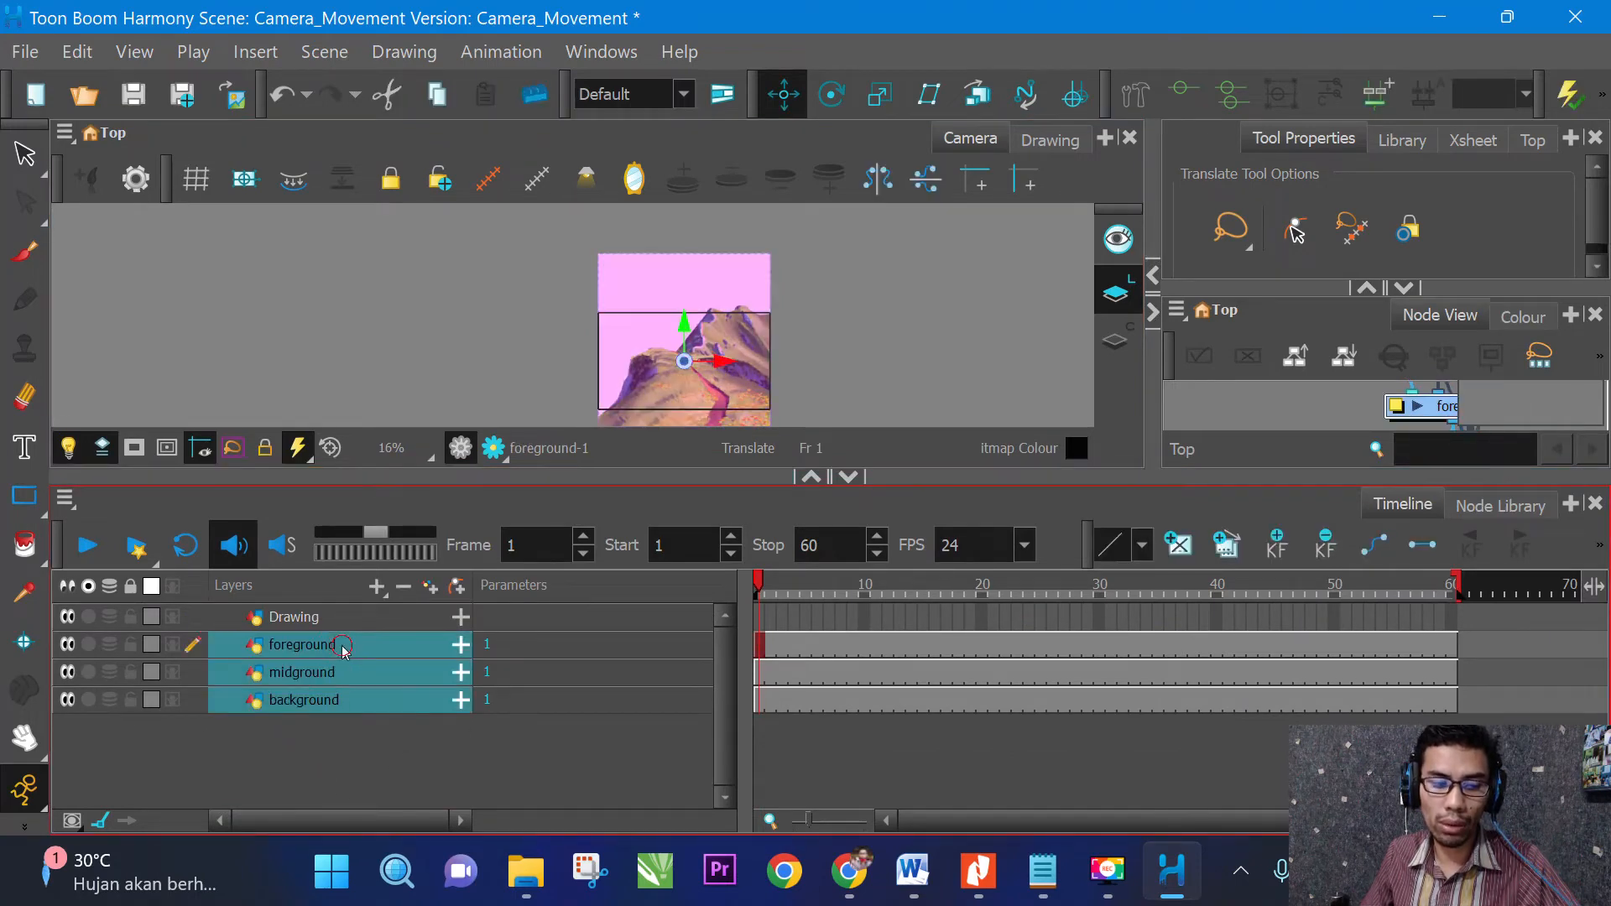
click(406, 589)
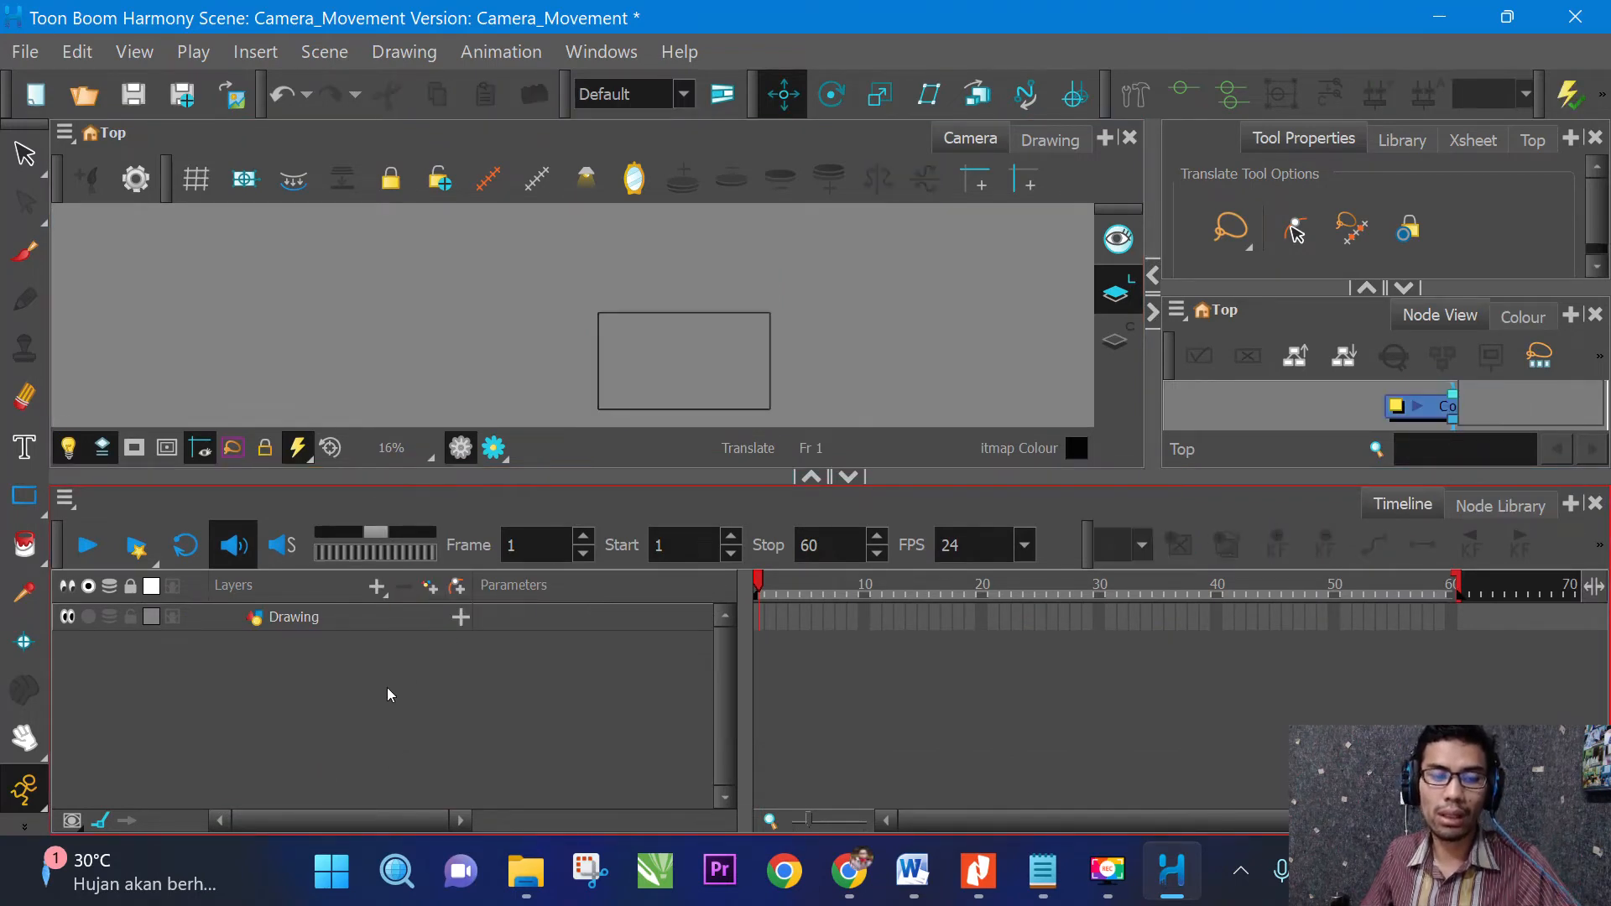
drag(578, 478, 551, 658)
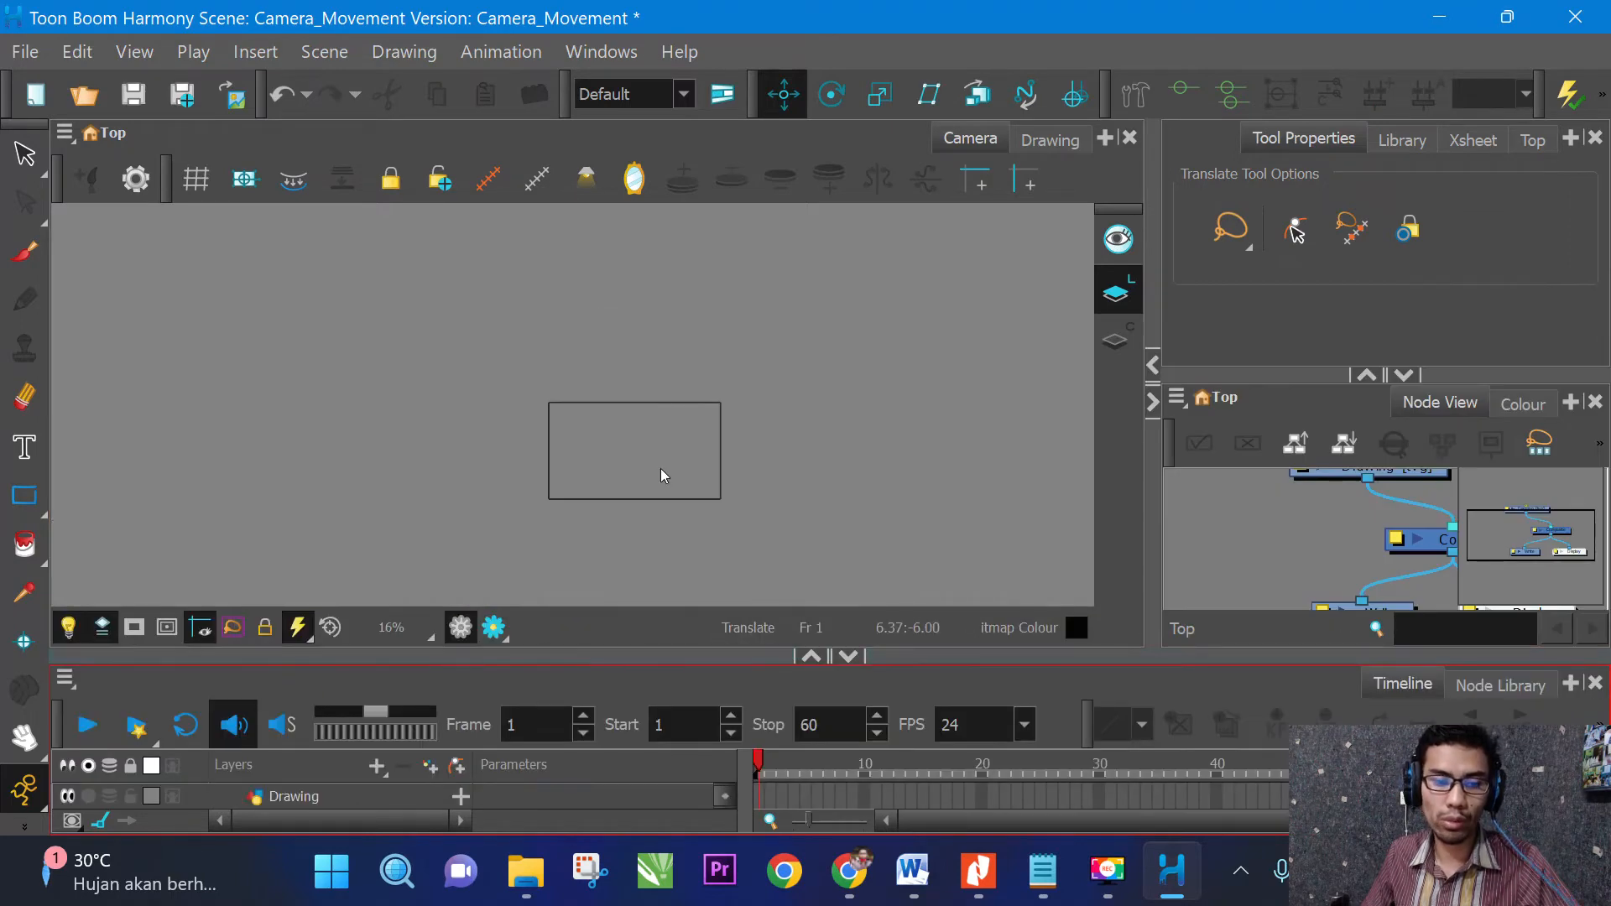
scroll(663, 468, up, 3)
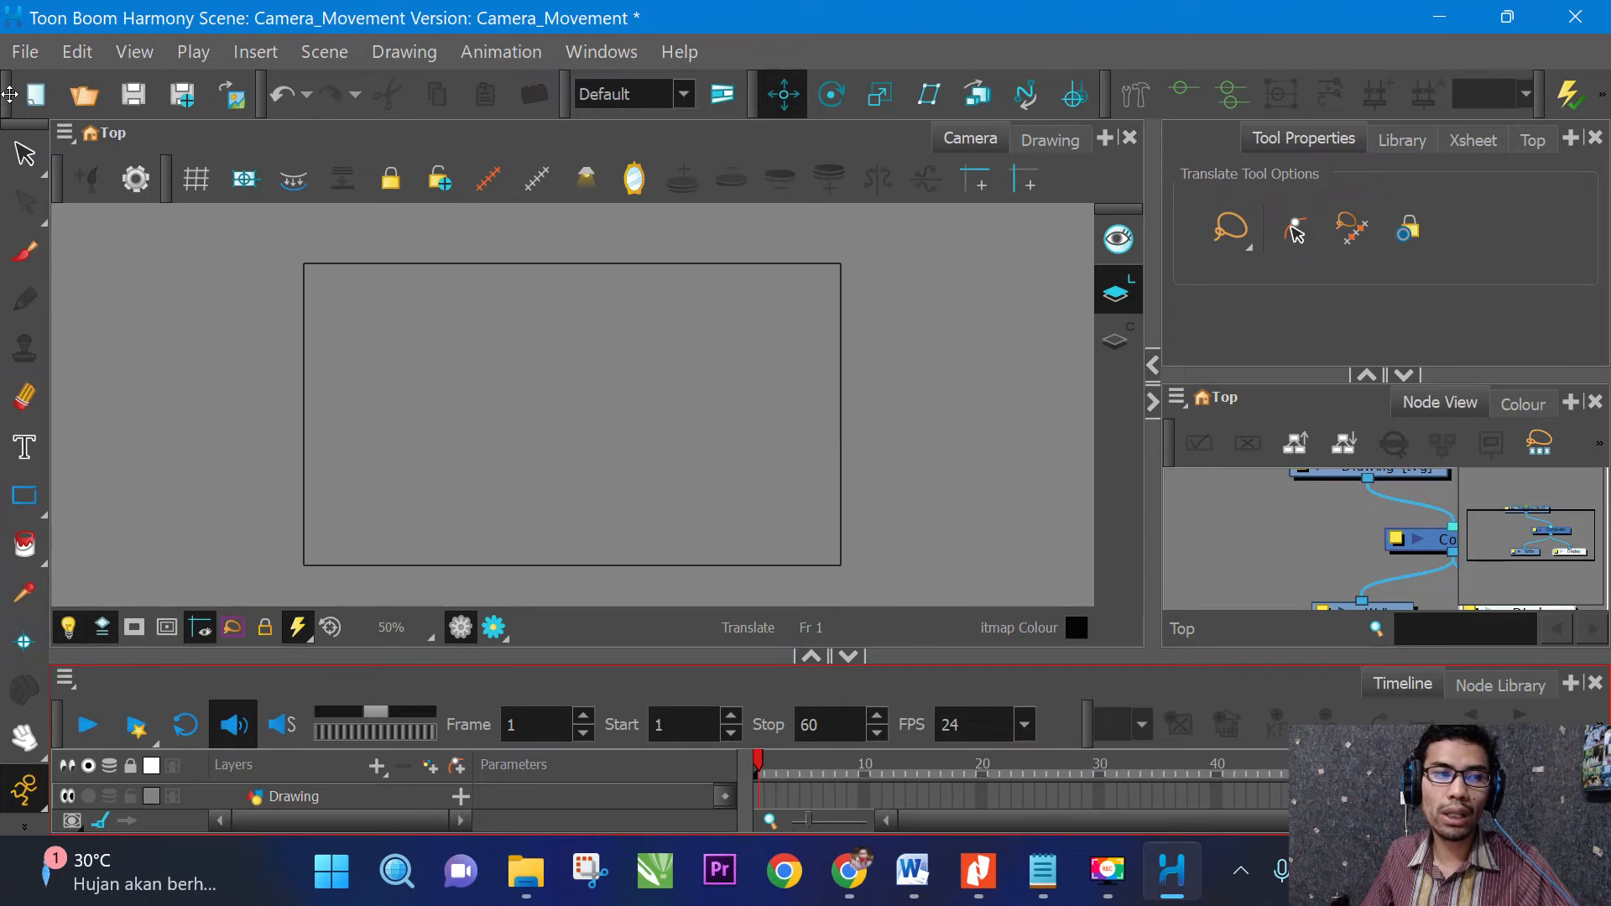
Start an image import and choose Sketches.psd from the Gambar Latar folder as the file.
click(25, 52)
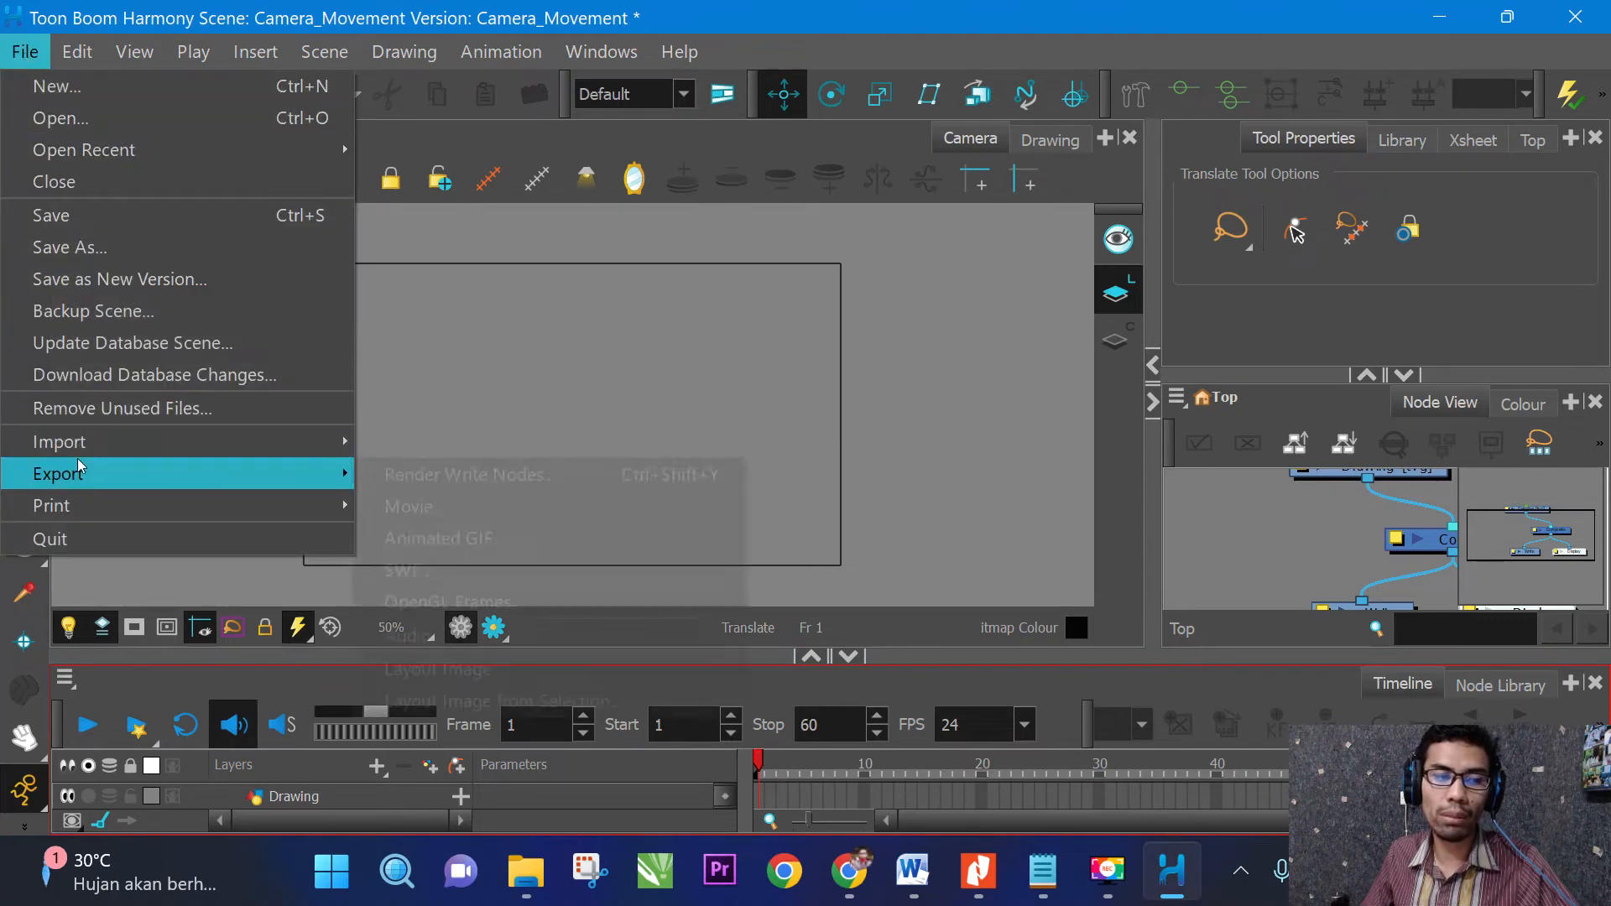
mouse_move(83, 454)
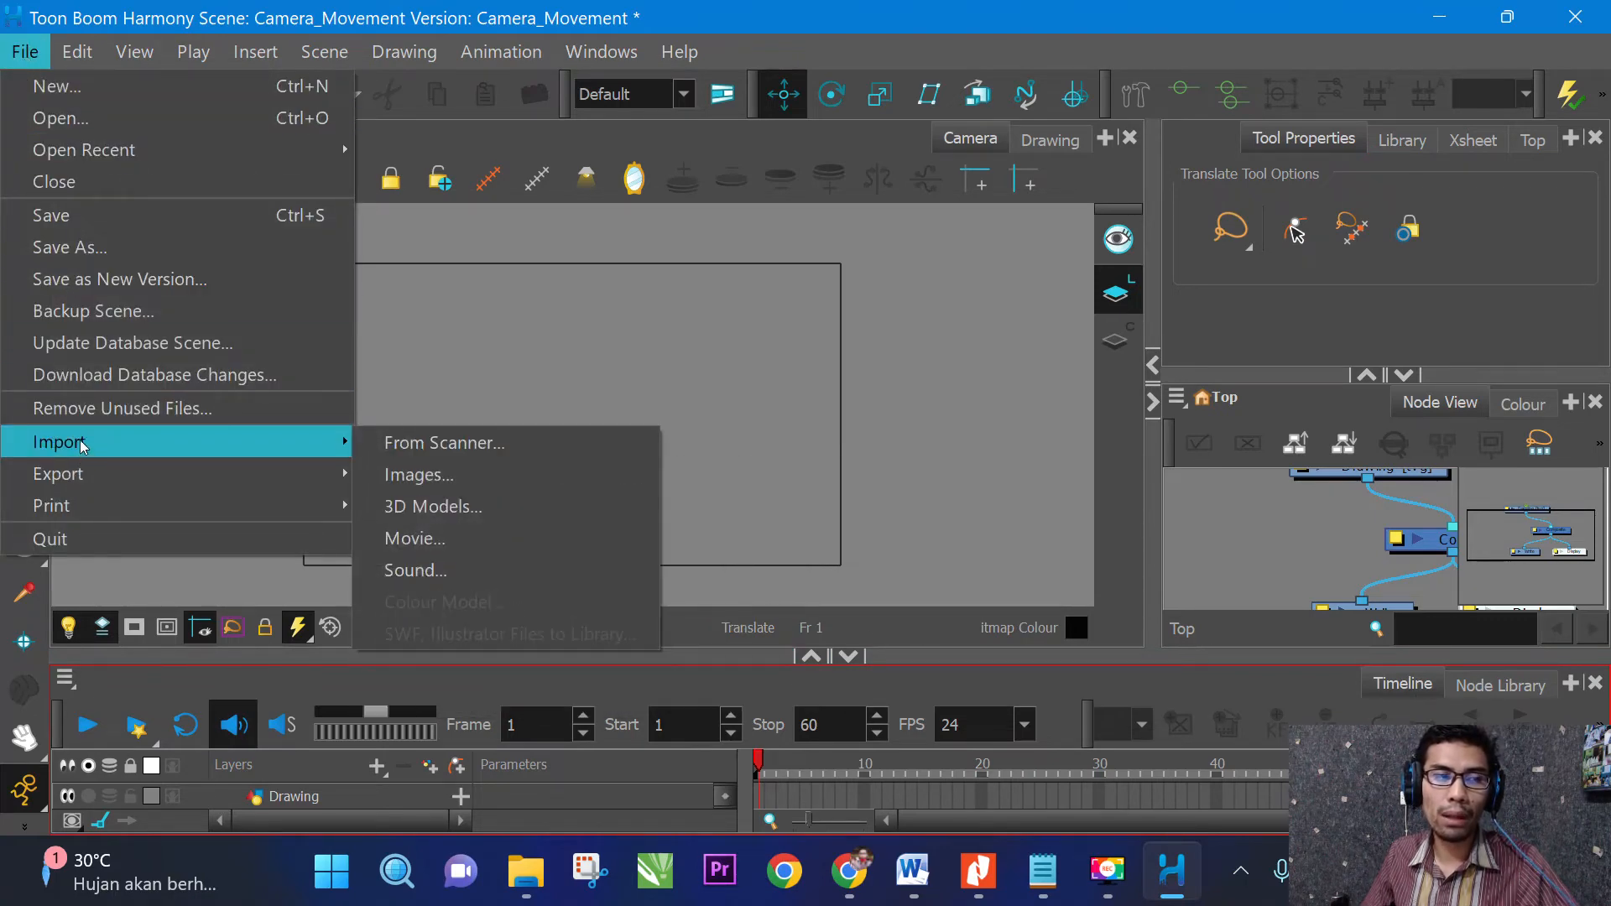
click(437, 474)
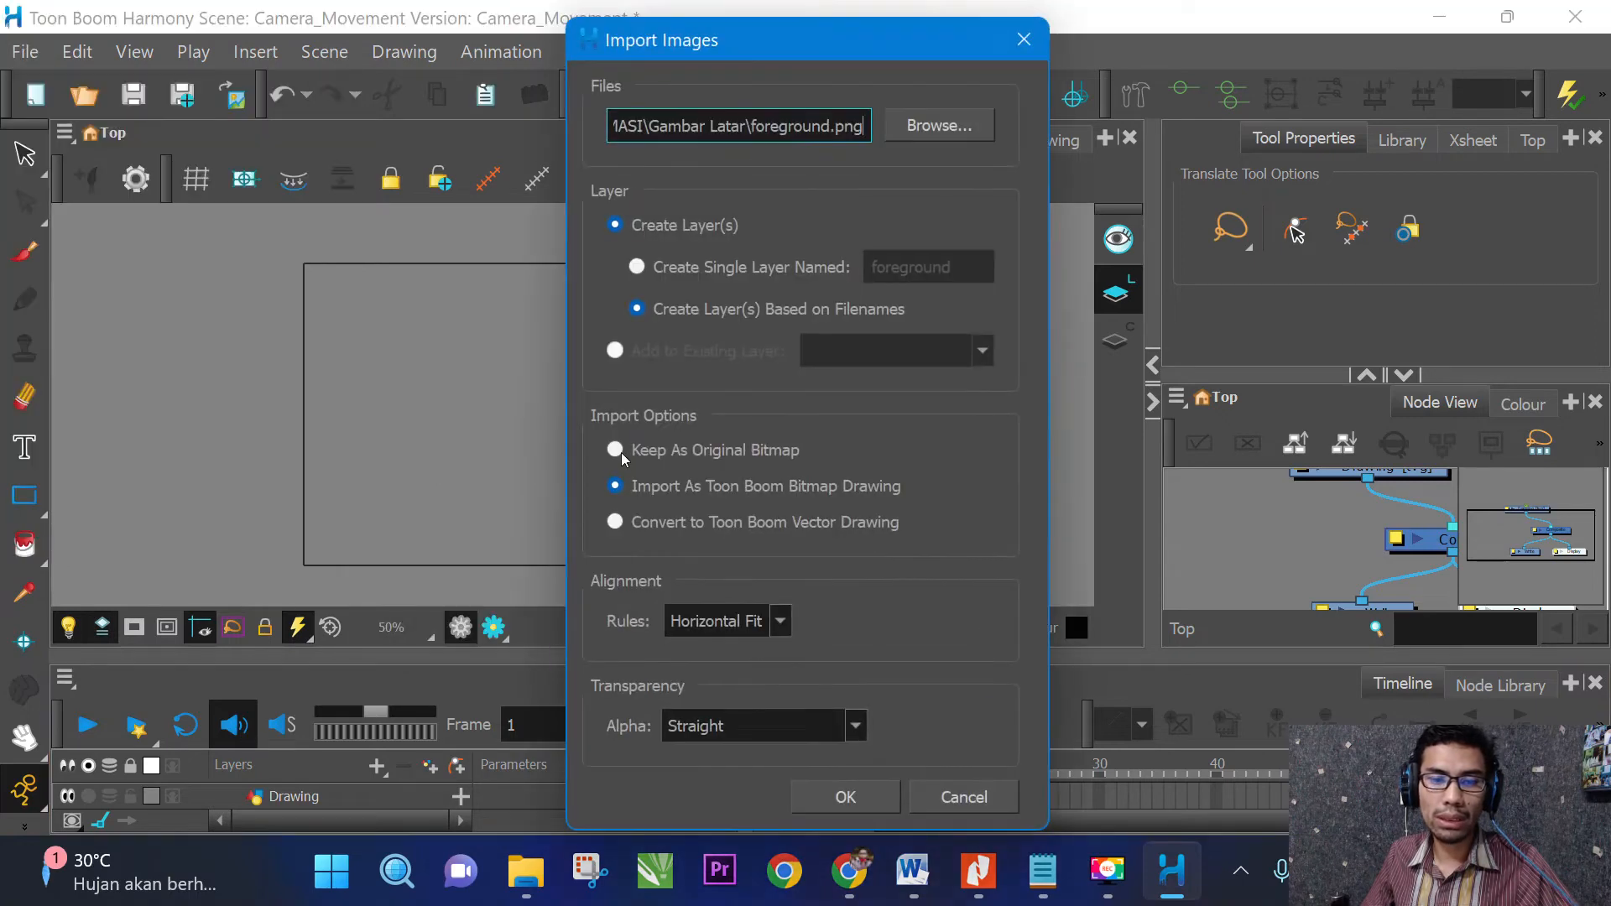
click(954, 124)
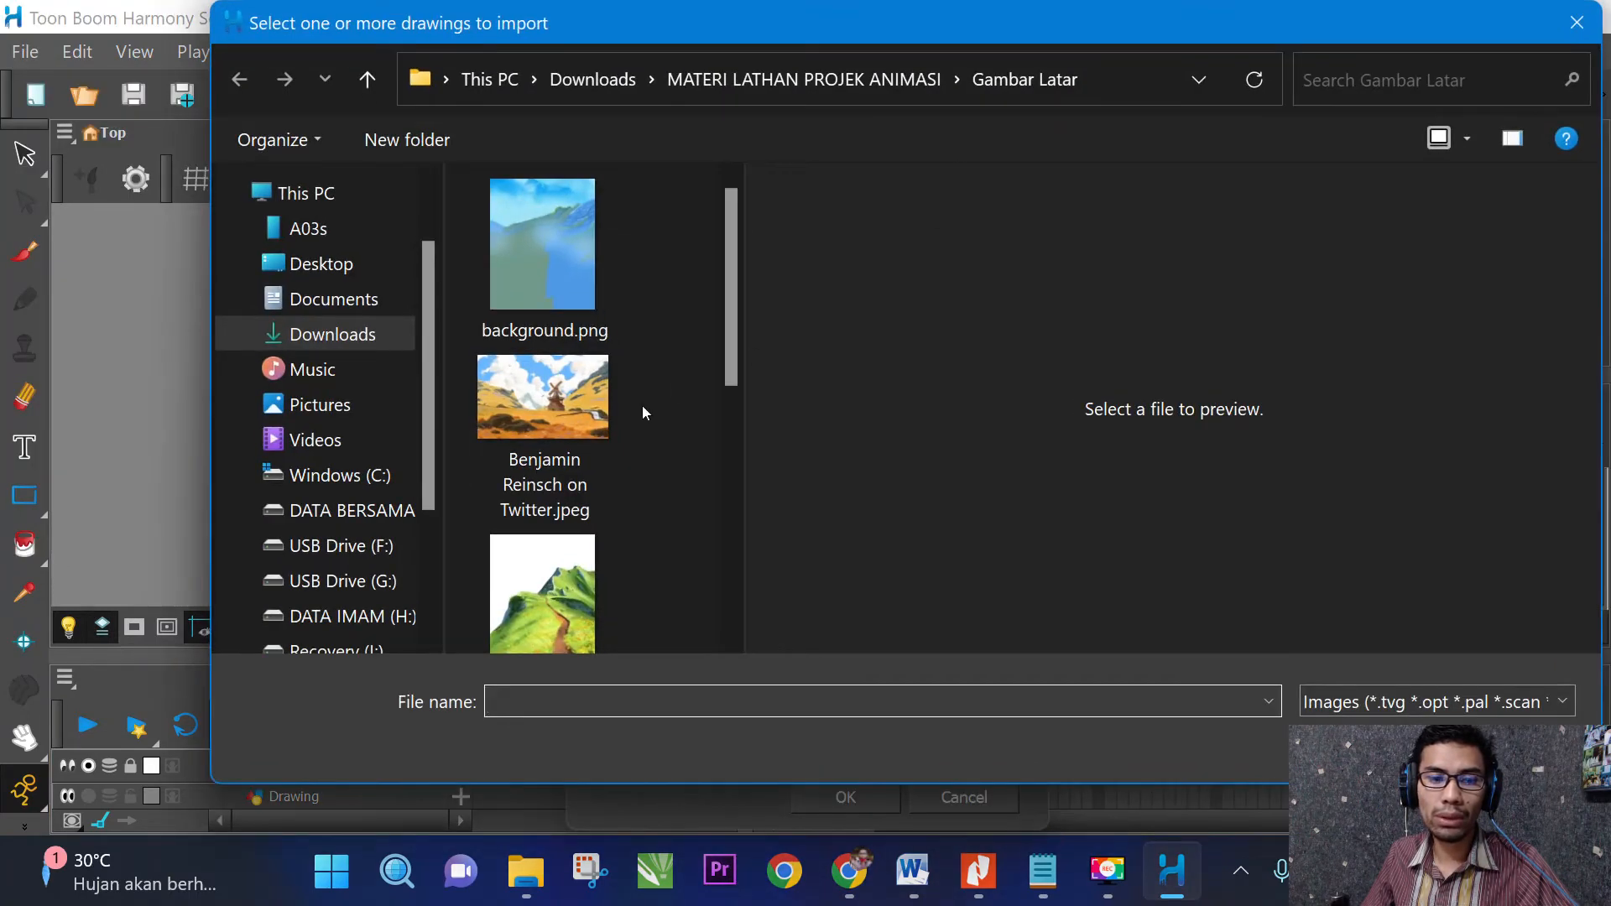
scroll(621, 464, down, 5)
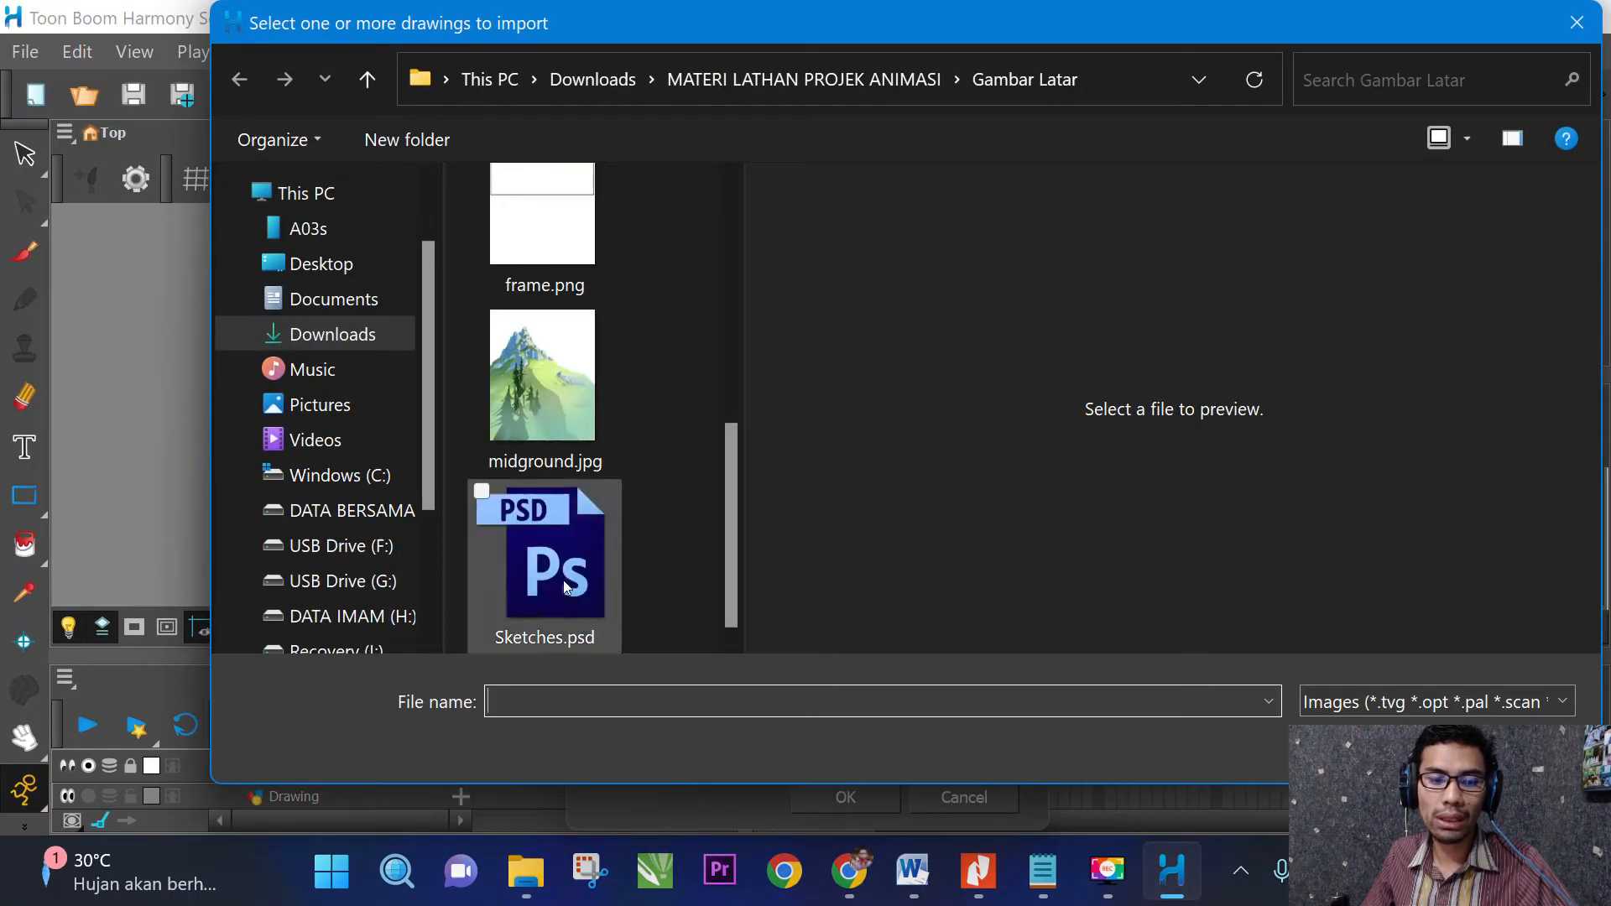
click(566, 588)
click(1373, 752)
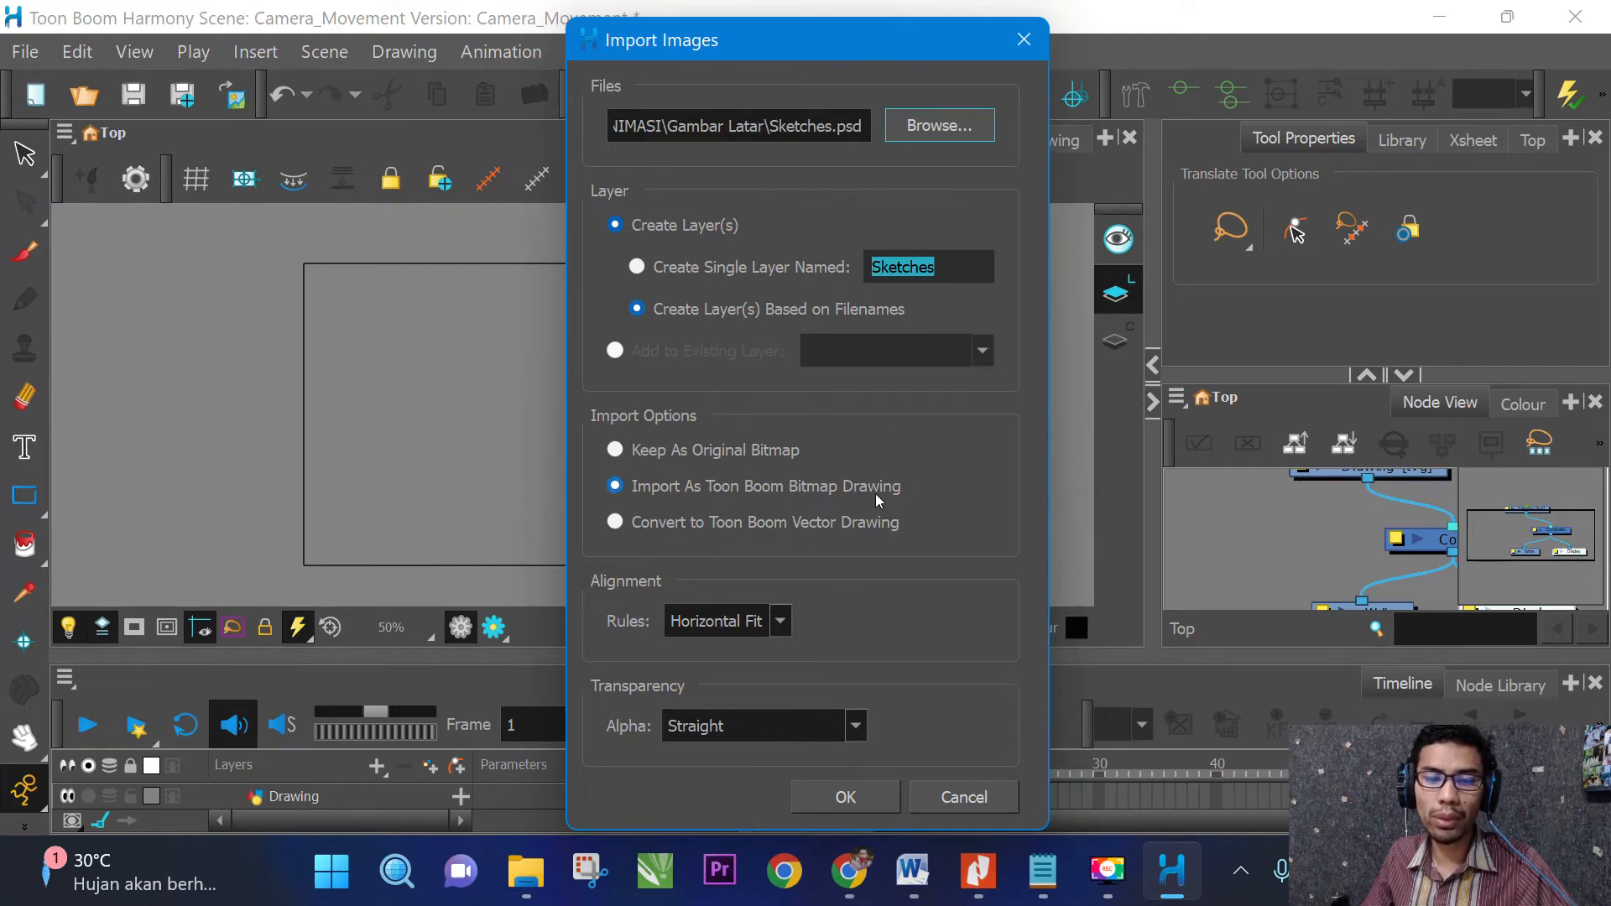
Set the import alignment rule to Actual Size and accept the image import settings.
click(782, 625)
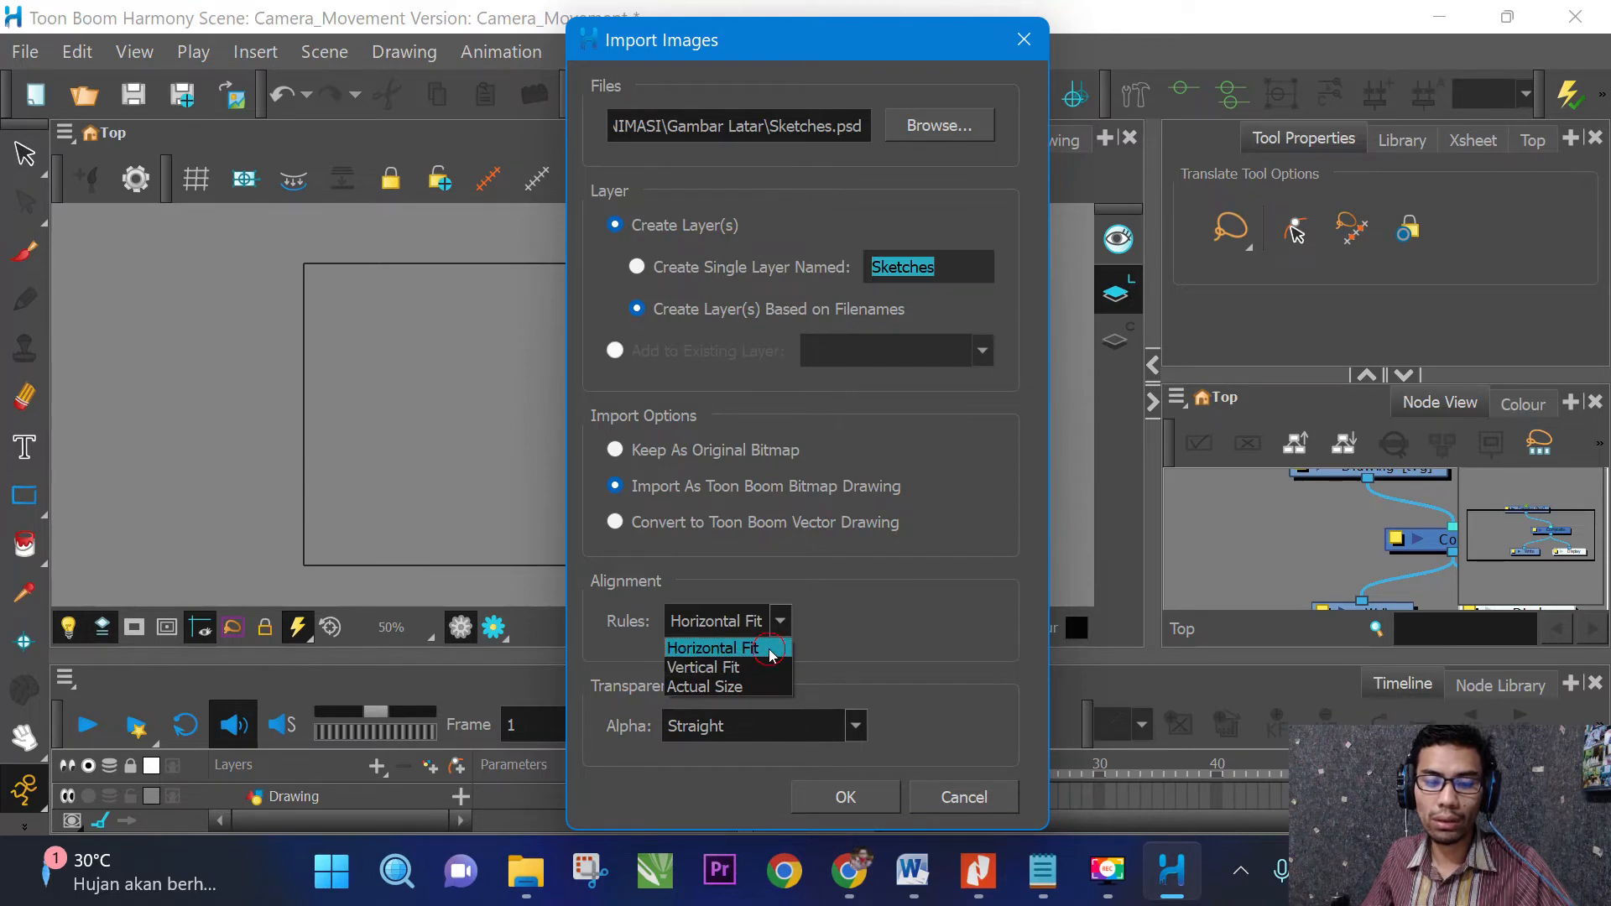
click(770, 690)
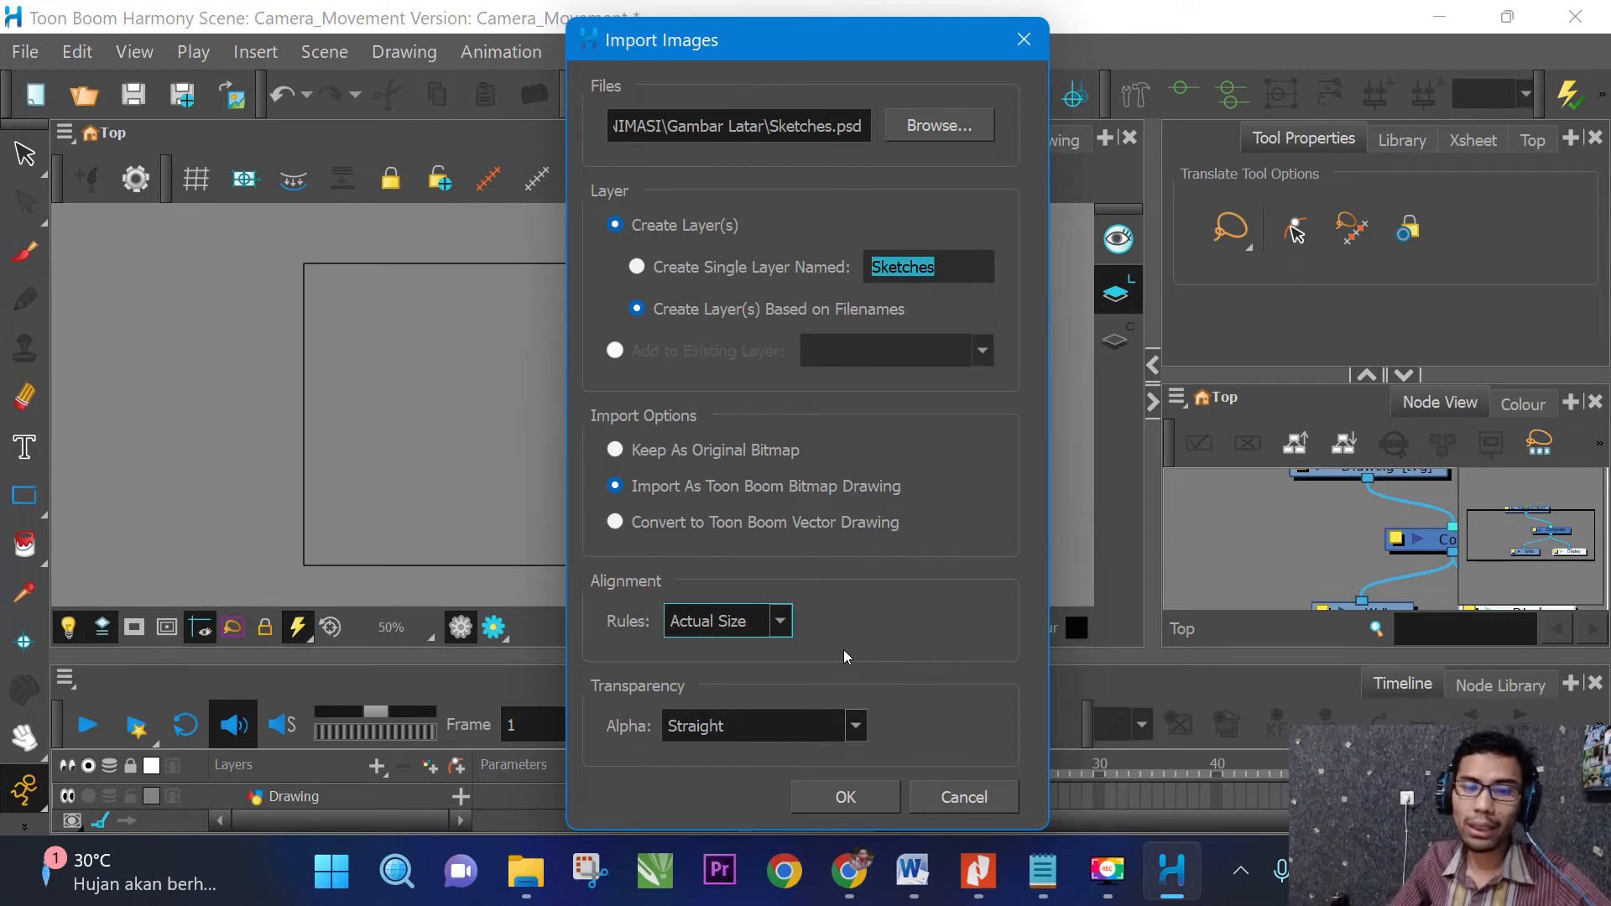
click(782, 619)
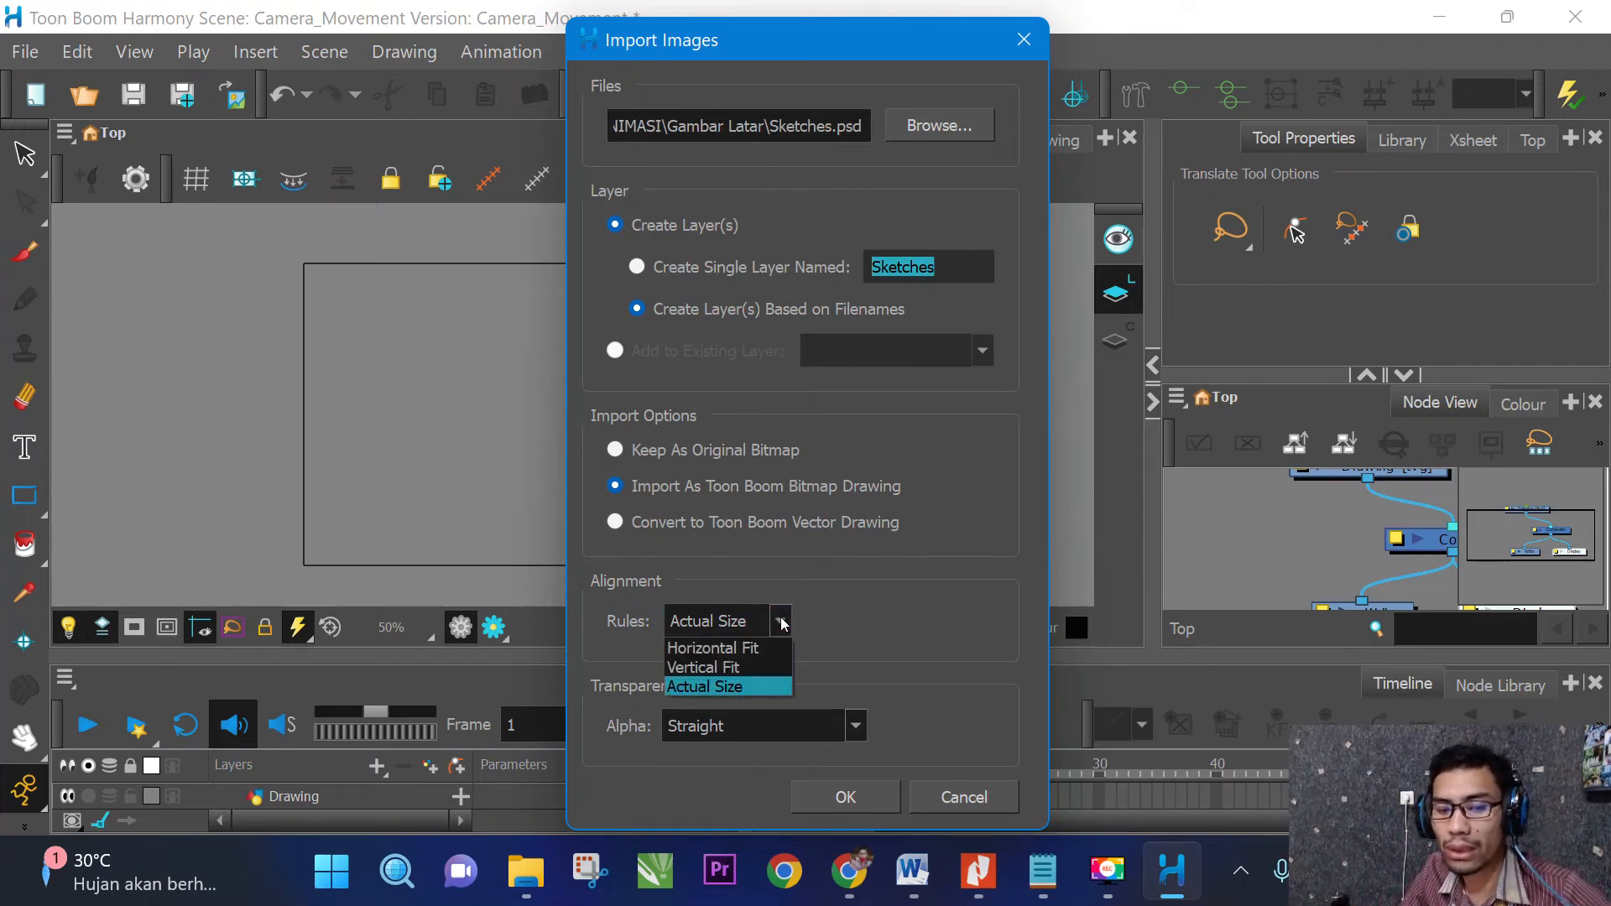
click(750, 687)
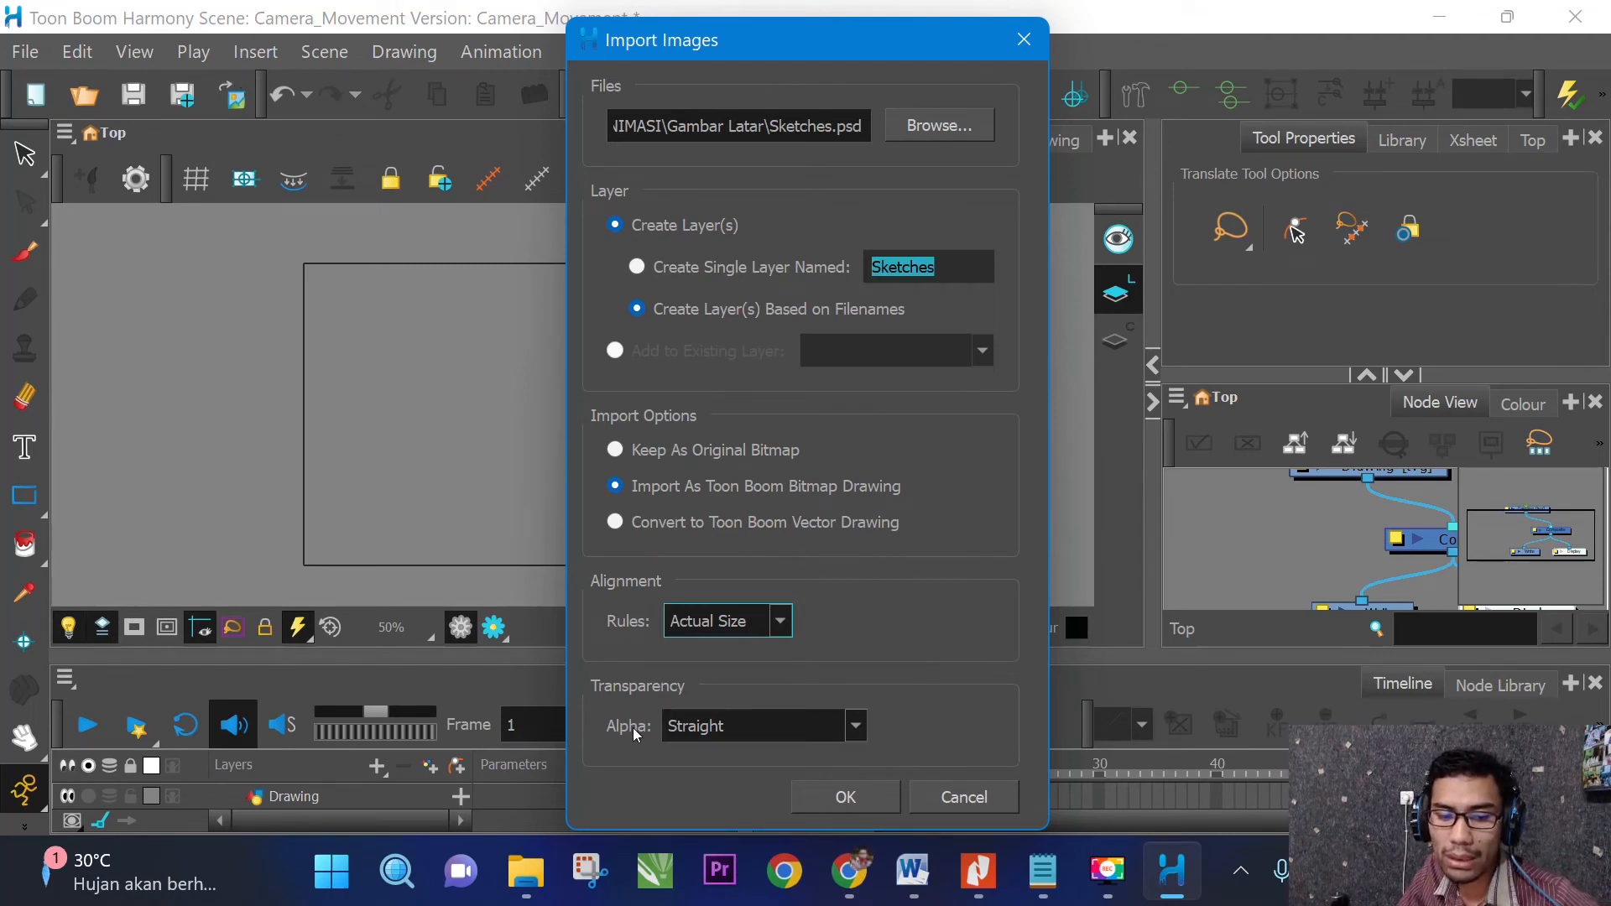
click(845, 797)
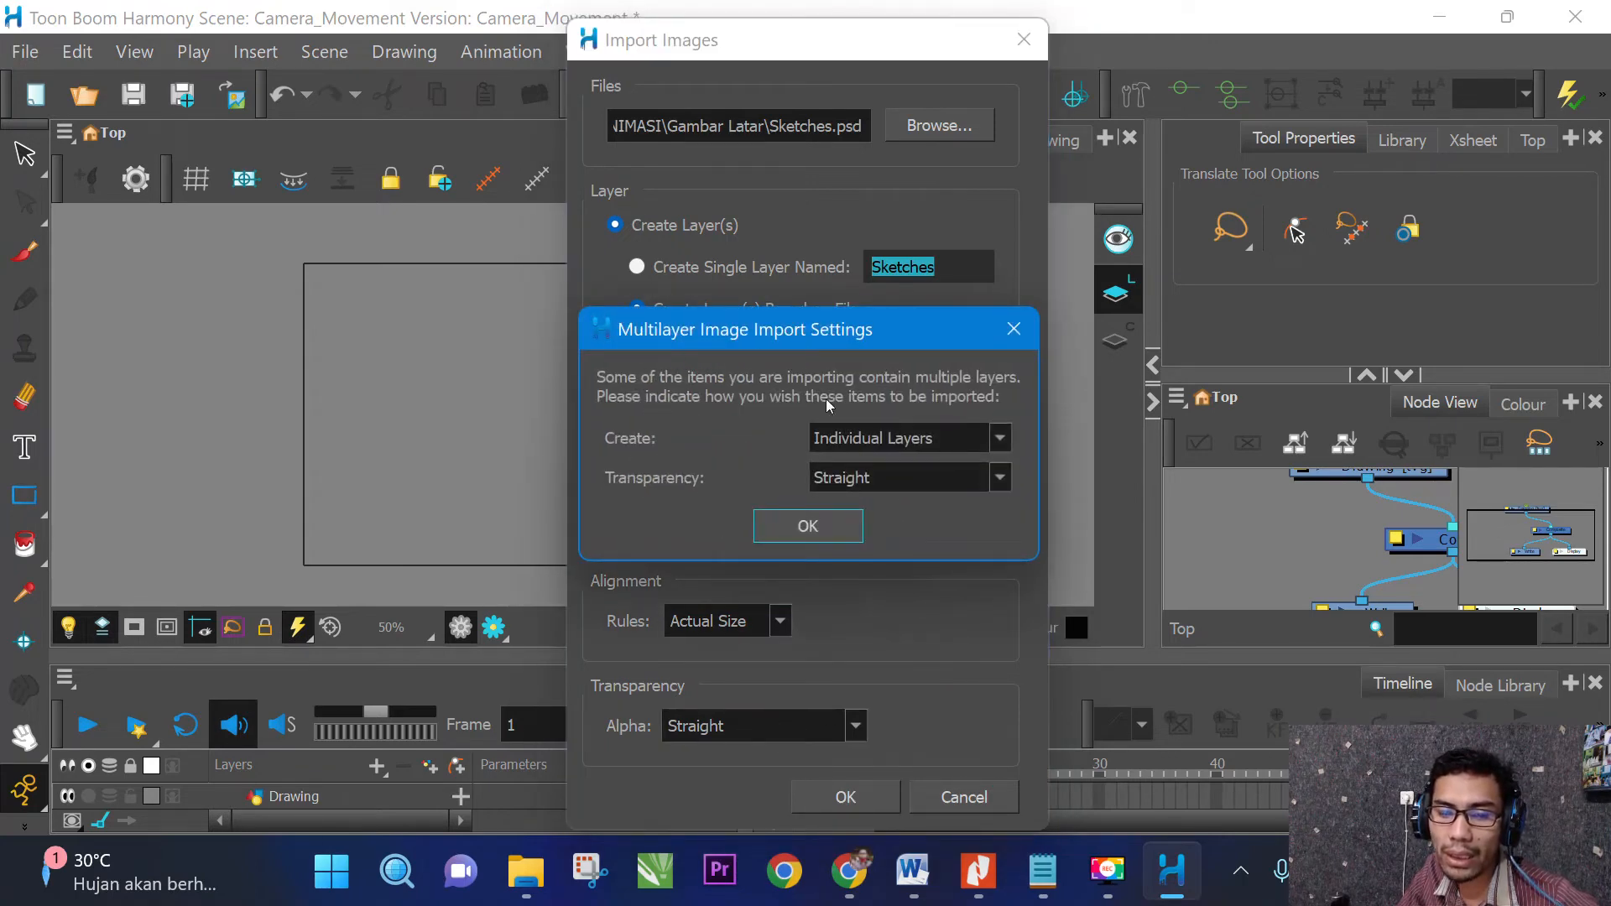
Import the multilayer PSD as Individual Layers with Straight transparency.
click(882, 438)
click(881, 440)
click(881, 444)
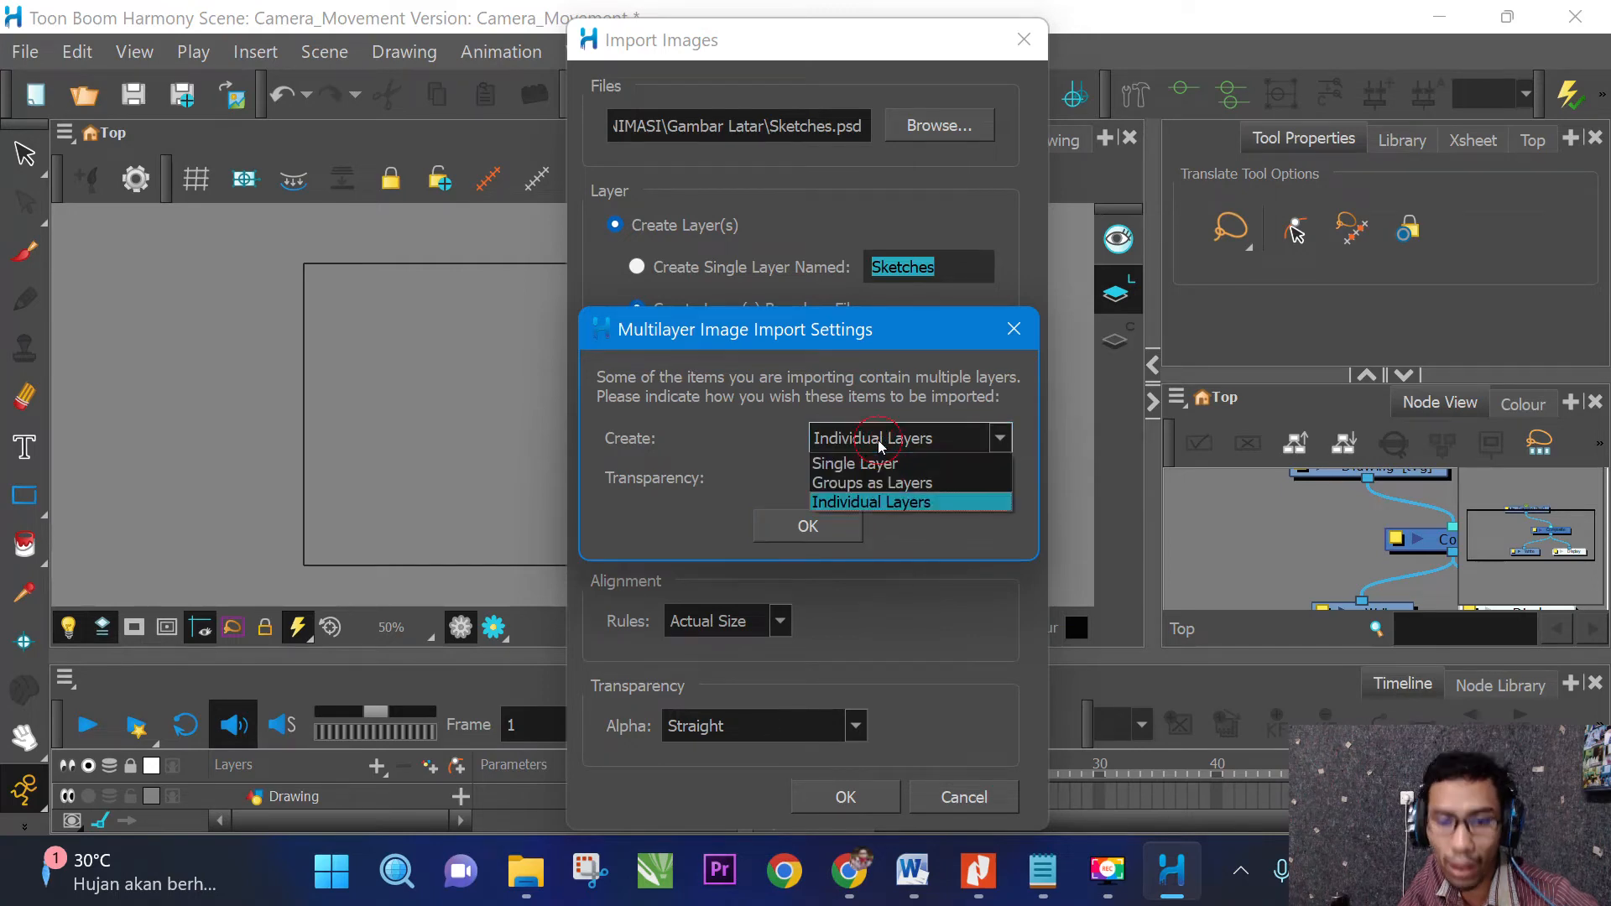
click(881, 445)
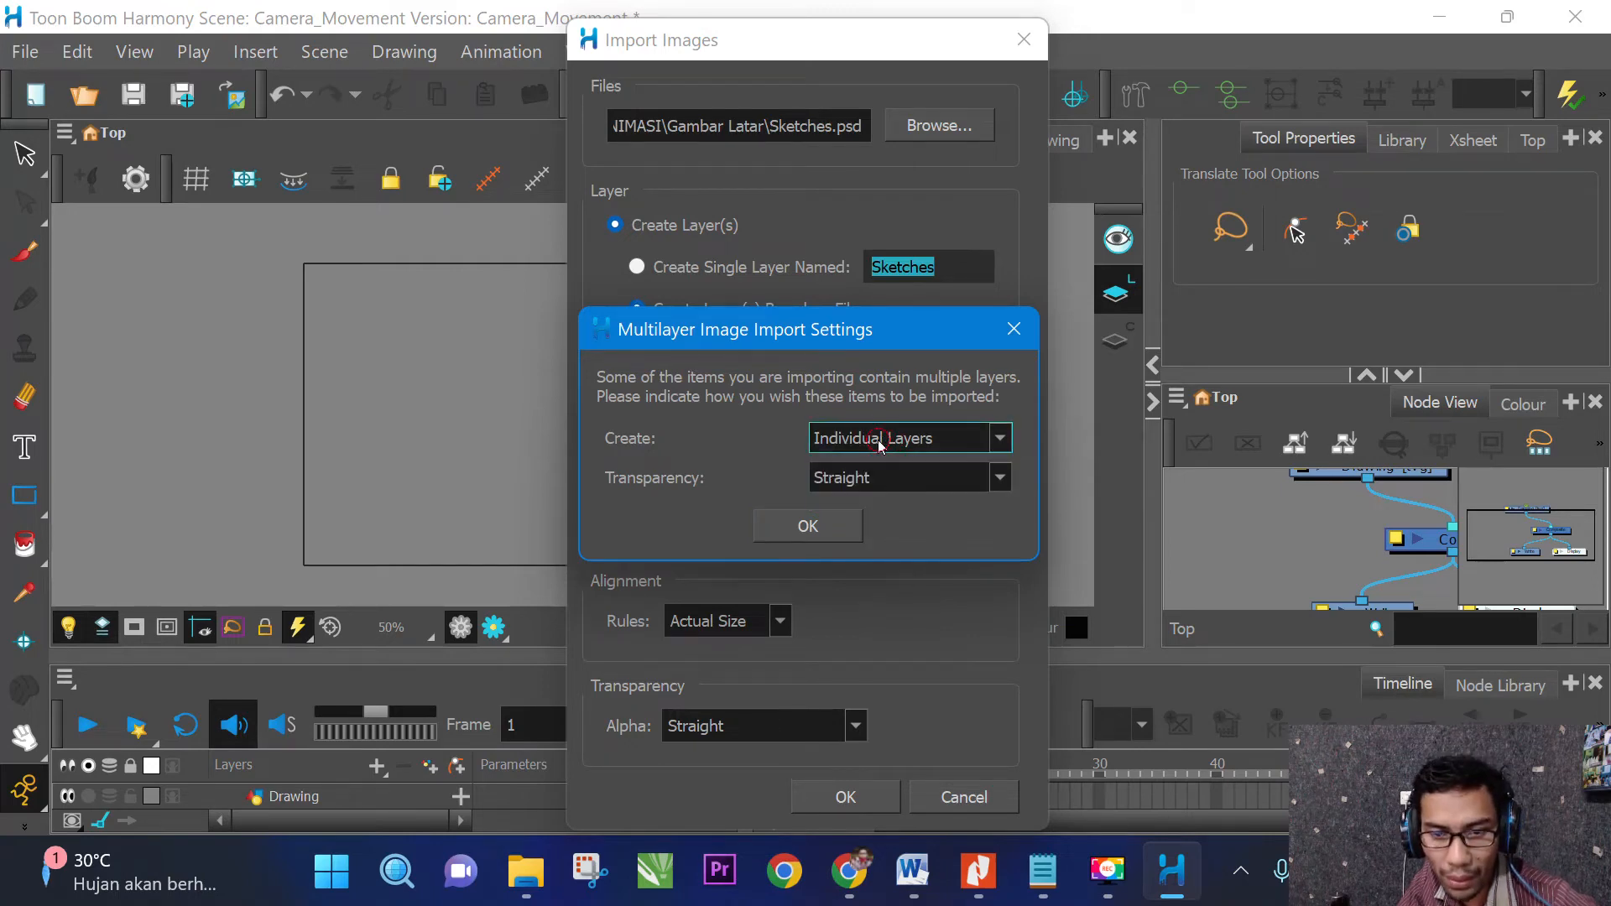
click(823, 527)
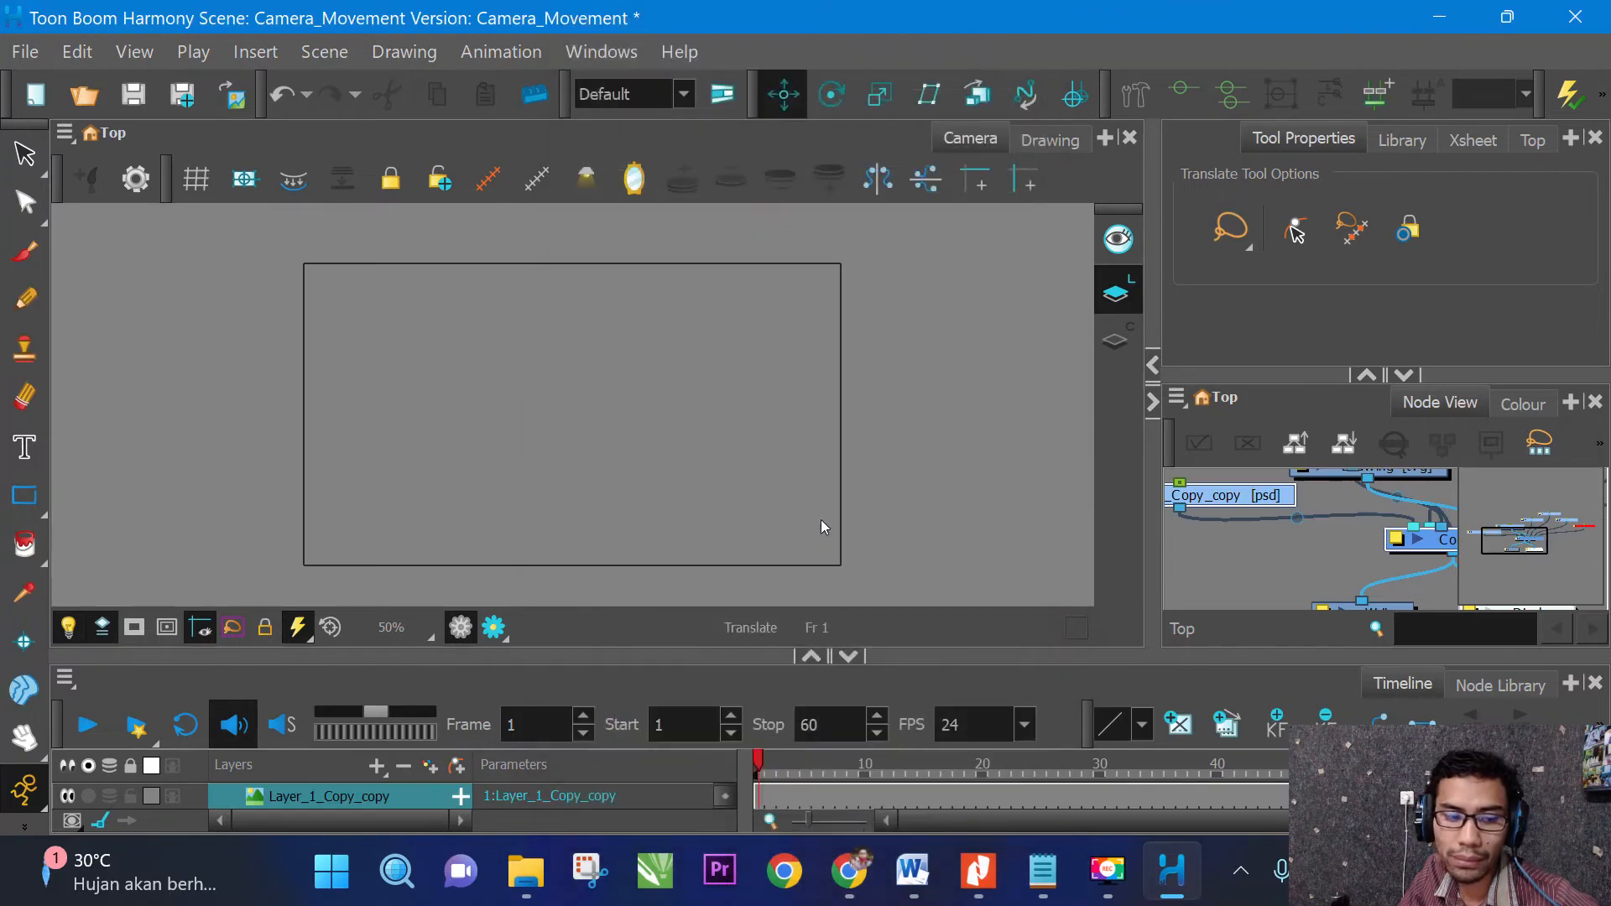
Enlarge the timeline area and bring the whole imported artwork into view in the camera view.
scroll(720, 576, down, 1)
scroll(638, 771, down, 2)
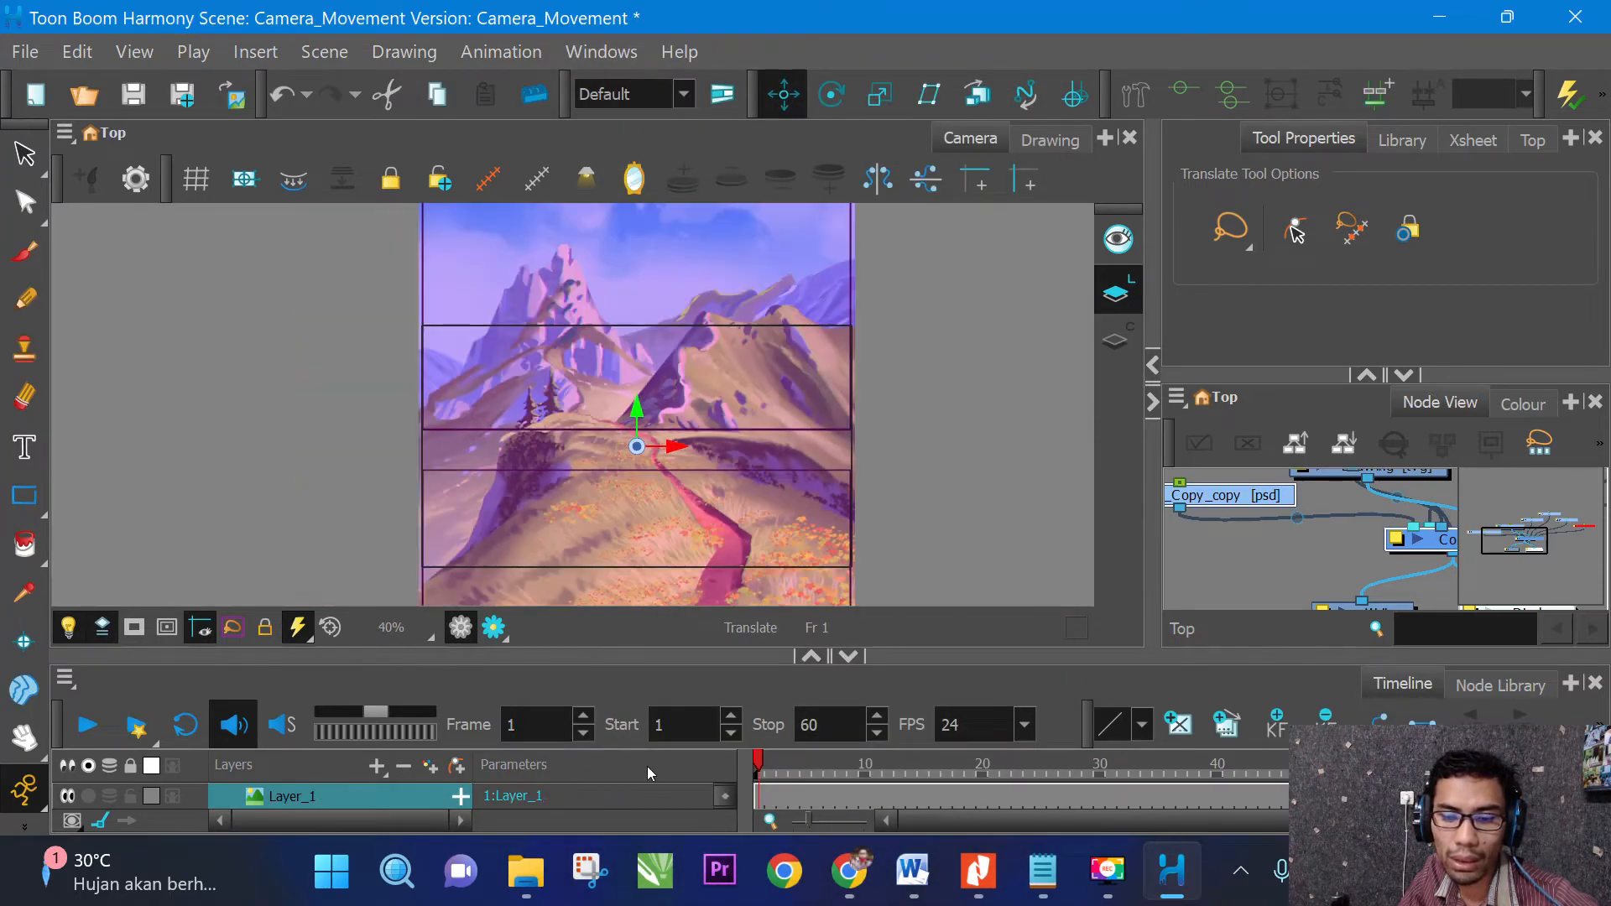
drag(704, 653, 709, 516)
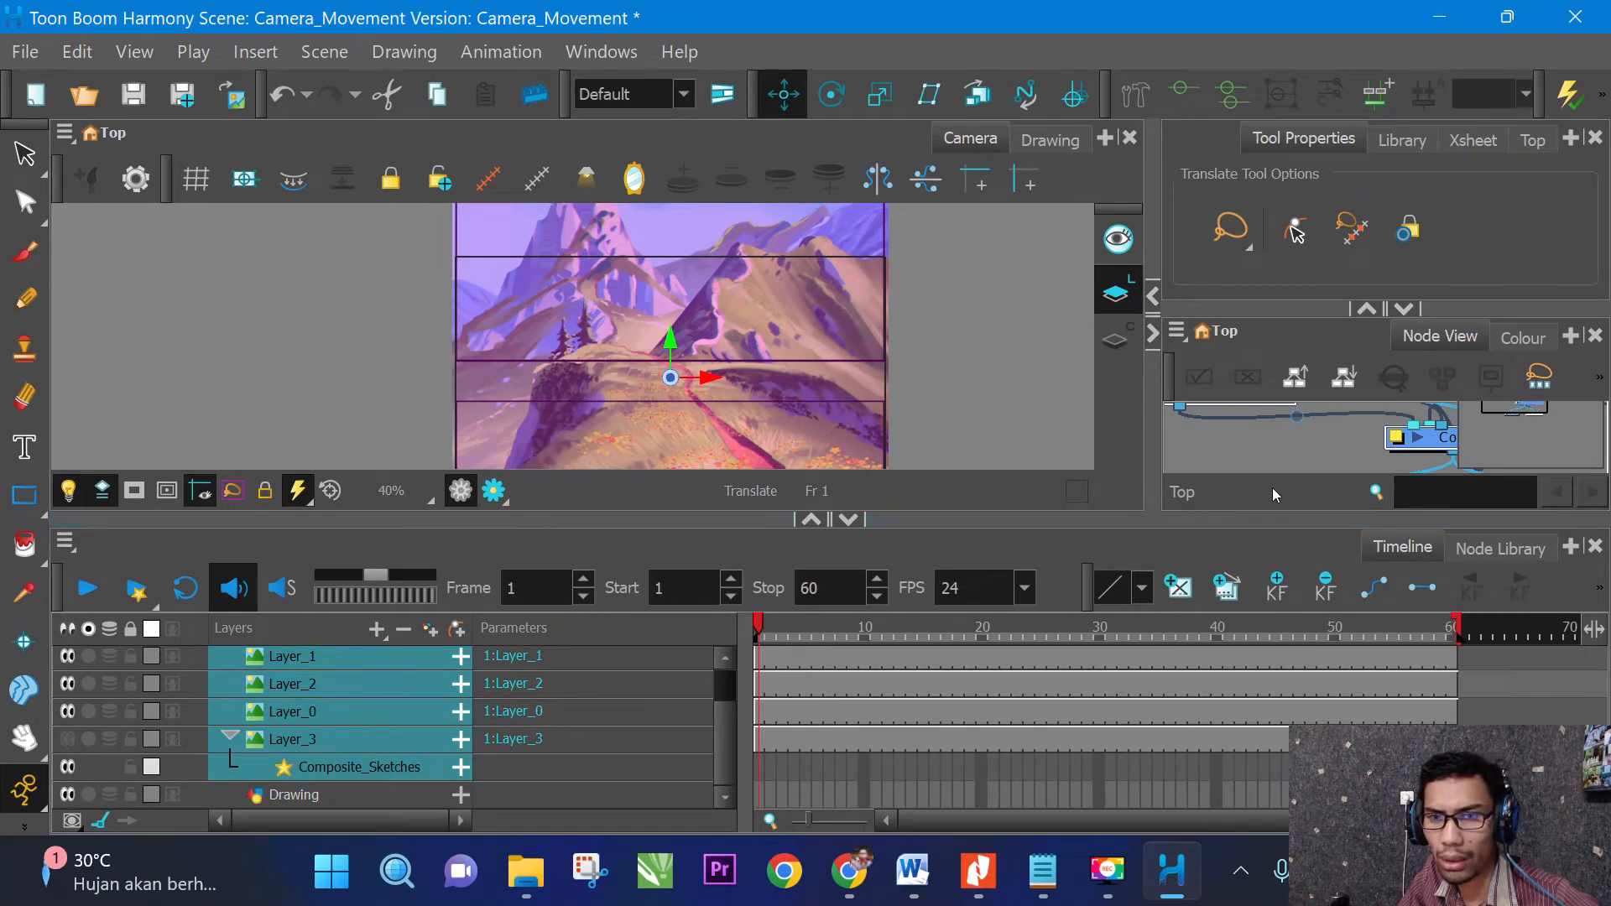
scroll(994, 434, down, 1)
scroll(994, 433, down, 2)
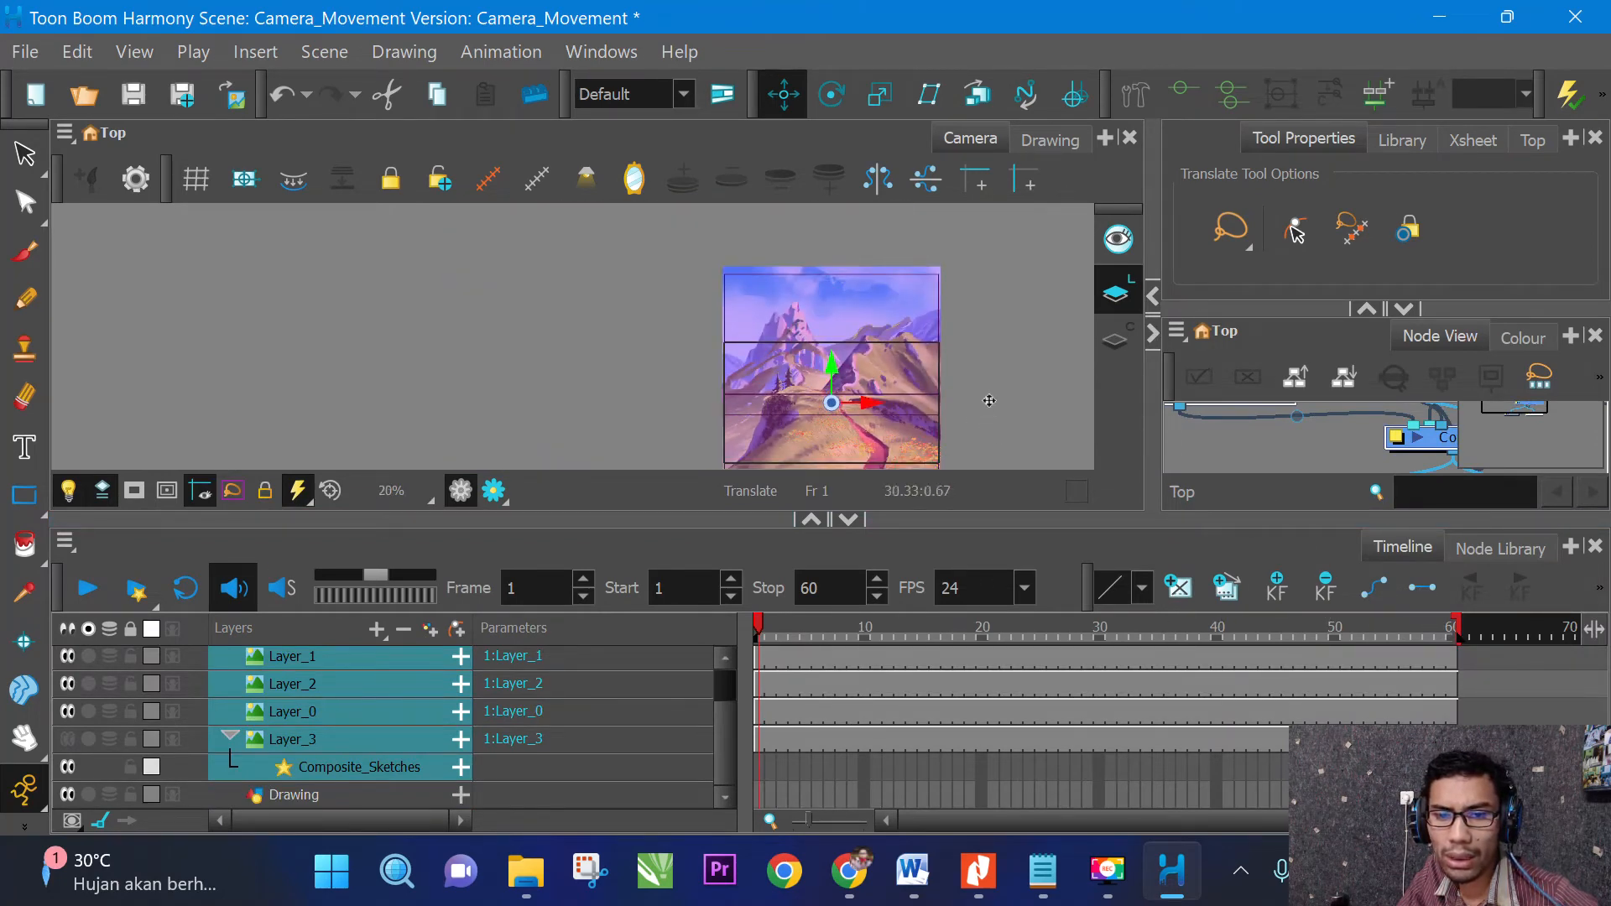
scroll(717, 374, down, 1)
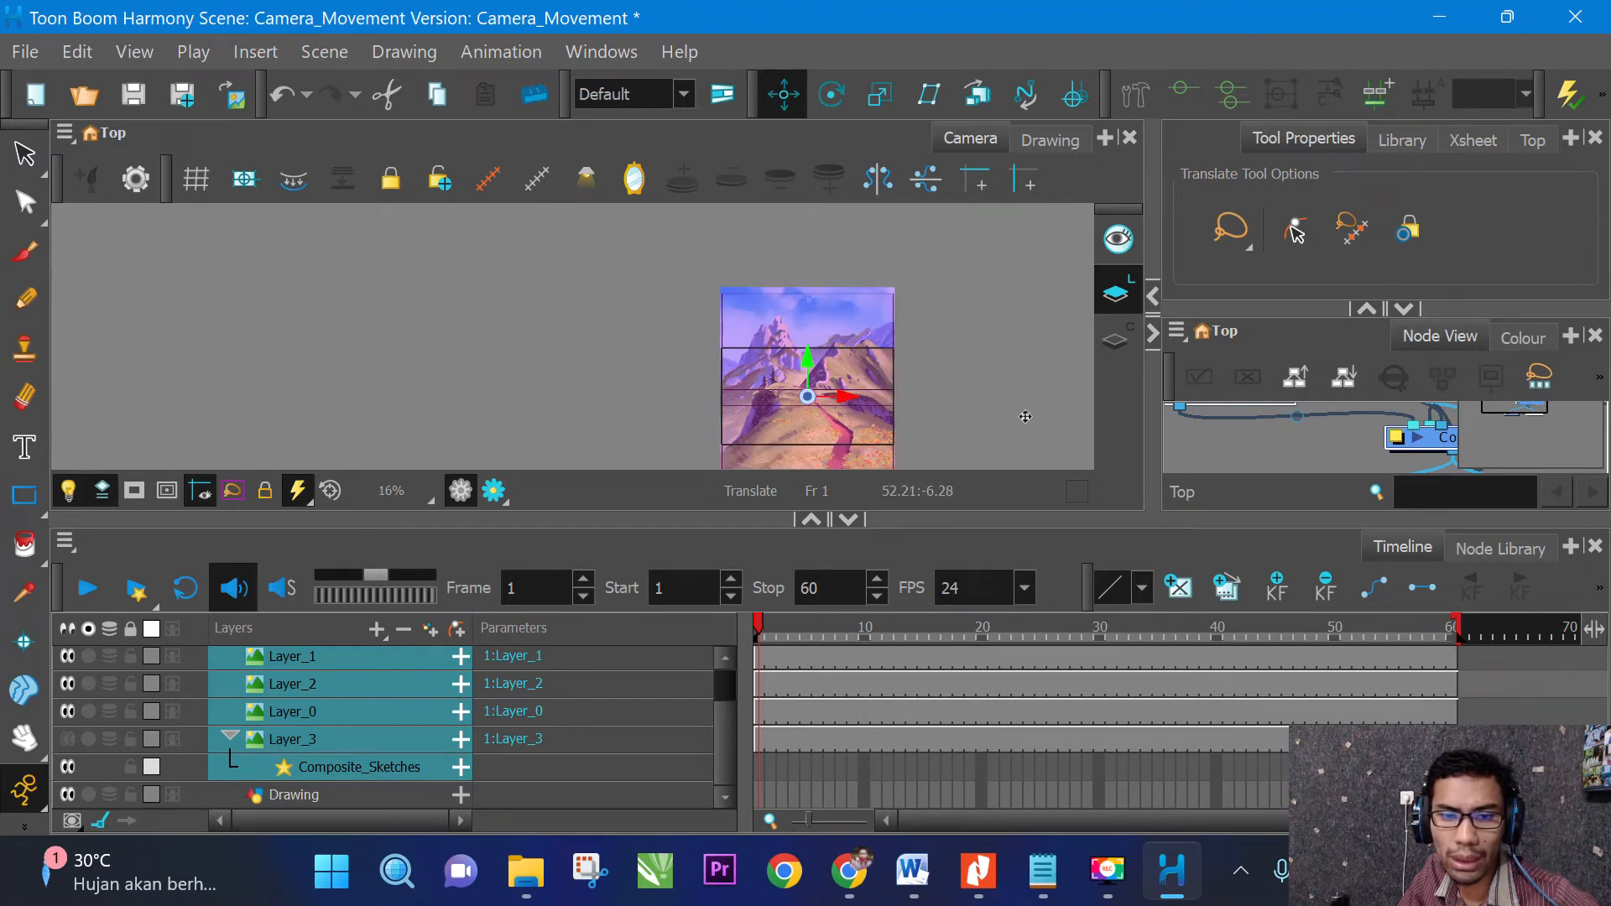
scroll(1025, 417, down, 1)
scroll(958, 442, up, 1)
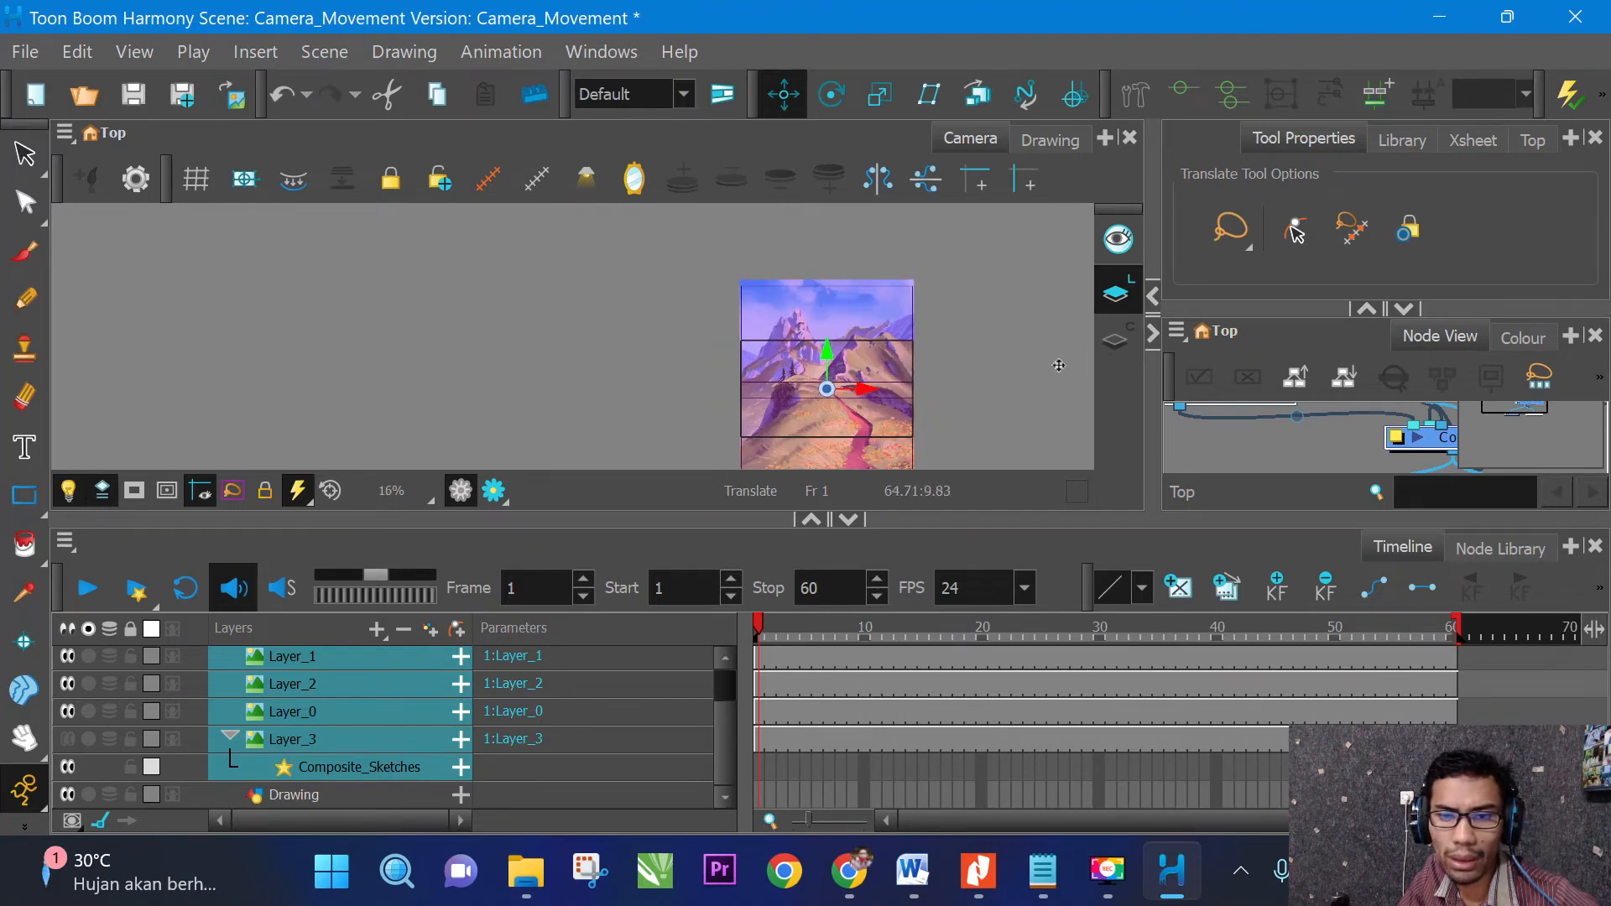
Toggle the visibility of Layer_1_Copy_copy and Layer_1_Copy to check what each contributes to the artwork.
scroll(389, 708, up, 2)
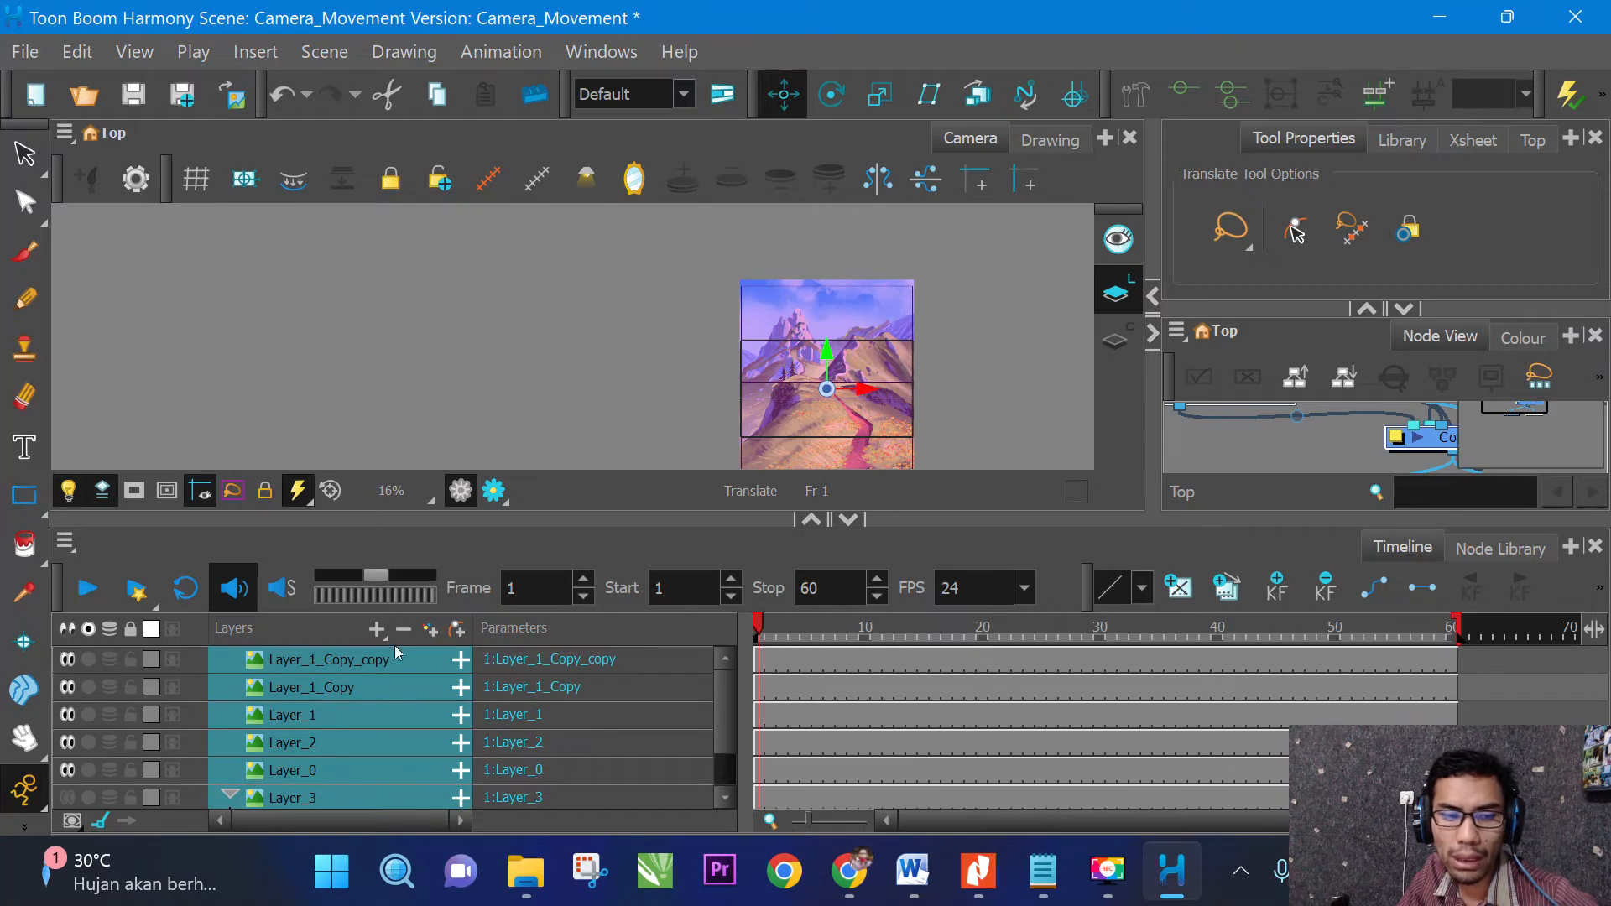
click(68, 661)
click(67, 661)
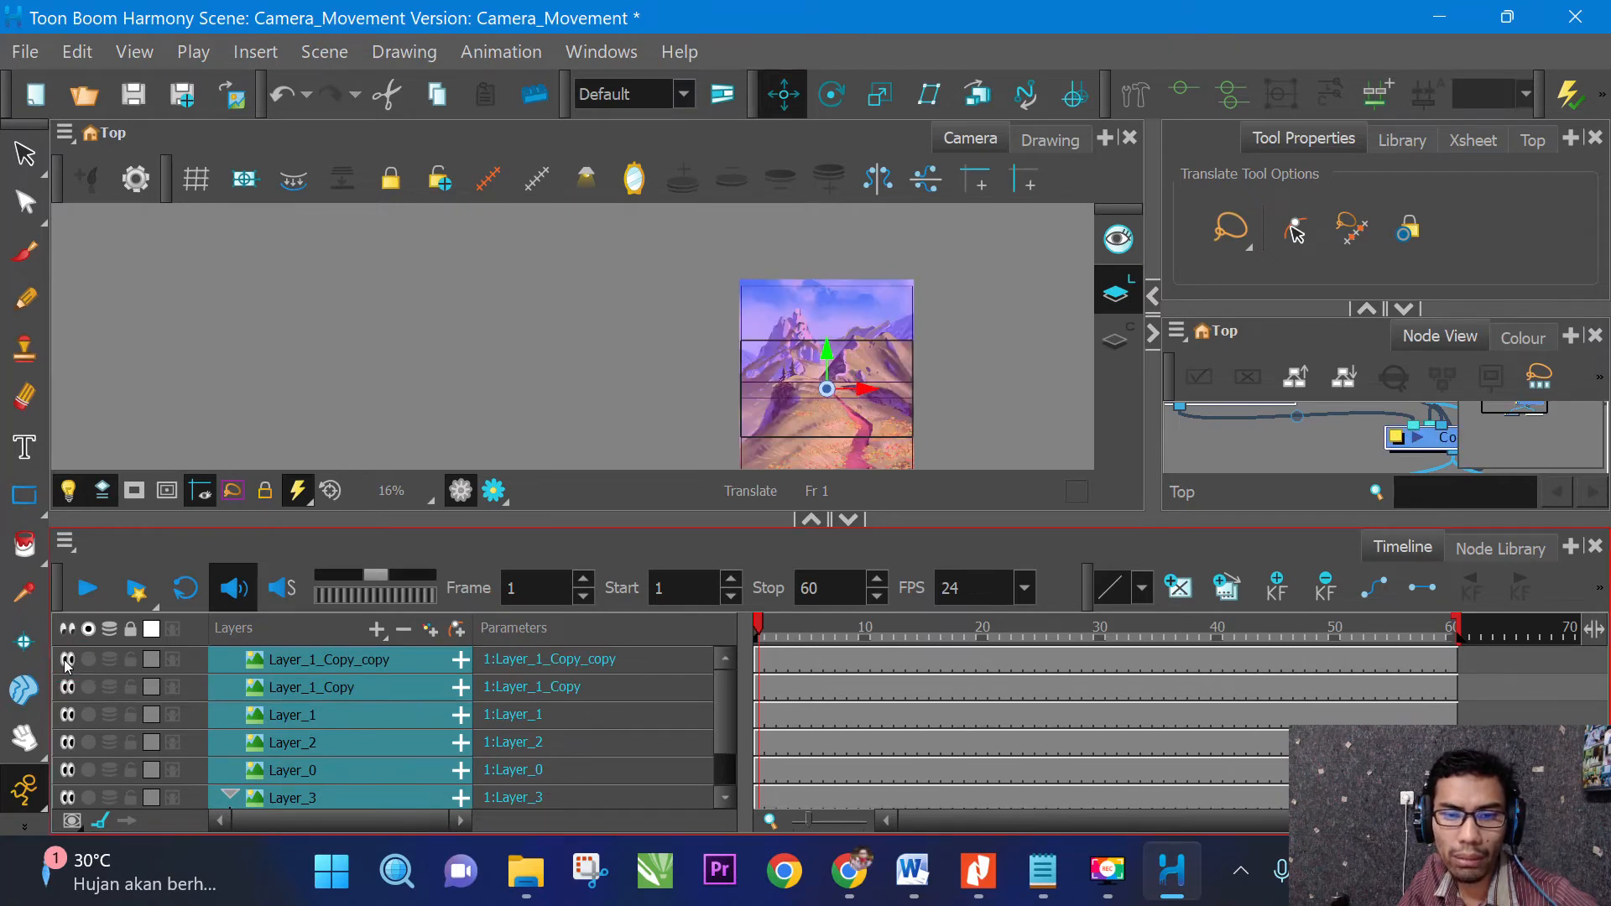
click(67, 689)
click(67, 688)
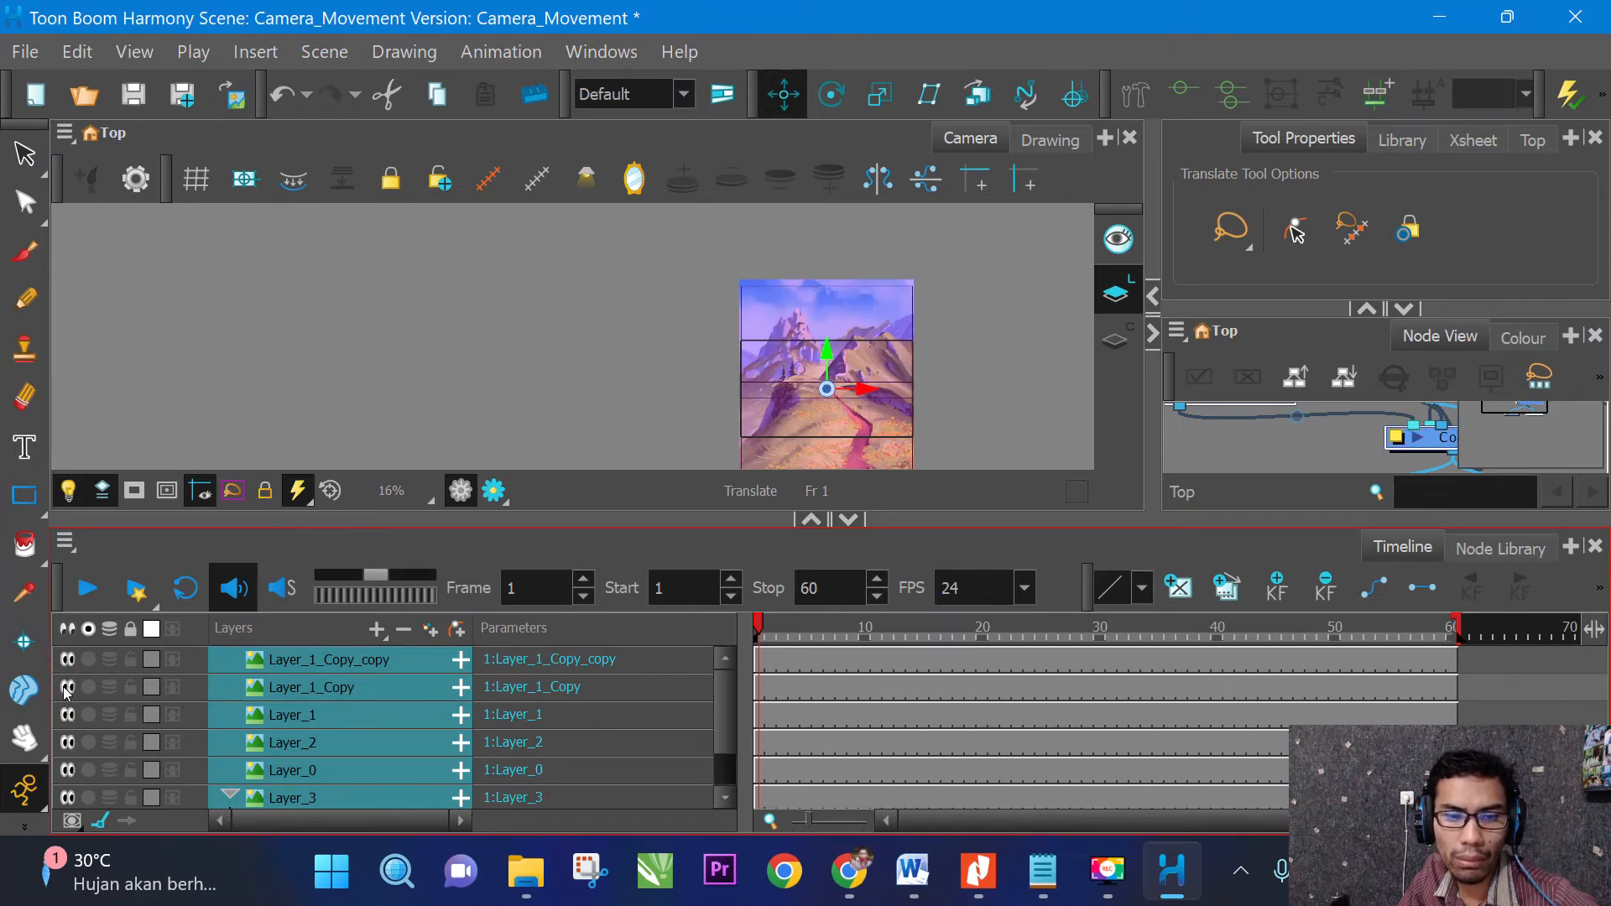
Select the imported layers one by one in the timeline to identify which part of the artwork each holds.
scroll(286, 756, down, 2)
scroll(286, 755, up, 2)
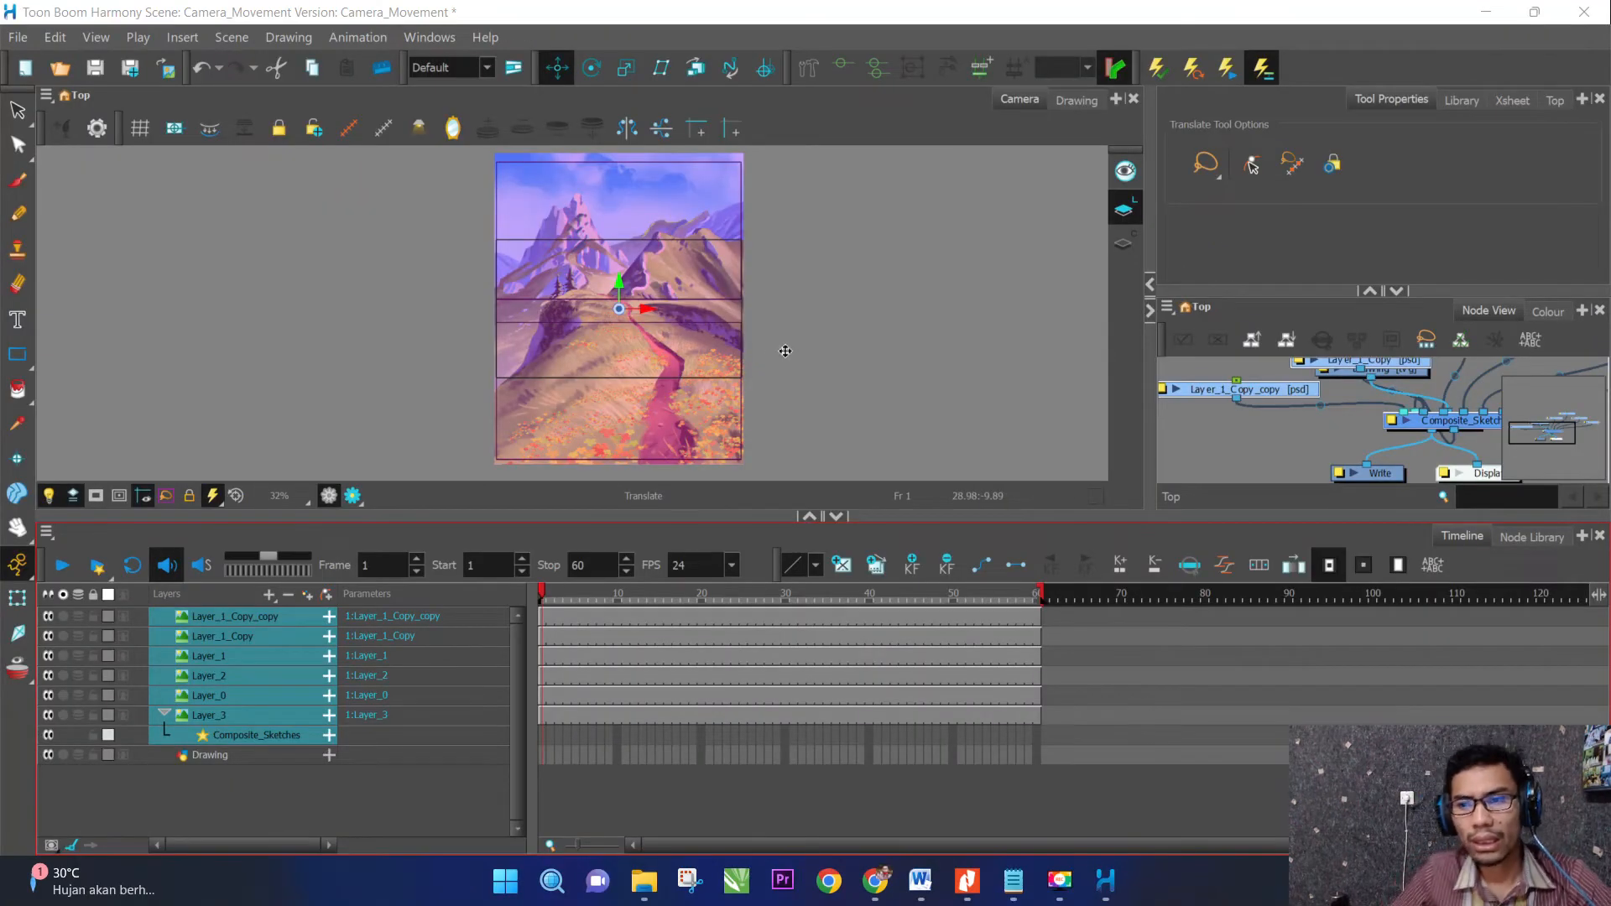
scroll(780, 329, up, 1)
scroll(754, 334, down, 1)
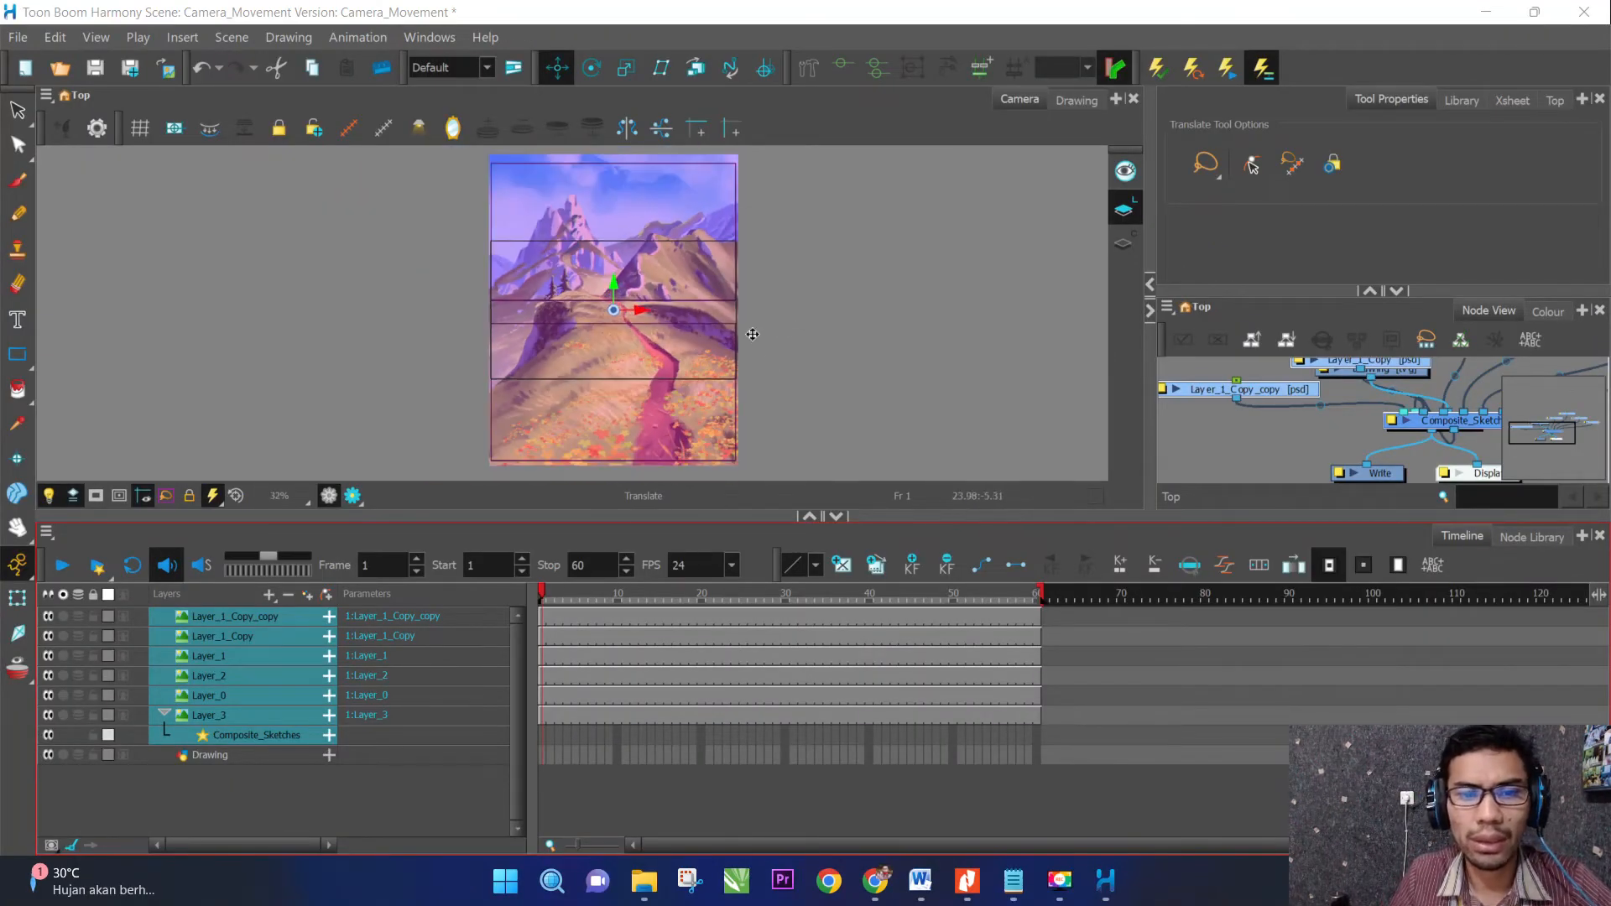
scroll(753, 334, down, 1)
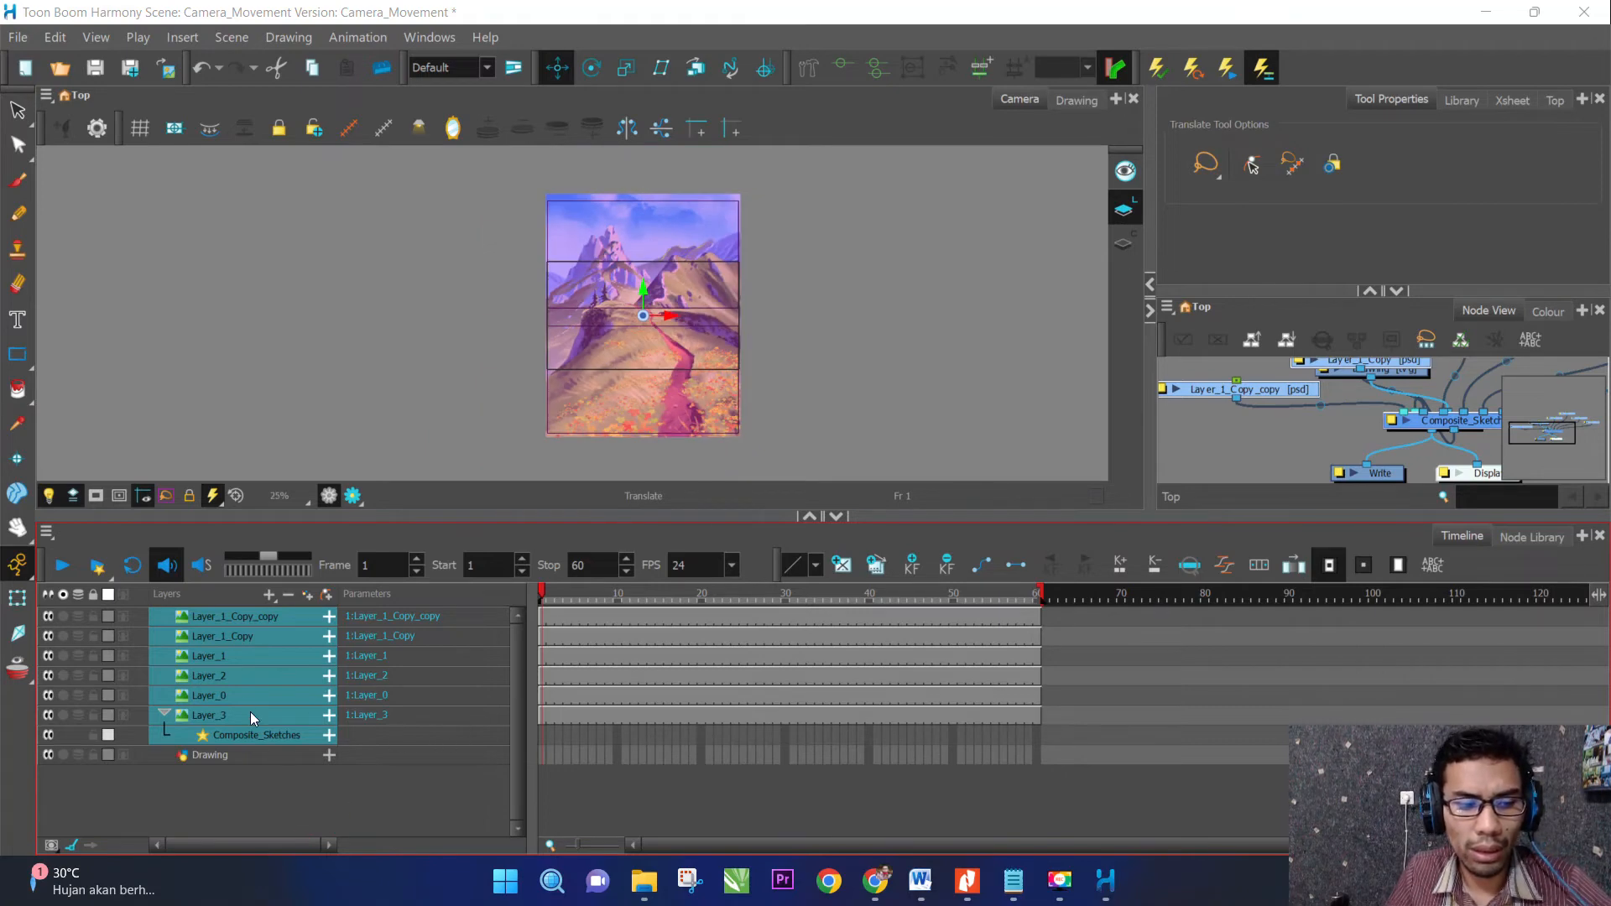
click(239, 624)
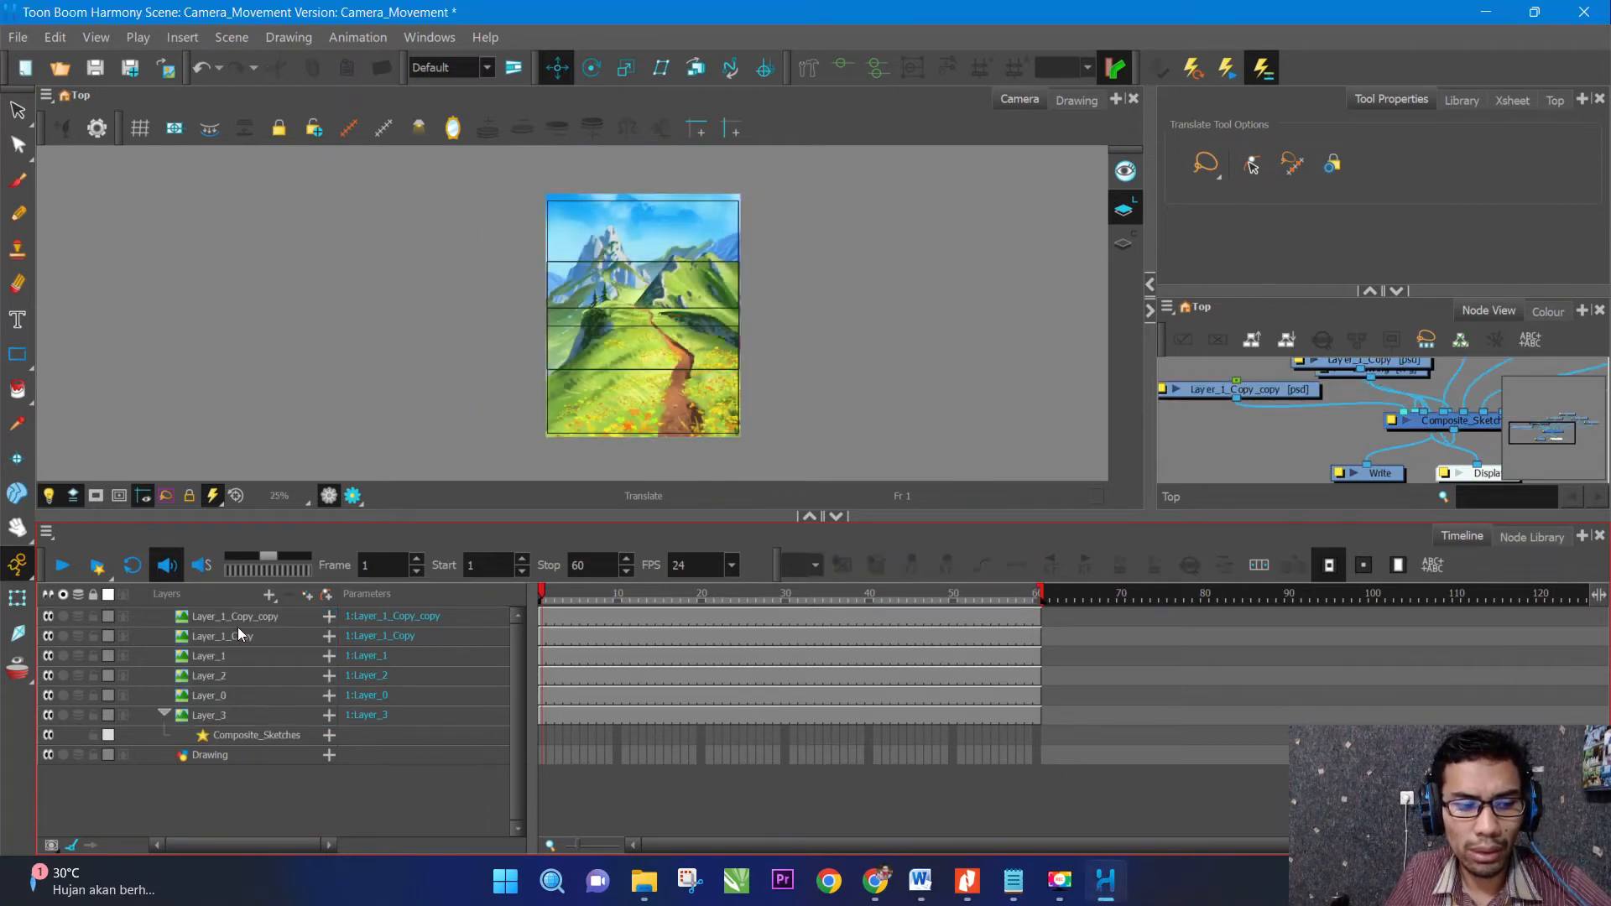
click(250, 656)
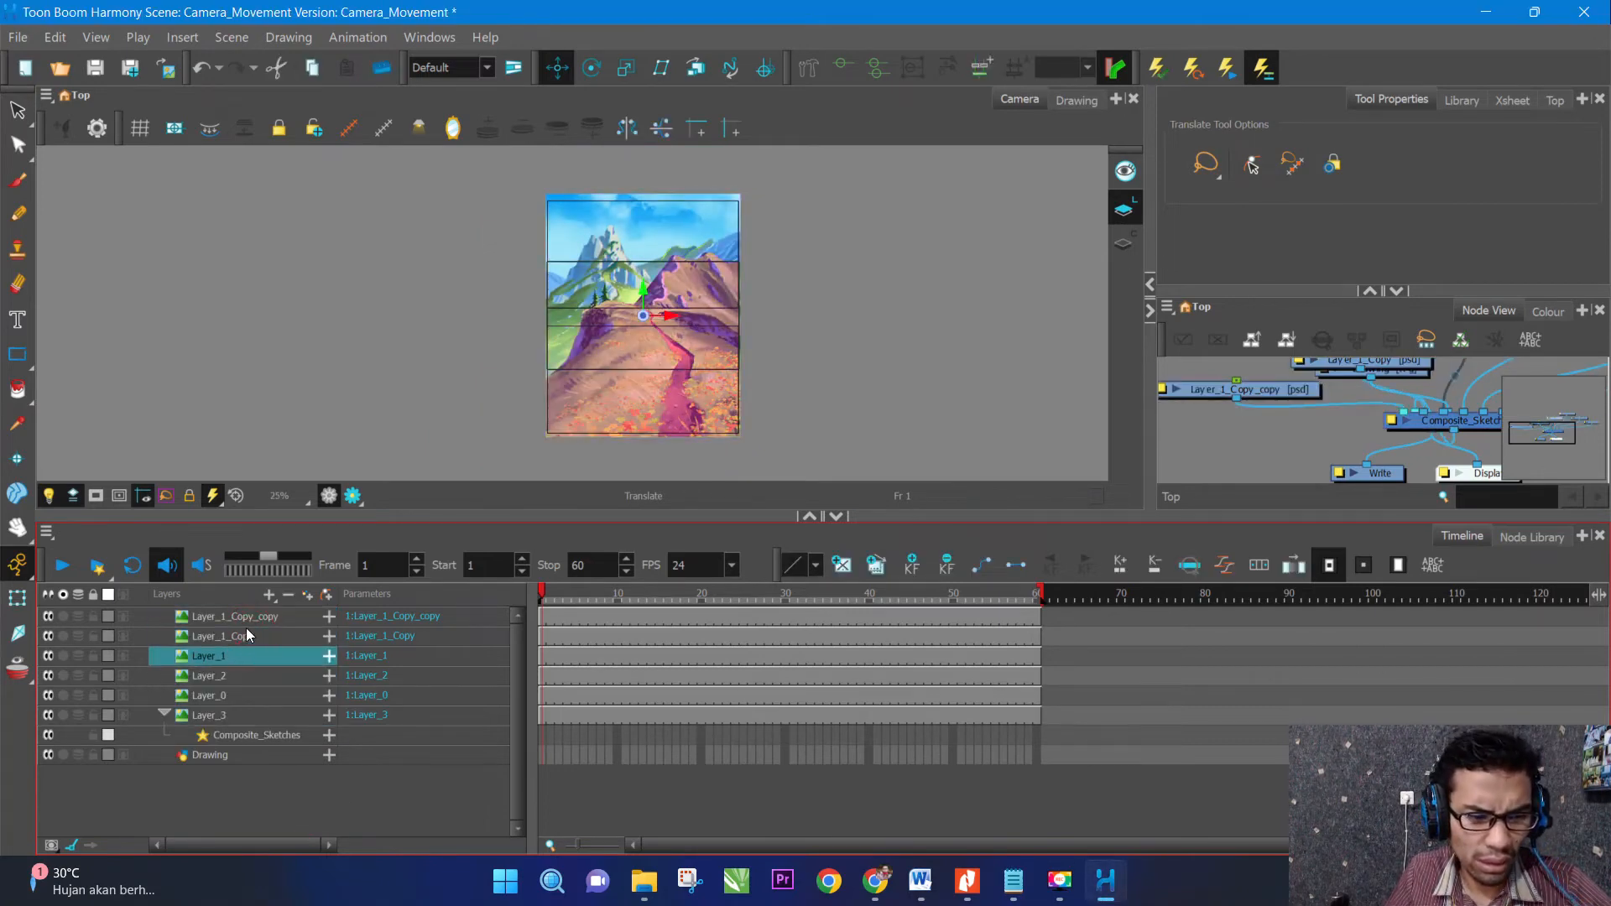
click(247, 694)
click(250, 656)
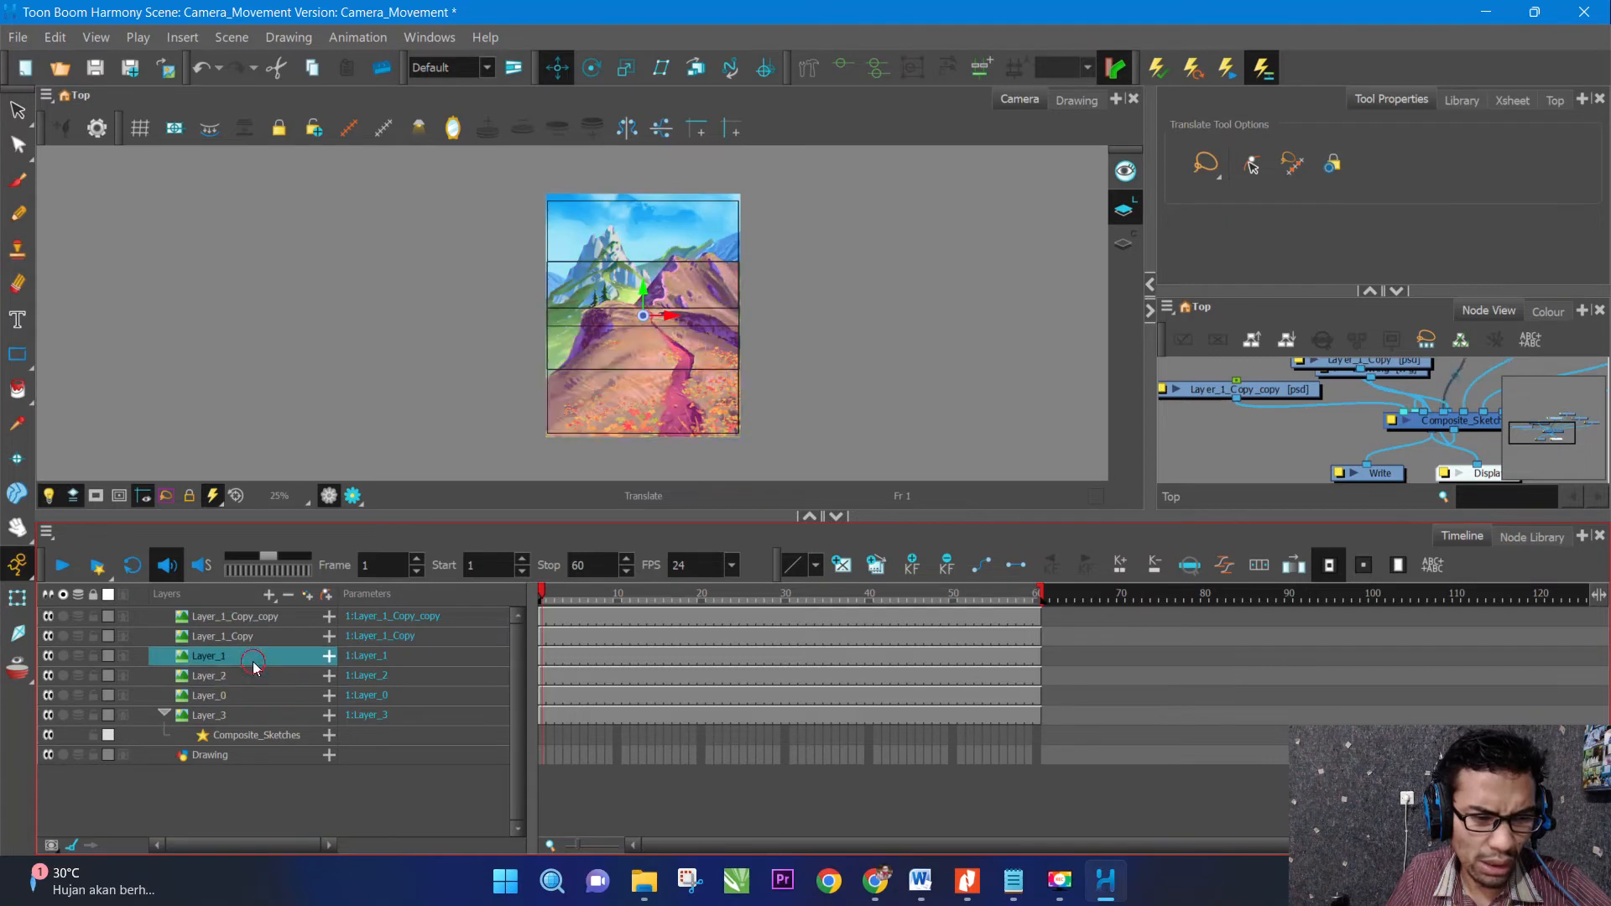
click(252, 635)
click(255, 624)
click(252, 655)
click(263, 713)
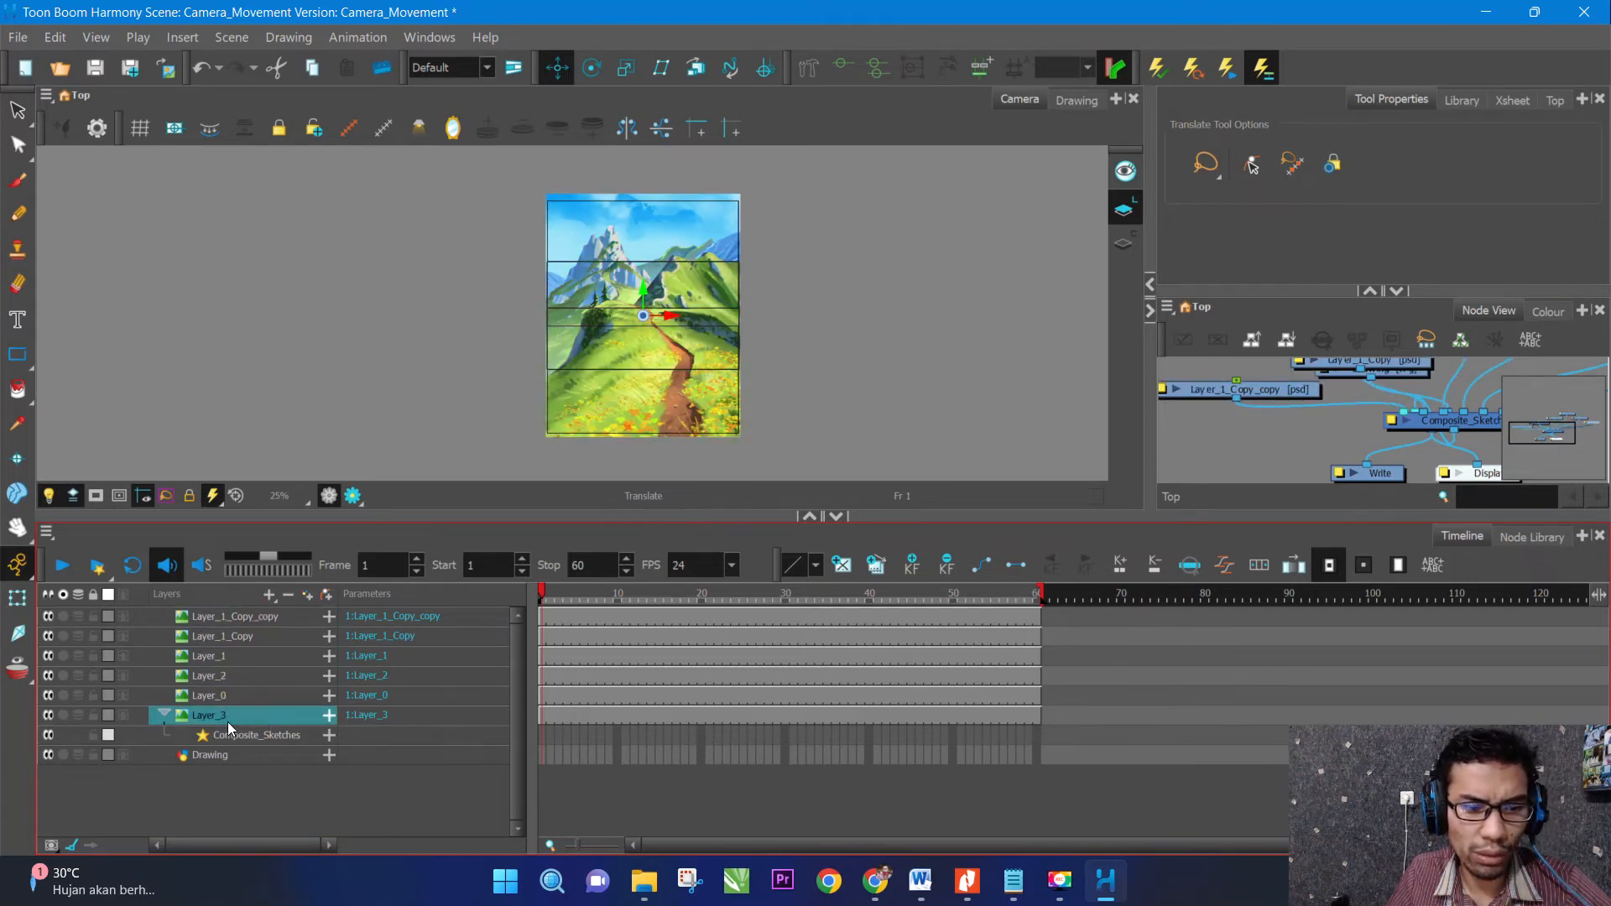
Hide Layer_3 and toggle Layer_0's visibility to check which part of the artwork it holds.
click(49, 717)
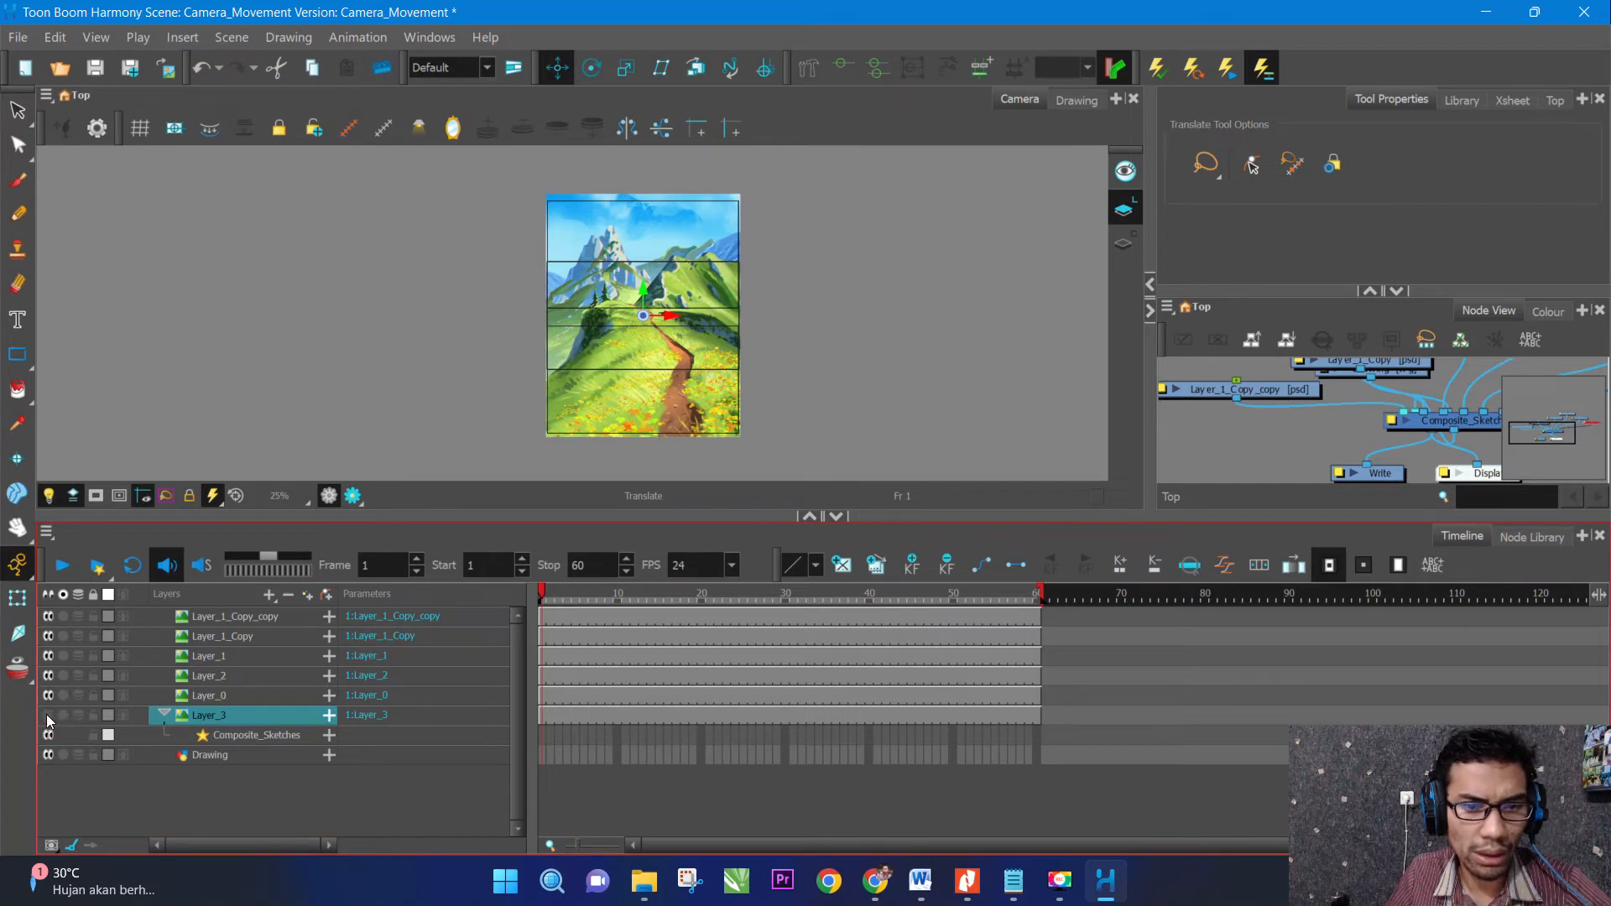
click(48, 697)
click(49, 697)
click(49, 697)
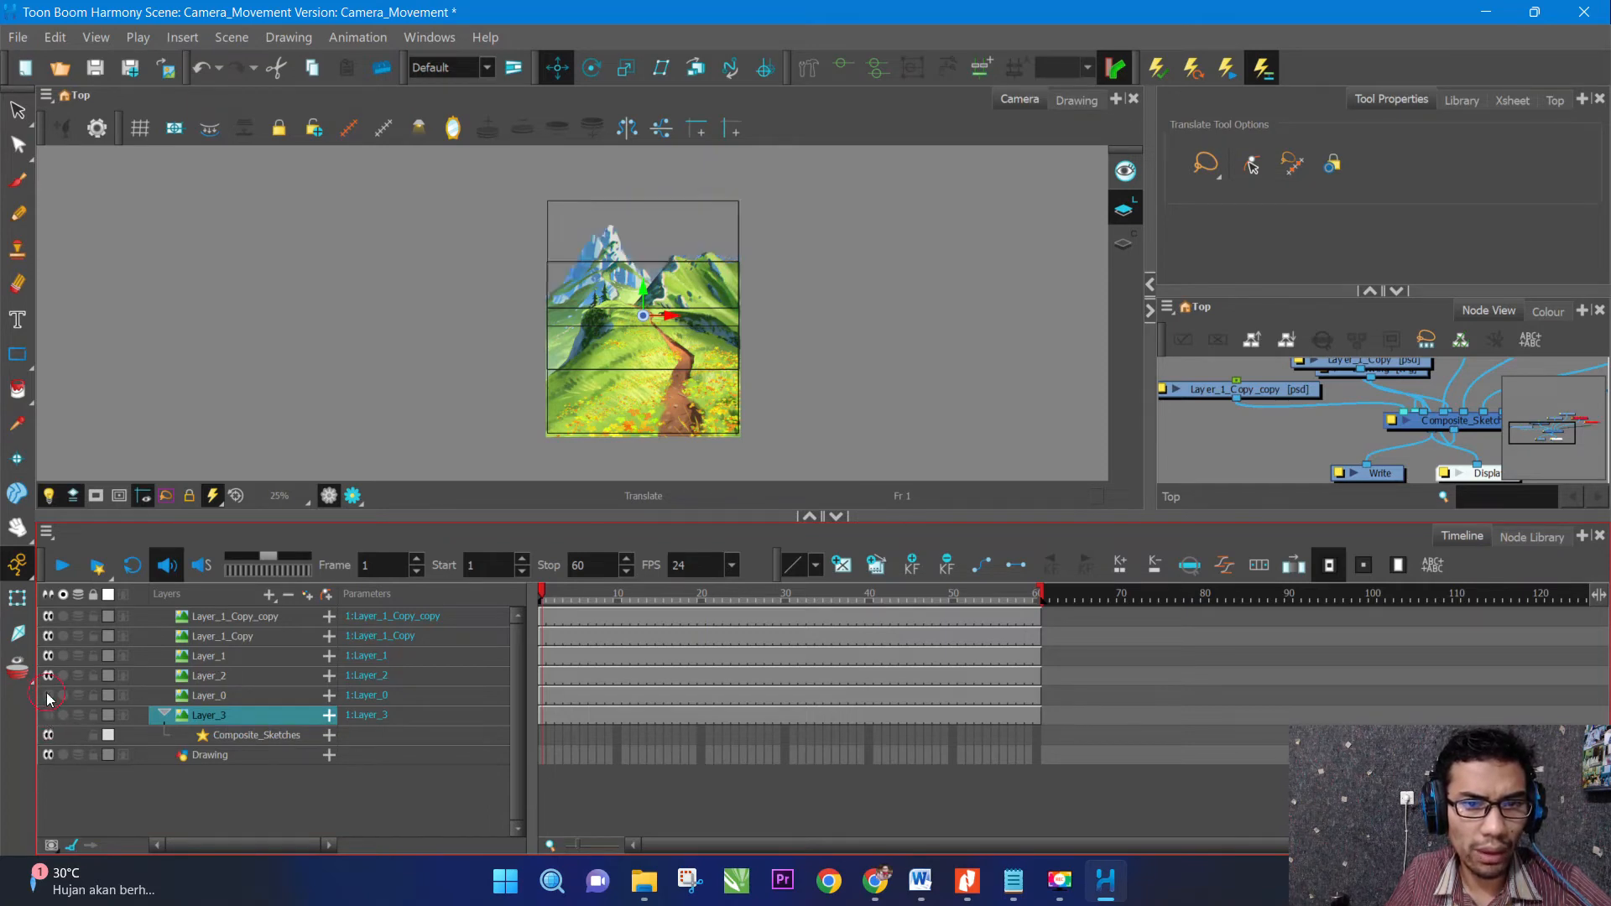
click(48, 697)
click(49, 696)
click(49, 696)
click(48, 696)
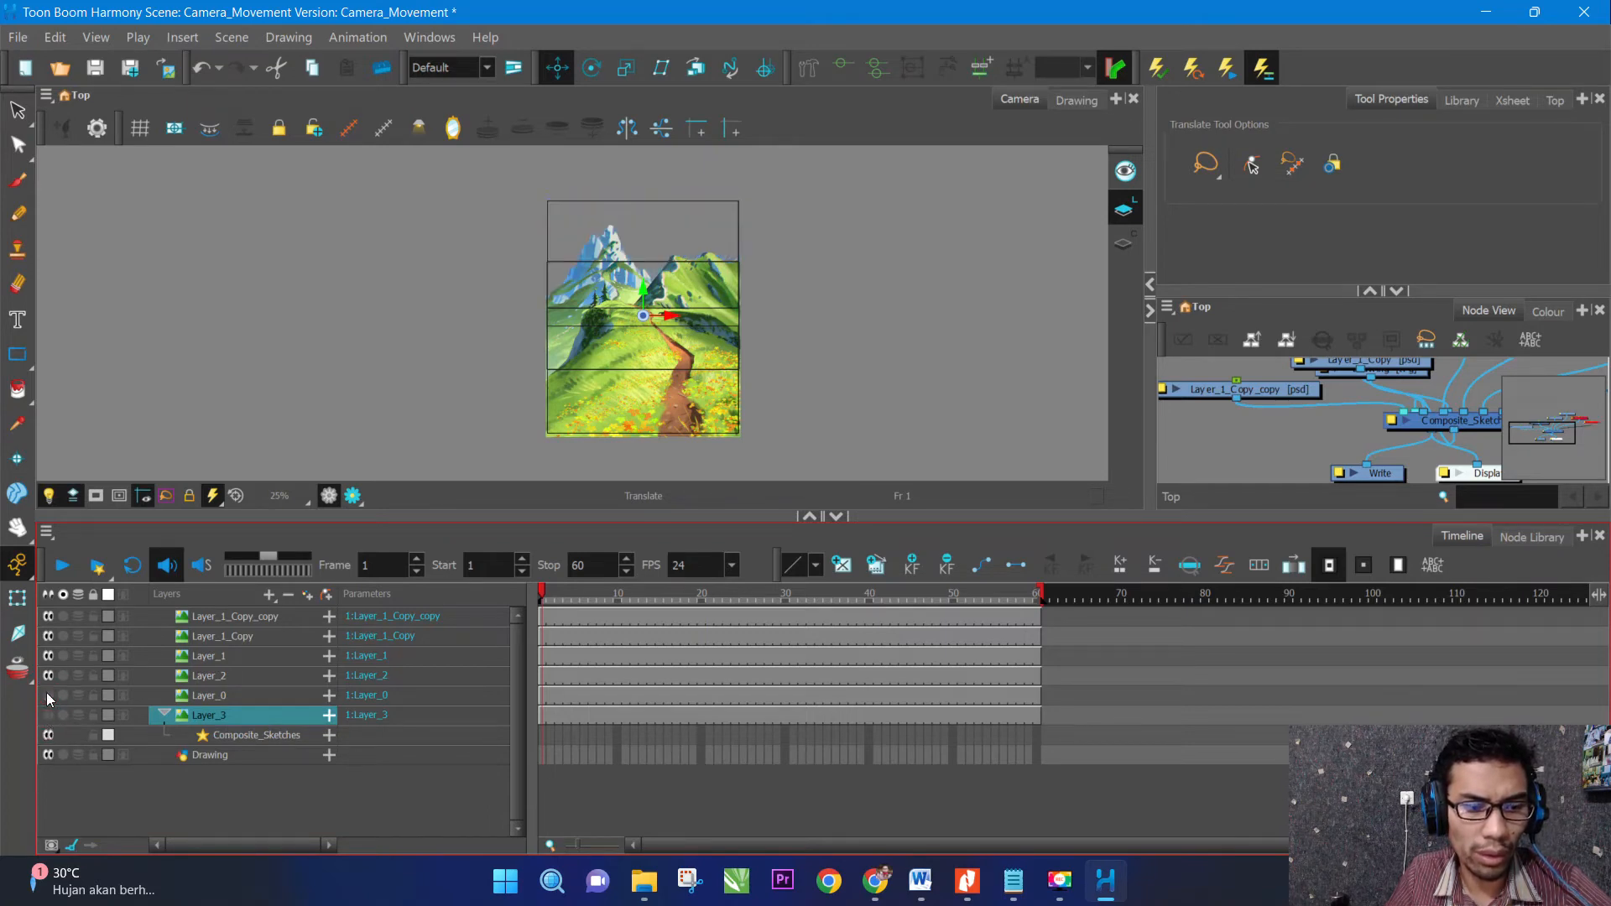
click(49, 697)
Toggle the visibility of Layer_2 and Layer_1 to check which part of the artwork each holds.
click(48, 677)
click(49, 677)
click(49, 676)
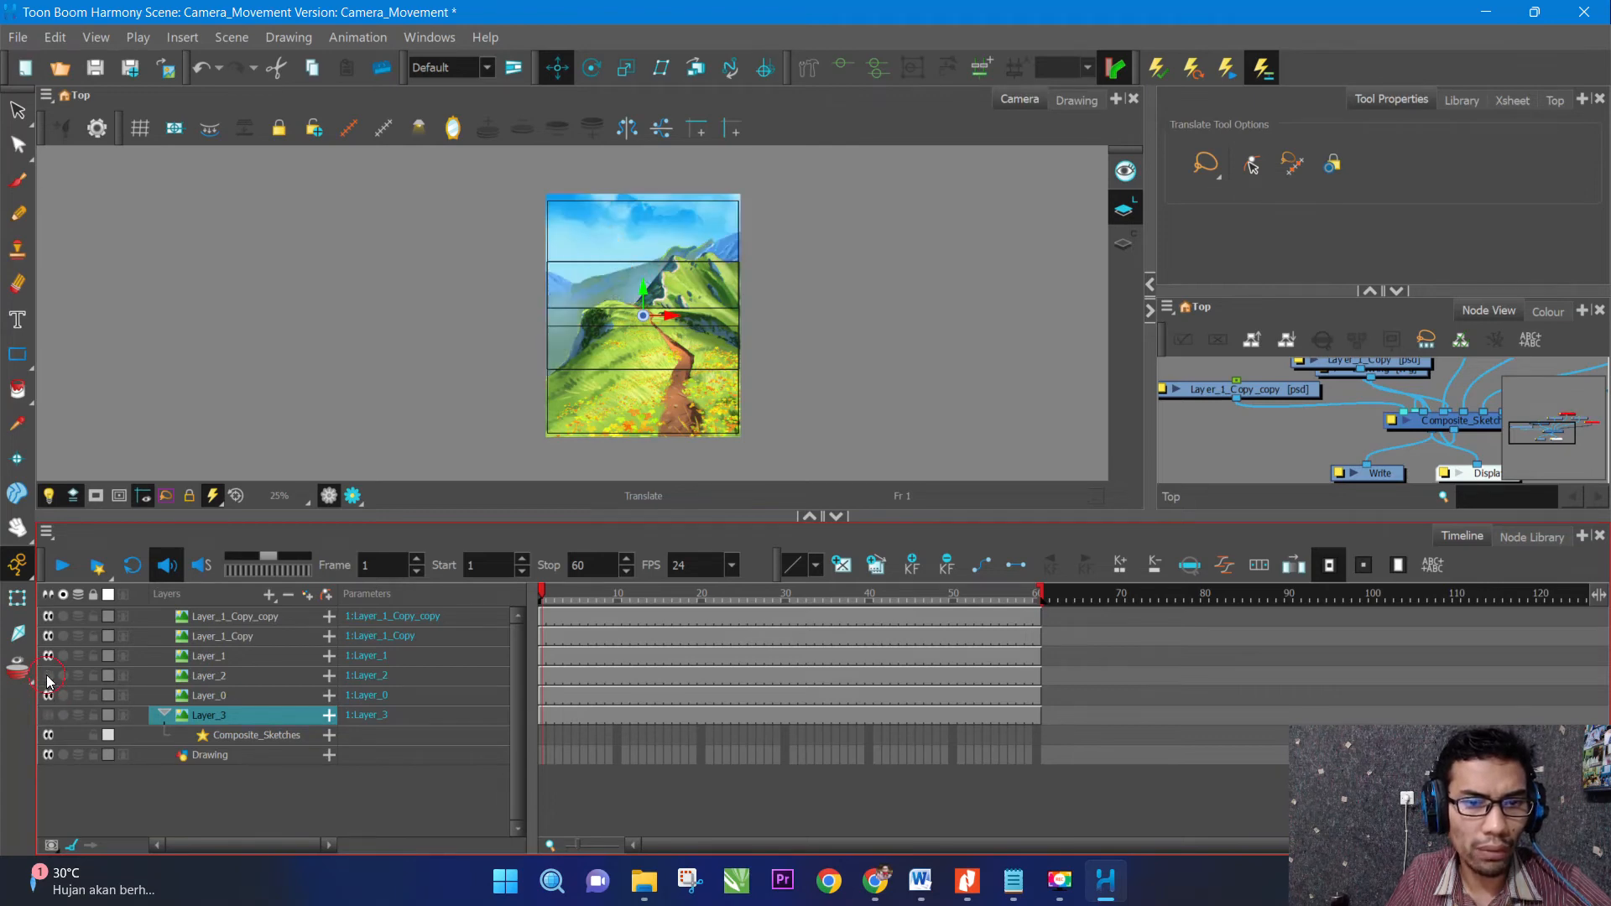
click(48, 657)
click(49, 656)
click(49, 656)
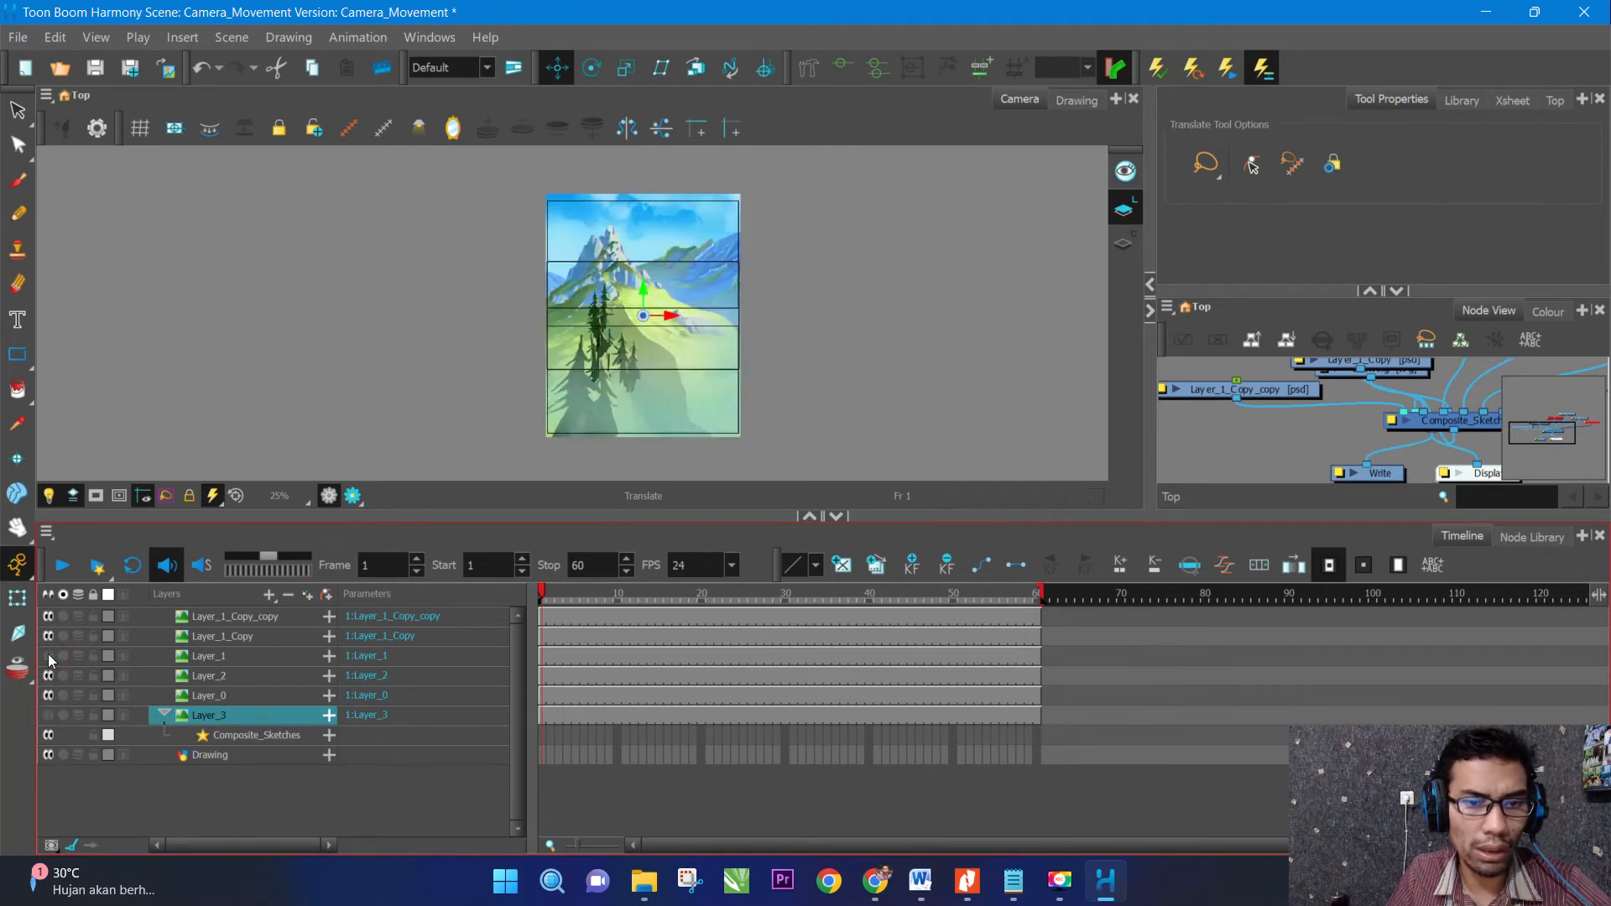
click(48, 656)
click(48, 656)
click(49, 656)
click(48, 657)
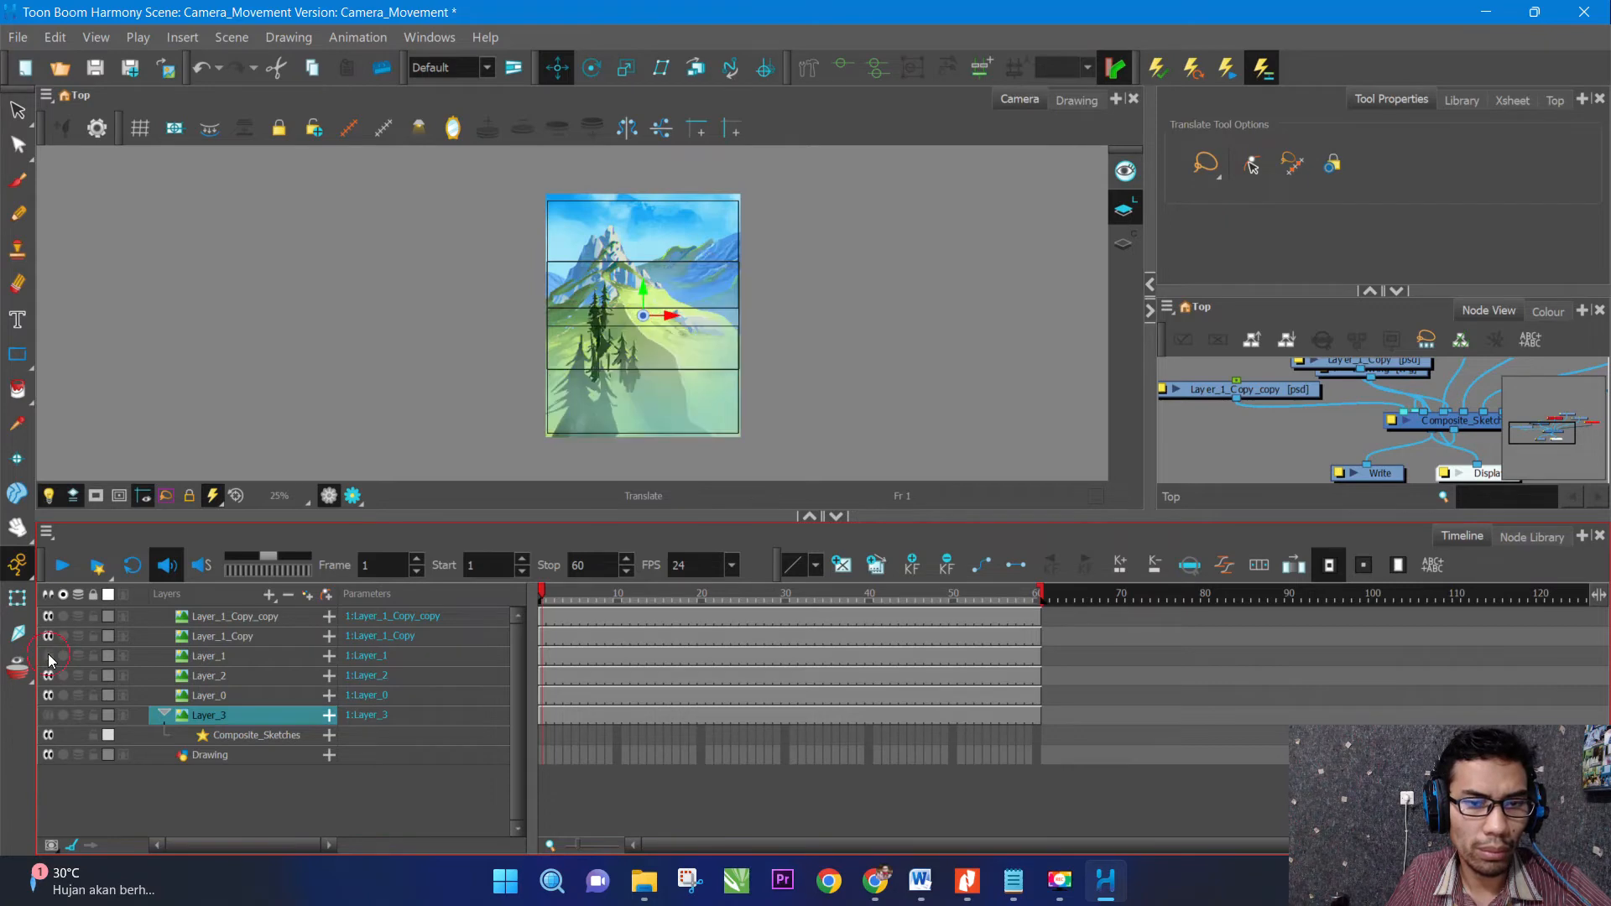
click(48, 656)
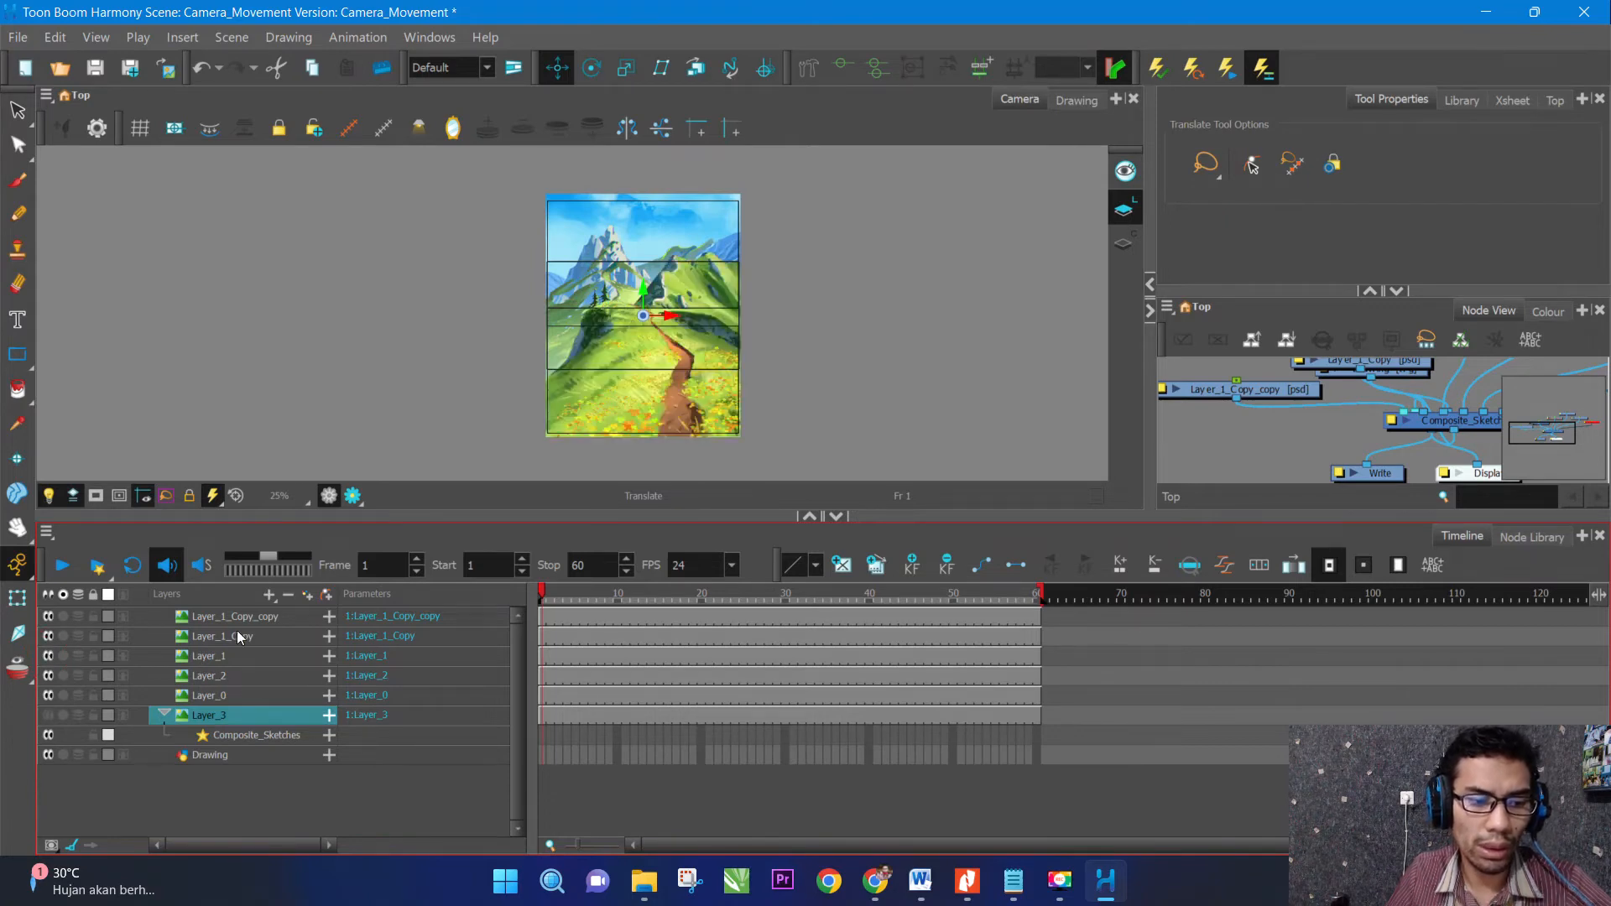
Rename Layer_1_Copy_copy as Frame_awal and Layer_1_Copy as Frmae_Akhir.
click(210, 617)
double_click(210, 619)
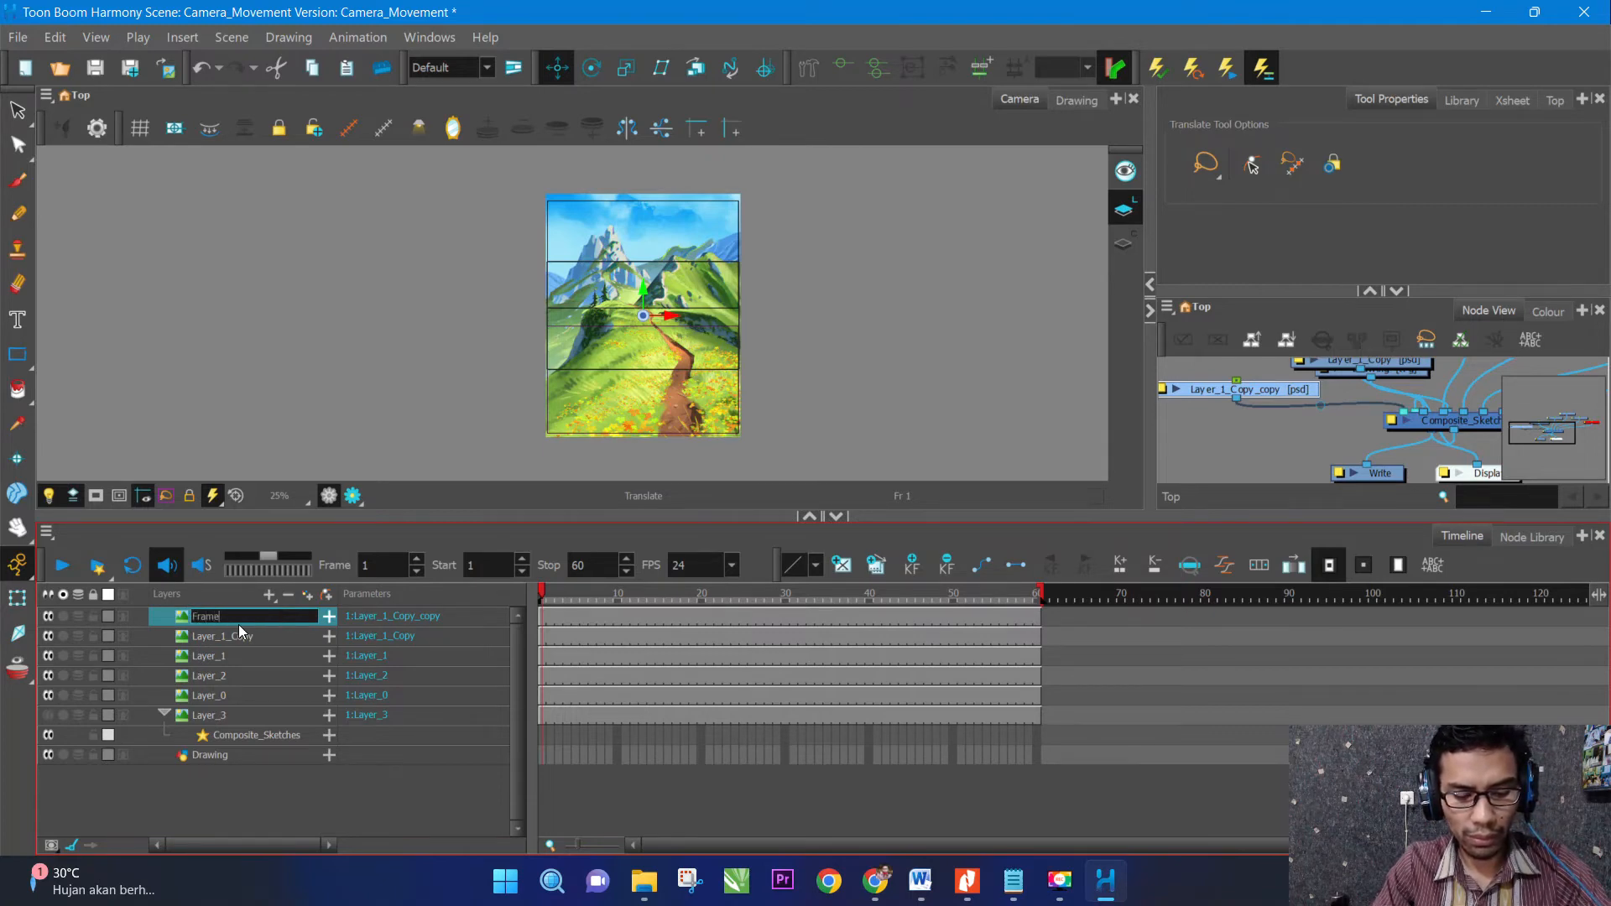
text(Frame_awal)
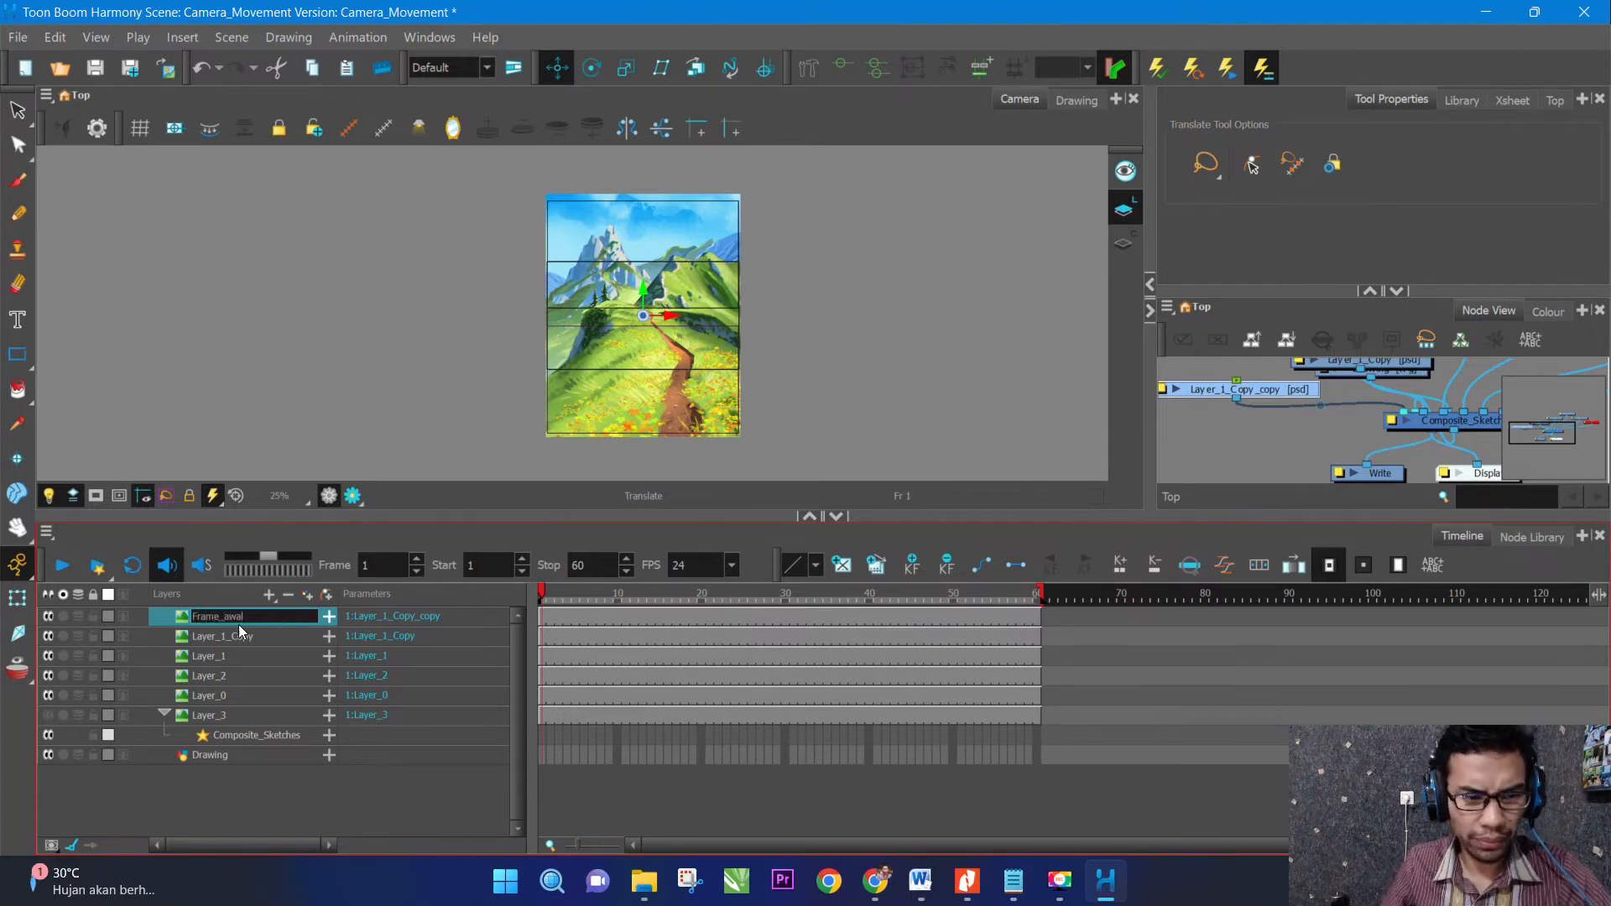
click(242, 635)
double_click(243, 636)
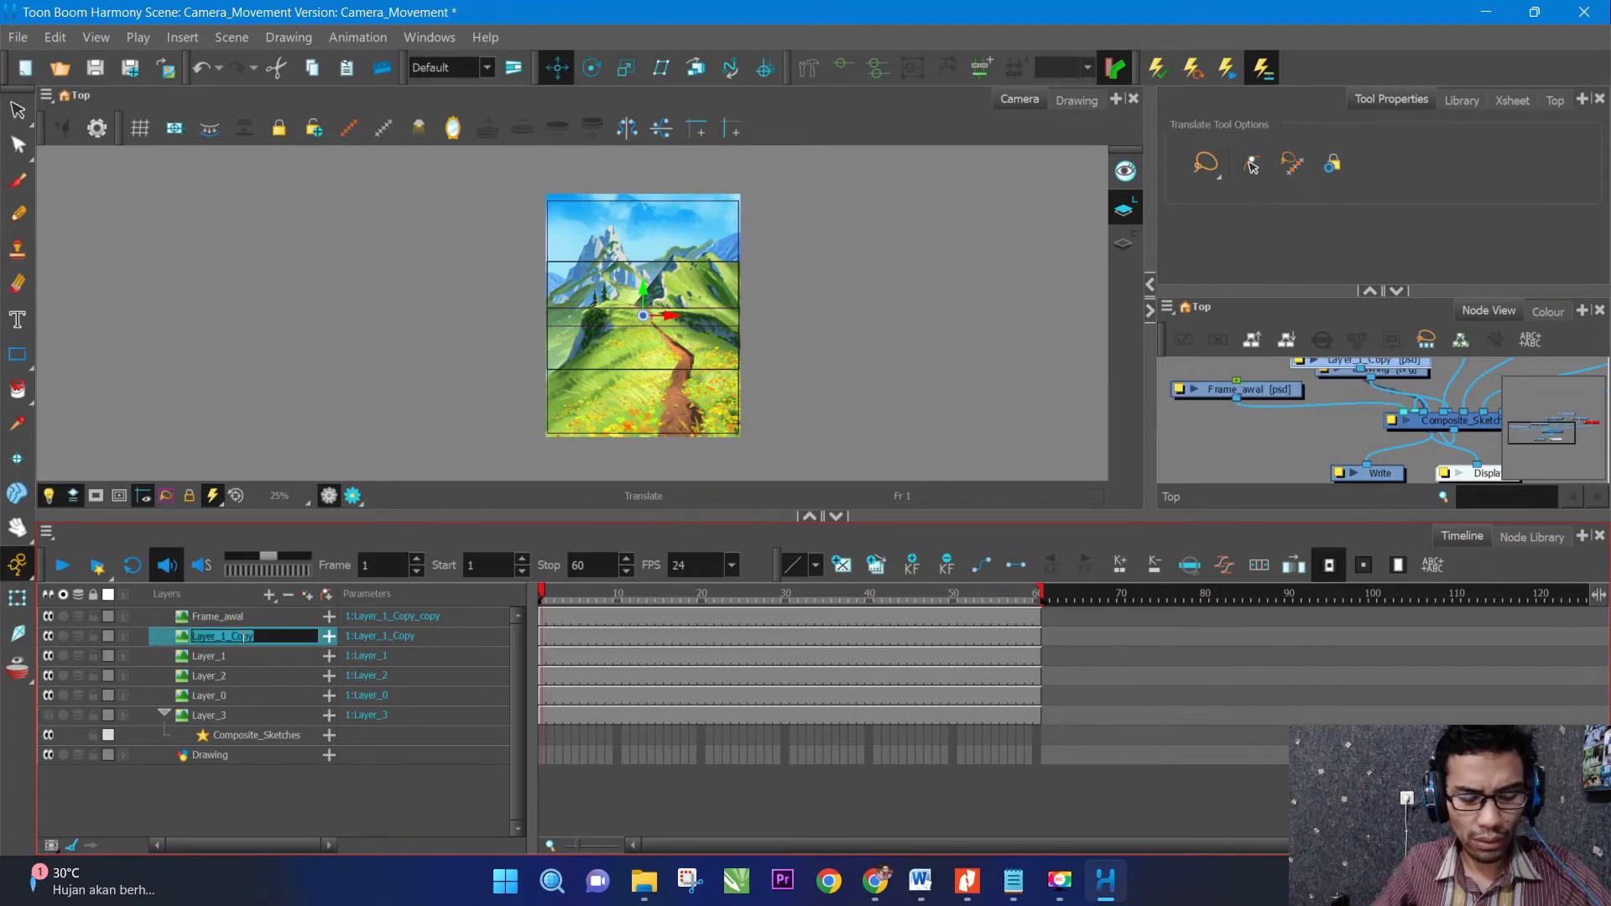
text(Frmae_Akhi)
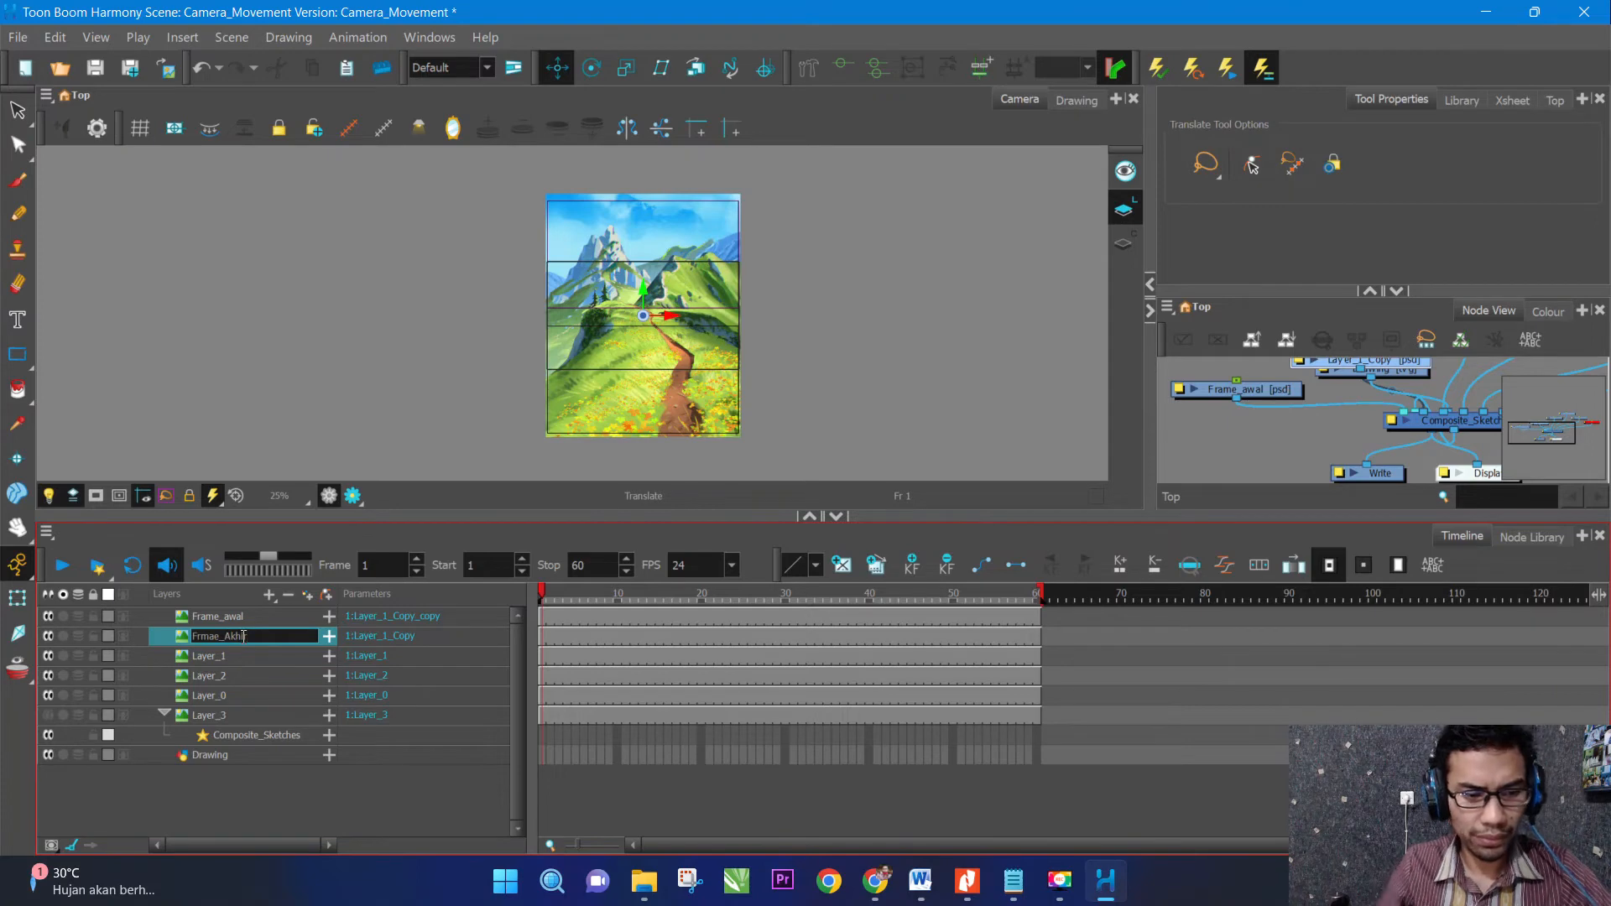
text(r)
Rename Layer_1 as Foreground and Layer_2 as Midground.
click(240, 655)
double_click(224, 657)
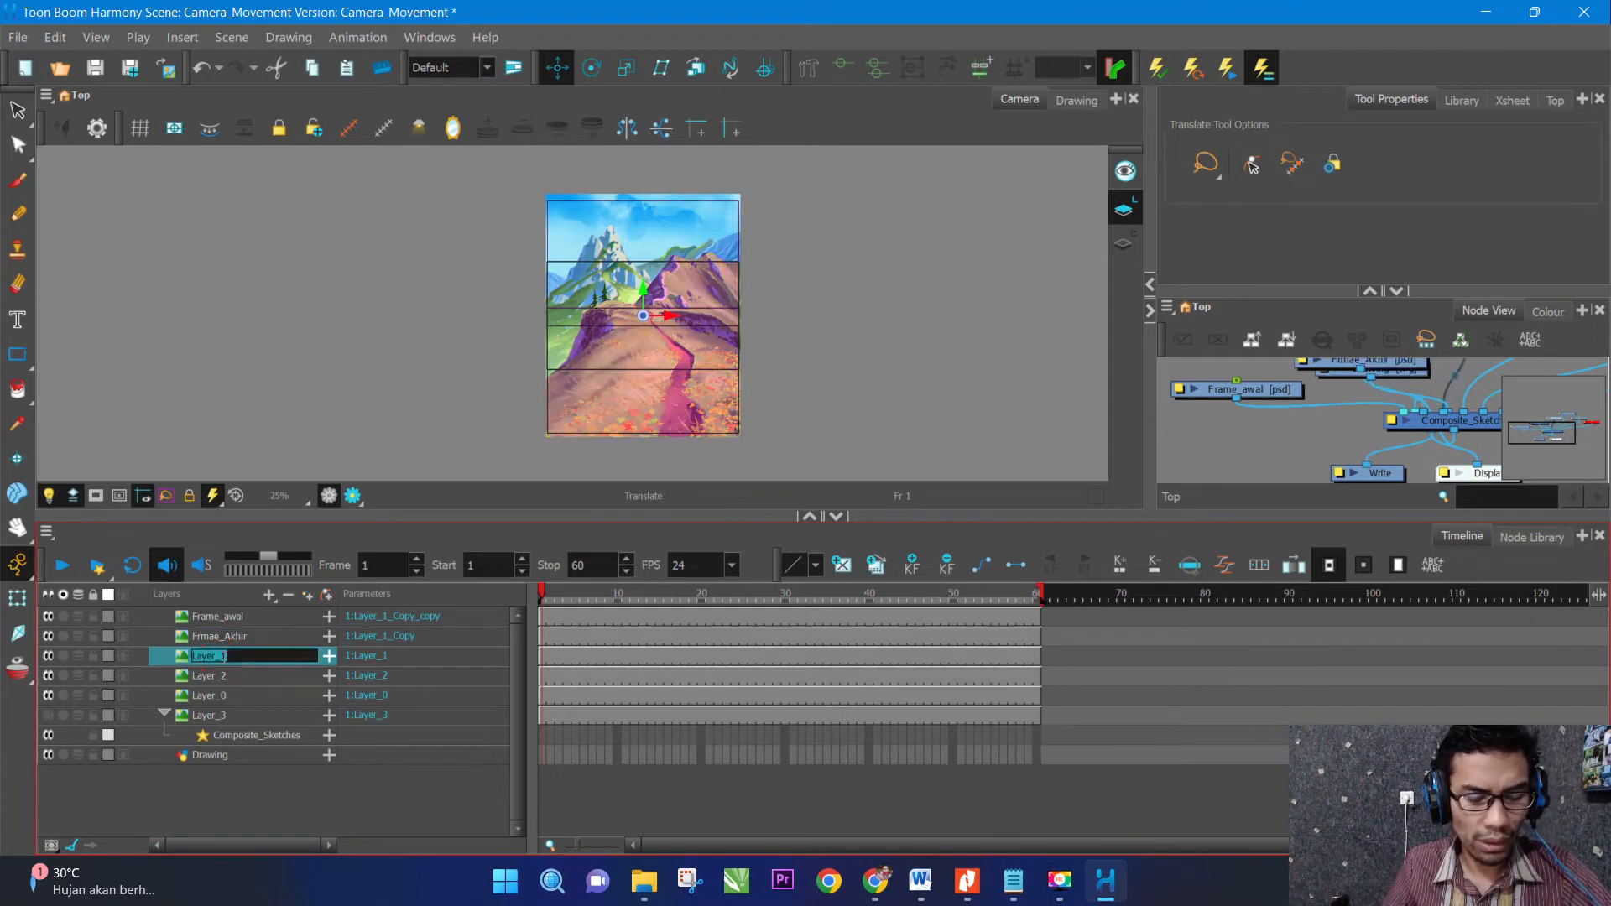
text(Foreground)
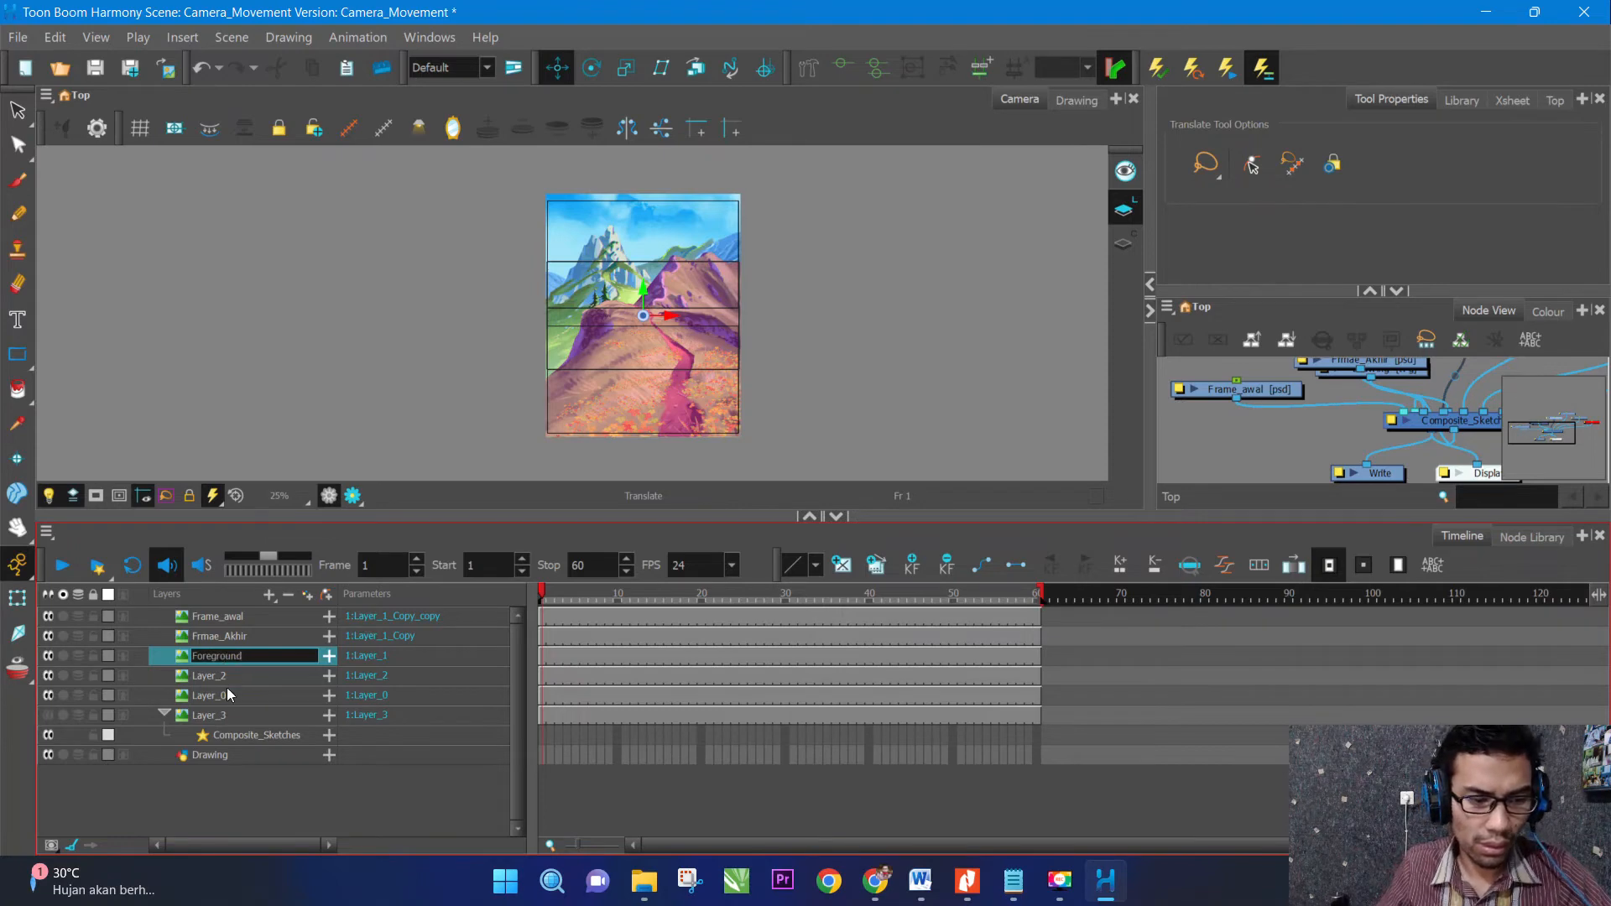
click(205, 675)
double_click(206, 675)
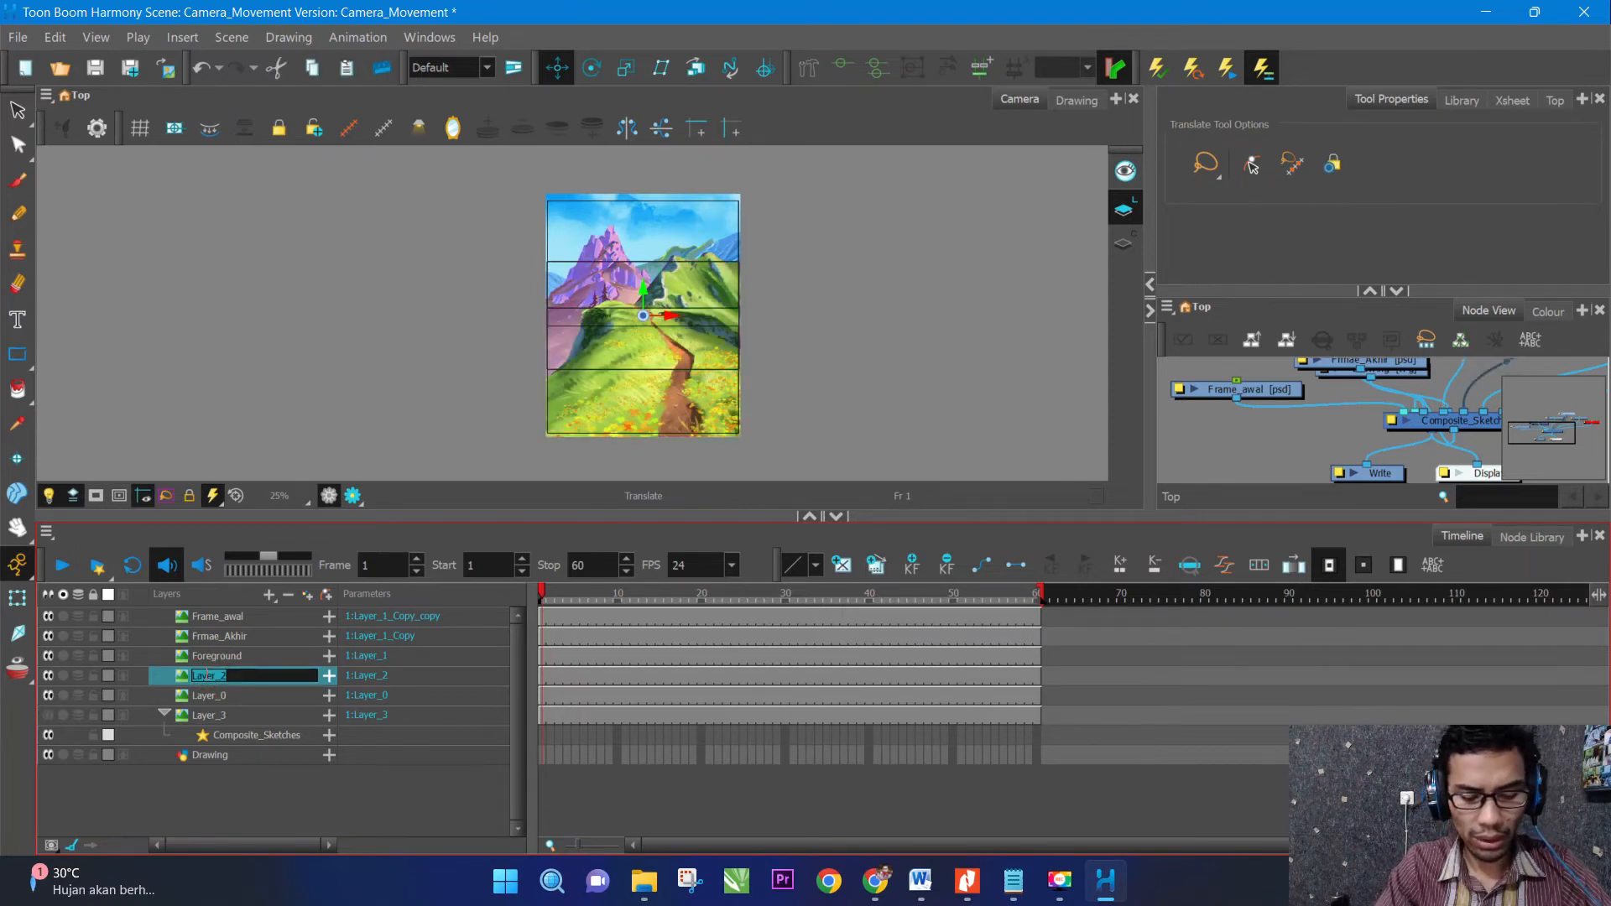
text(Midground)
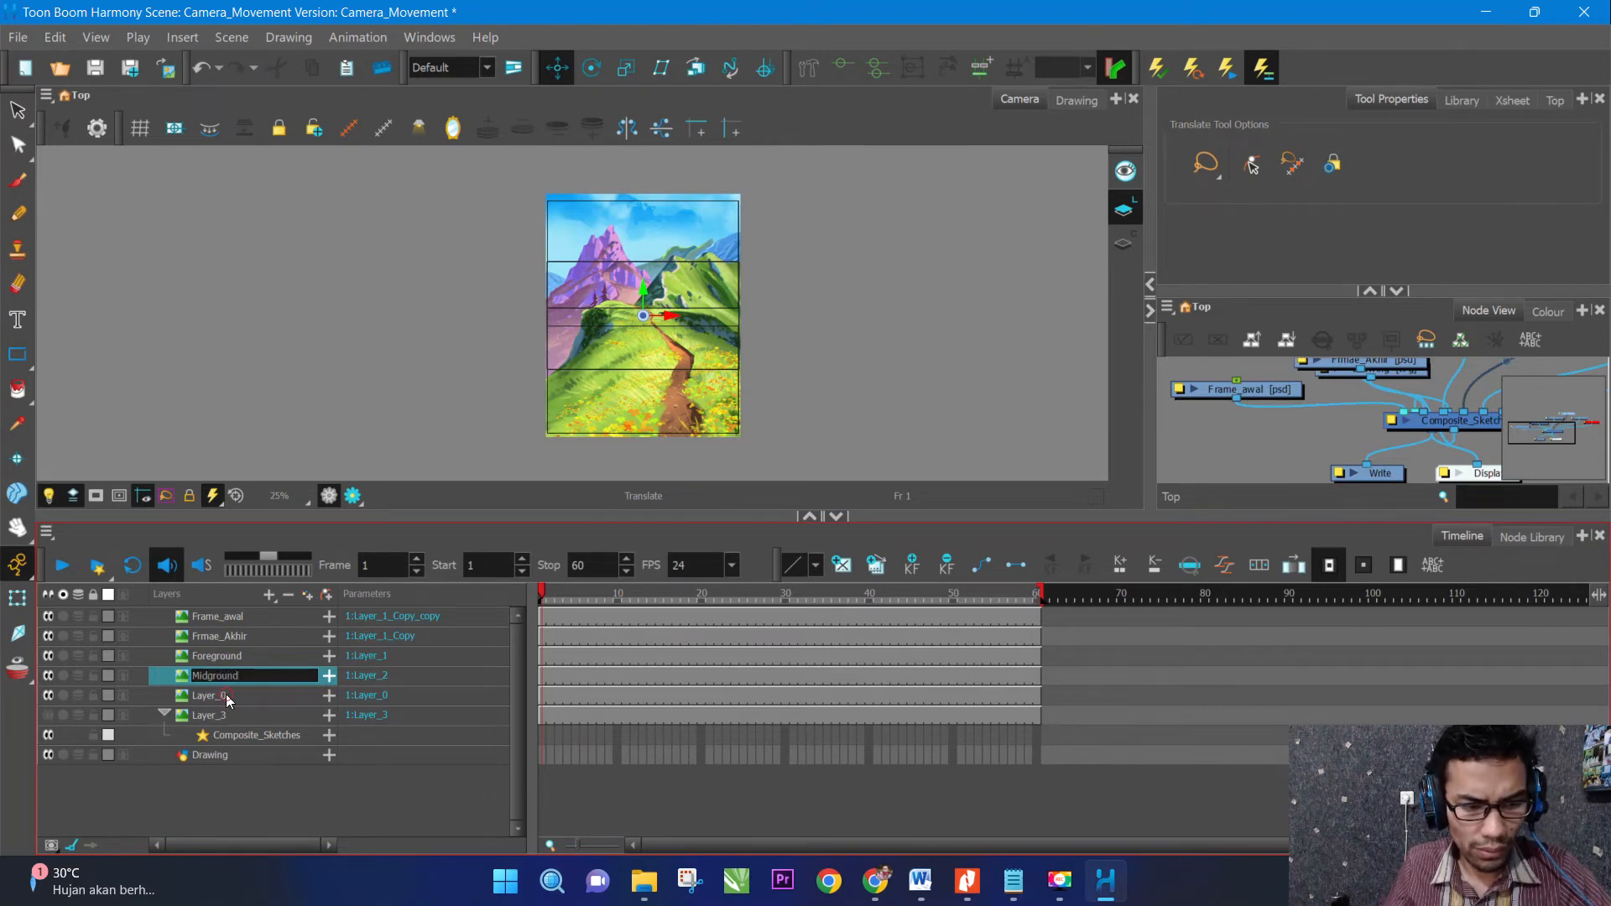
Rename Layer_0 as Background and clear the layer selection.
click(225, 696)
double_click(210, 696)
text(Background)
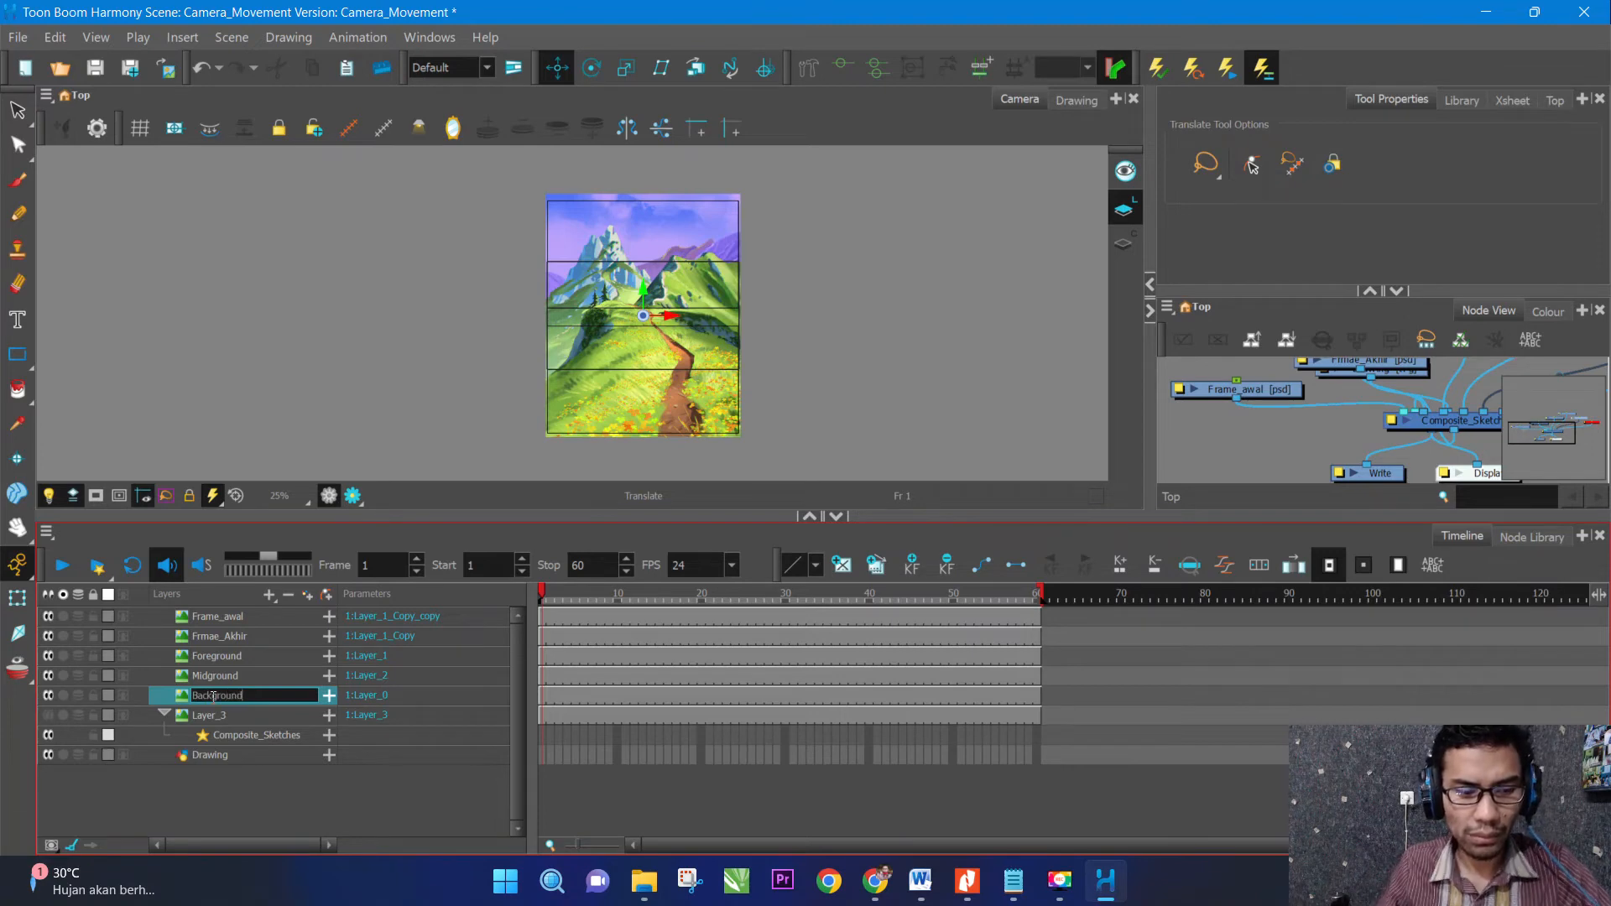
click(254, 782)
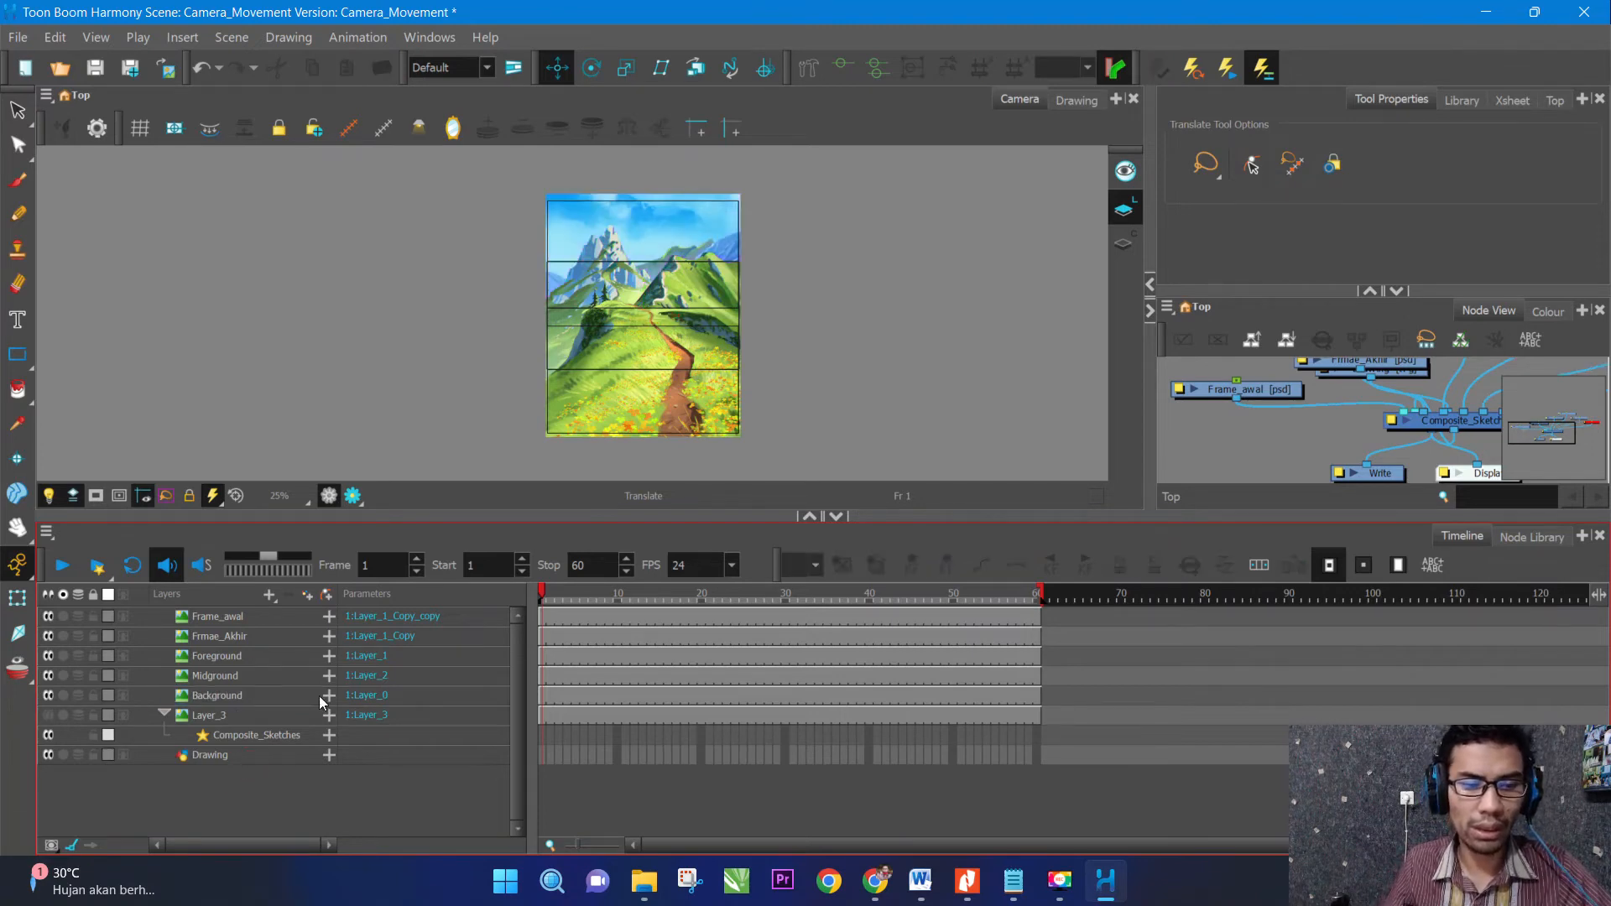
scroll(760, 333, down, 1)
scroll(761, 329, up, 2)
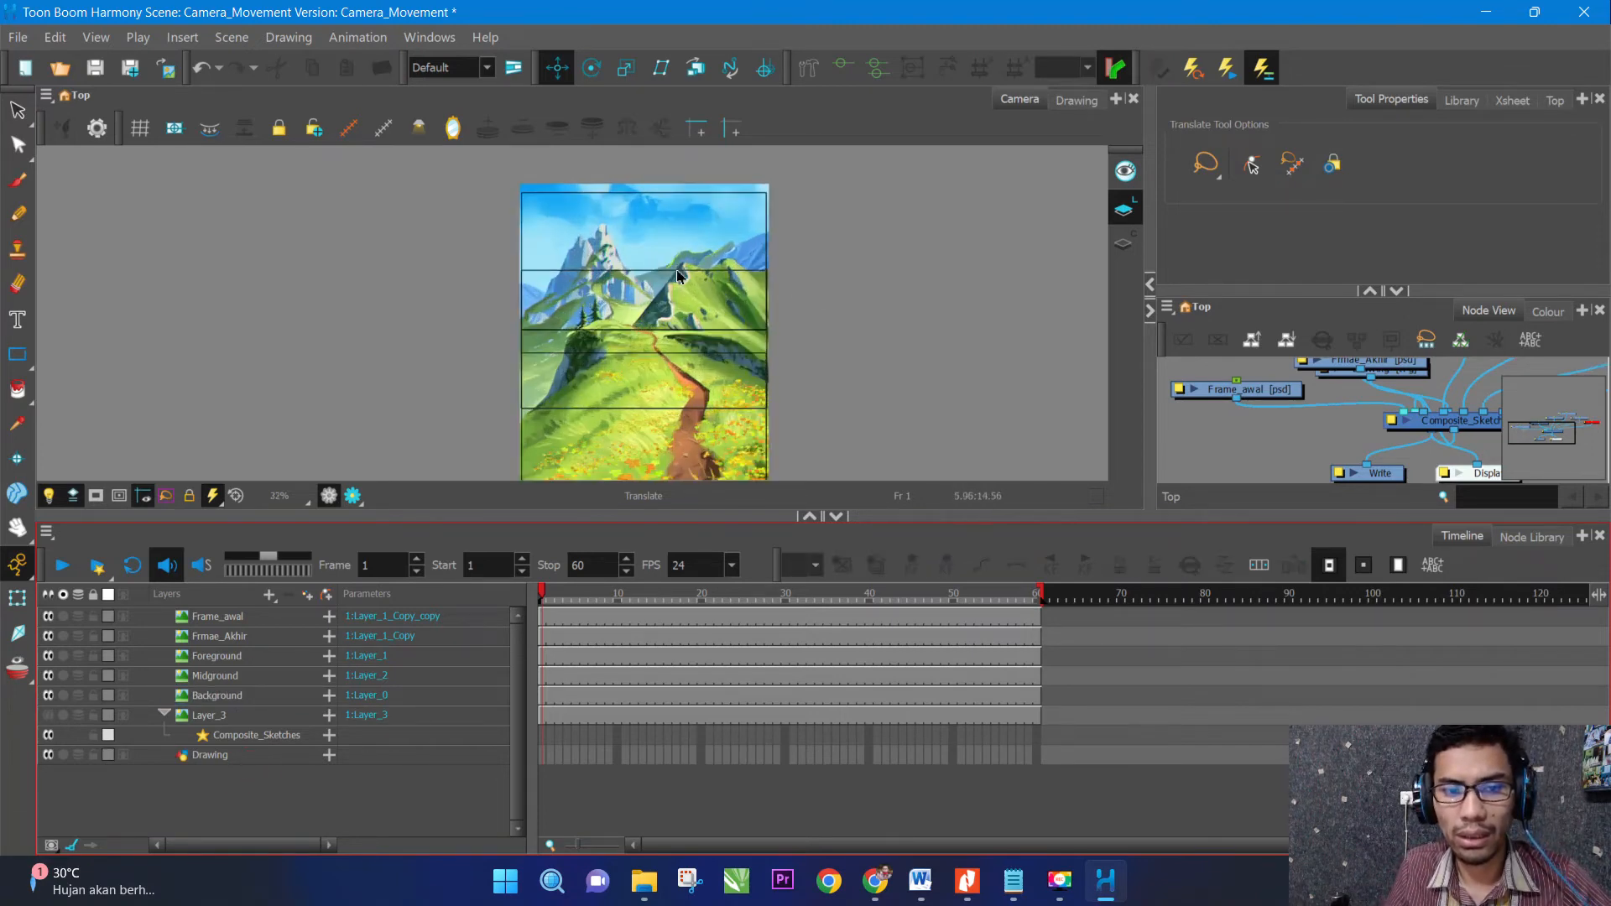
scroll(673, 304, down, 2)
click(274, 683)
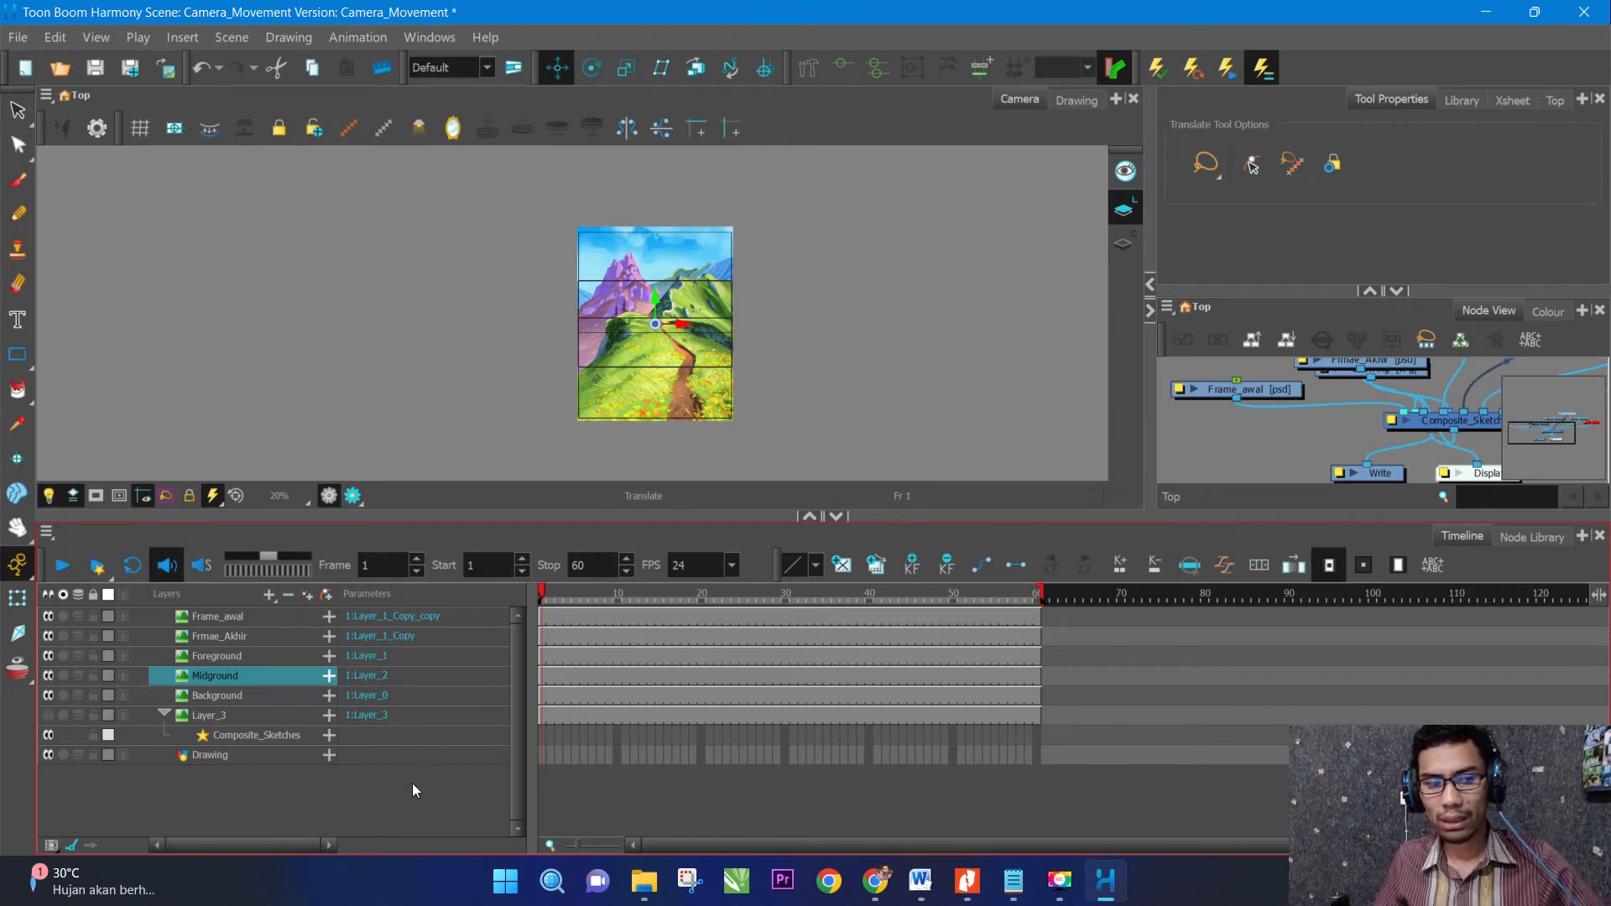
click(335, 791)
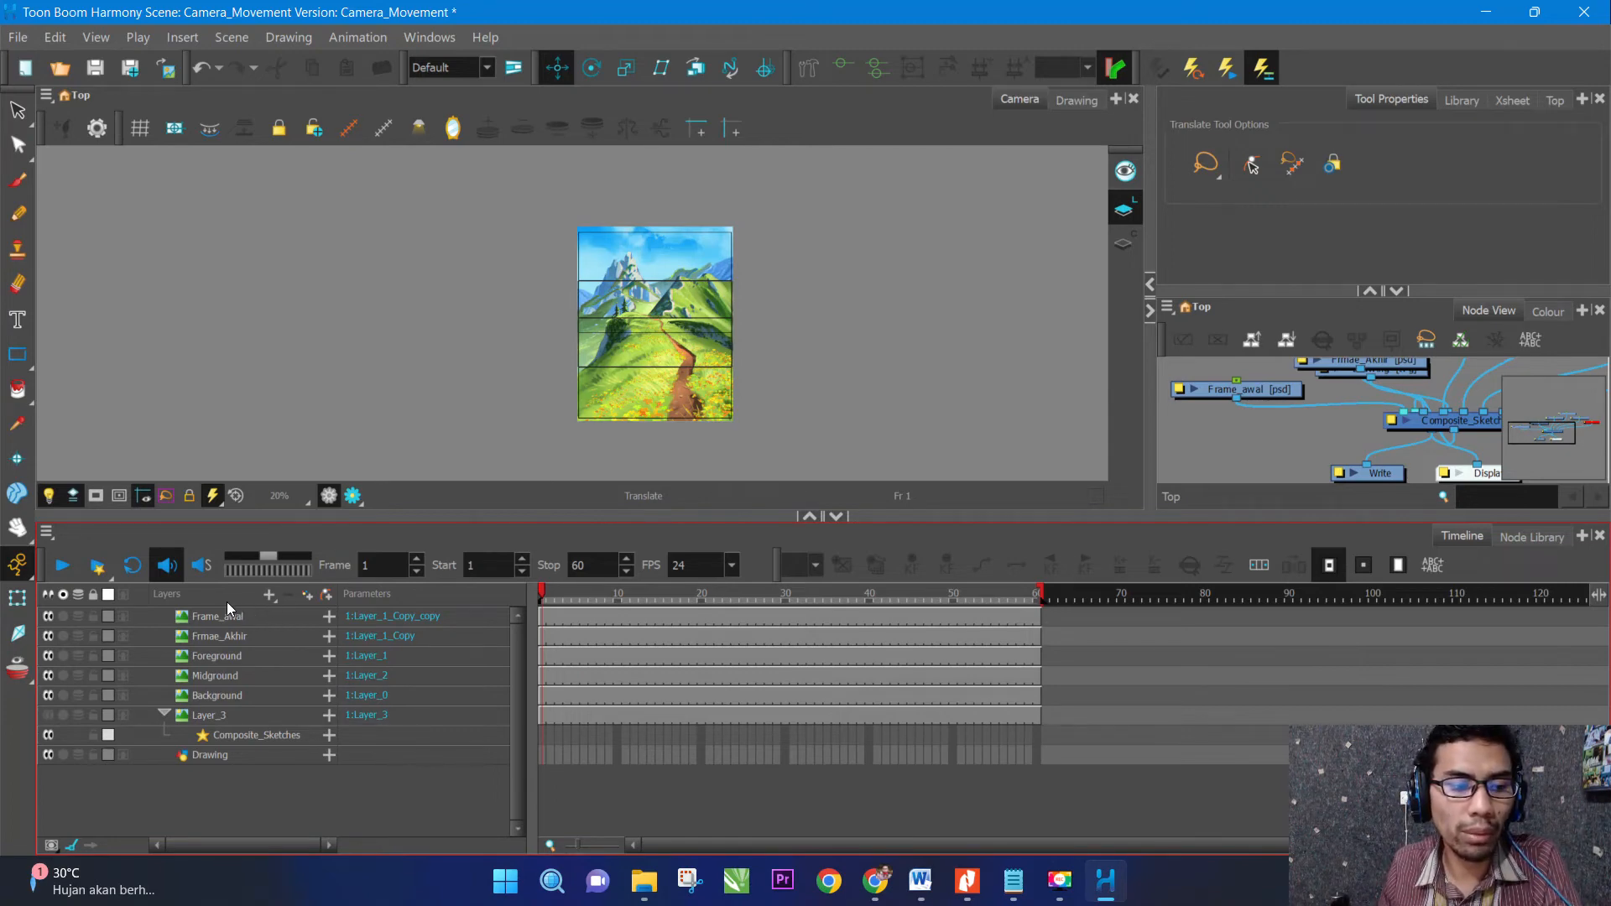
Add a Camera layer to the scene and select it in the timeline.
click(269, 595)
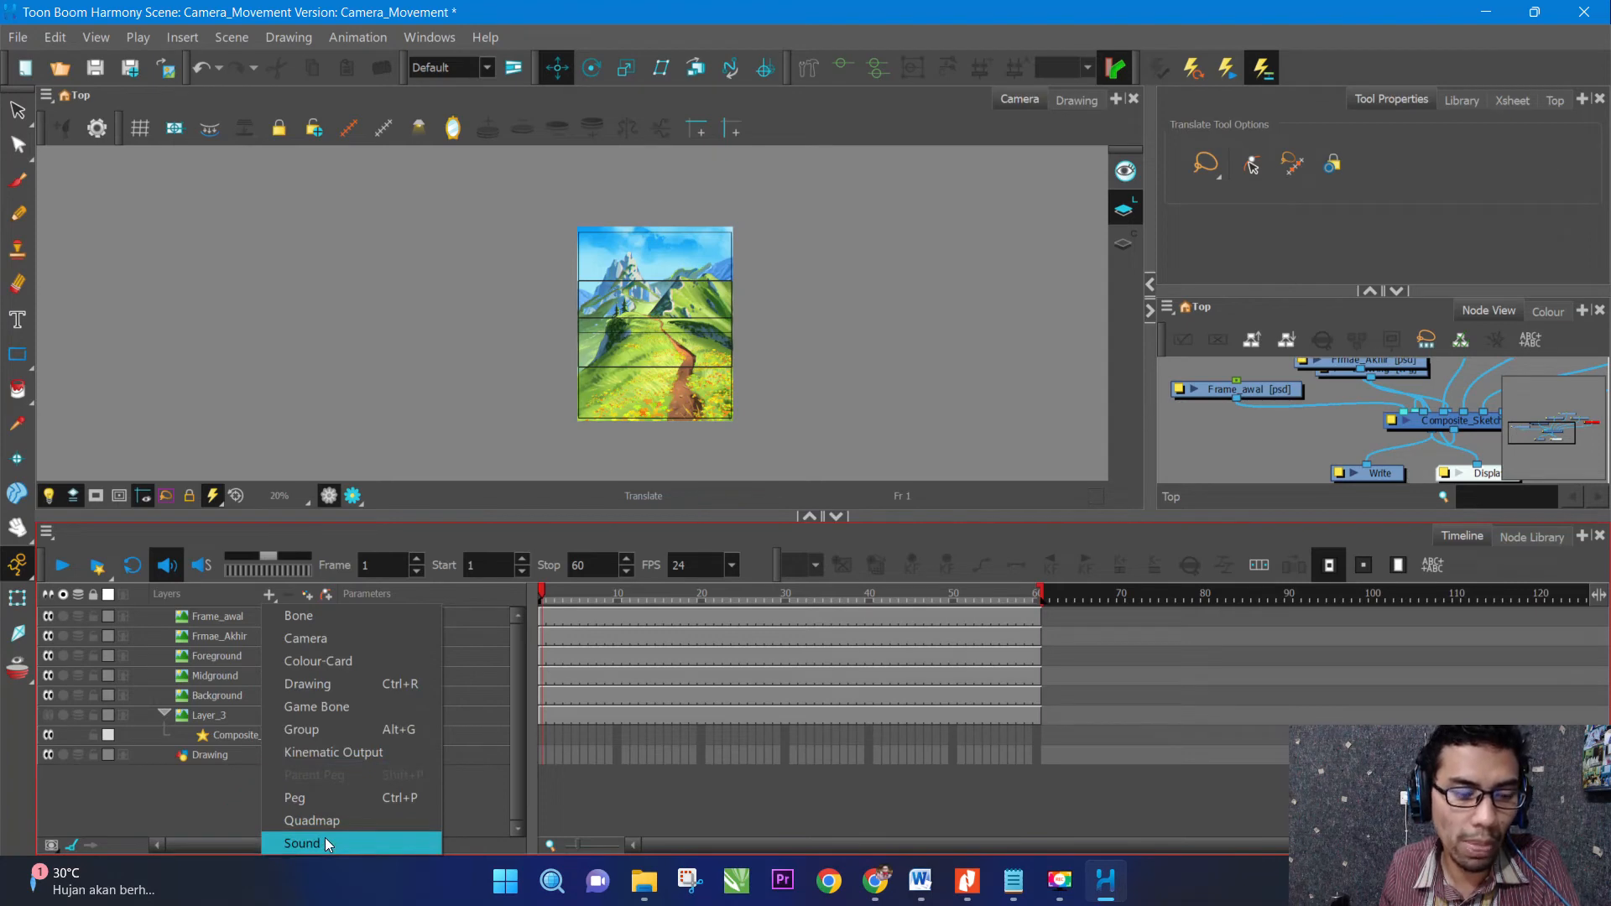
click(359, 636)
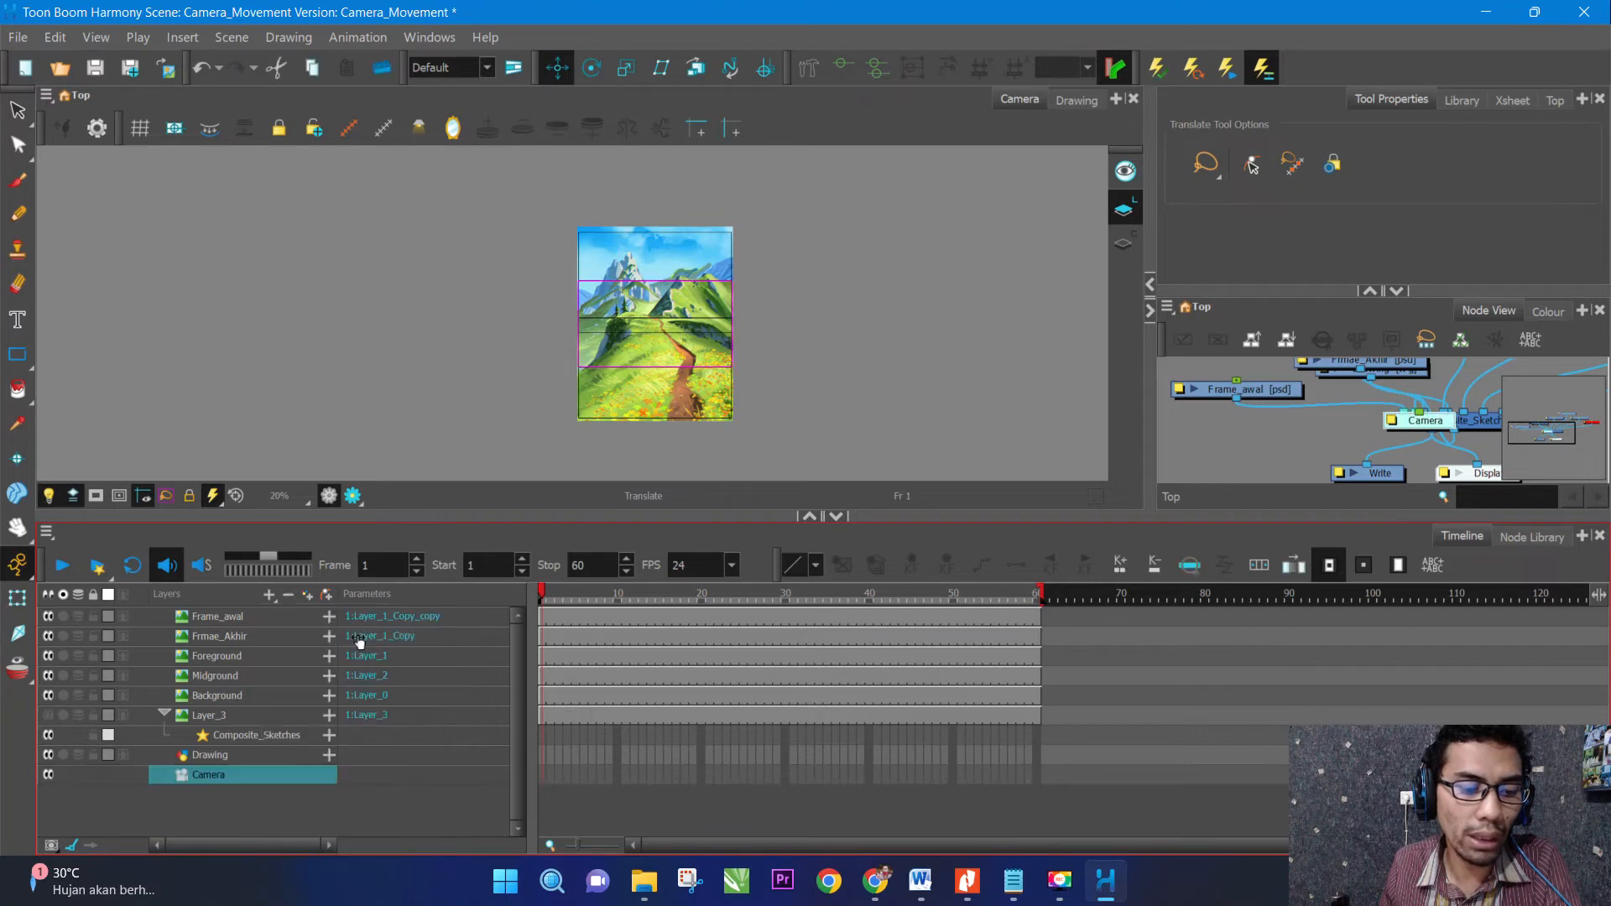
click(248, 774)
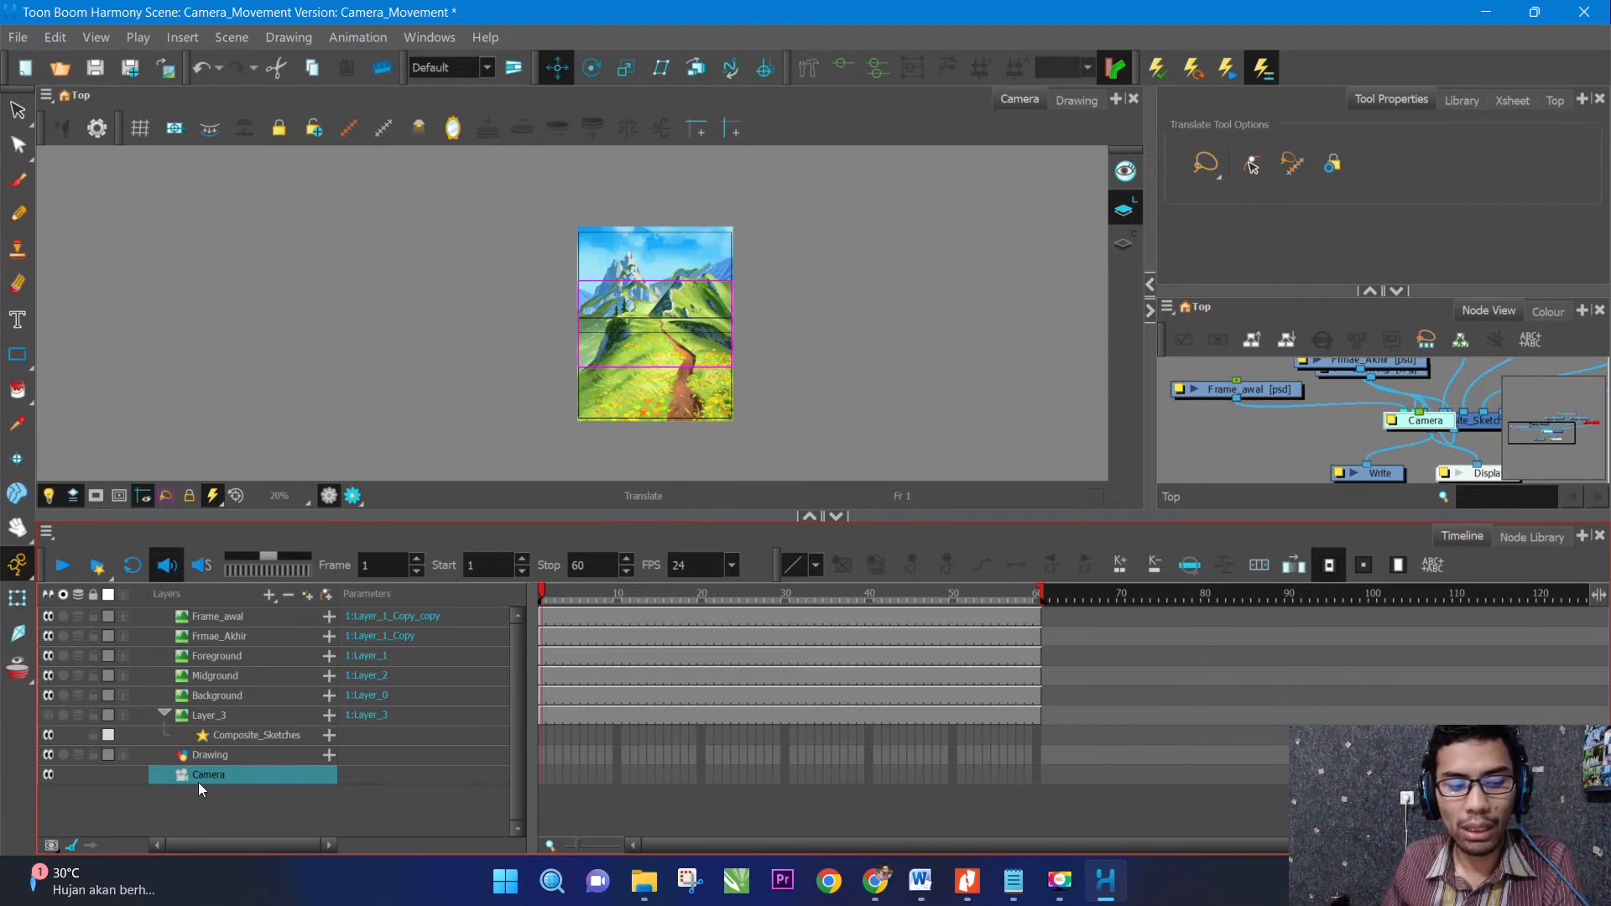
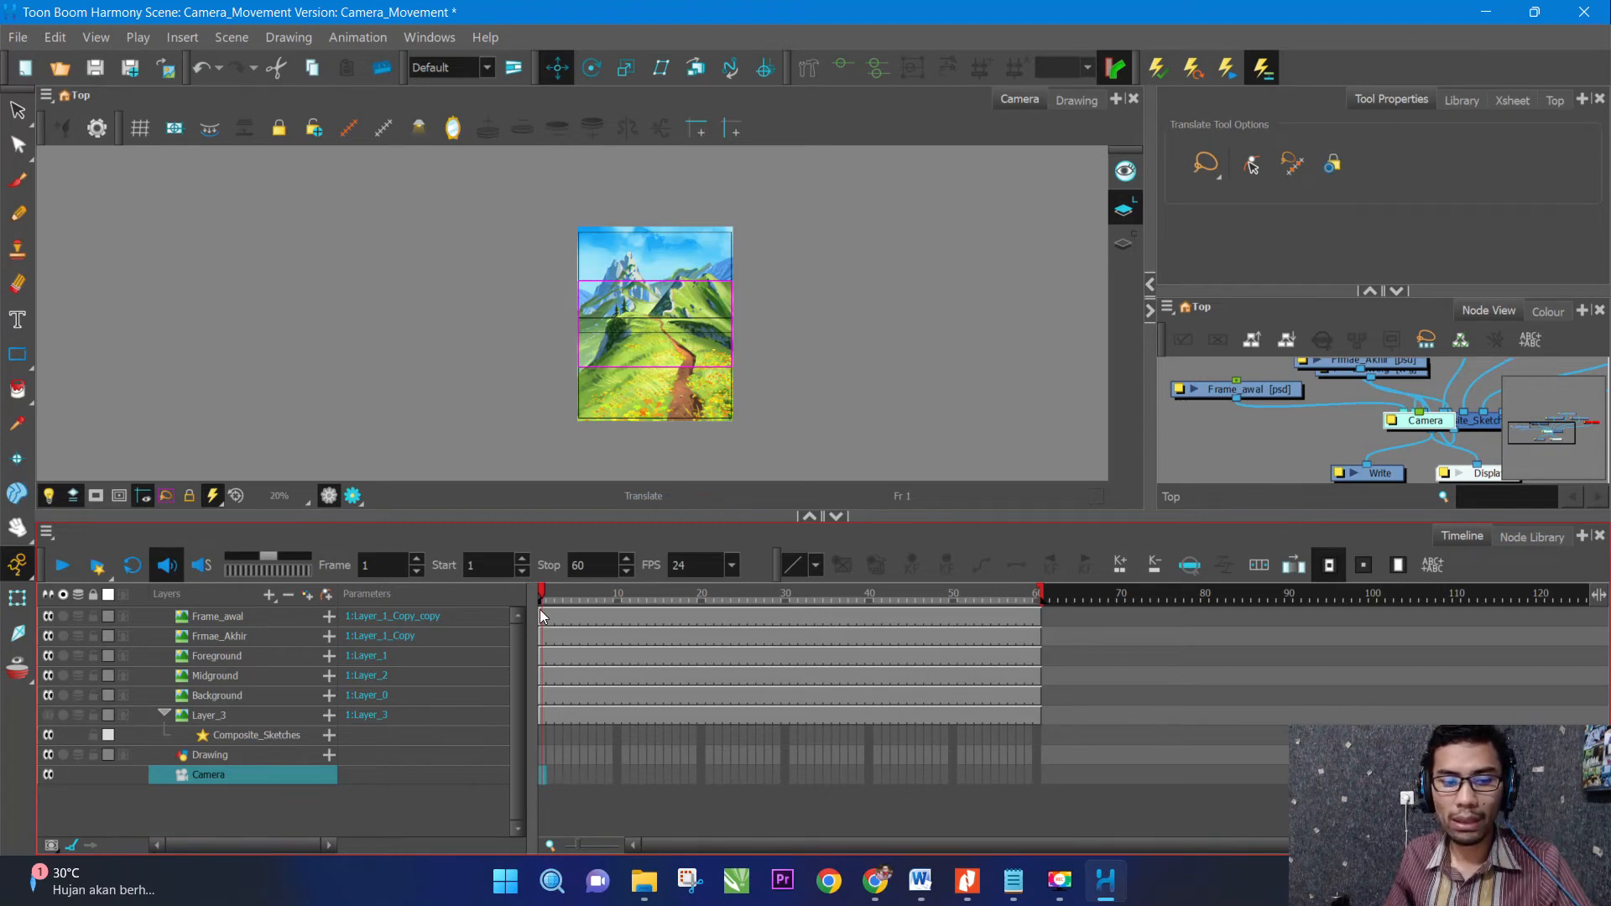
Add keyframes on the Camera layer at frame 1 and frame 60.
double_click(366, 566)
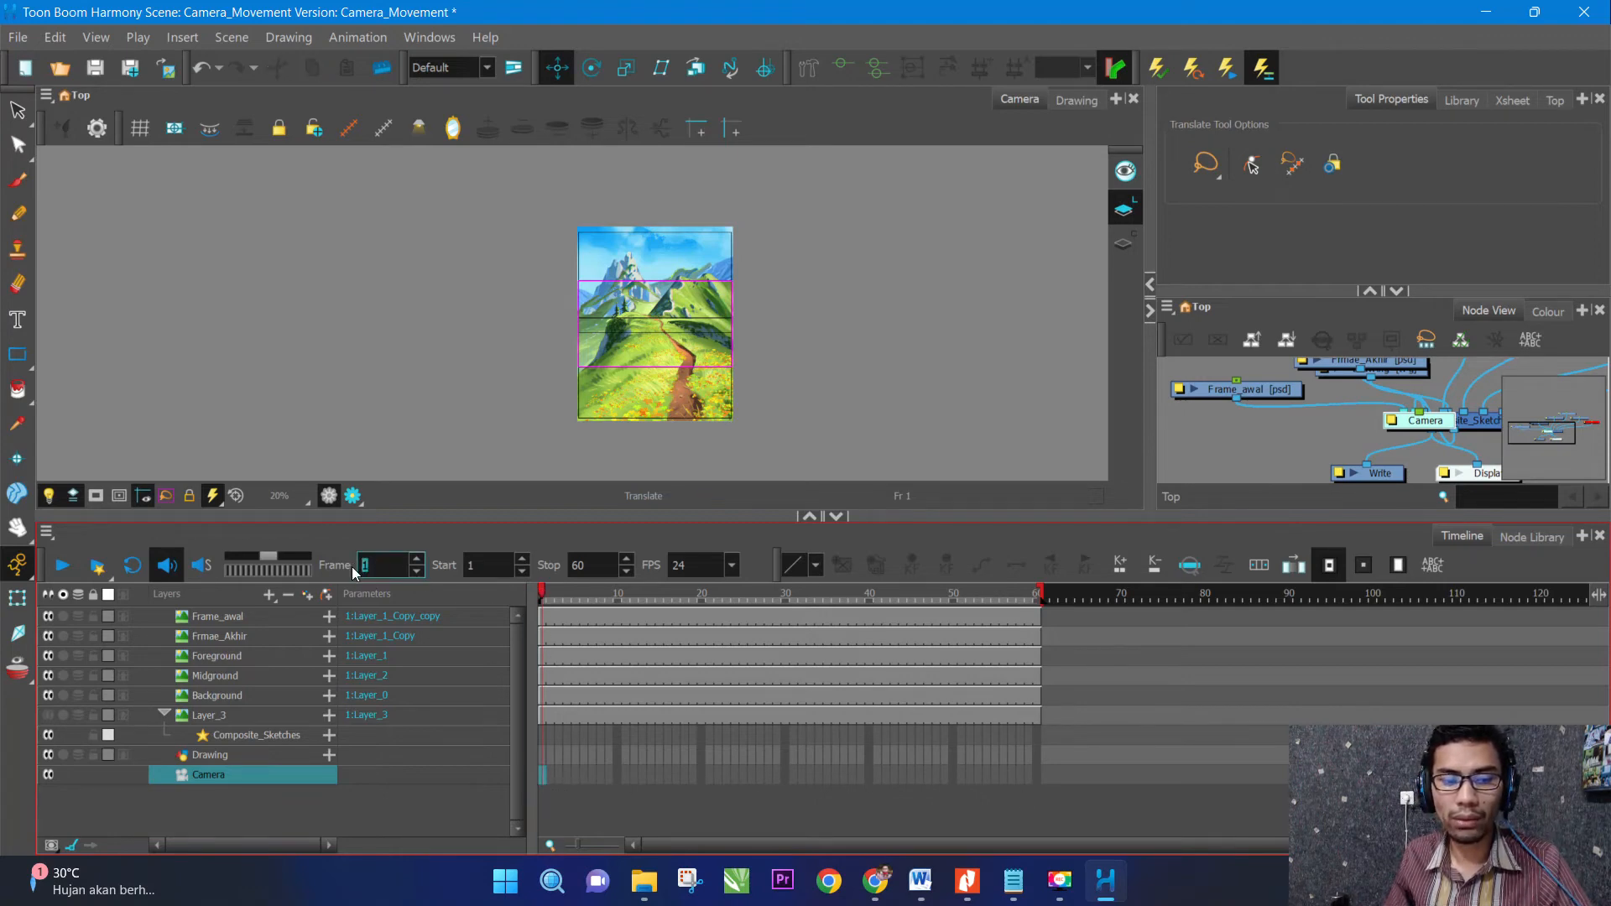
click(546, 773)
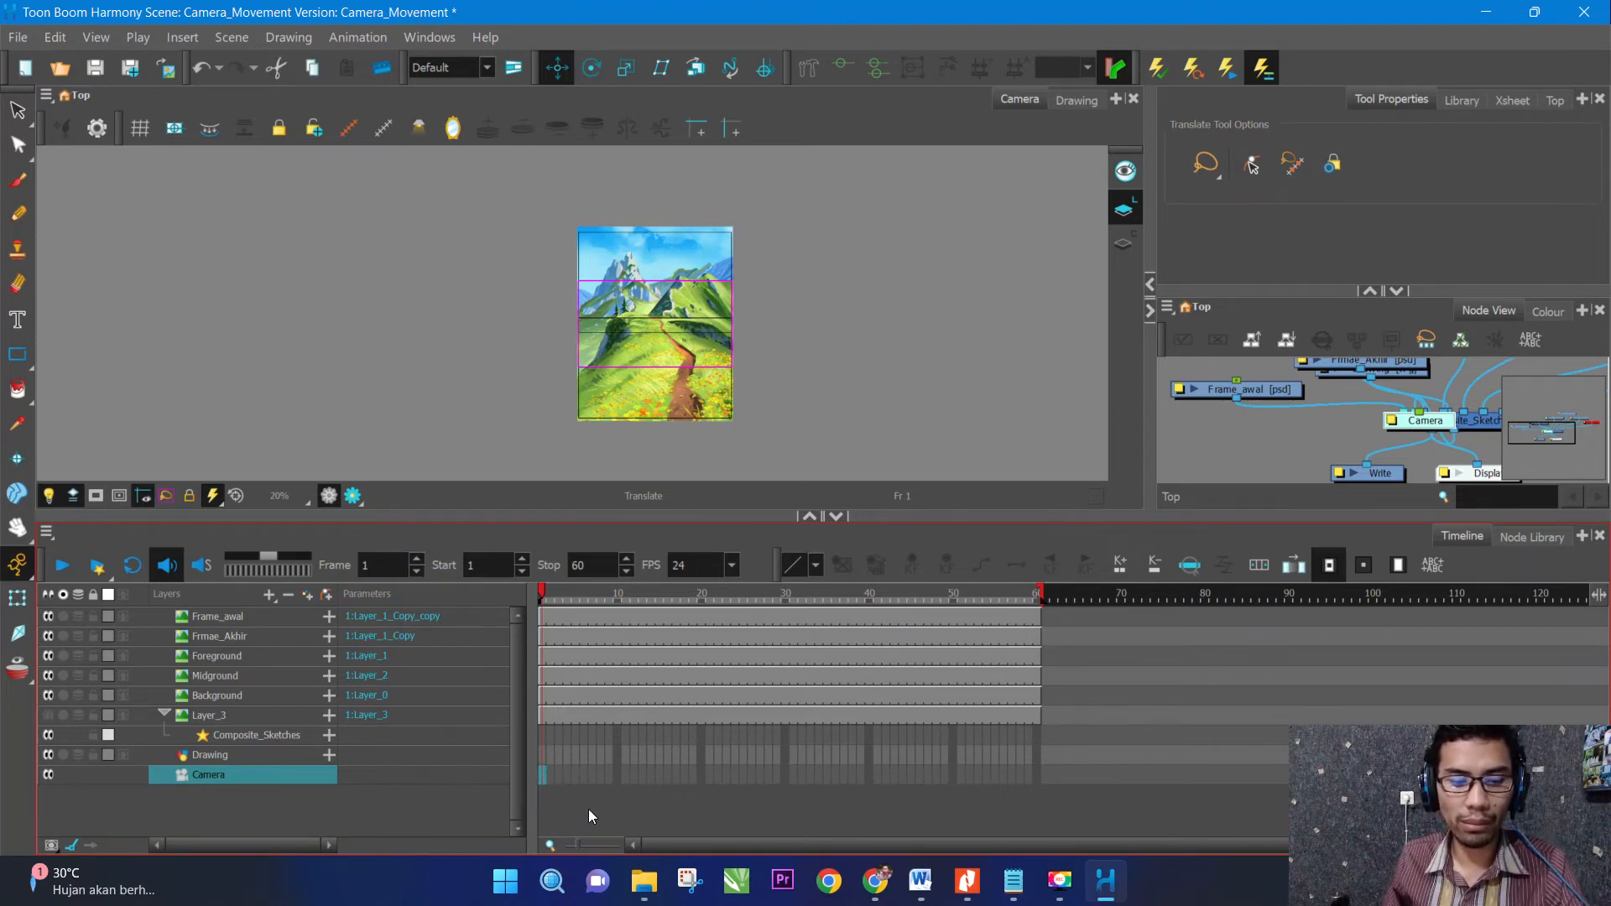
click(542, 776)
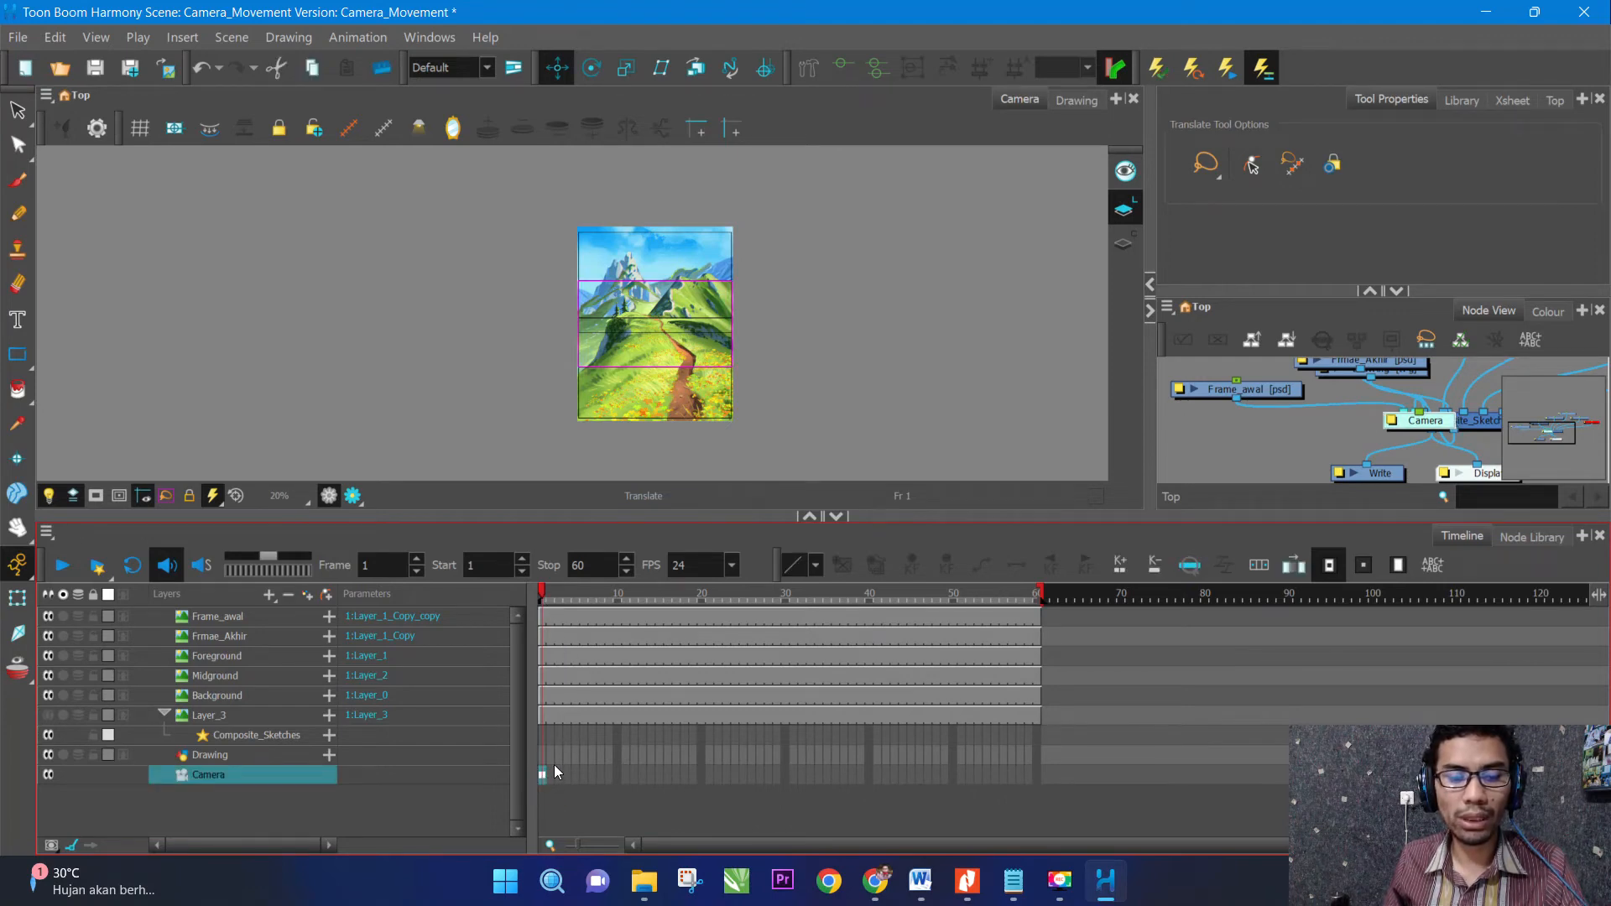
click(559, 775)
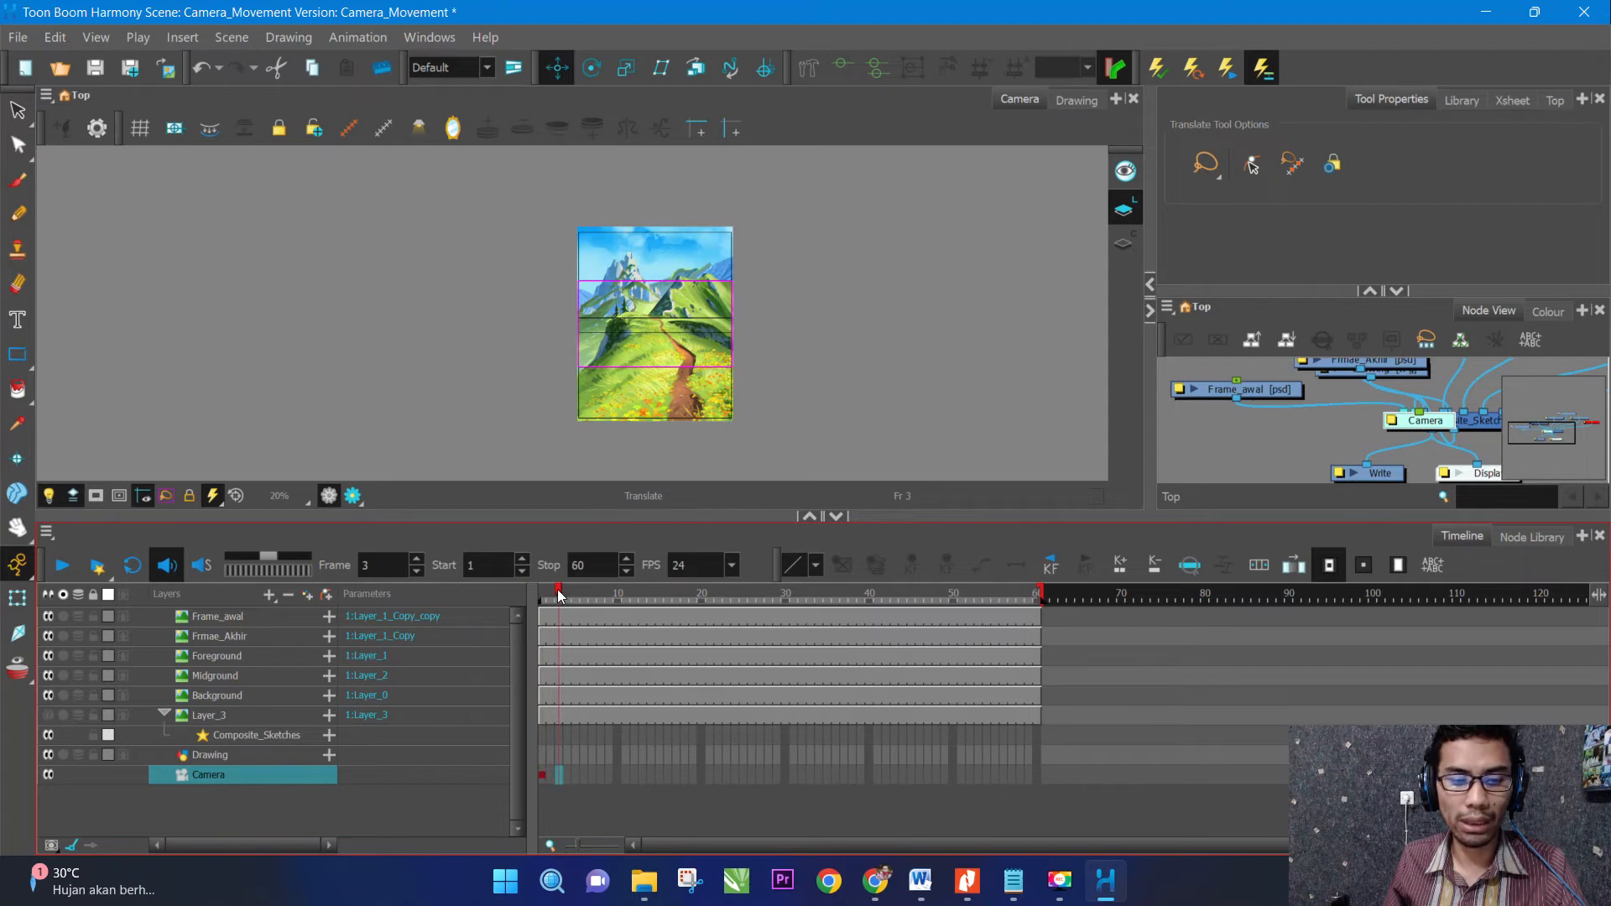
click(542, 774)
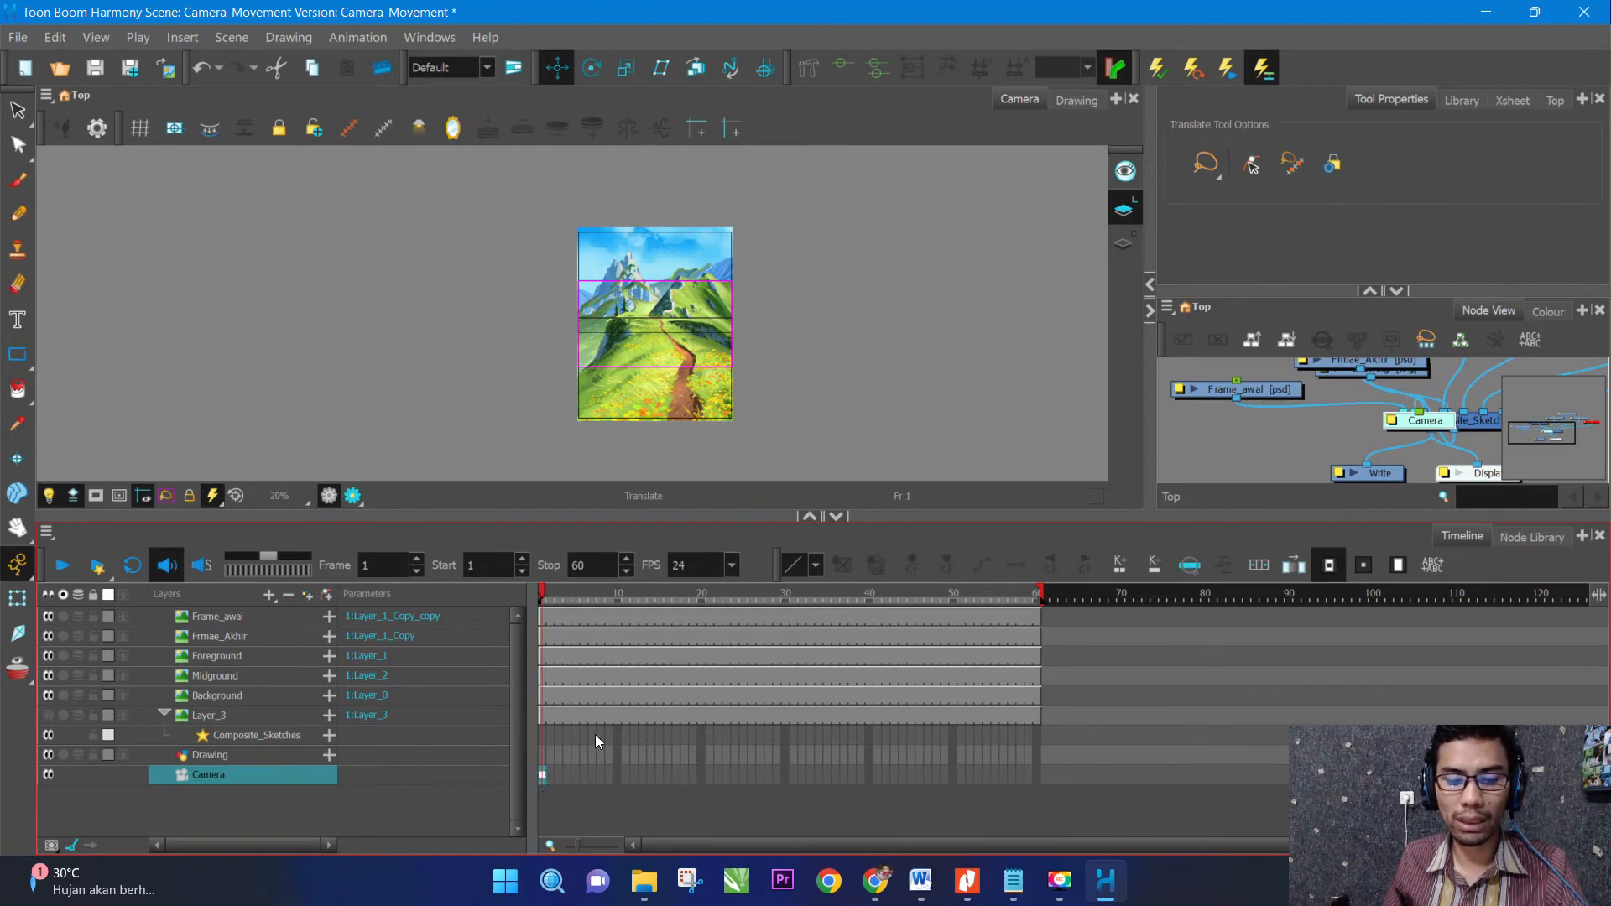
drag(542, 598, 1074, 651)
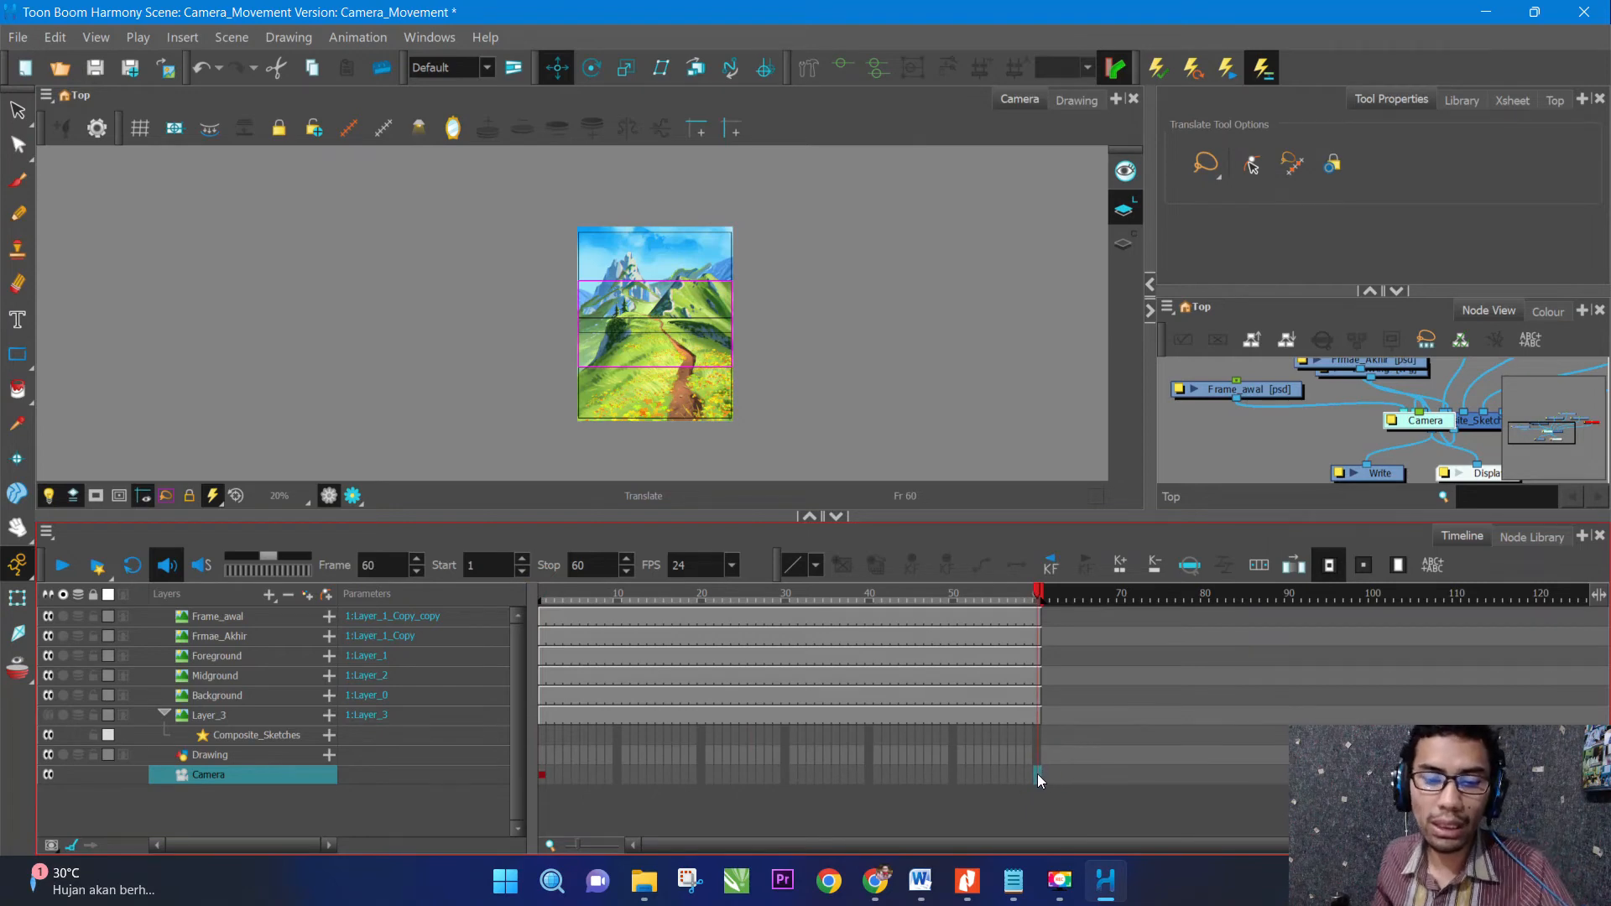
key(F6)
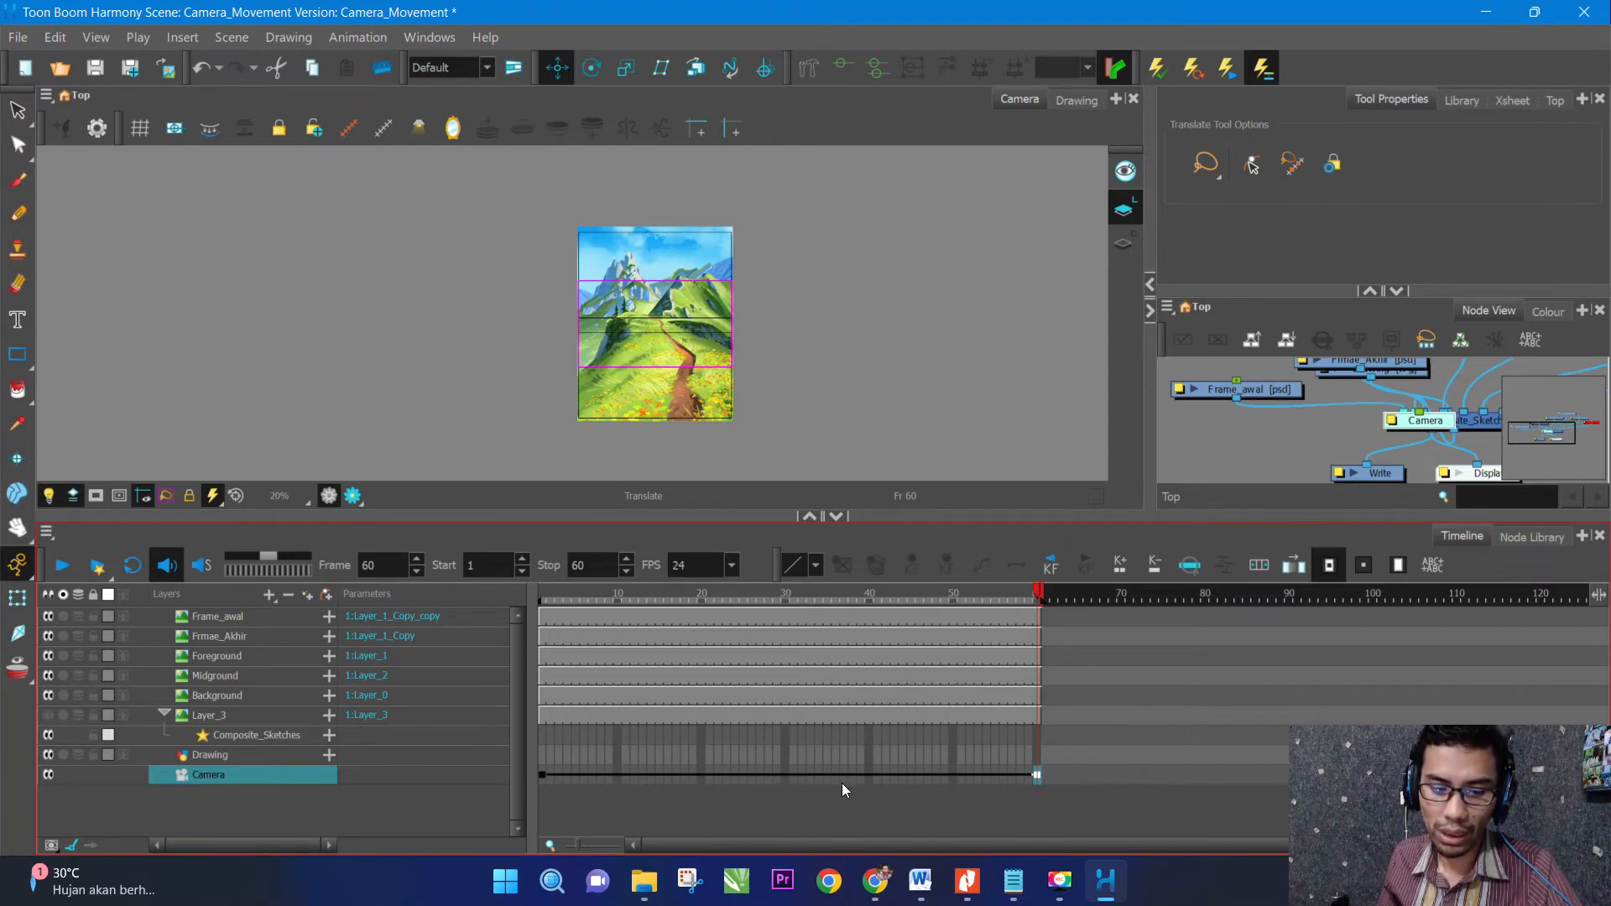
Review the Camera layer's keyframes at frames 1 and 60 and the frames between them, ending on frame 1 with the layer selected.
click(541, 776)
click(1038, 775)
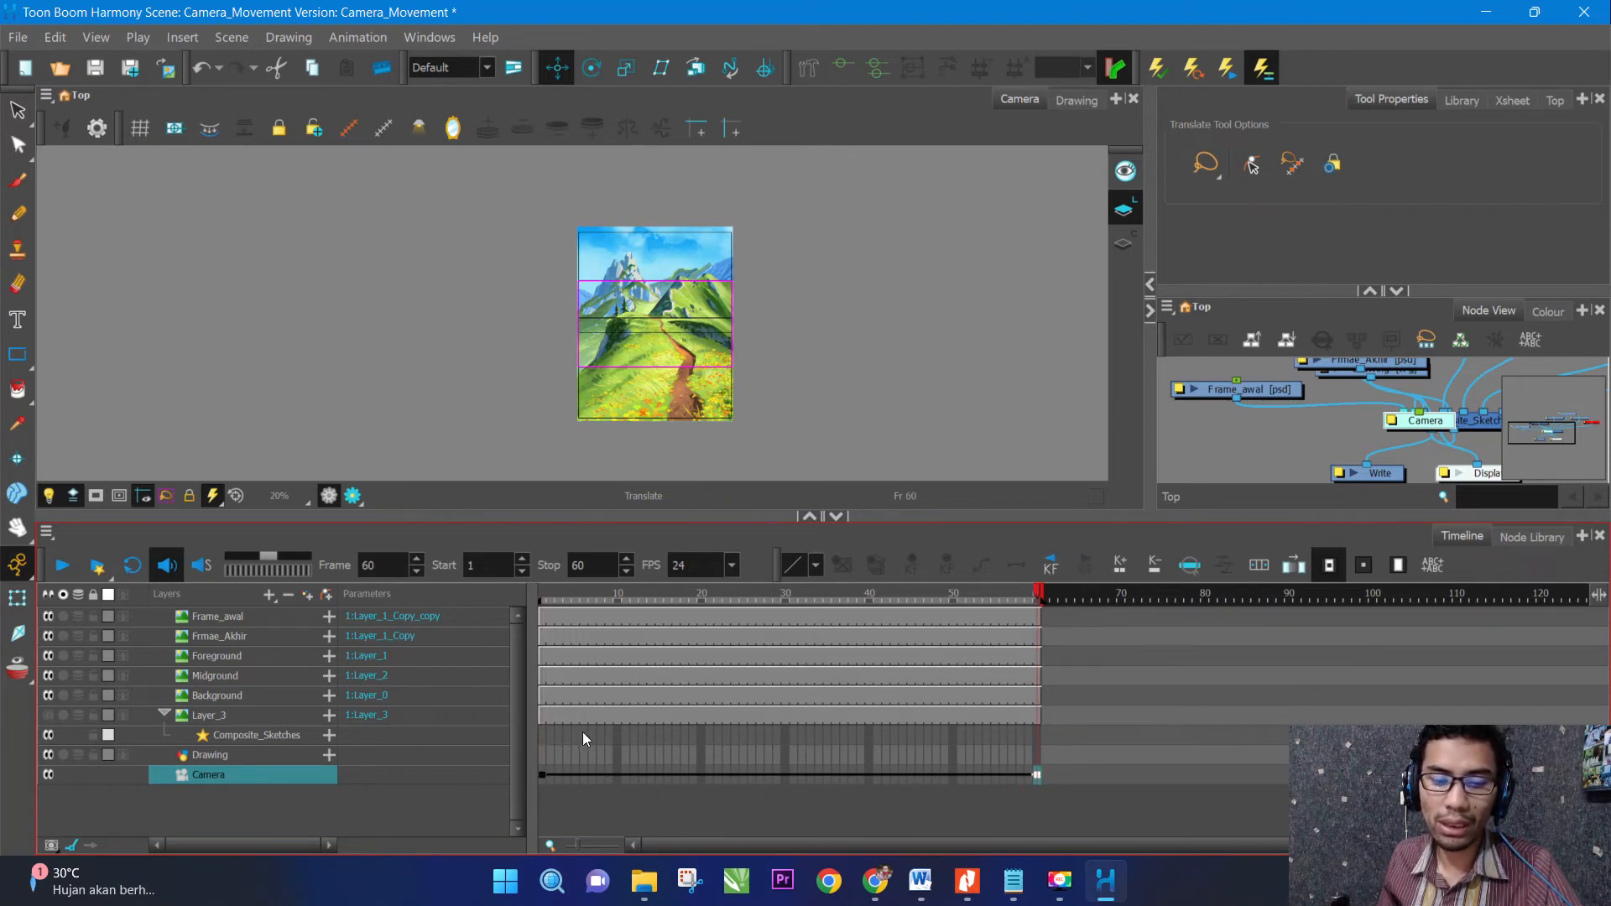
click(543, 774)
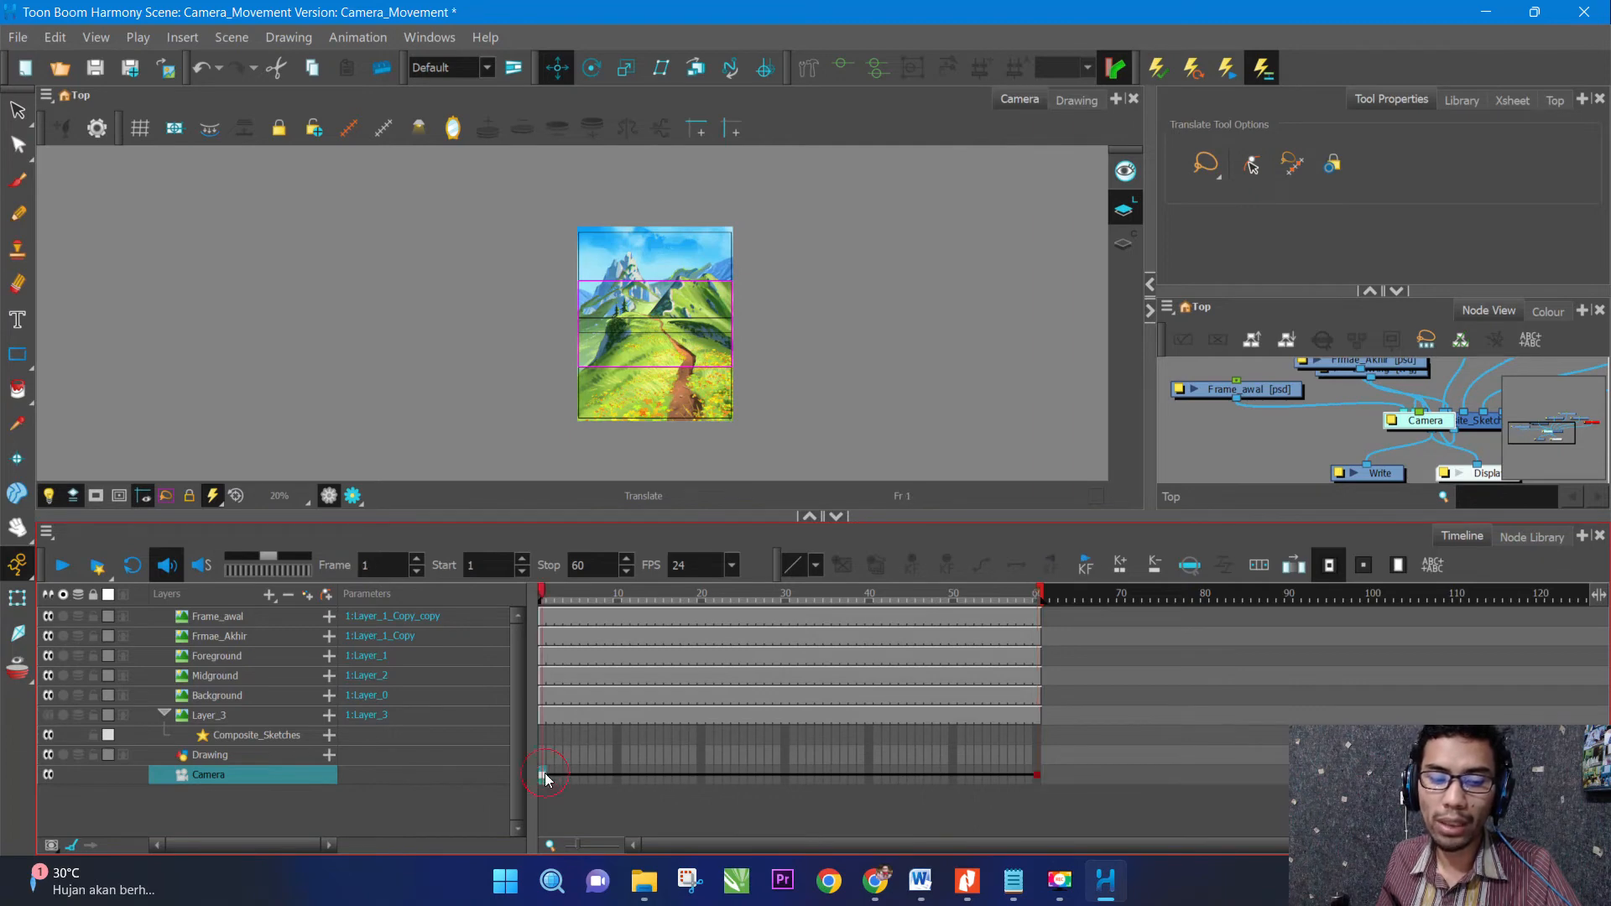
click(1037, 775)
click(611, 775)
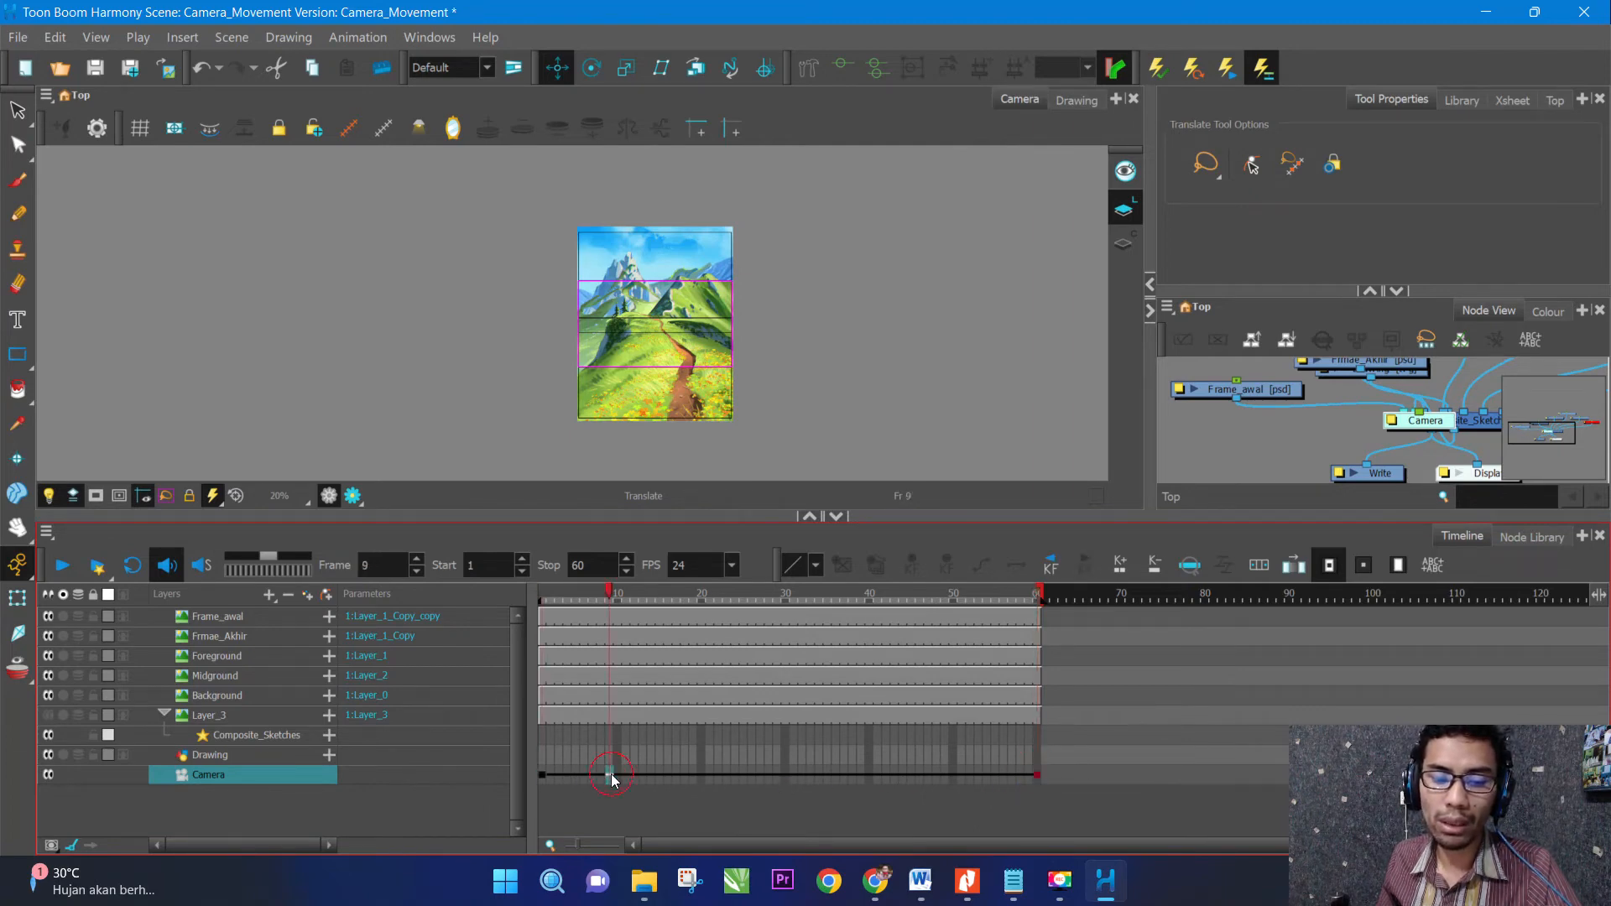
click(1037, 775)
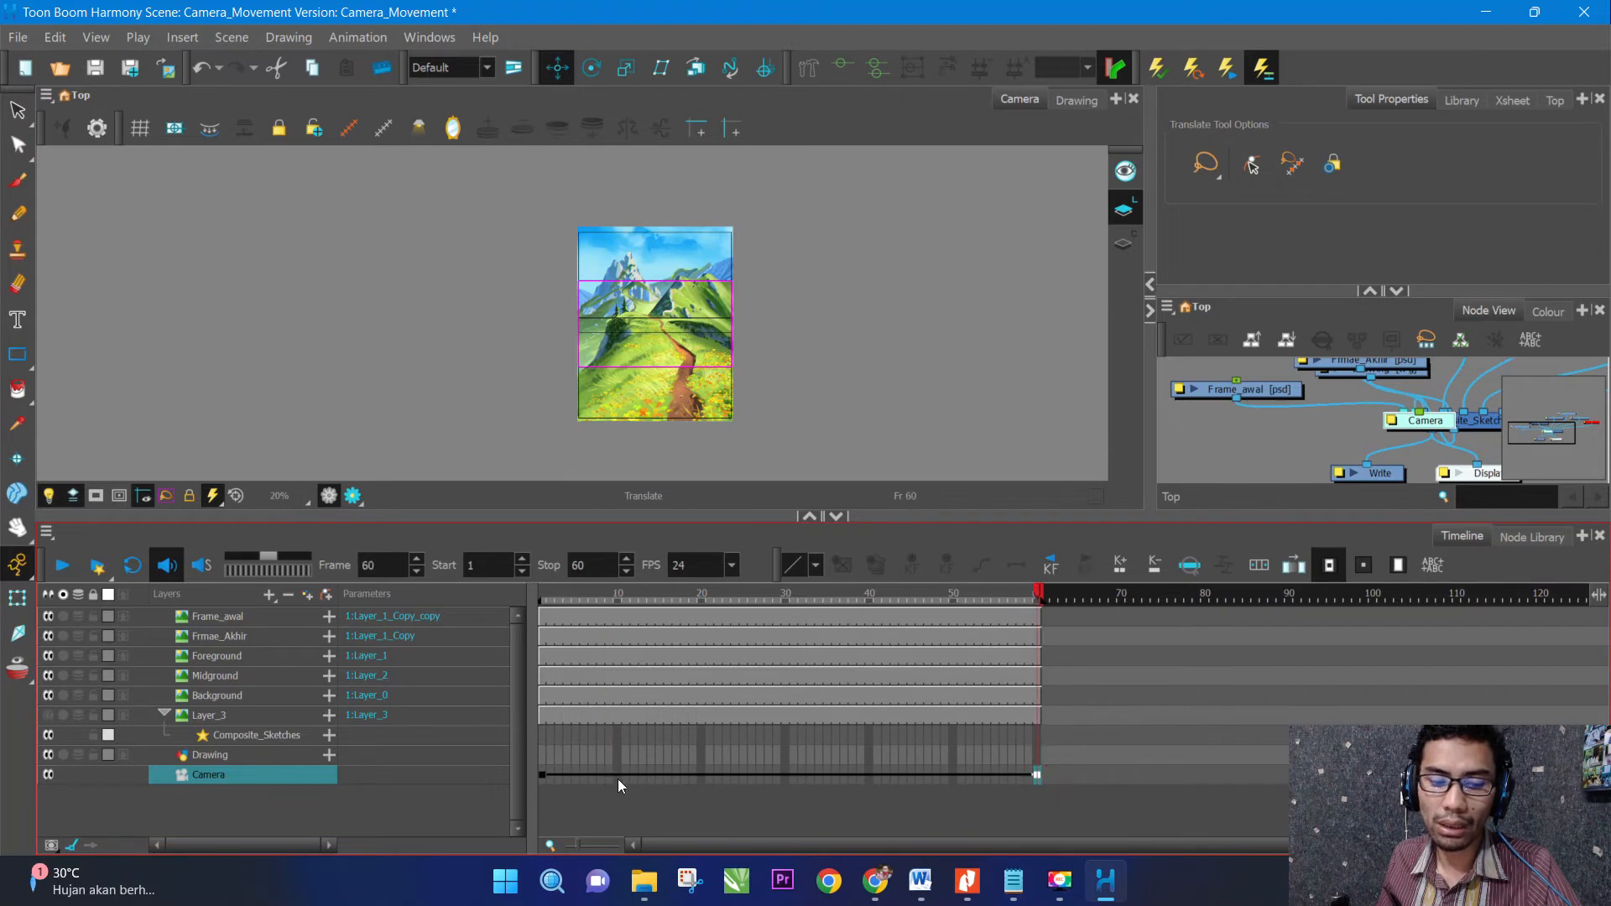
click(542, 775)
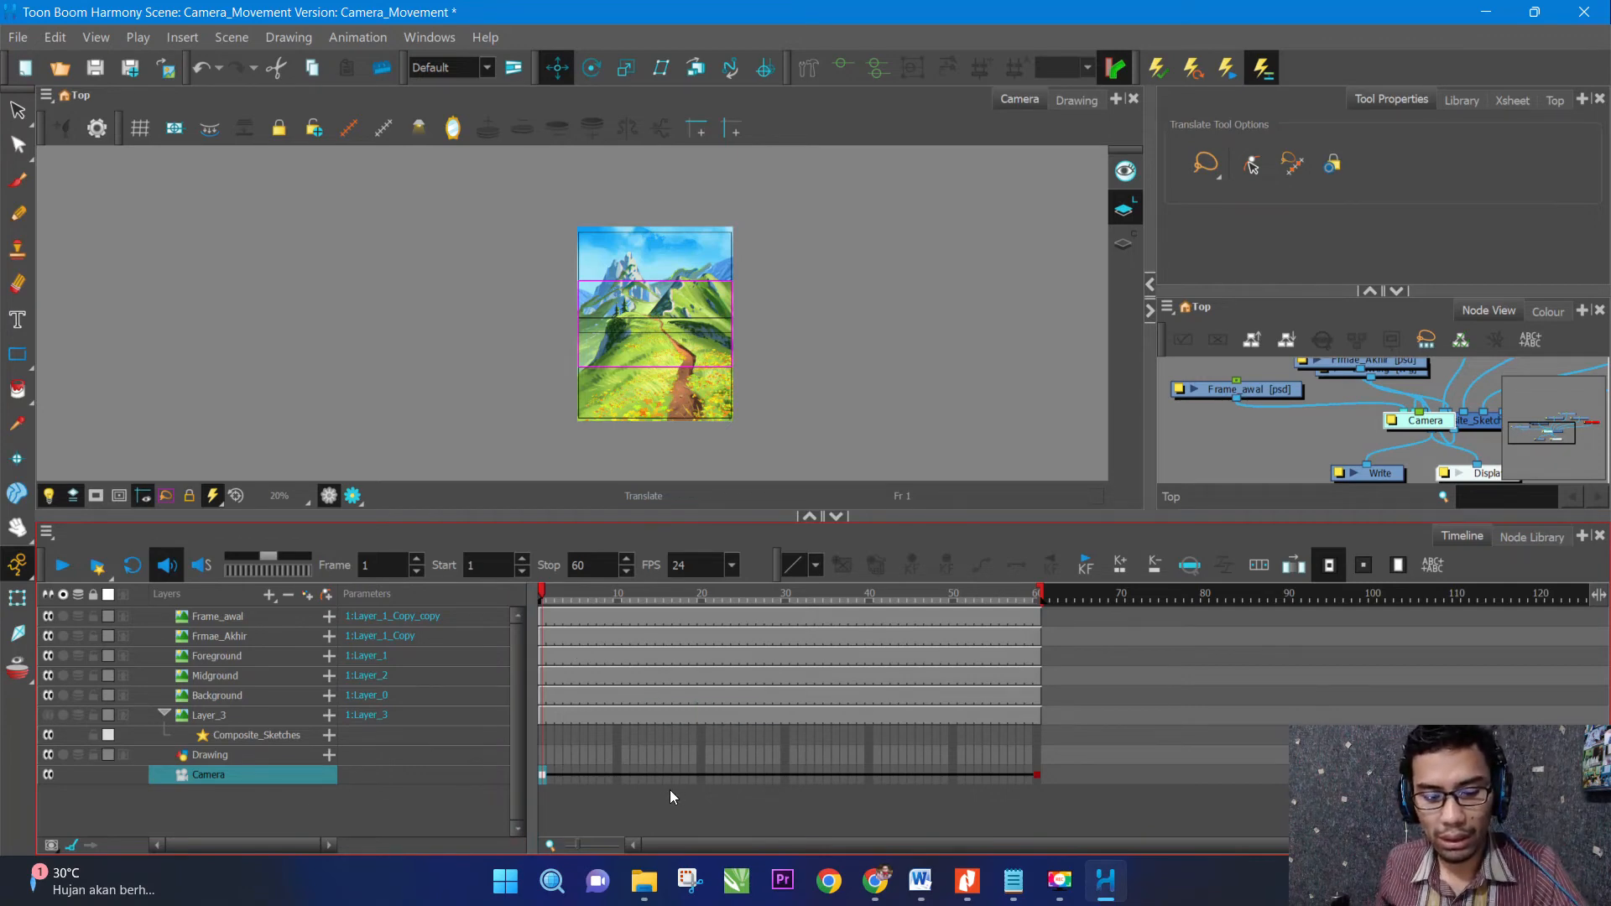
click(286, 805)
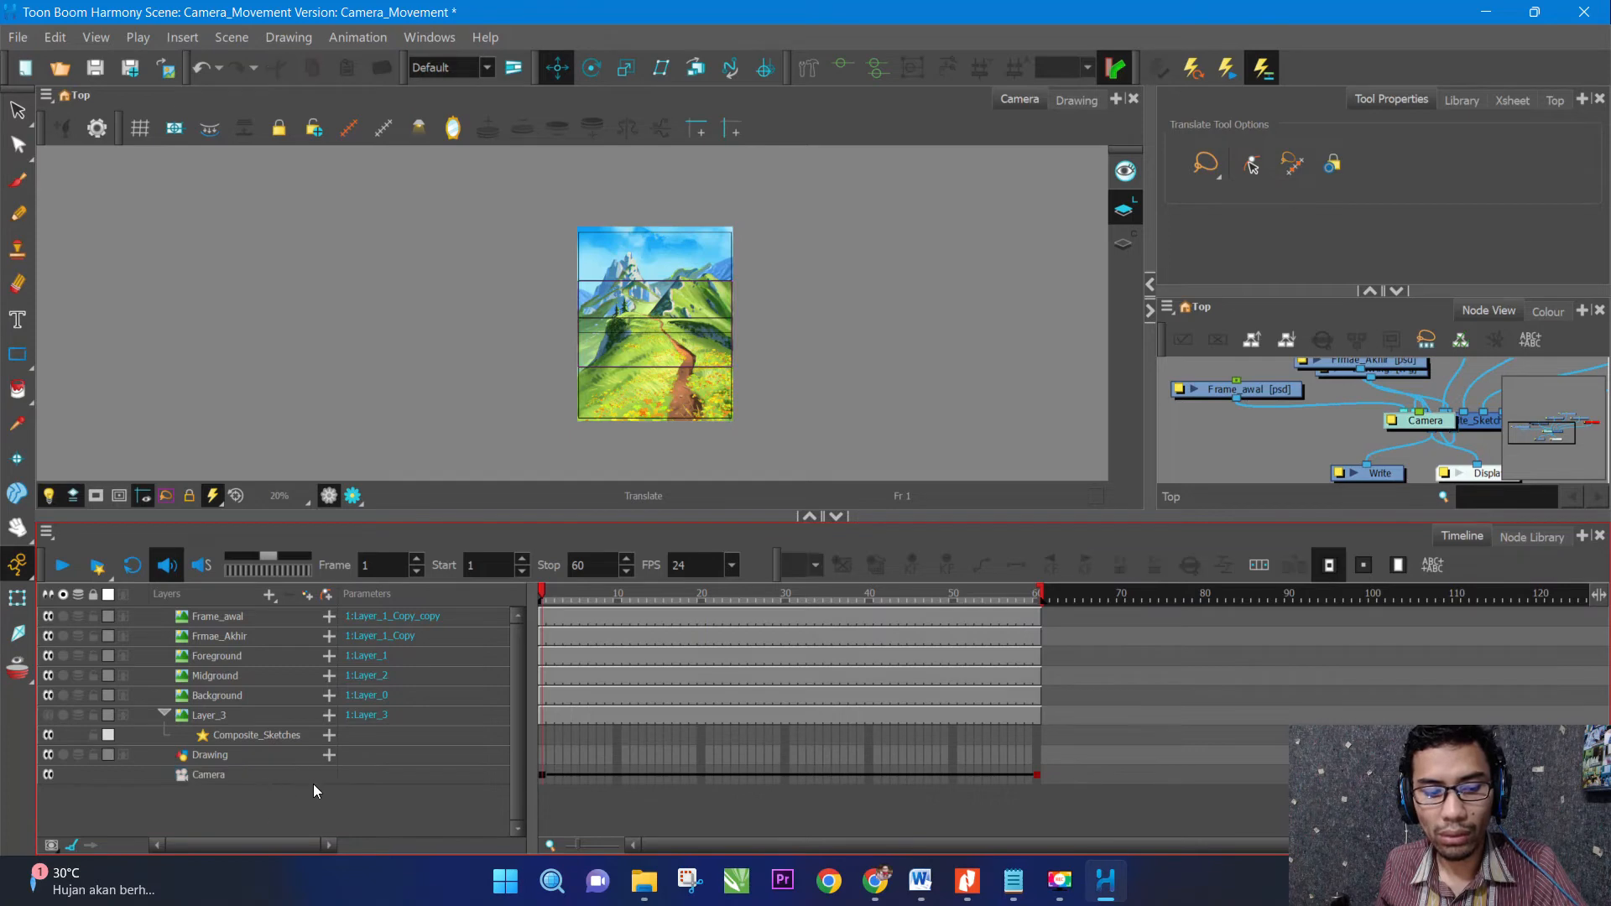
click(265, 777)
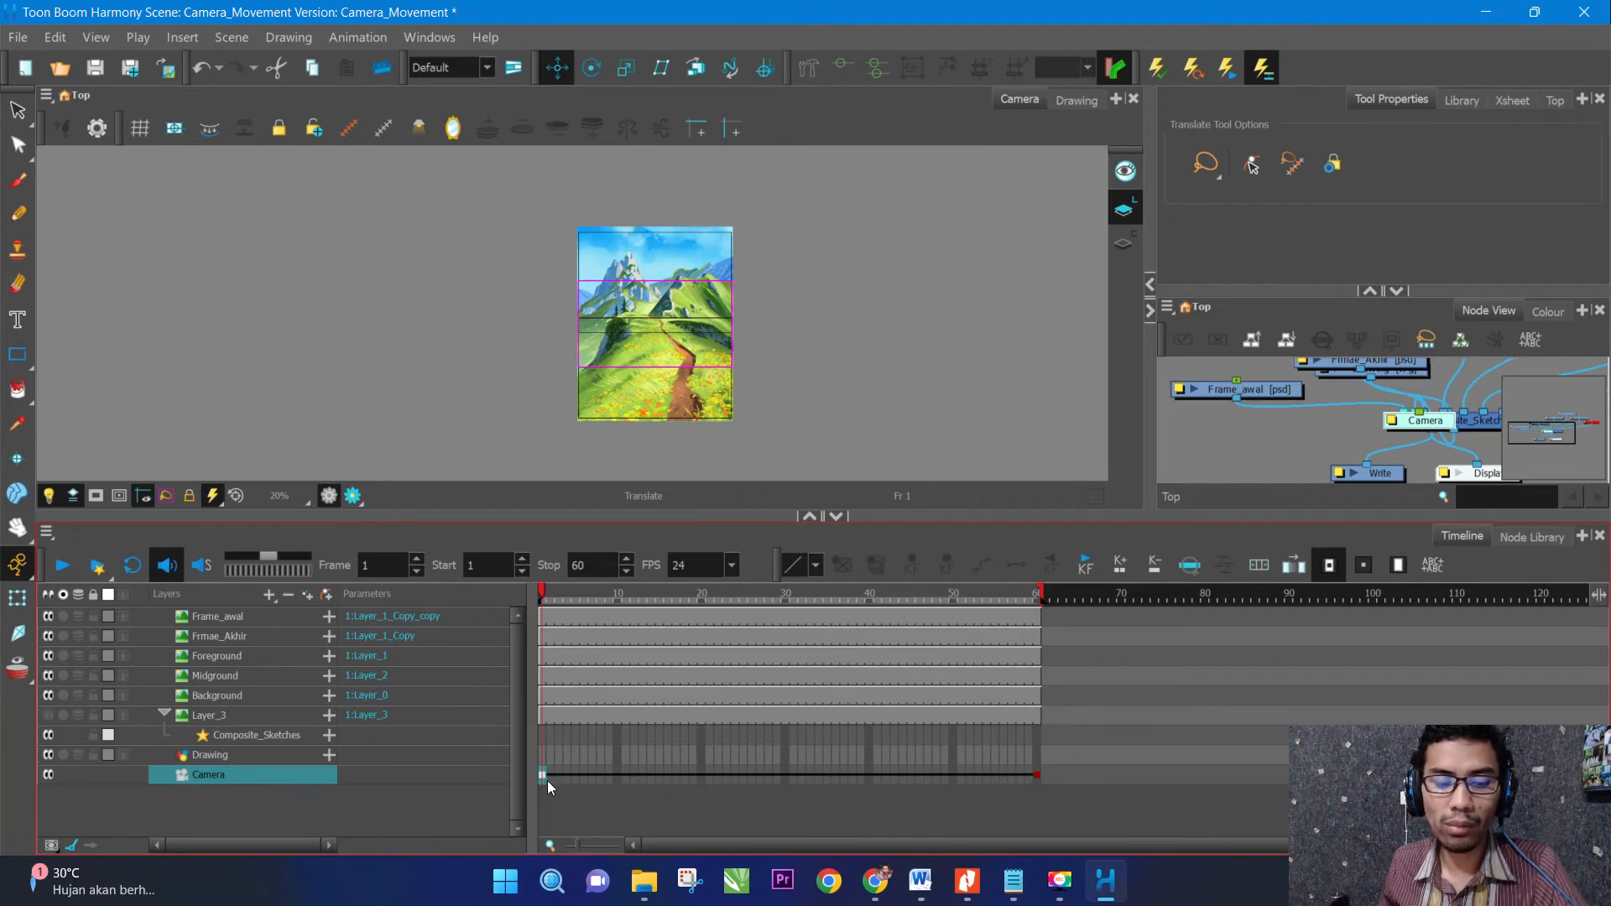
Clear the Camera layer's keyframes at frames 1 and 60 and add a peg to that layer.
click(1037, 776)
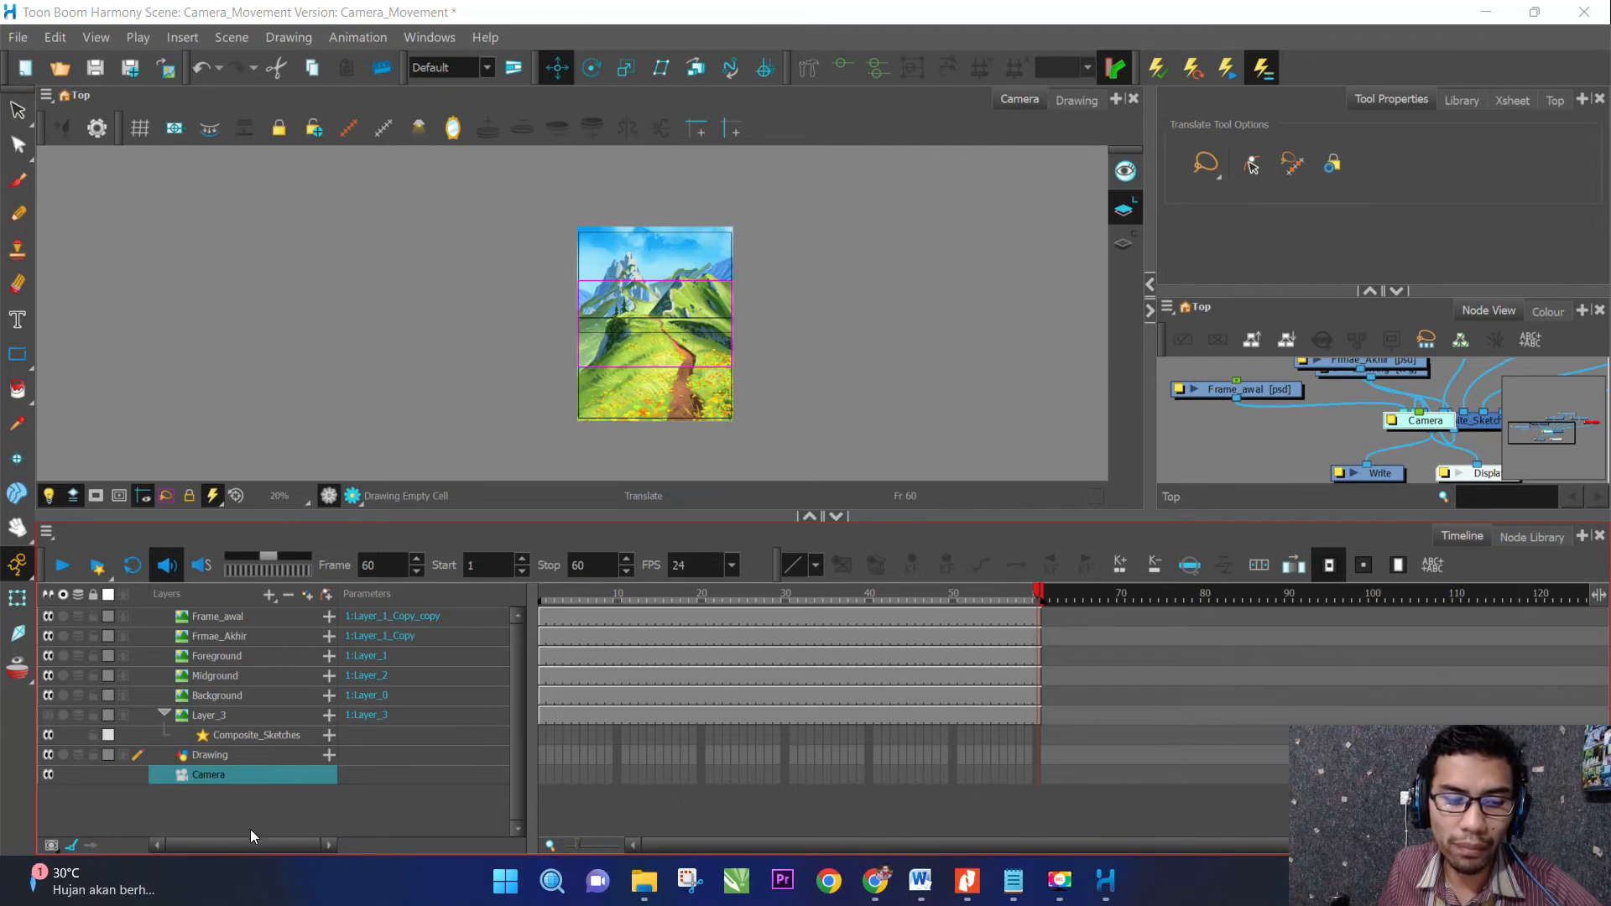
click(227, 812)
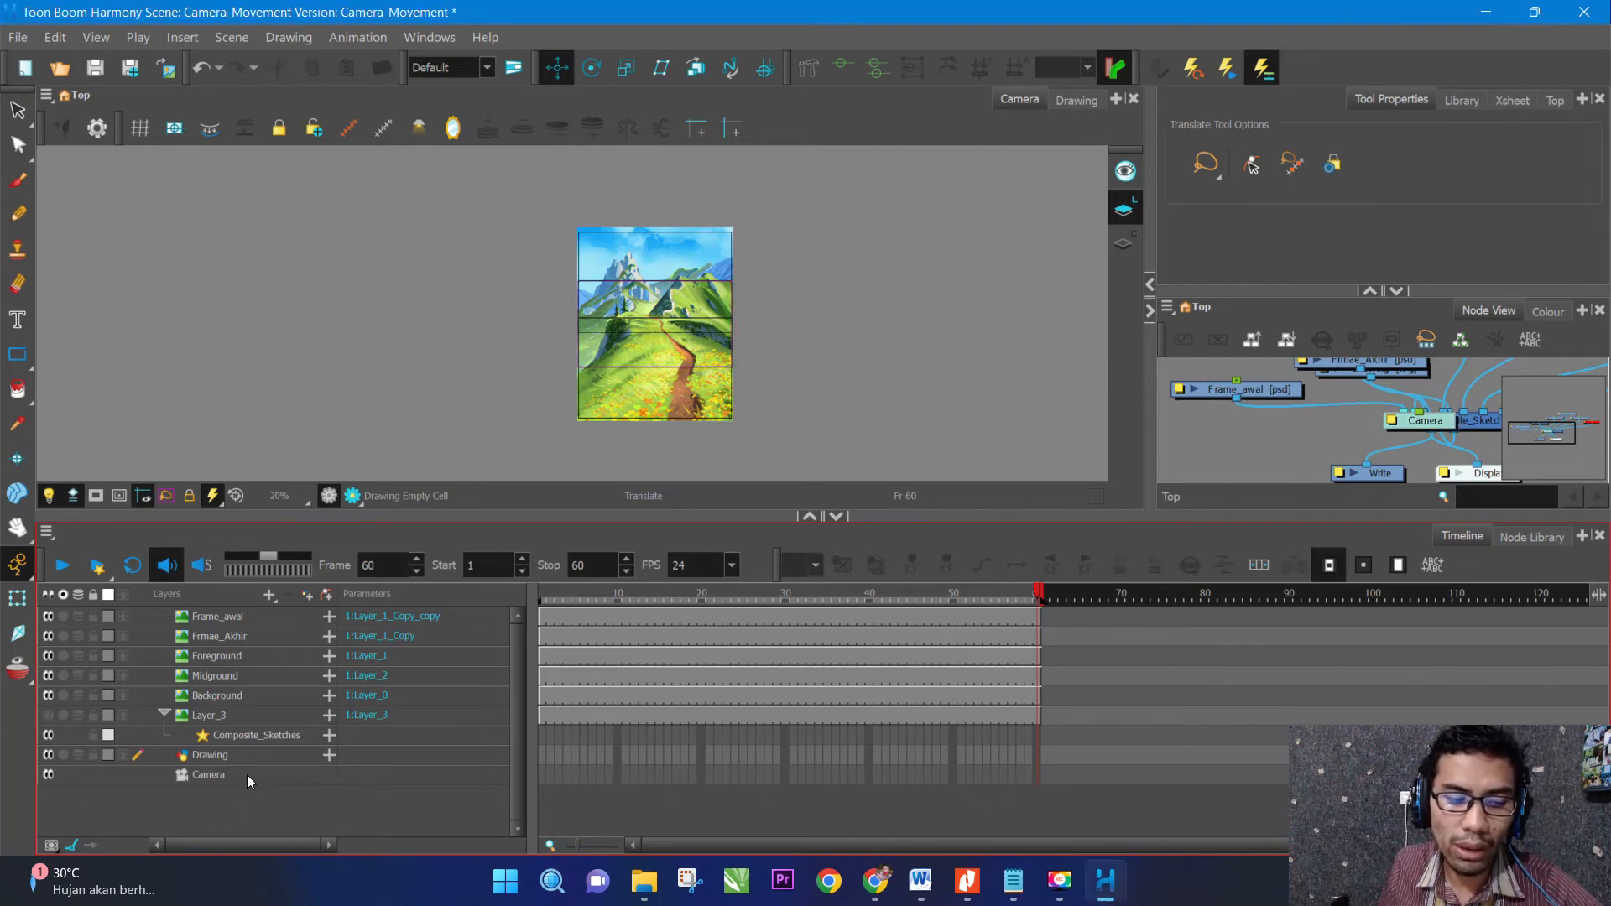
click(212, 777)
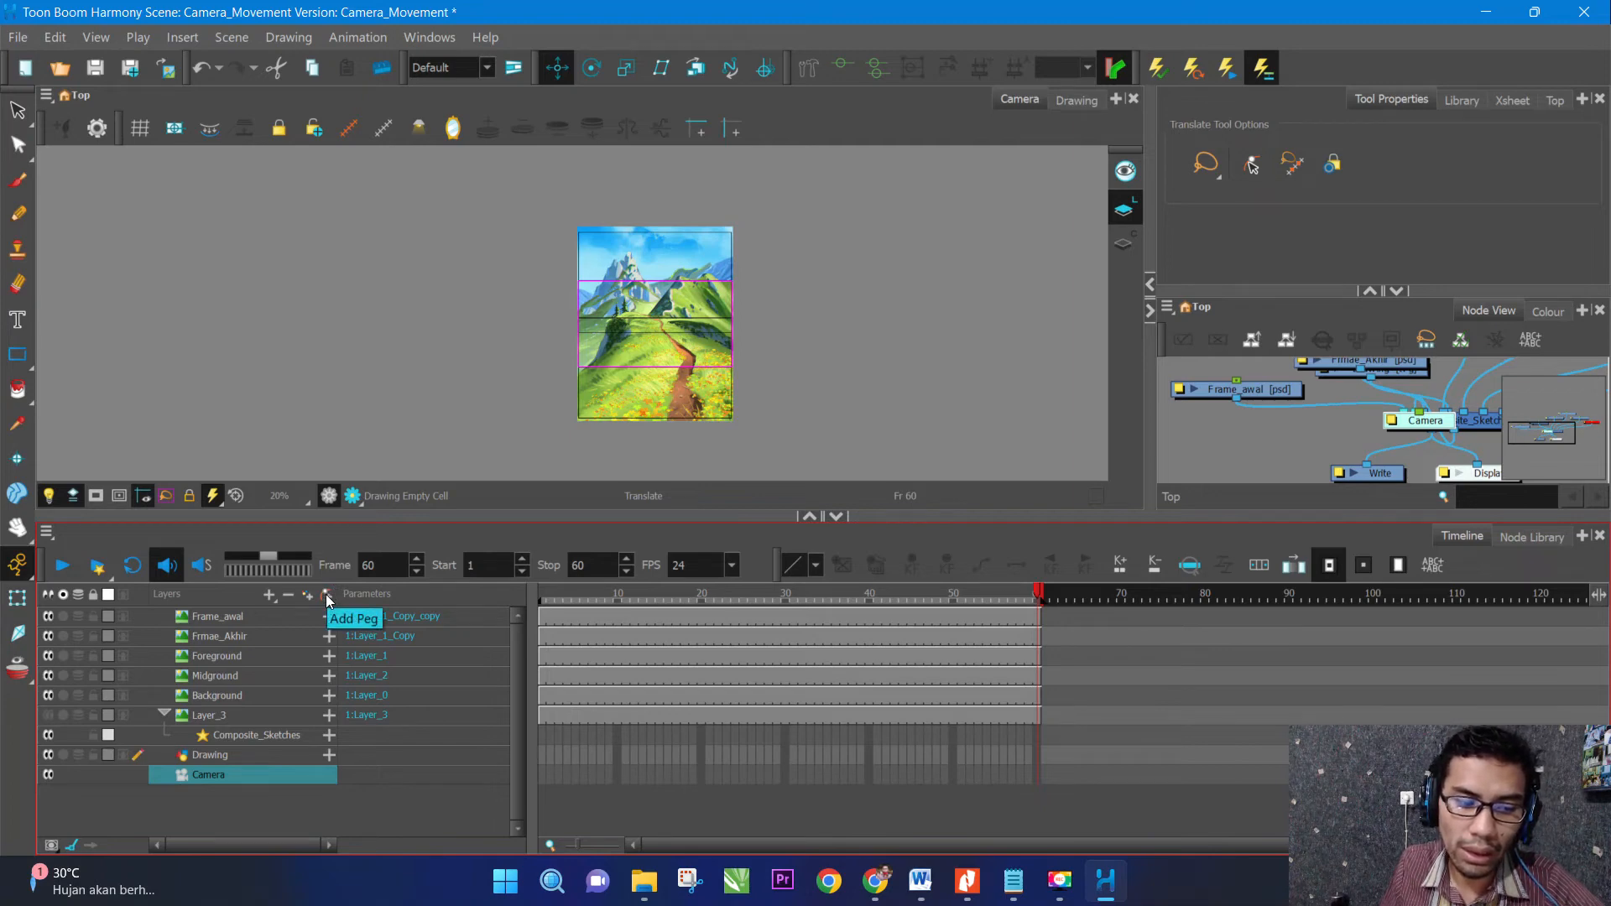
click(326, 598)
Select the Camera-P peg layer and go to its frame 1.
click(202, 778)
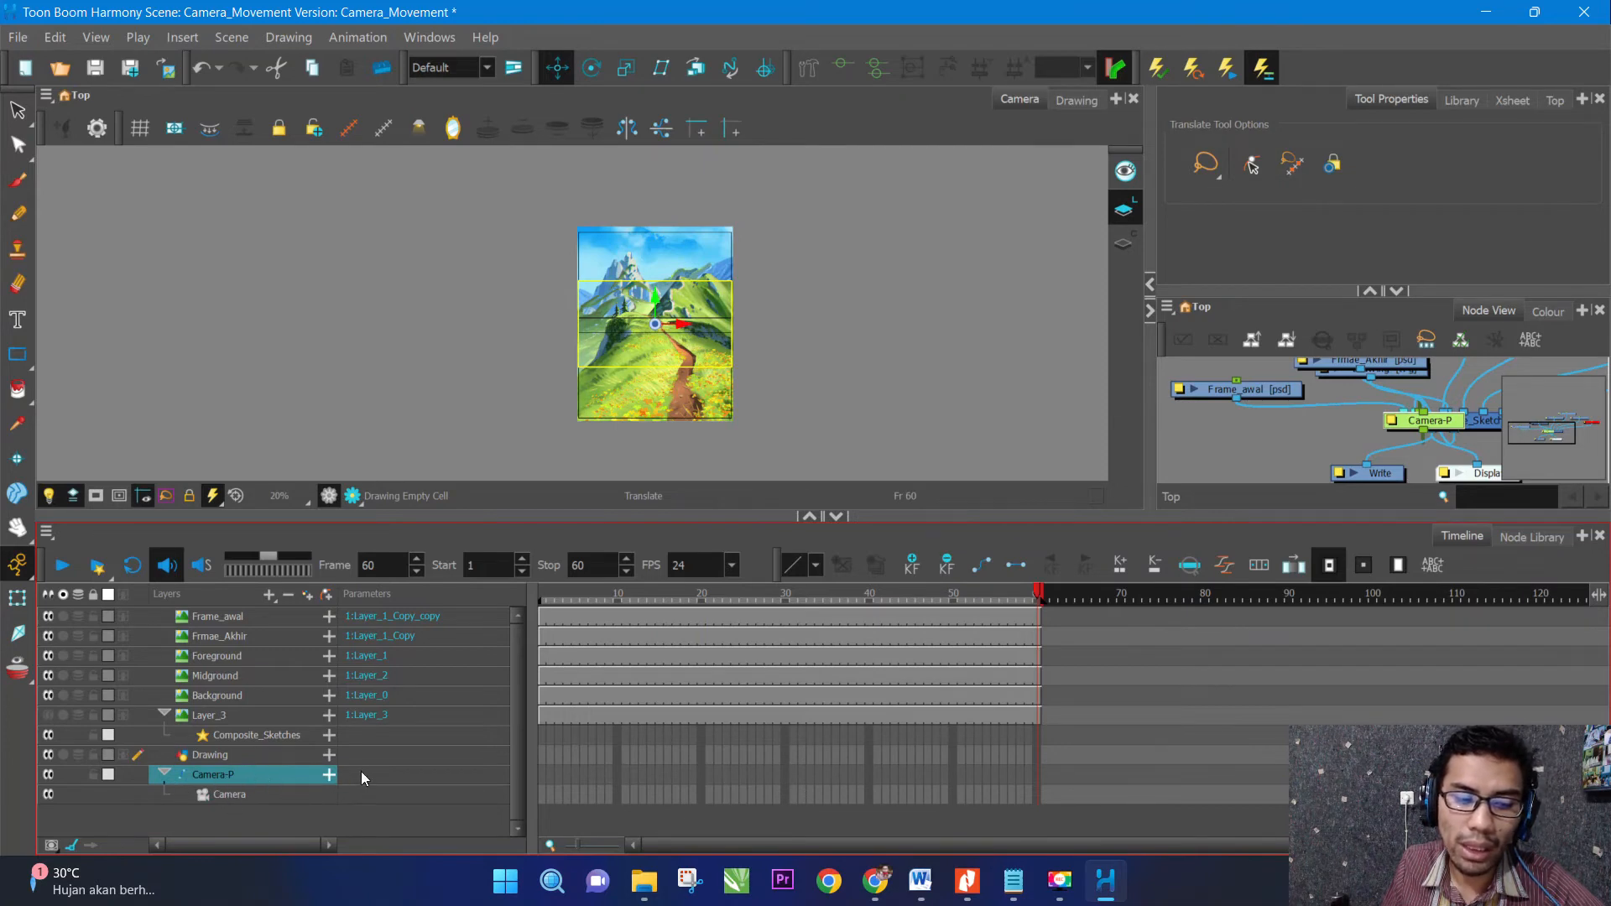
click(267, 793)
click(266, 779)
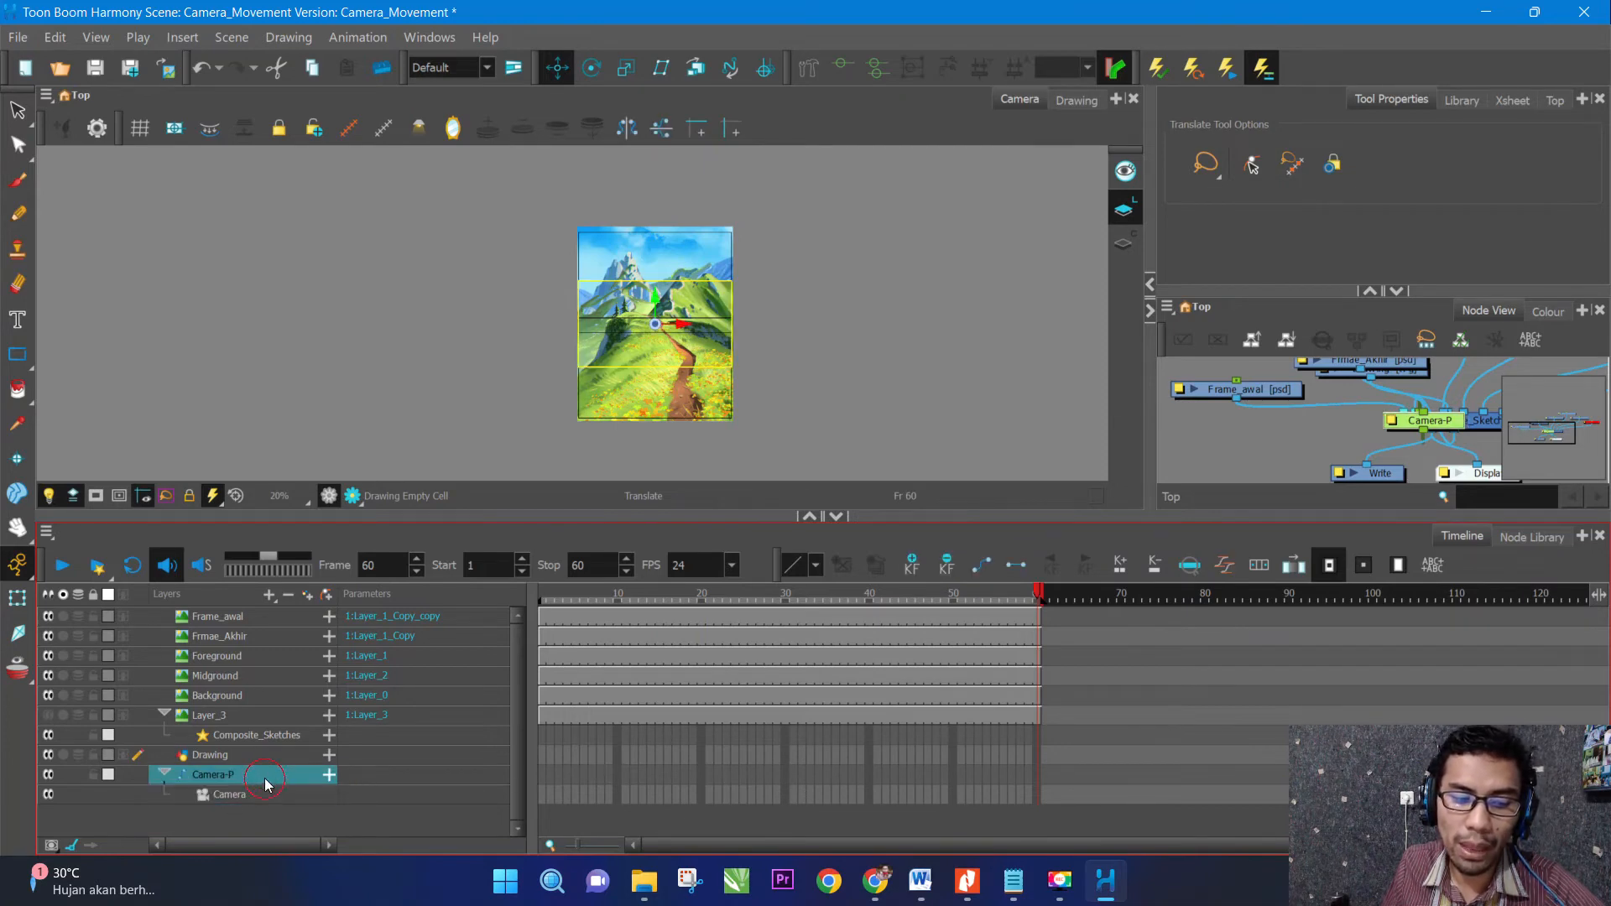
click(542, 773)
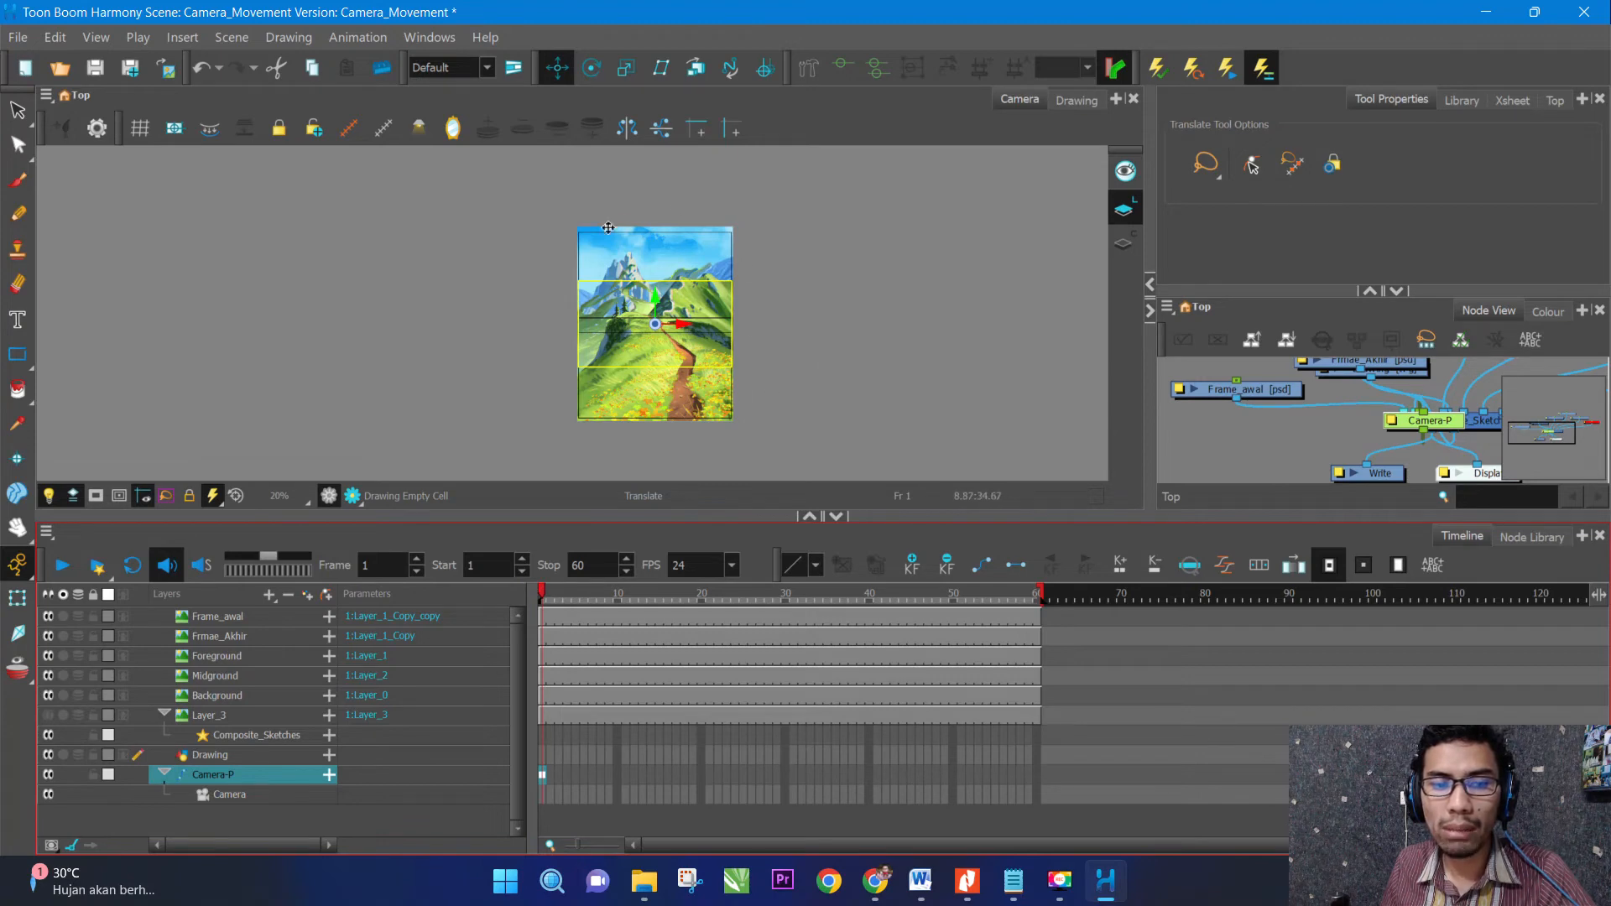
scroll(681, 412, up, 1)
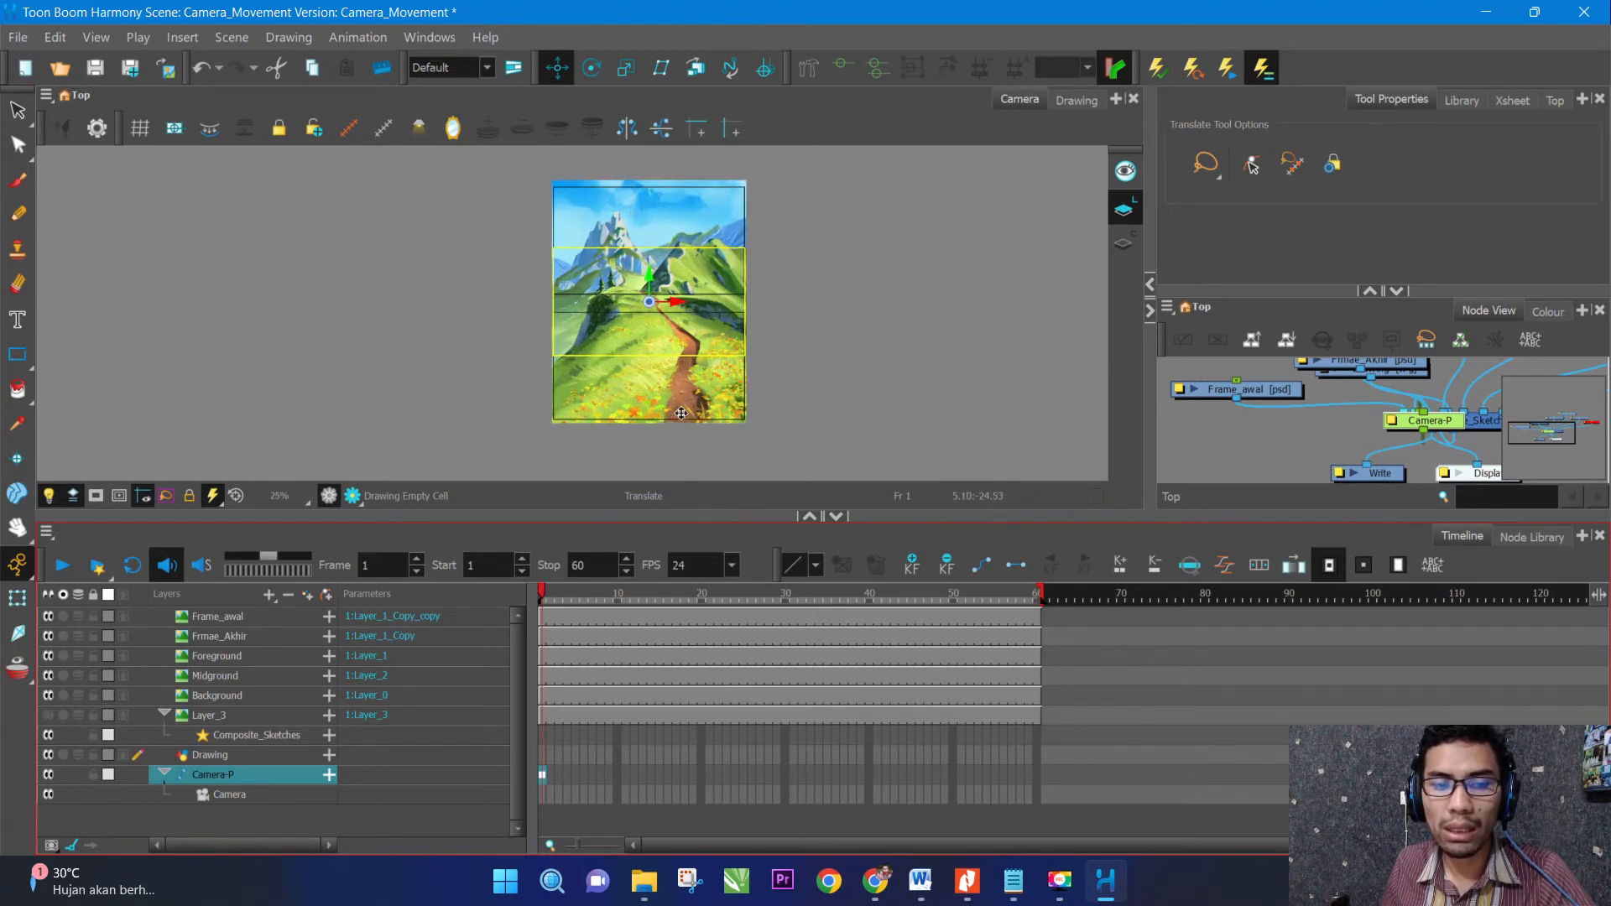
scroll(680, 413, up, 1)
scroll(680, 413, down, 1)
scroll(701, 378, up, 1)
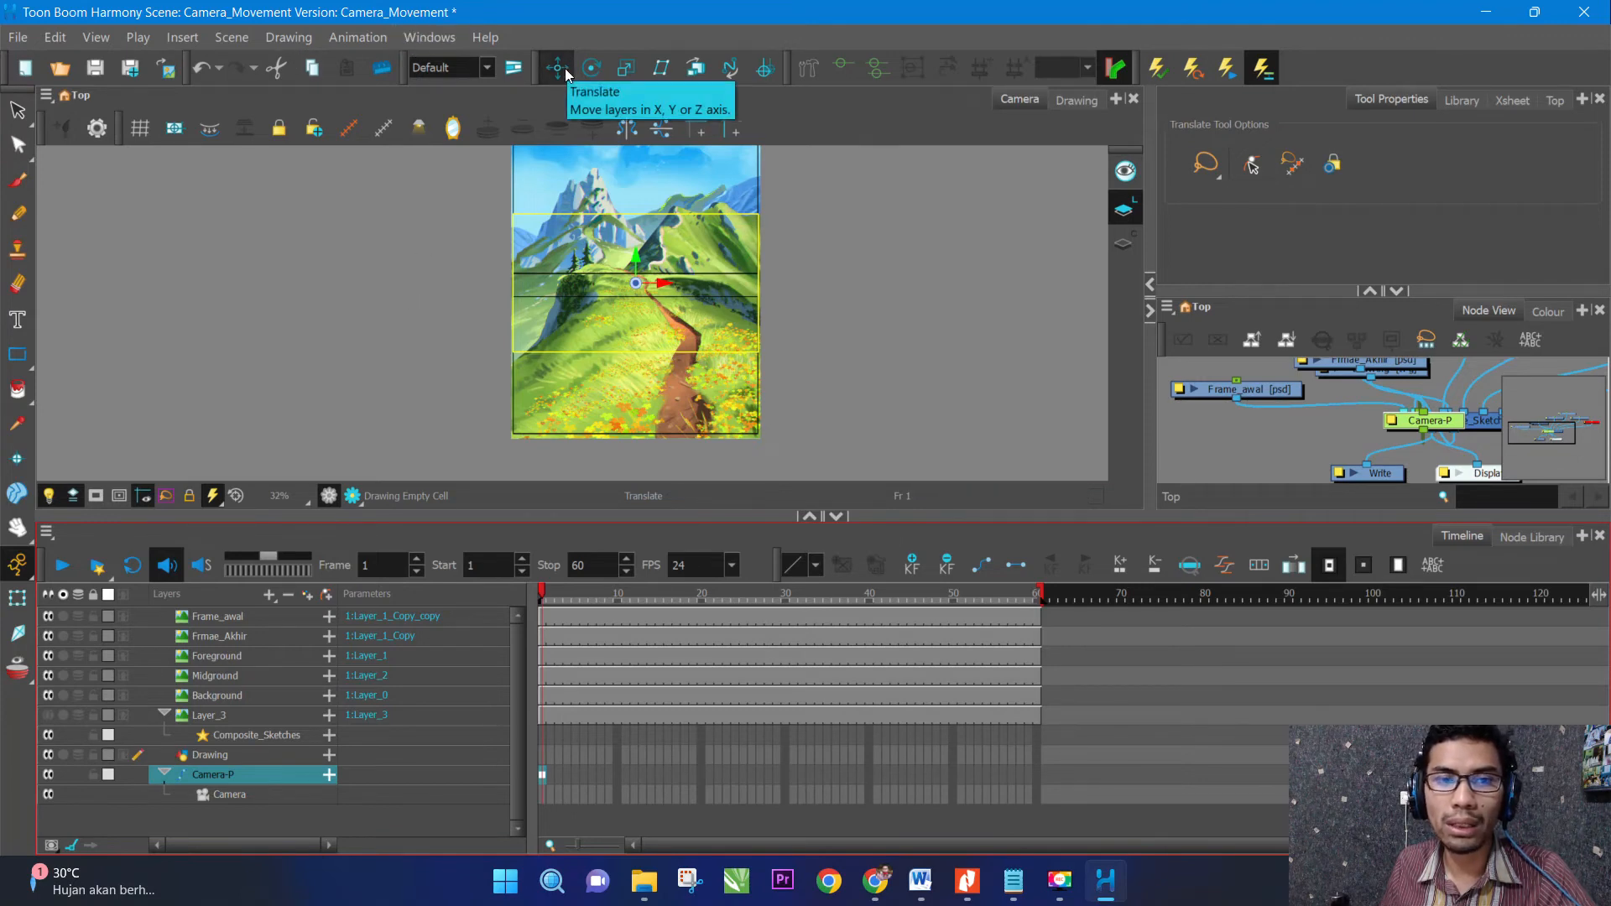
click(429, 38)
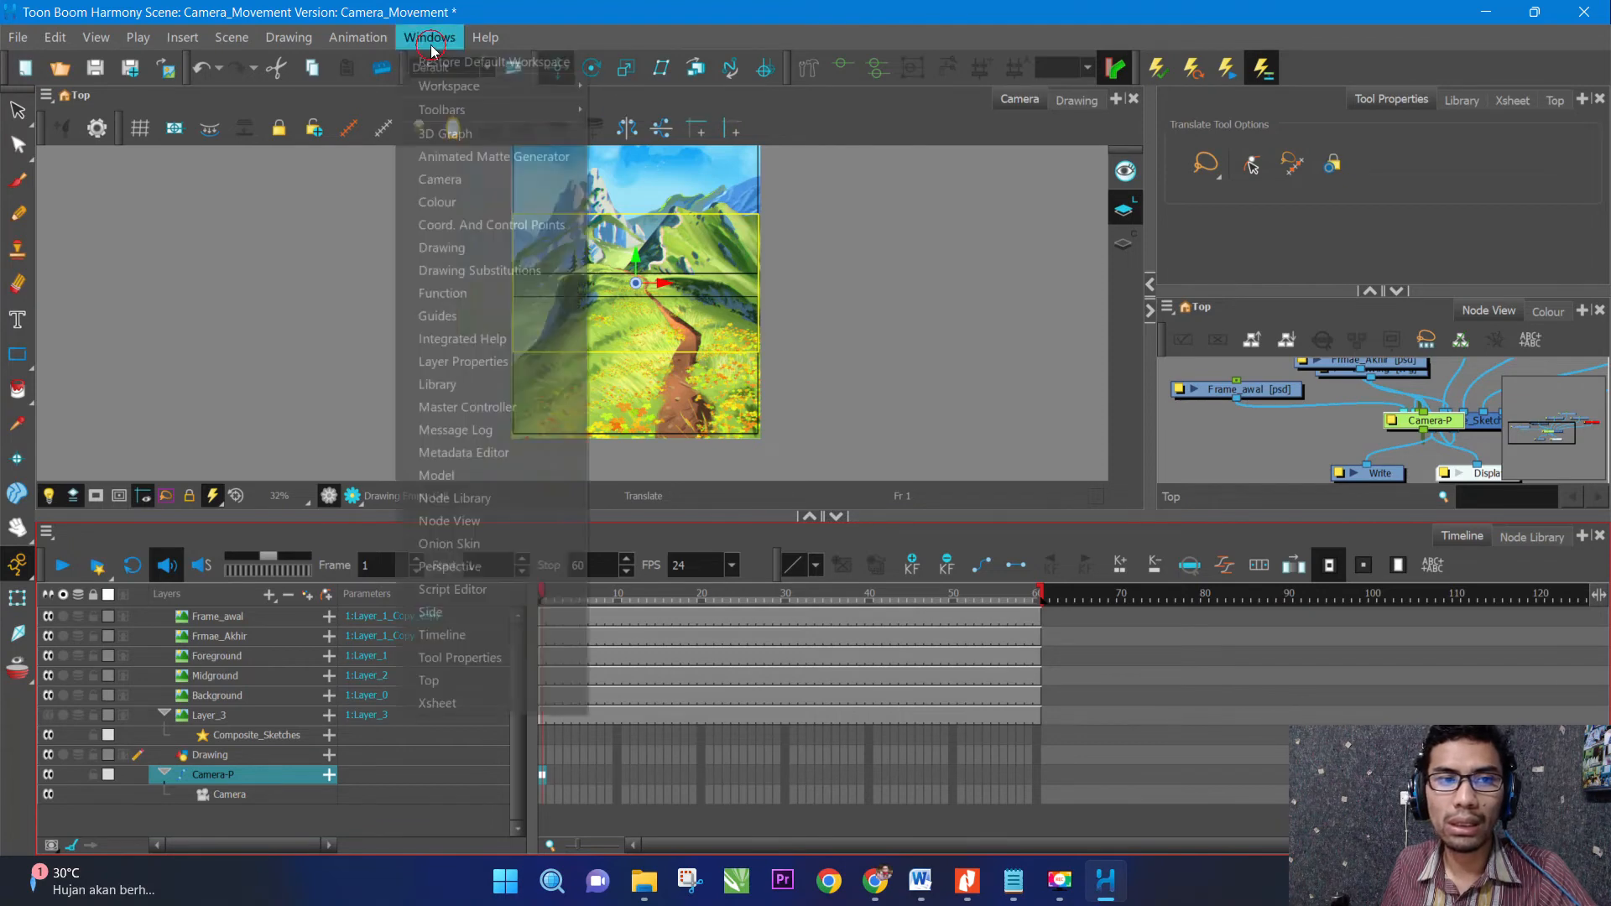
mouse_move(485, 38)
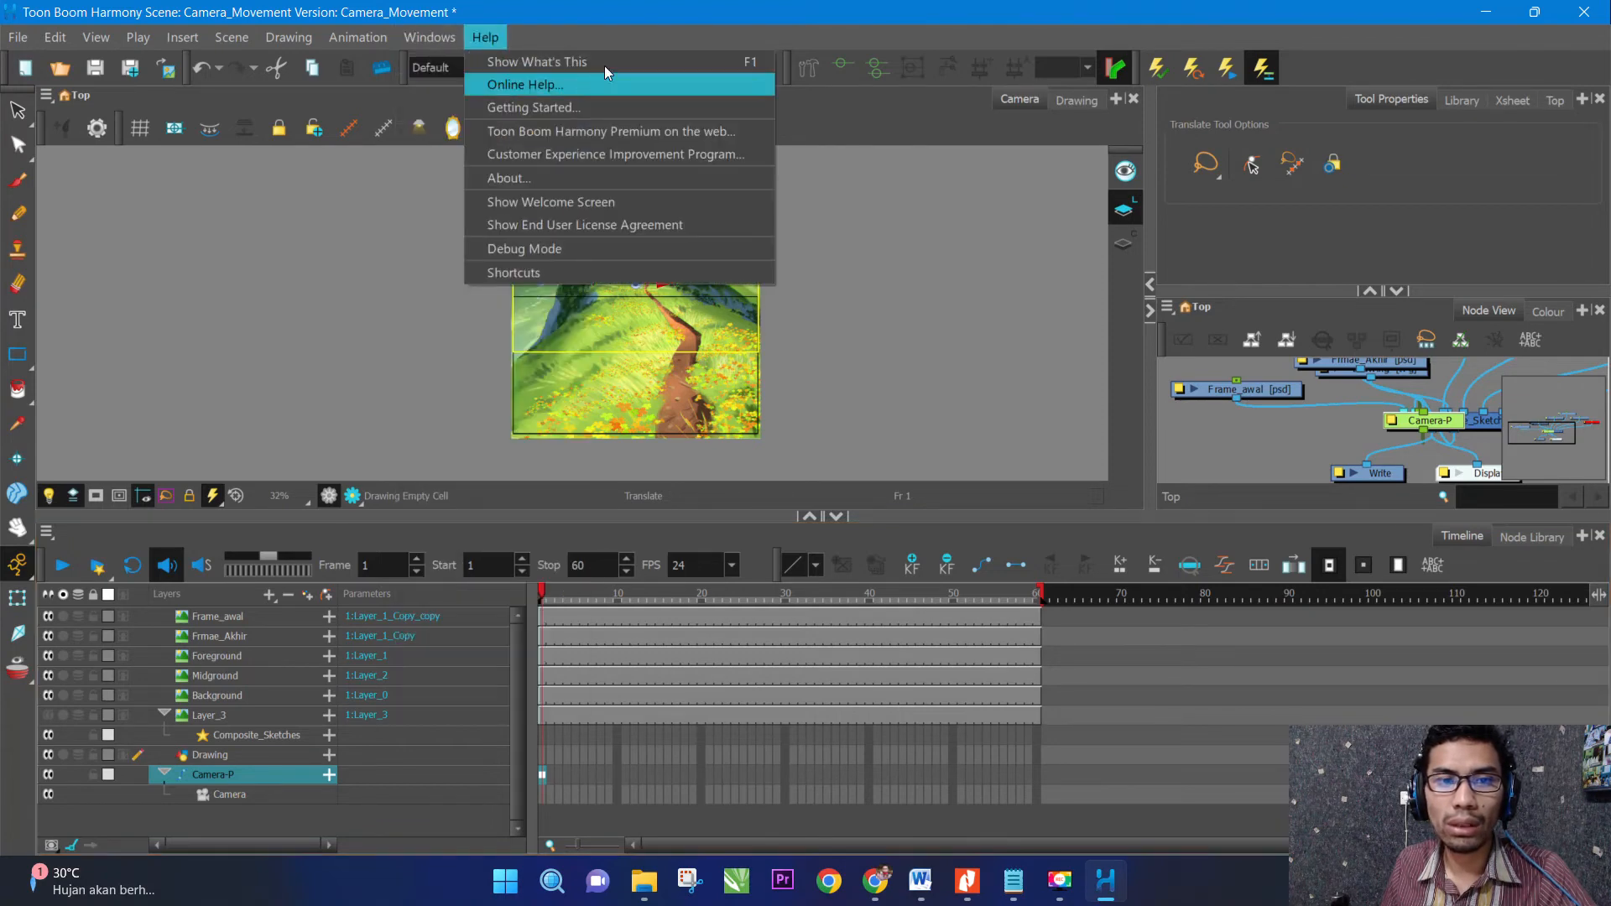
click(914, 133)
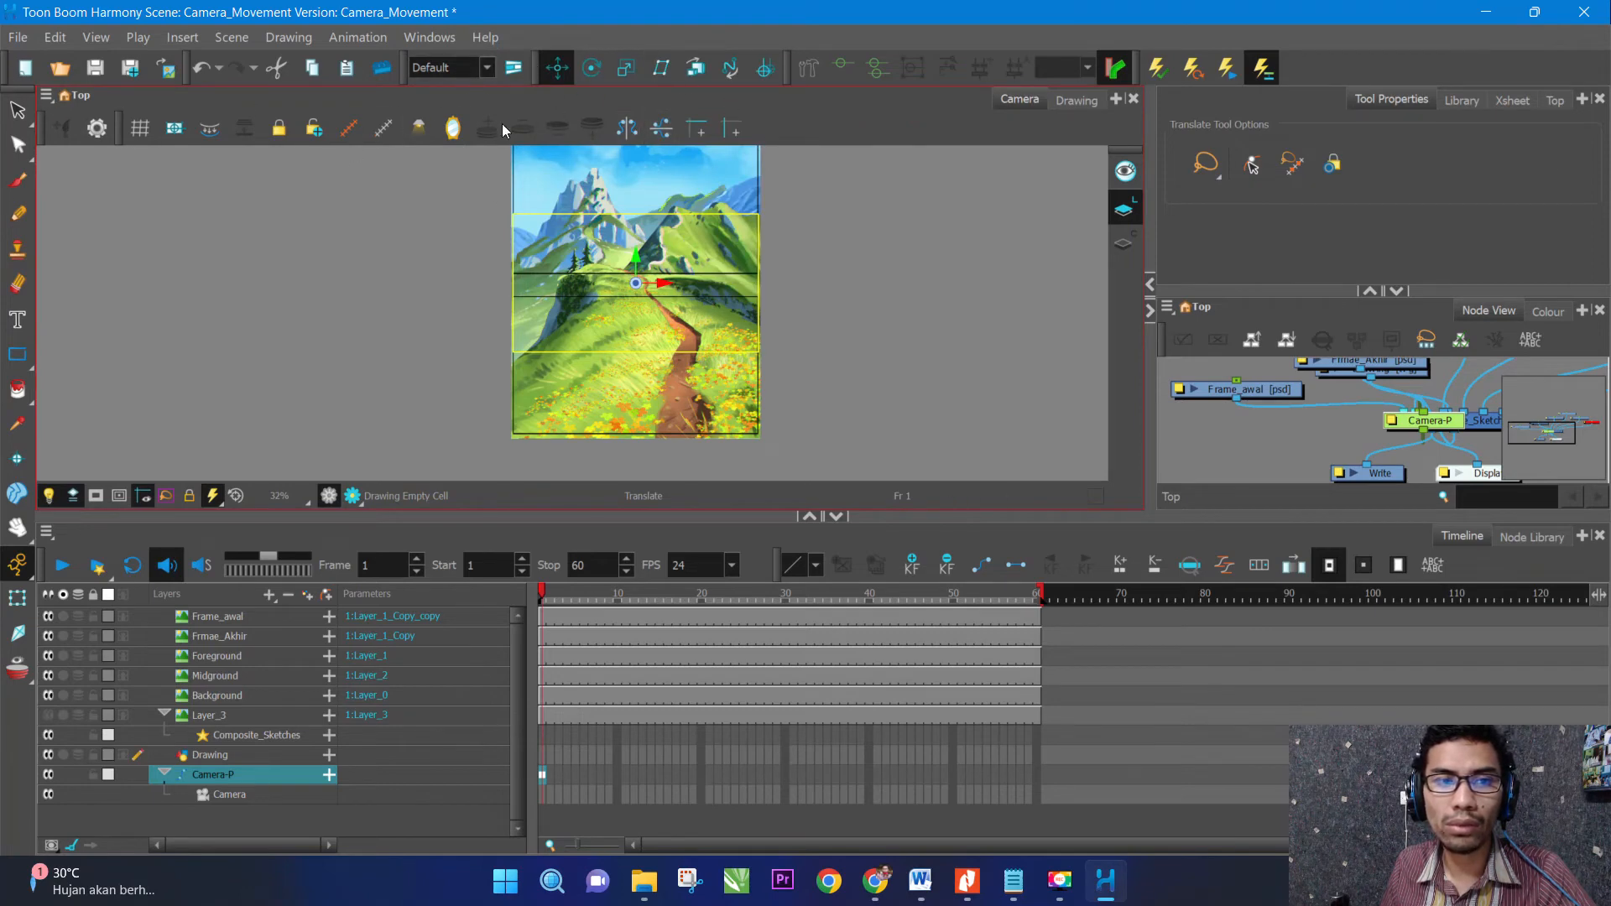
click(439, 49)
mouse_move(462, 117)
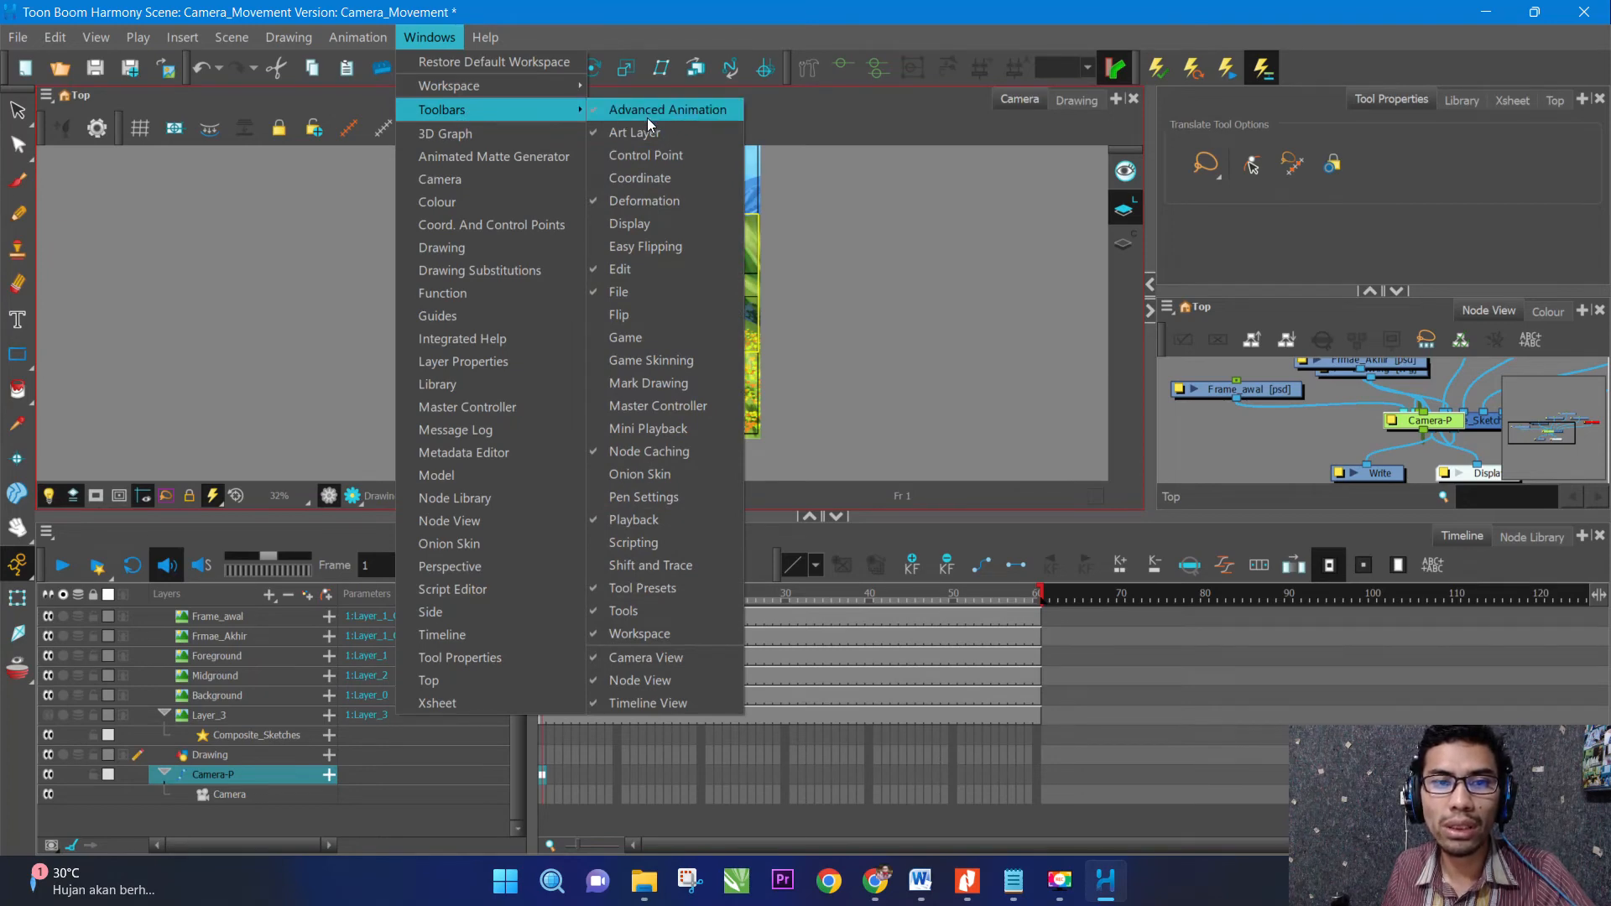
click(858, 181)
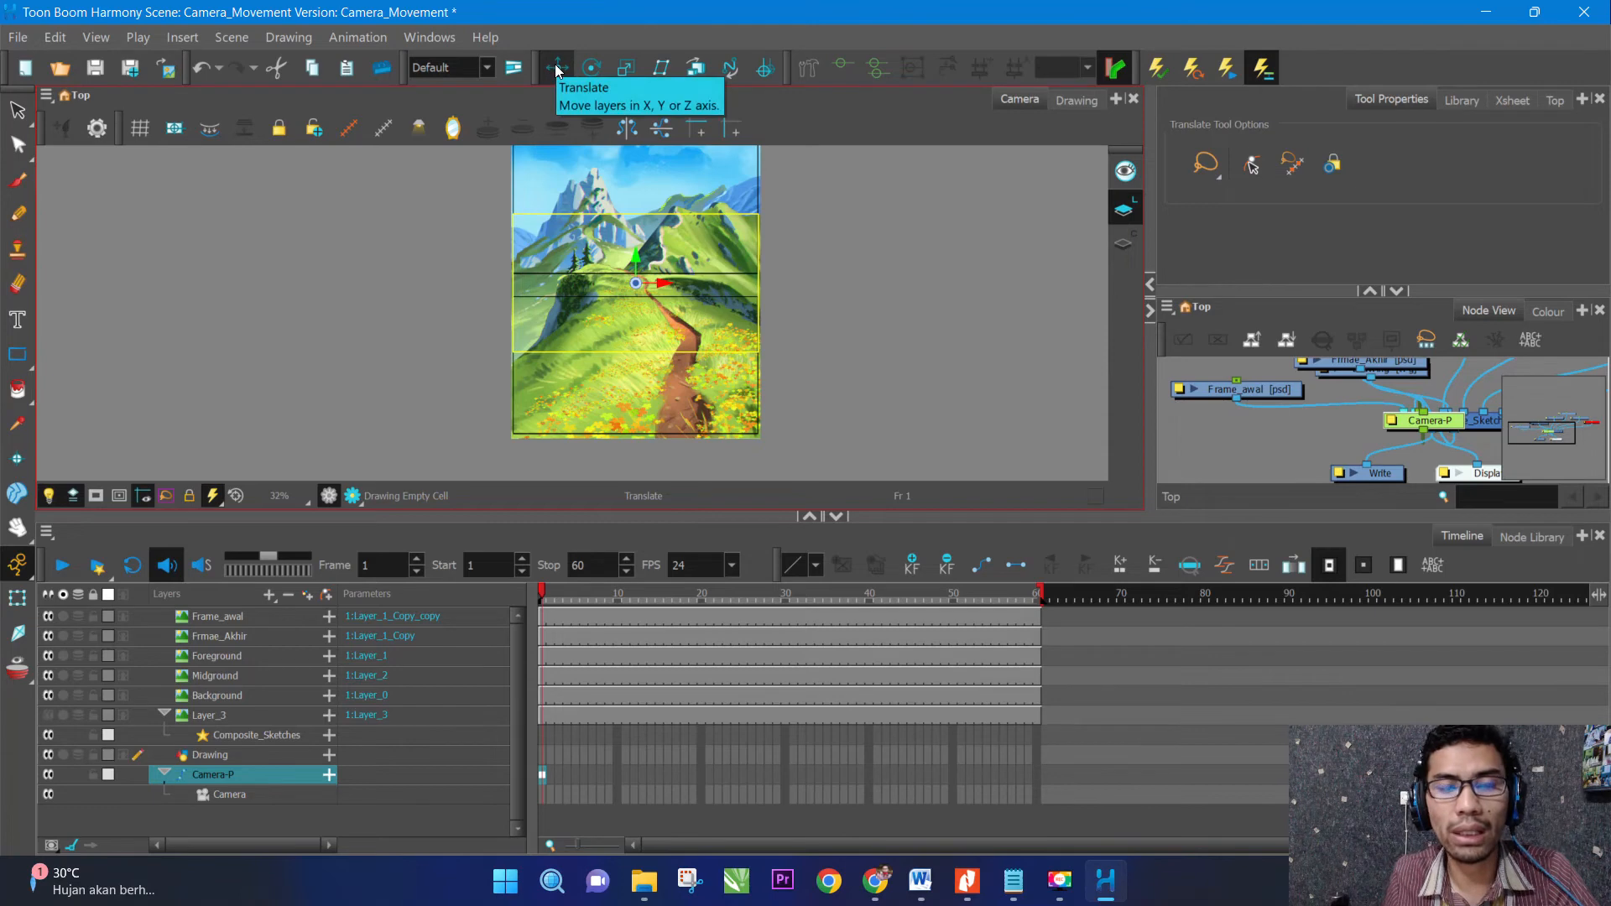
At frame 1, translate the Camera-P peg straight down until the camera frame matches the lower black outline over the flower field.
scroll(860, 388, down, 1)
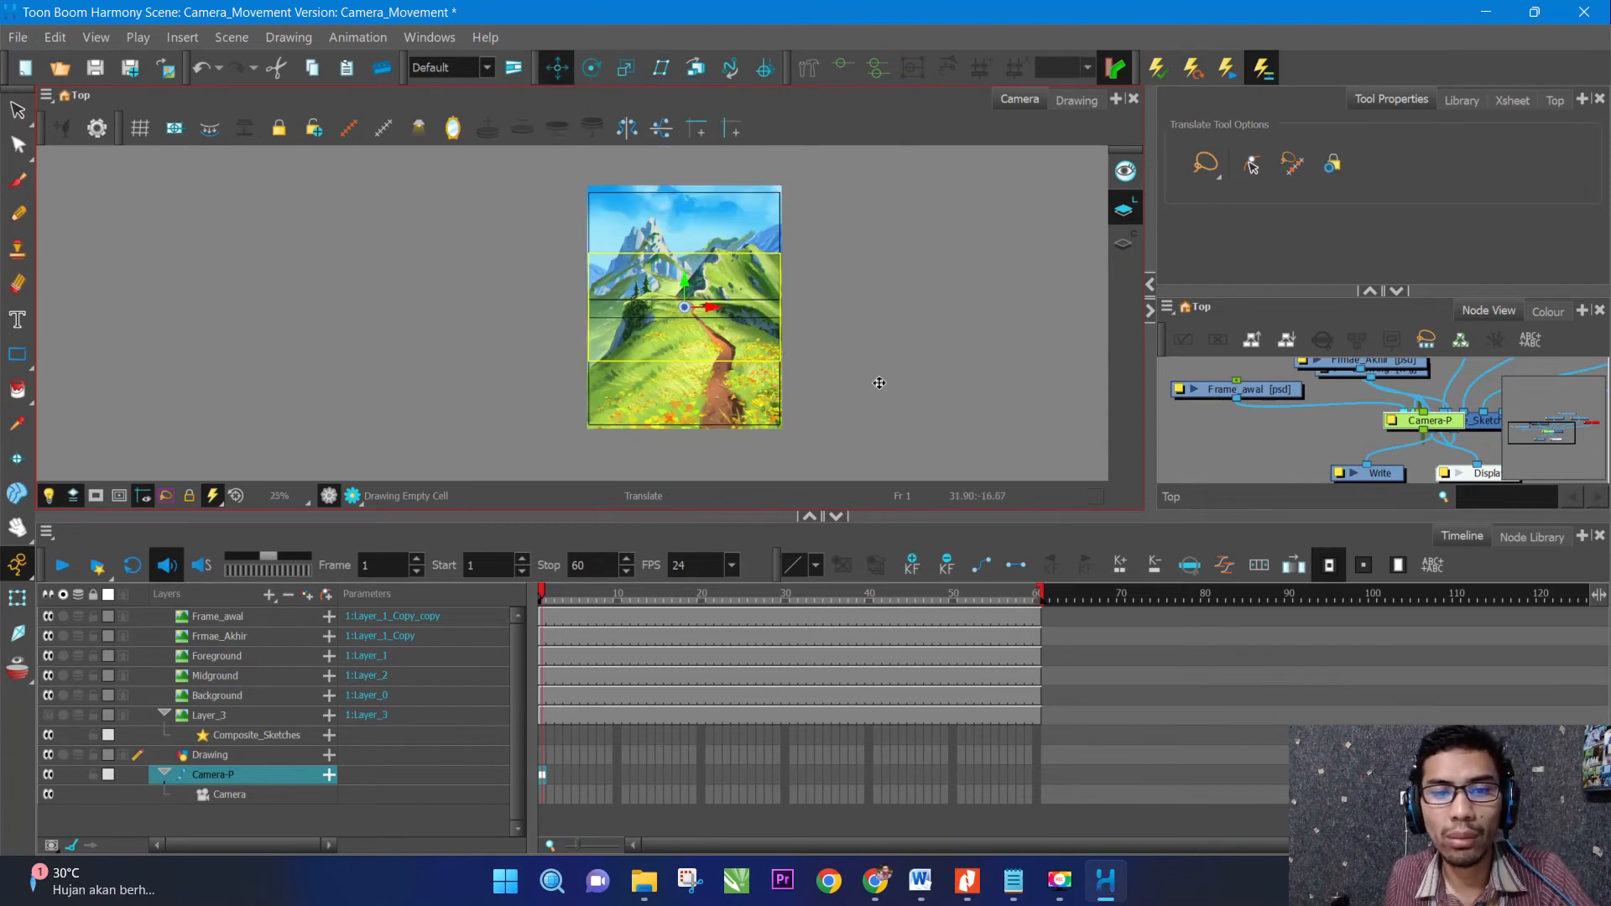
scroll(879, 383, up, 1)
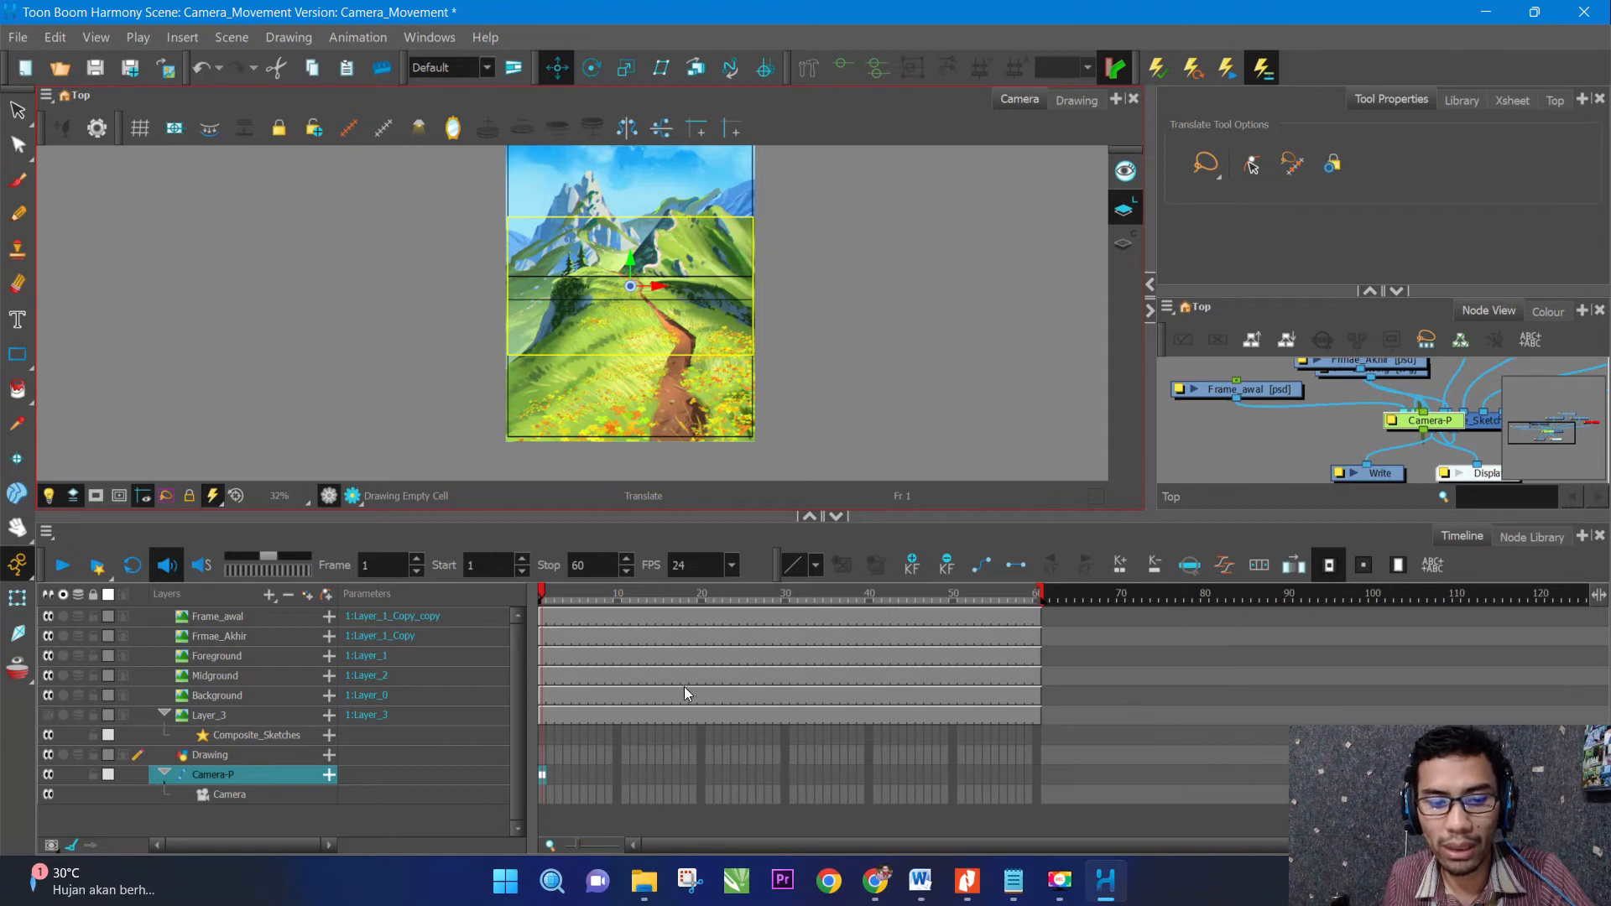
click(541, 776)
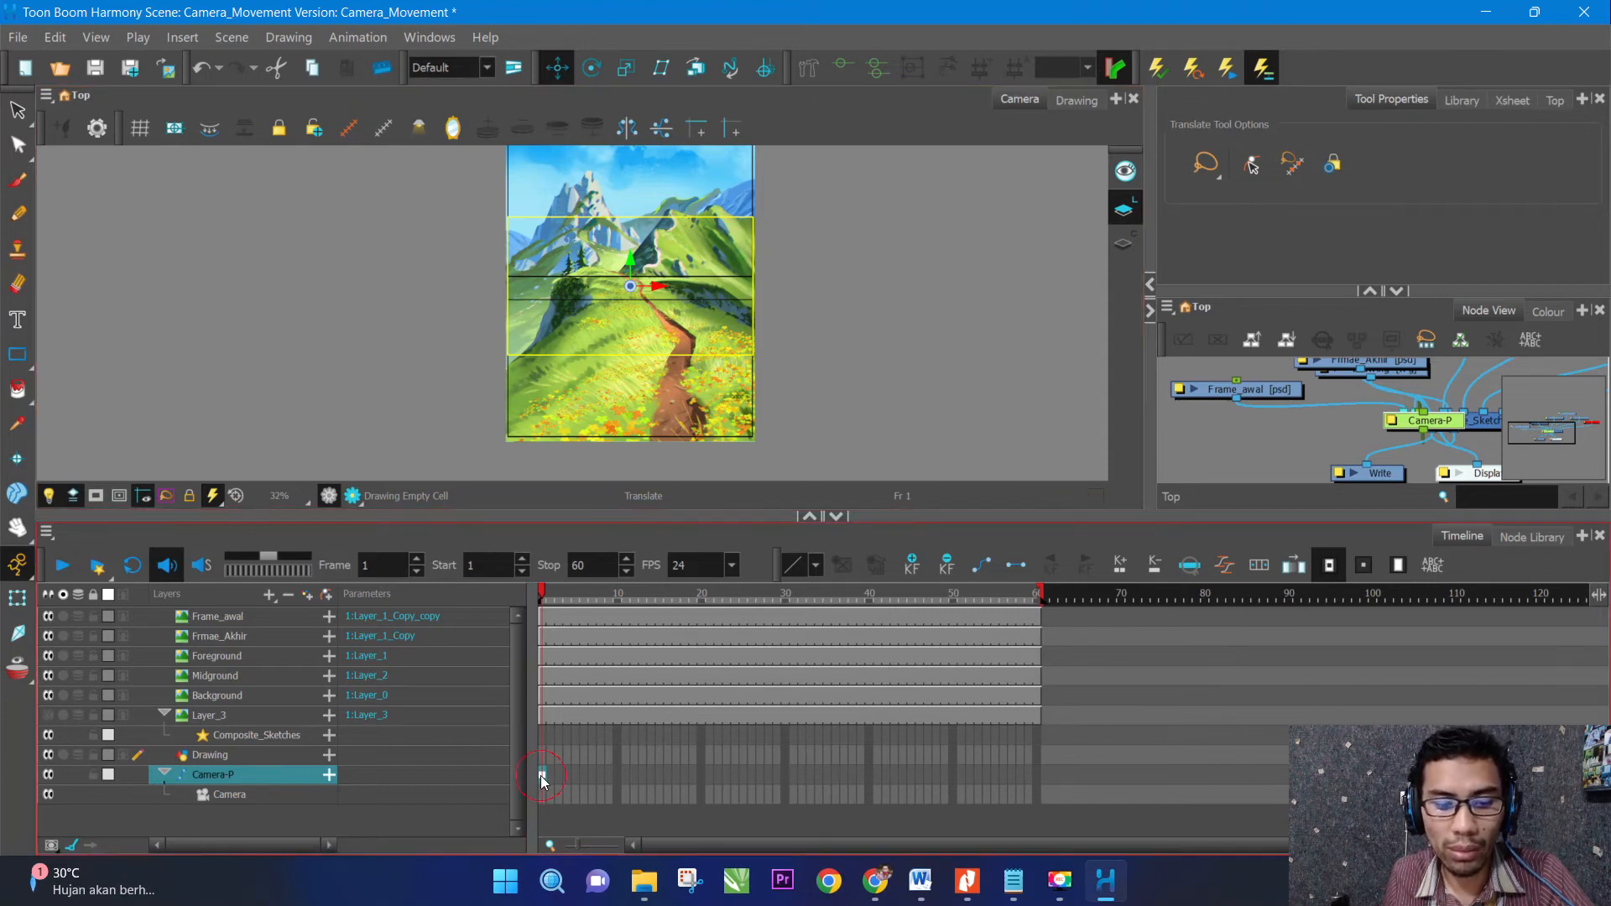
scroll(812, 396, down, 1)
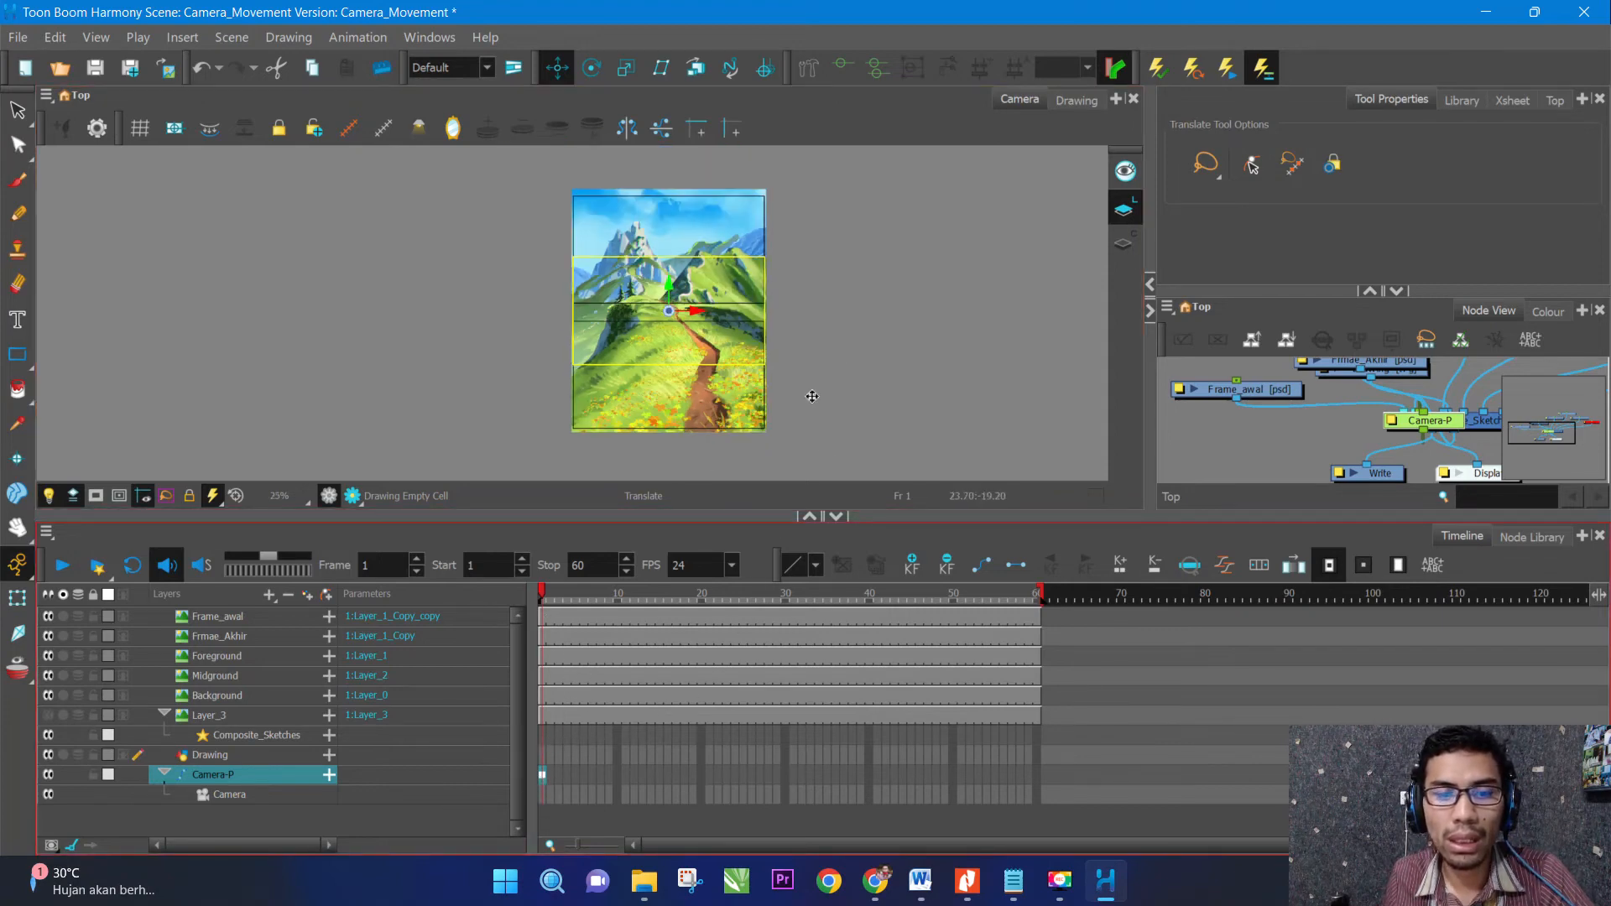
scroll(773, 385, up, 1)
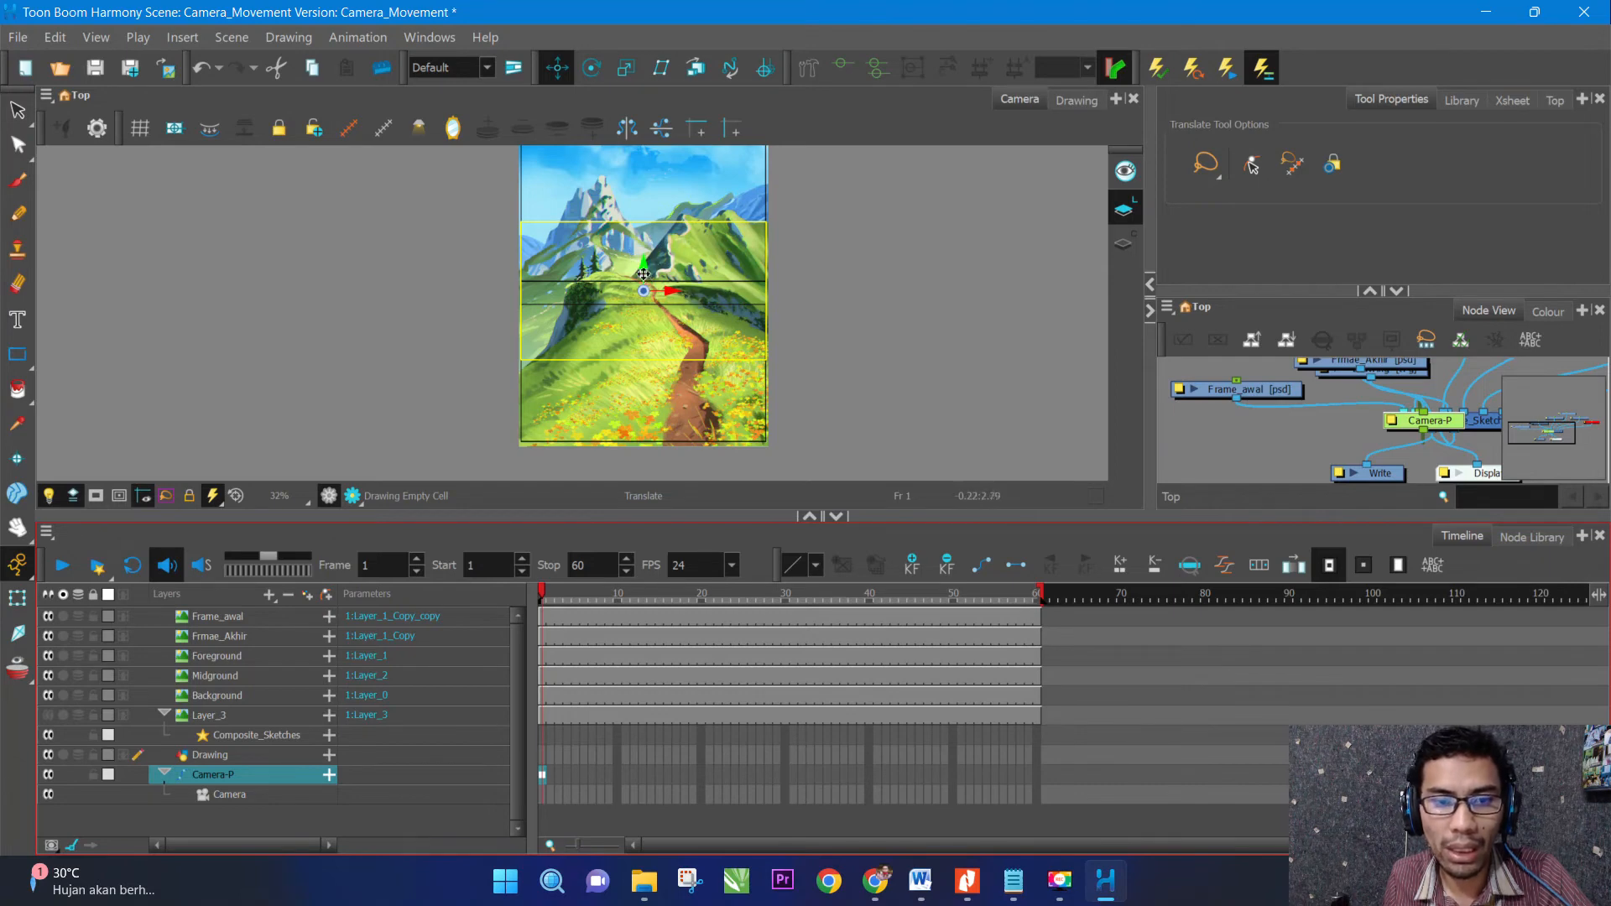
click(643, 265)
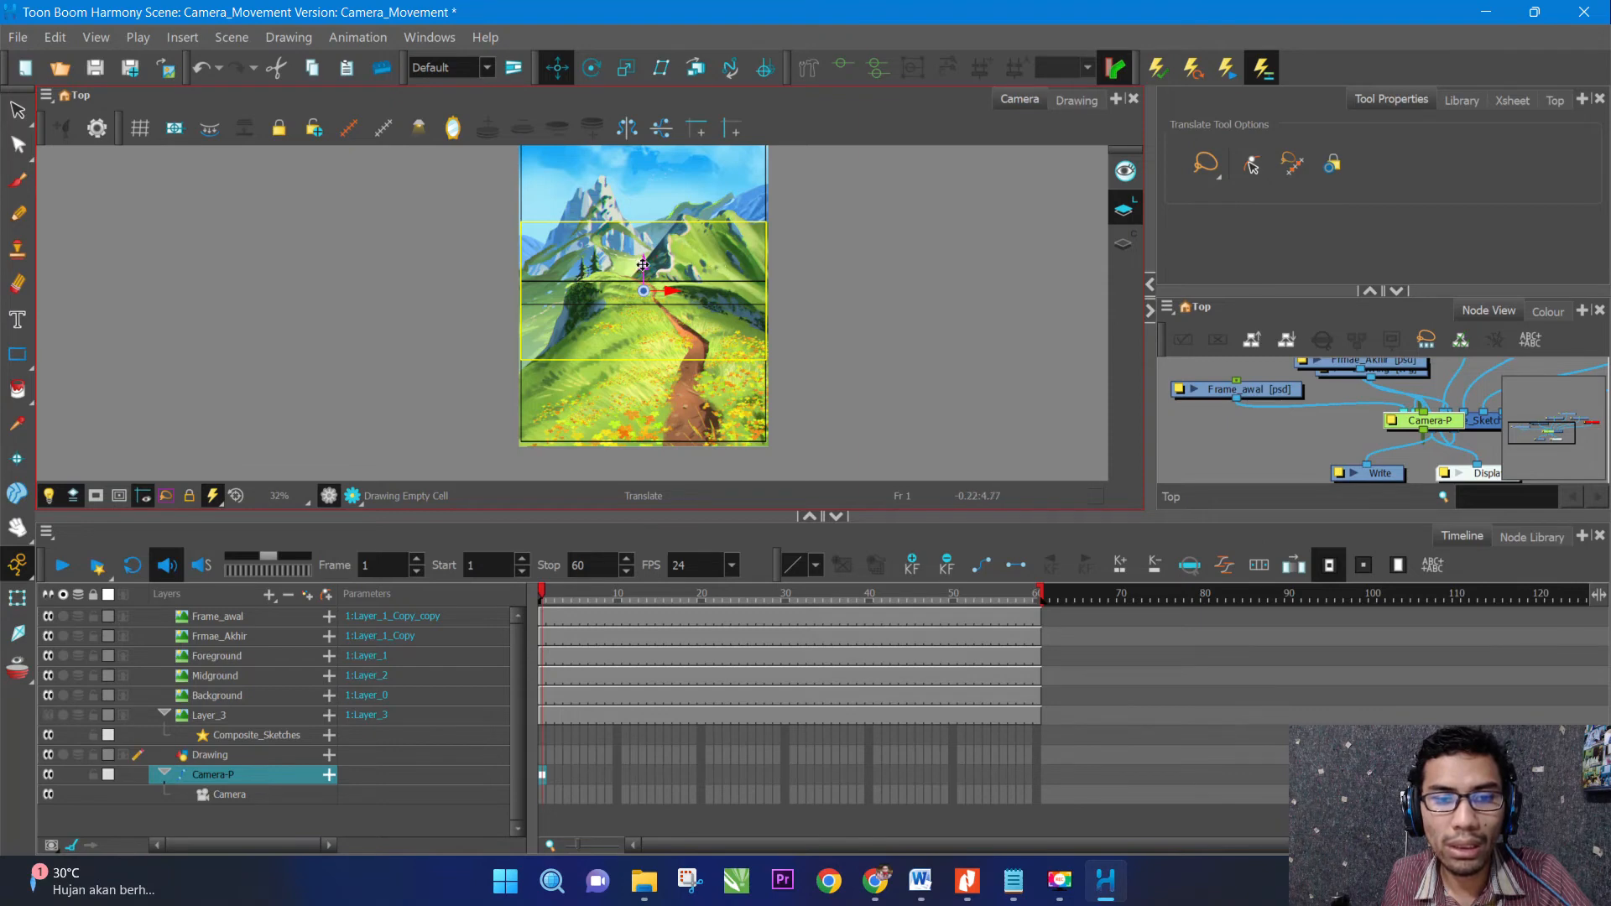
drag(643, 265, 664, 346)
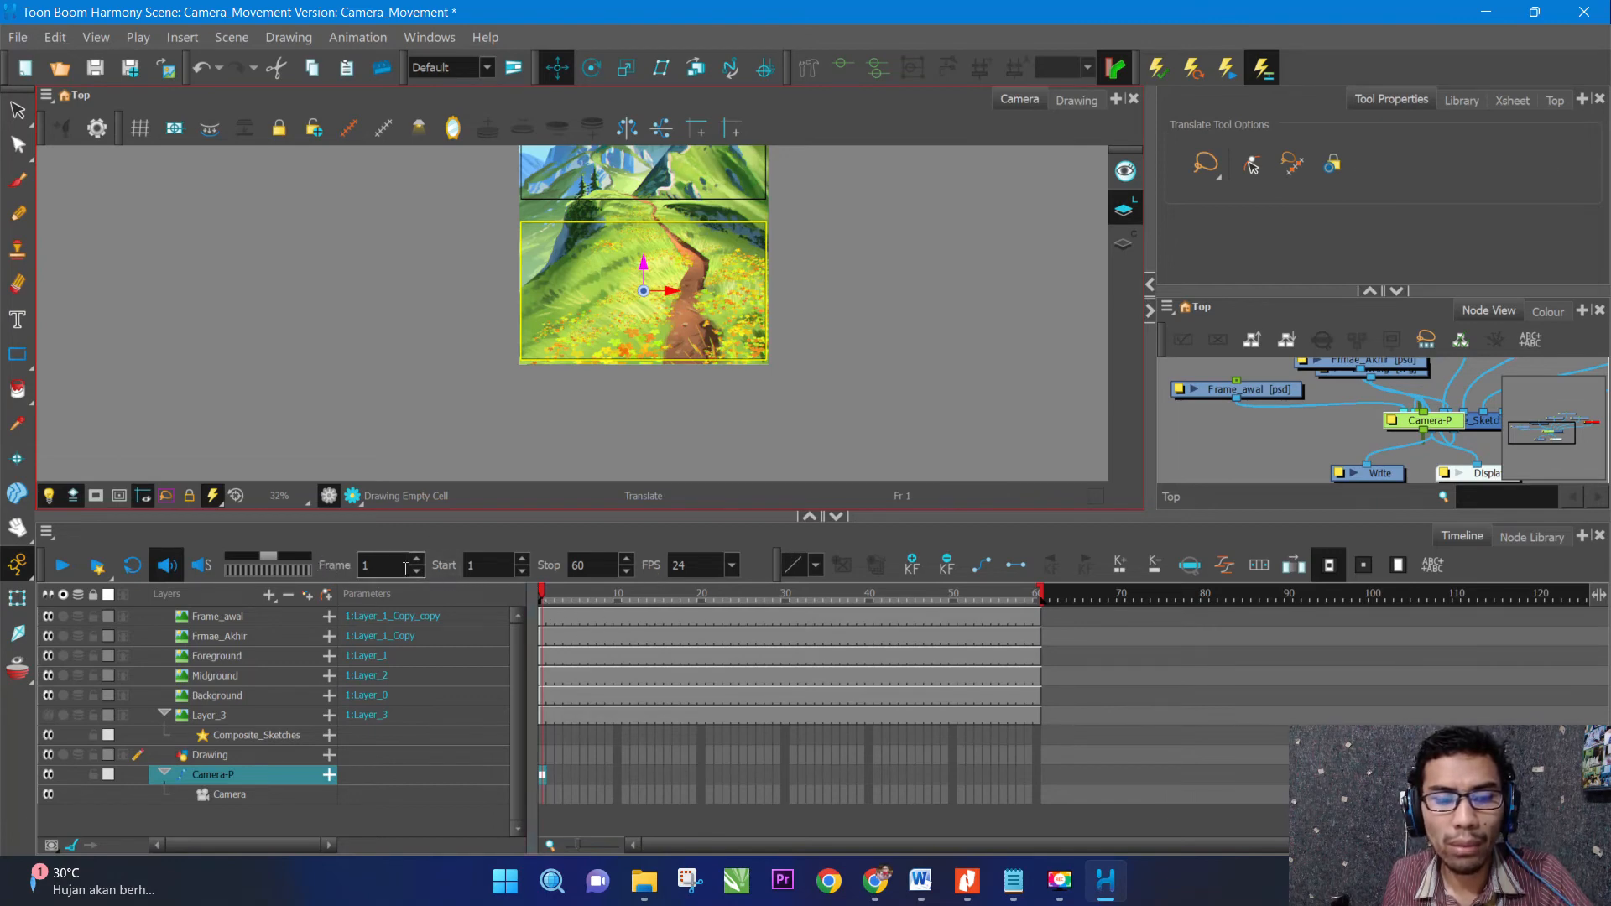
At frame 60, translate the Camera-P peg straight up until the camera frame matches the upper black outline over the mountains.
drag(543, 597, 1095, 643)
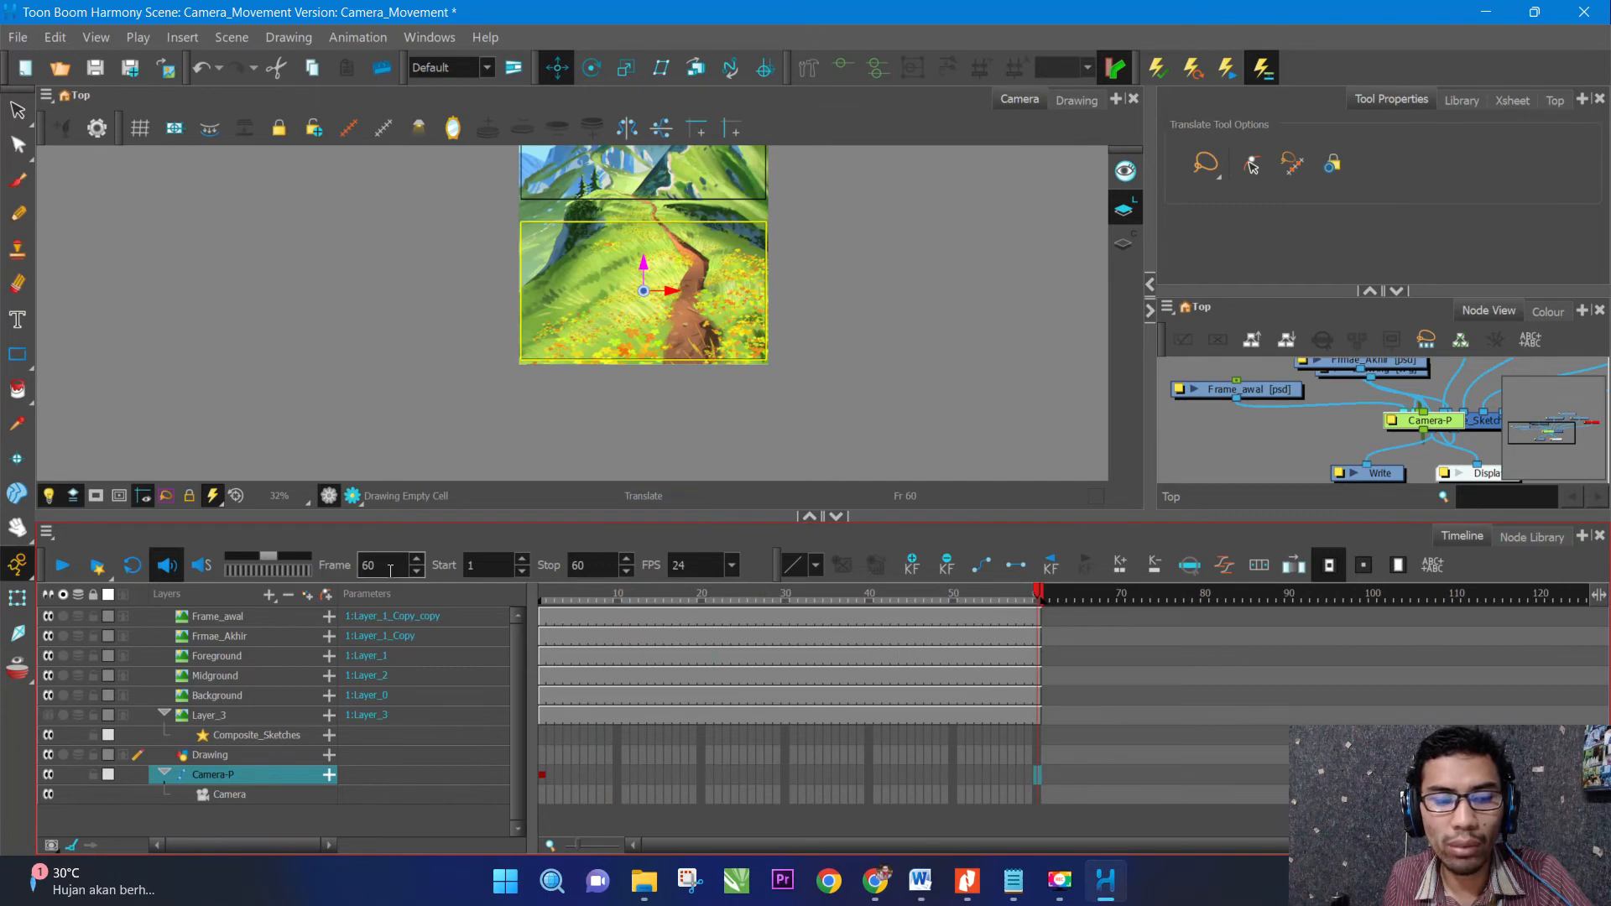
key(comma)
key(comma)
key(comma)
key(comma)
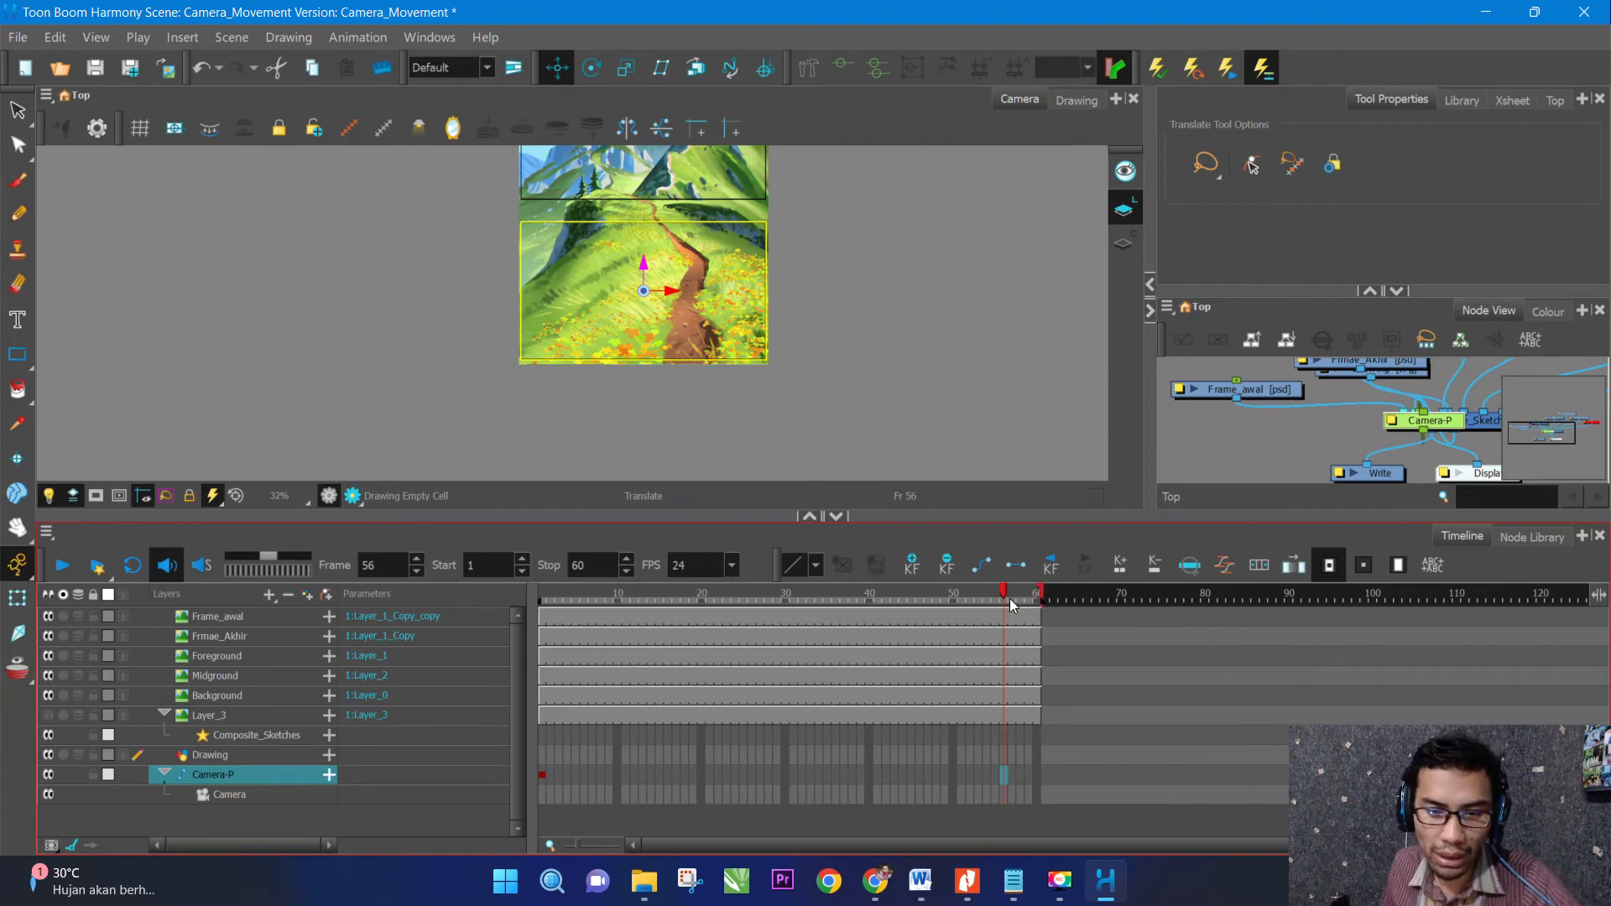
drag(1007, 598, 1069, 597)
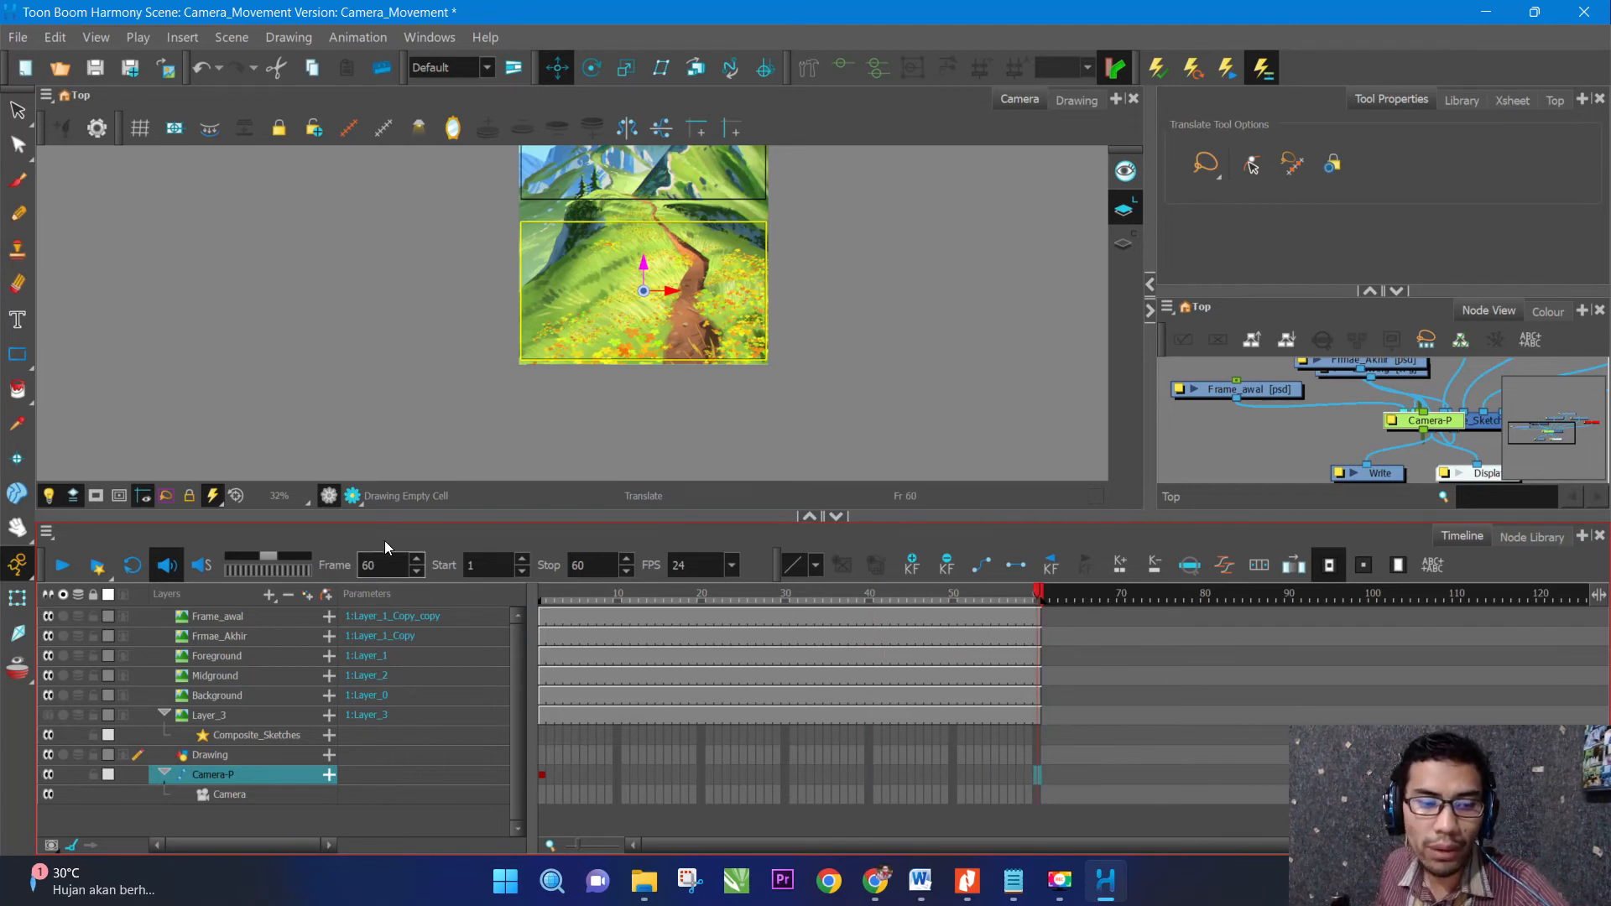
scroll(933, 333, down, 1)
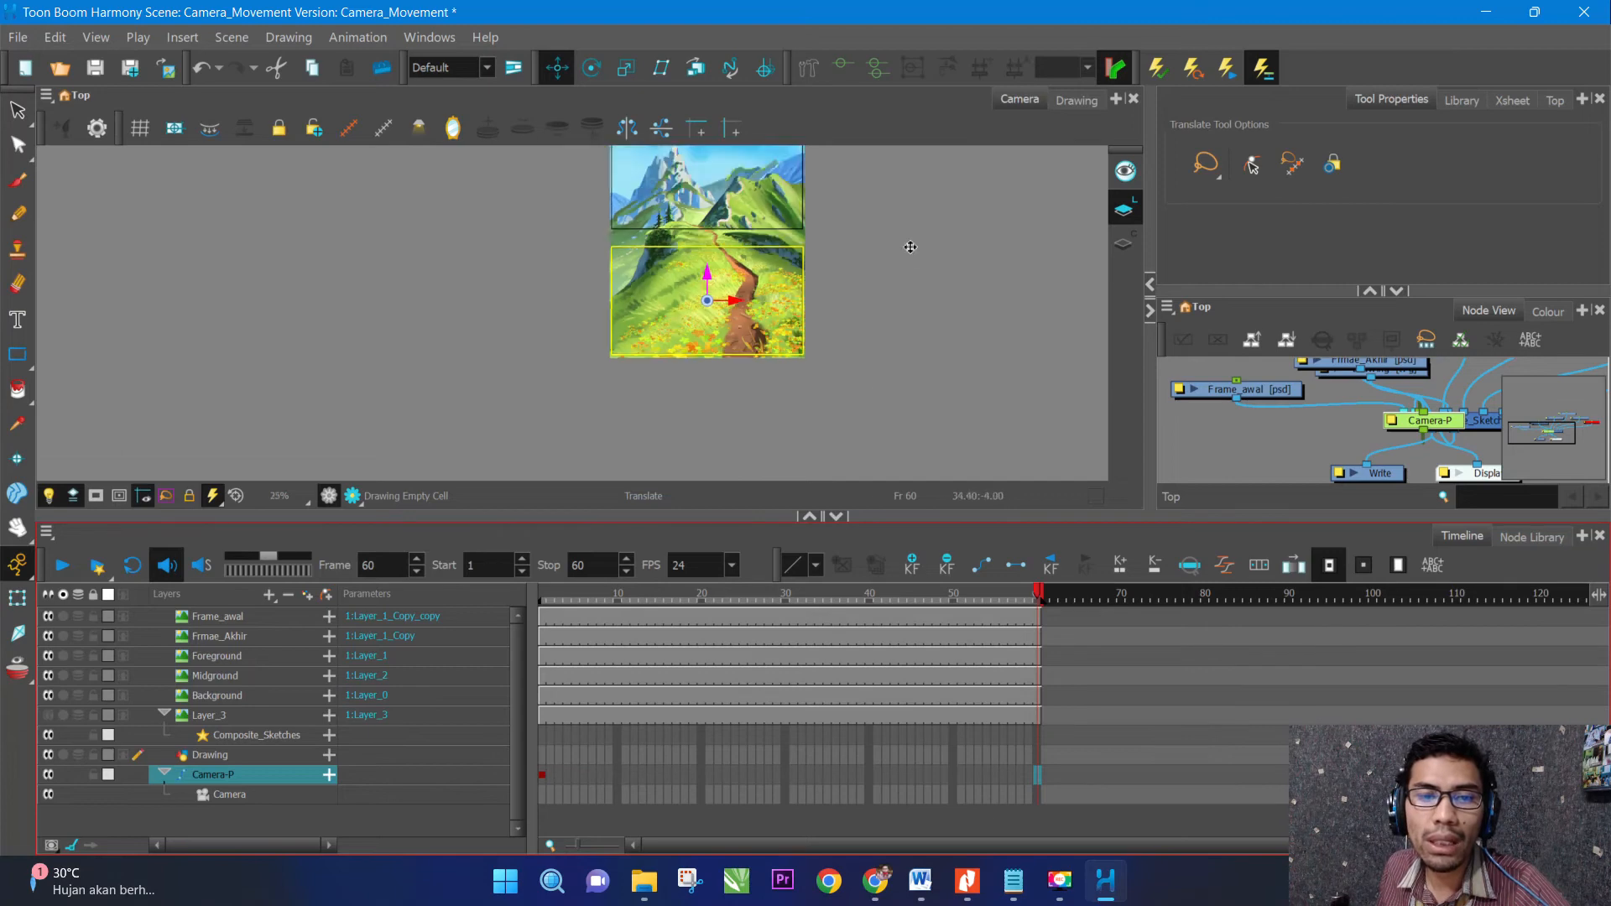
scroll(910, 246, up, 2)
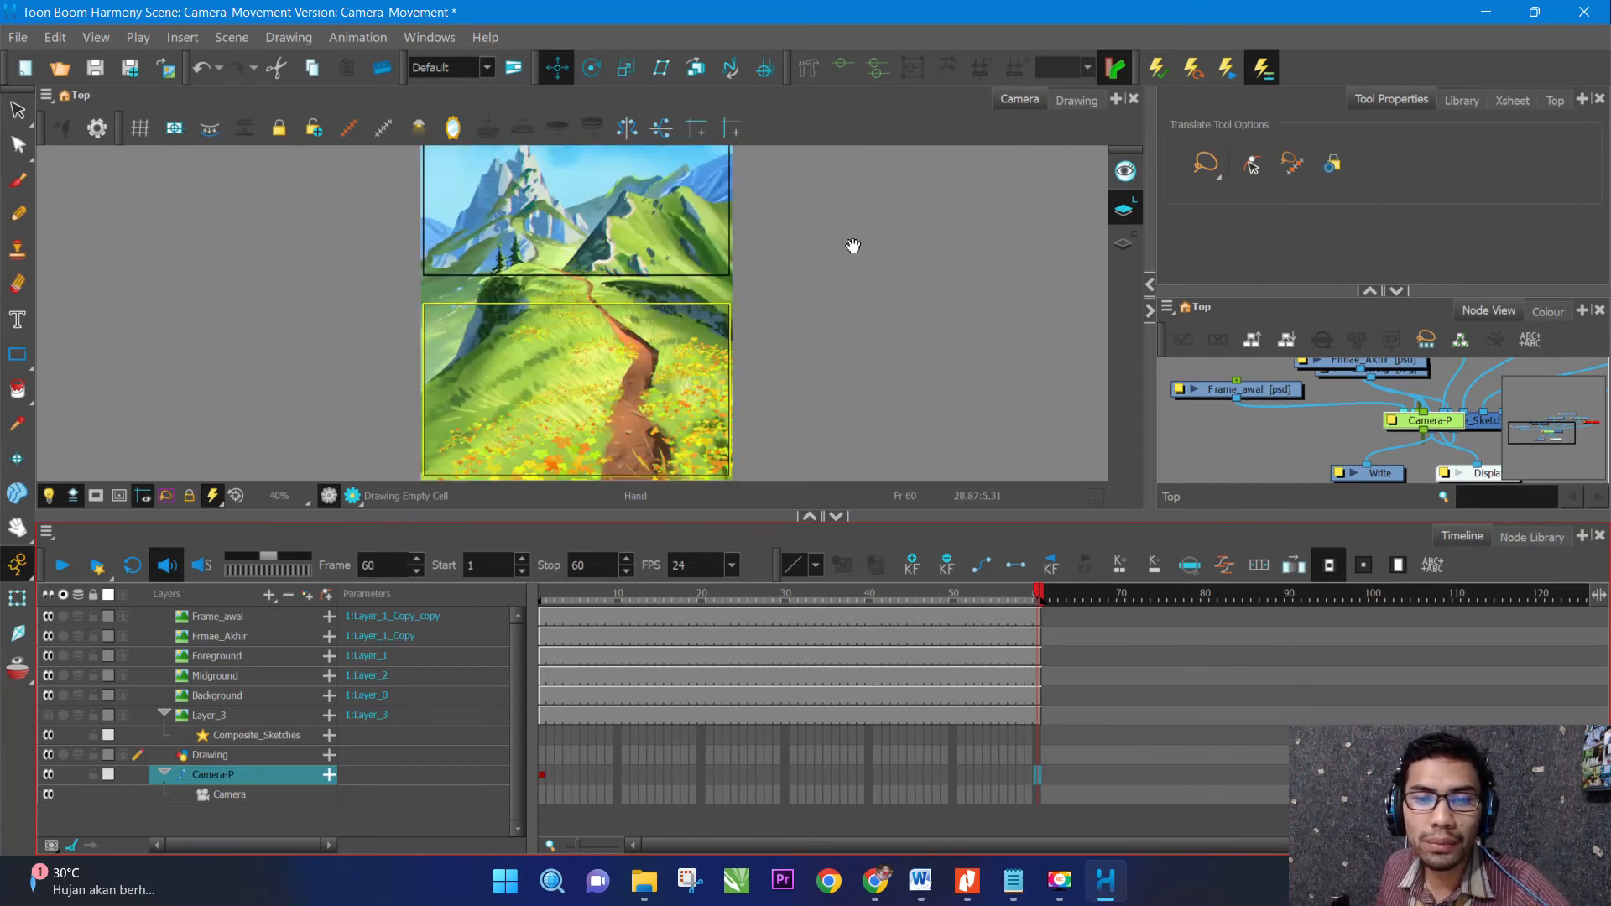
drag(853, 244, 878, 276)
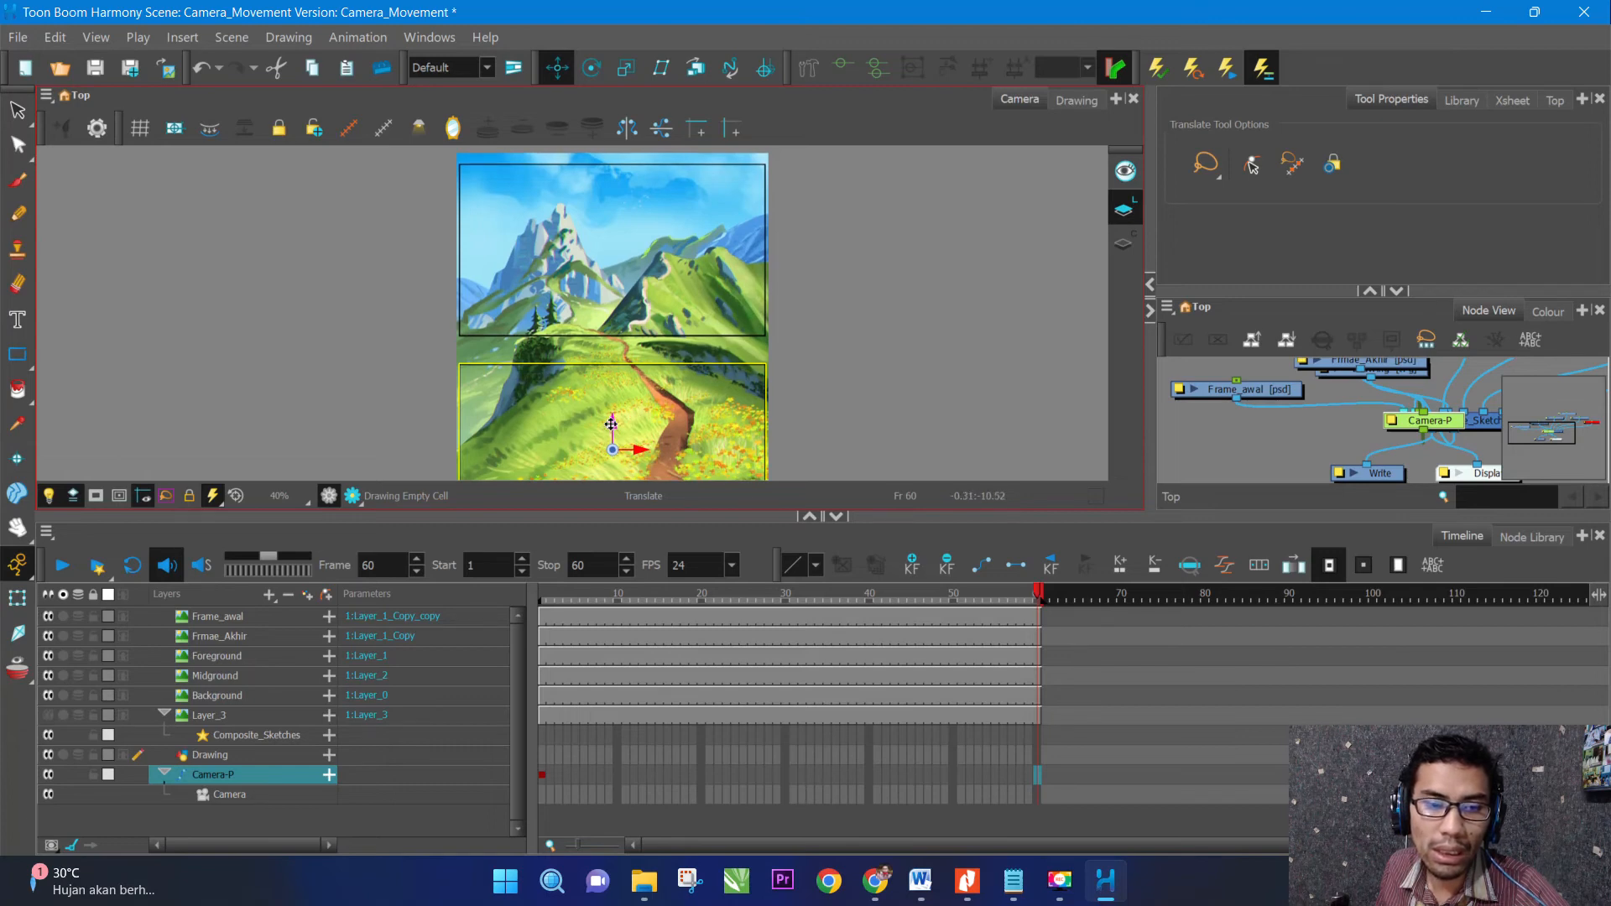
drag(611, 424, 647, 209)
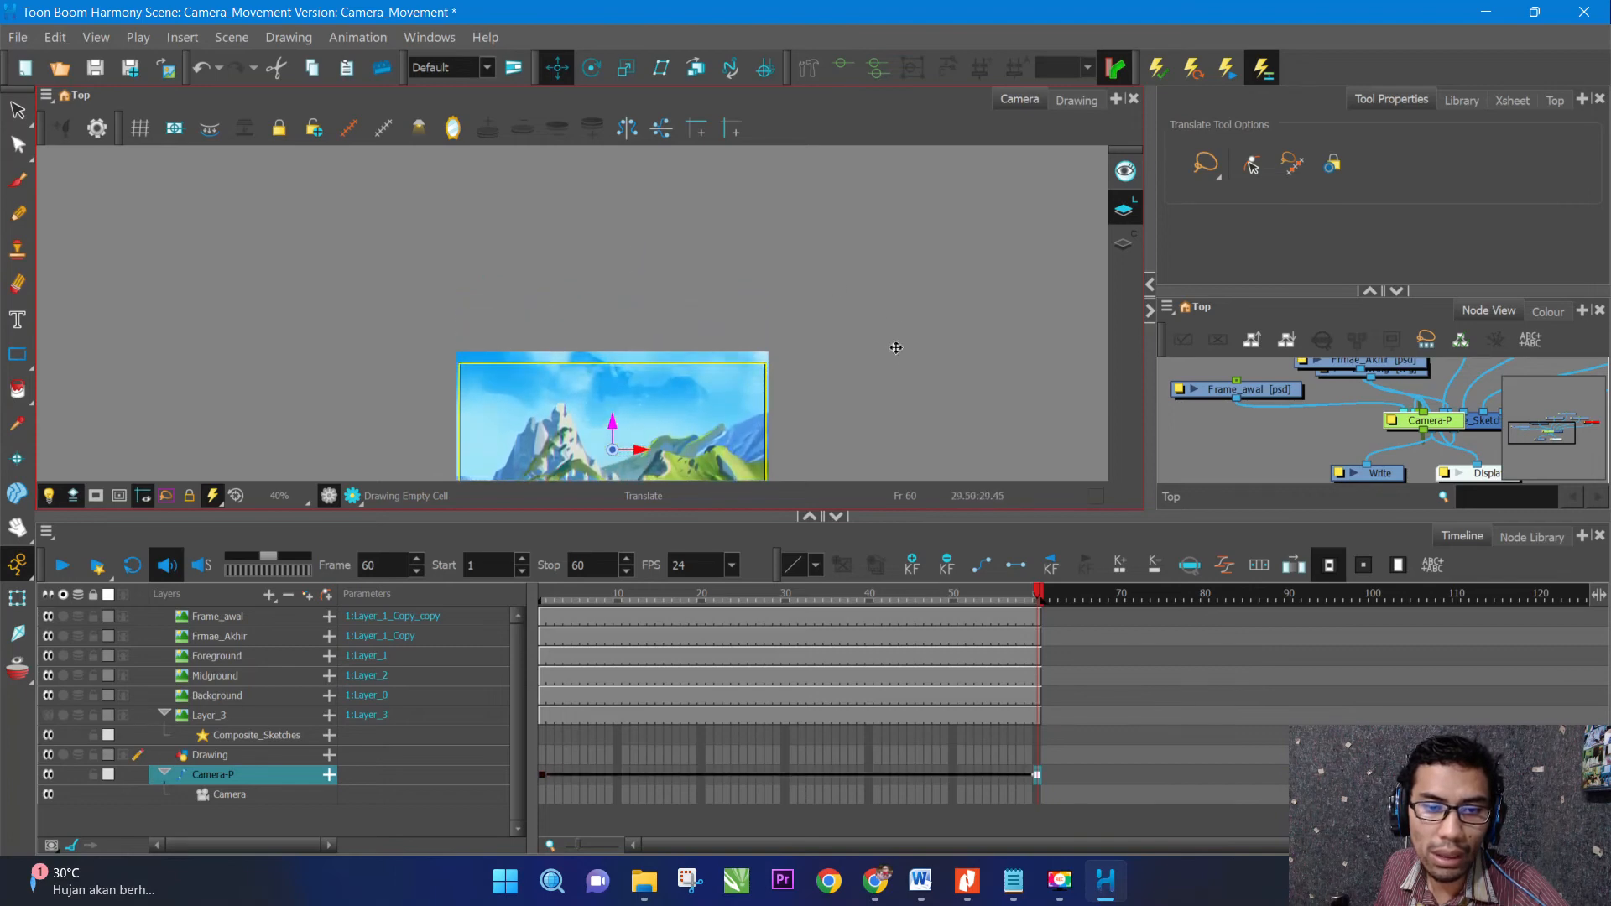
Play back the scene to check the upward camera movement between frames 1 and 60.
drag(878, 378, 892, 209)
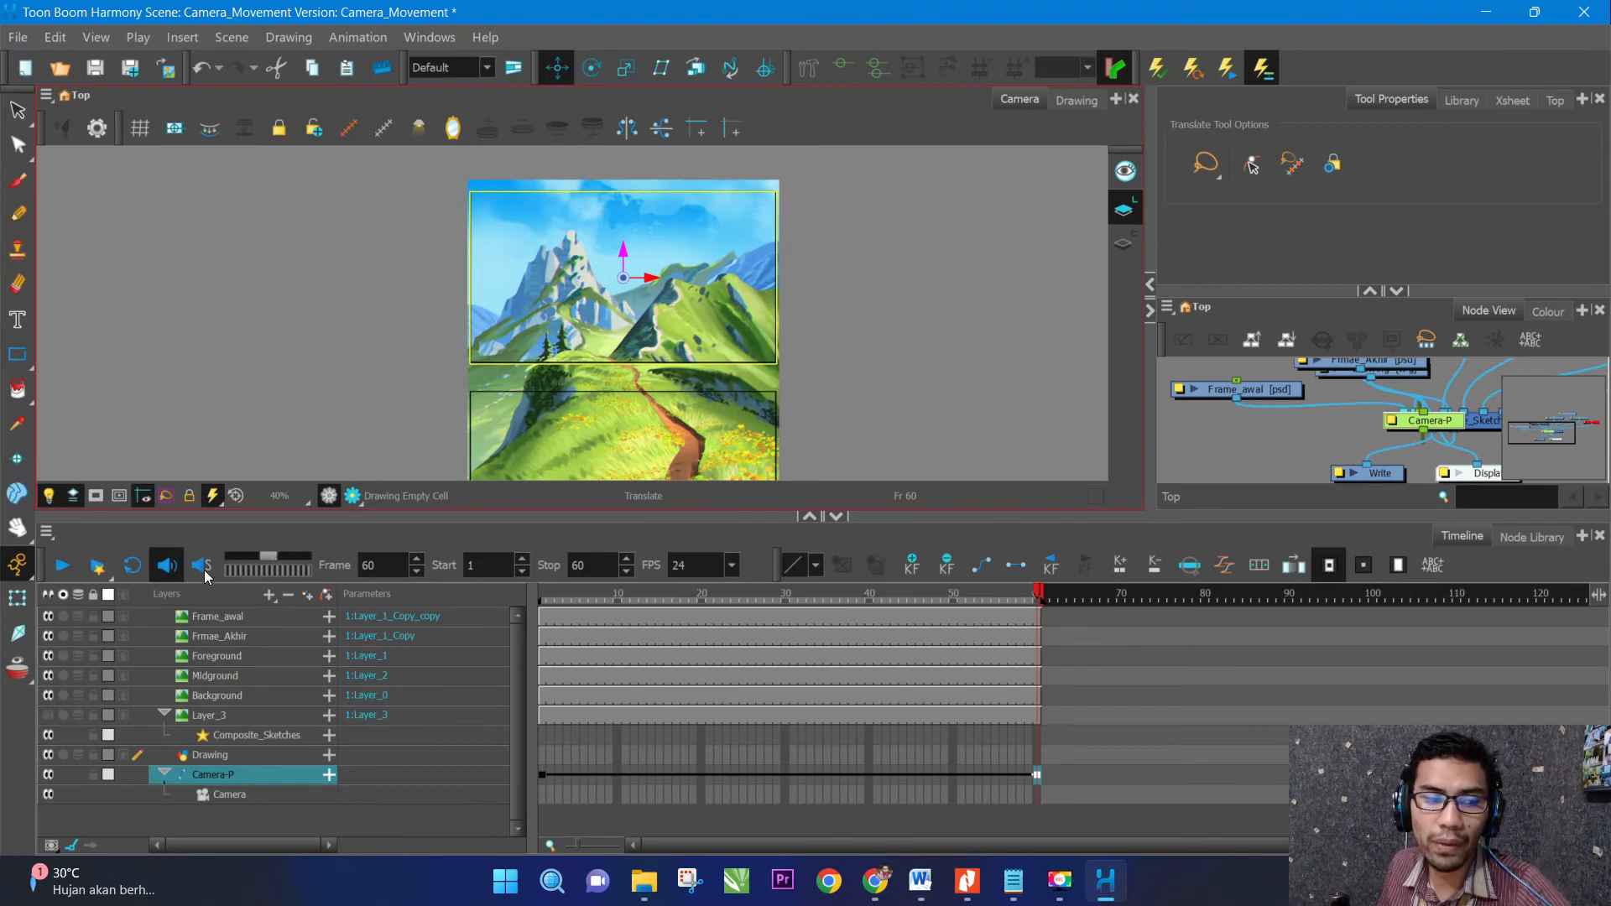
drag(871, 399, 875, 351)
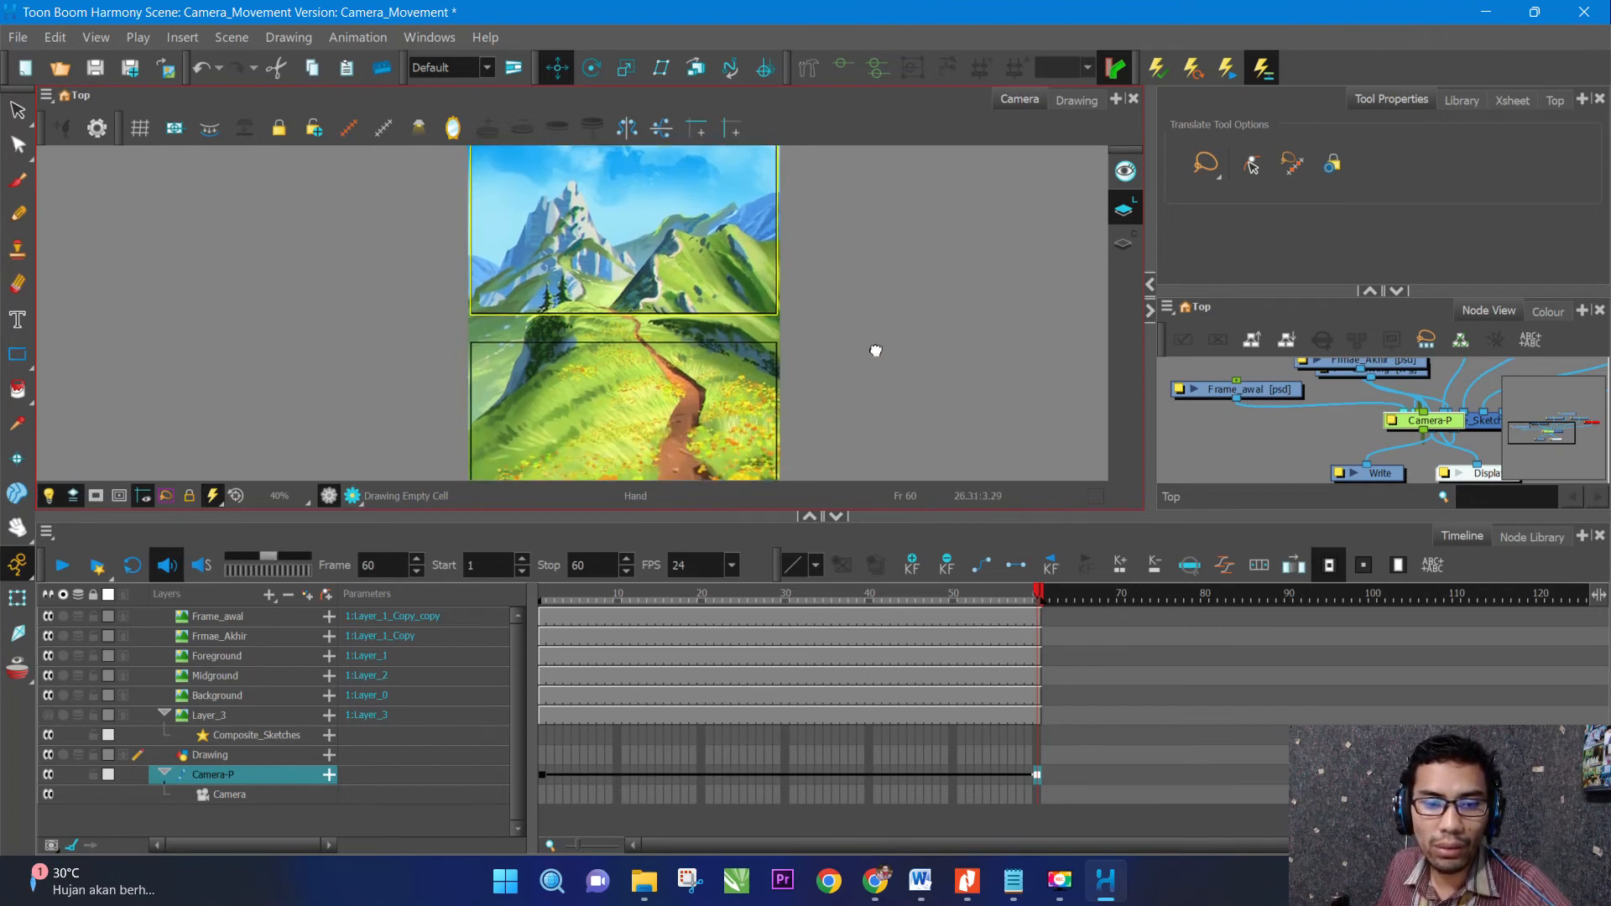
scroll(875, 351, down, 2)
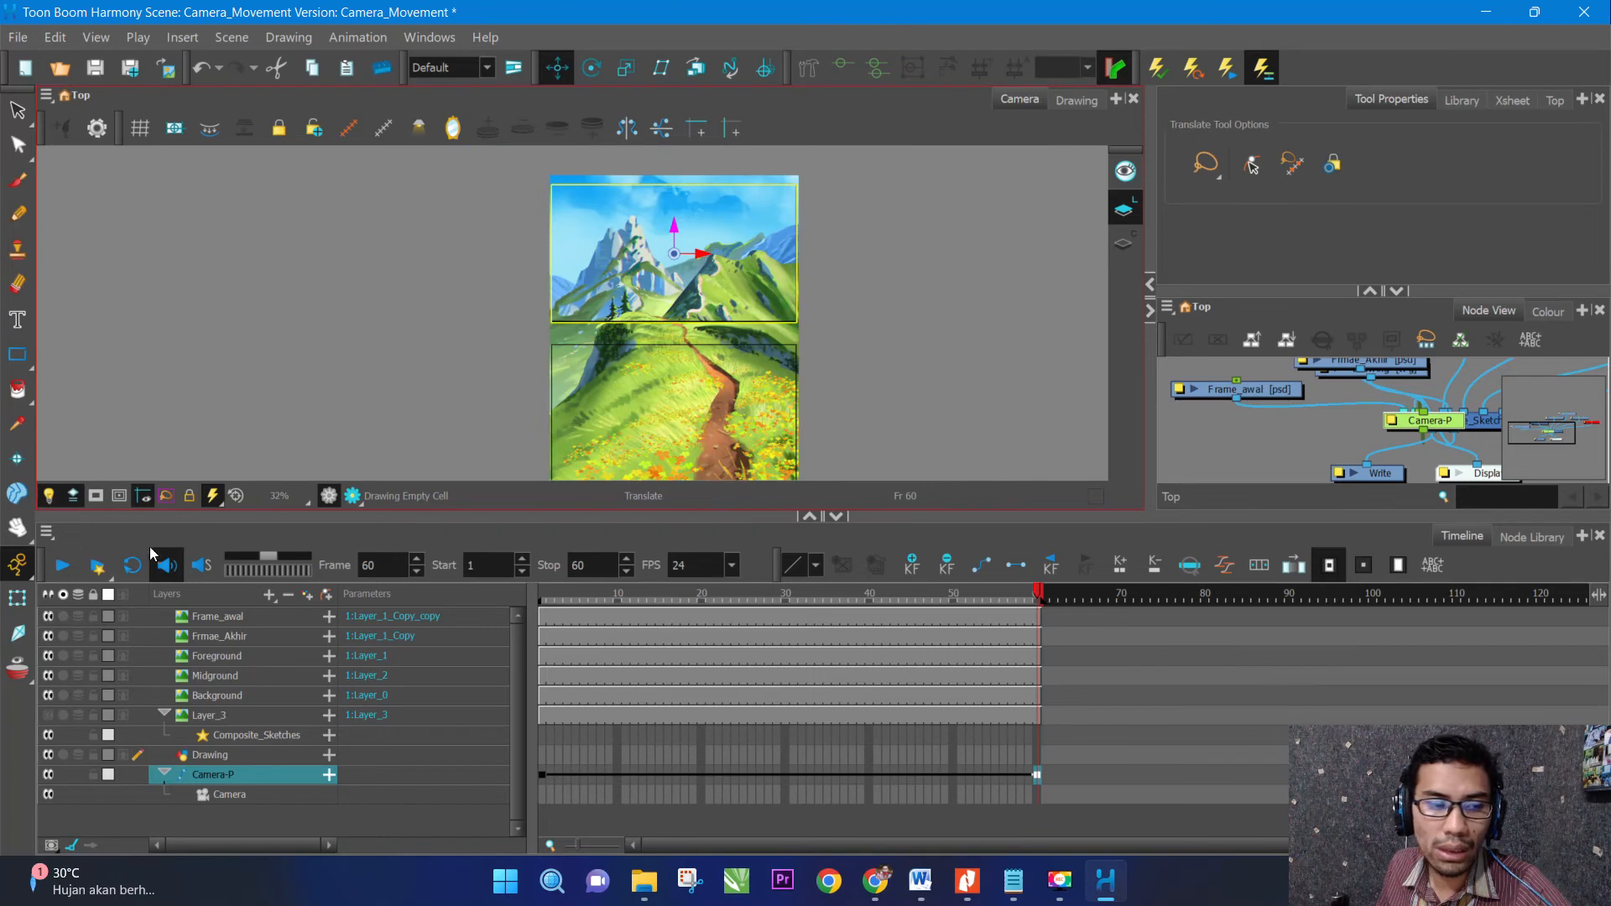
click(68, 566)
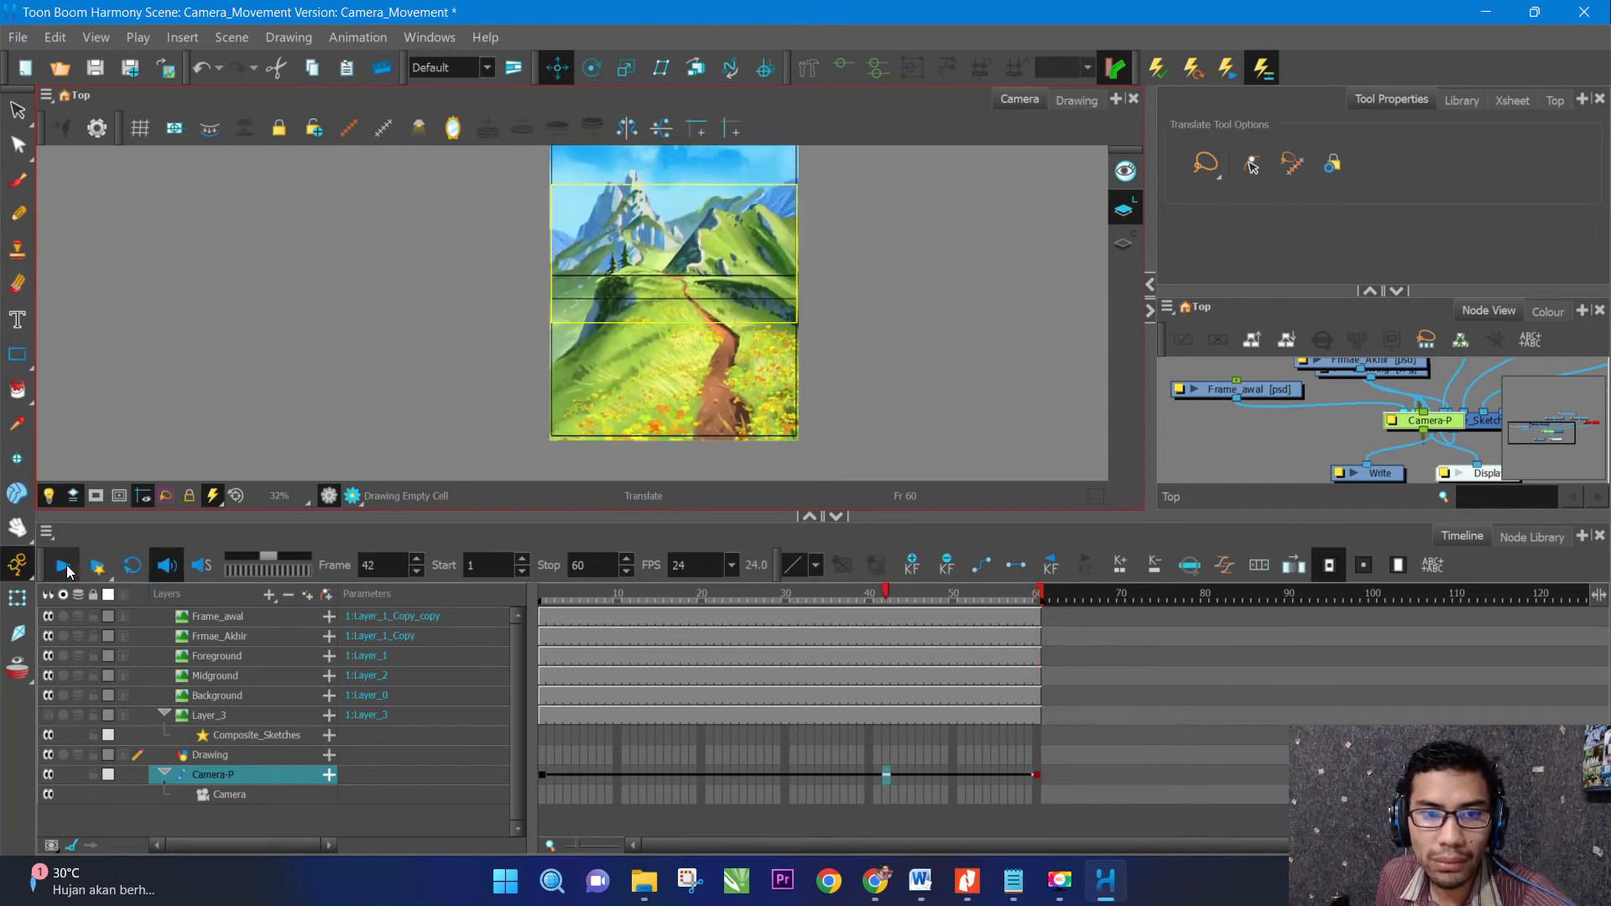
click(67, 567)
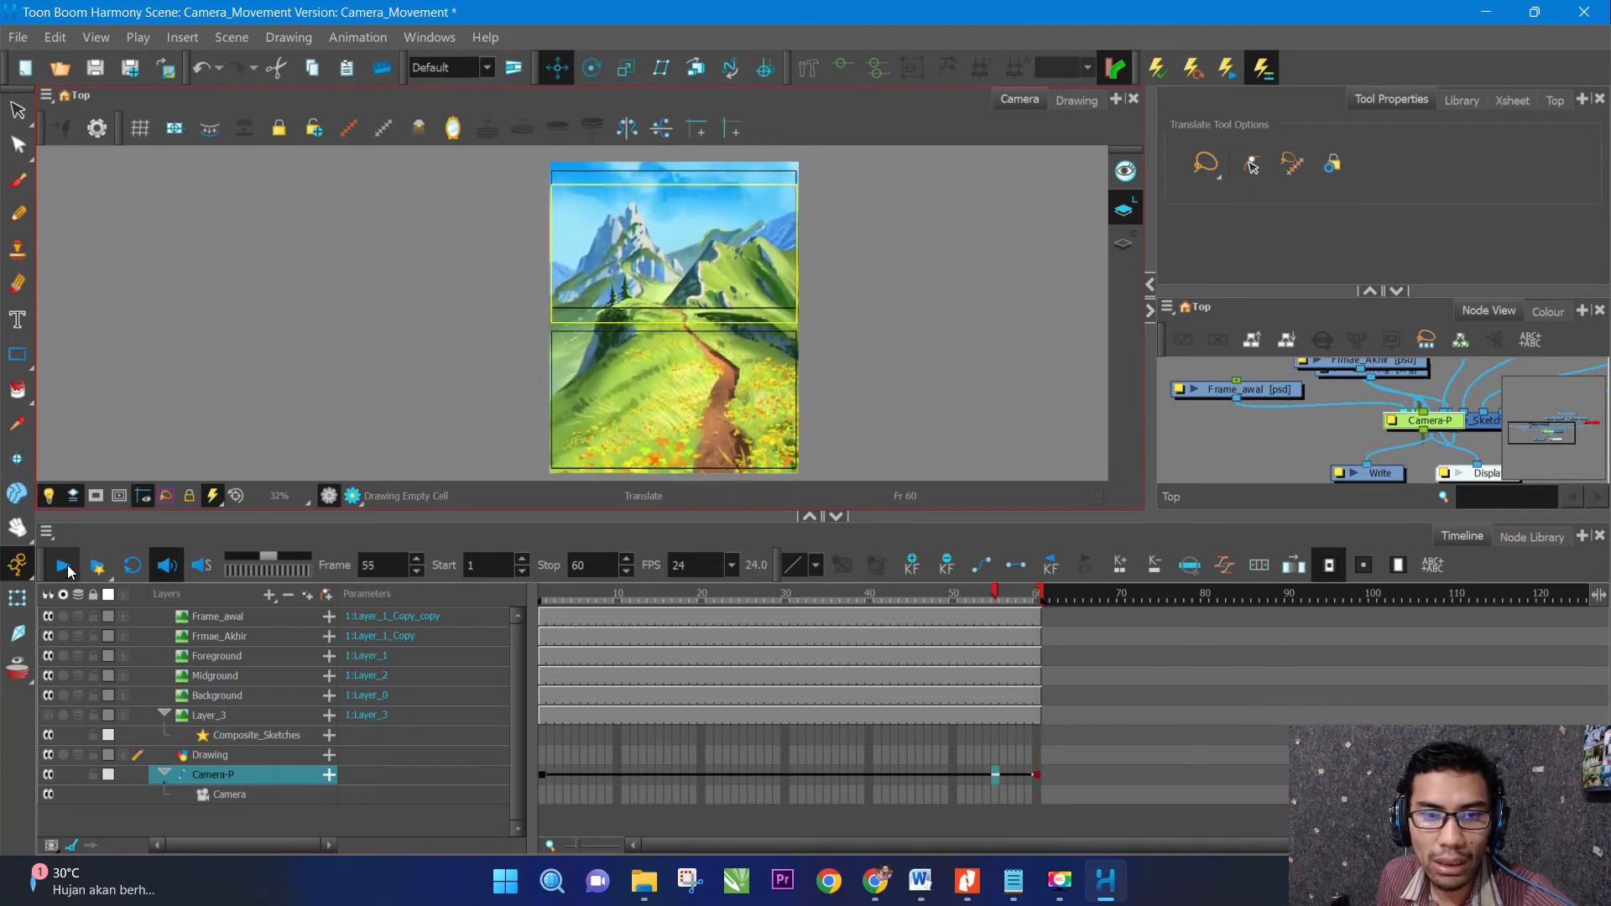
click(68, 567)
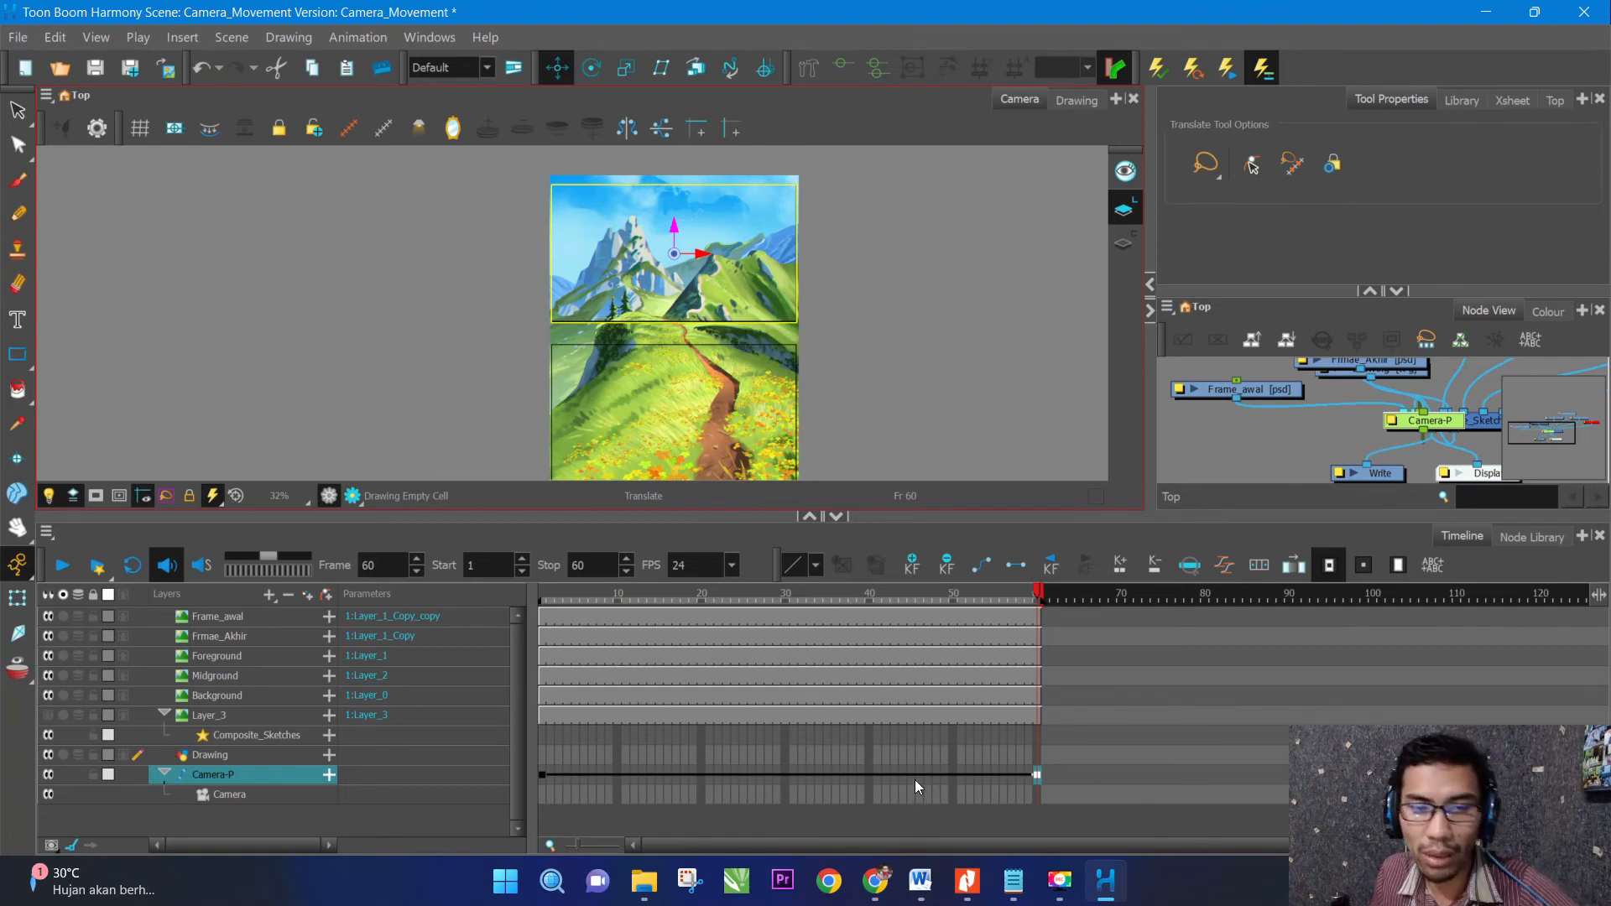
At frame 60, translate the Camera-P peg slightly straight down so the camera frame sits below the upper black outline.
click(1037, 774)
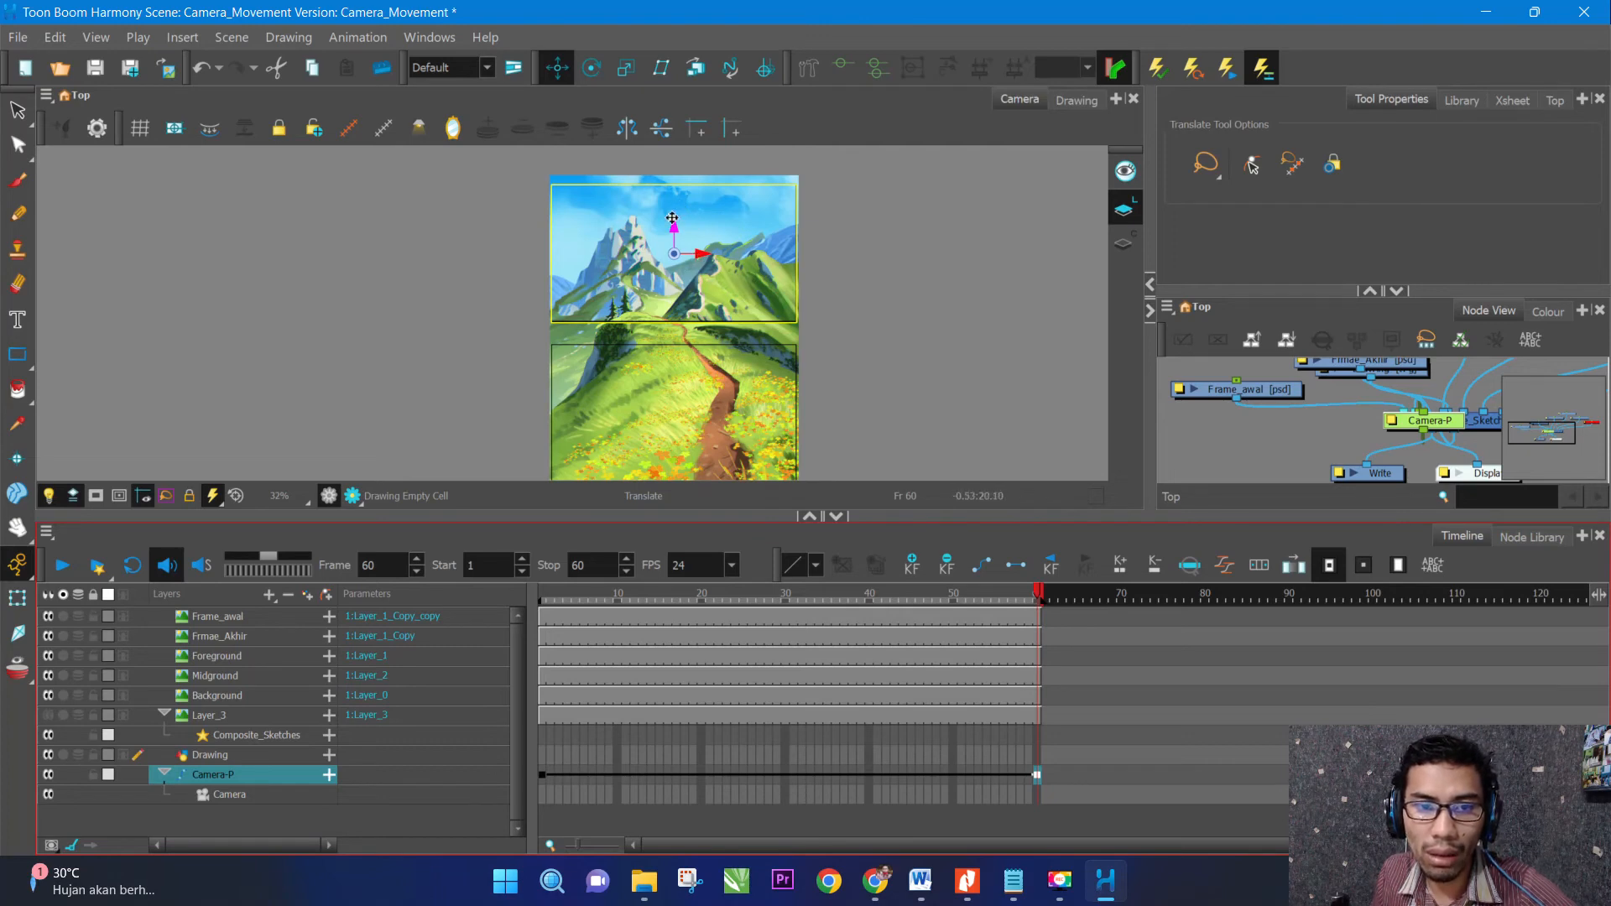
drag(673, 223, 675, 239)
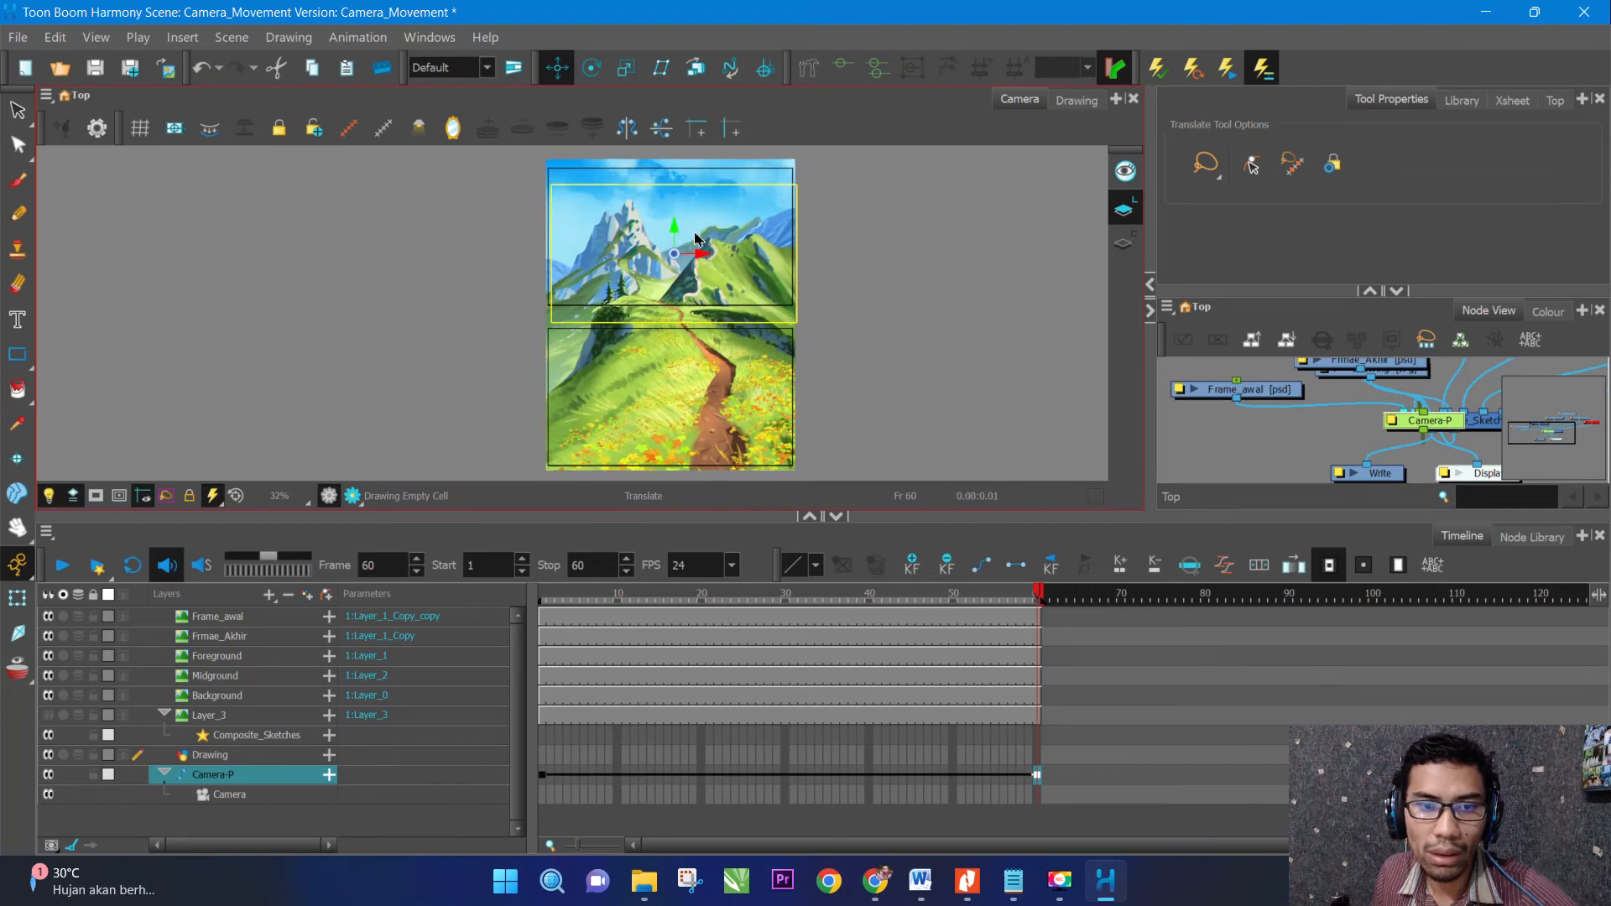
key(ctrl+z)
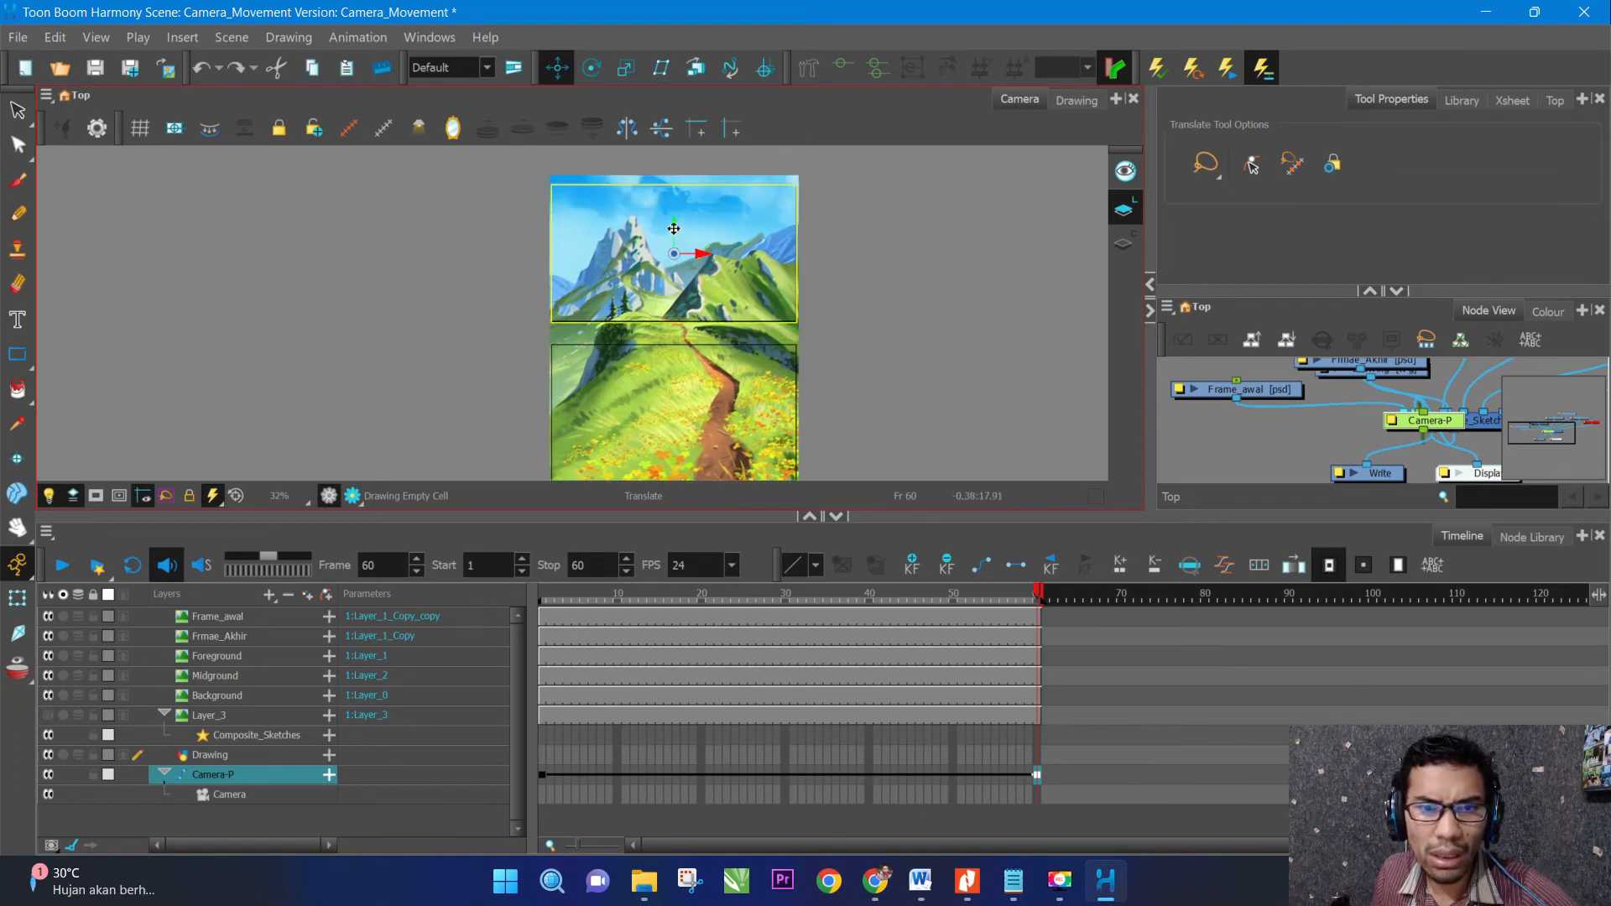
drag(674, 229, 673, 248)
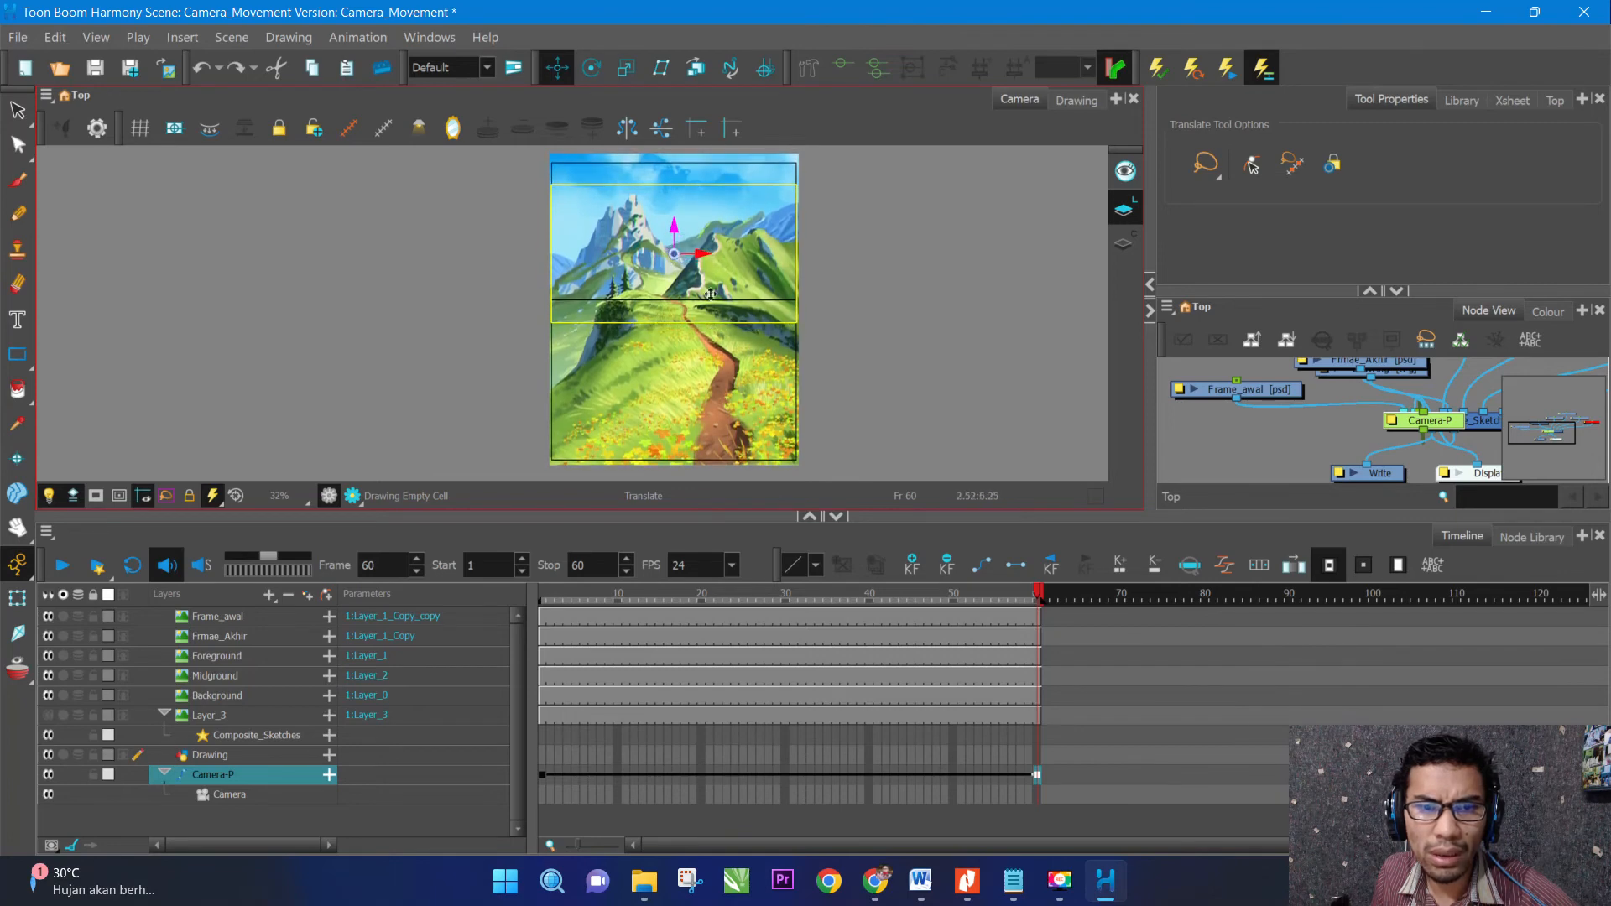
At frame 1, translate the Camera-P peg slightly straight up above the lower black outline and play back the shortened camera move.
click(542, 777)
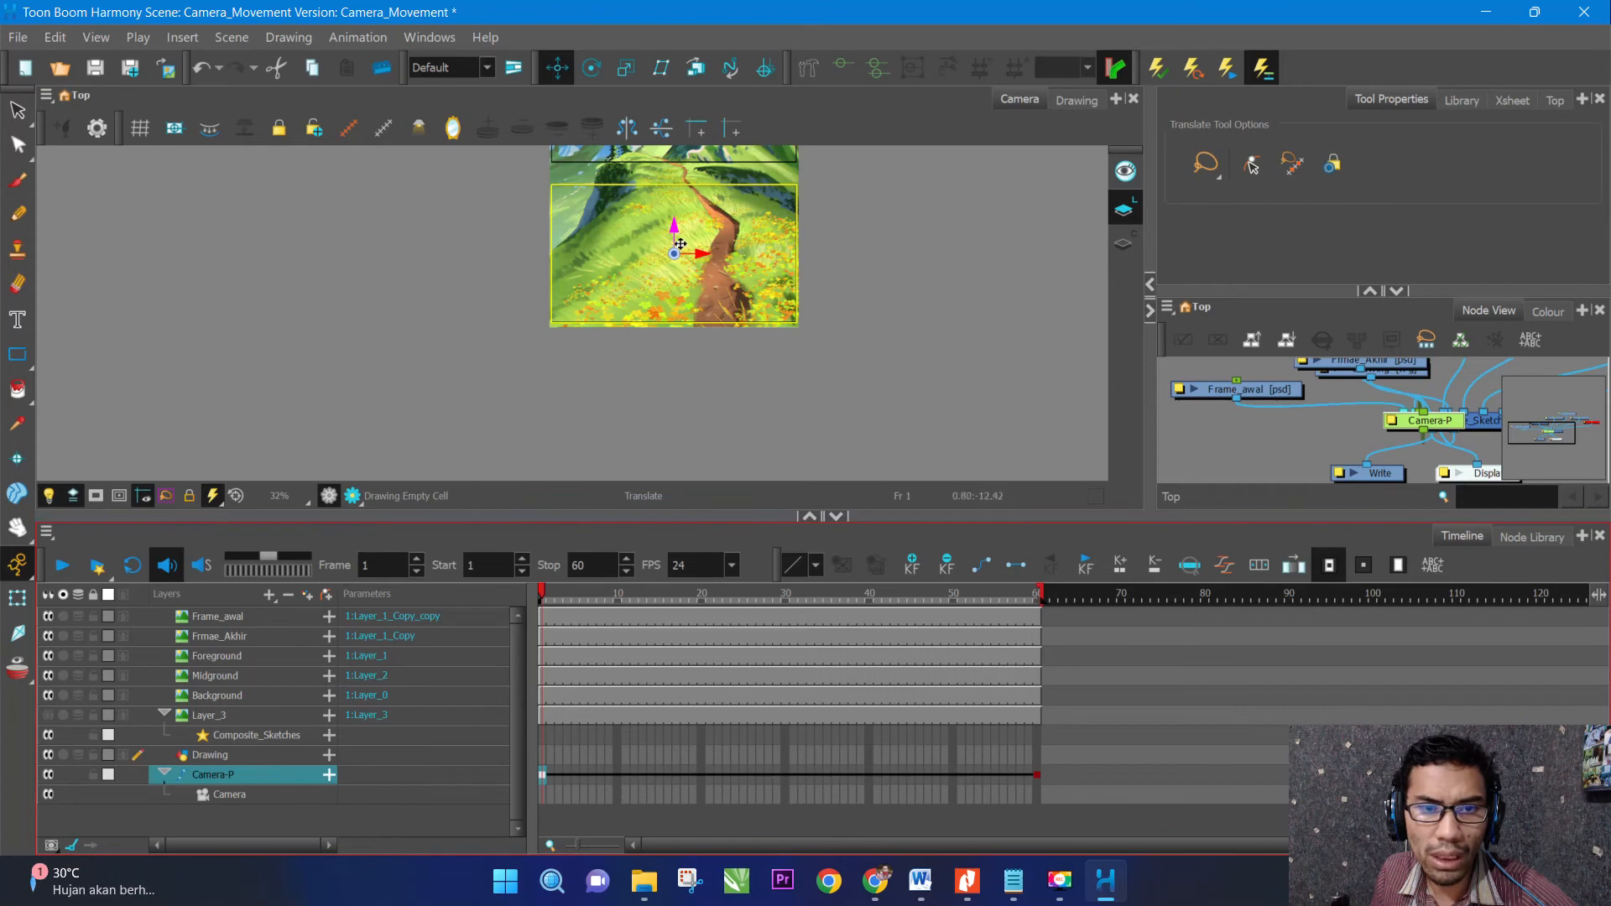
drag(675, 228, 675, 195)
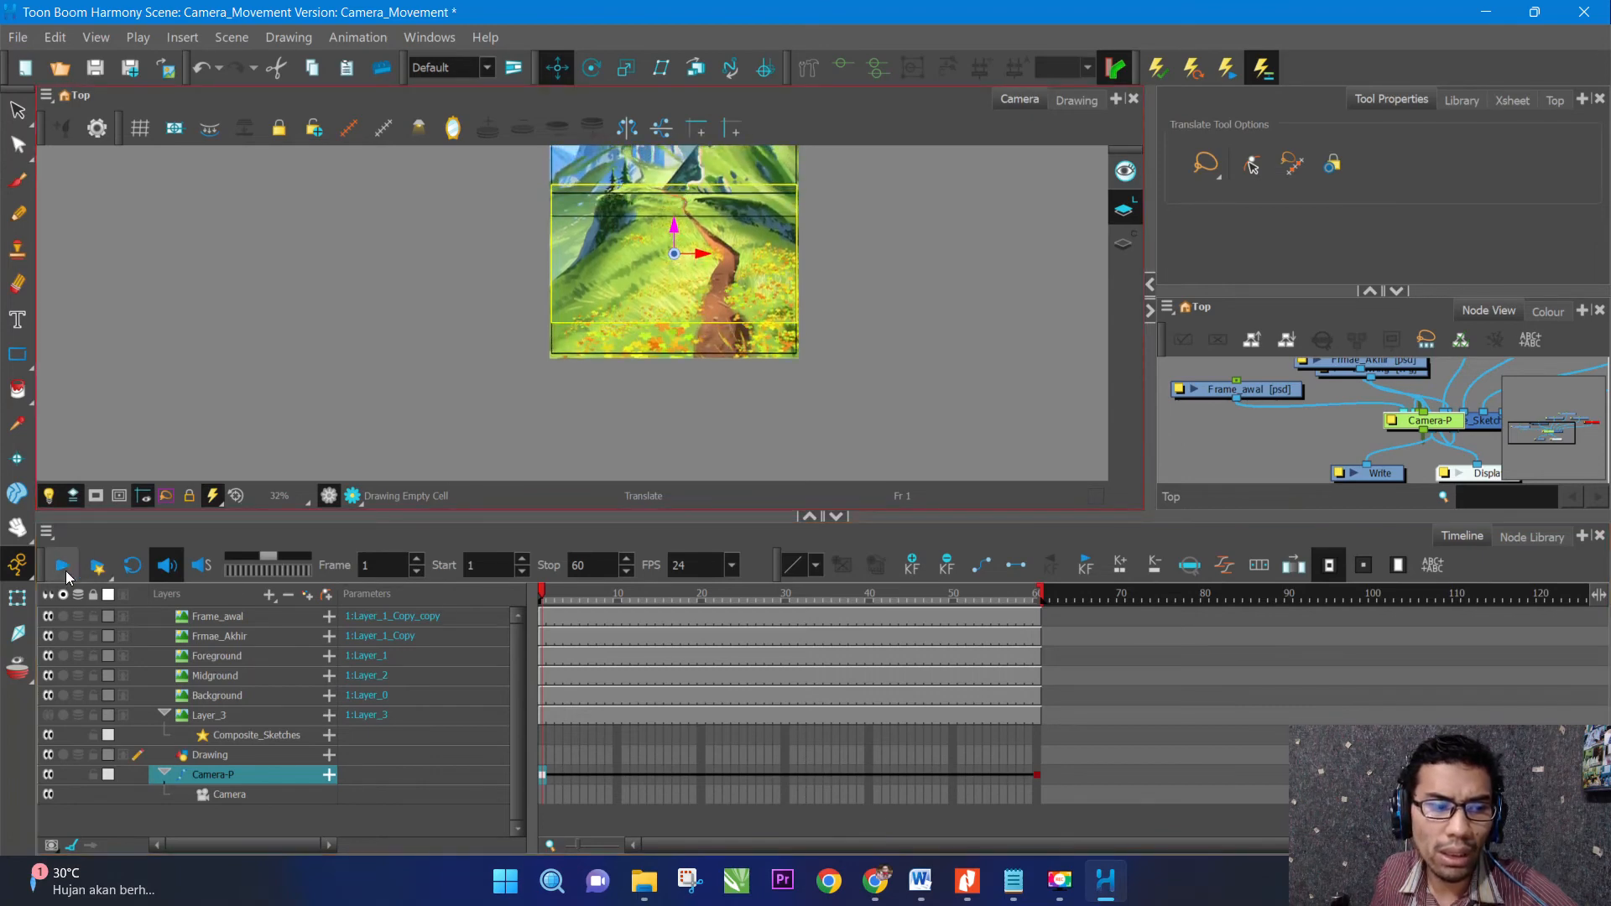
click(62, 565)
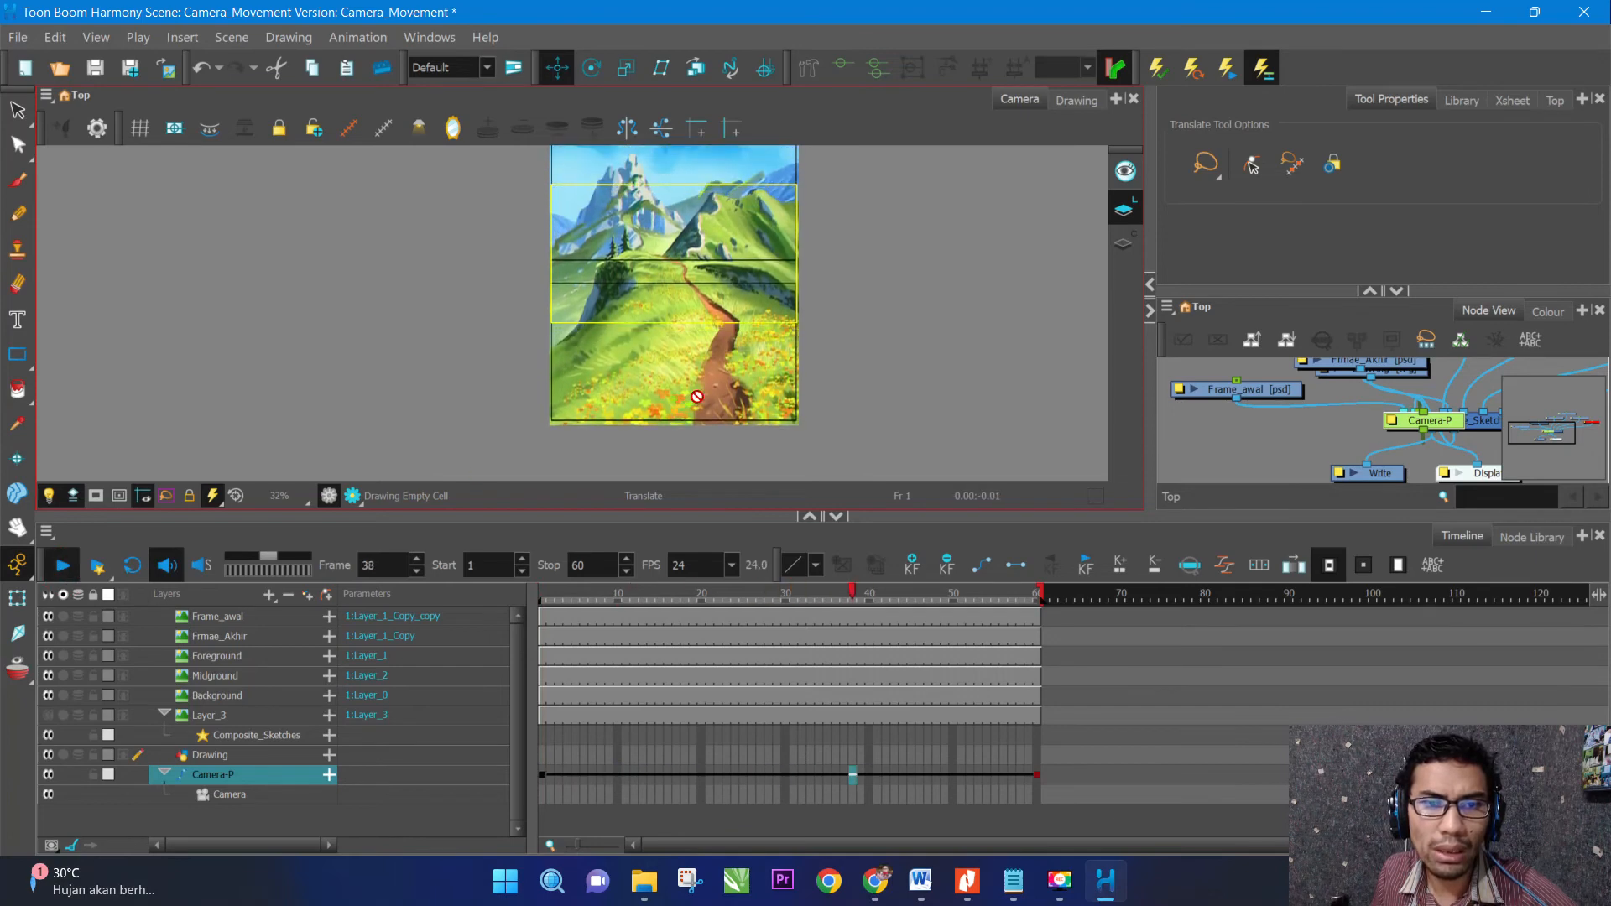
click(62, 565)
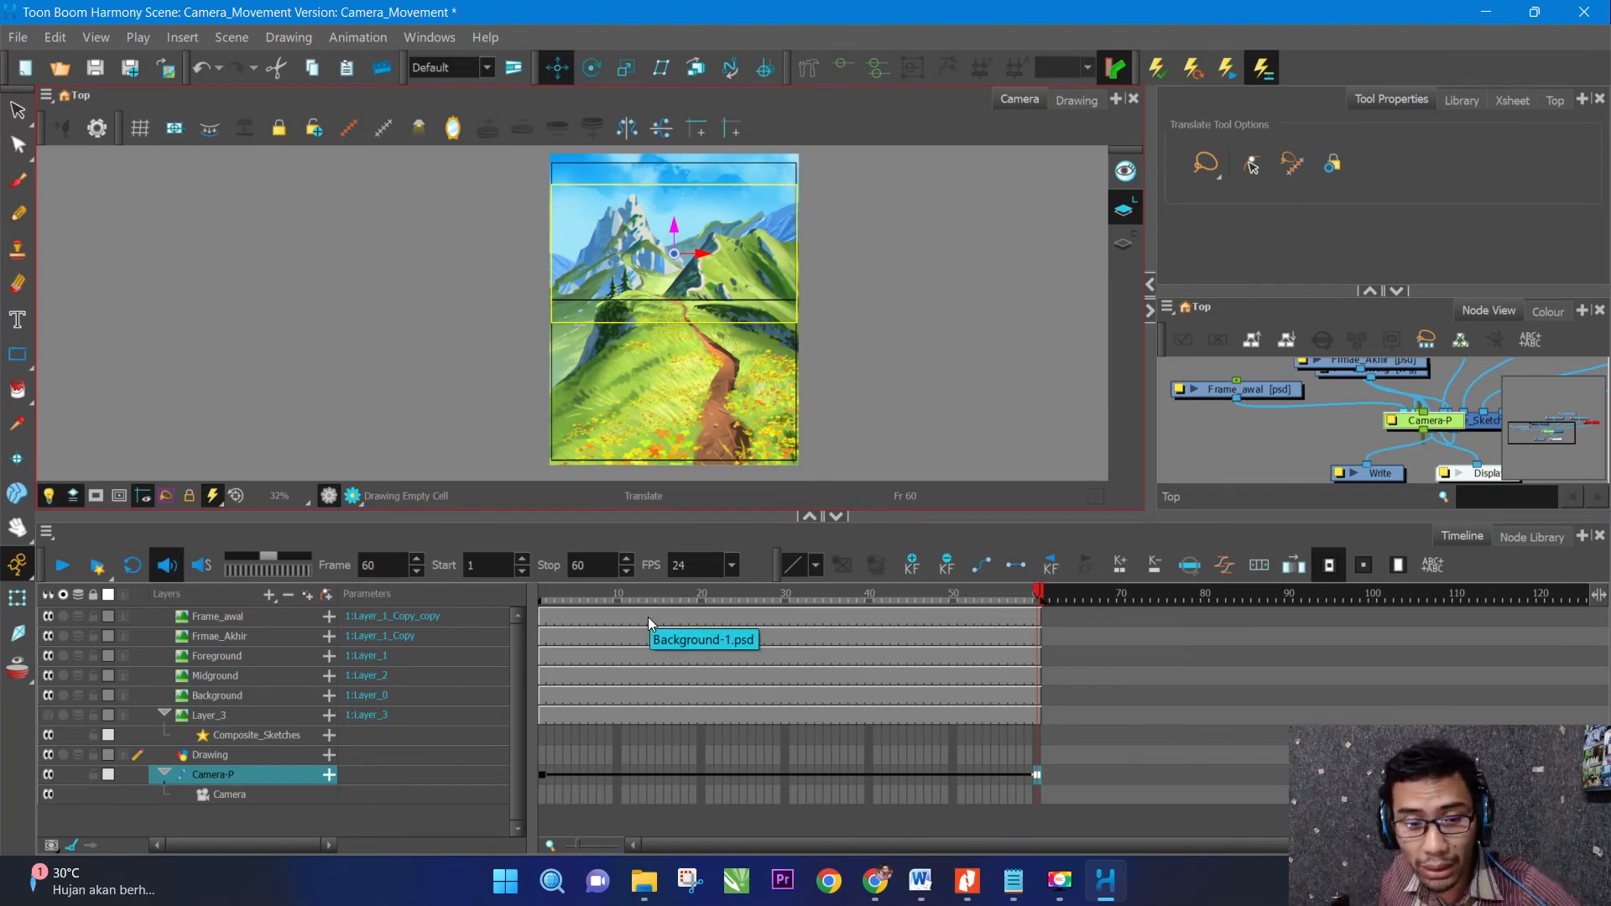
At frame 1, translate the Camera-P peg straight up until the camera frame covers the mountains near the picture's top.
click(542, 774)
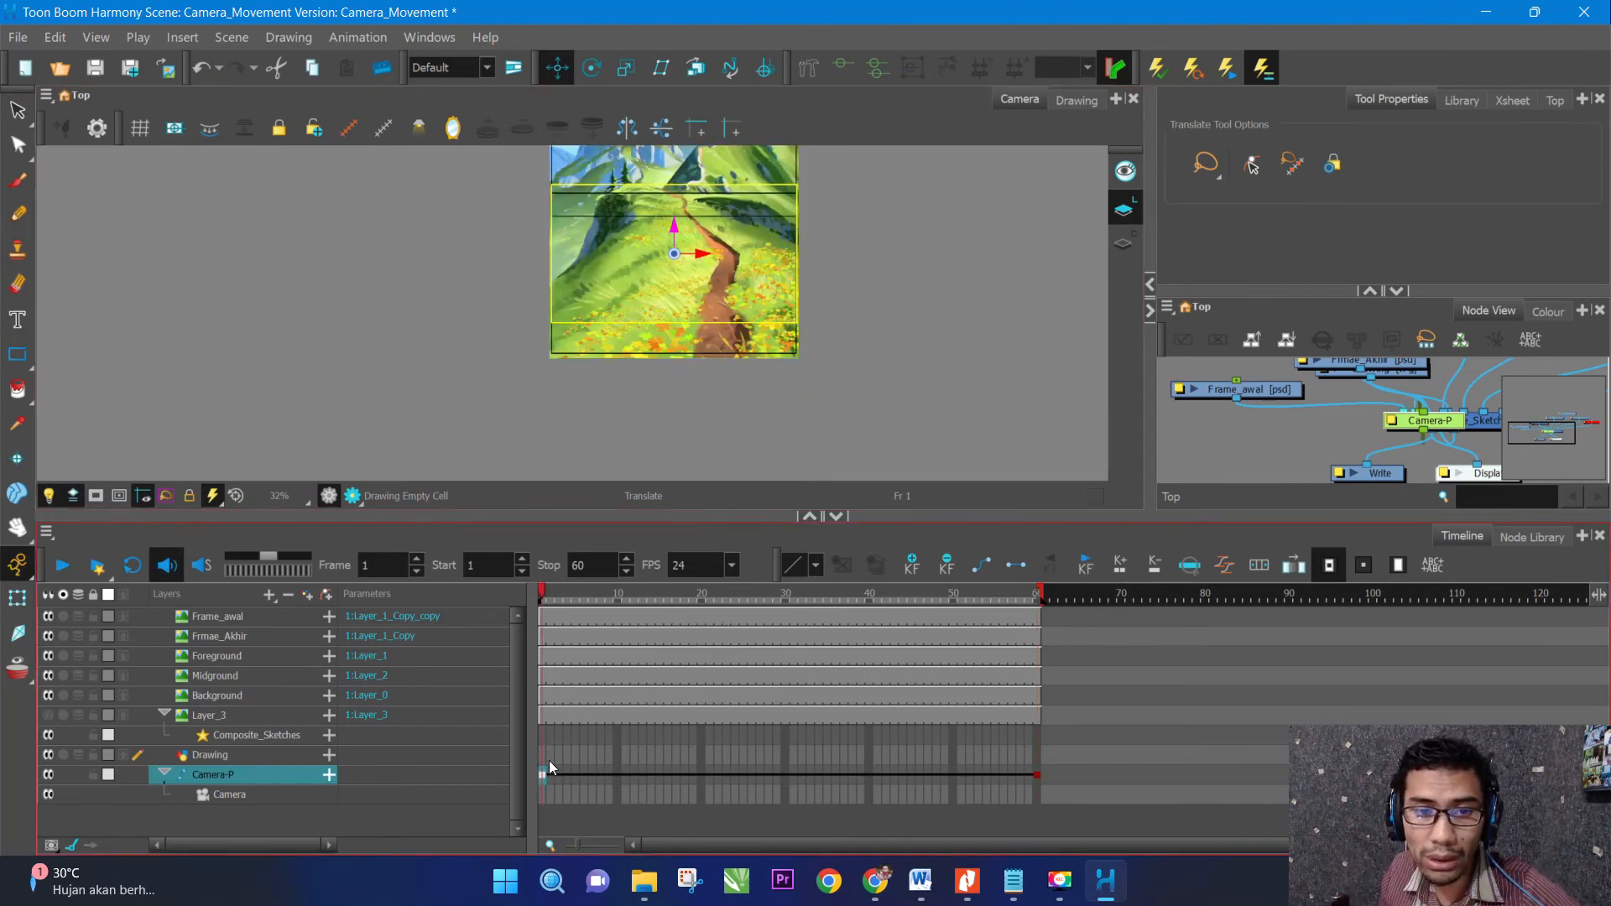
scroll(929, 355, up, 1)
scroll(928, 356, down, 3)
scroll(882, 234, up, 2)
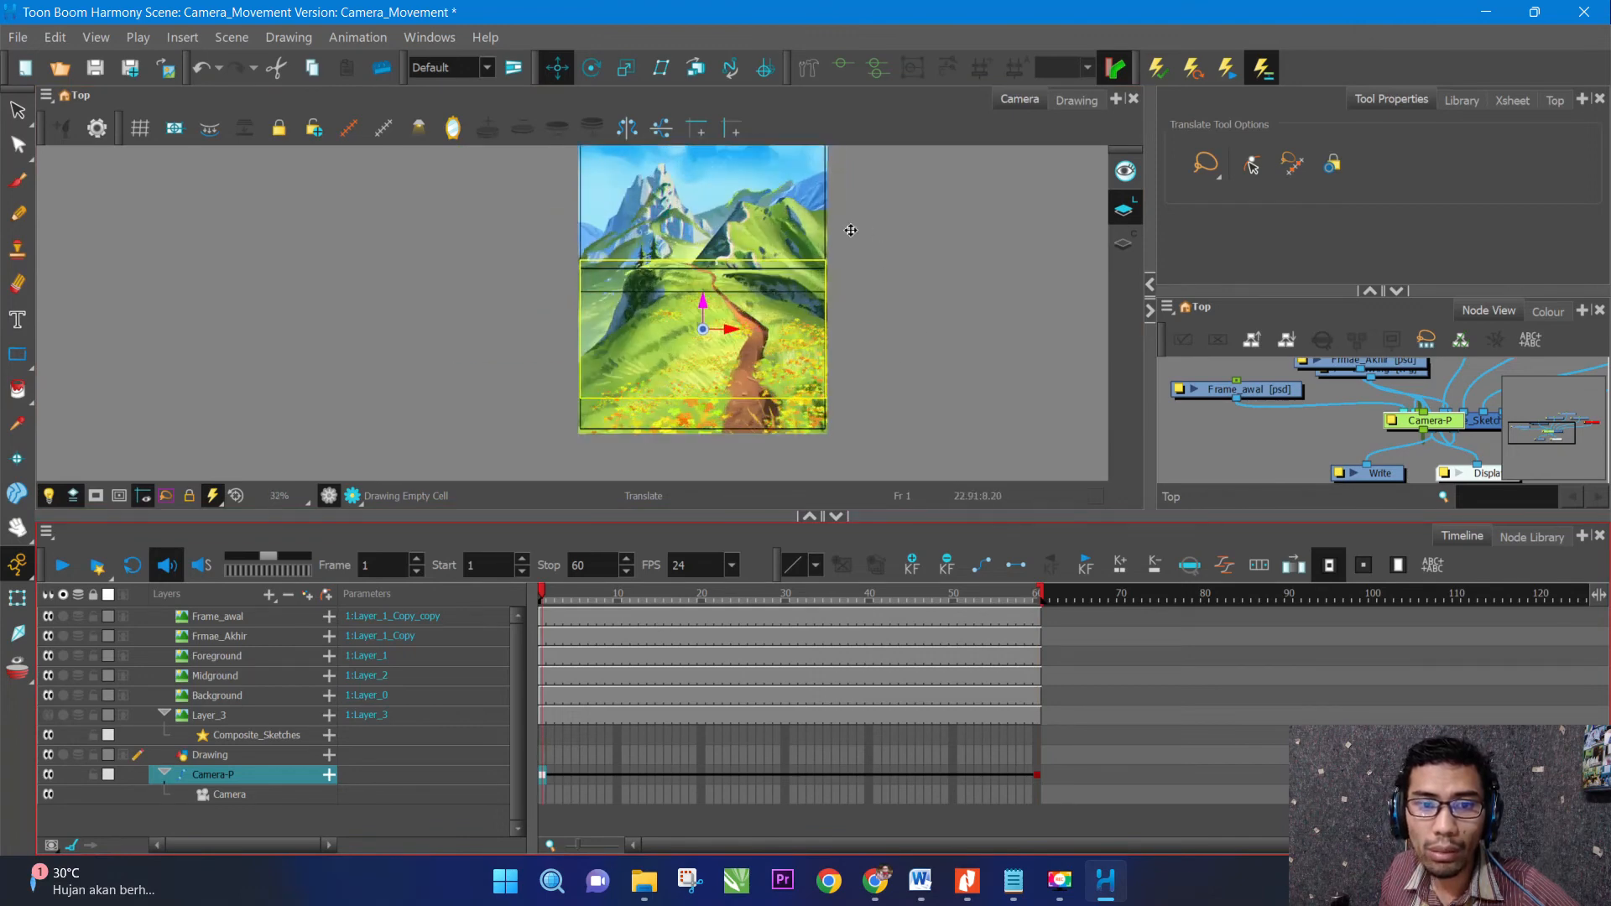
scroll(851, 230, down, 2)
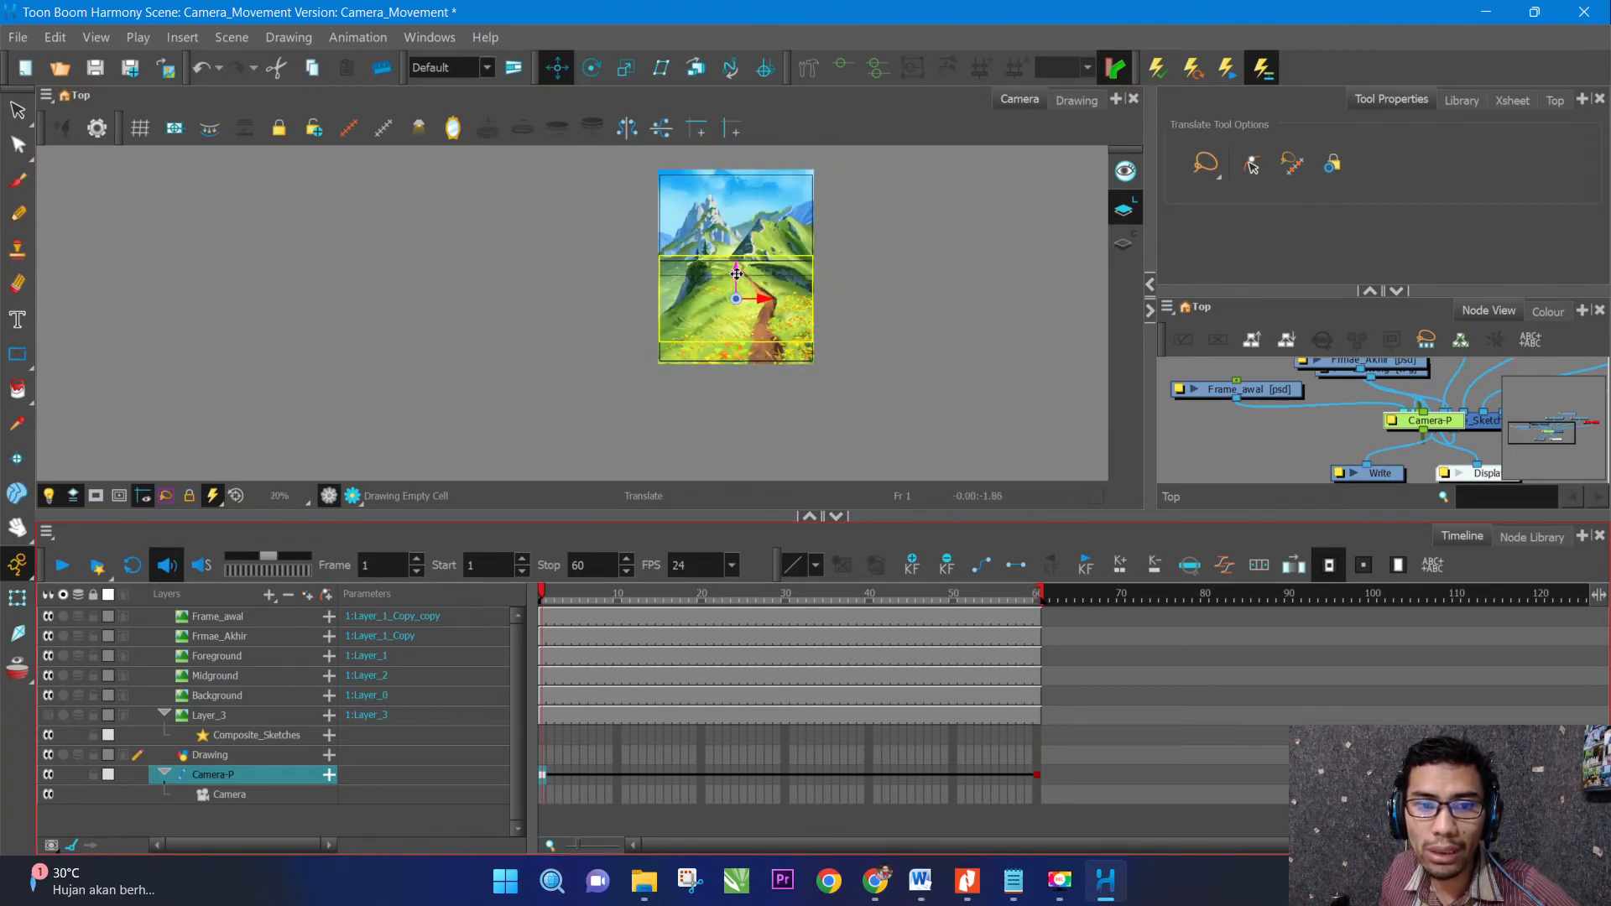
drag(736, 273, 745, 202)
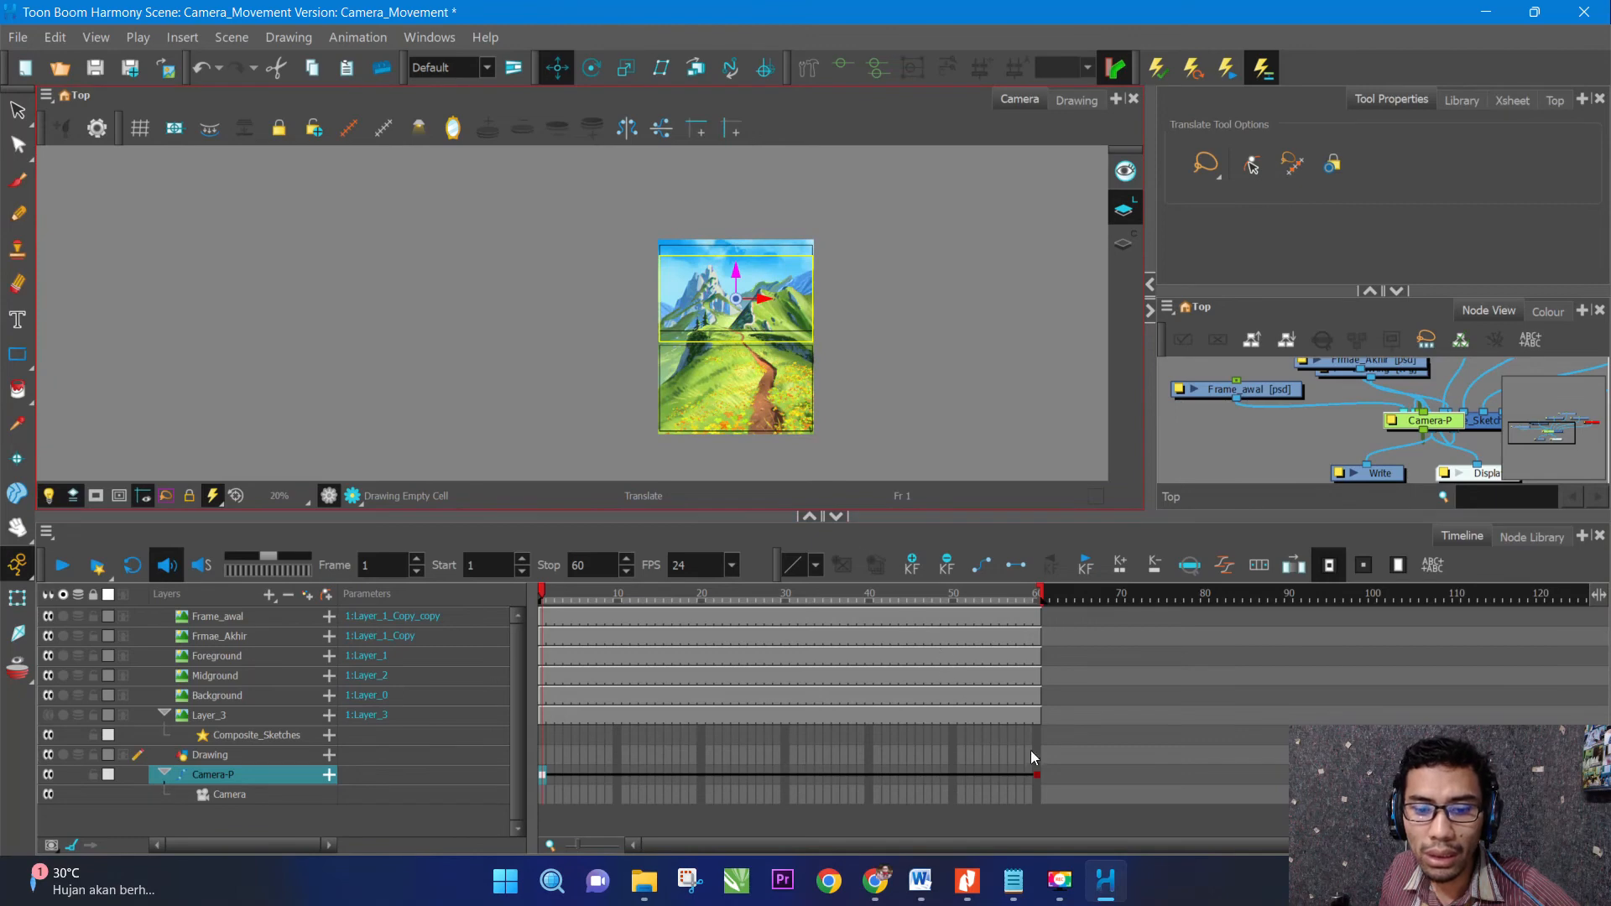
At frame 60, translate the Camera-P peg straight down over the path and flower field, and play back the downward camera move.
click(1037, 773)
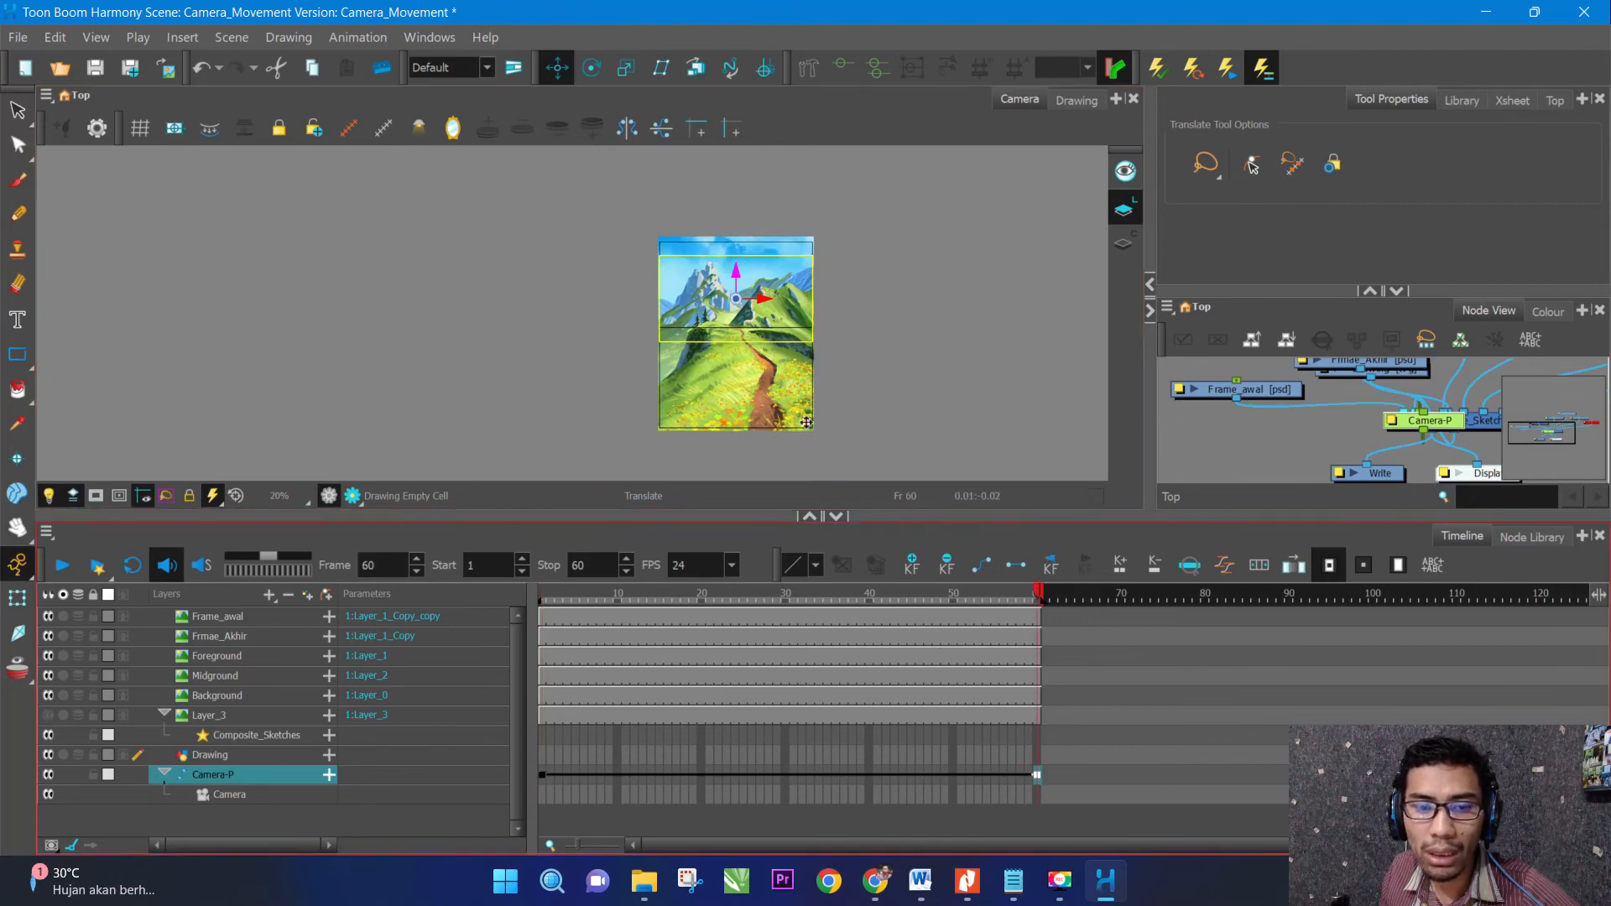
drag(732, 271, 731, 346)
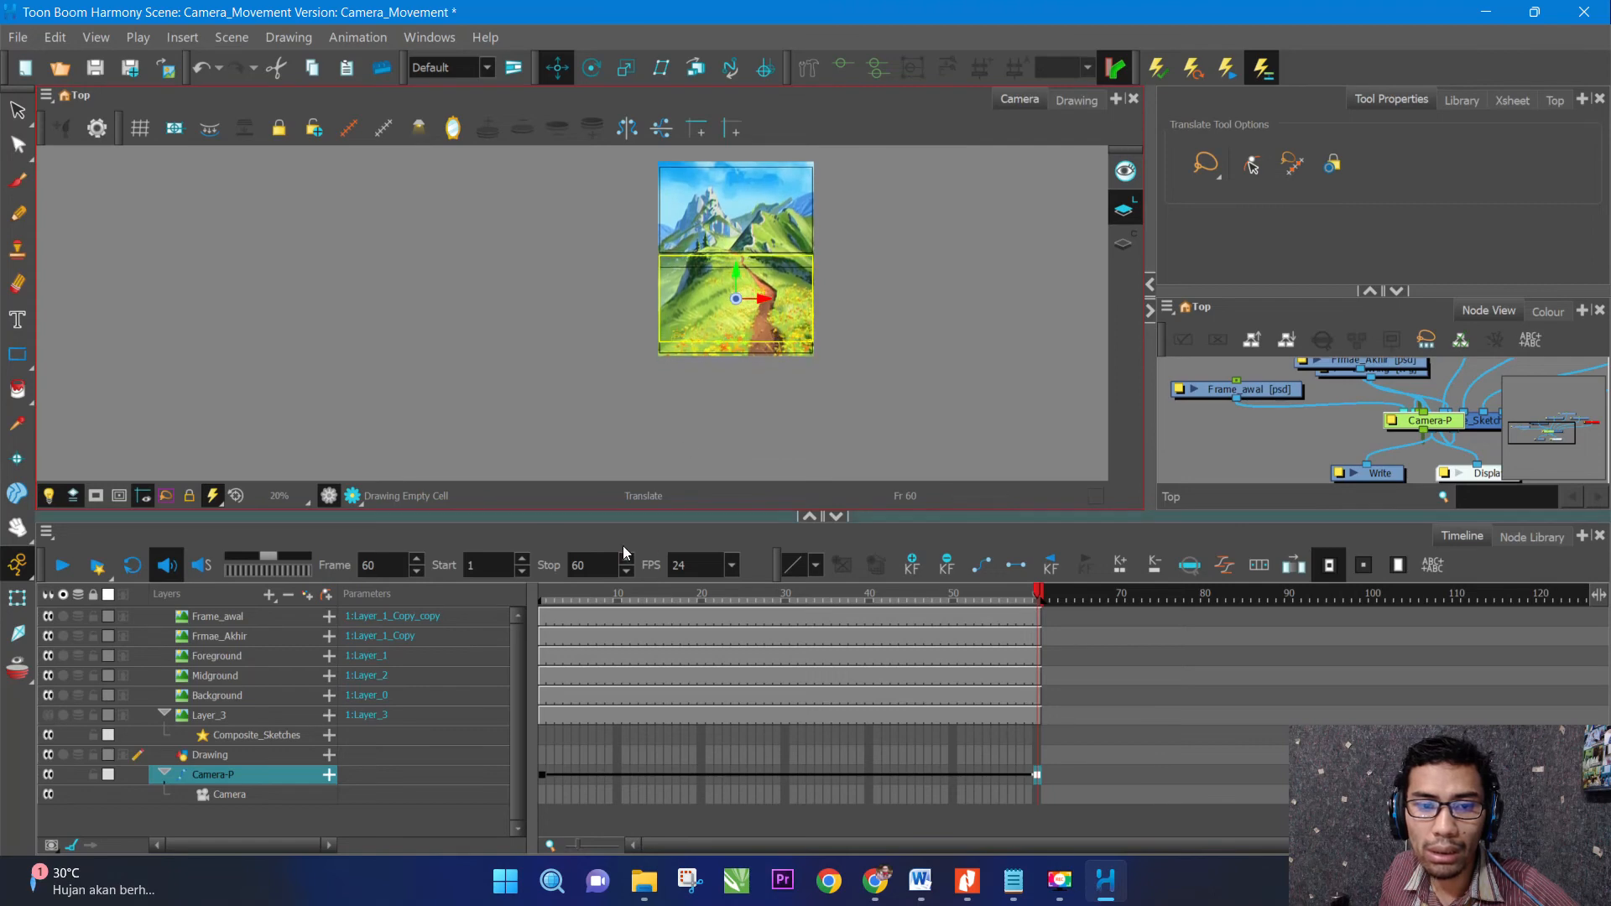
click(63, 574)
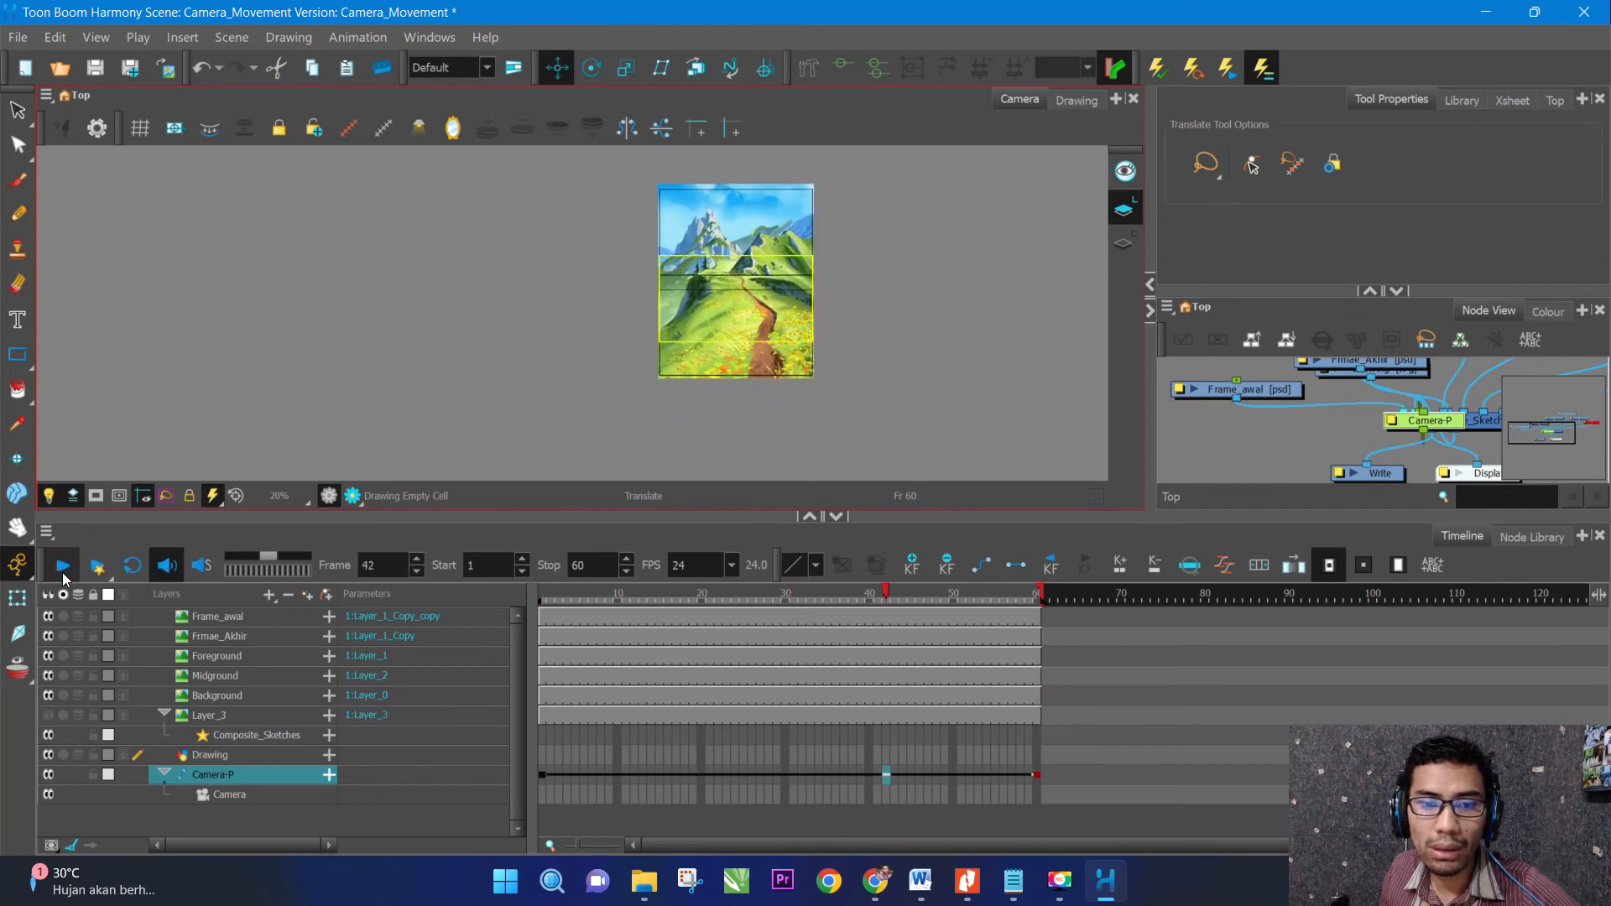
click(62, 572)
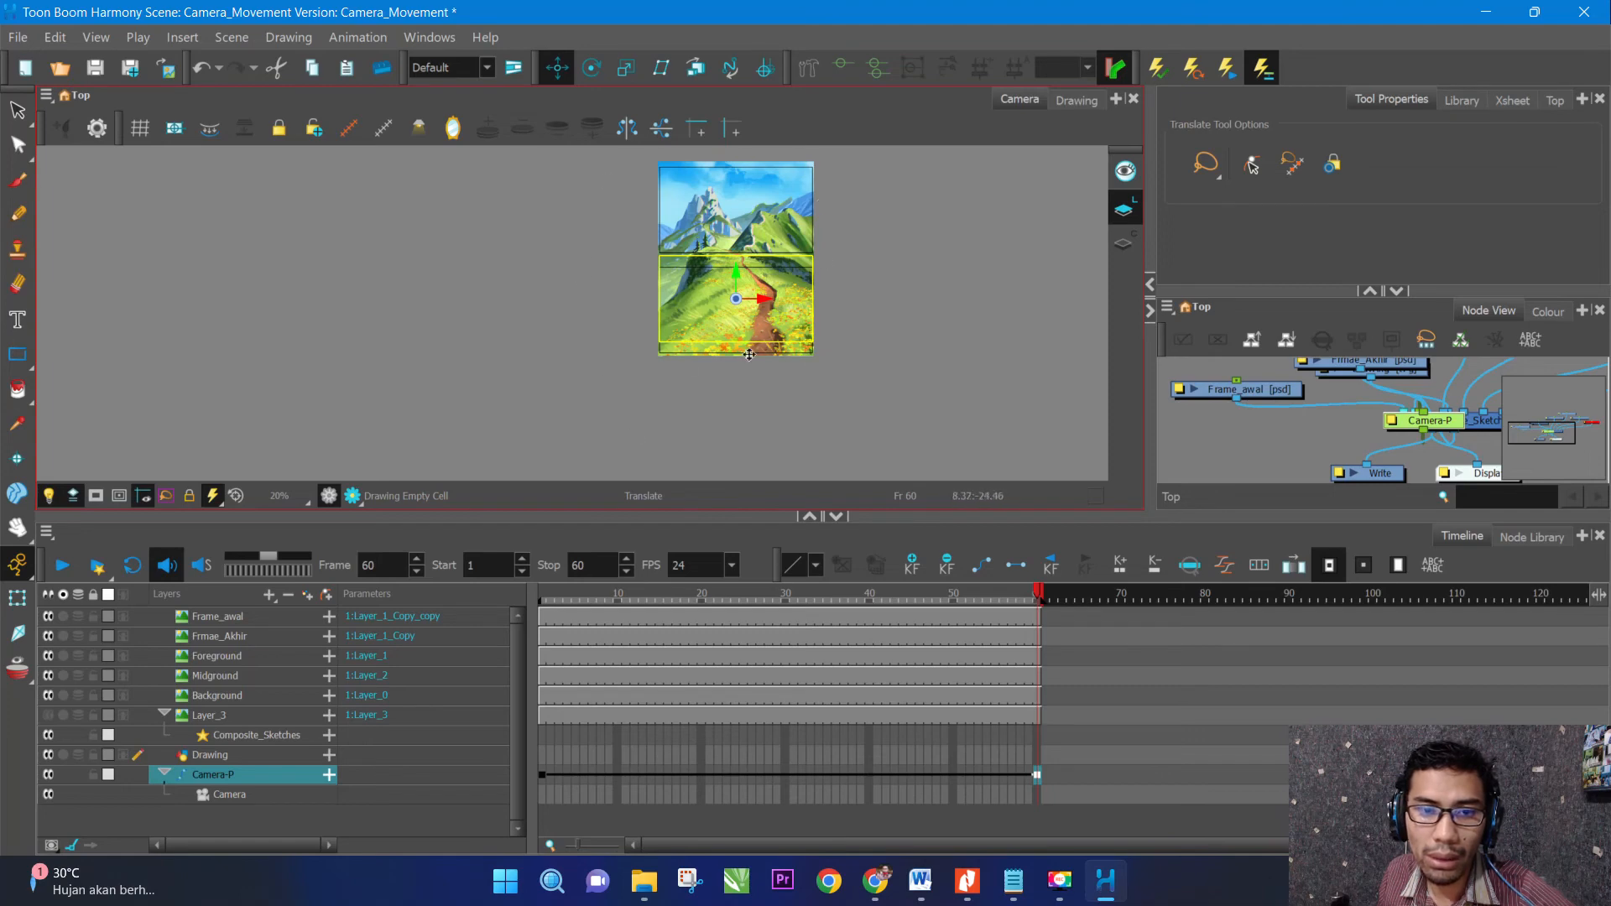
Switch to the Gambar Latar folder in File Explorer, preview the windmill landscape JPEG, and return to Toon Boom Harmony.
click(647, 881)
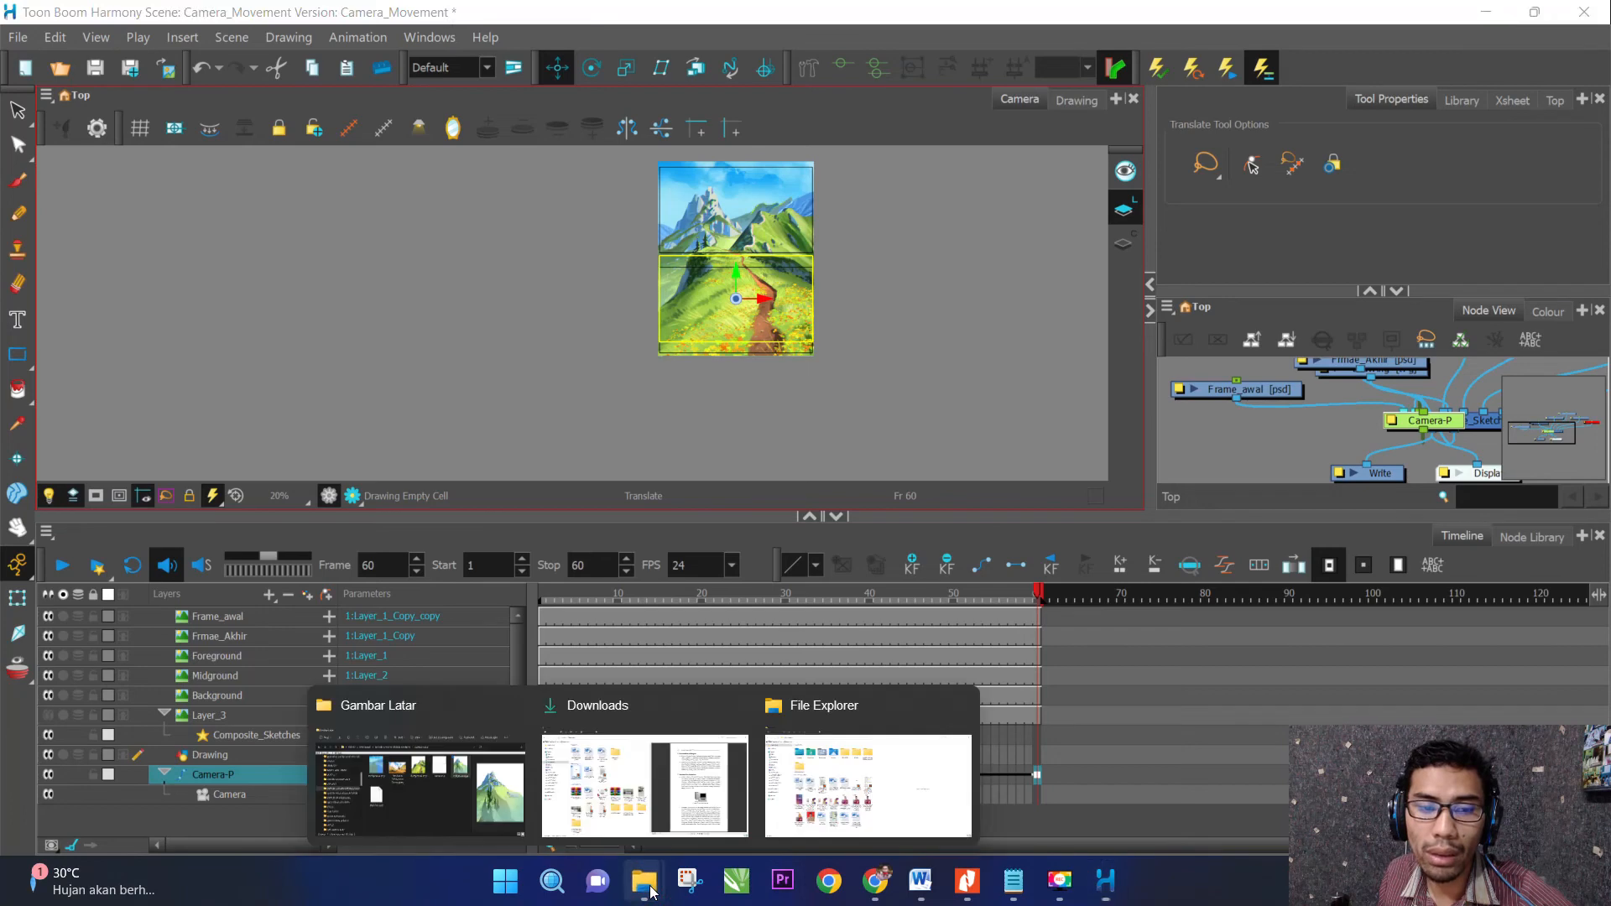
click(429, 794)
click(459, 243)
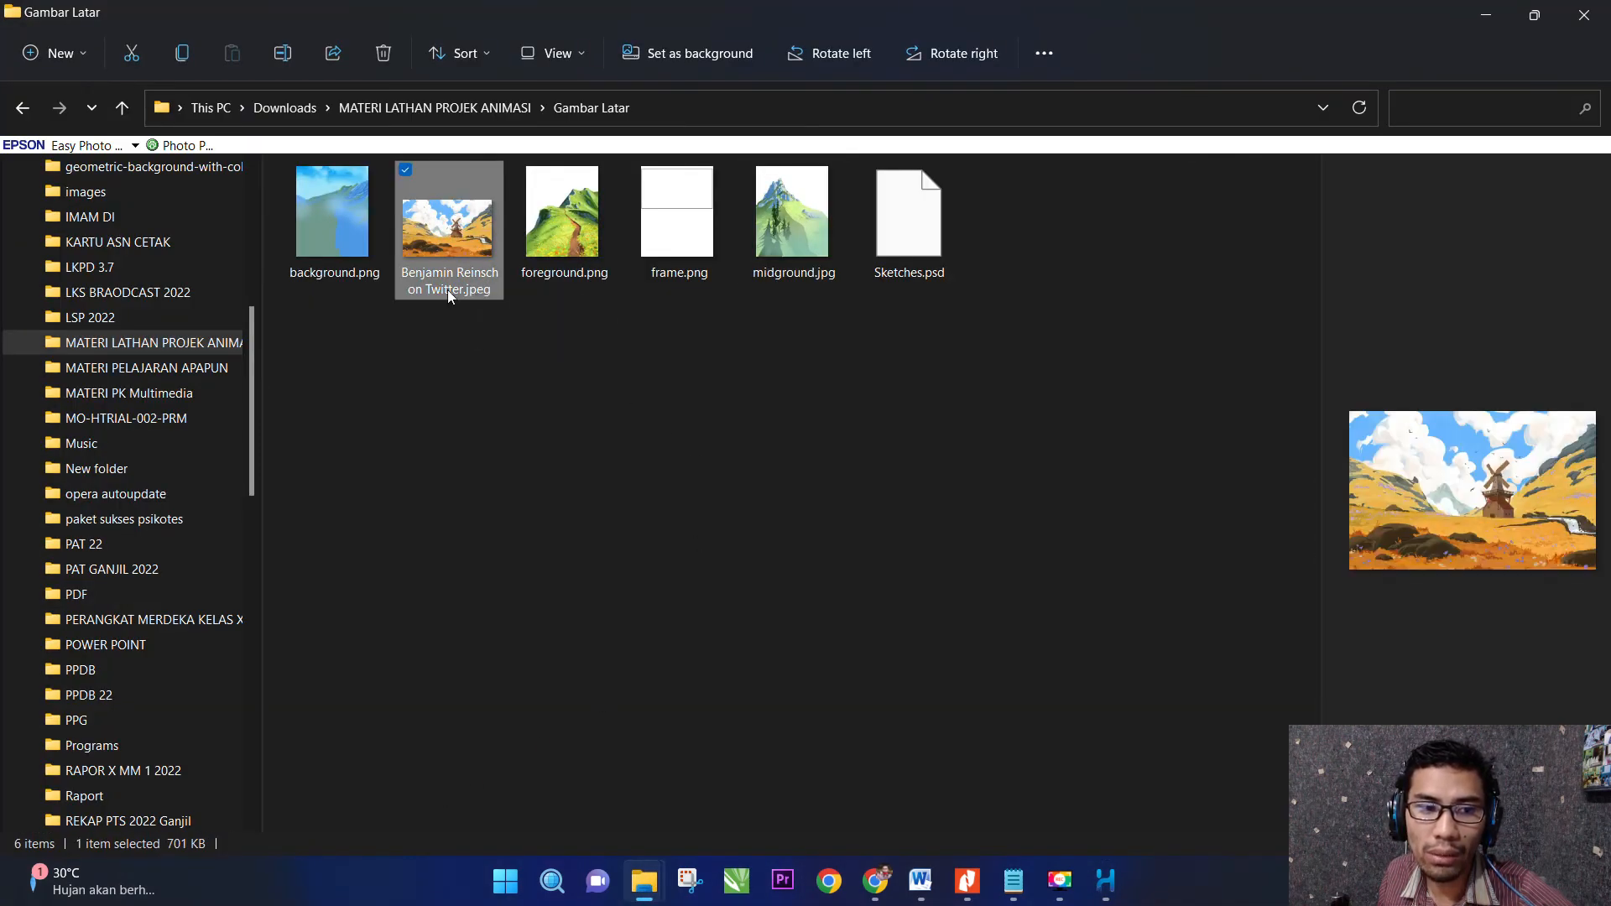
click(450, 314)
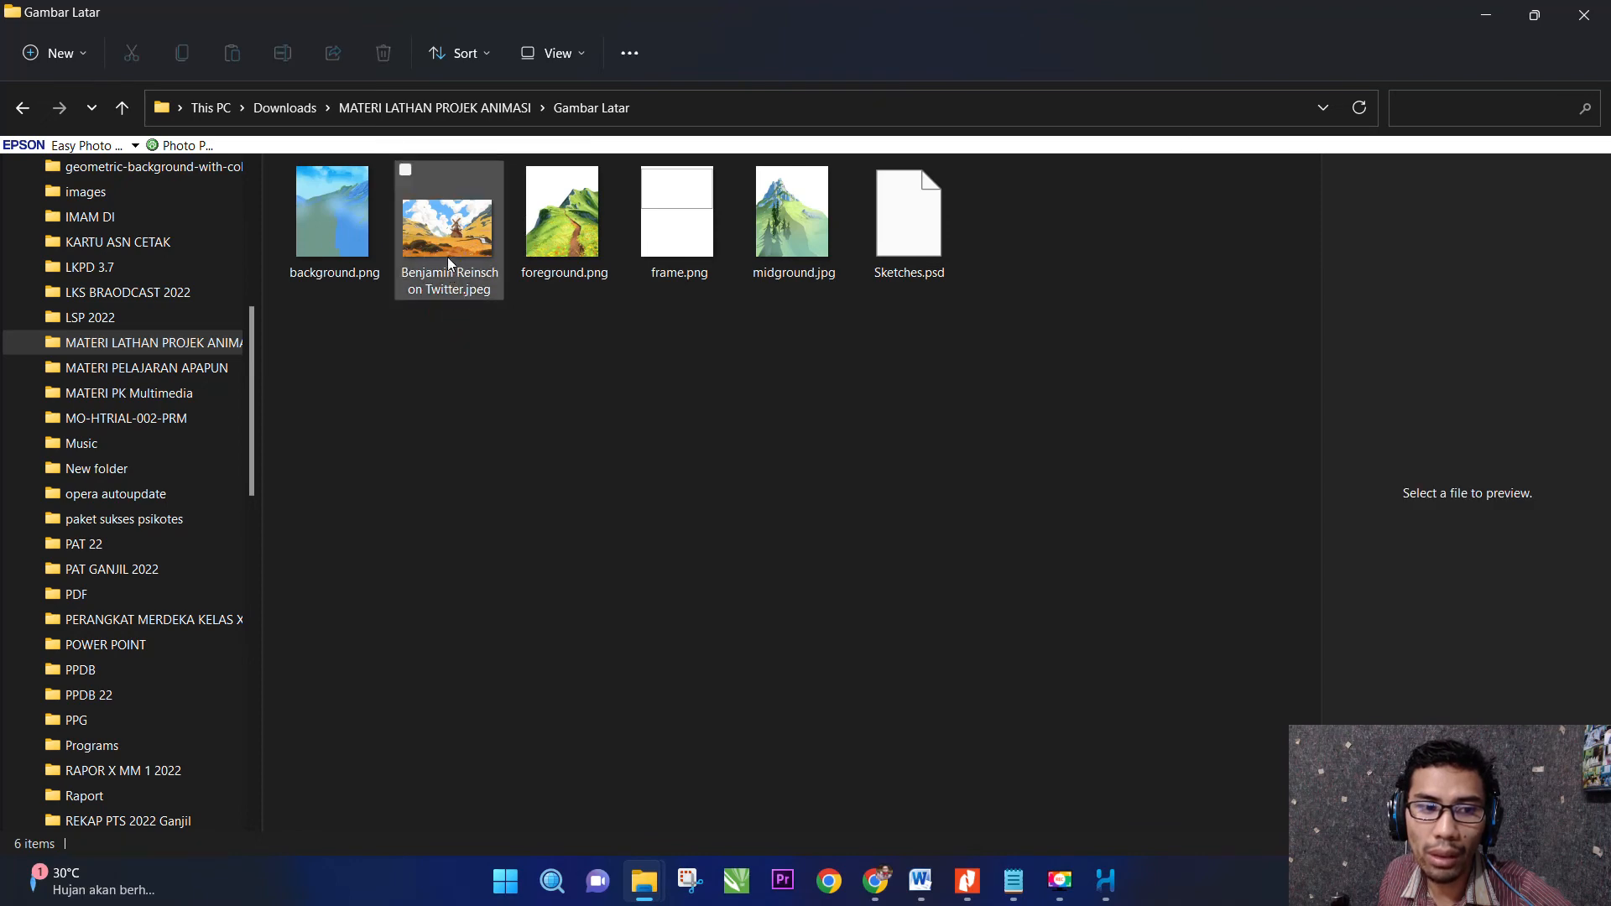
click(447, 257)
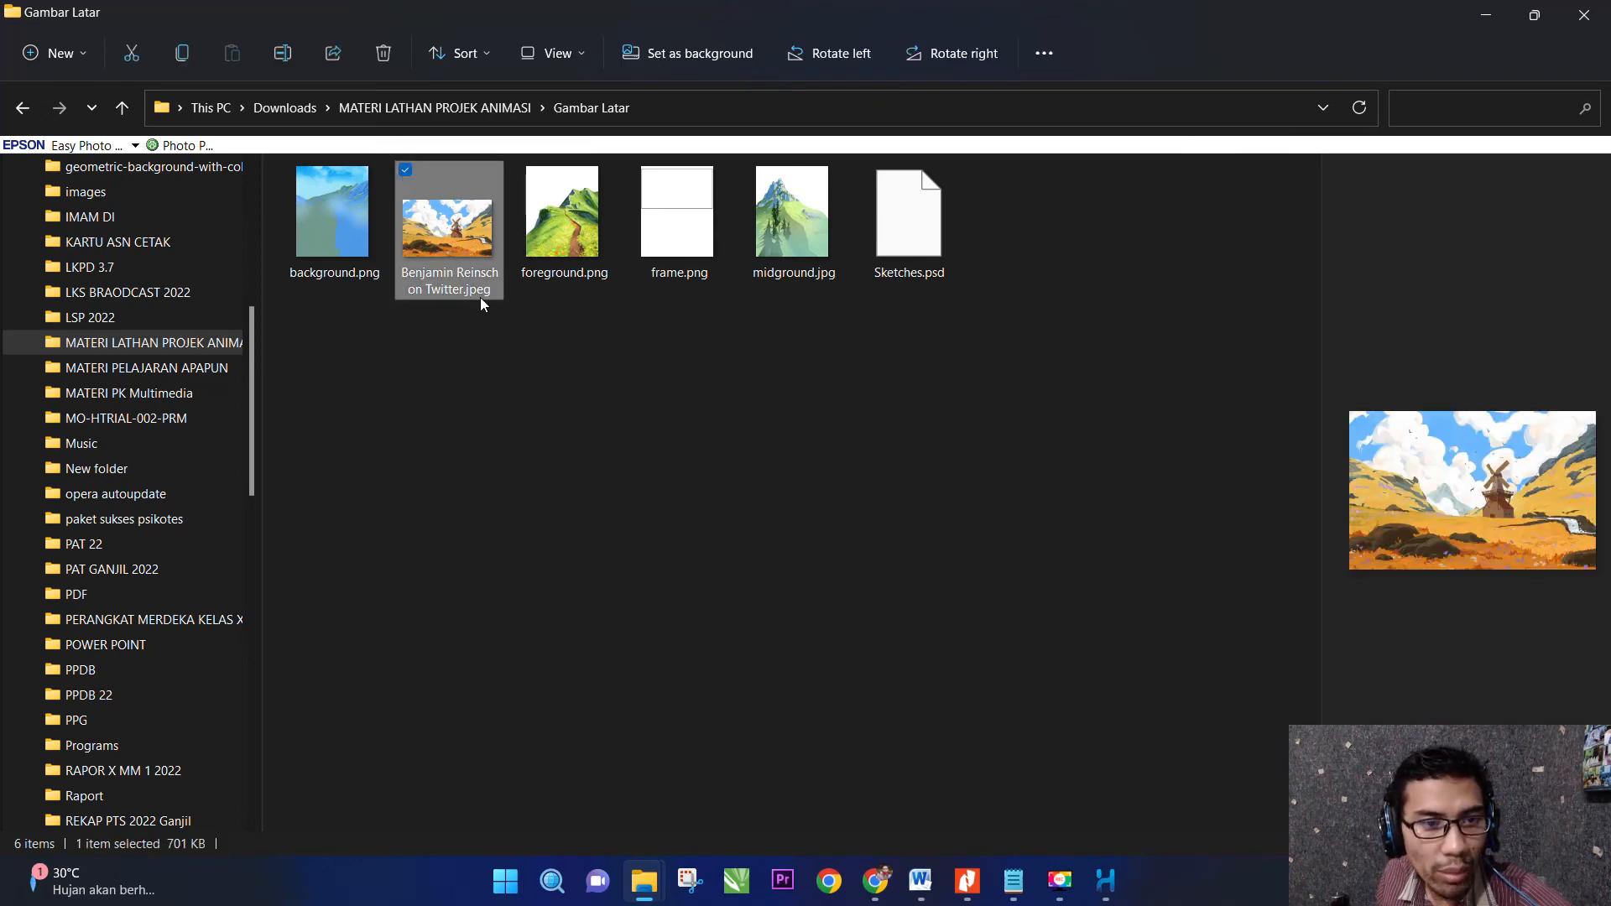
click(468, 349)
click(450, 251)
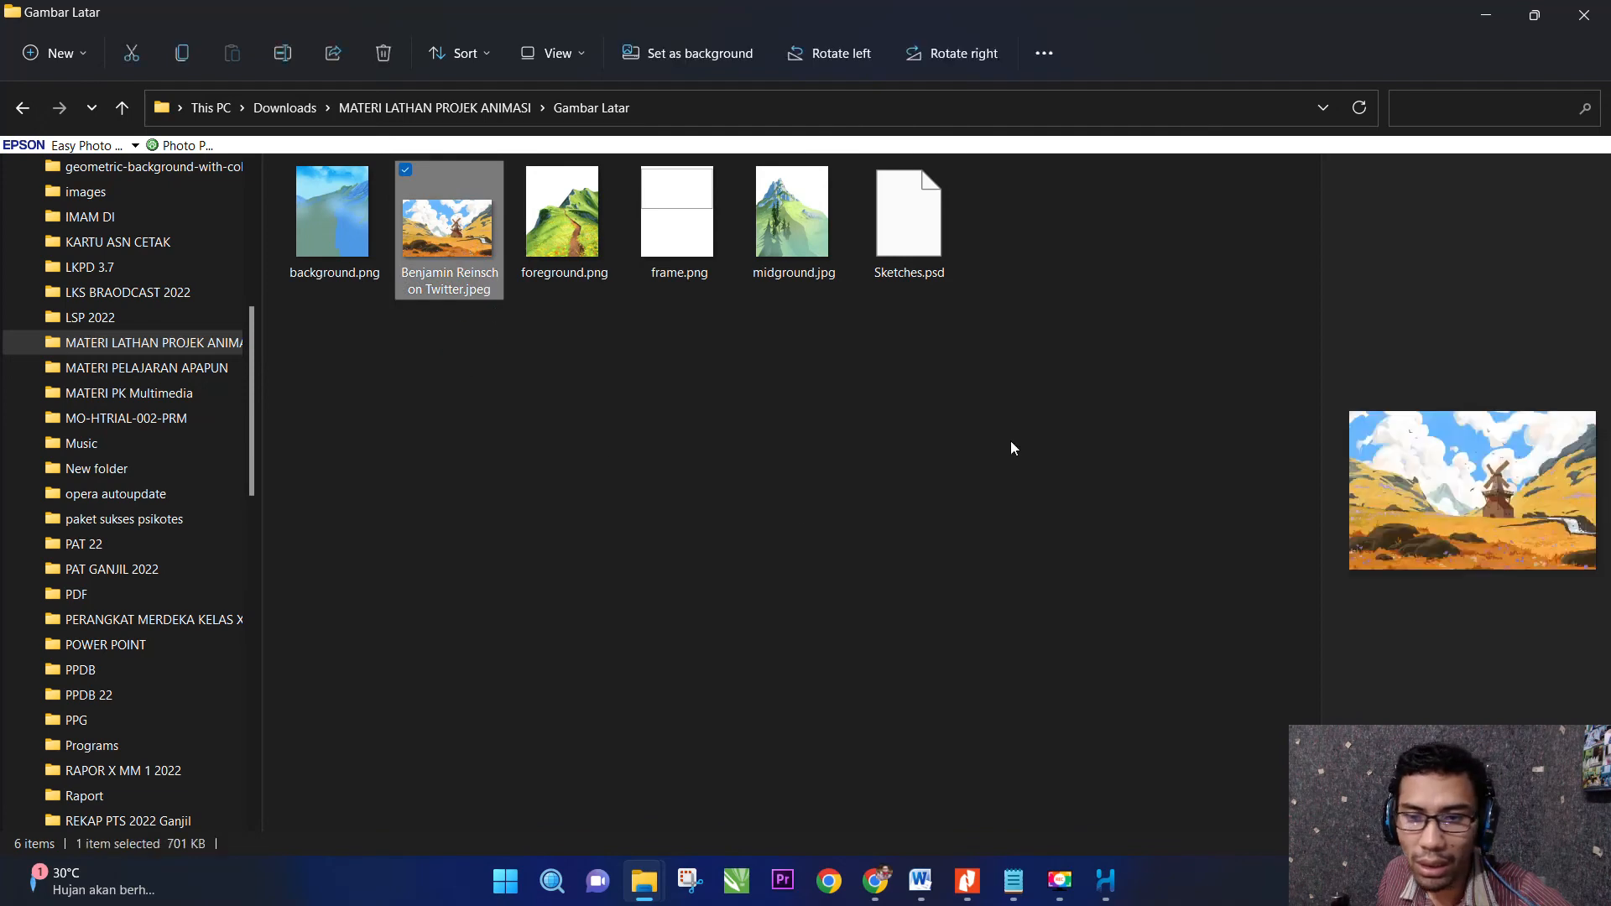
click(1488, 16)
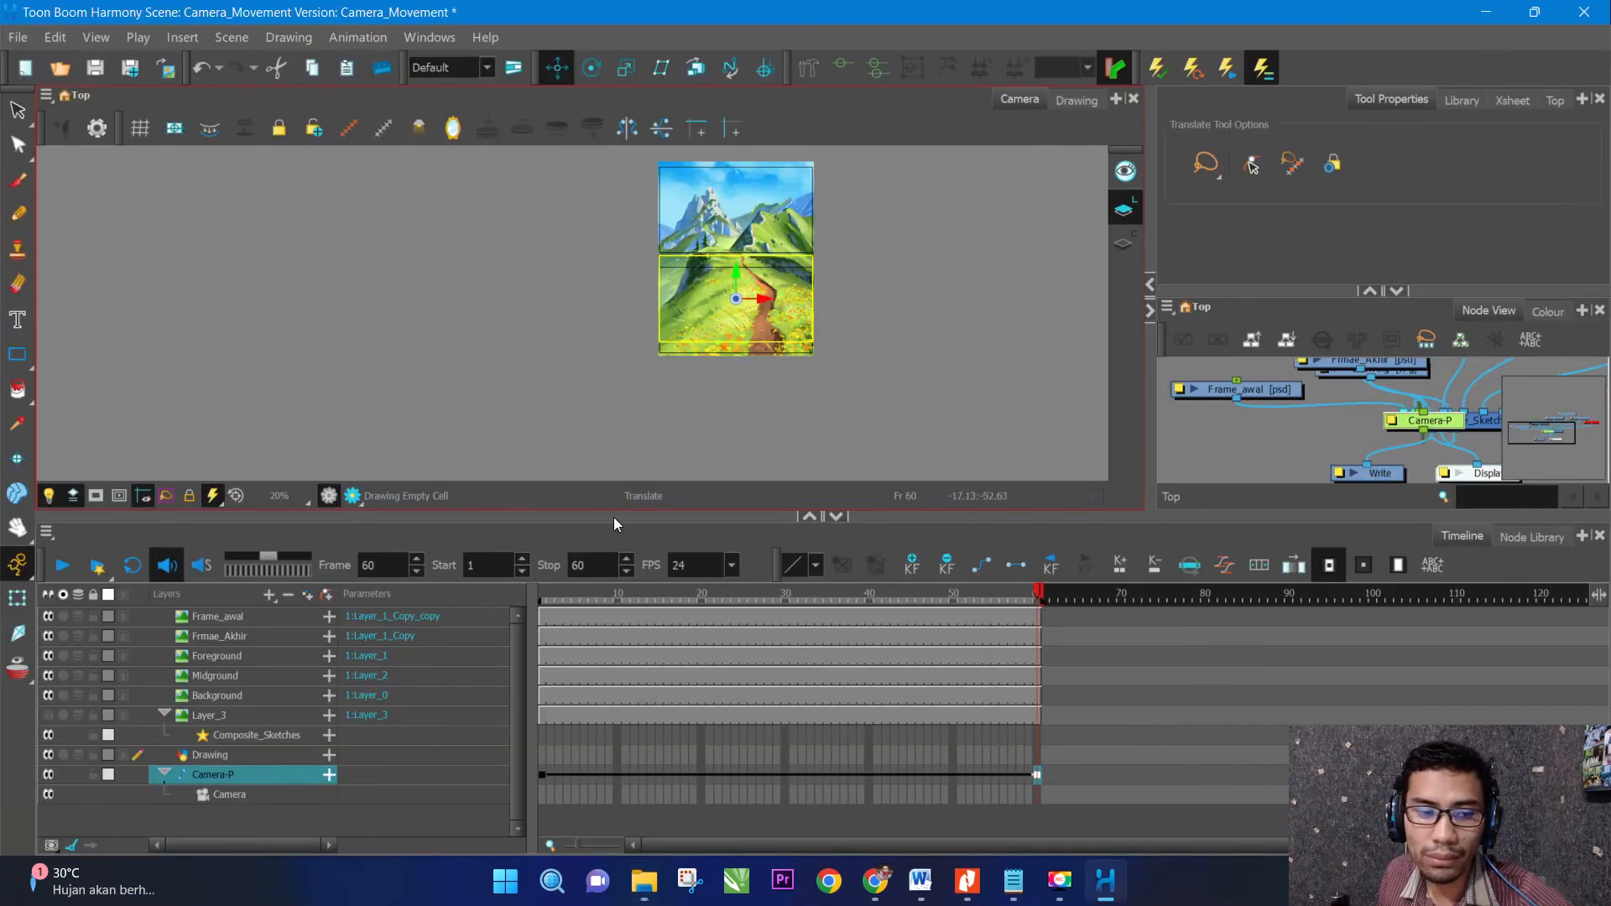
Collapse the Camera-P layer, select the Frame_awal layer and compare its frames 1 and 60.
click(163, 773)
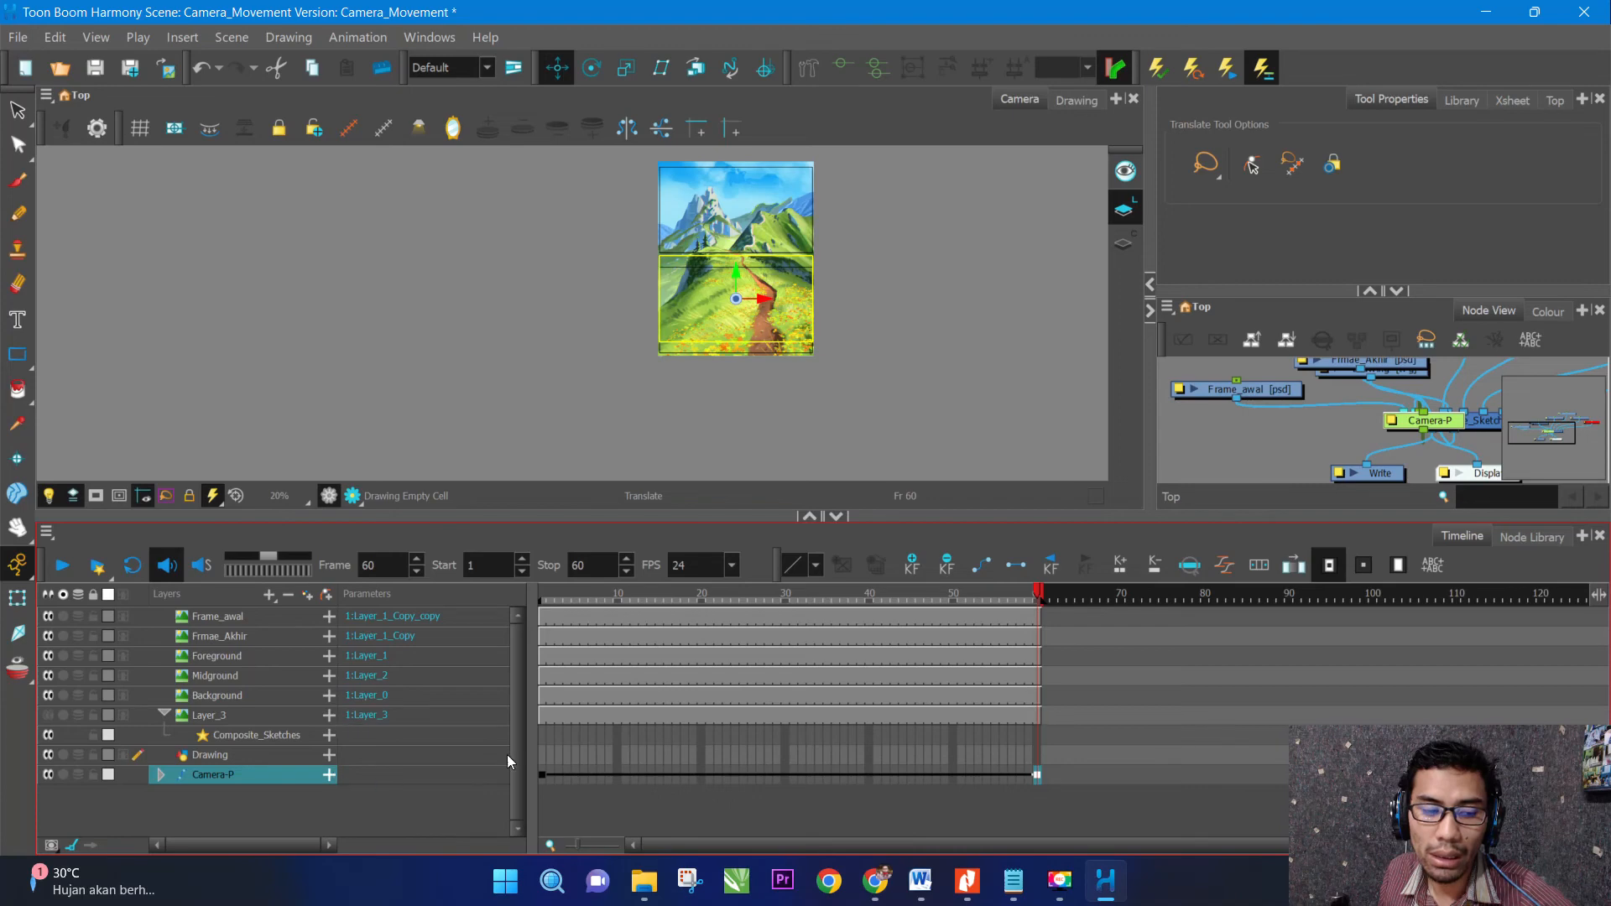
click(236, 647)
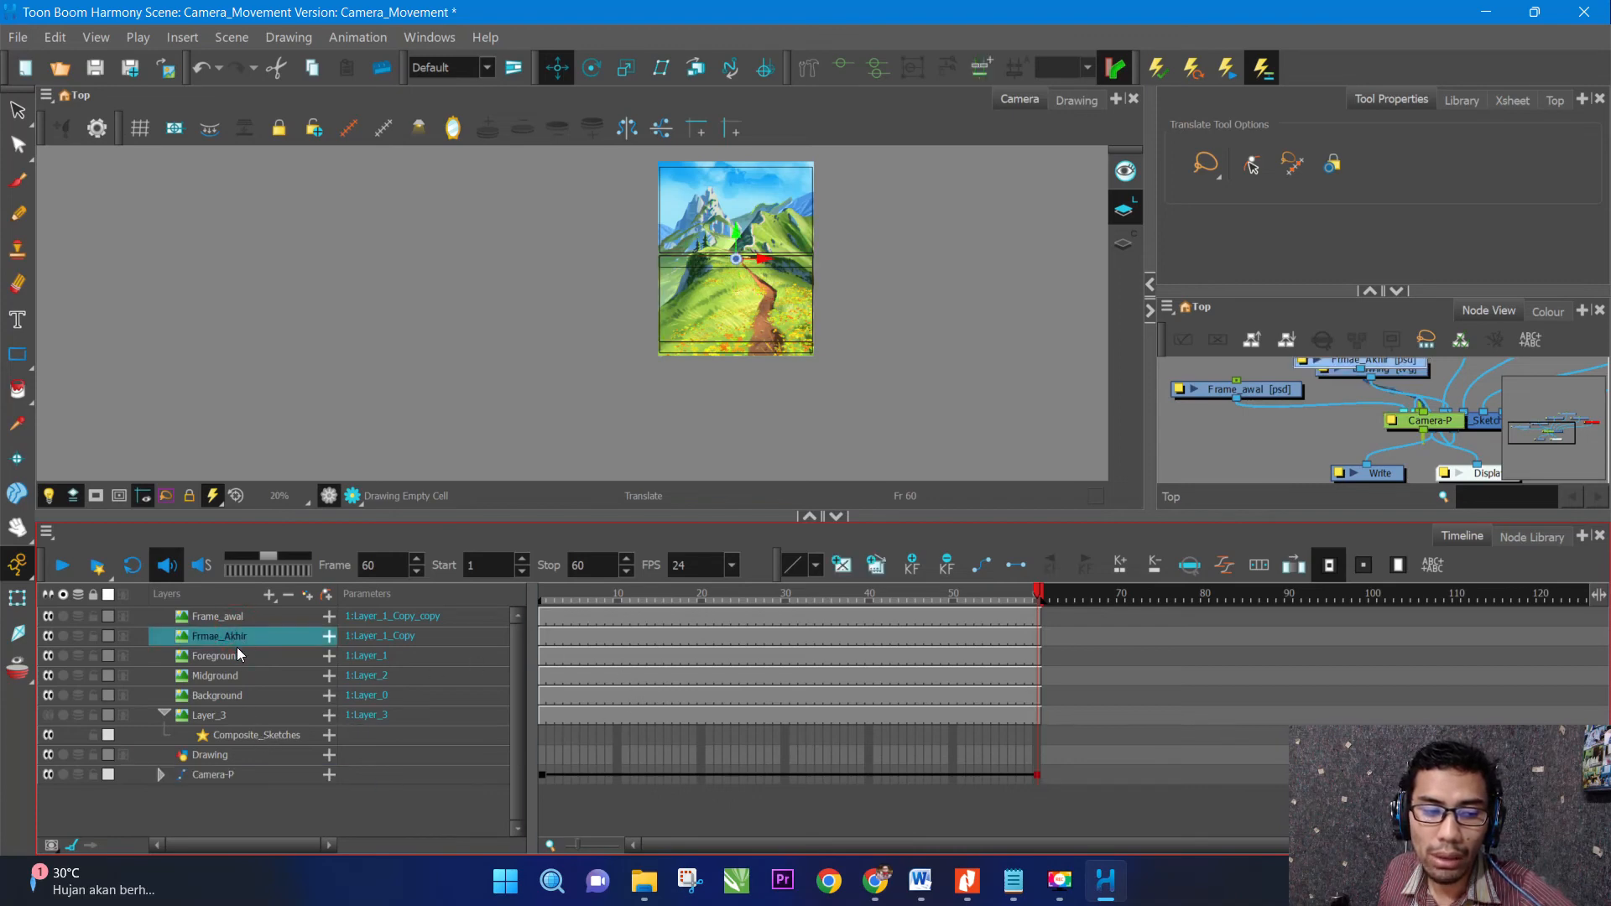
key(Down)
key(Down)
click(251, 636)
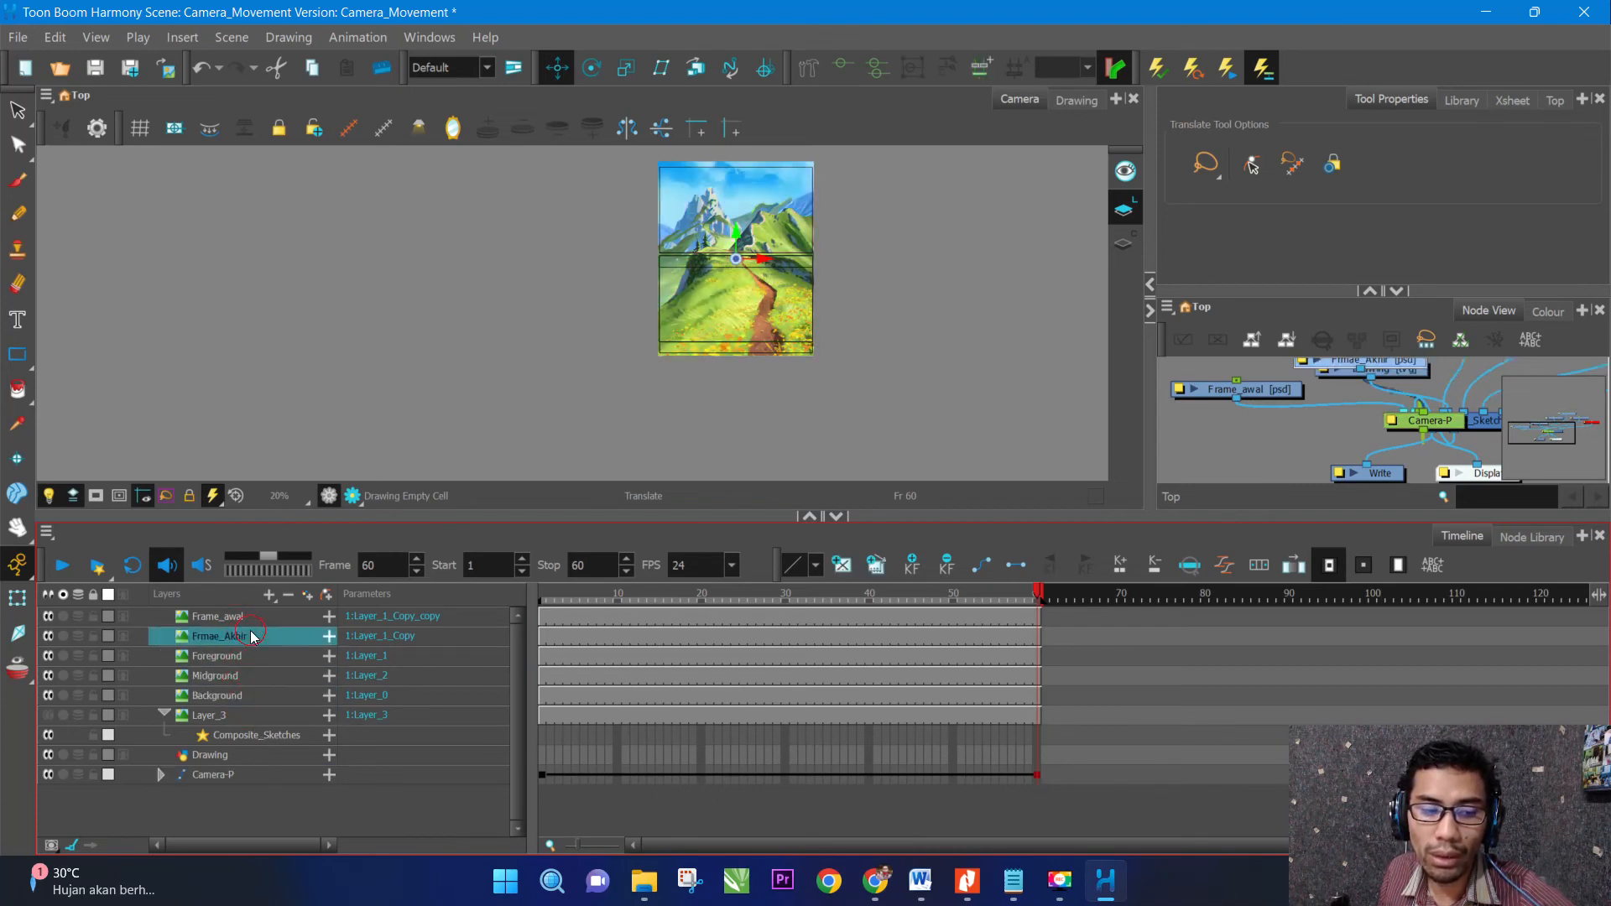
click(242, 617)
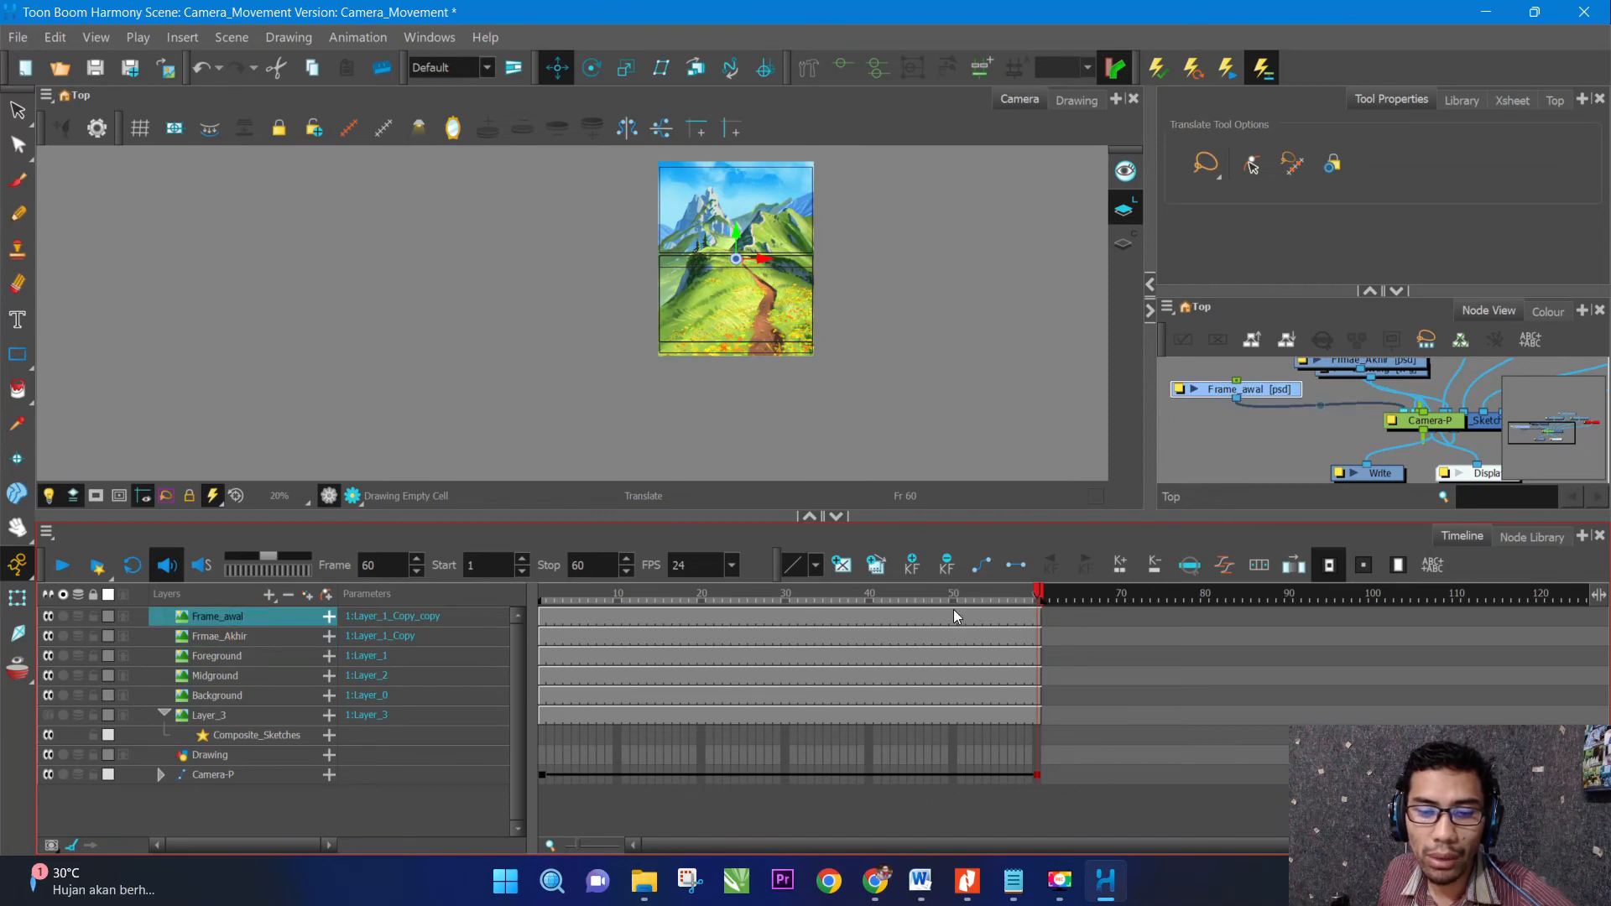
click(543, 617)
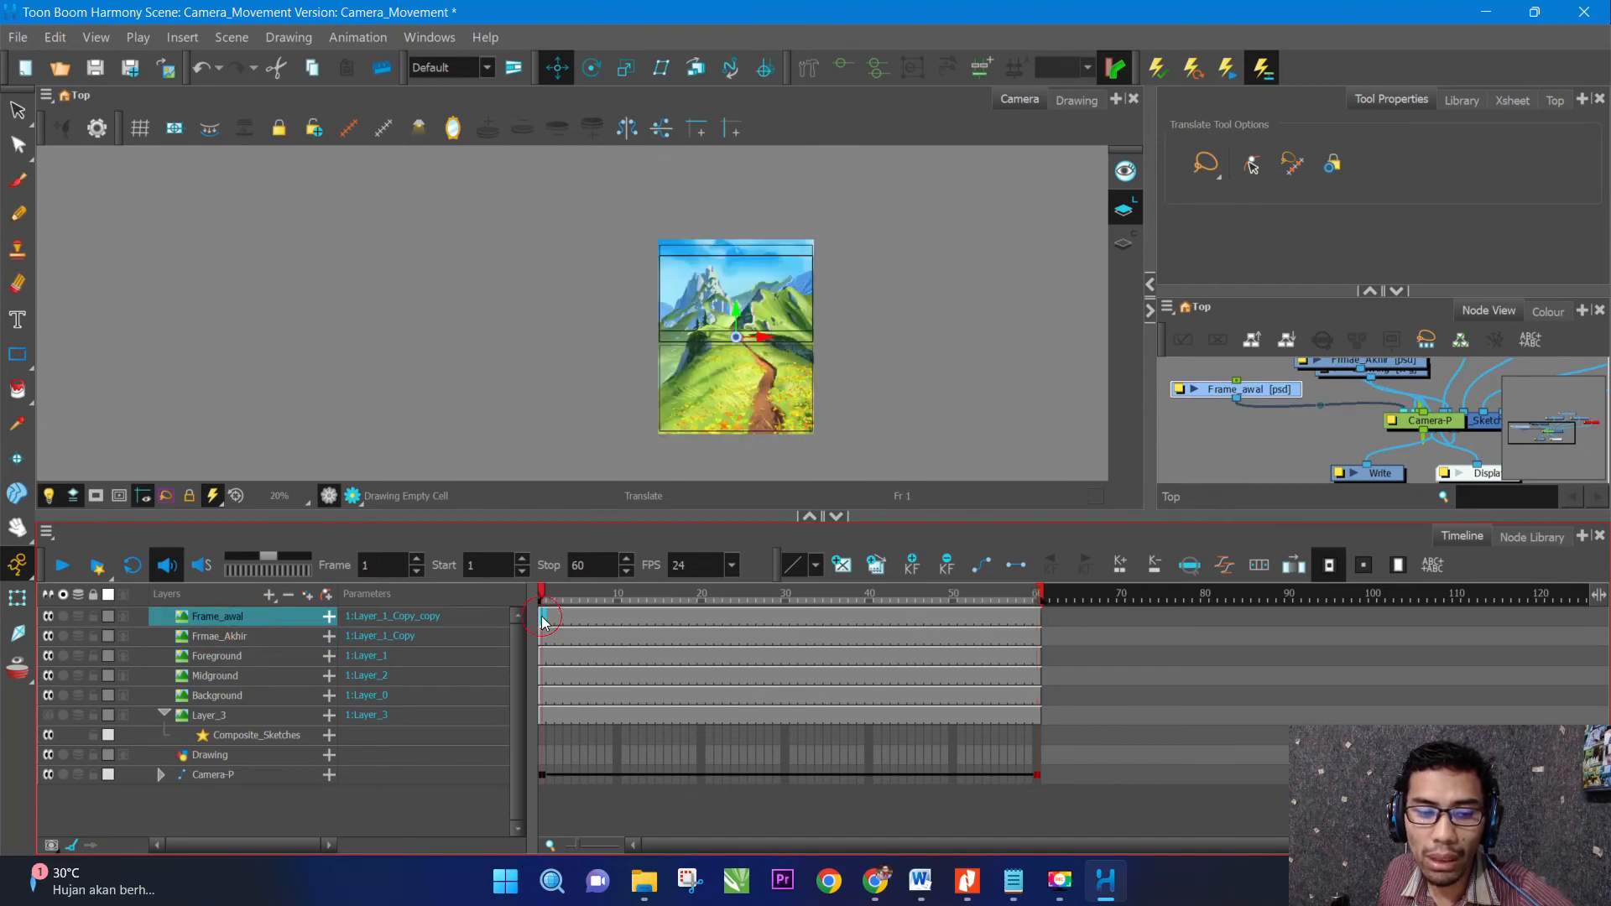
click(1037, 618)
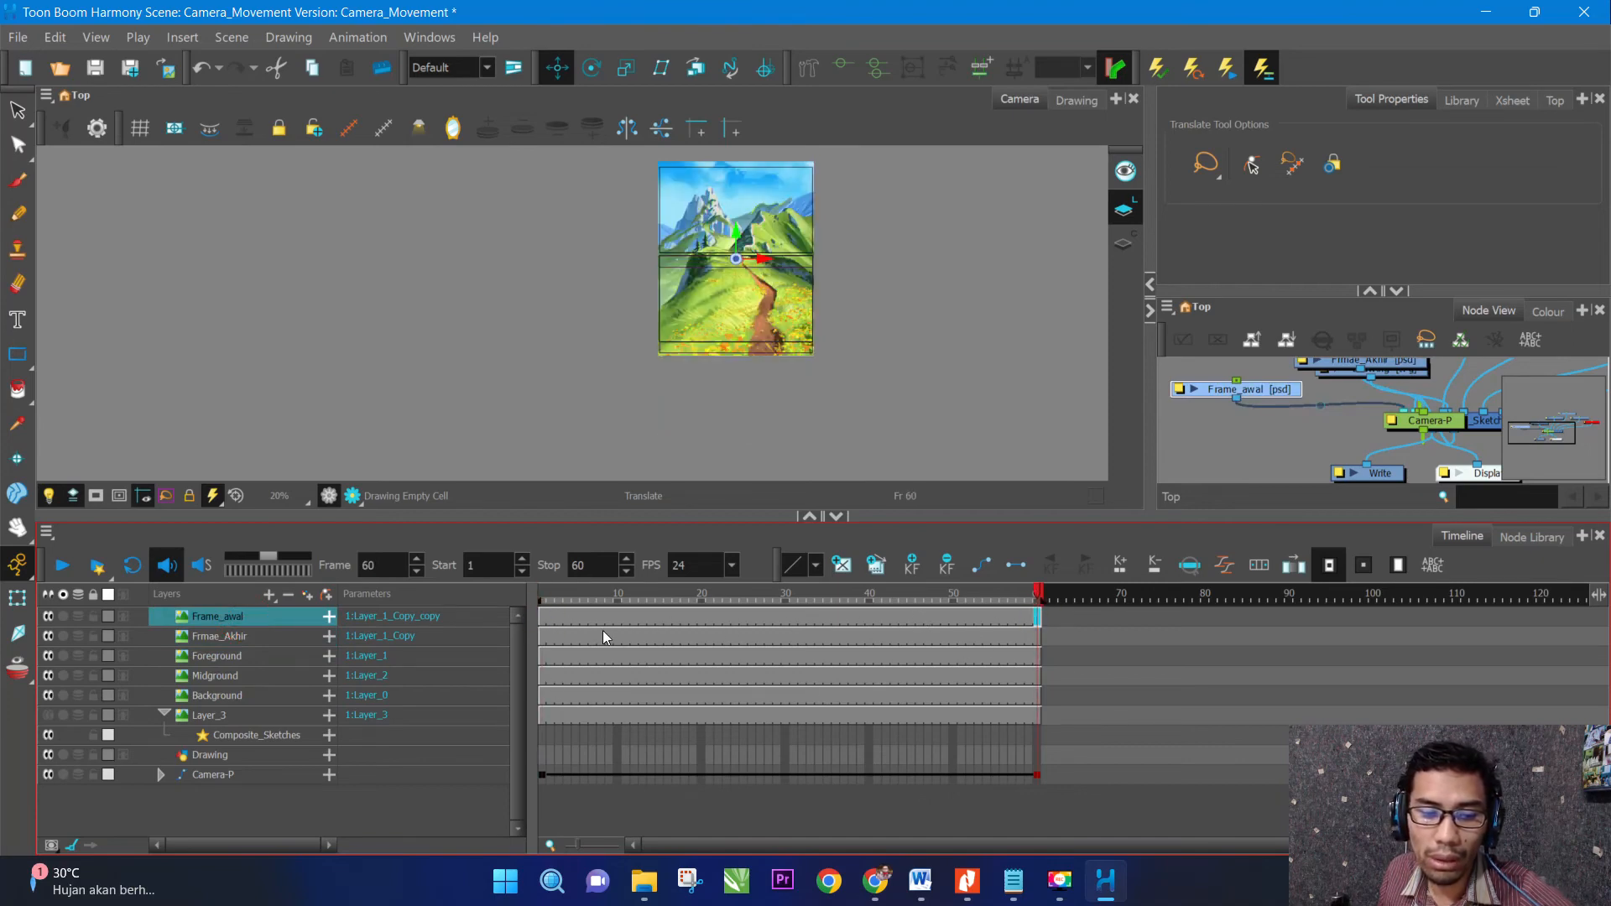
click(541, 616)
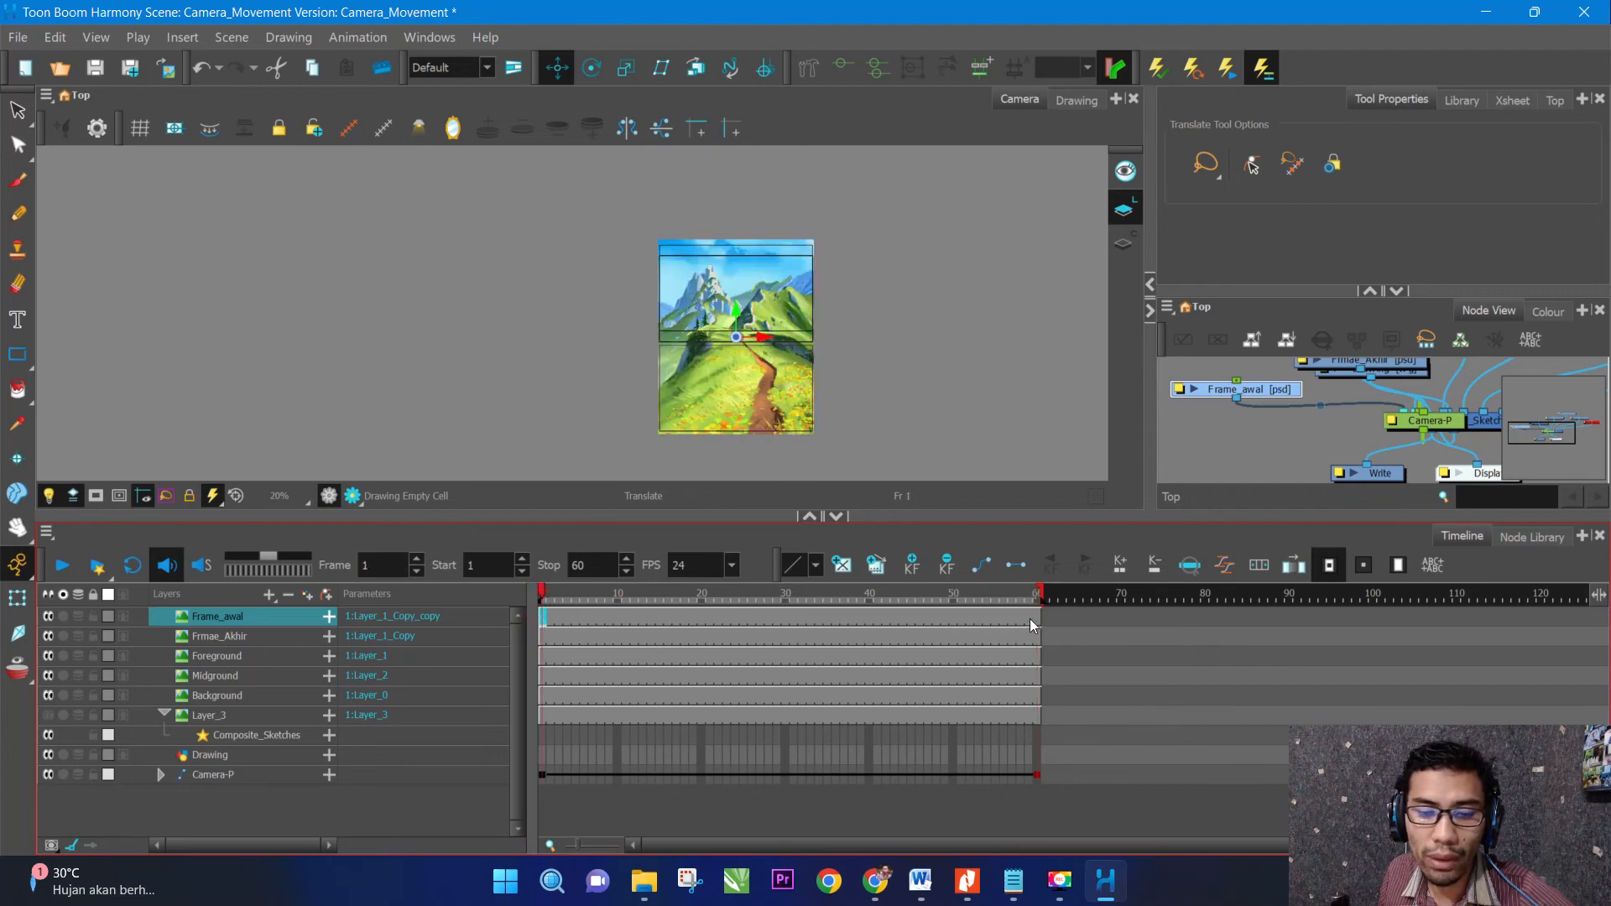
click(1035, 618)
Delete the exposures from frame 3 to 60 on all image layers from Frame_awal down to Layer_3.
click(562, 617)
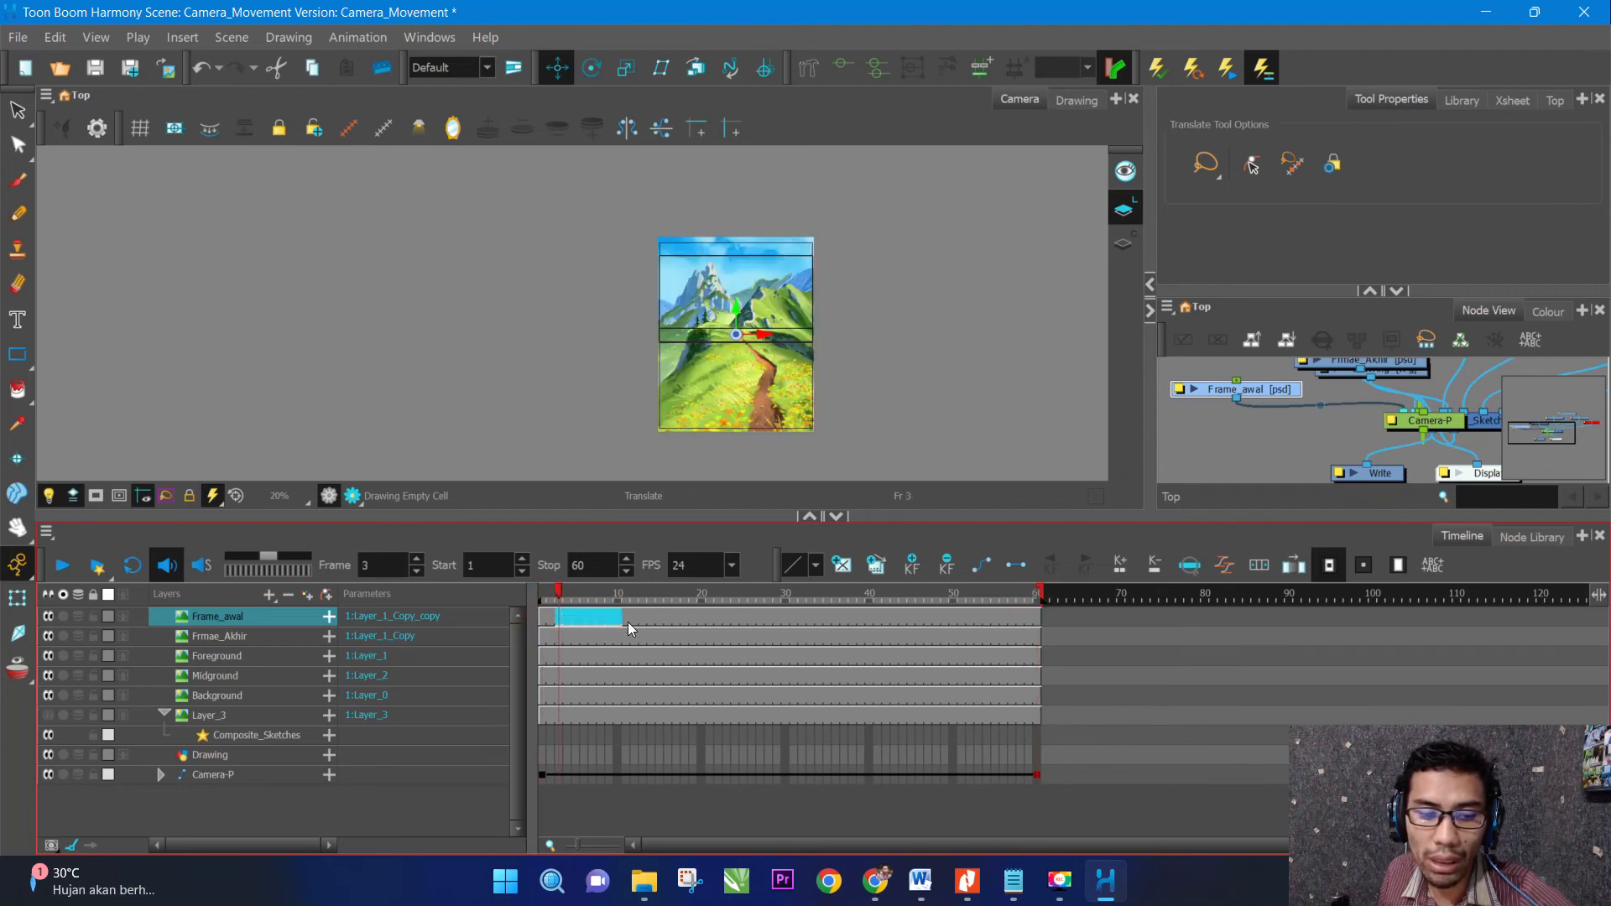
drag(627, 622, 1069, 719)
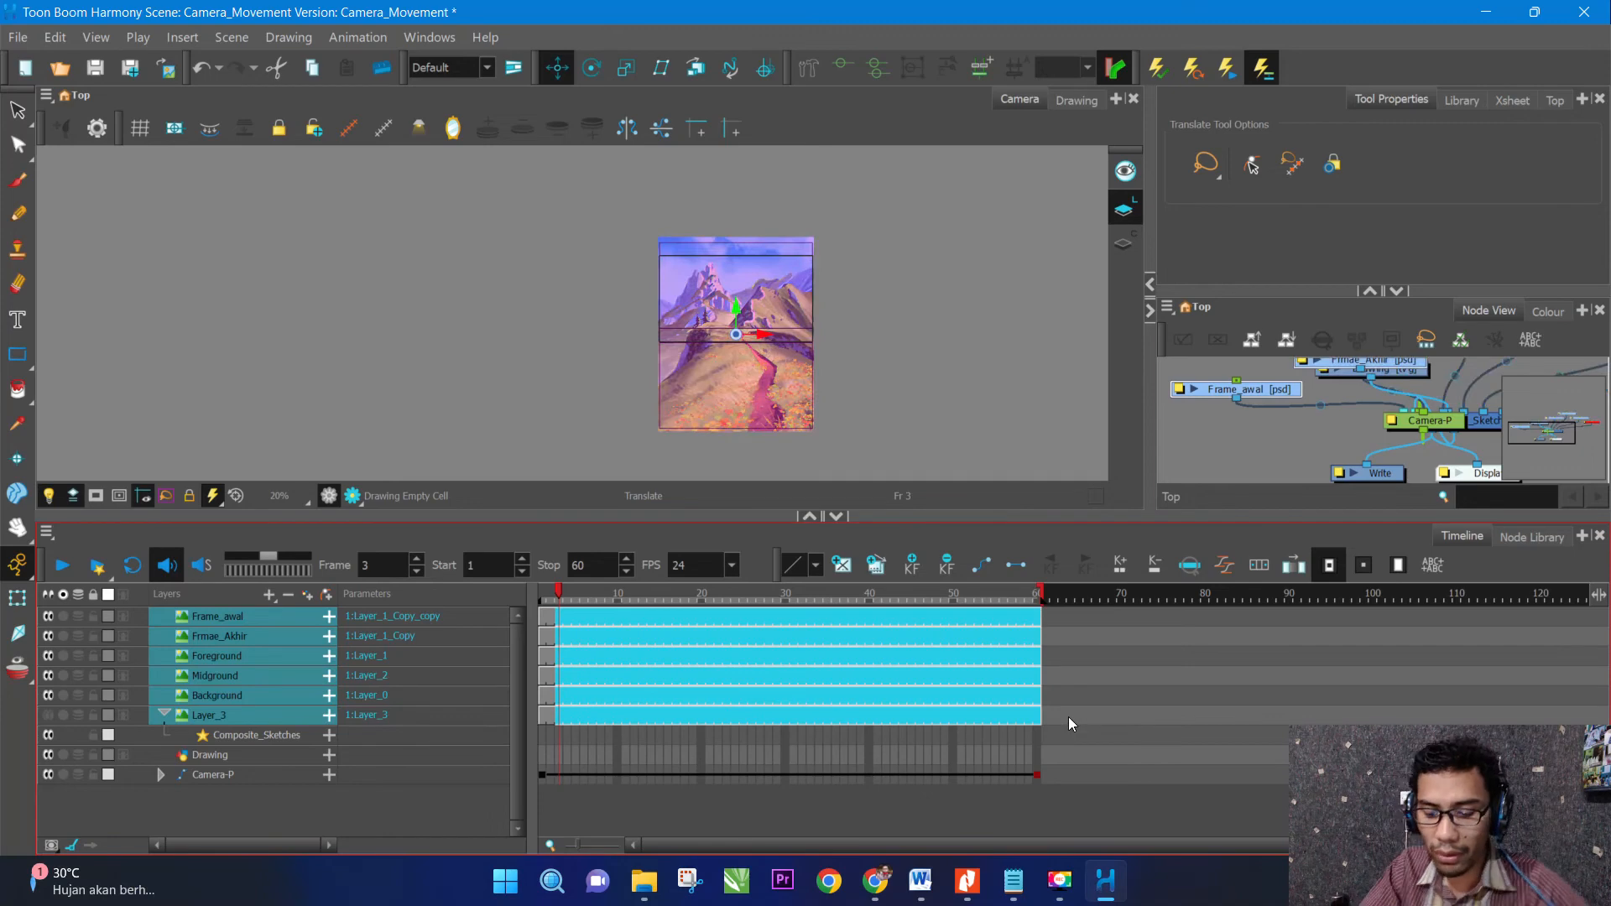
key(Delete)
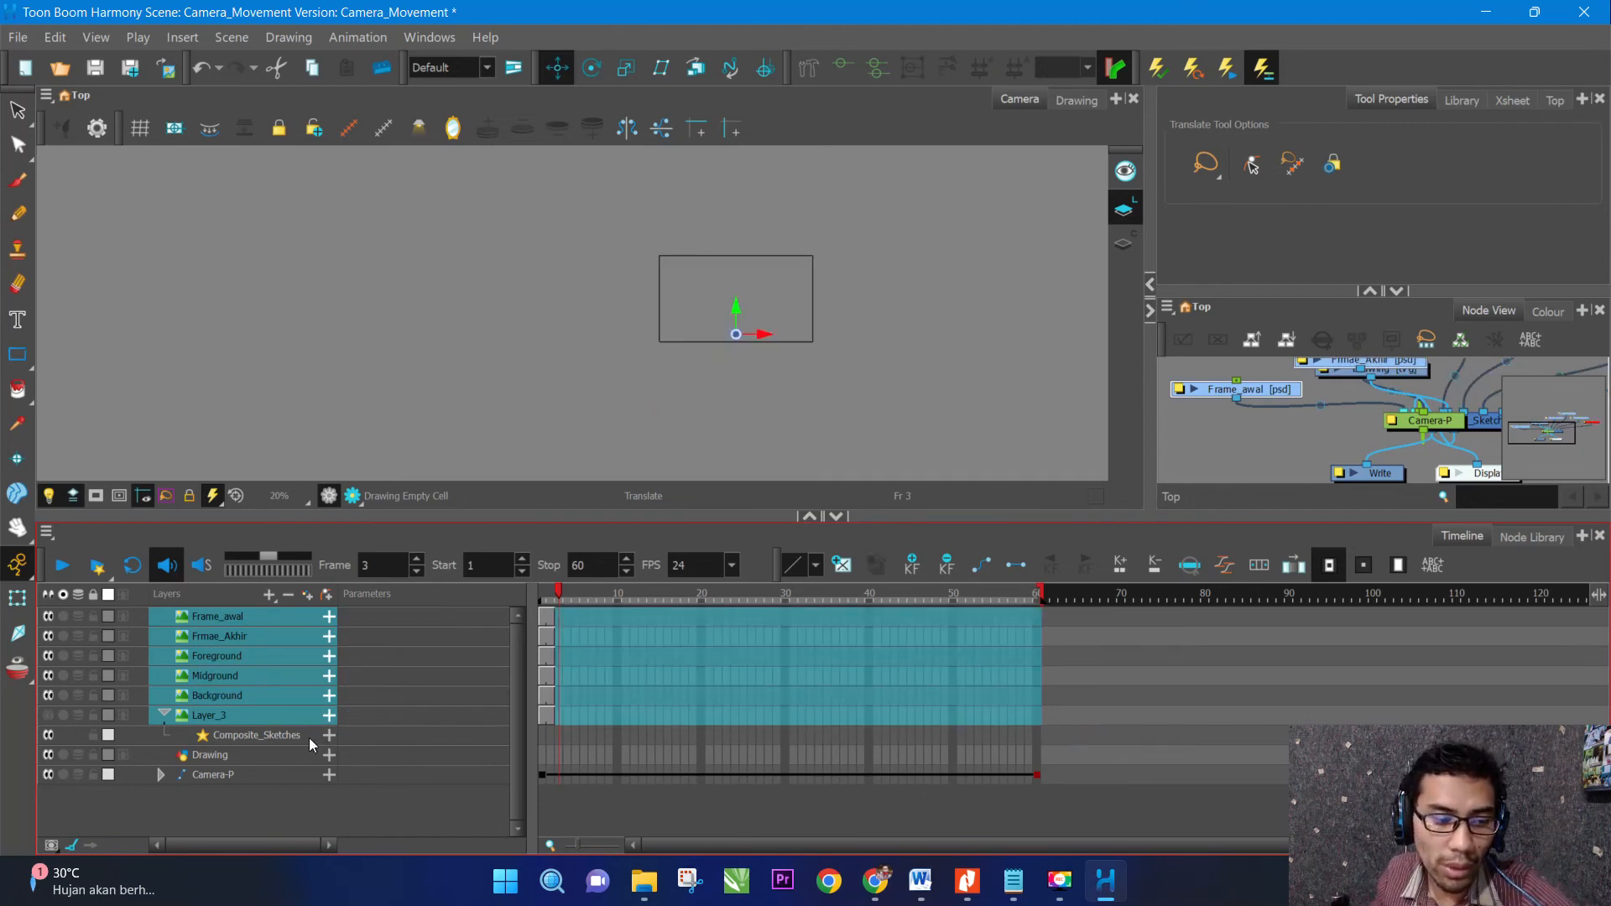
Scrub the timeline to frame 28 and go through the layers from Frame_awal to Midground to examine their remaining exposures.
click(263, 620)
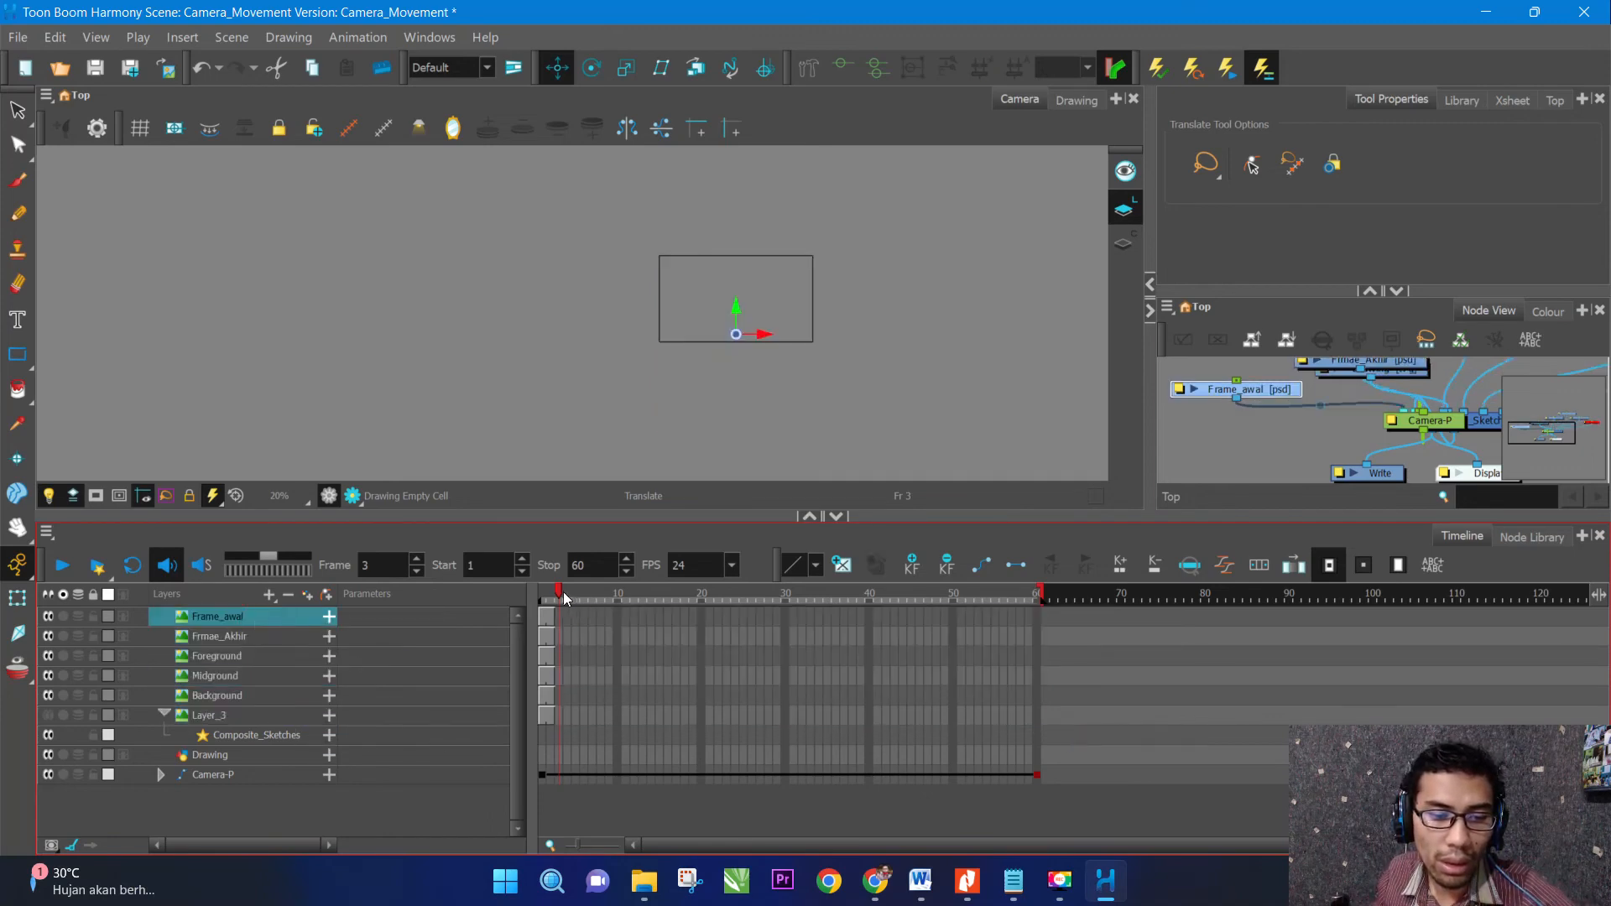
drag(564, 596, 768, 639)
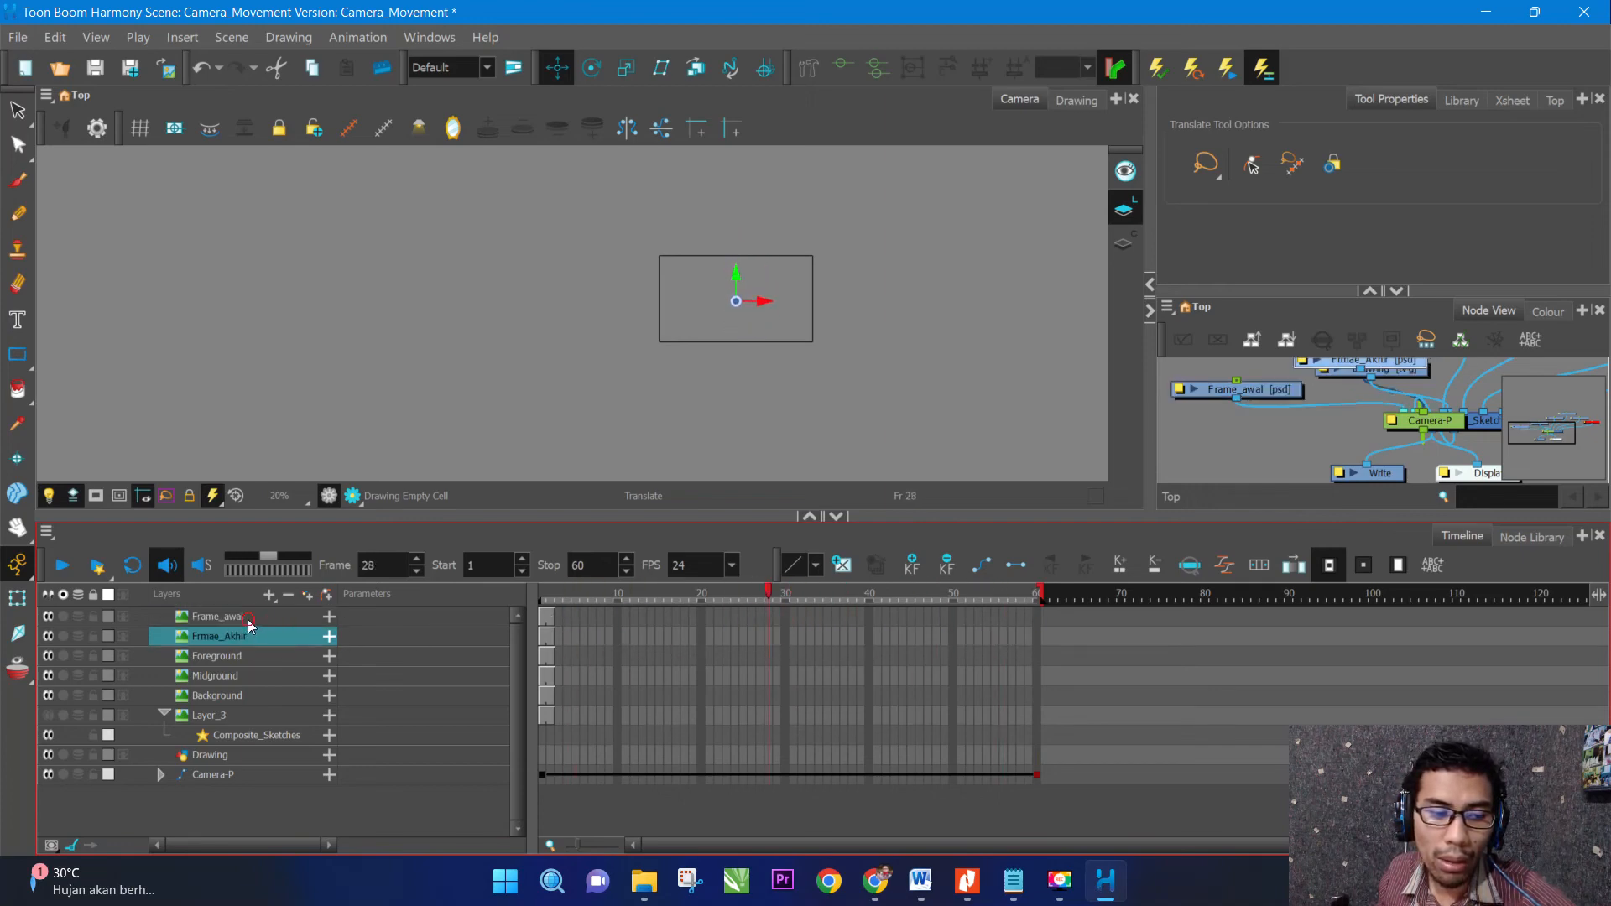
click(252, 656)
click(250, 677)
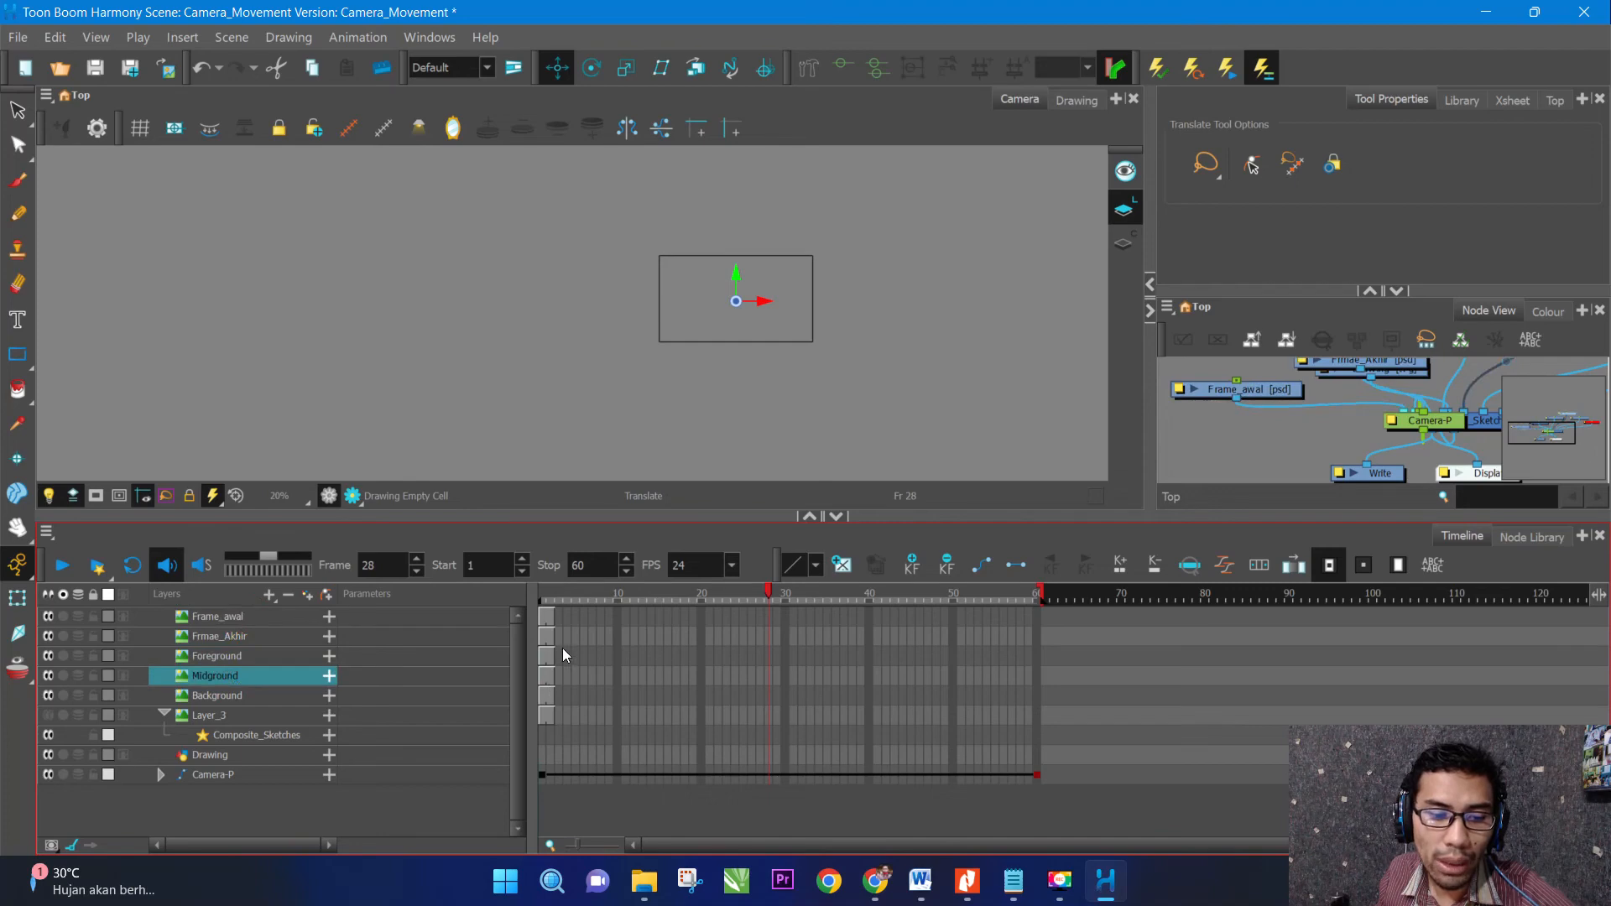
Go through the Frmae_Akhir, Midground and Frame_awal layers at frame 1 and scrub between frames 1 and 60 to examine the shortened exposures.
click(543, 595)
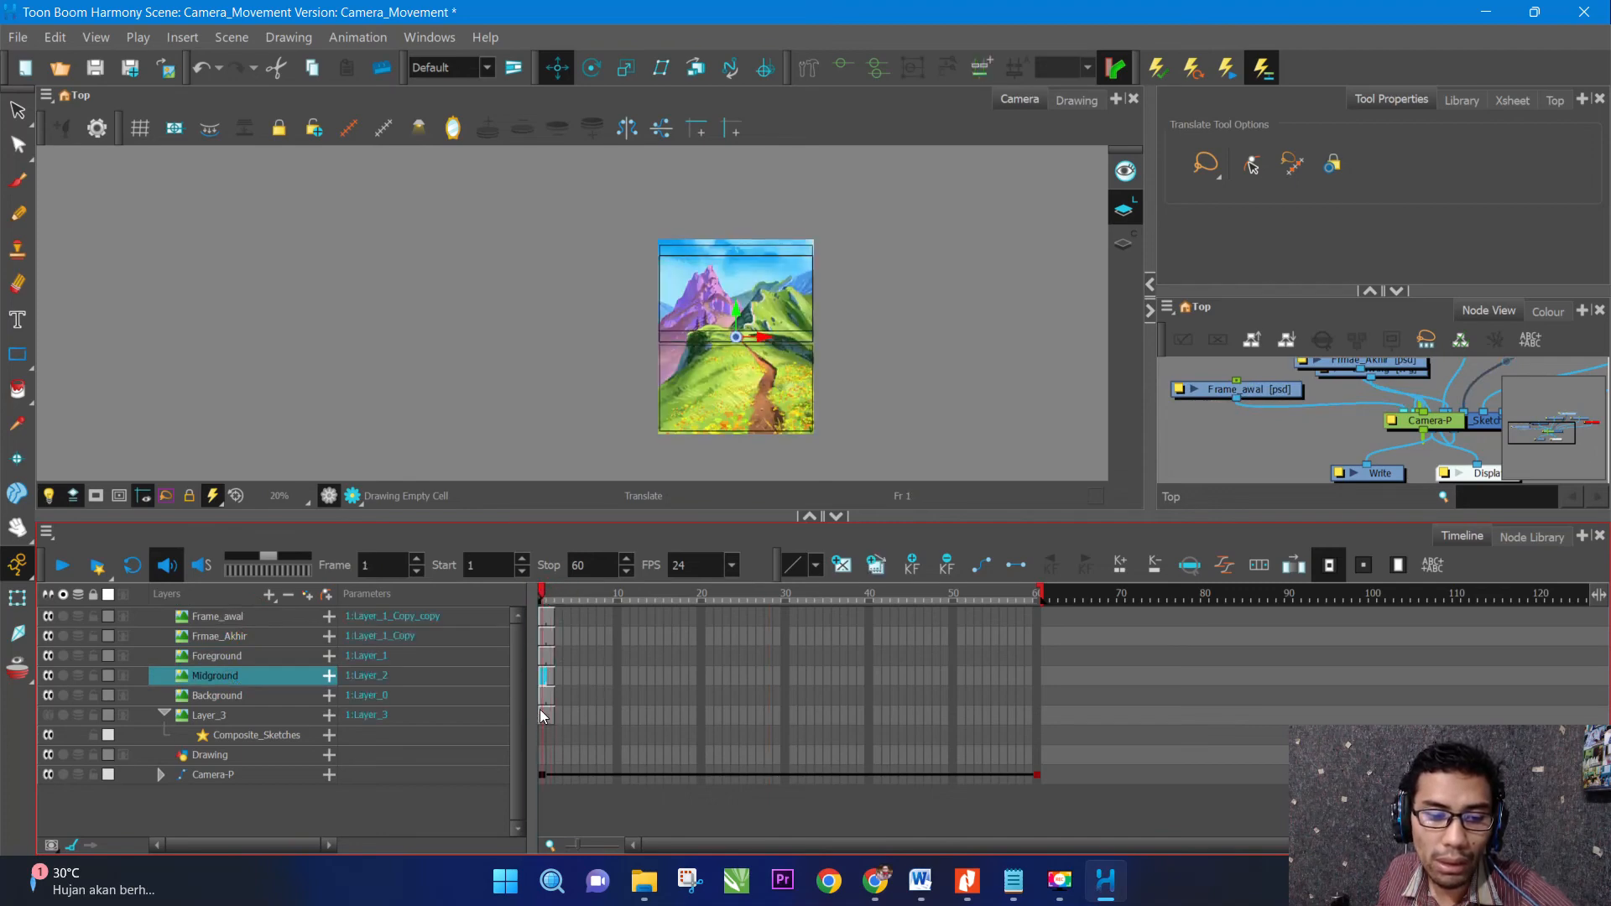
click(244, 638)
click(256, 676)
click(256, 636)
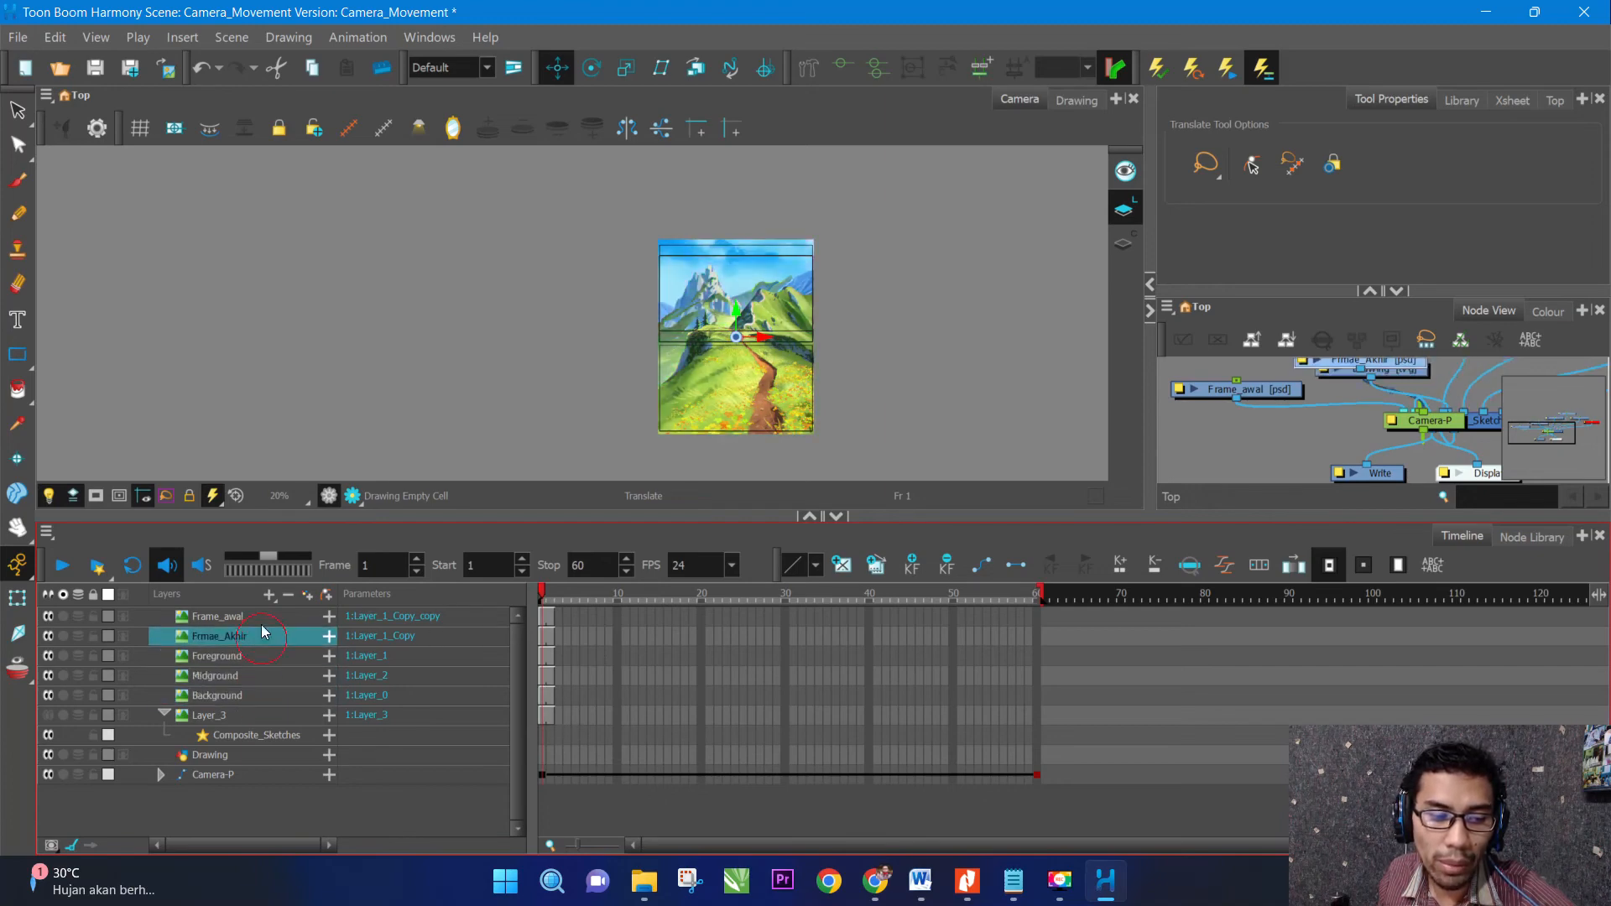
click(256, 617)
drag(543, 596, 710, 595)
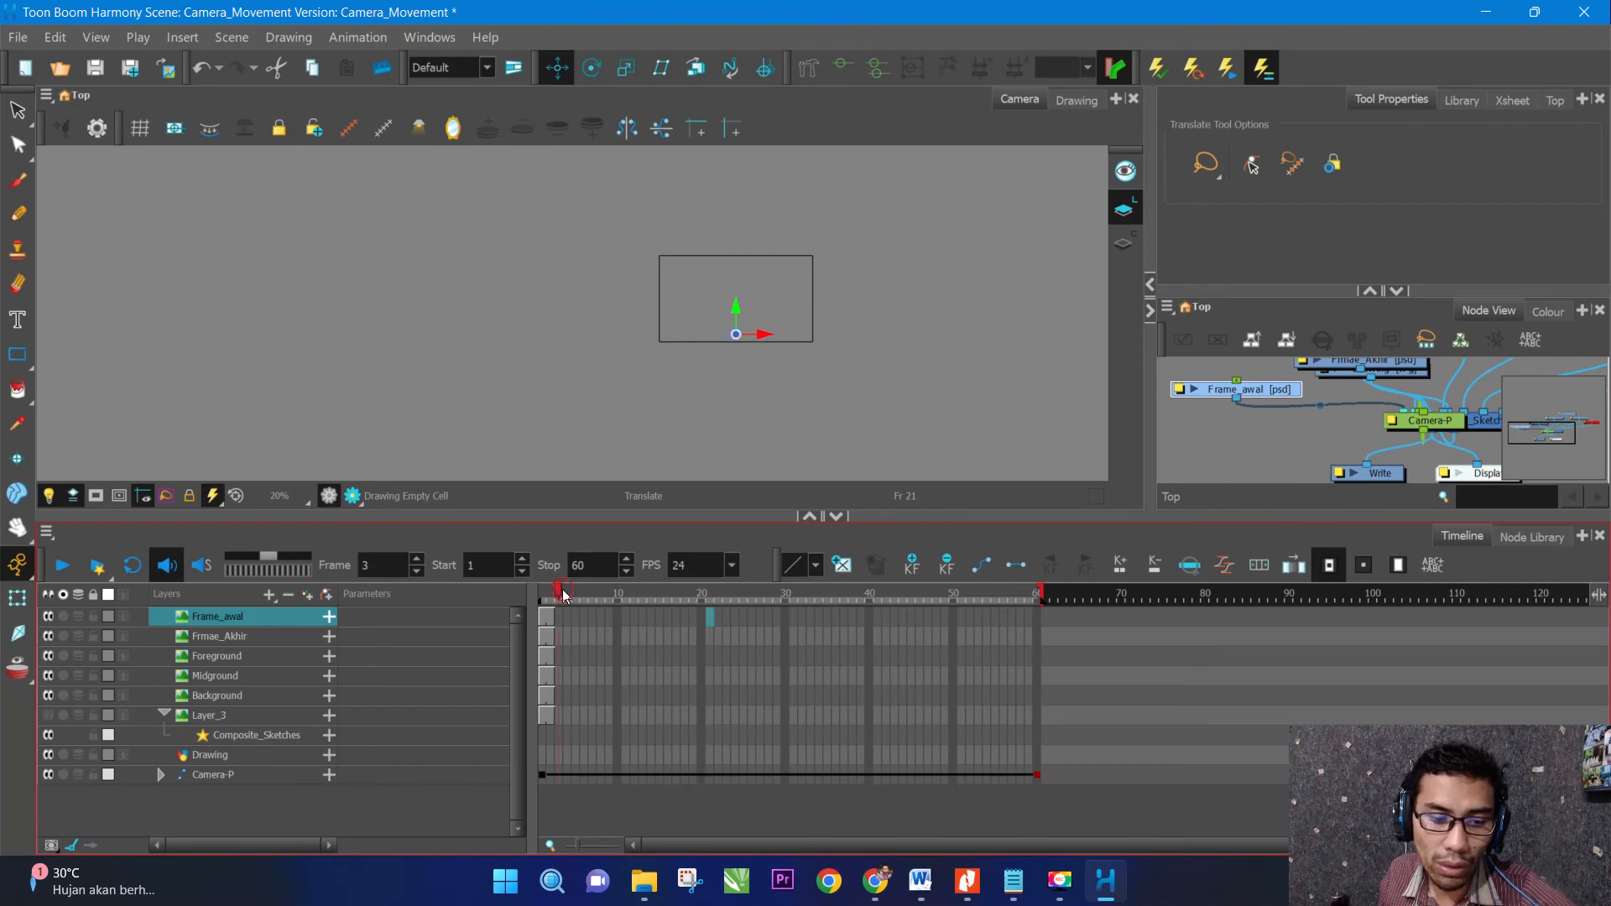
drag(557, 595, 537, 595)
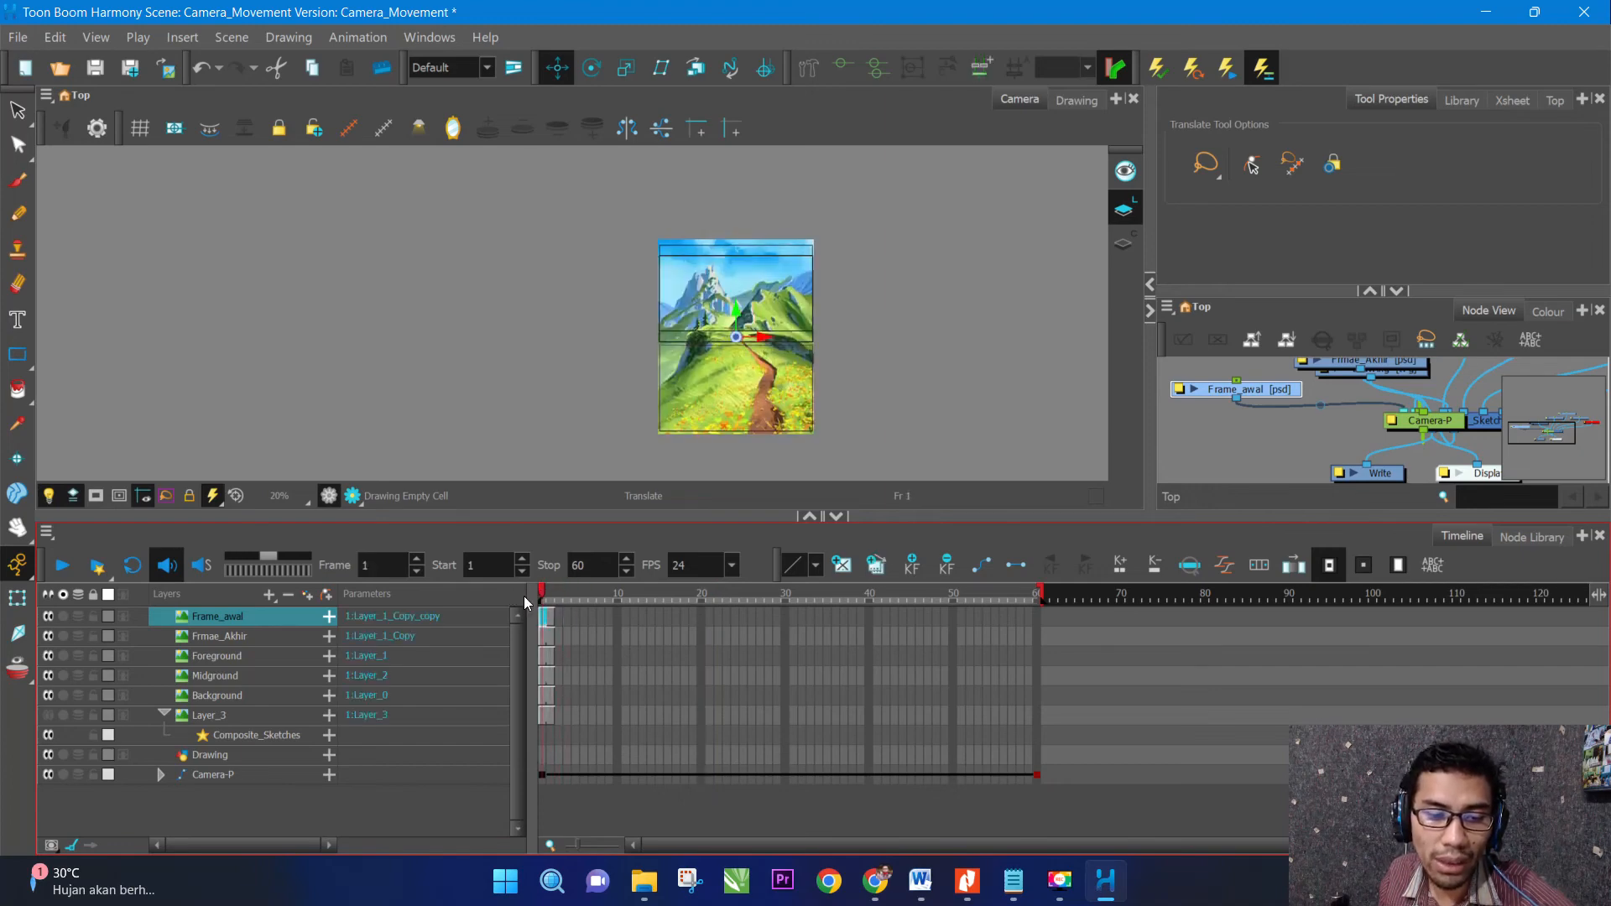
drag(541, 596, 1050, 648)
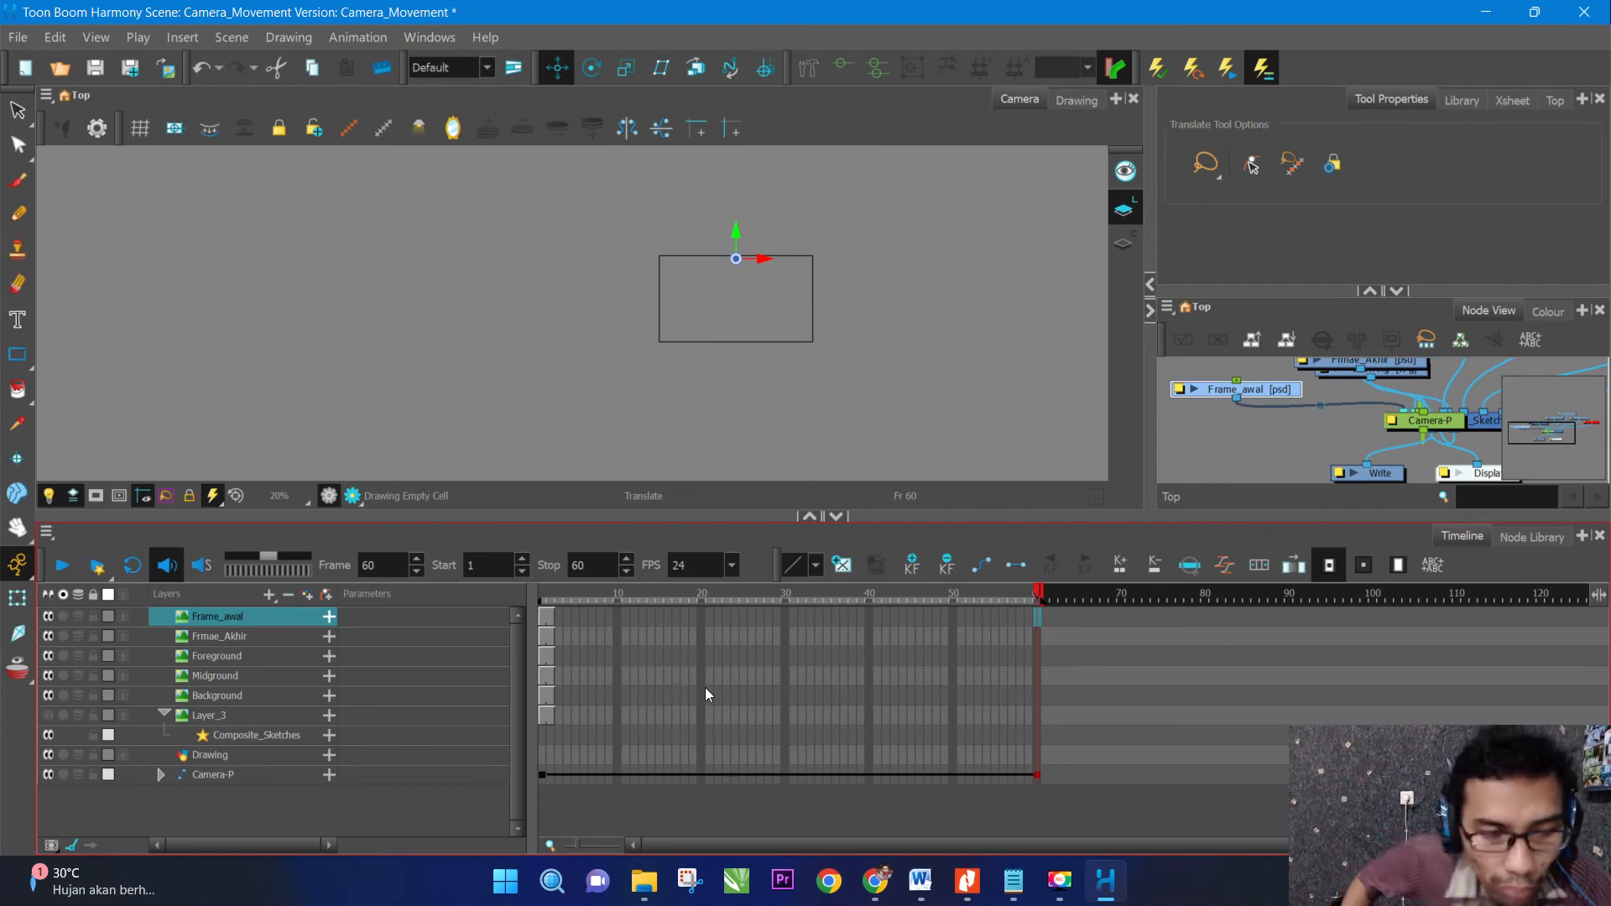
Extend the Foreground layer's exposure to frame 30, and from there to frame 60.
click(785, 620)
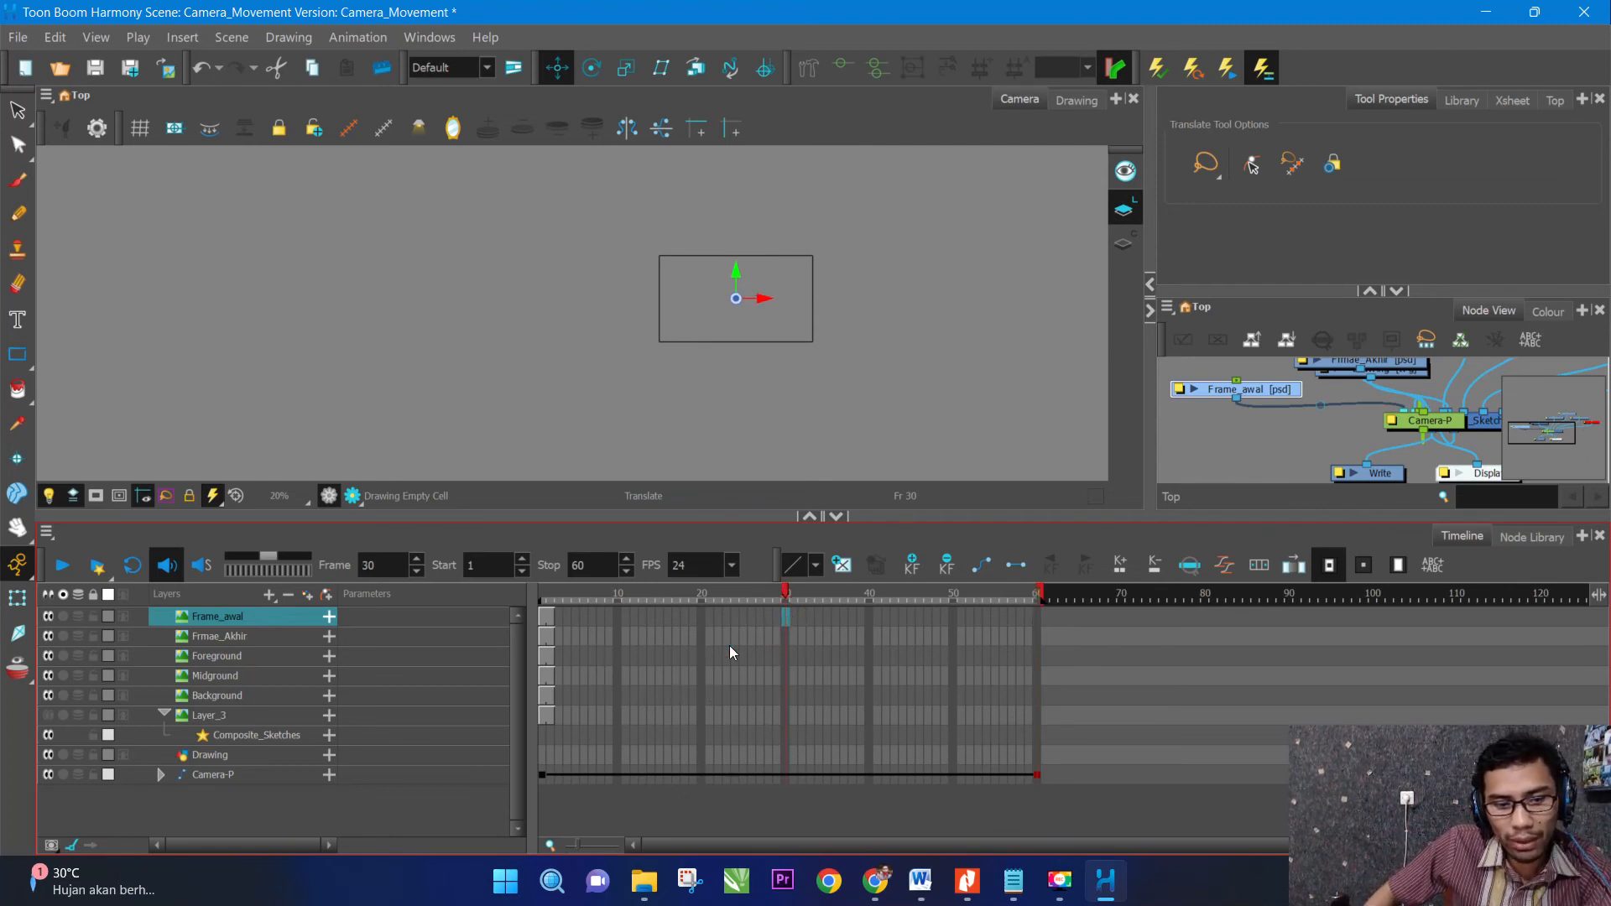
click(244, 657)
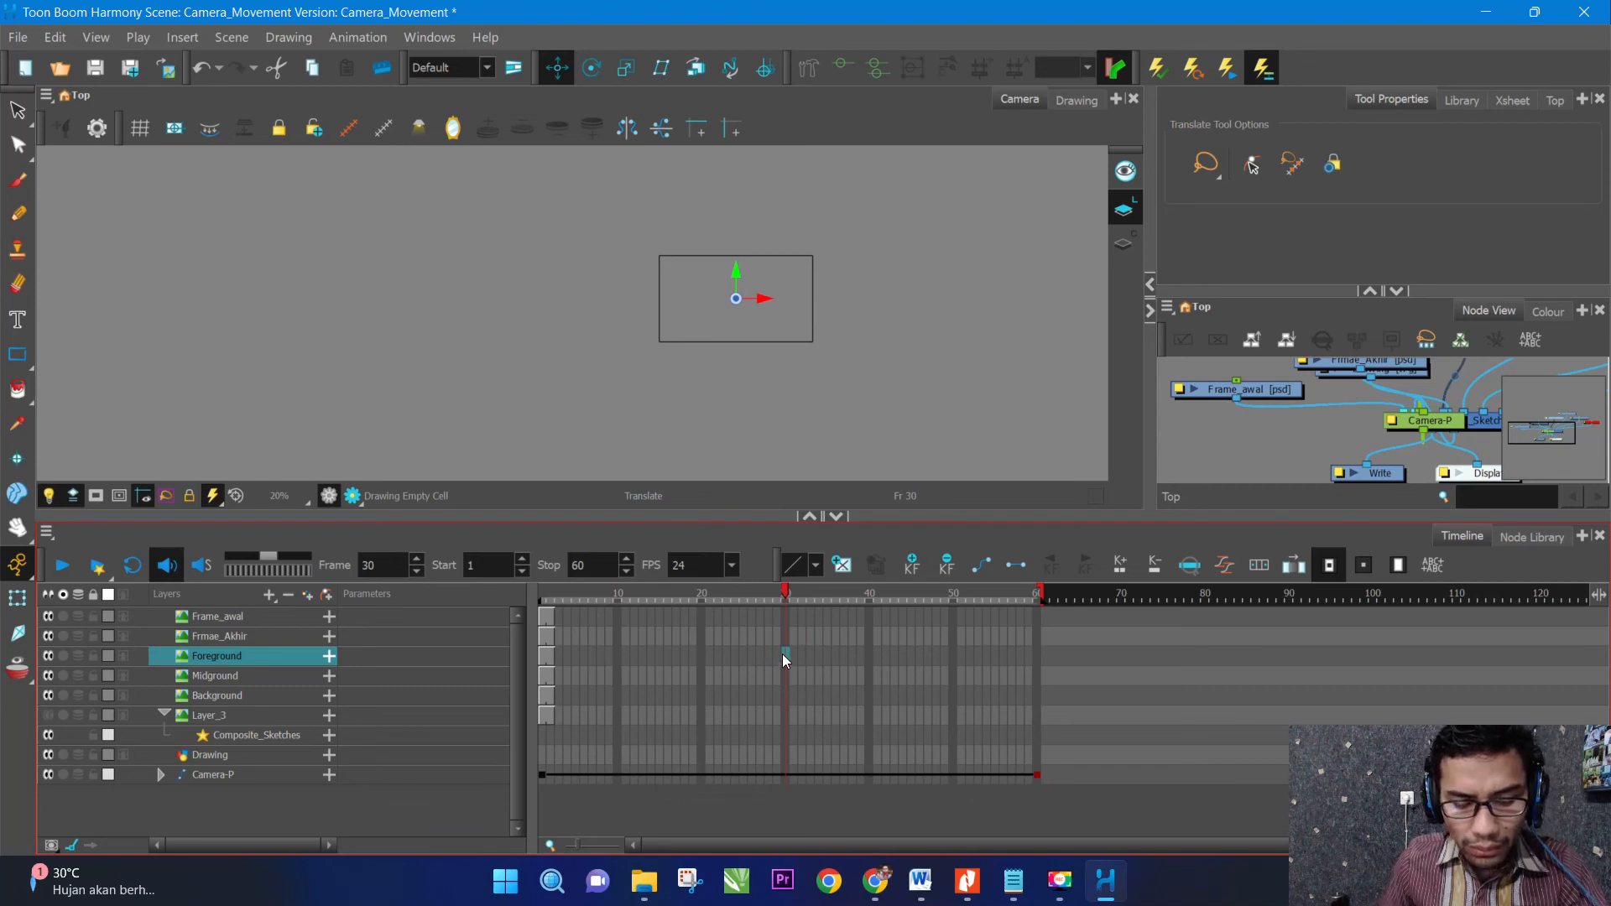
key(F5)
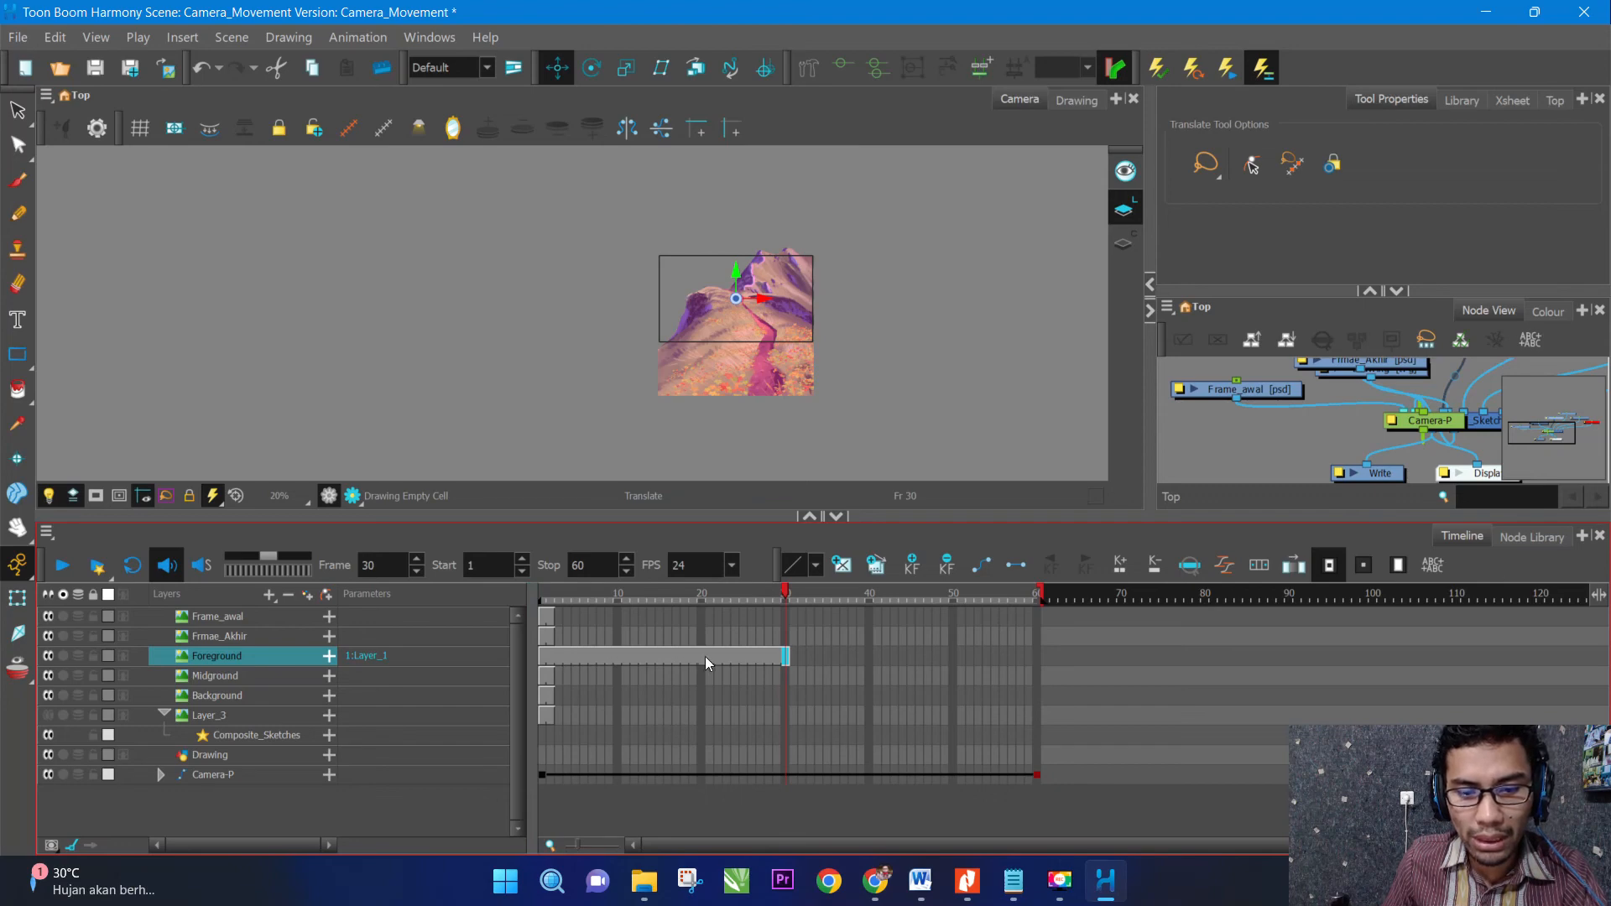
click(1038, 657)
key(F5)
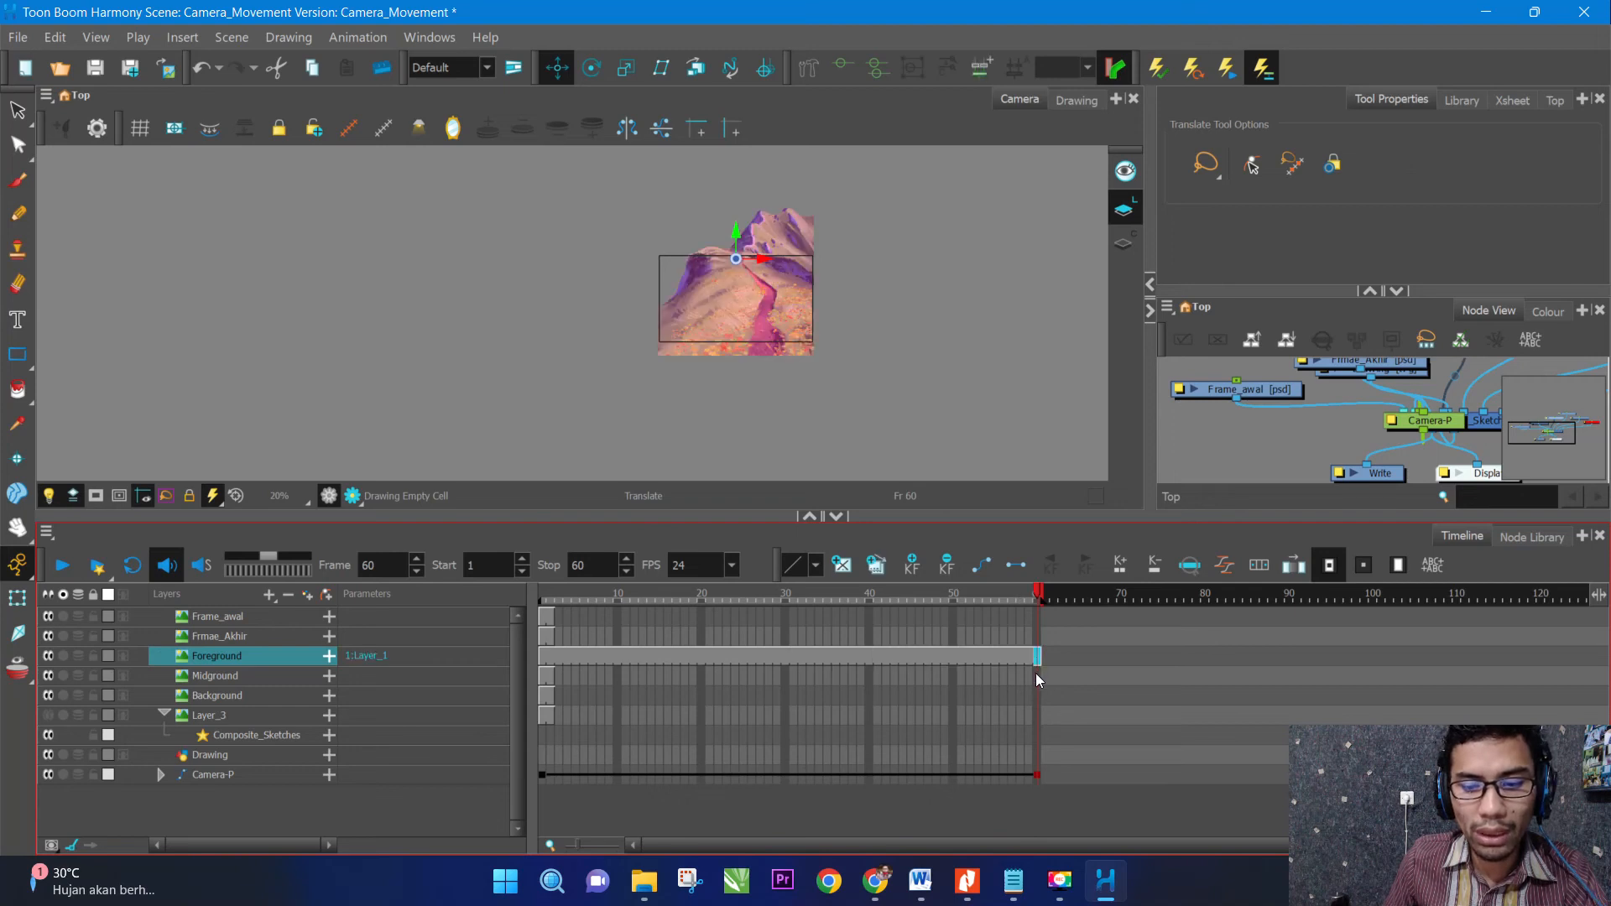
Extend the exposures of Midground, Background, Layer_3, Frmae_Akhir and Frame_awal to frame 60.
click(1038, 675)
key(F5)
click(1037, 696)
key(F5)
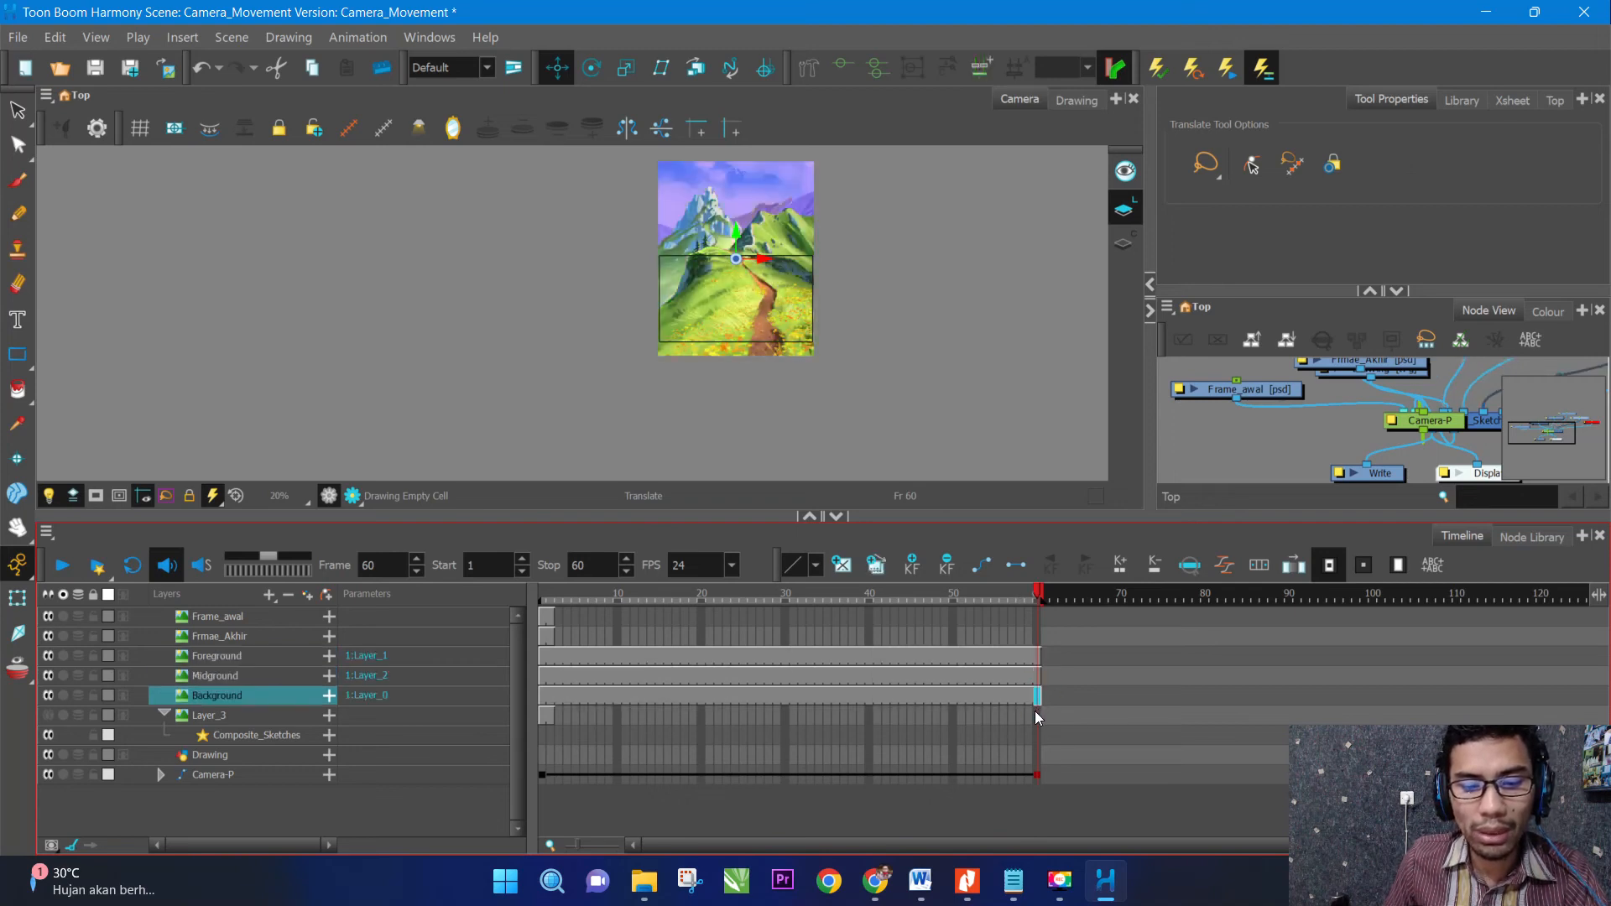
click(1036, 713)
key(F5)
click(1037, 636)
key(F5)
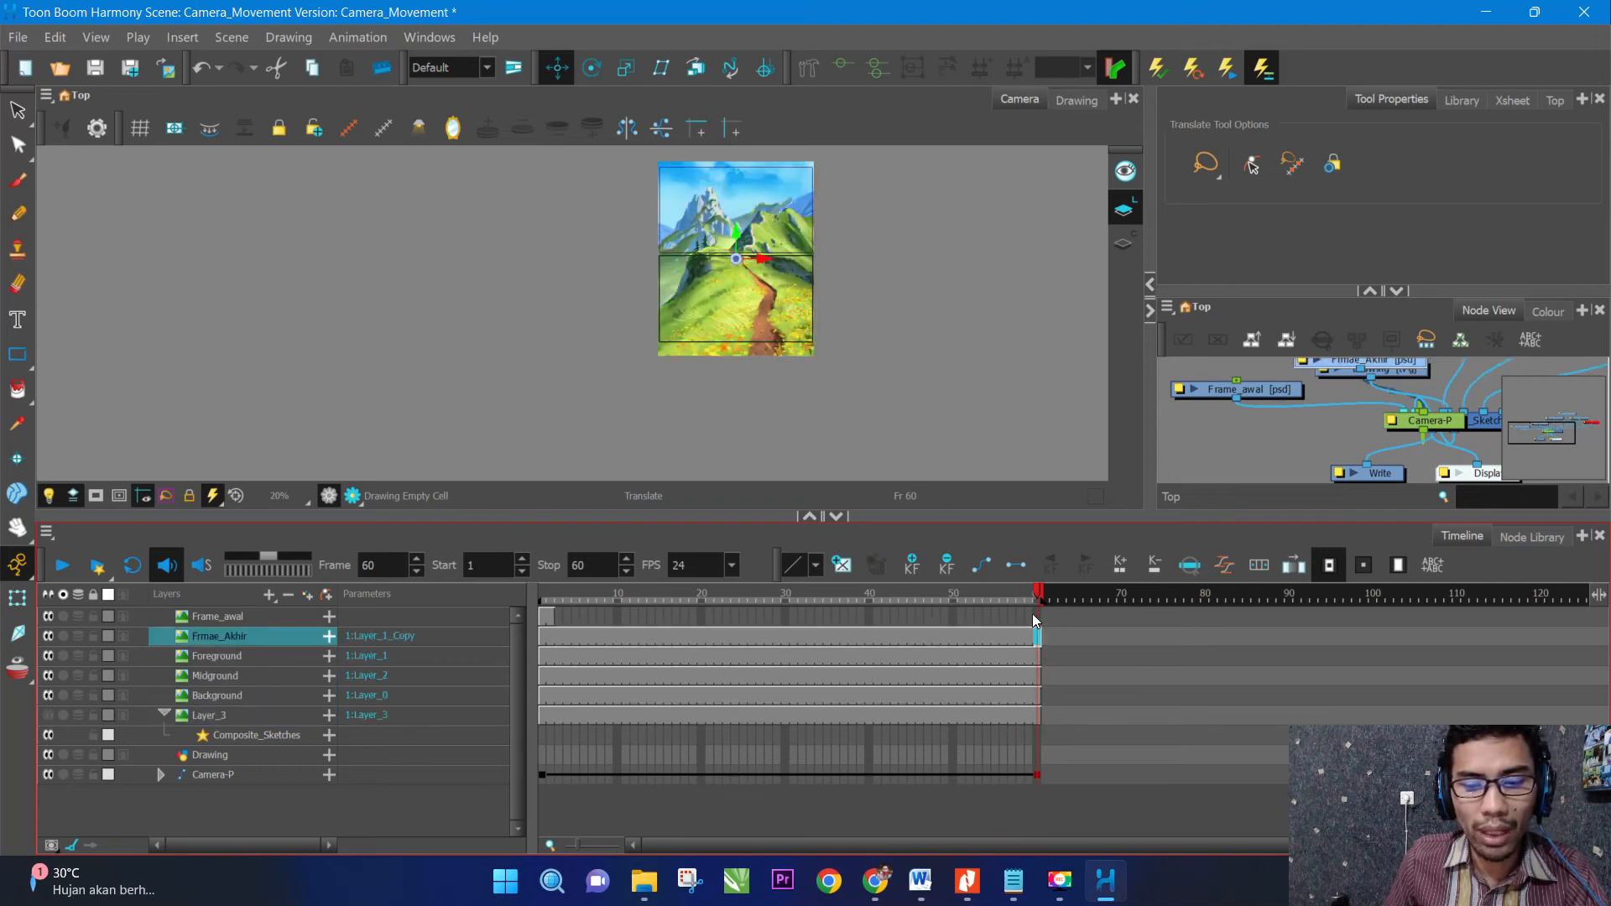
click(1039, 617)
key(F5)
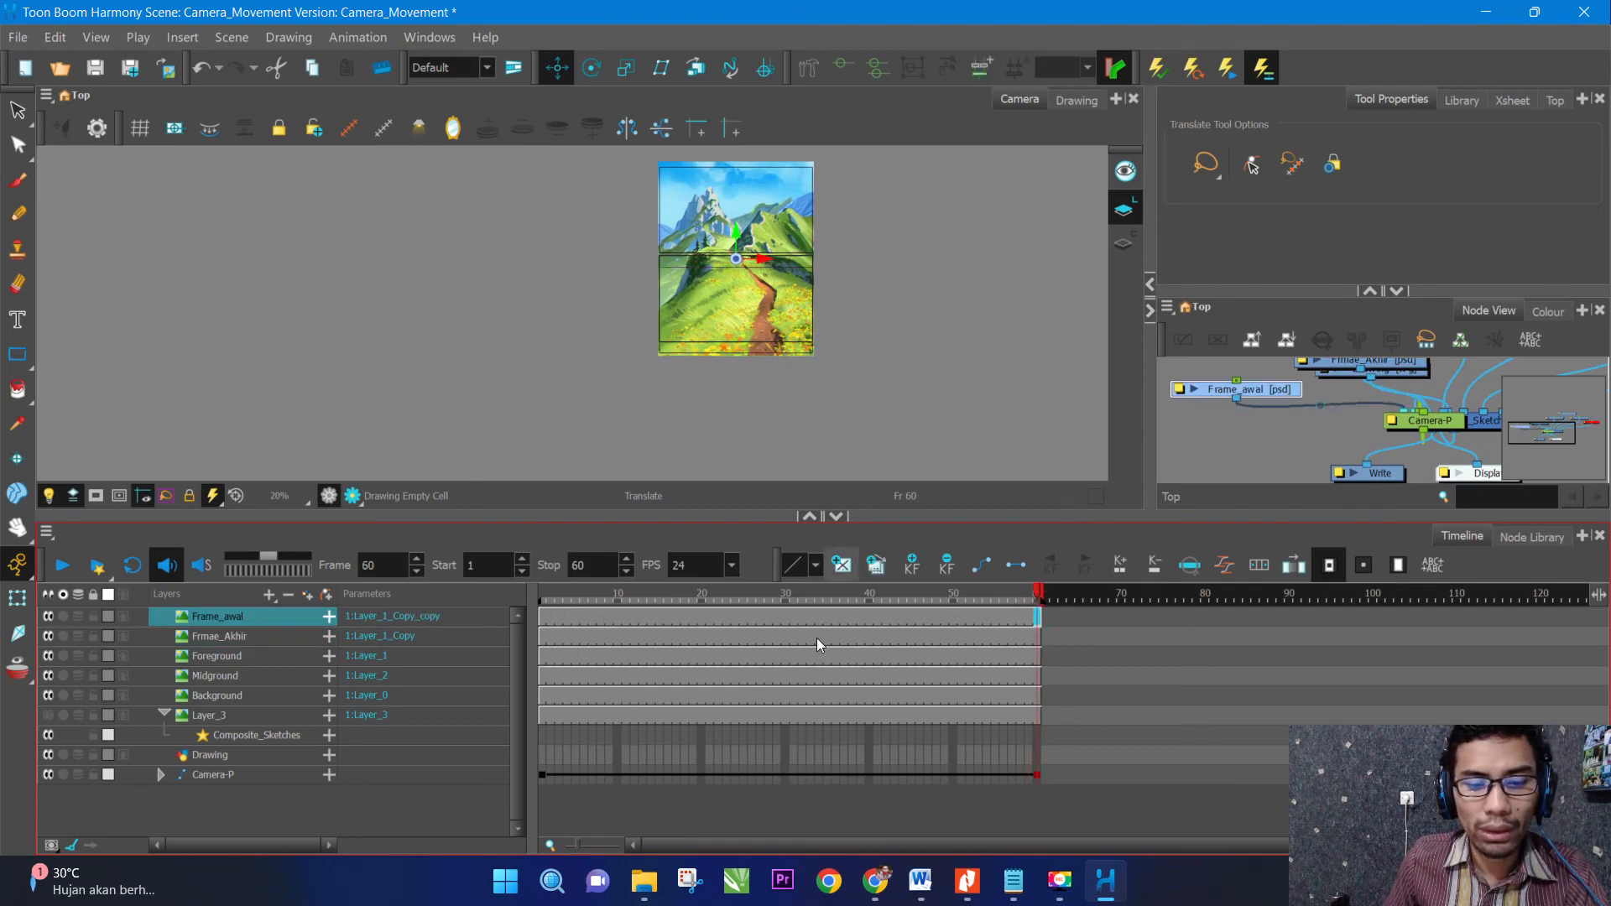
Revert the image layers' exposures to frames 1 and 2 and check the Midground, Foreground and Frmae_Akhir layers.
click(553, 616)
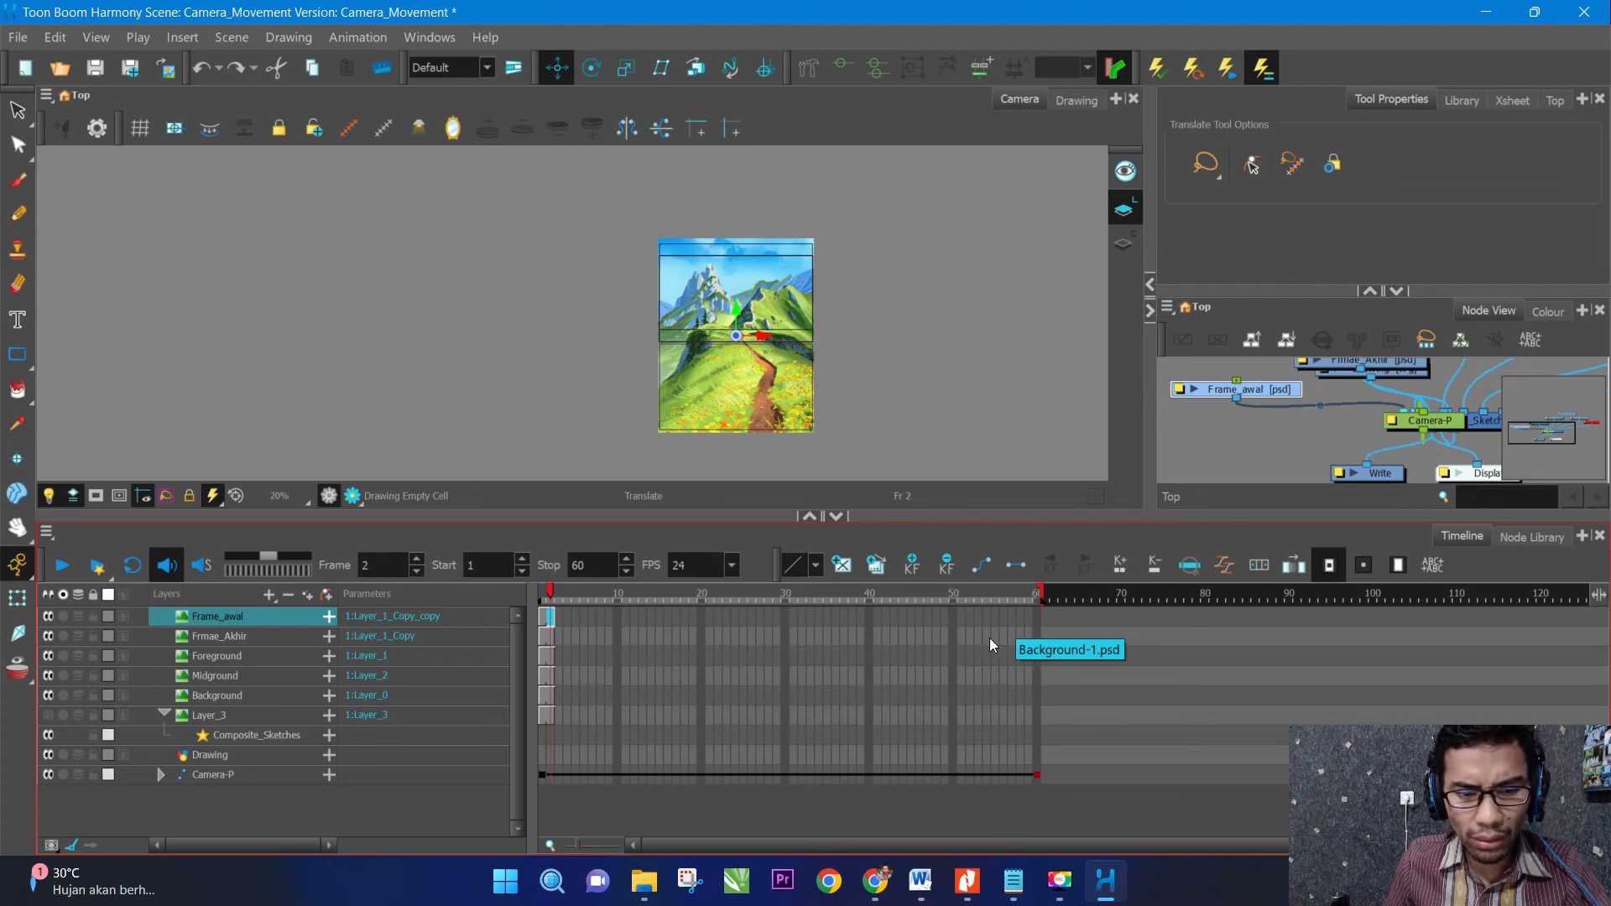
click(672, 678)
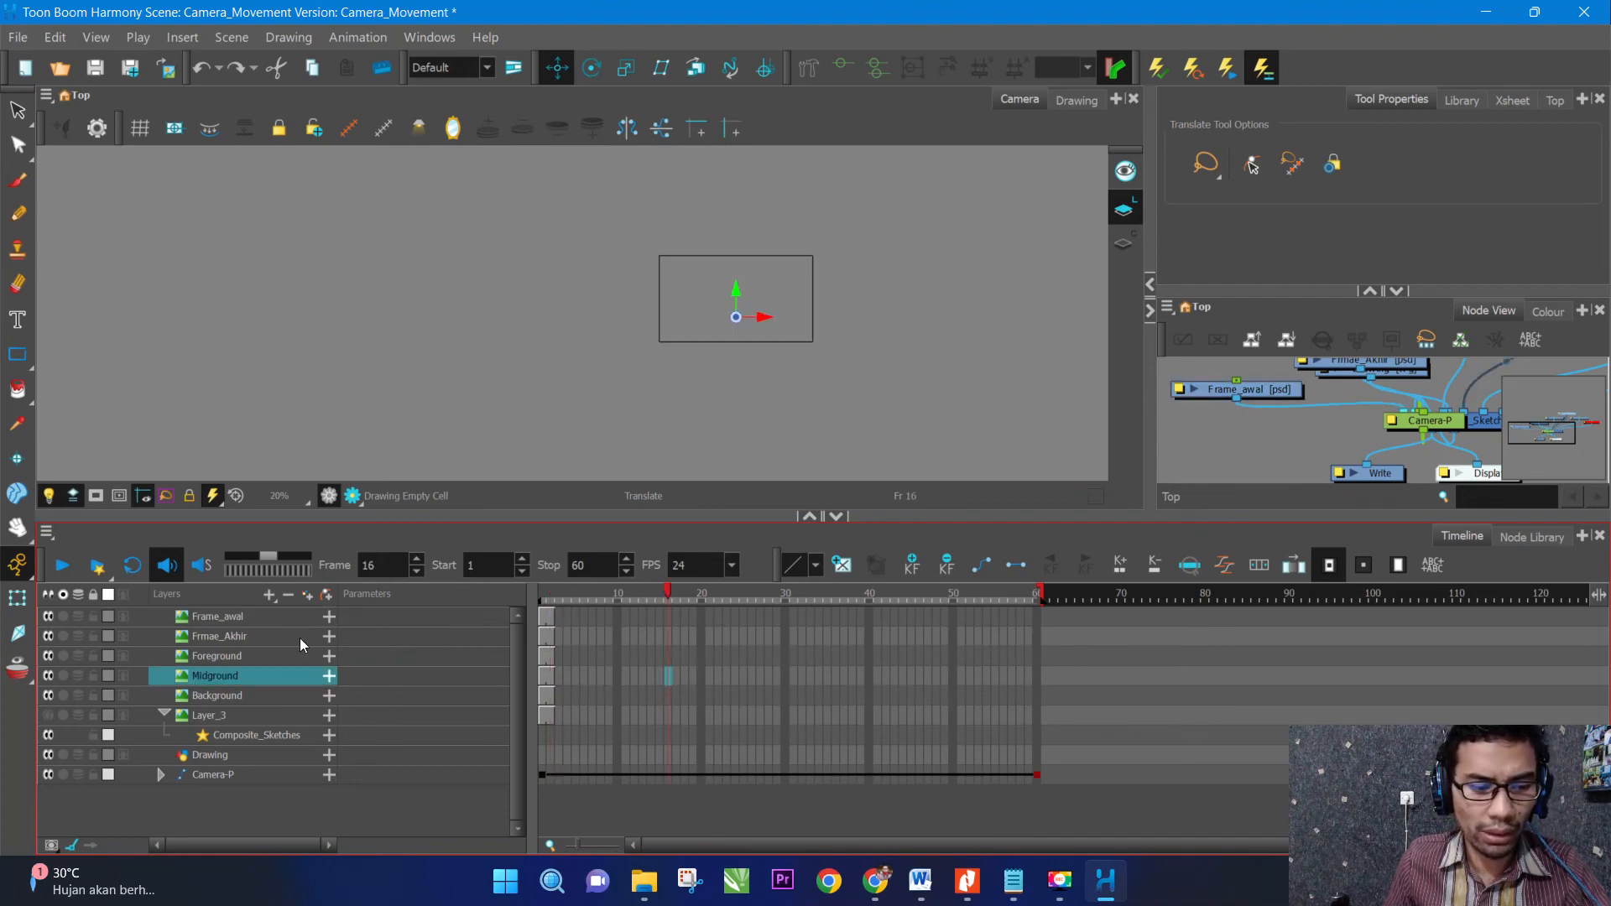
click(257, 655)
click(256, 635)
Extend the exposures of all image layers from Frame_awal down to Layer_3 to frame 60 and clear the selection.
click(1035, 618)
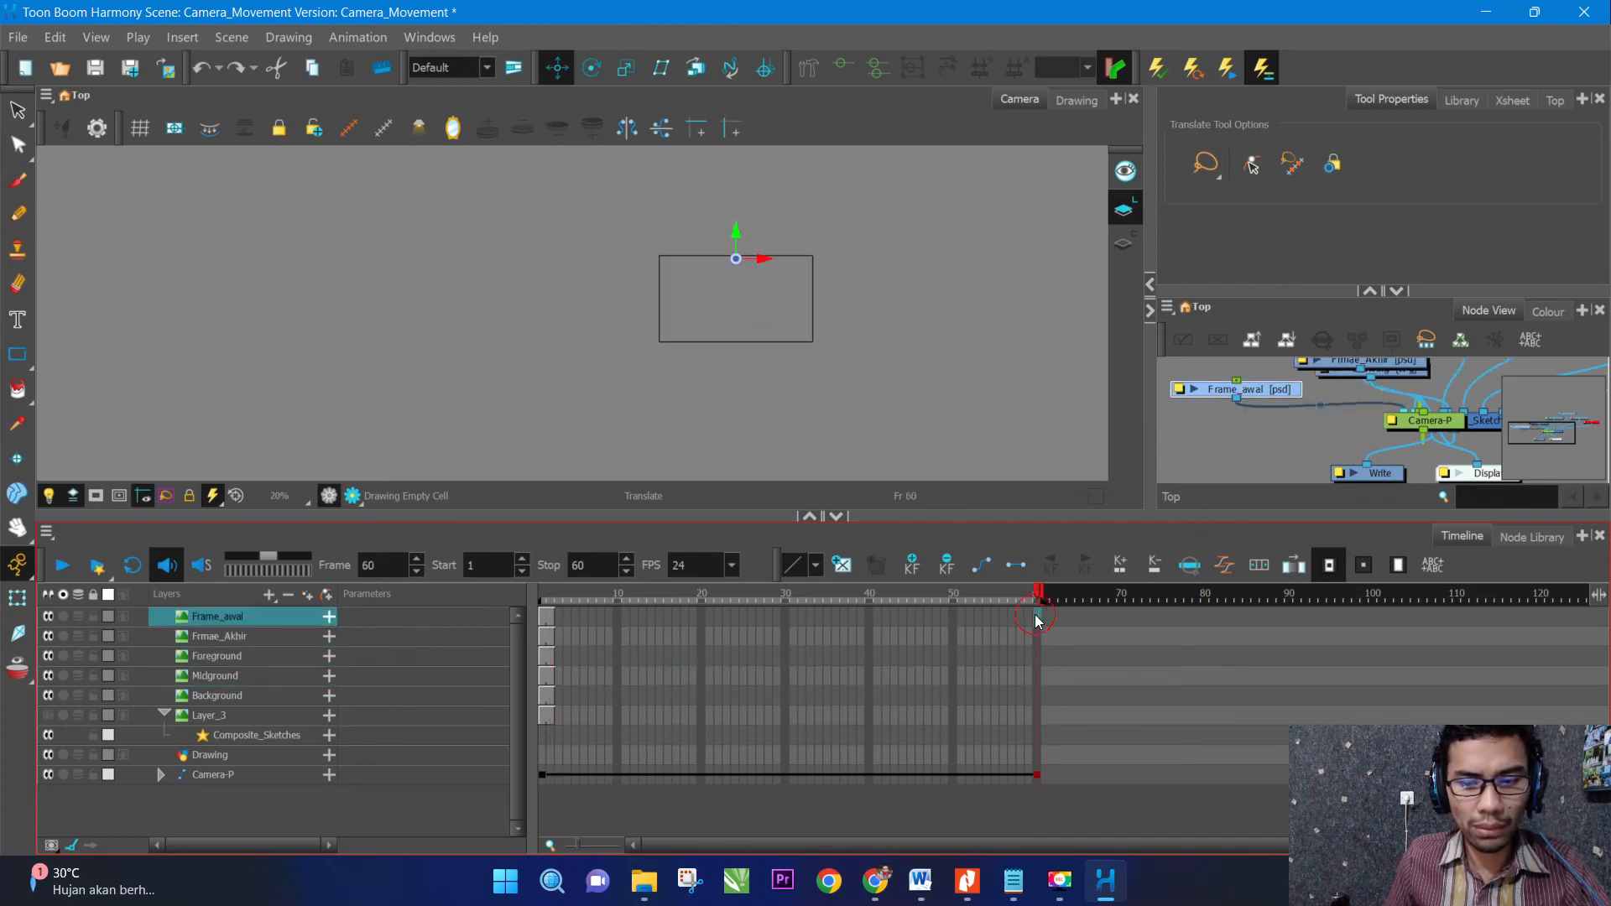
key(F5)
click(1037, 636)
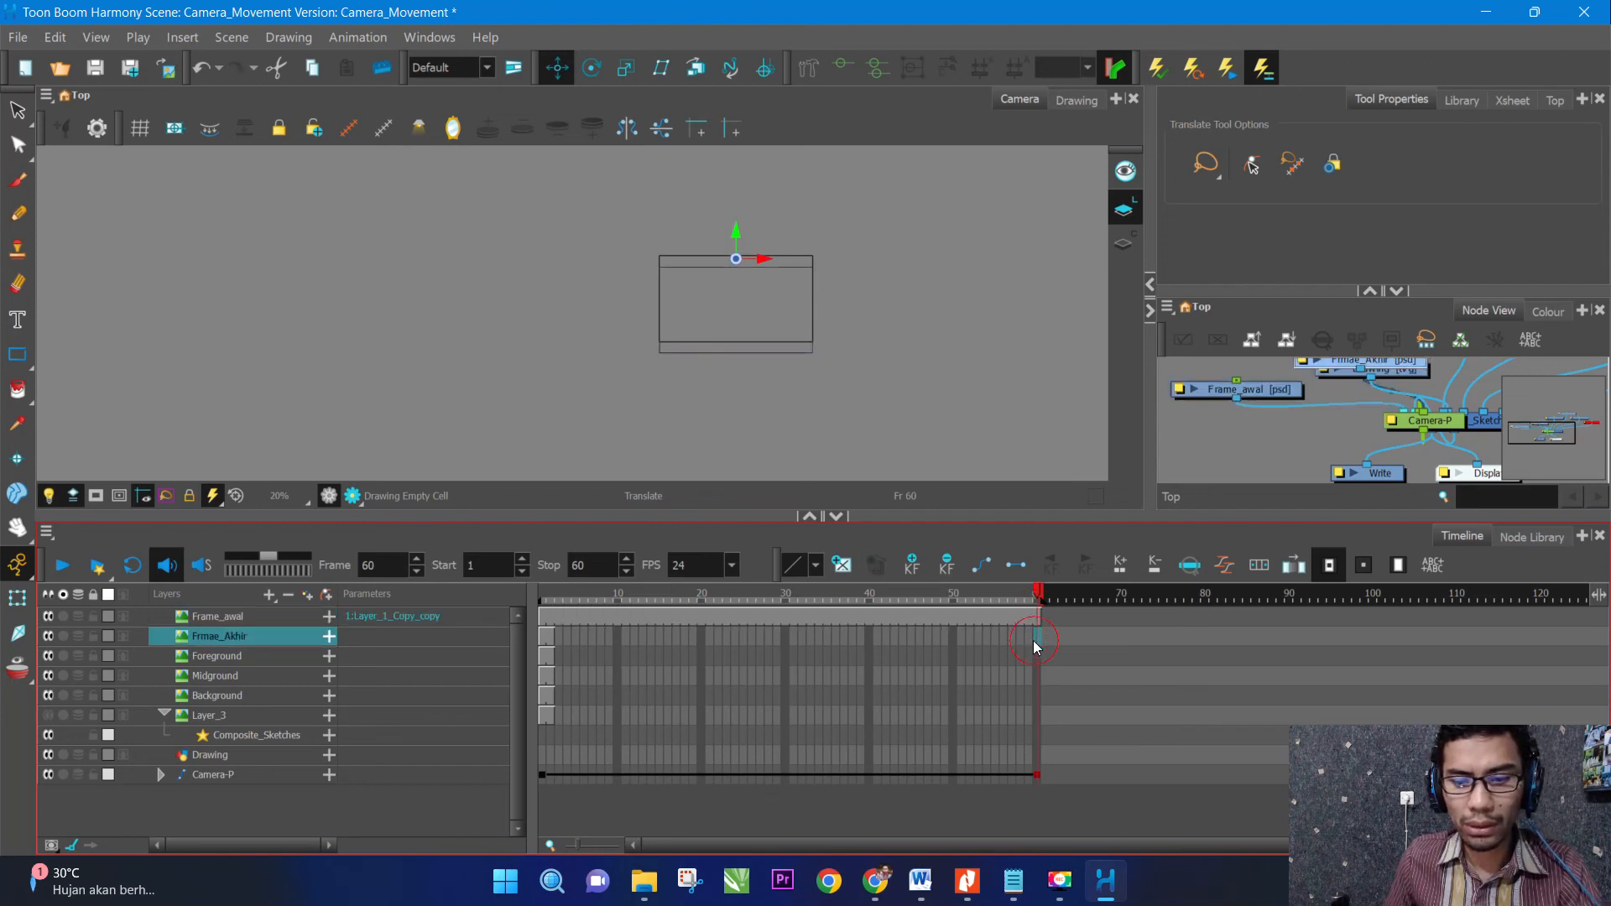
key(F5)
click(1037, 656)
key(F5)
click(1038, 676)
key(F5)
click(1037, 696)
key(F5)
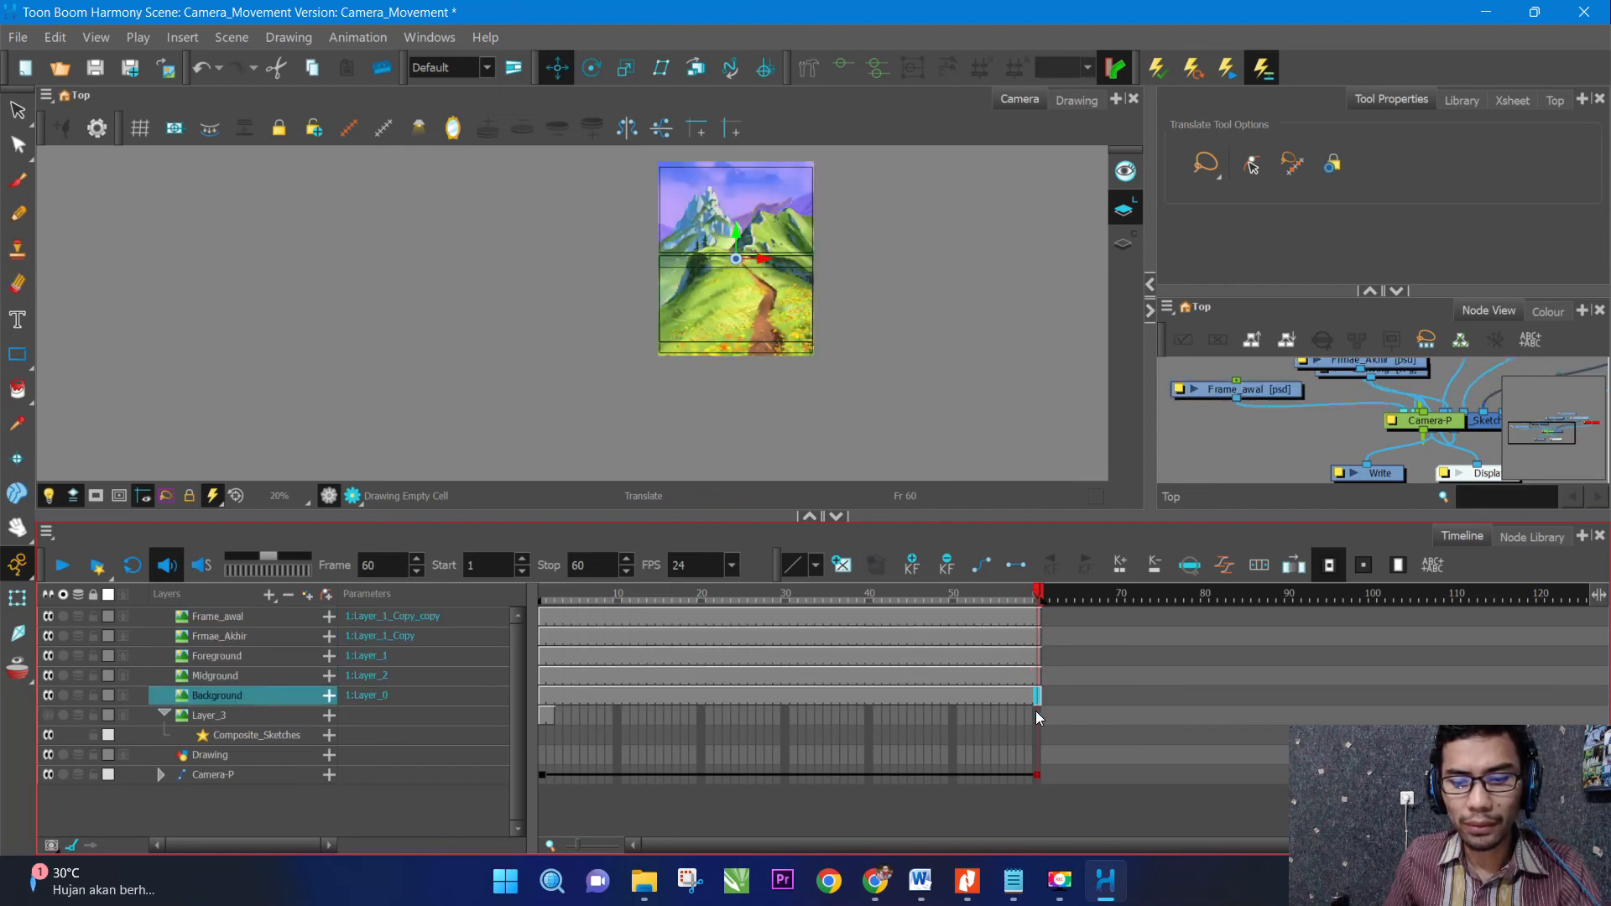
click(1037, 715)
key(F5)
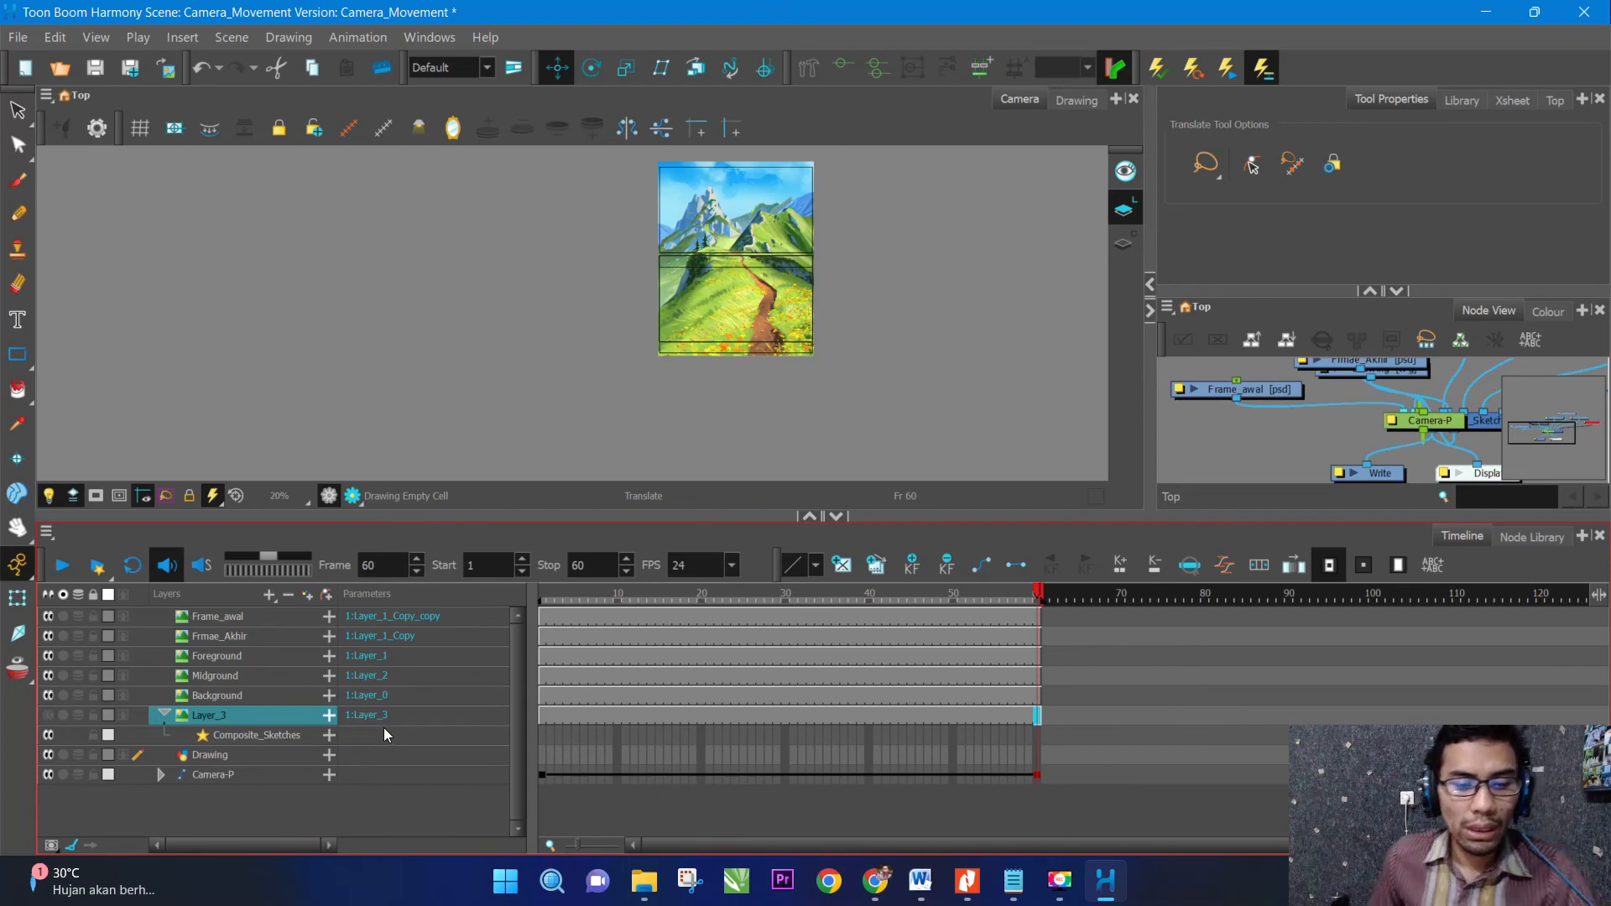
click(280, 798)
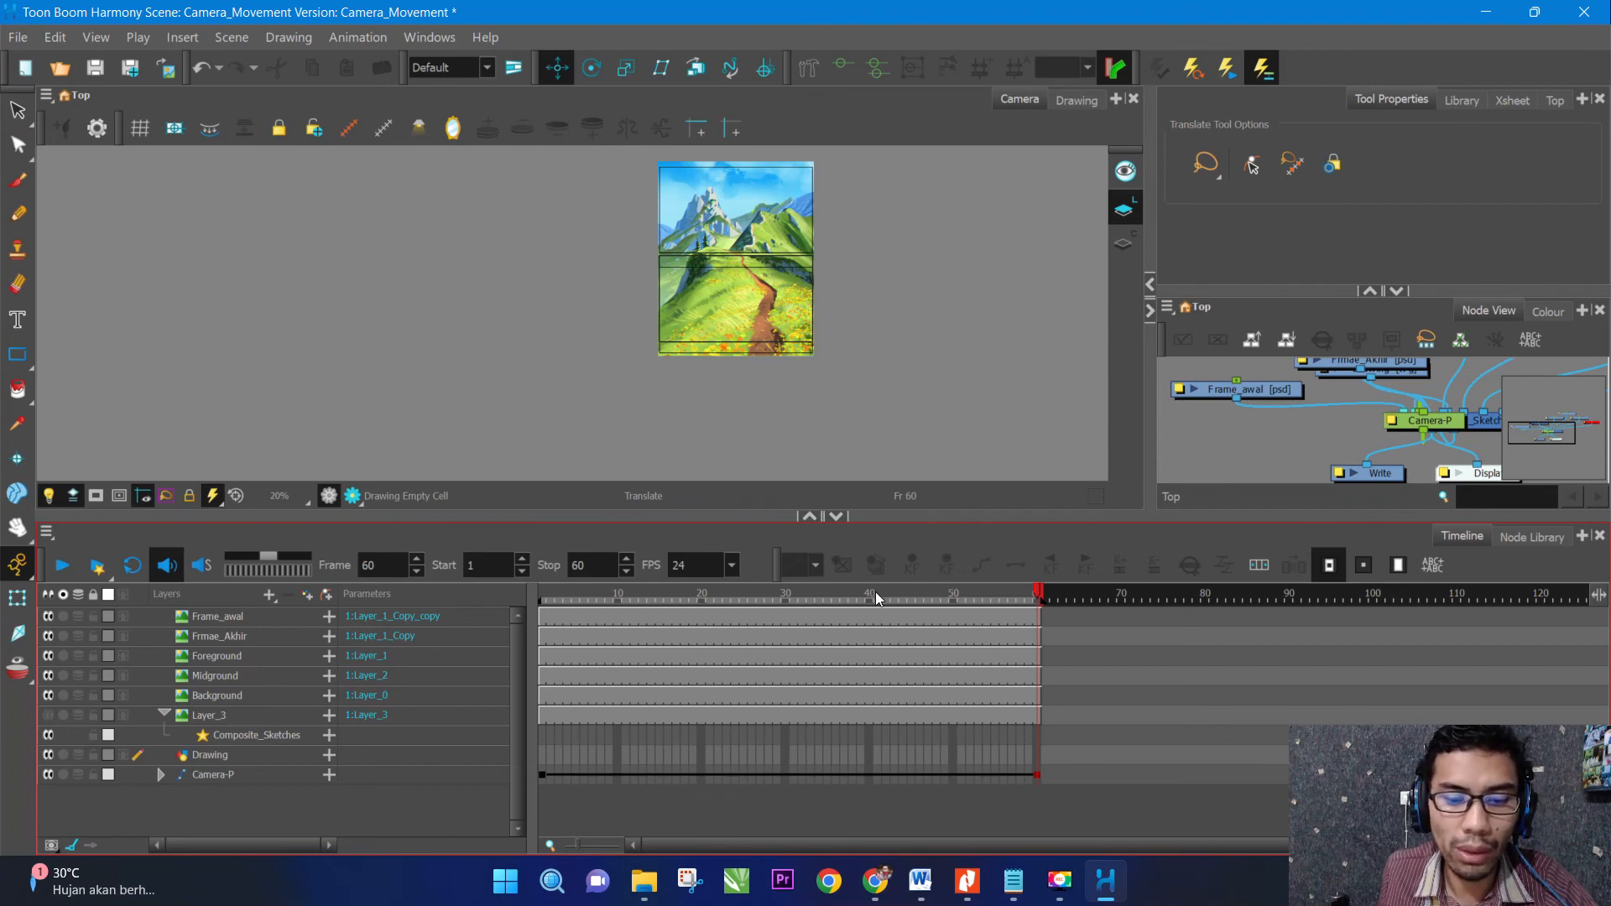
Return to frame 1 and compare the Background, Midground and Camera-P layers by selecting them in turn.
drag(876, 596, 500, 685)
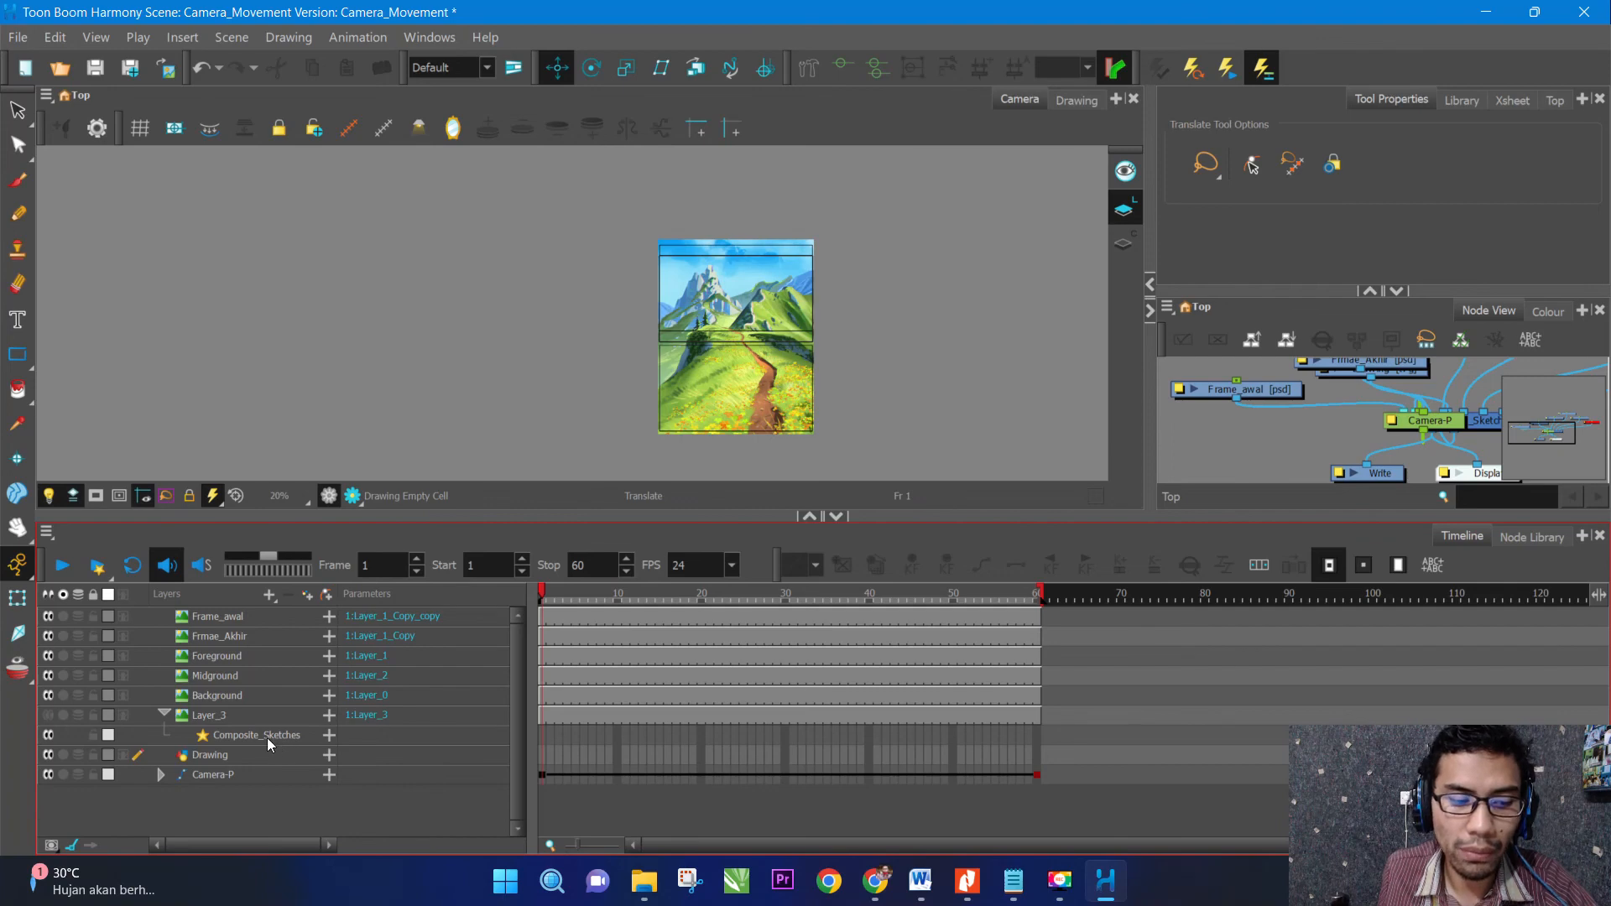
click(235, 696)
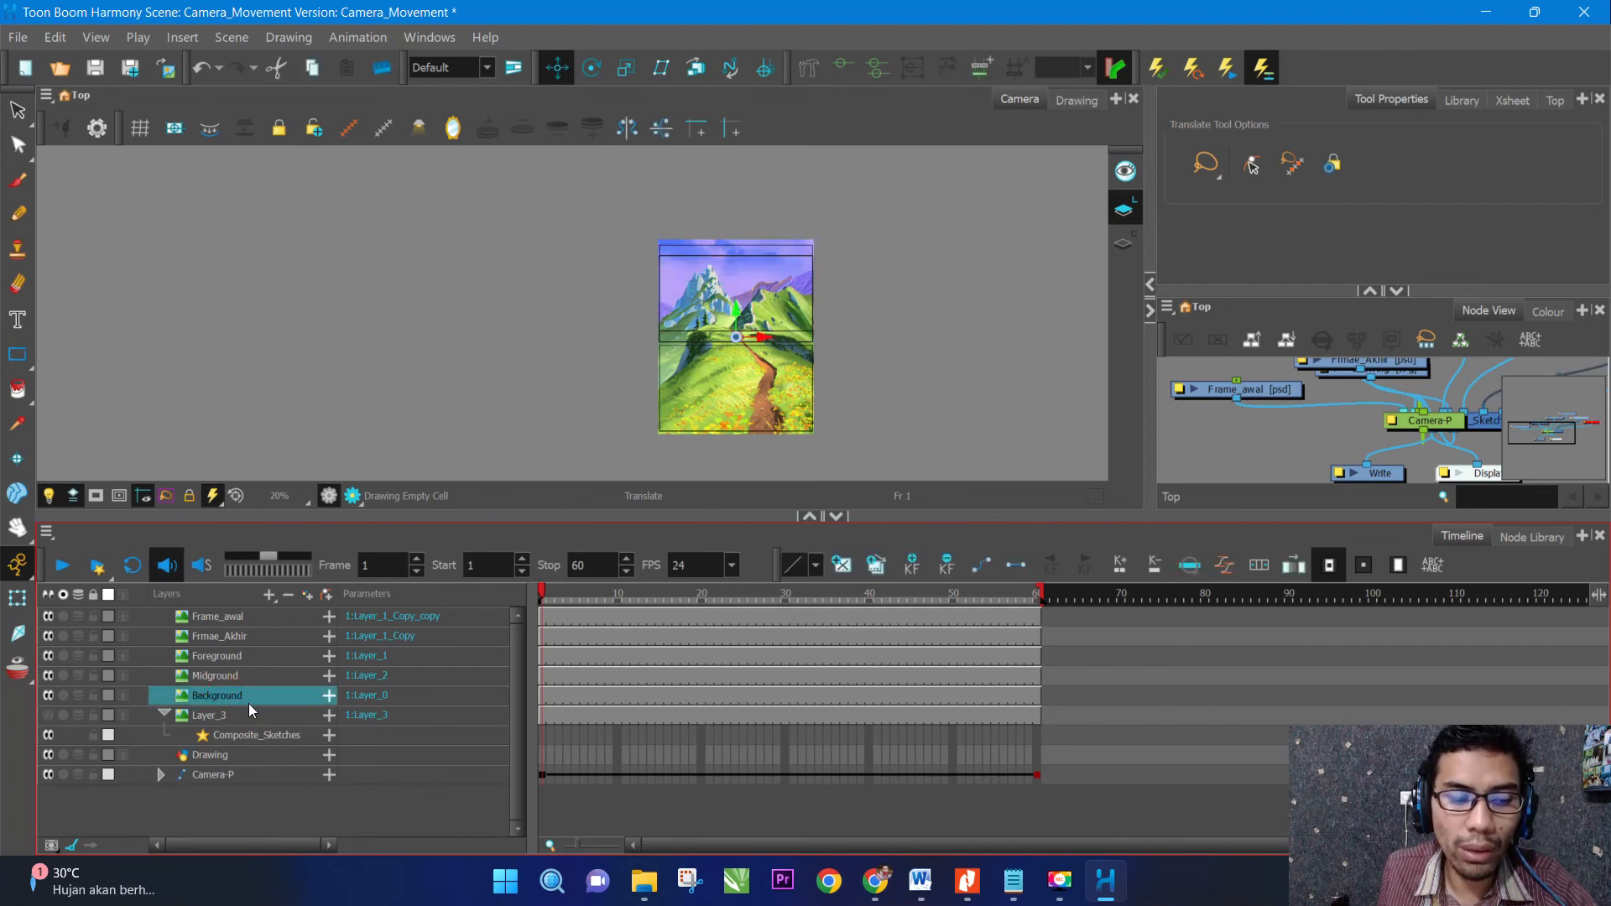
click(246, 700)
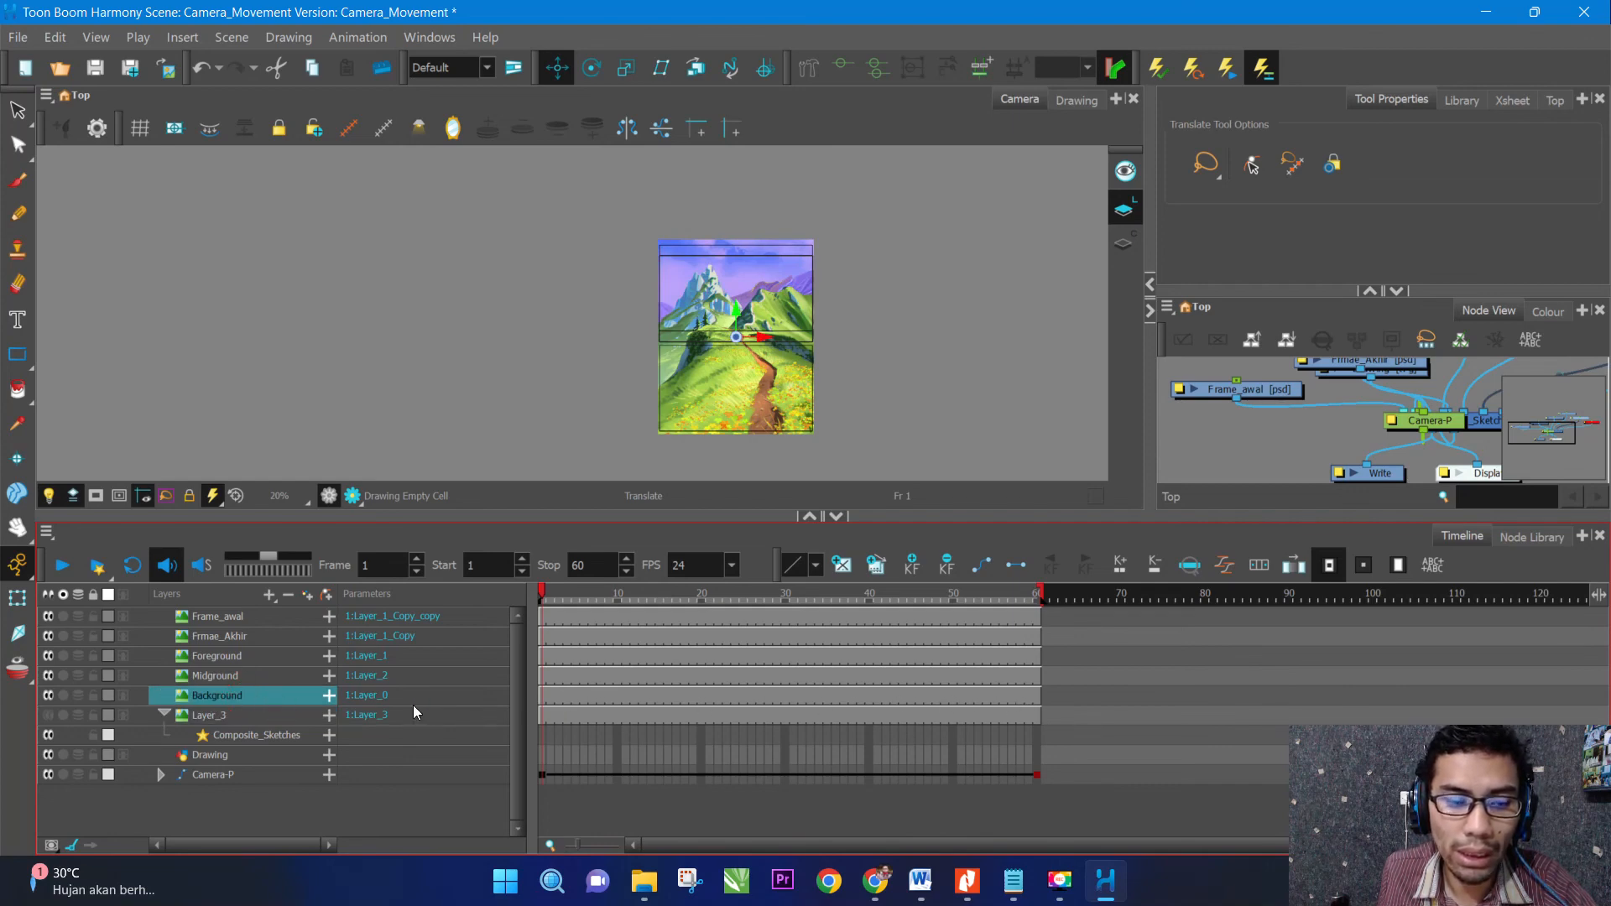
click(228, 778)
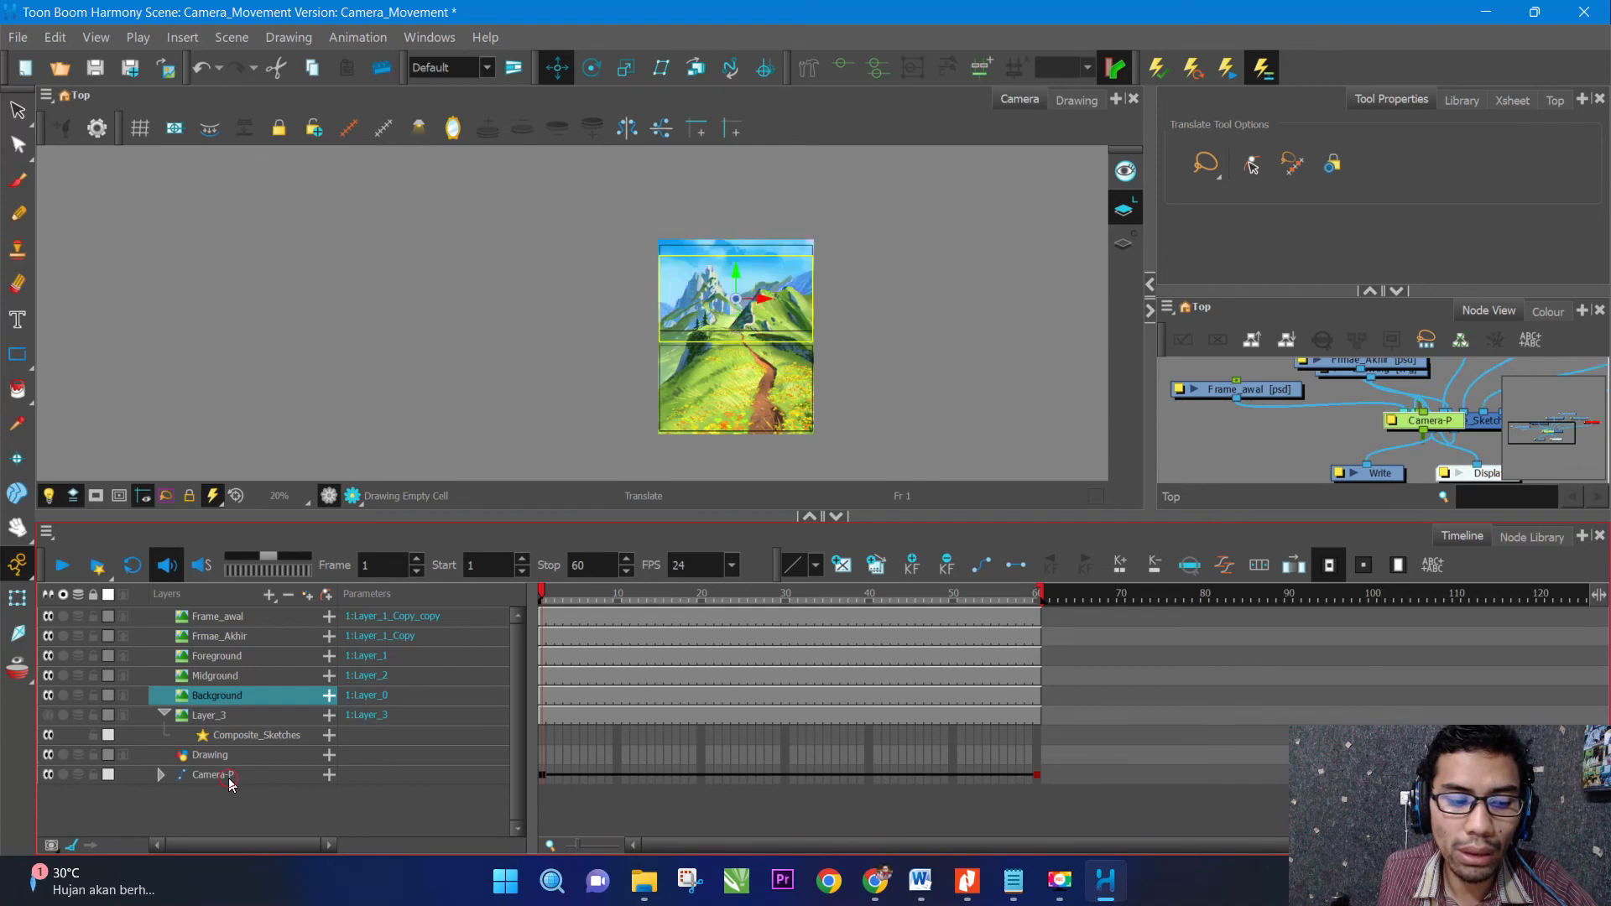
click(238, 696)
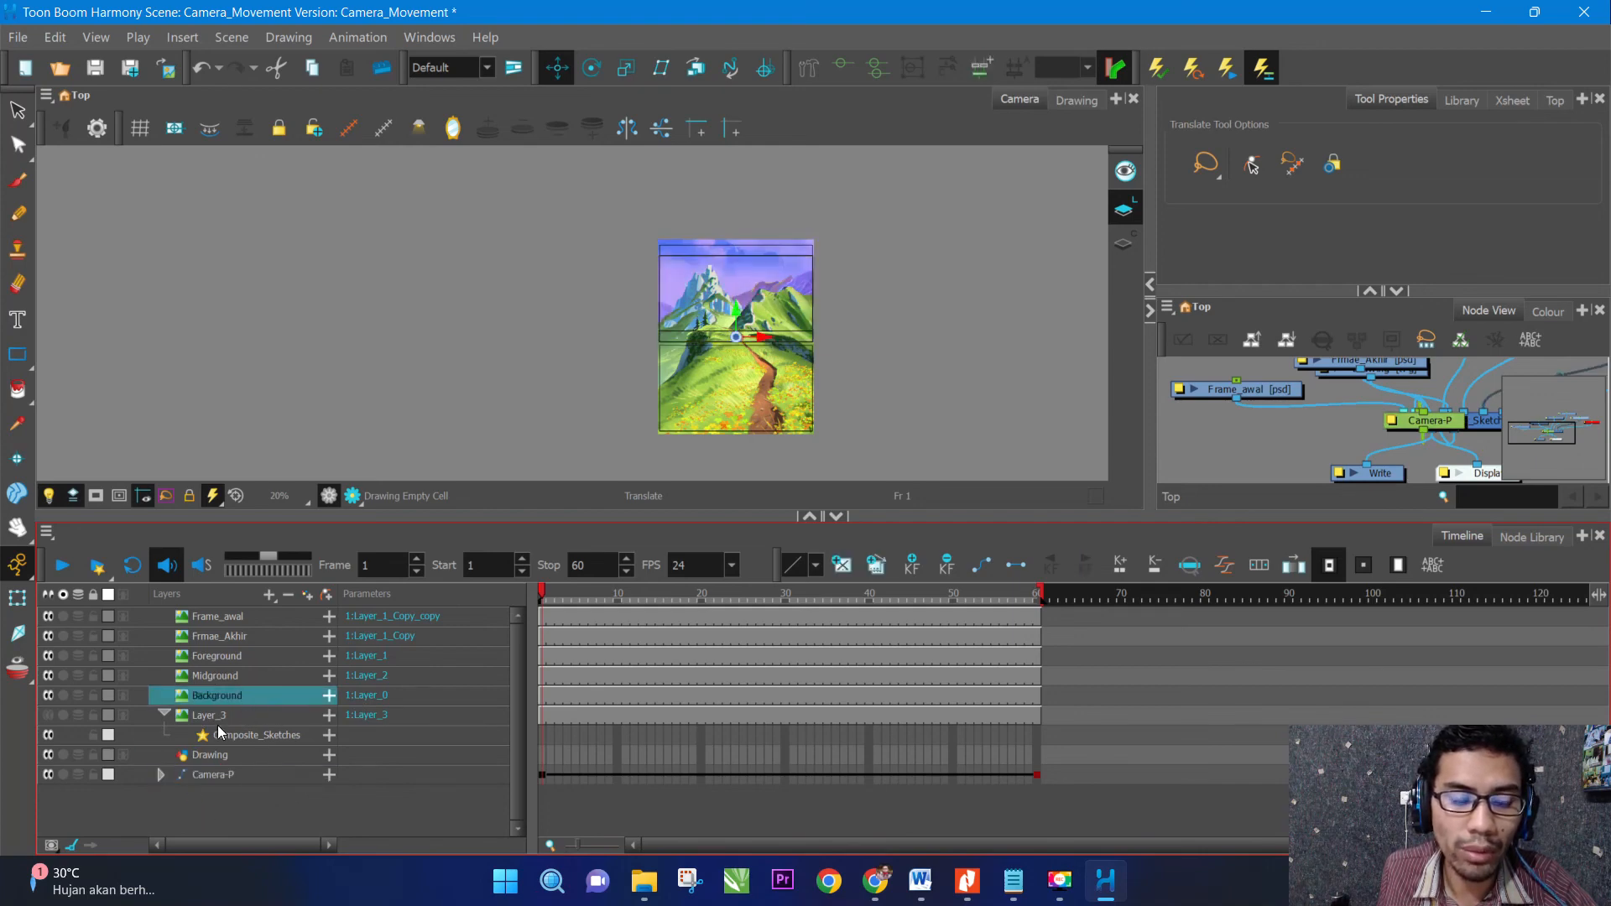
click(234, 678)
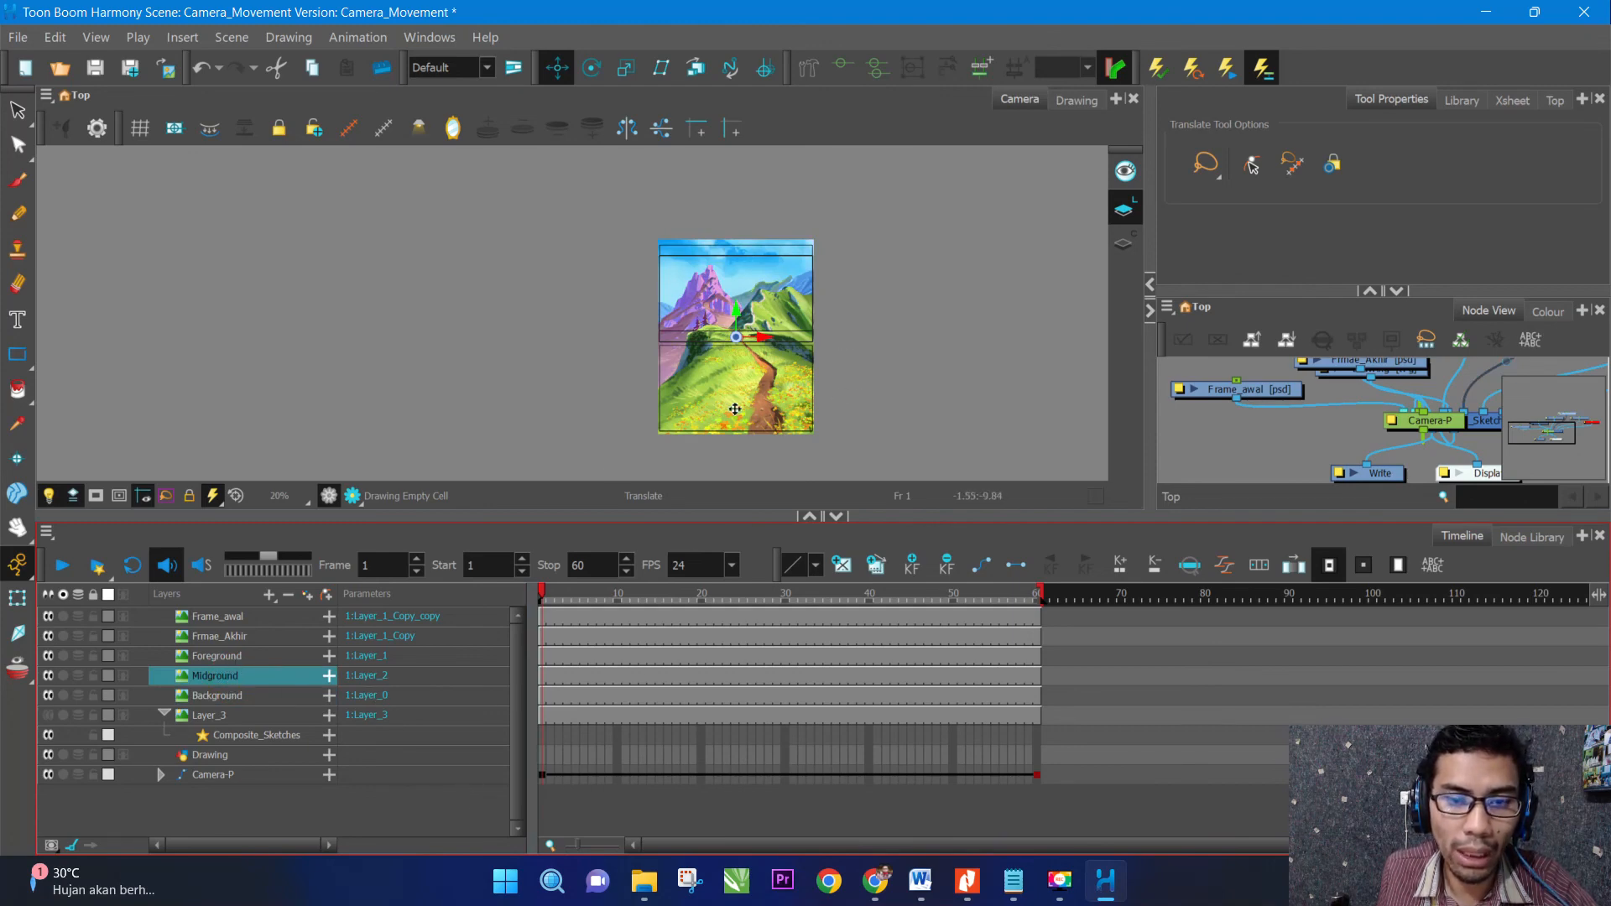
click(216, 775)
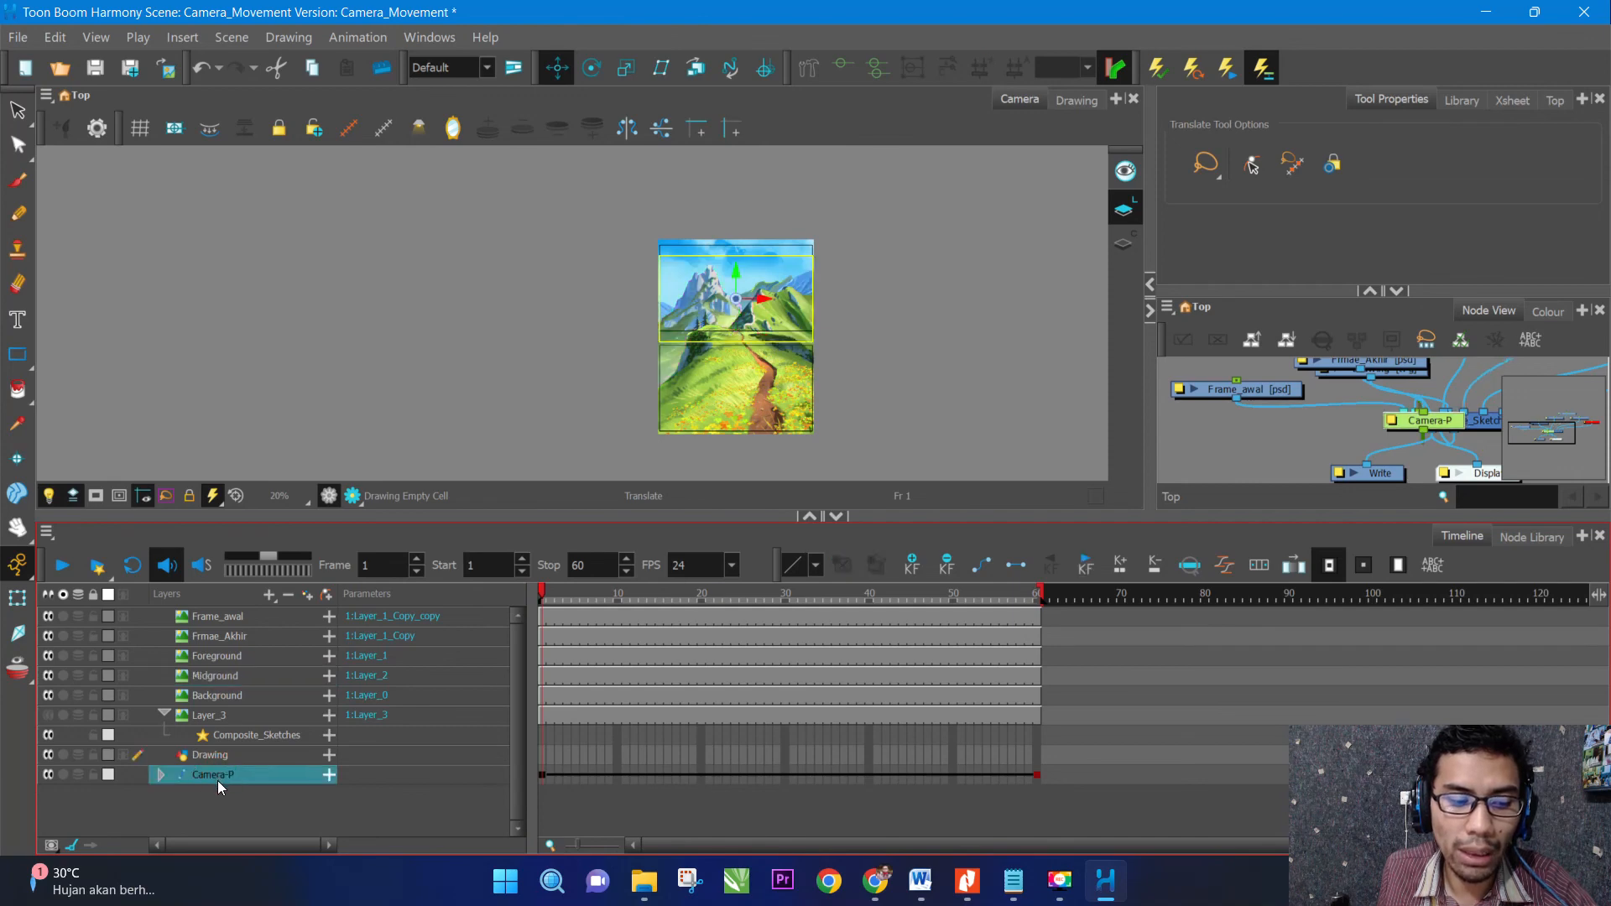
click(214, 700)
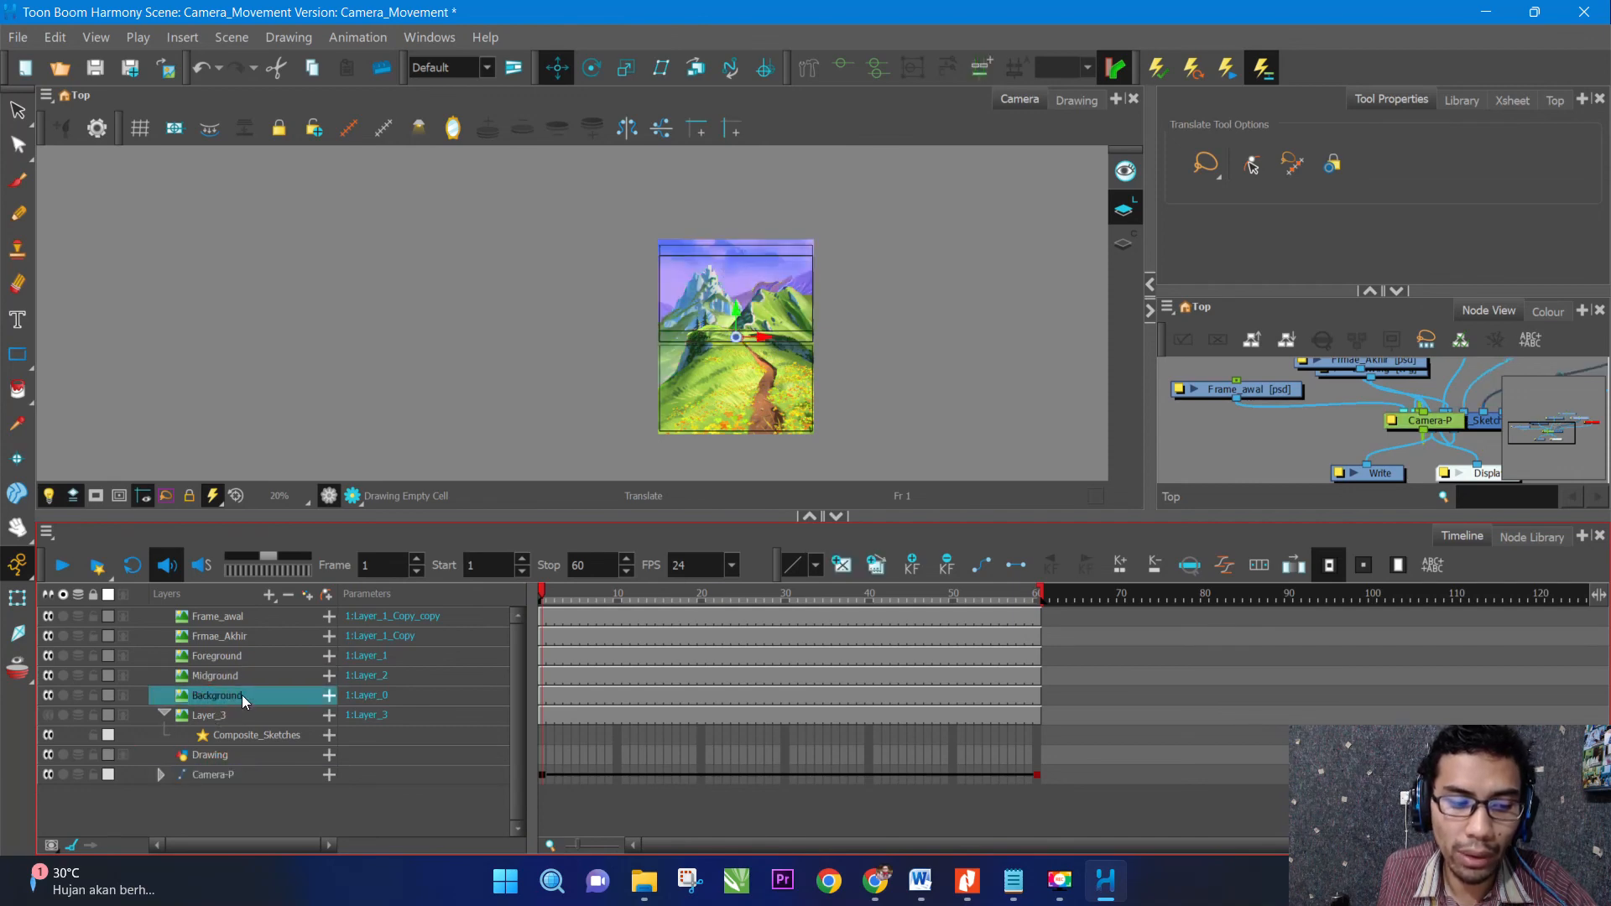
click(234, 678)
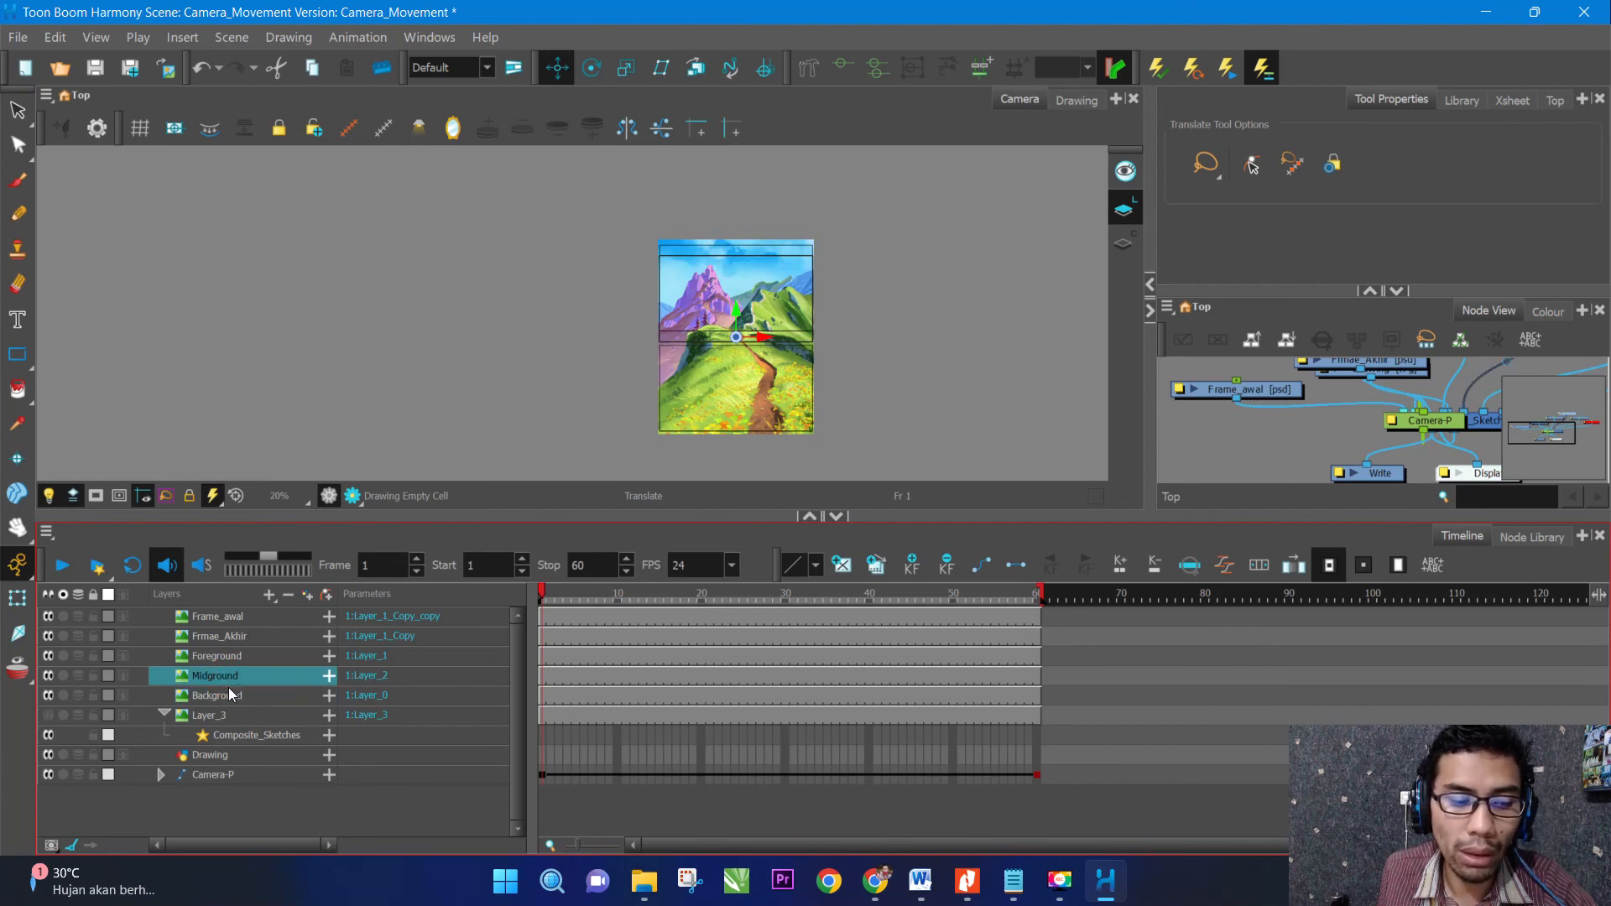
click(231, 694)
Add a parent peg to the Midground layer and set a keyframe on the Midground-P peg at frame 1.
click(232, 678)
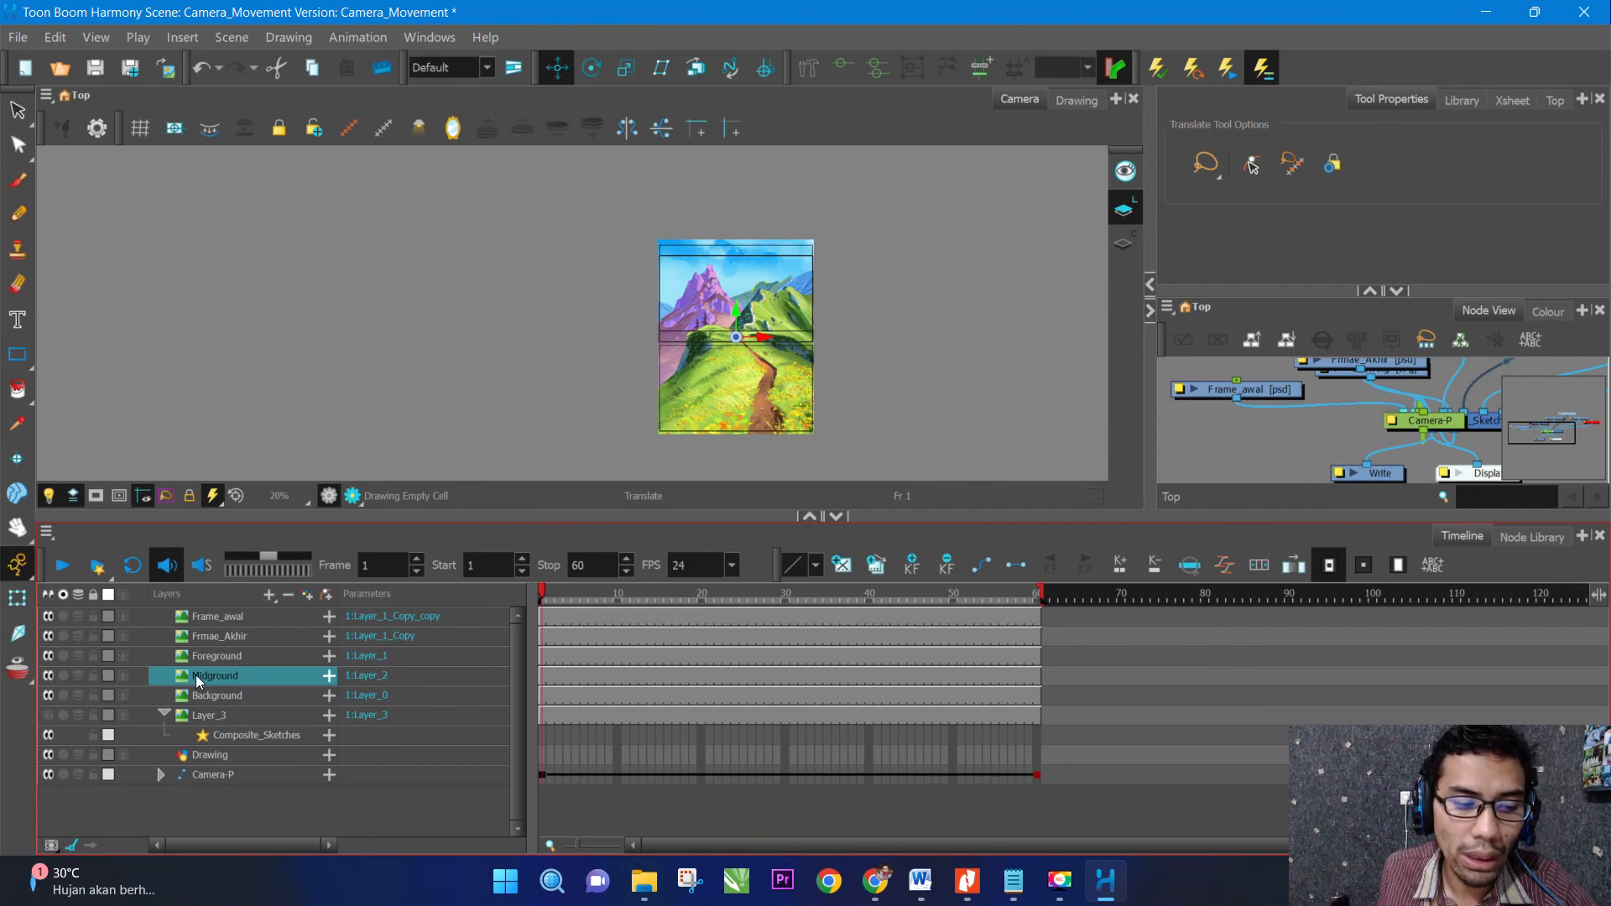
click(328, 594)
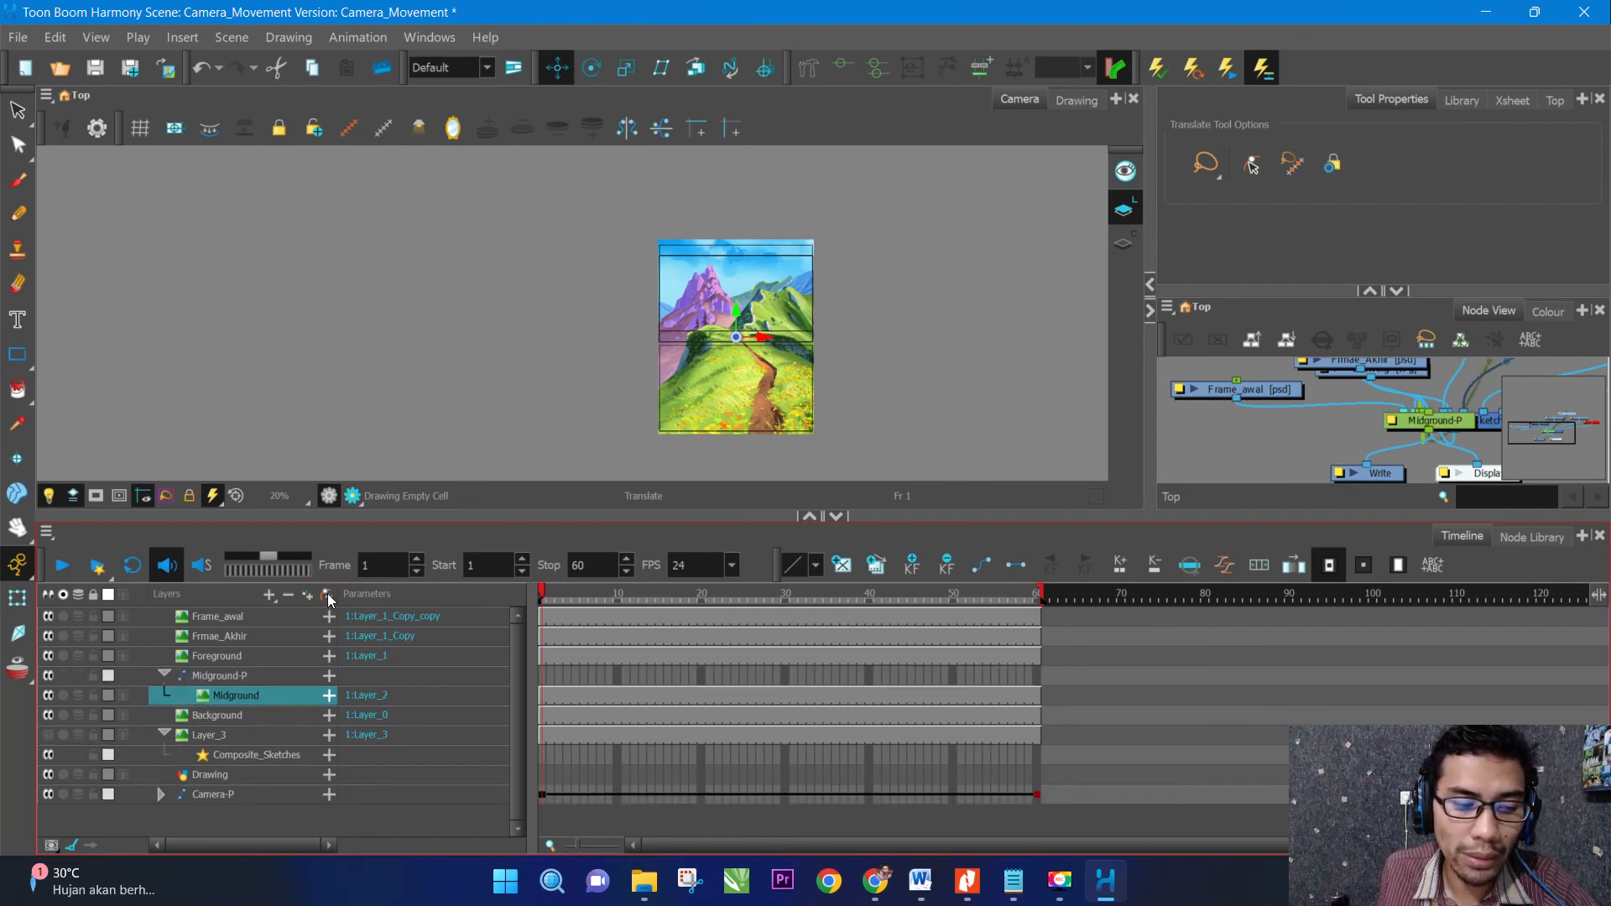
click(246, 675)
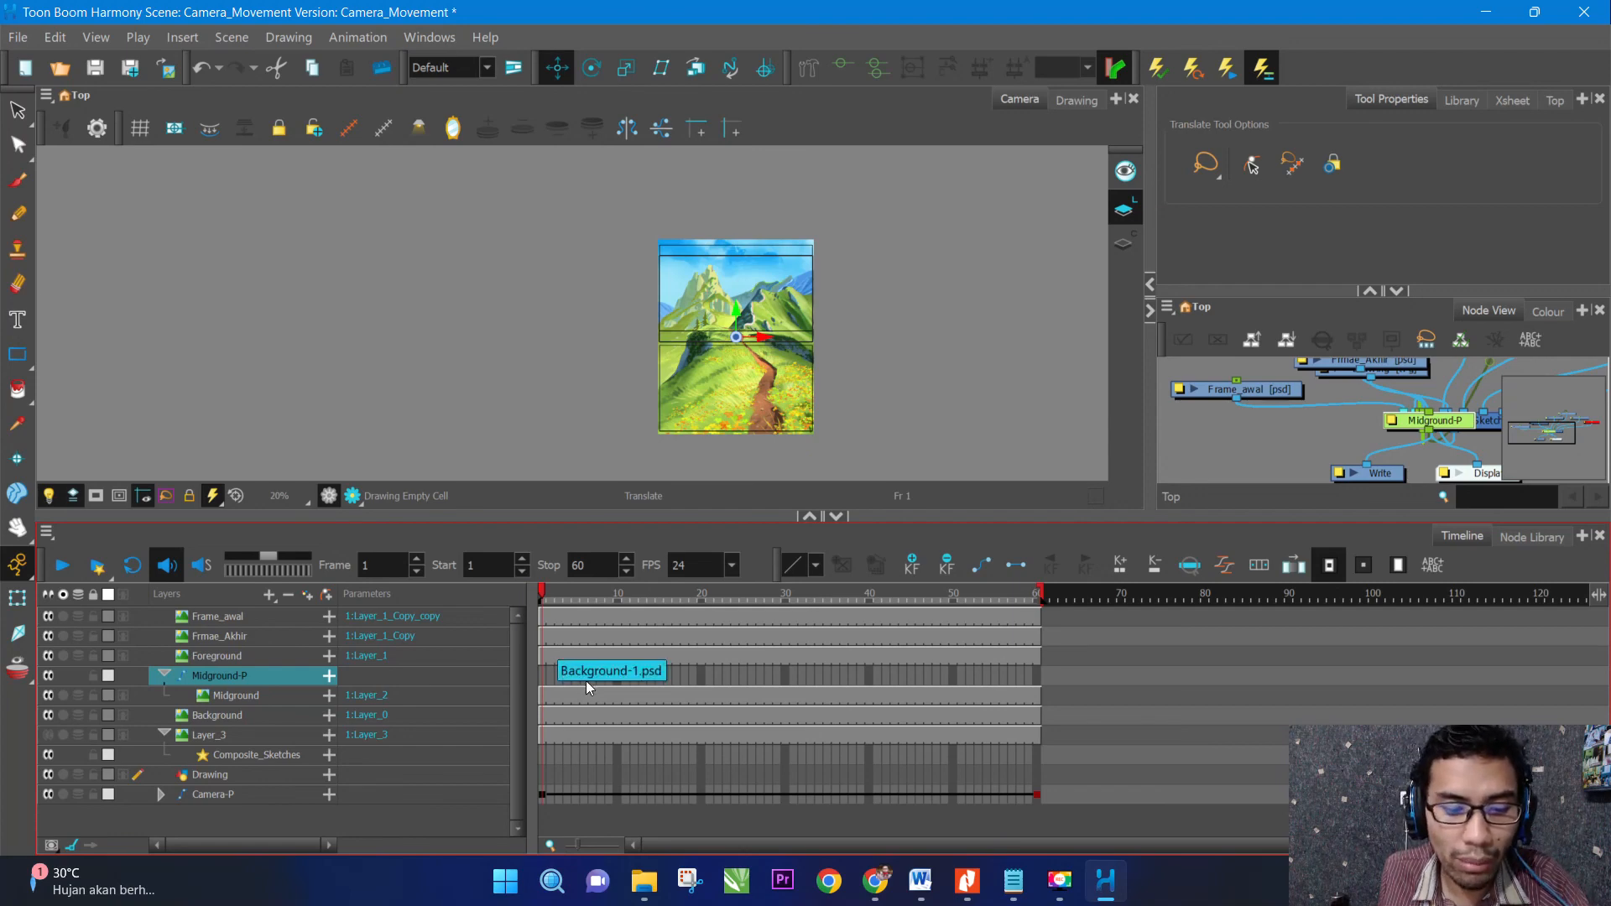
key(F6)
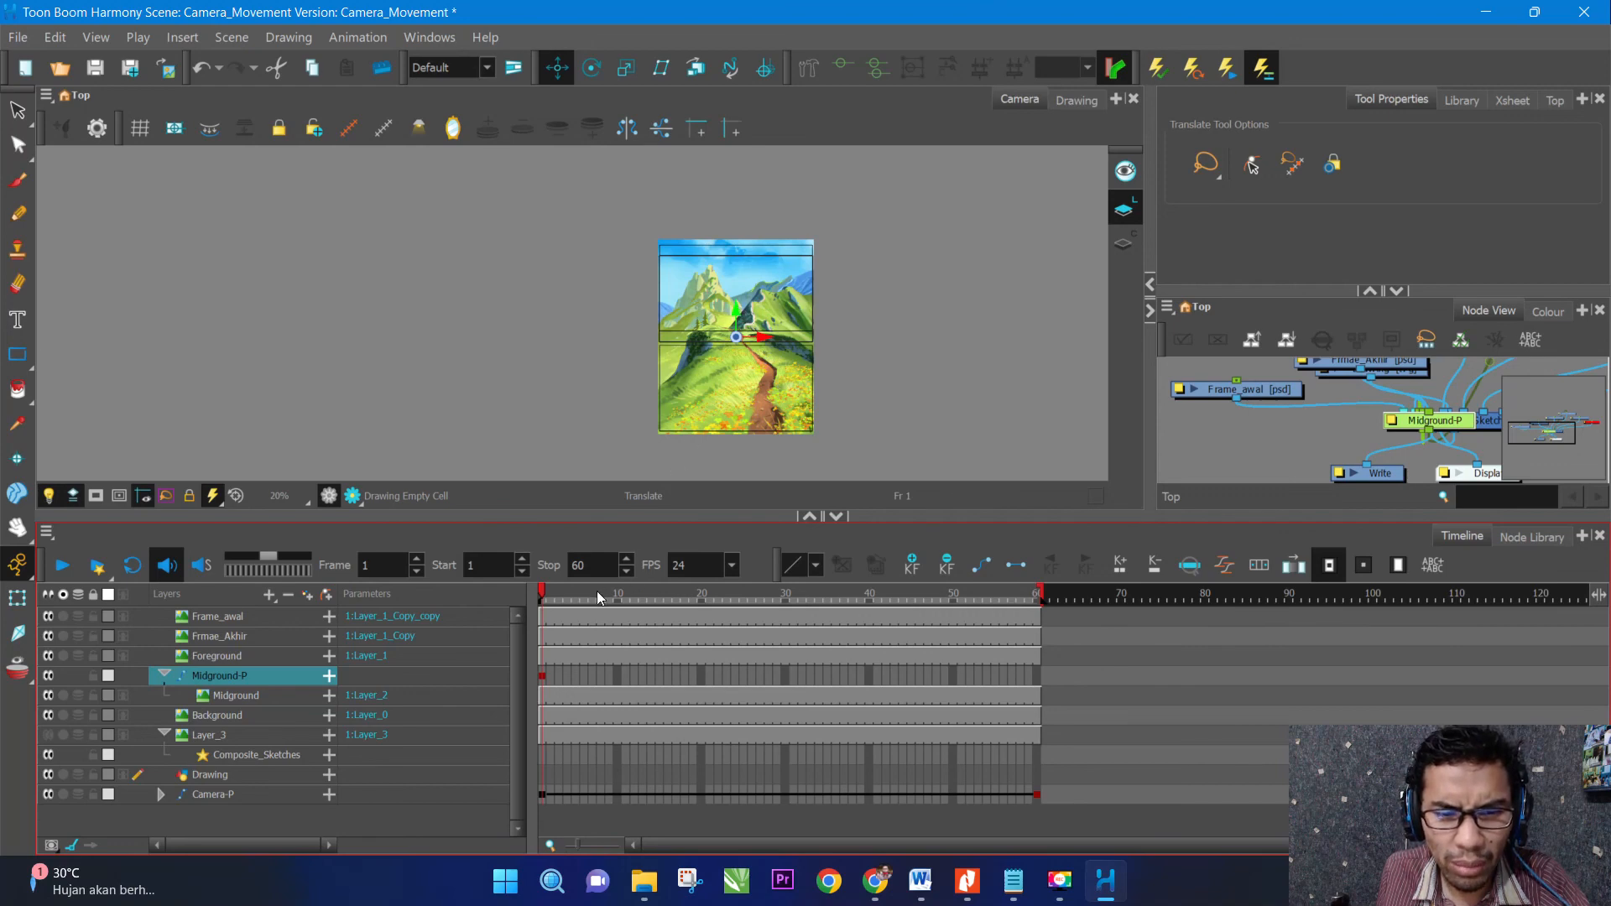
Shift the Midground-P peg slightly upward at frame 60 to animate the midground.
drag(597, 591, 516, 612)
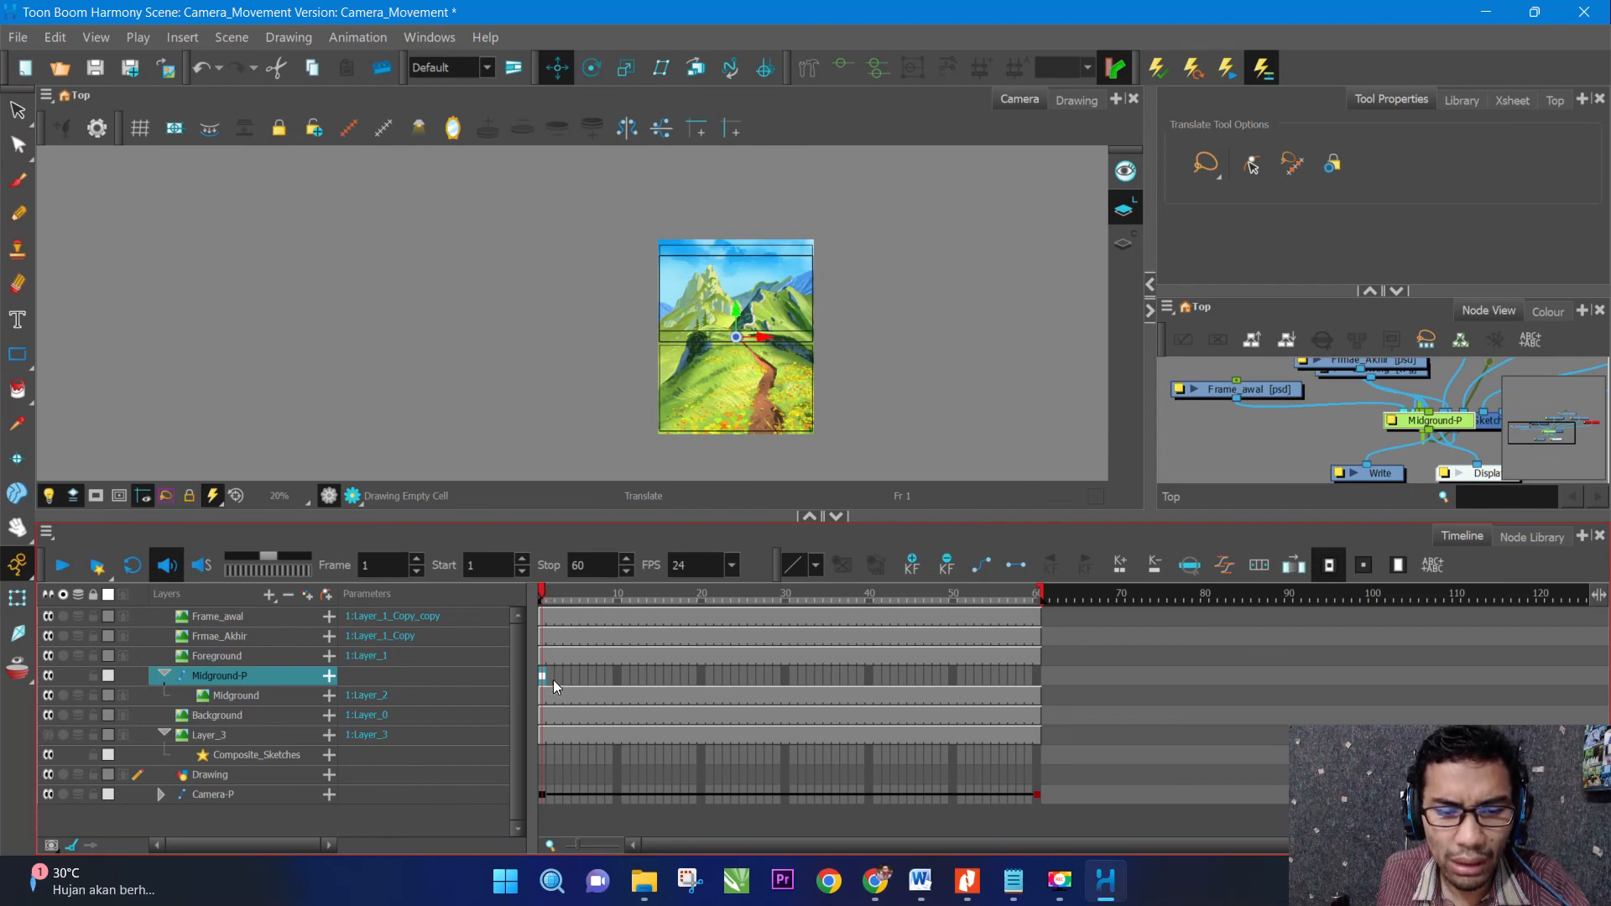
drag(542, 592, 1049, 653)
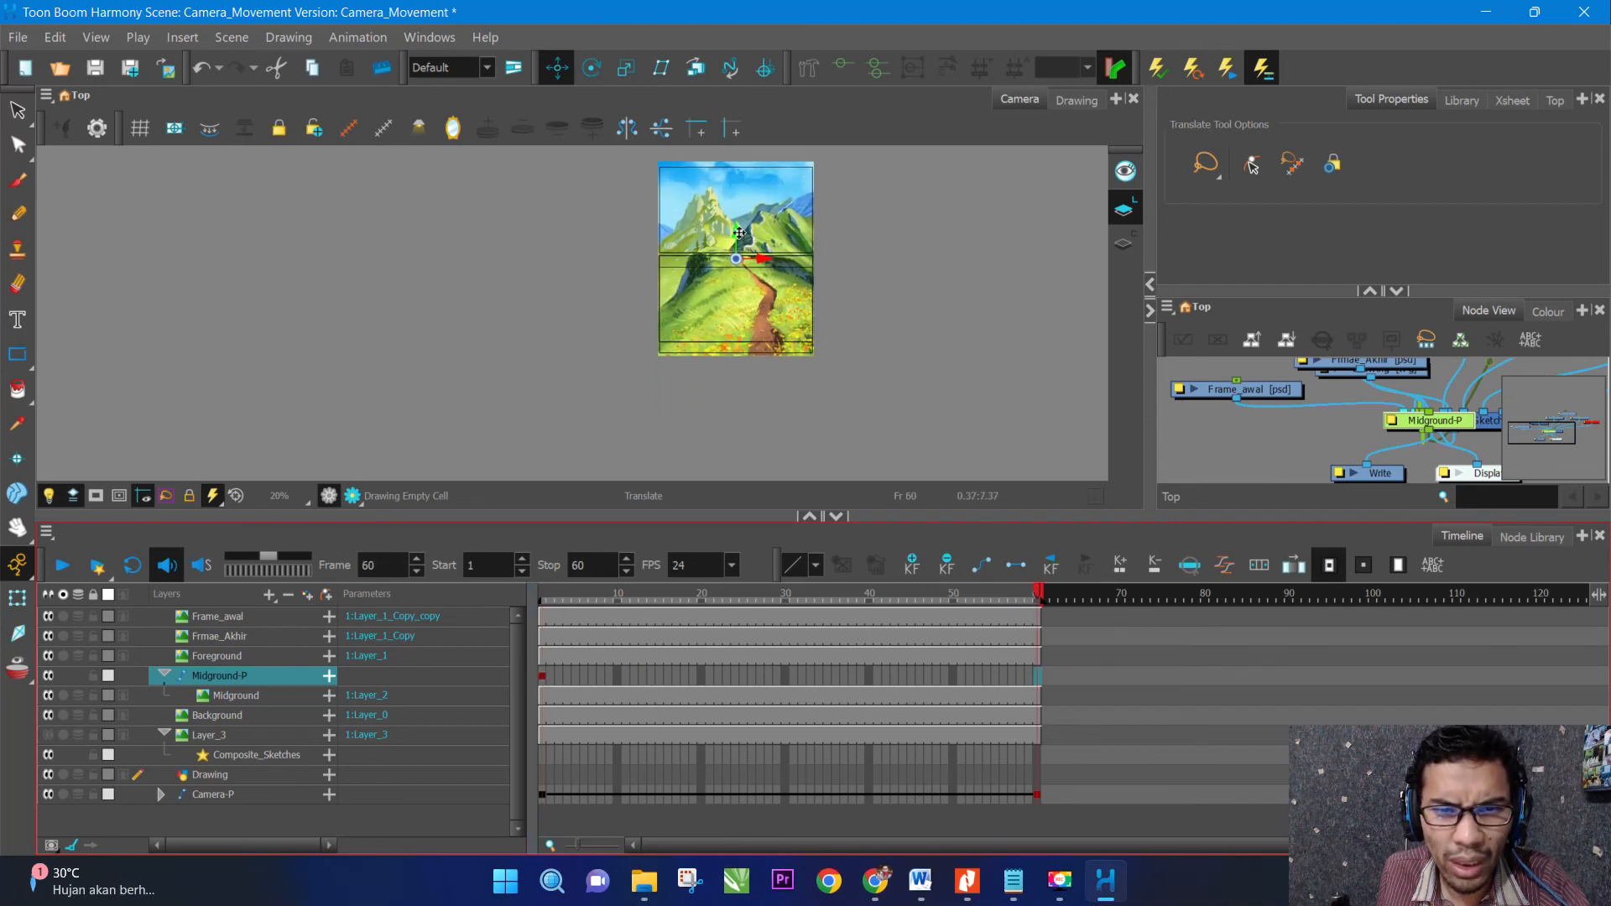
drag(736, 232, 736, 227)
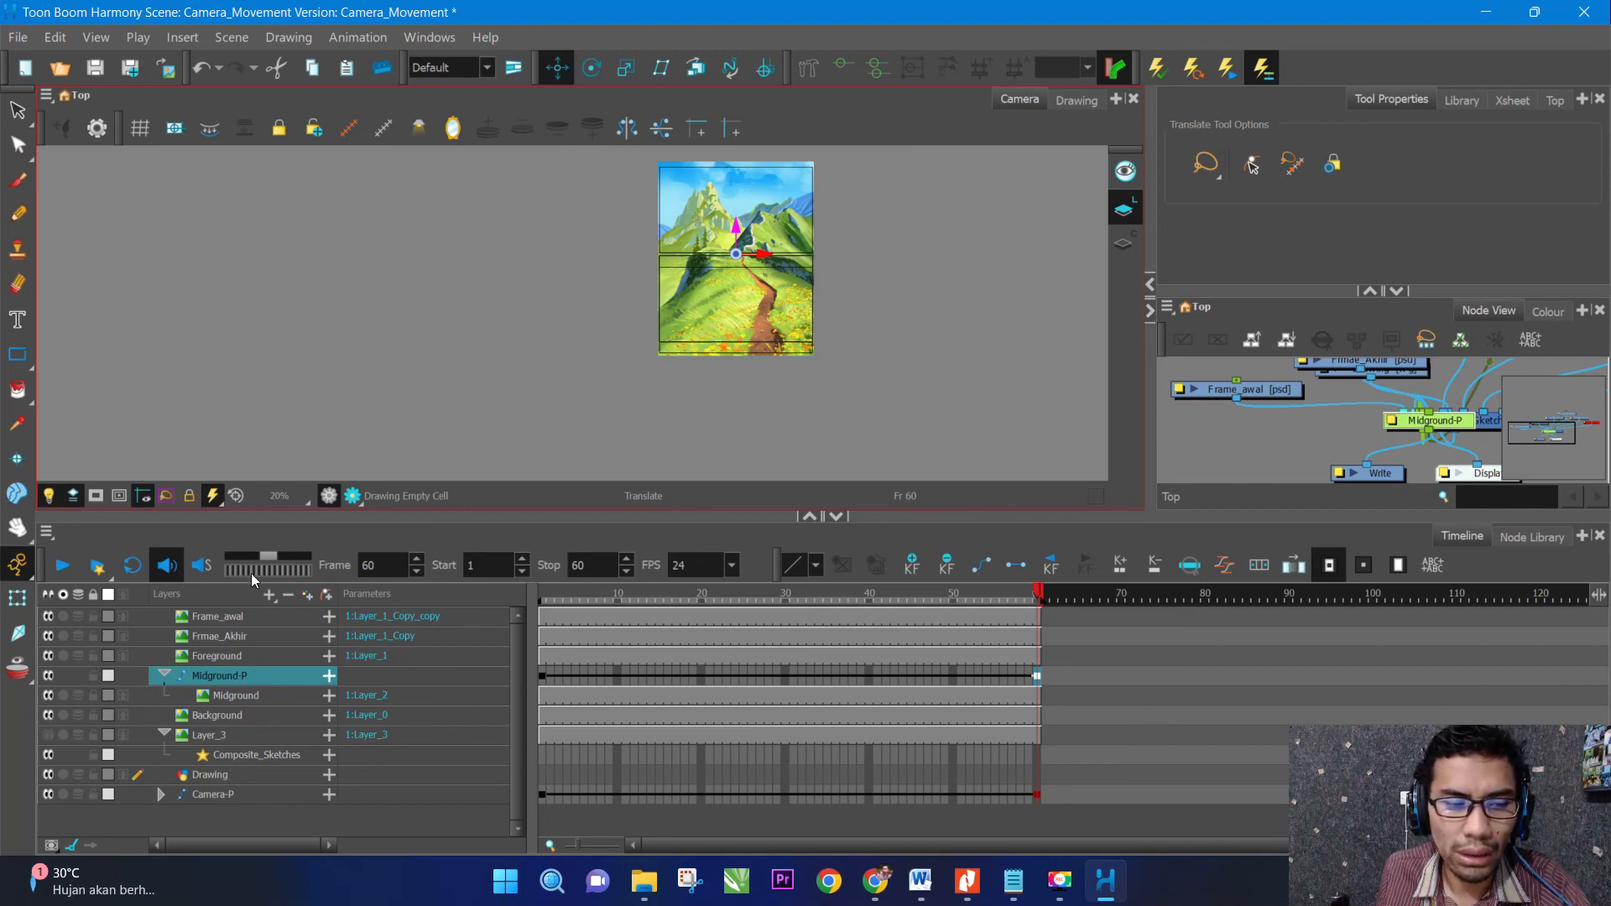
Play back the scene to check the Midground-P peg's movement up to frame 60.
click(64, 566)
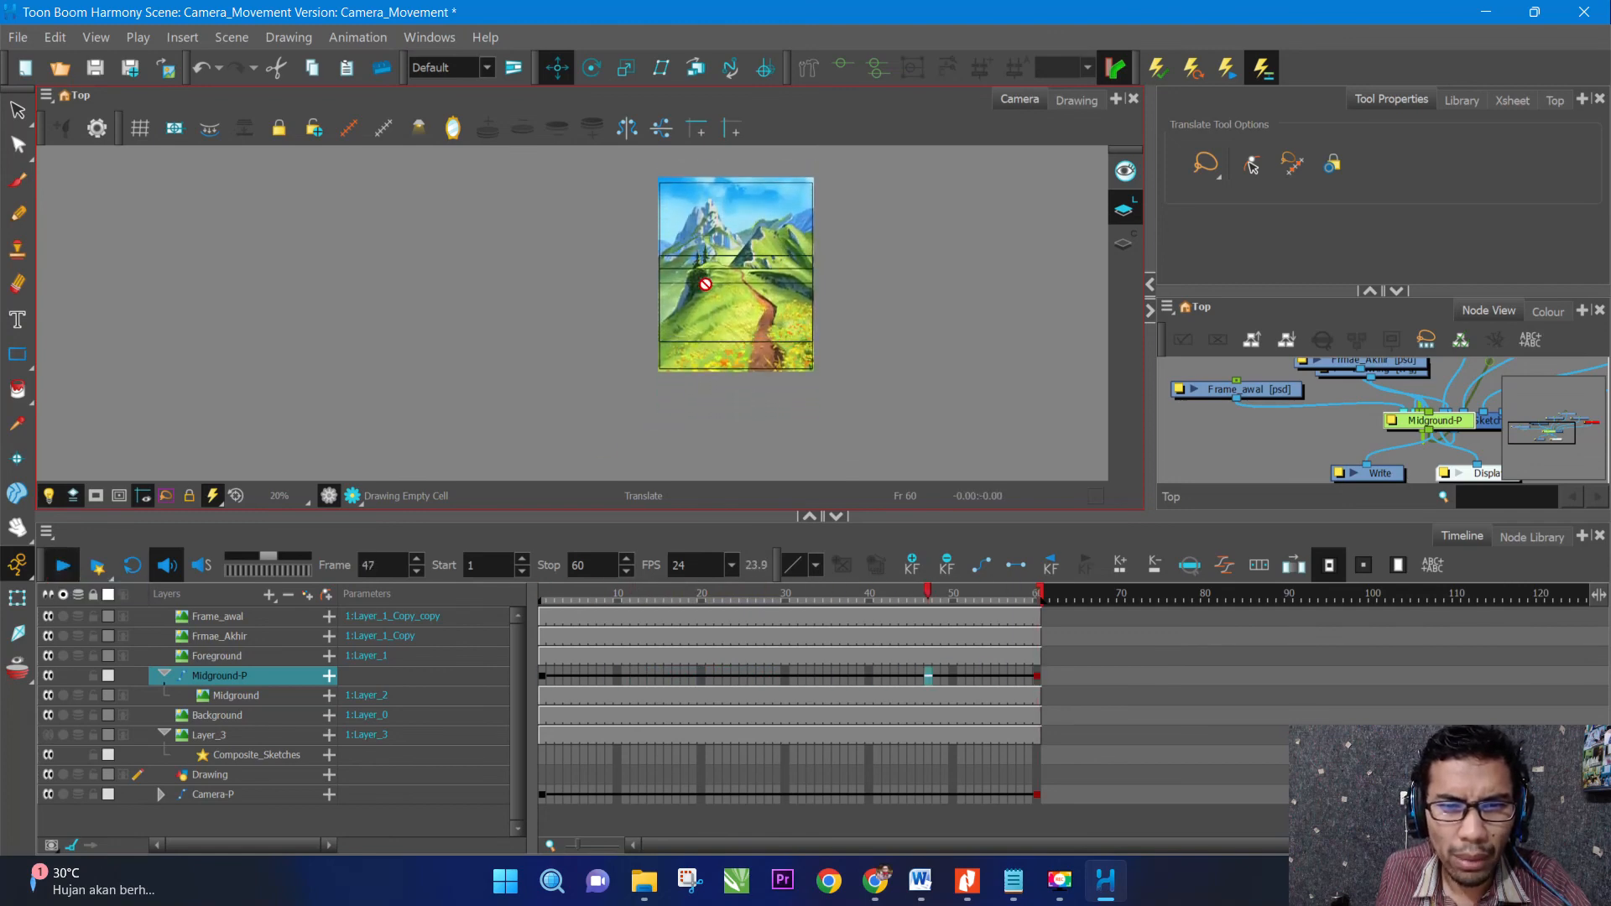
scroll(727, 219, up, 6)
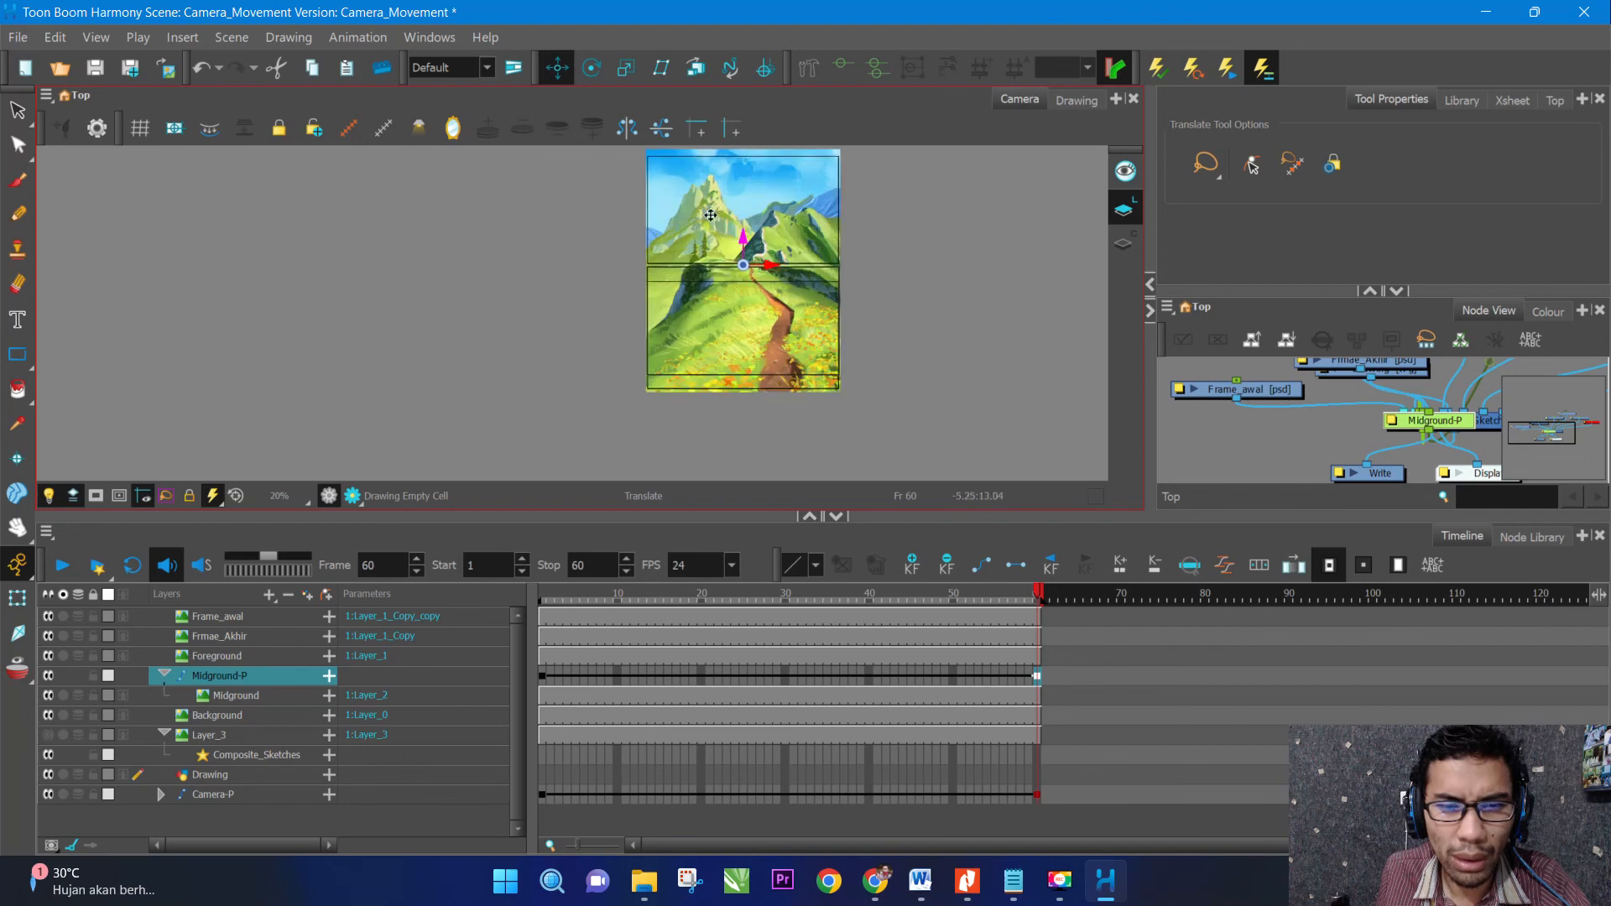
scroll(731, 273, down, 4)
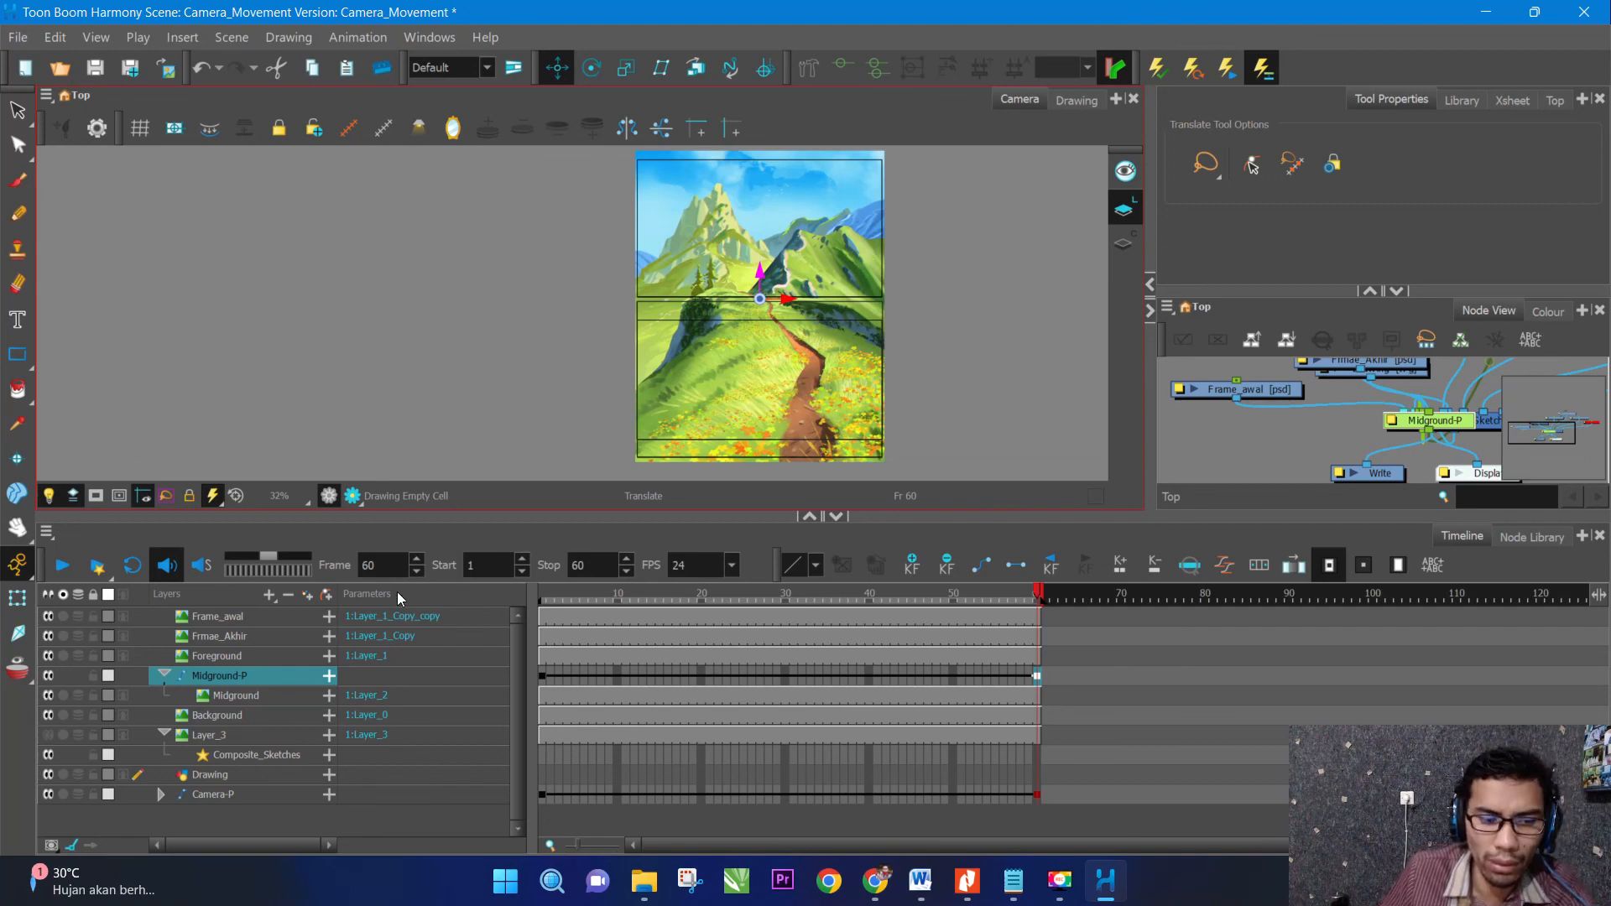
Add a parent peg to the Foreground layer and set a keyframe on the Foreground-P peg at frame 1.
click(285, 655)
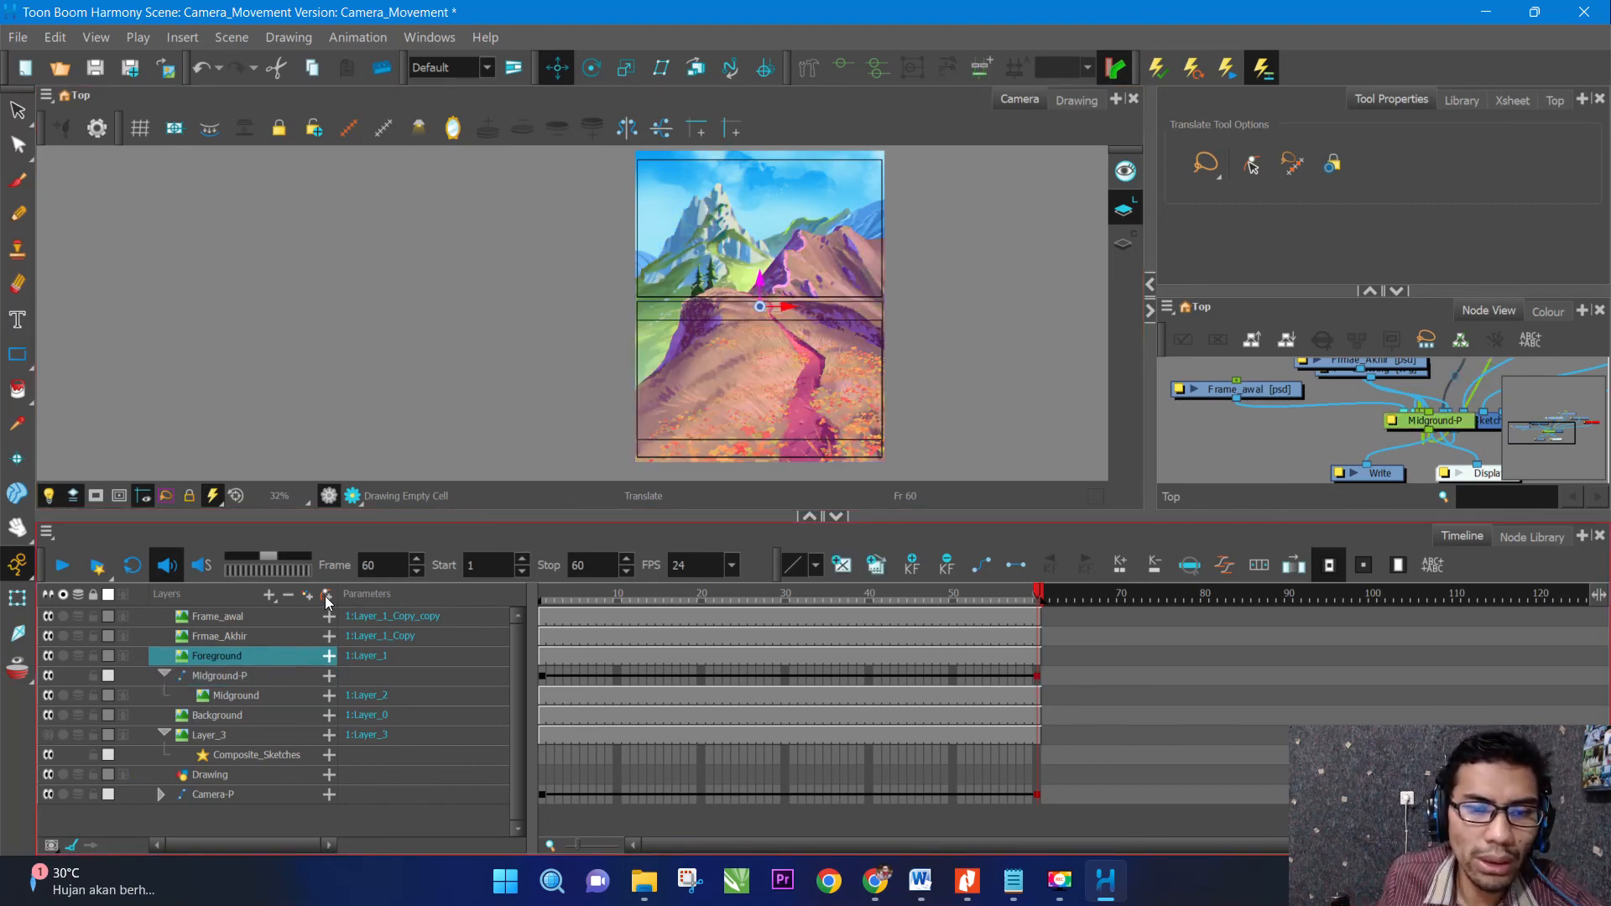
click(245, 714)
click(239, 676)
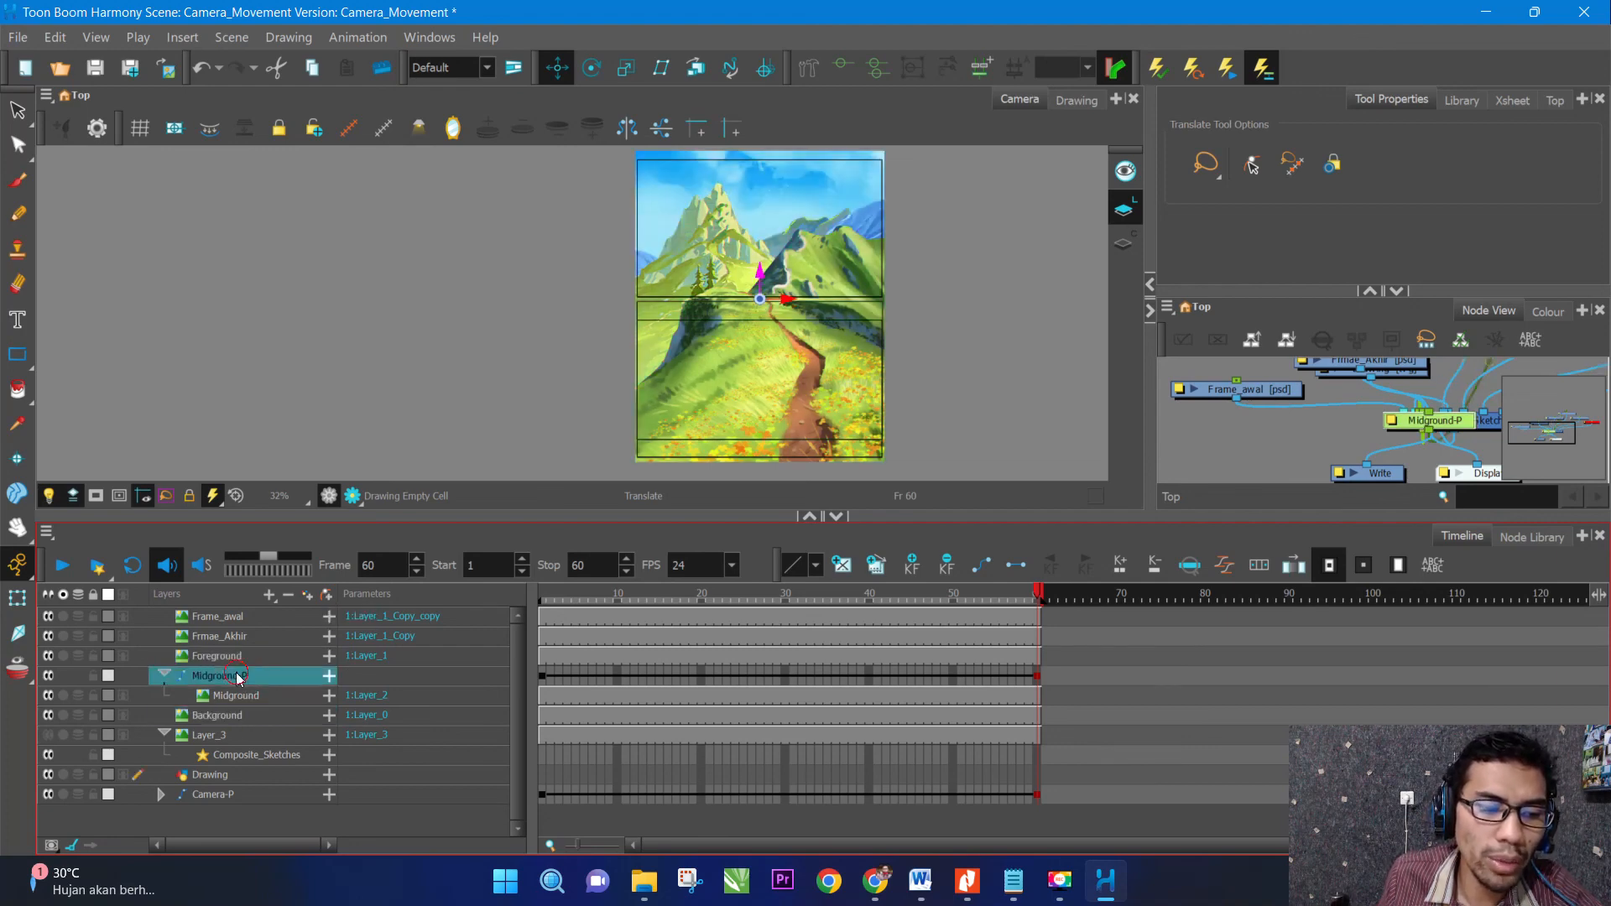
click(241, 658)
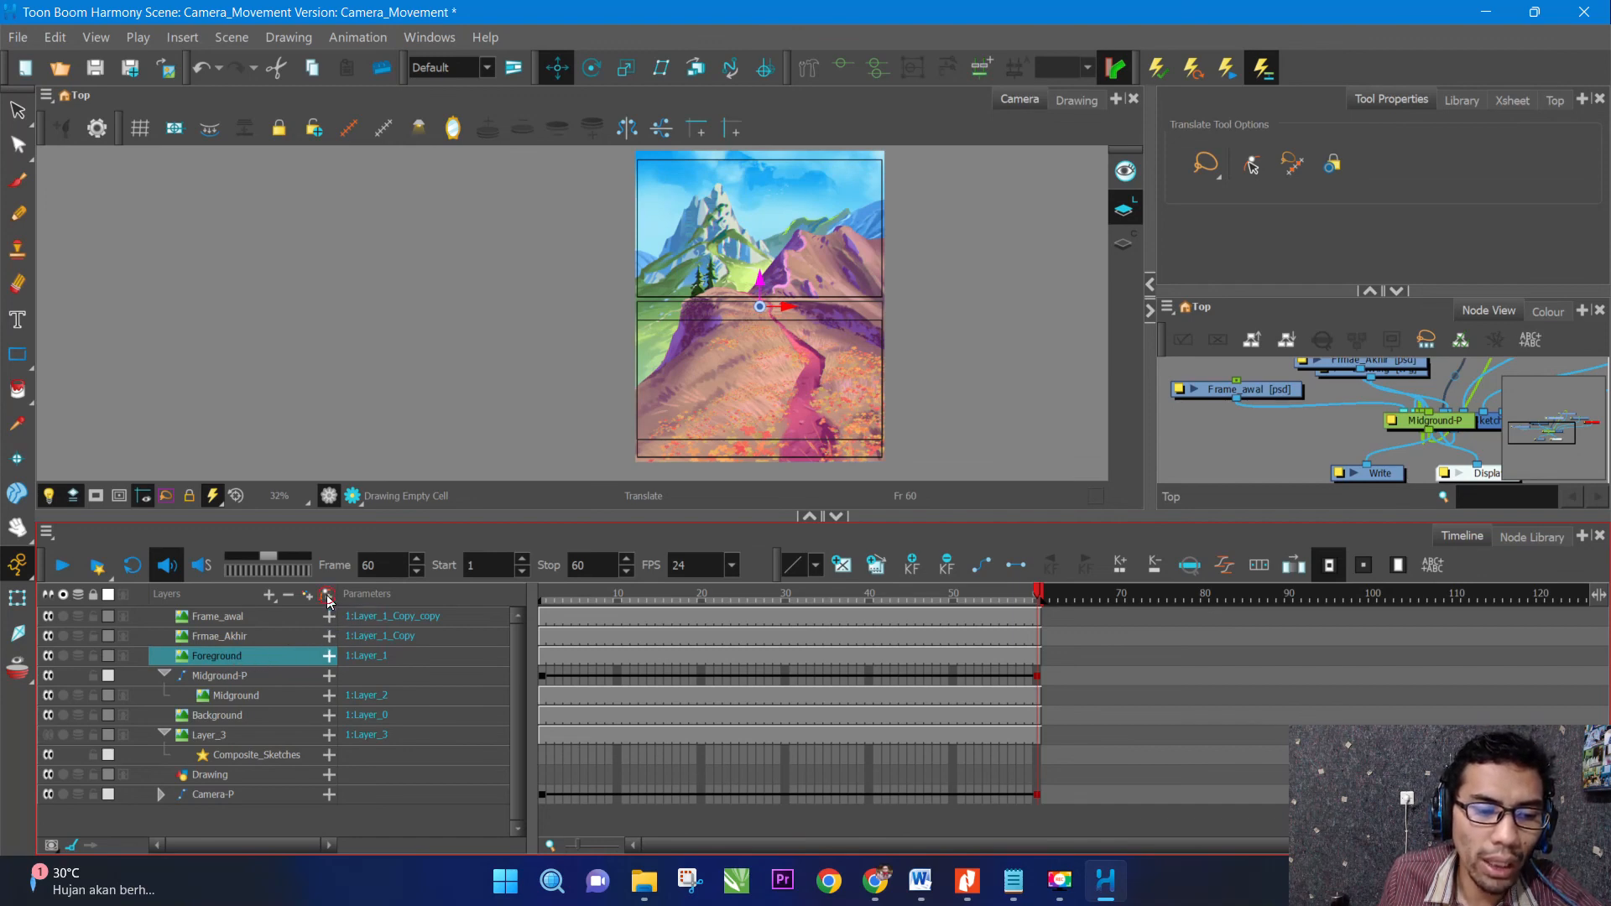
click(325, 594)
click(277, 664)
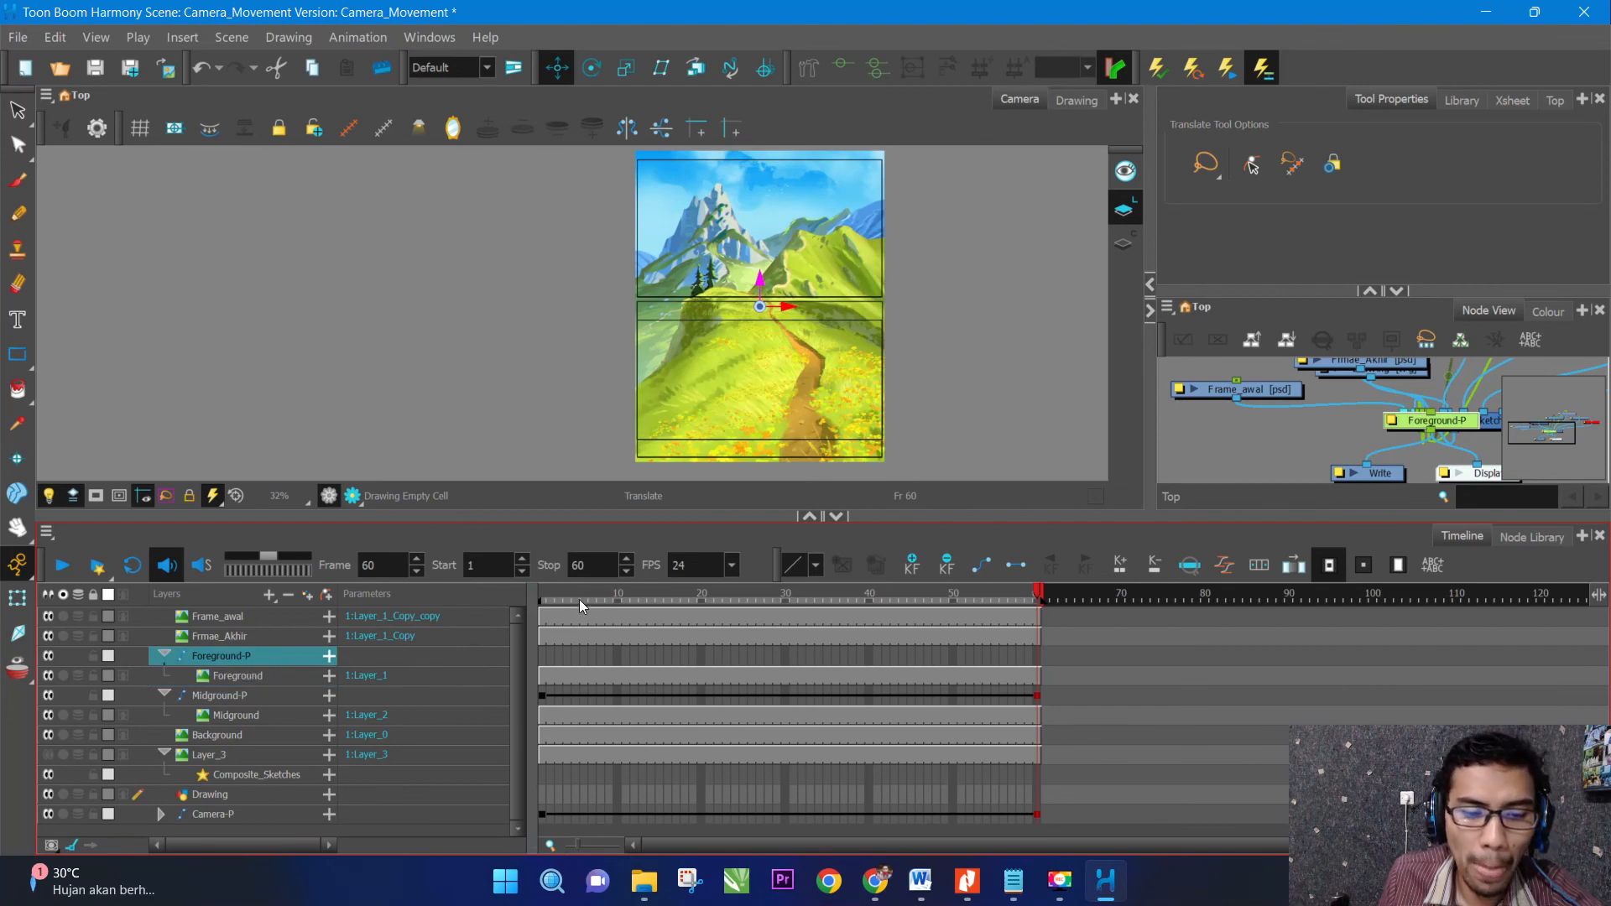
click(542, 594)
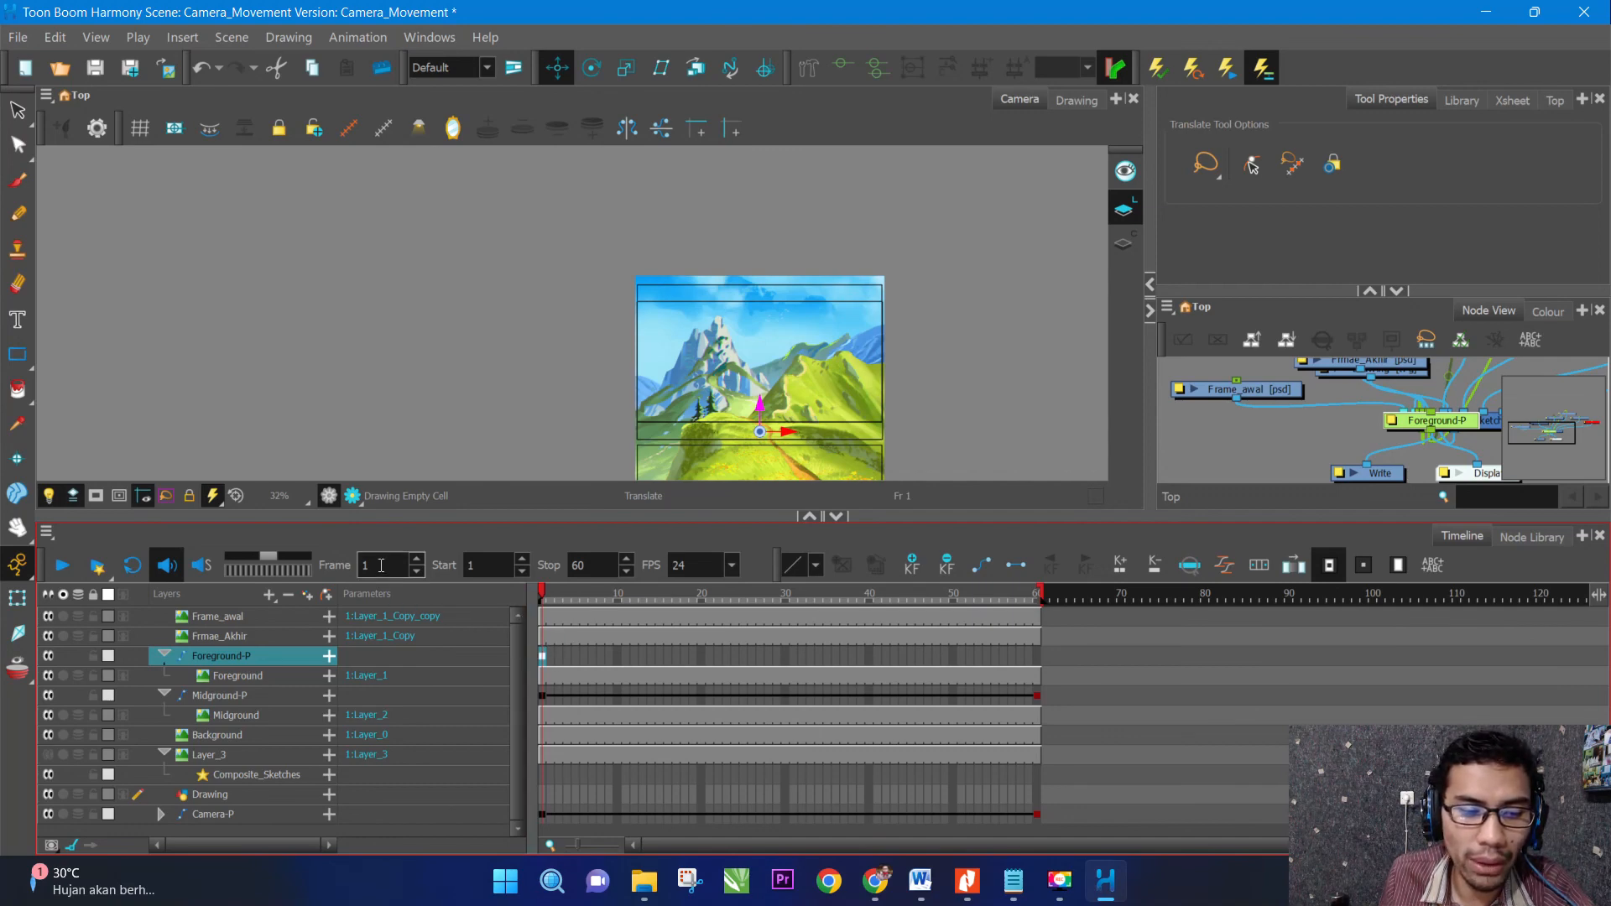
Set a keyframe on the Foreground-P peg at frame 60 and shift the foreground slightly upward there.
drag(566, 601, 1039, 634)
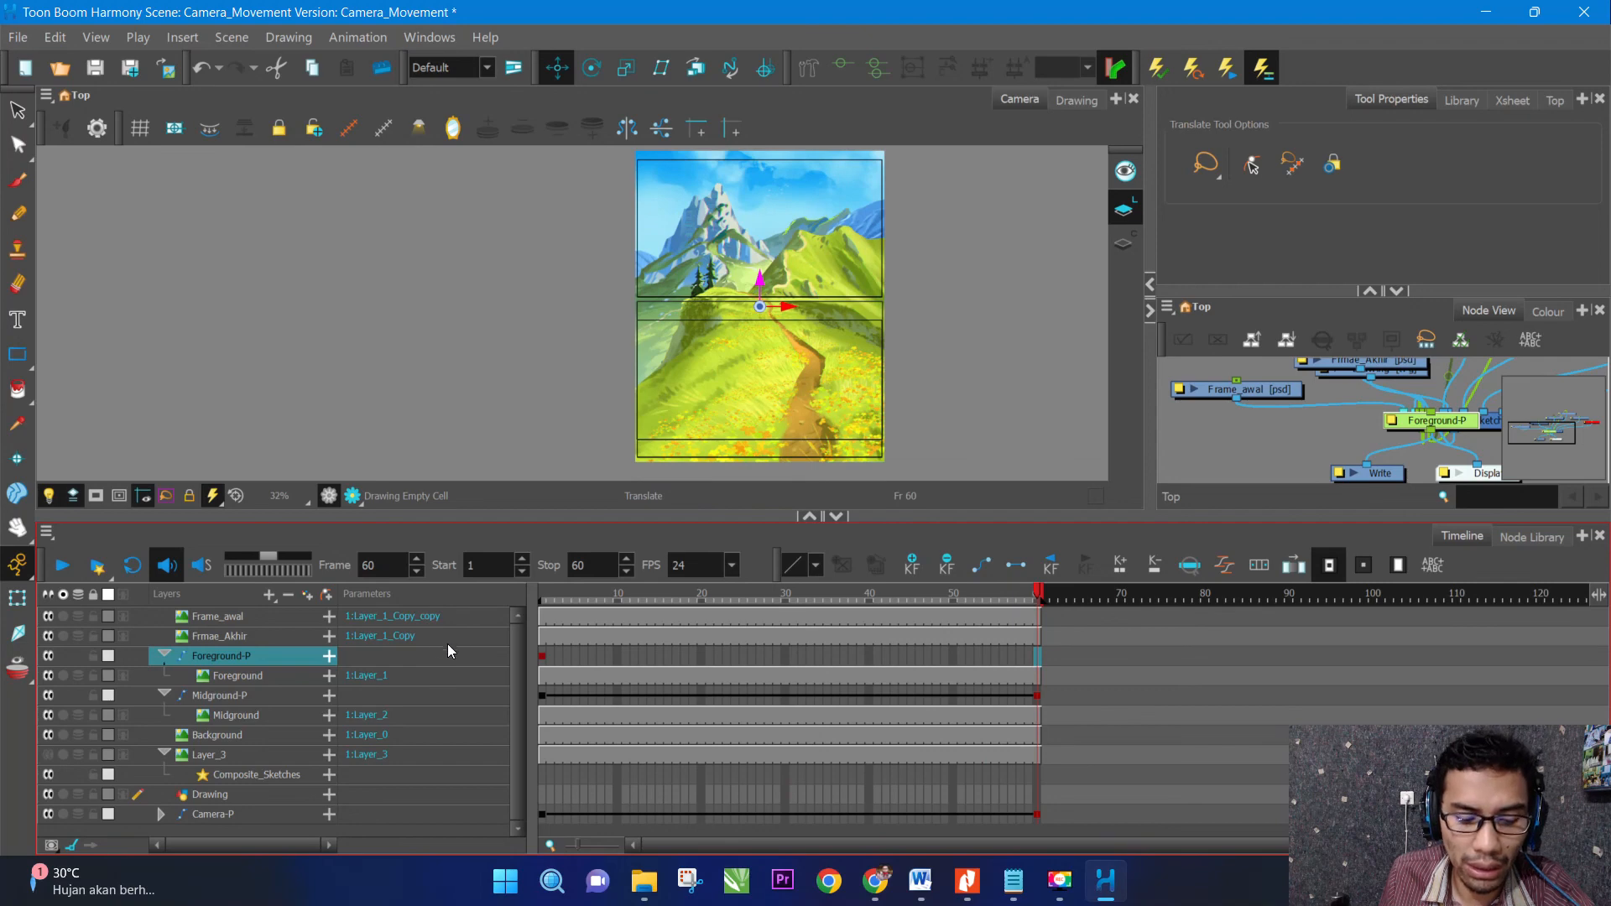
key(F6)
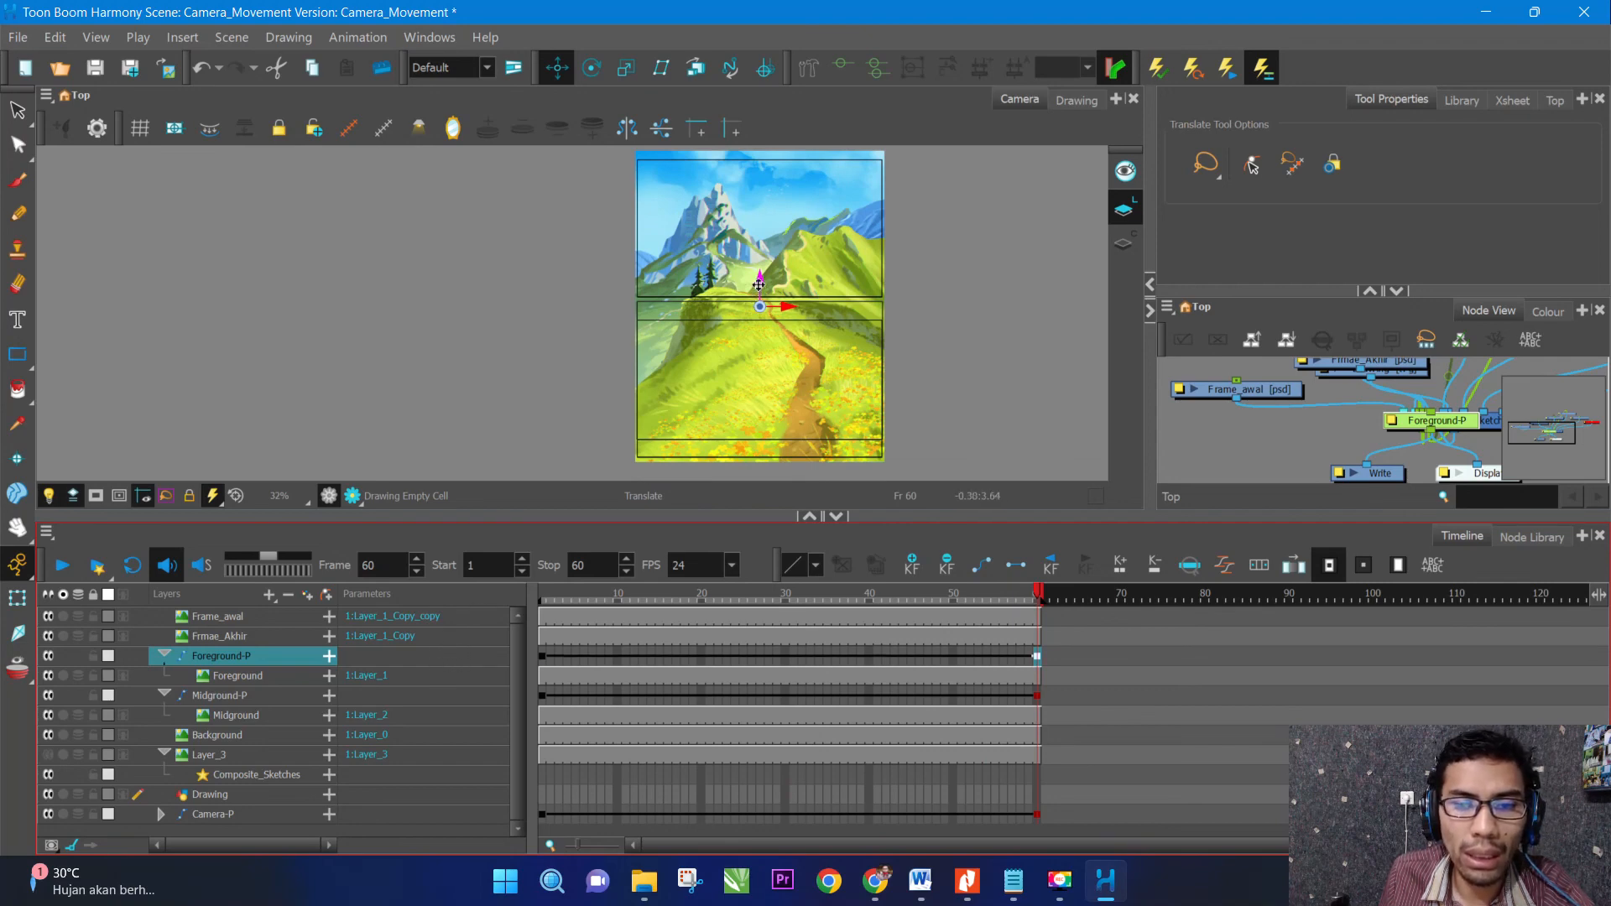
drag(759, 285, 760, 260)
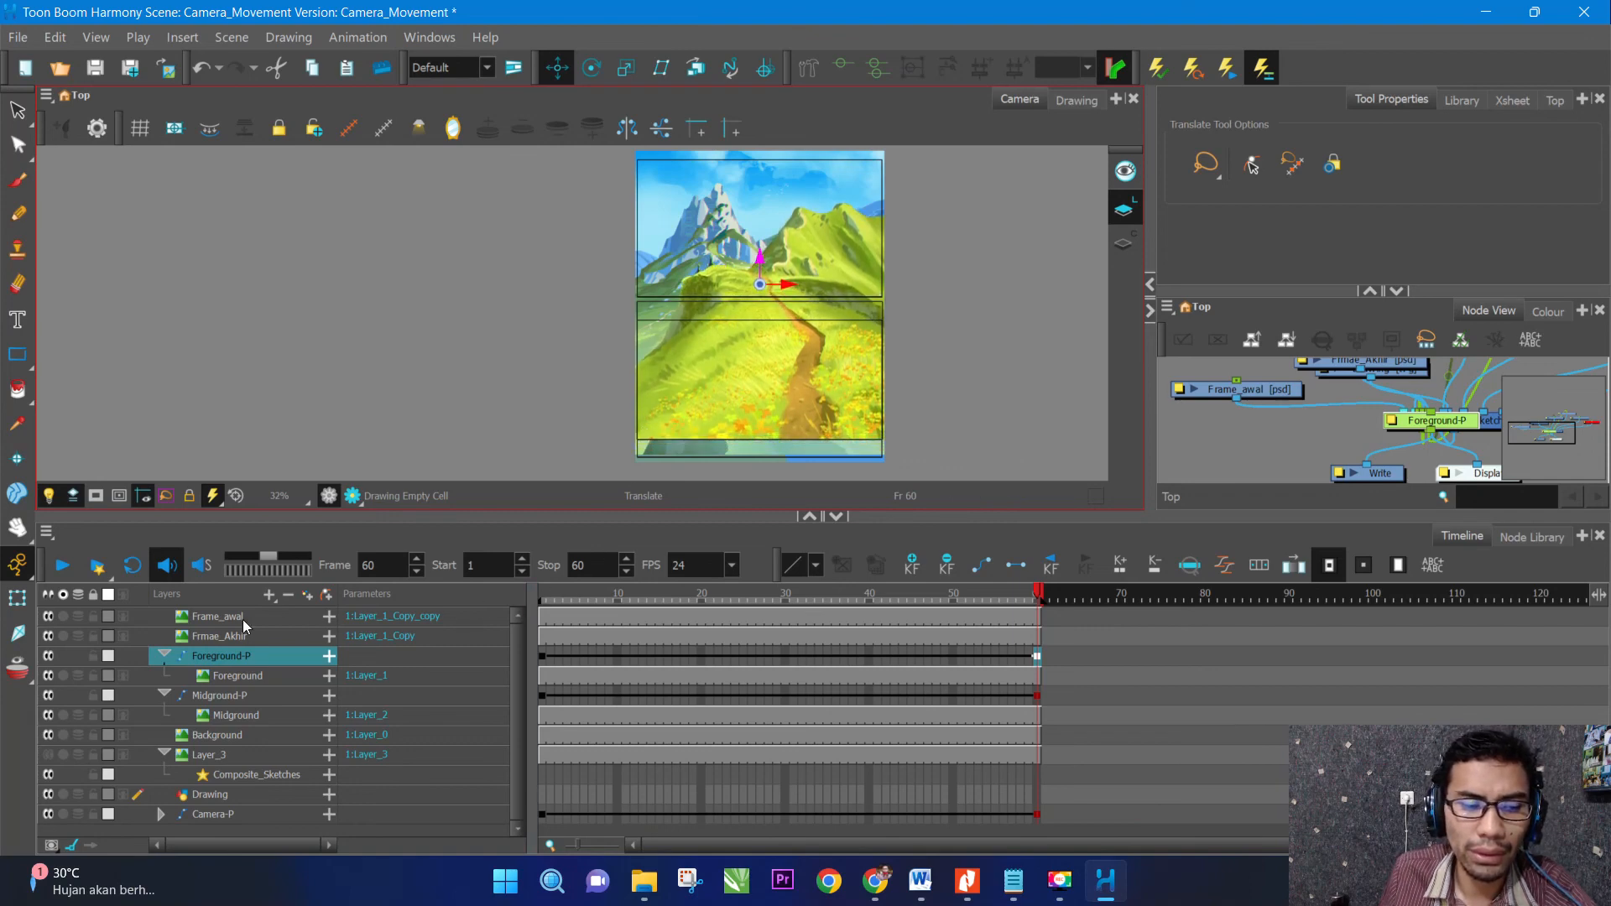
Play back the scene to check the foreground's movement together with the midground and camera.
click(67, 567)
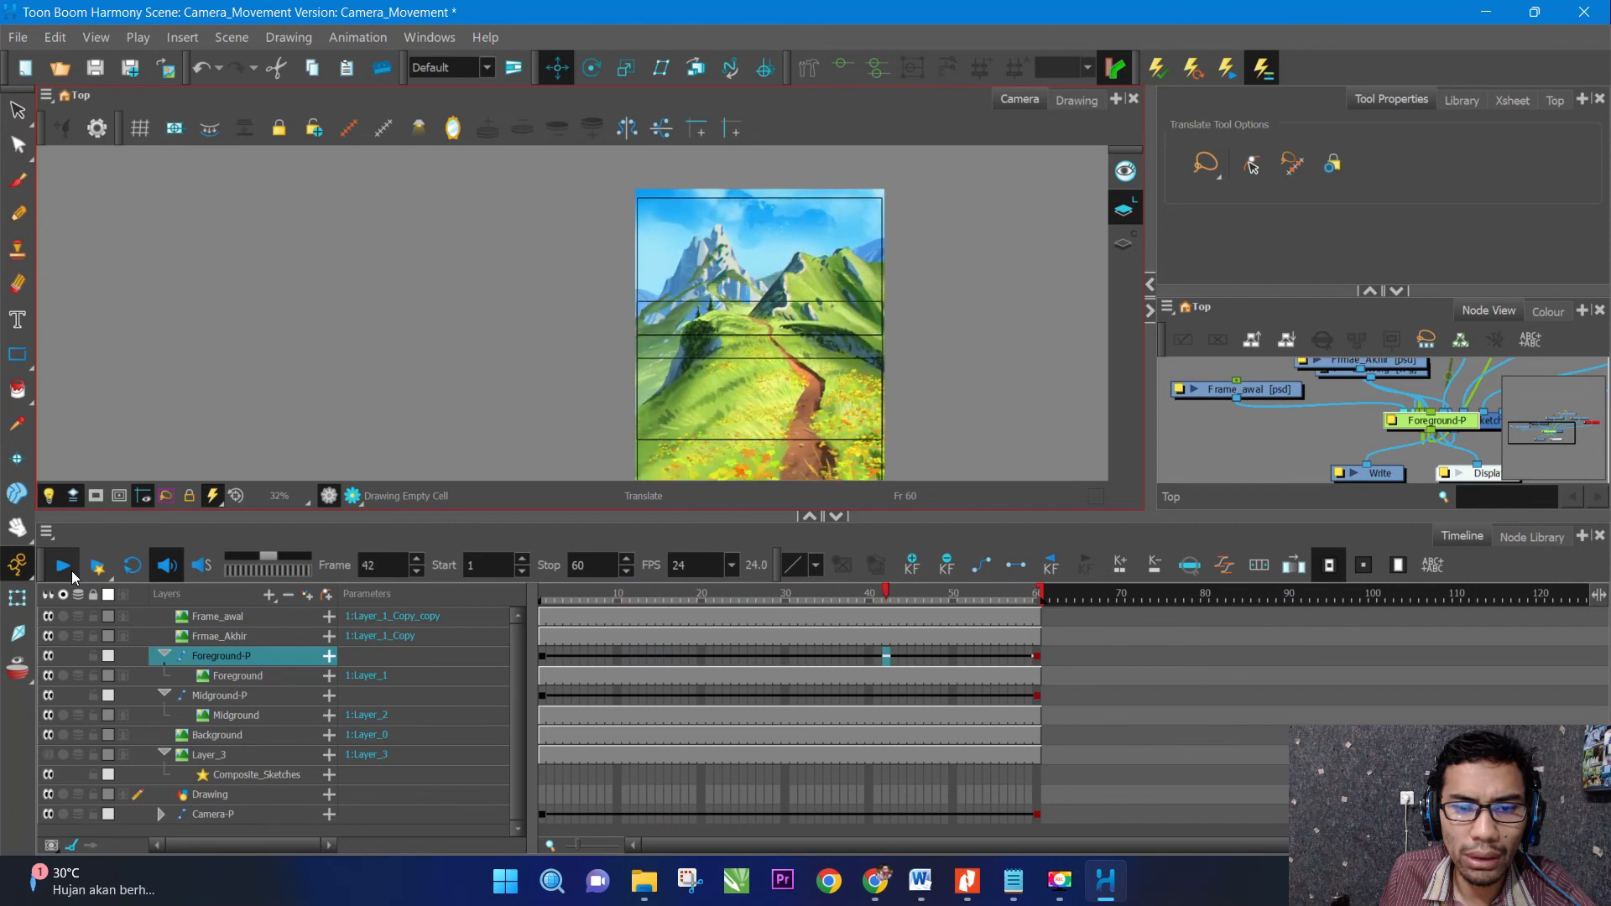
click(72, 571)
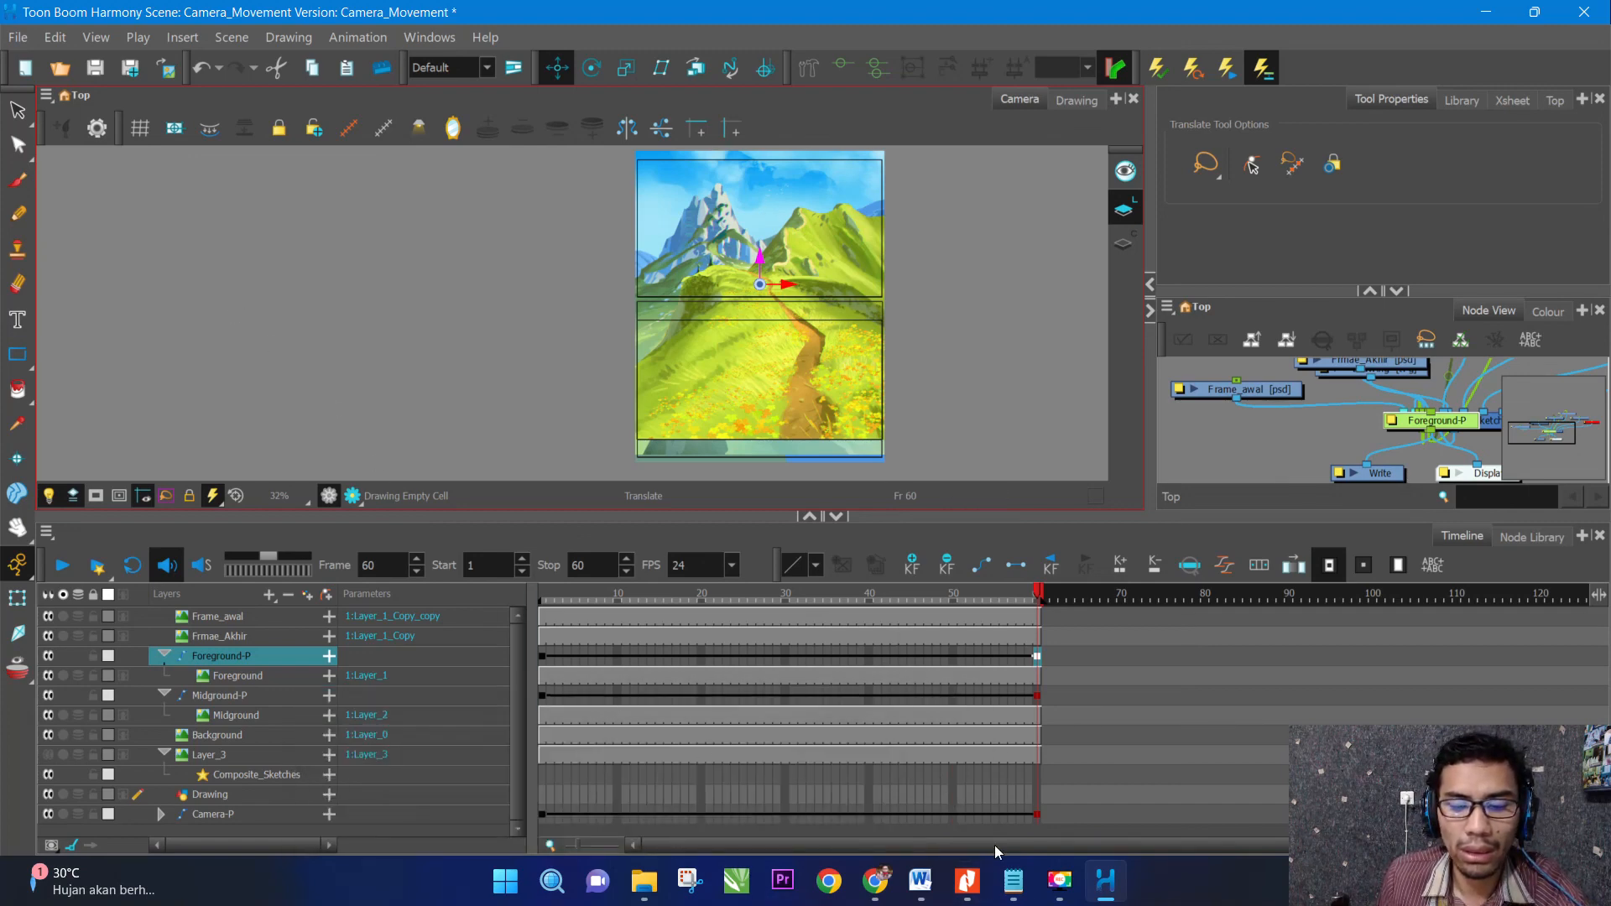
mouse_move(880, 896)
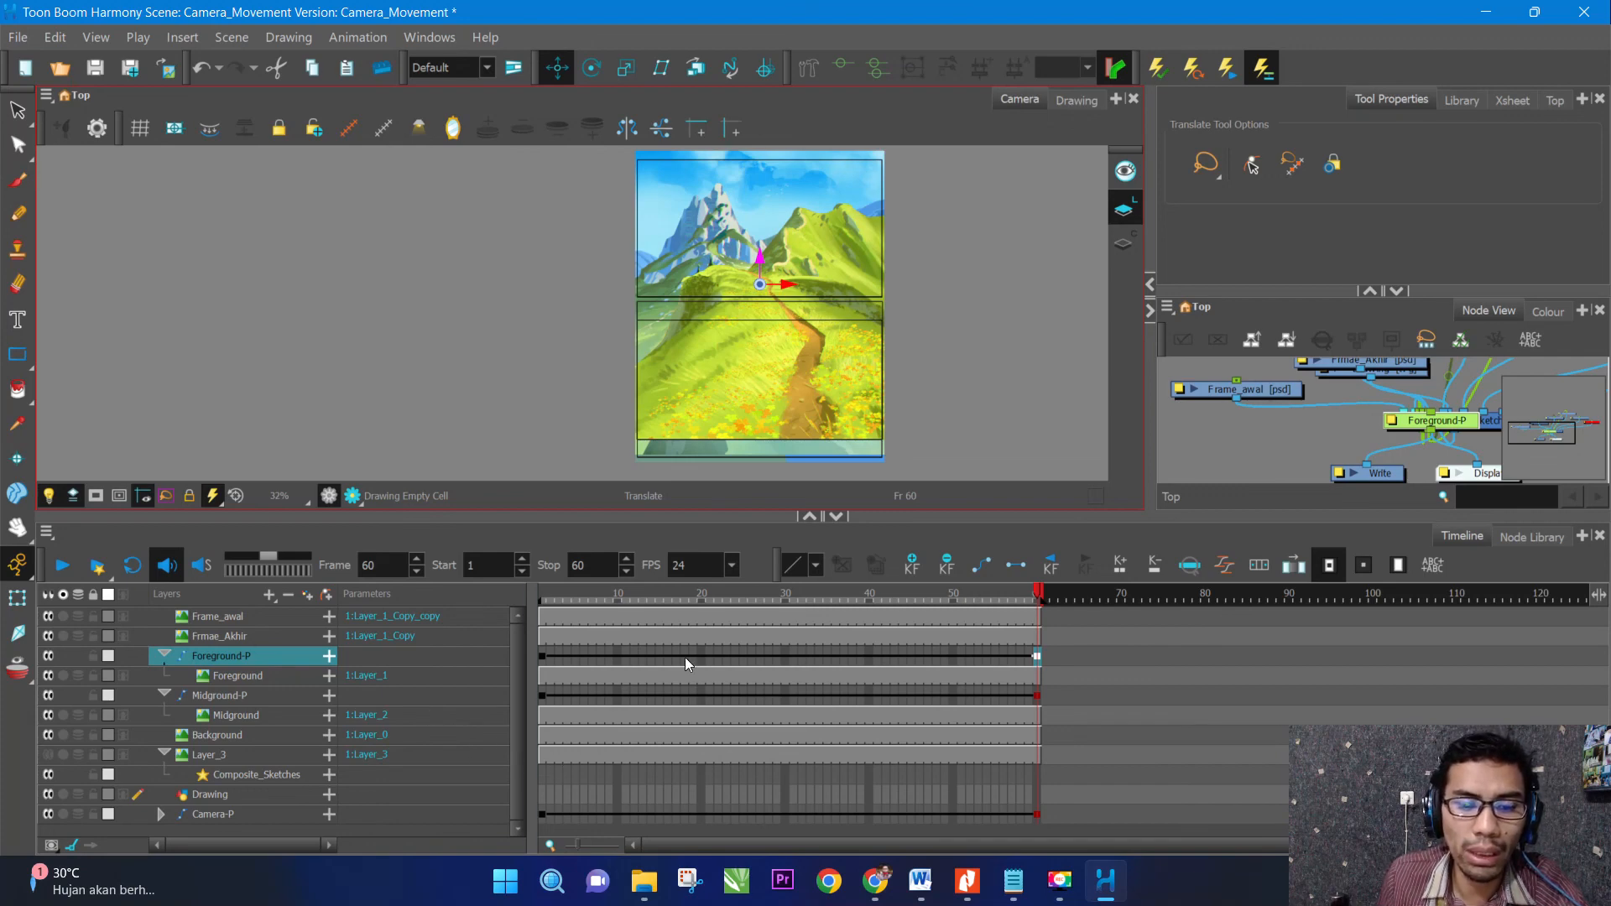
click(371, 660)
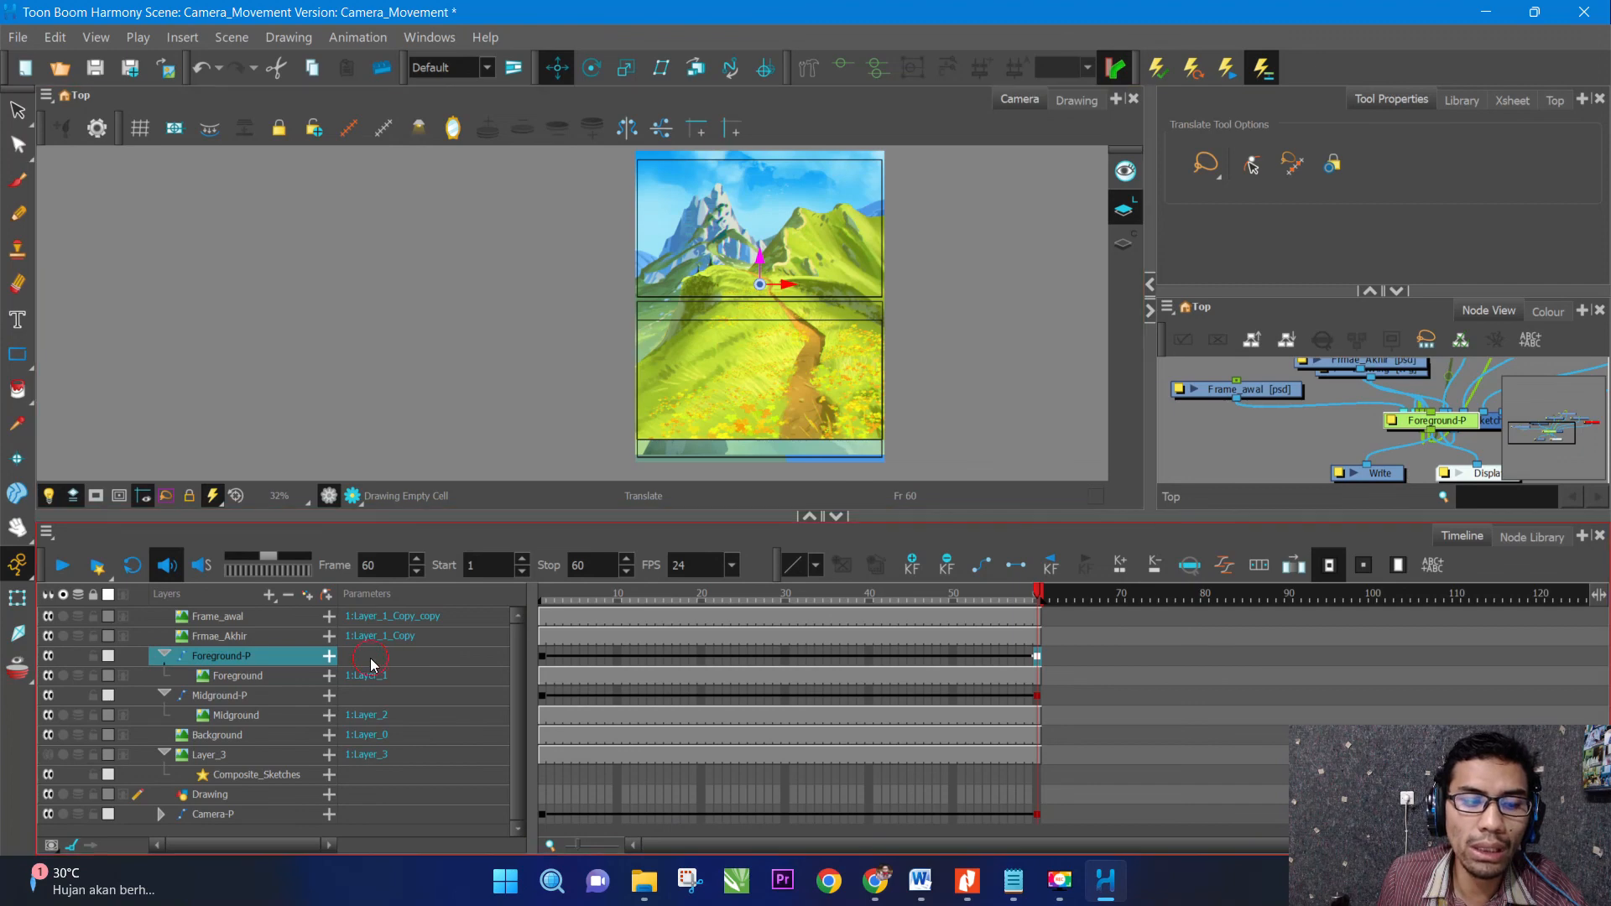